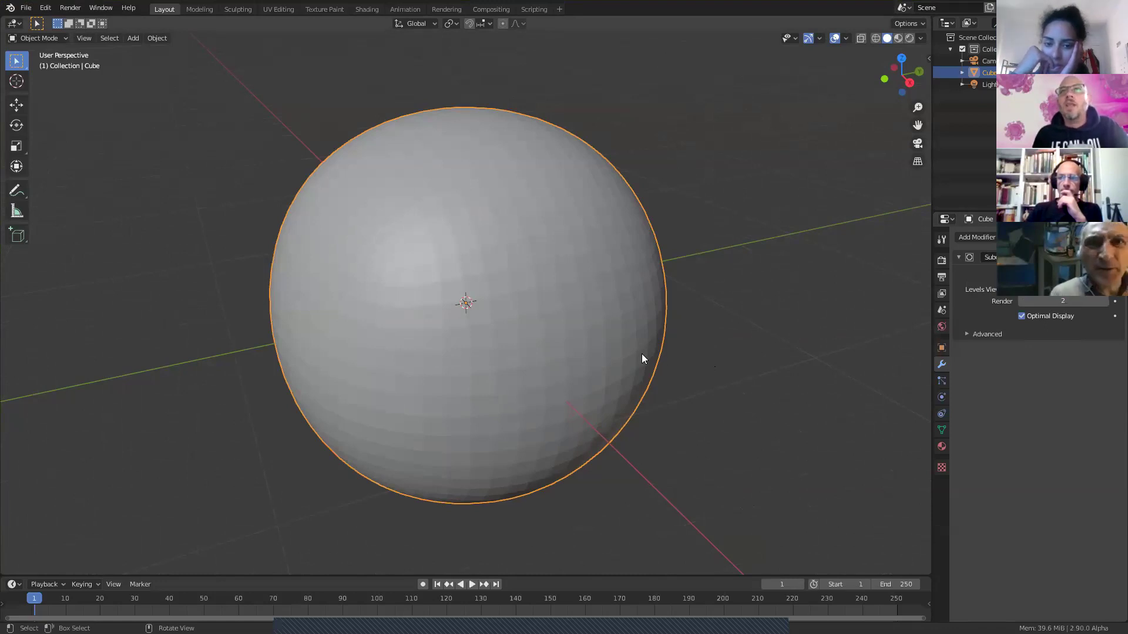
Step: Apply the cube's Subdivision Surface modifier and check the resulting mesh in Edit Mode
{"action": "left_click", "coordinate": [984, 237]}
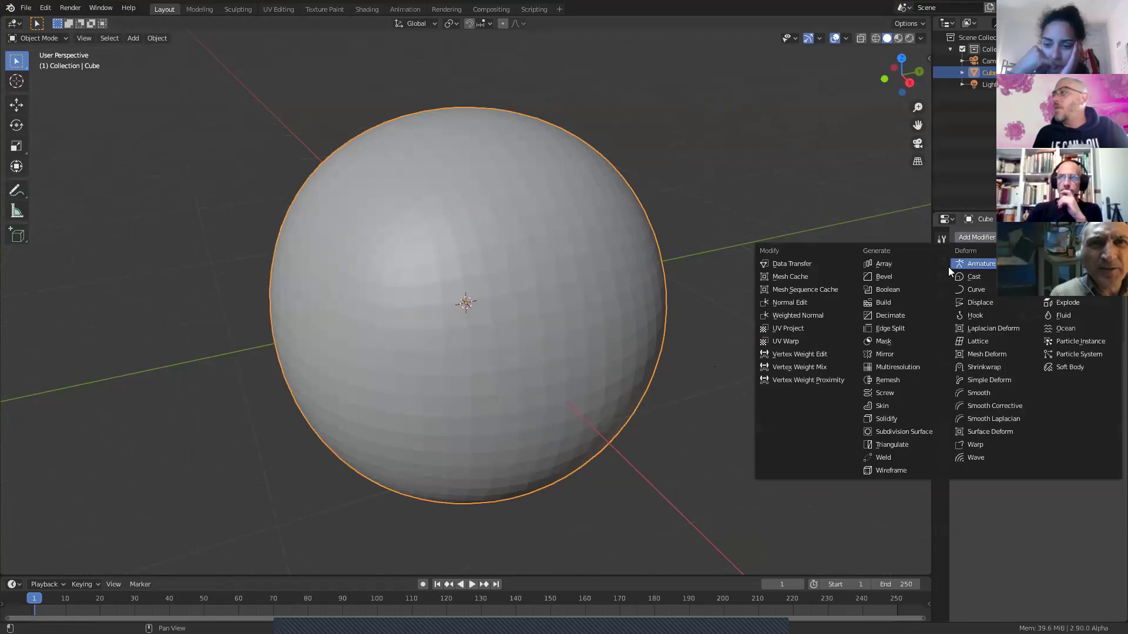
{"action": "left_click", "coordinate": [904, 433]}
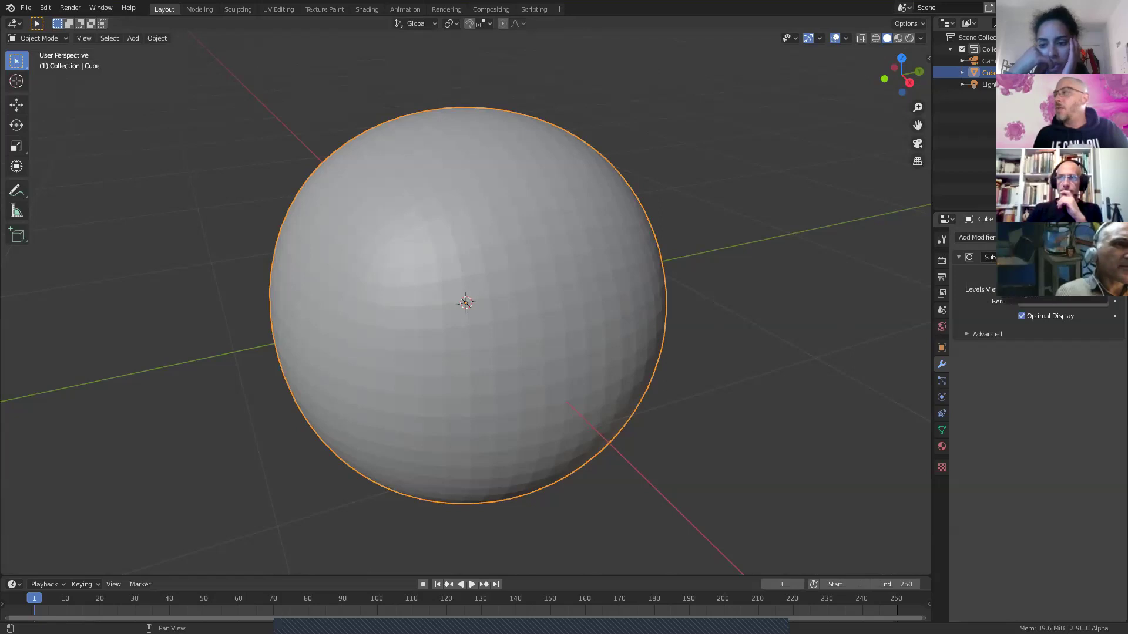
{"action": "mouse_move", "coordinate": [1116, 256]}
{"action": "left_mouse_down"}
{"action": "mouse_move", "coordinate": [1103, 454]}
{"action": "mouse_move", "coordinate": [1082, 236]}
{"action": "mouse_move", "coordinate": [1125, 272]}
{"action": "mouse_move", "coordinate": [1126, 431]}
{"action": "mouse_move", "coordinate": [1103, 264]}
{"action": "mouse_move", "coordinate": [1117, 257]}
{"action": "left_mouse_up"}
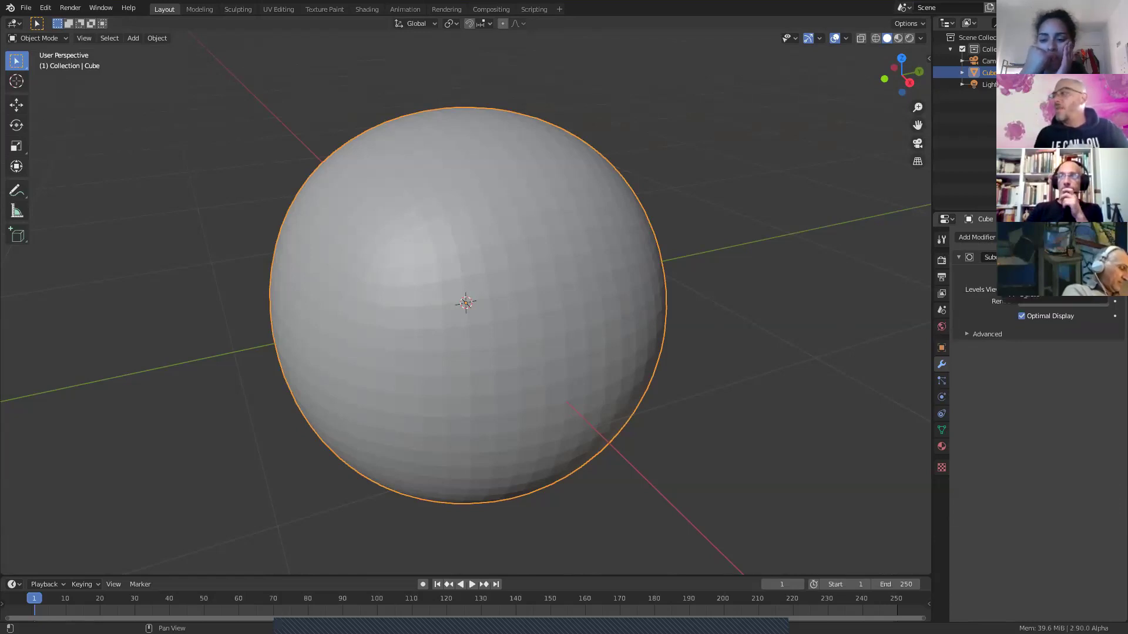
{"action": "left_click", "coordinate": [1024, 271]}
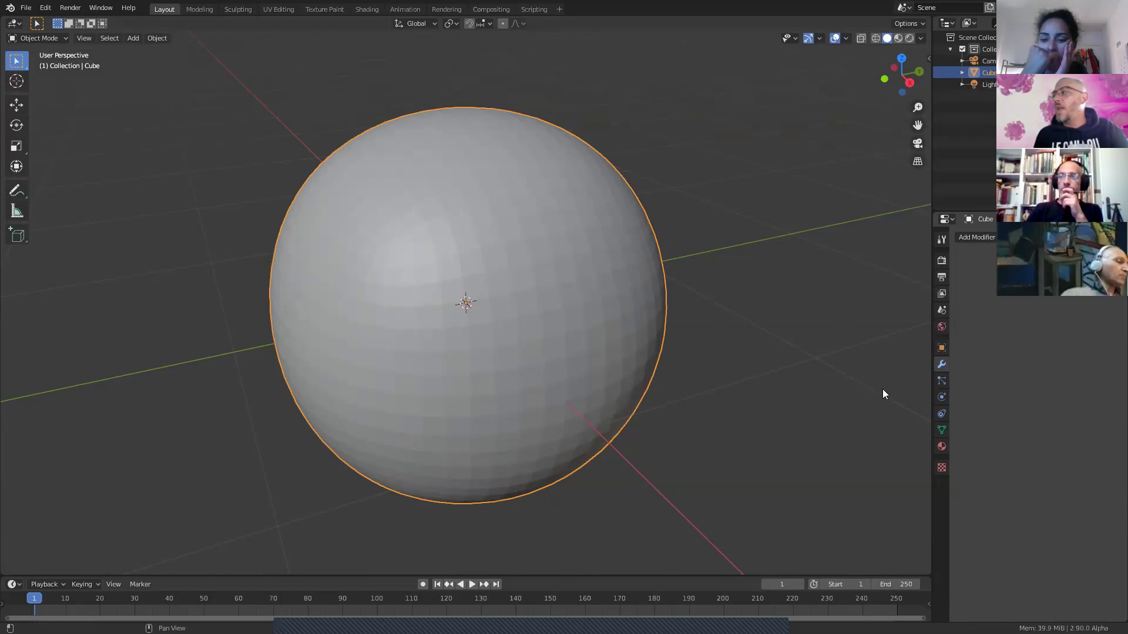
{"action": "key", "text": "Tab"}
{"action": "middle_click_drag", "start_coordinate": [409, 285], "coordinate": [55, 166]}
{"action": "key", "text": "Tab"}
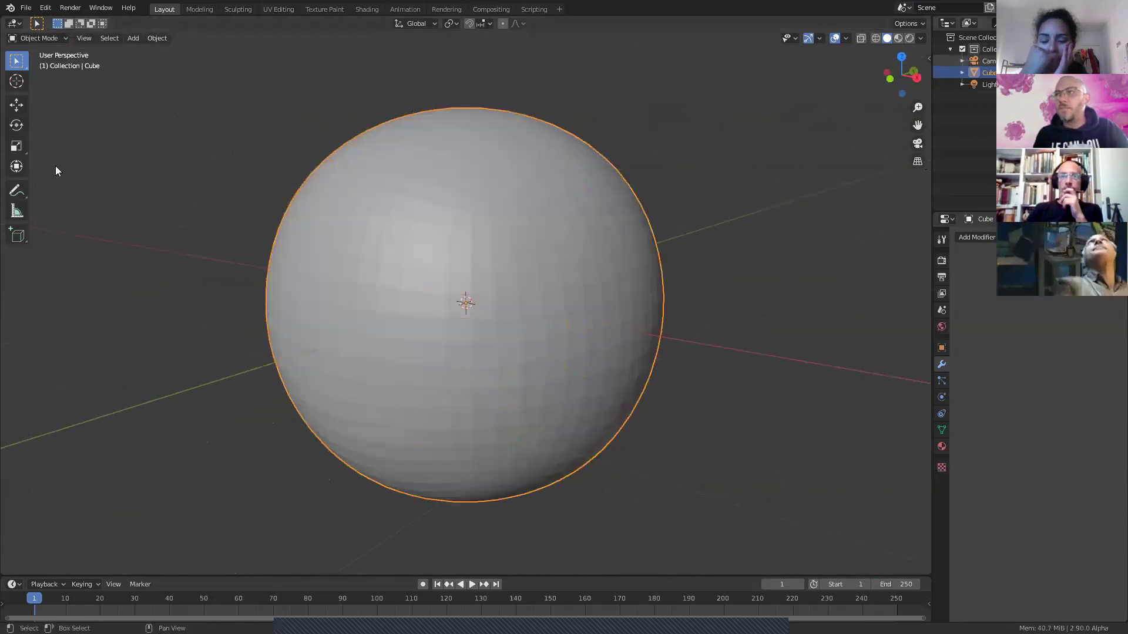
Step: Show the viewport sidebar and search the add-ons in Preferences for "vur"
{"action": "key", "text": "n"}
{"action": "left_click", "coordinate": [45, 7]}
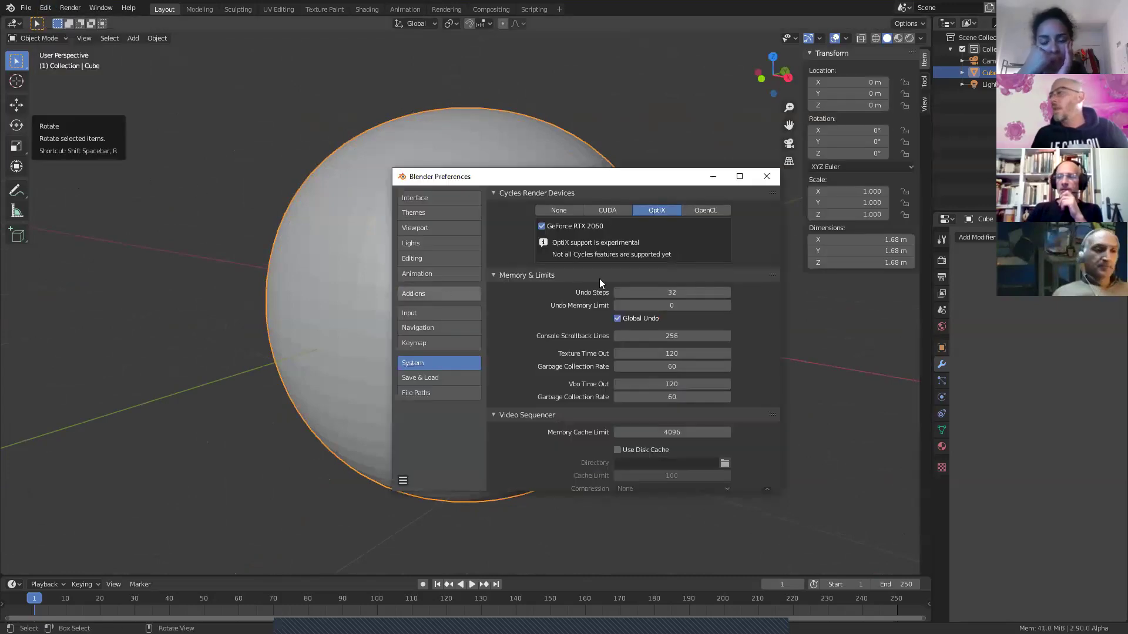
{"action": "left_click", "coordinate": [441, 293]}
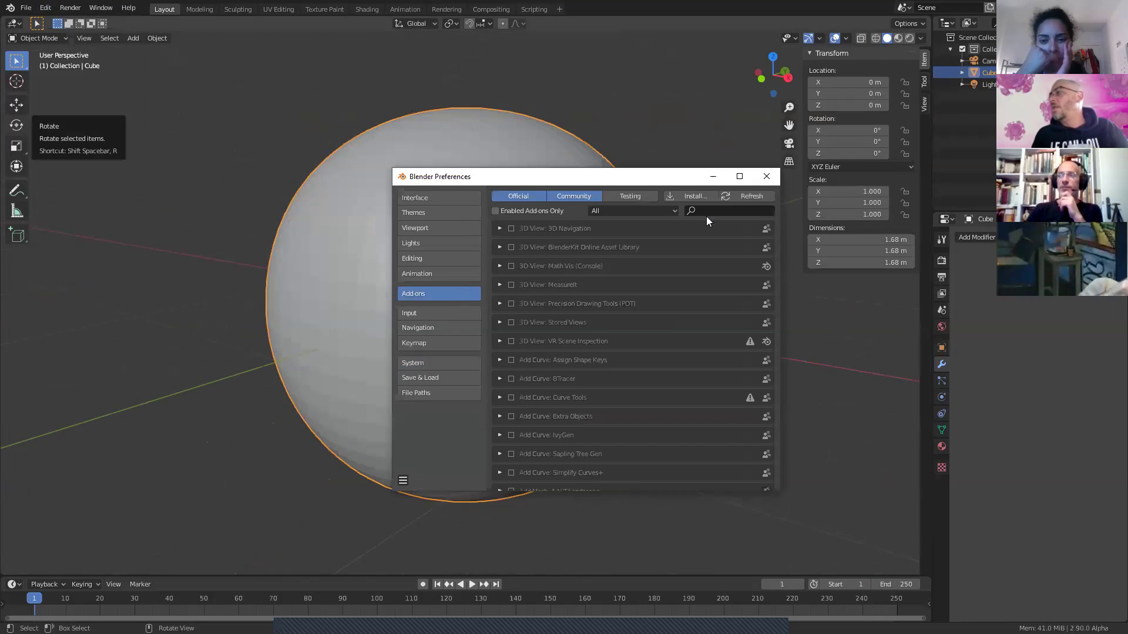
{"action": "left_click", "coordinate": [724, 209]}
{"action": "type", "text": "vur"}
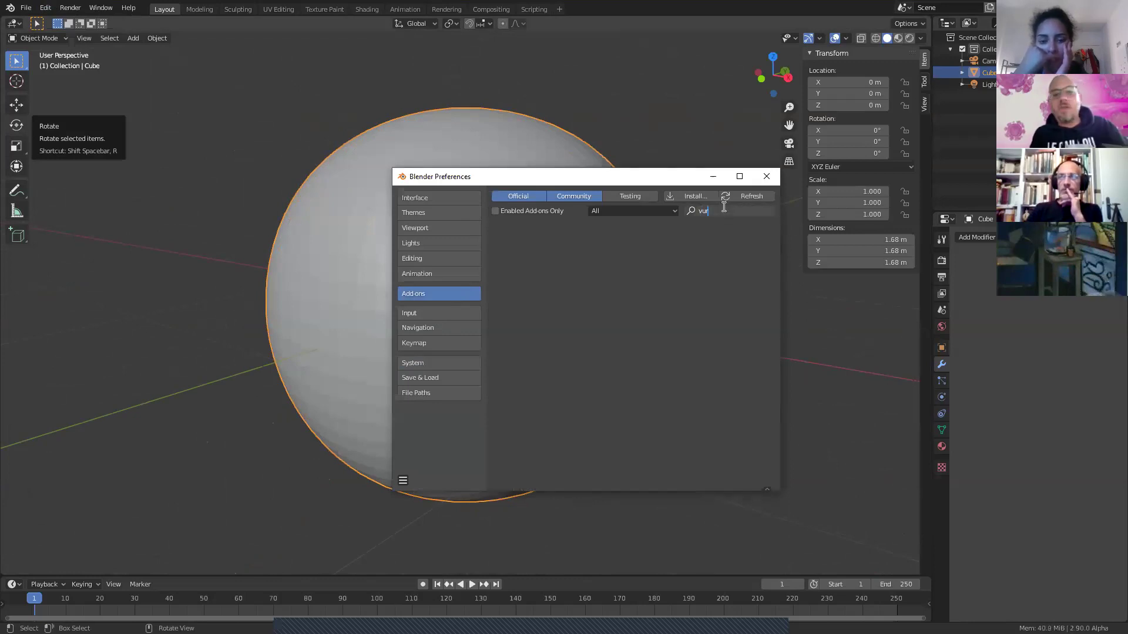
{"action": "key", "text": "Return"}
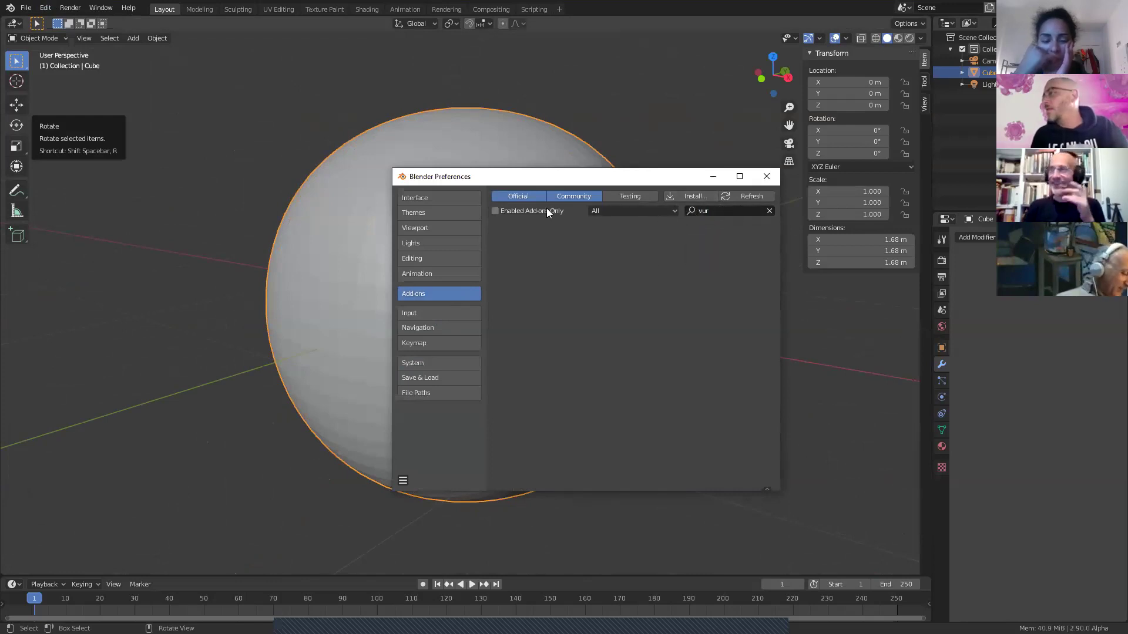
{"action": "left_click", "coordinate": [767, 177]}
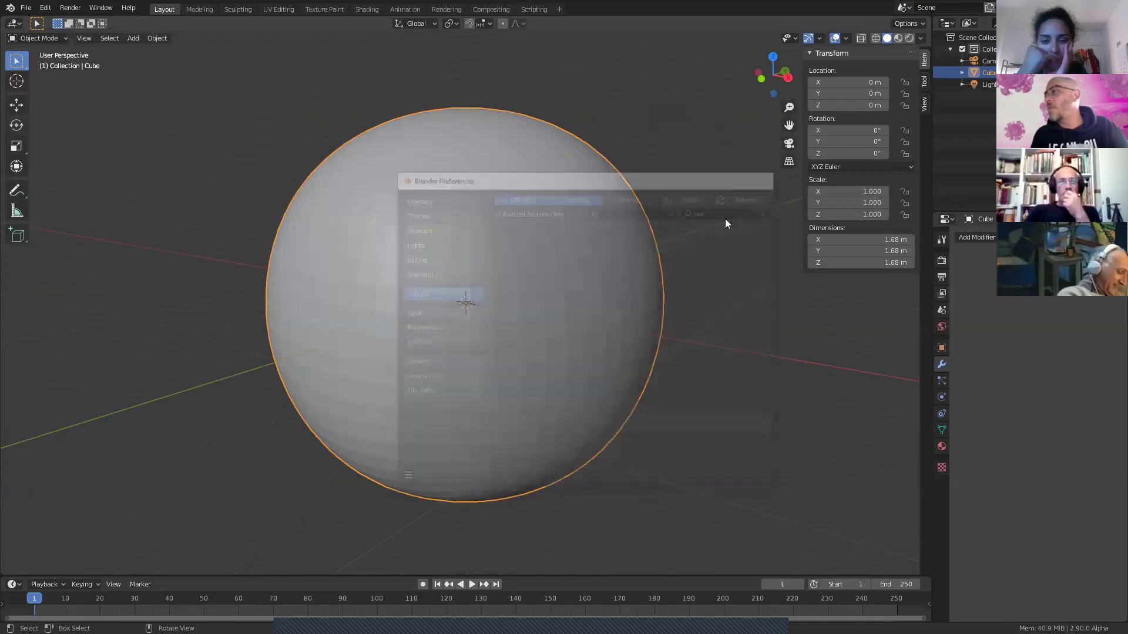
{"action": "right_click", "coordinate": [810, 481]}
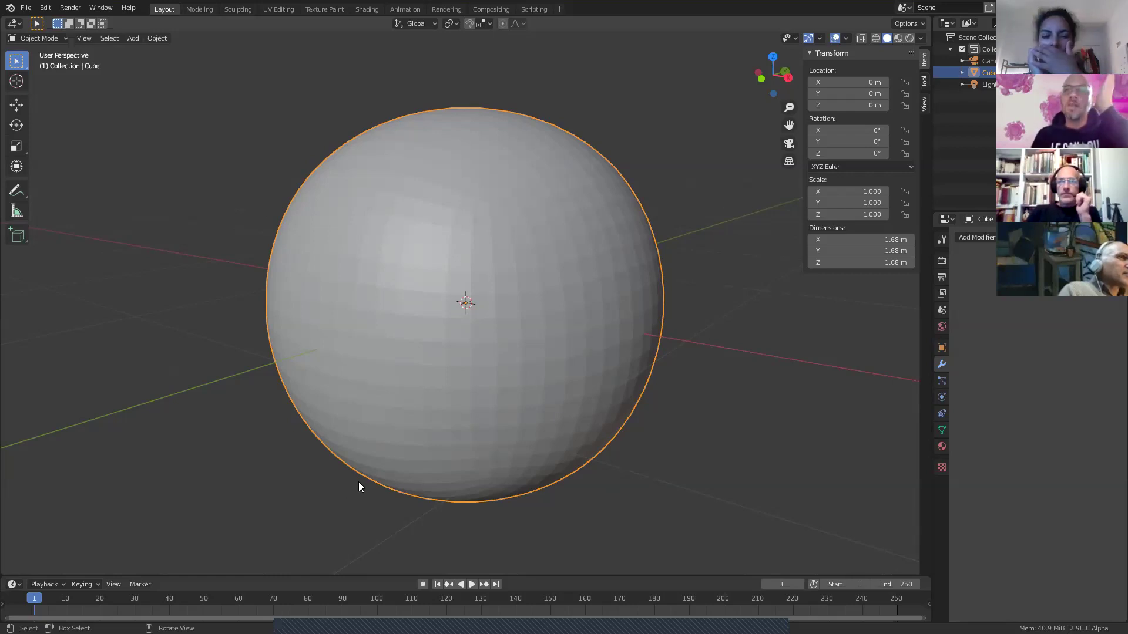
{"action": "right_click", "coordinate": [481, 251]}
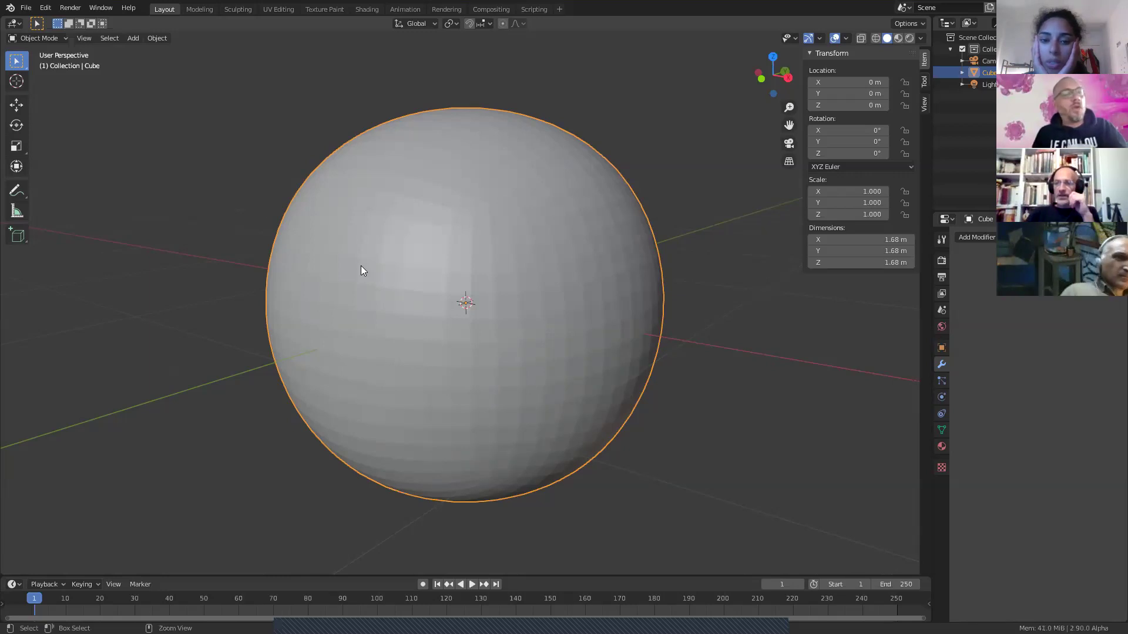
{"action": "key", "text": "Tab"}
{"action": "key", "text": "Tab"}
Step: Bring back the original cube without any Subdivision modifier
{"action": "key", "text": "ctrl+1"}
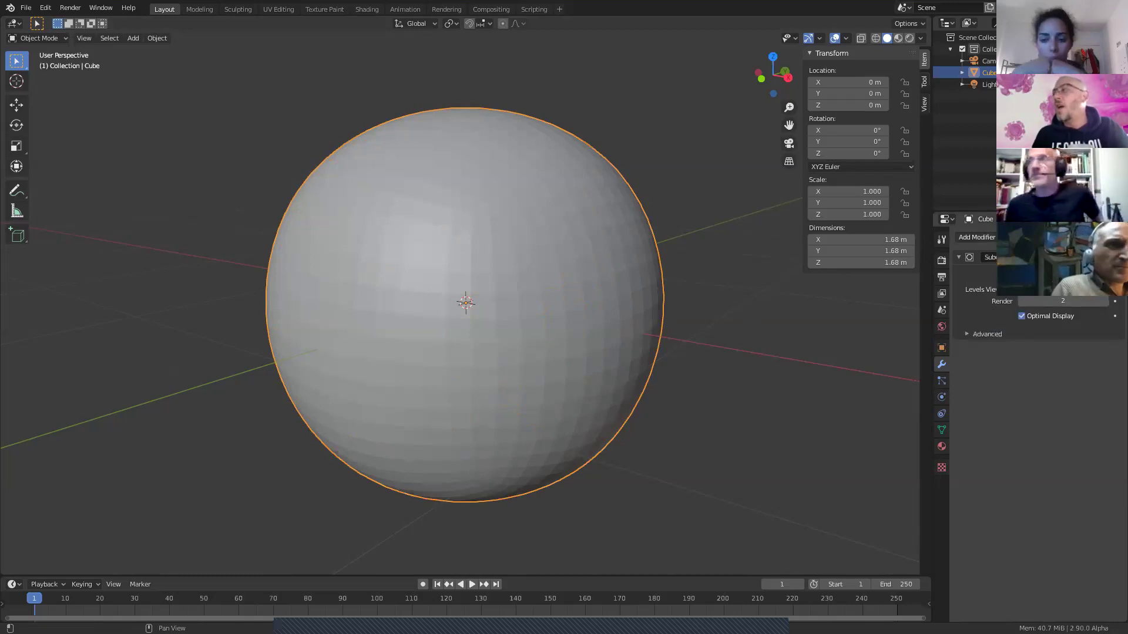
{"action": "left_click", "coordinate": [1101, 257]}
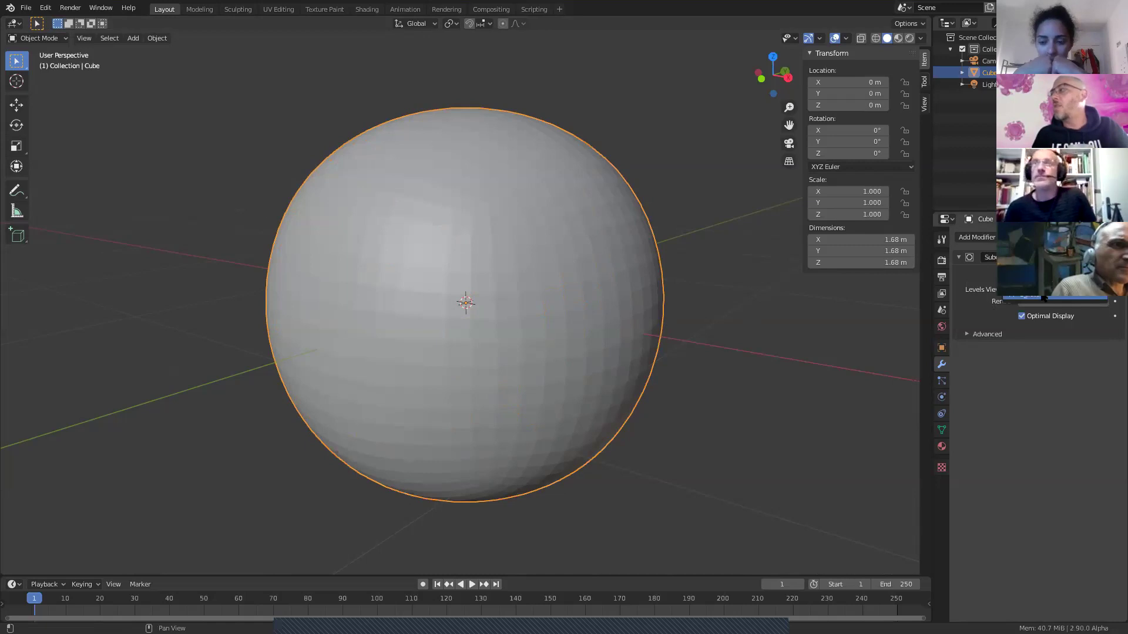
{"action": "left_click", "coordinate": [1043, 298]}
{"action": "scroll", "coordinate": [460, 247], "scroll_direction": "down", "scroll_amount": 3}
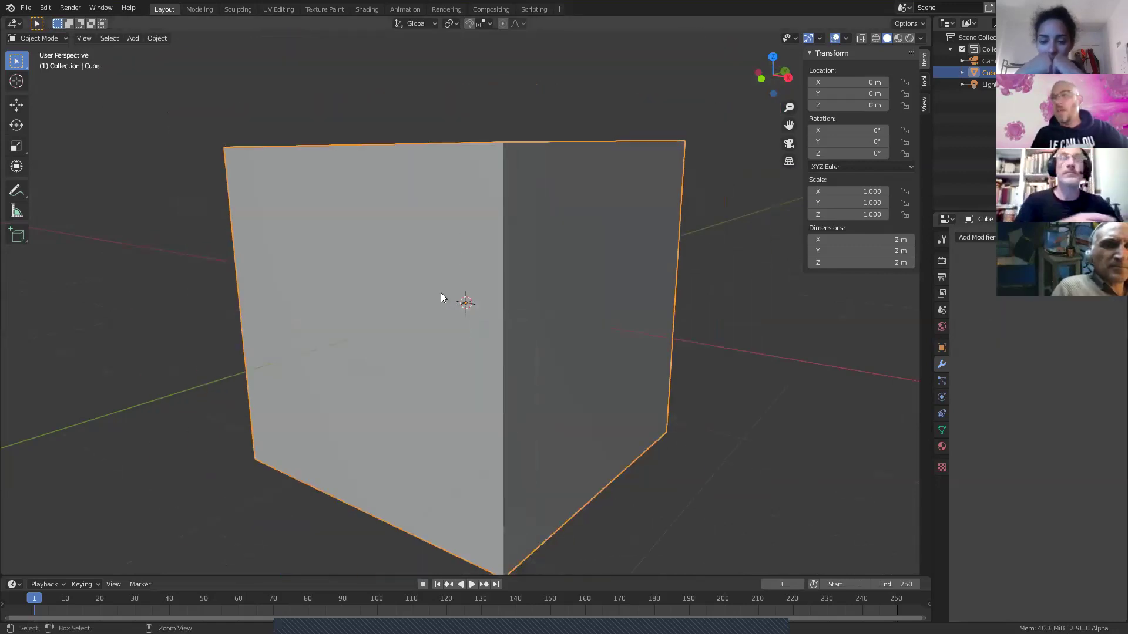
Step: Subdivide the cube with a level 2 Subdivision modifier and show its UV layout in the UV Editing workspace
{"action": "key", "text": "ctrl+2"}
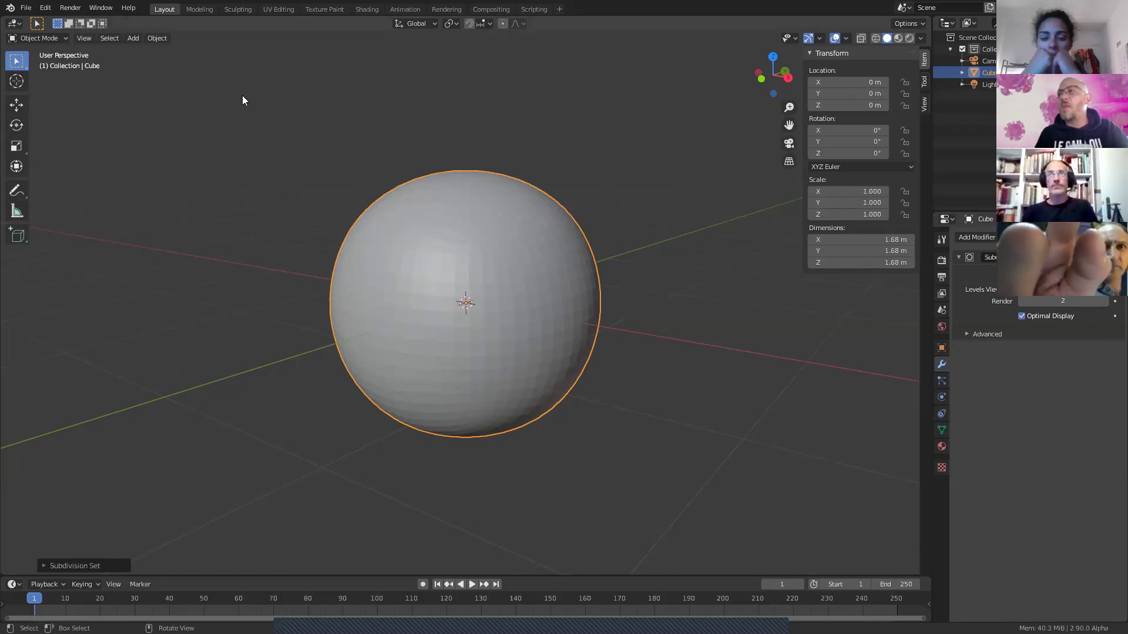
{"action": "left_click", "coordinate": [273, 8]}
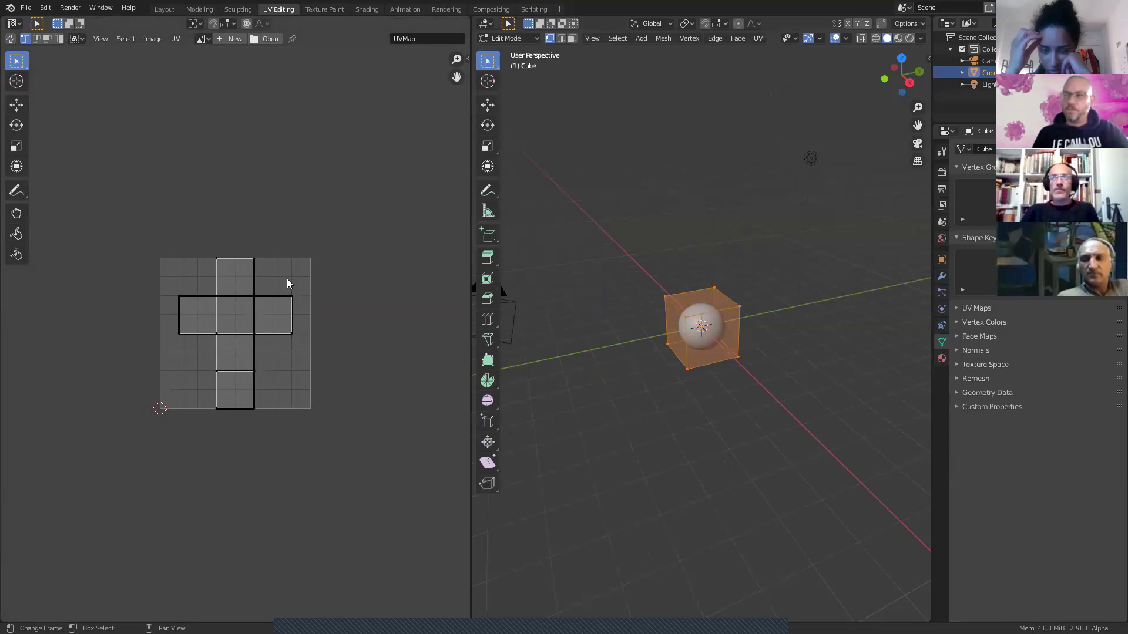
{"action": "left_click", "coordinate": [26, 8]}
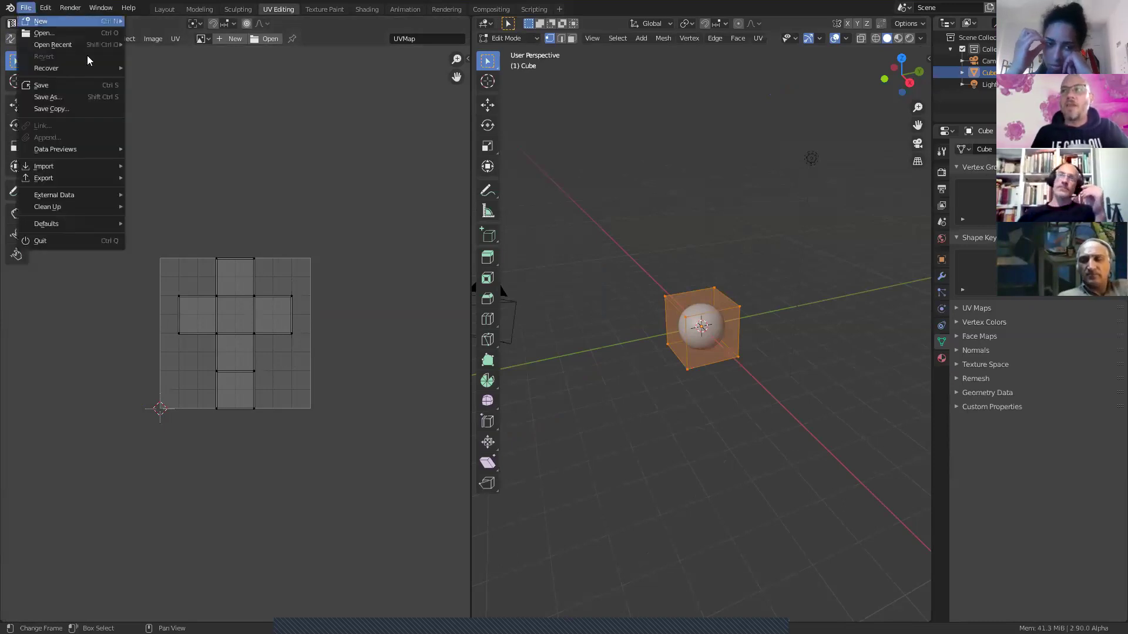
{"action": "mouse_move", "coordinate": [86, 24]}
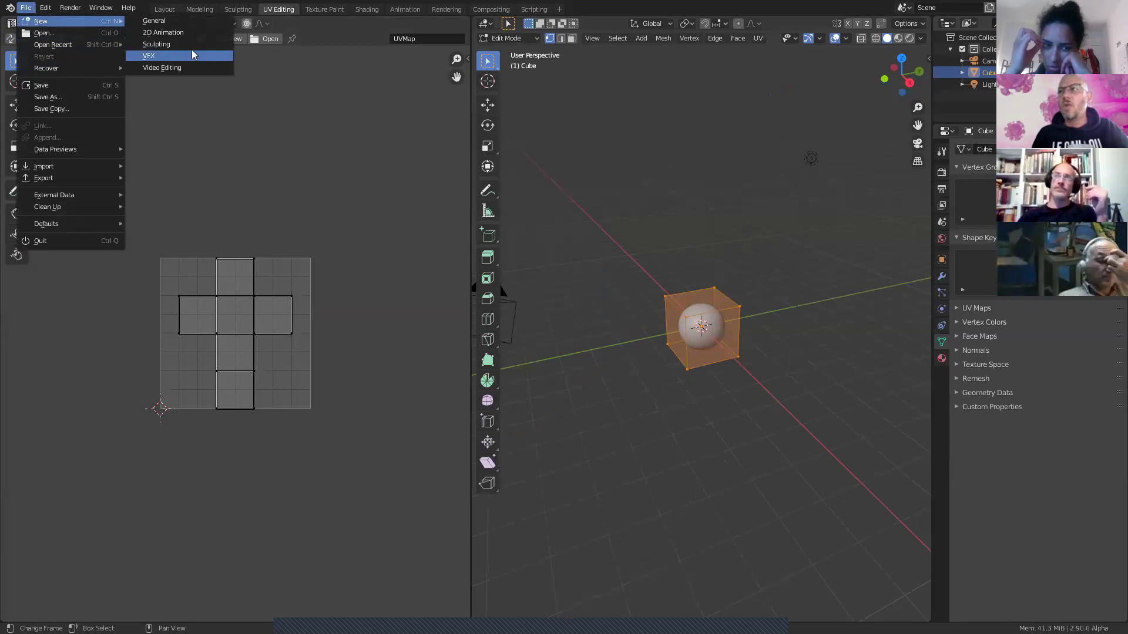
{"action": "left_click", "coordinate": [163, 33]}
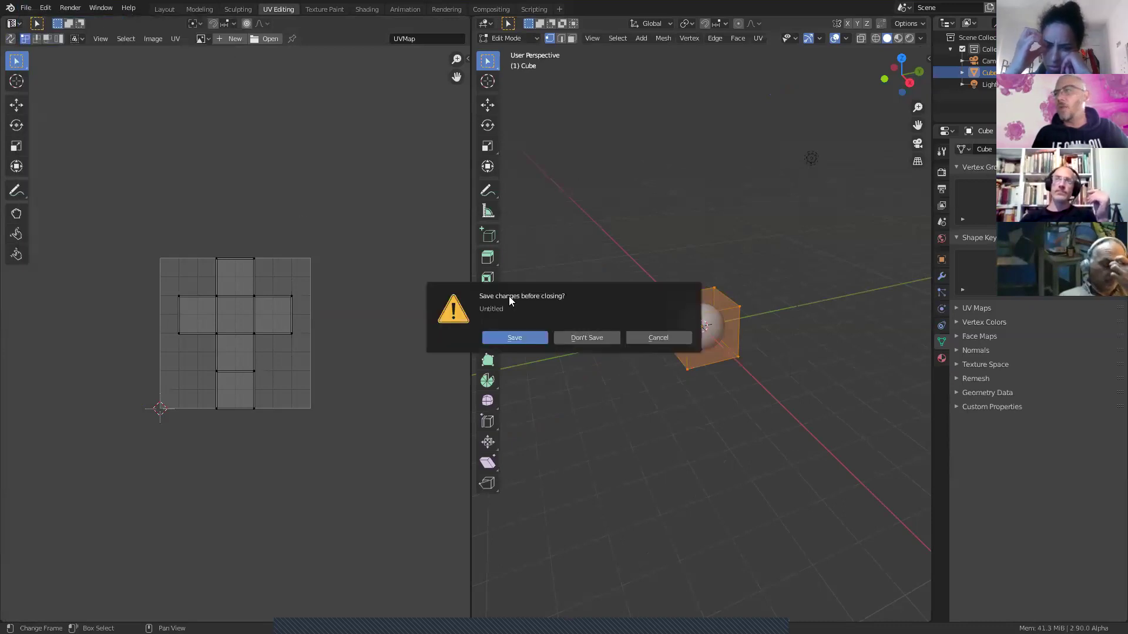
{"action": "left_click", "coordinate": [663, 334]}
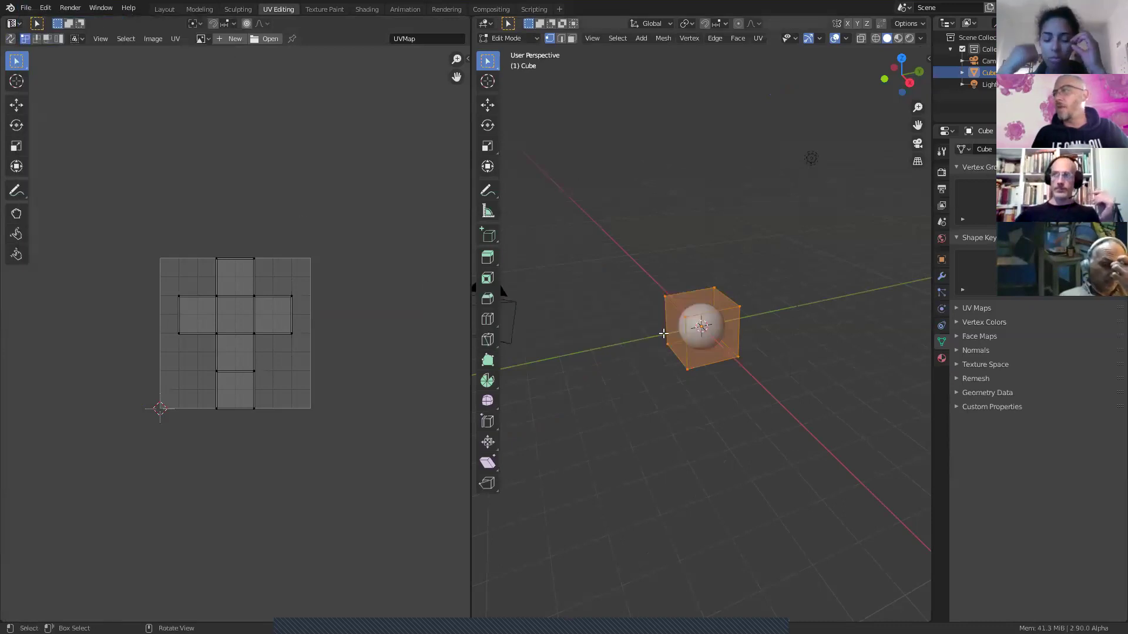
Step: Start a new file from the Sculpting template without saving the current changes
{"action": "left_click", "coordinate": [26, 8]}
{"action": "left_click", "coordinate": [26, 8]}
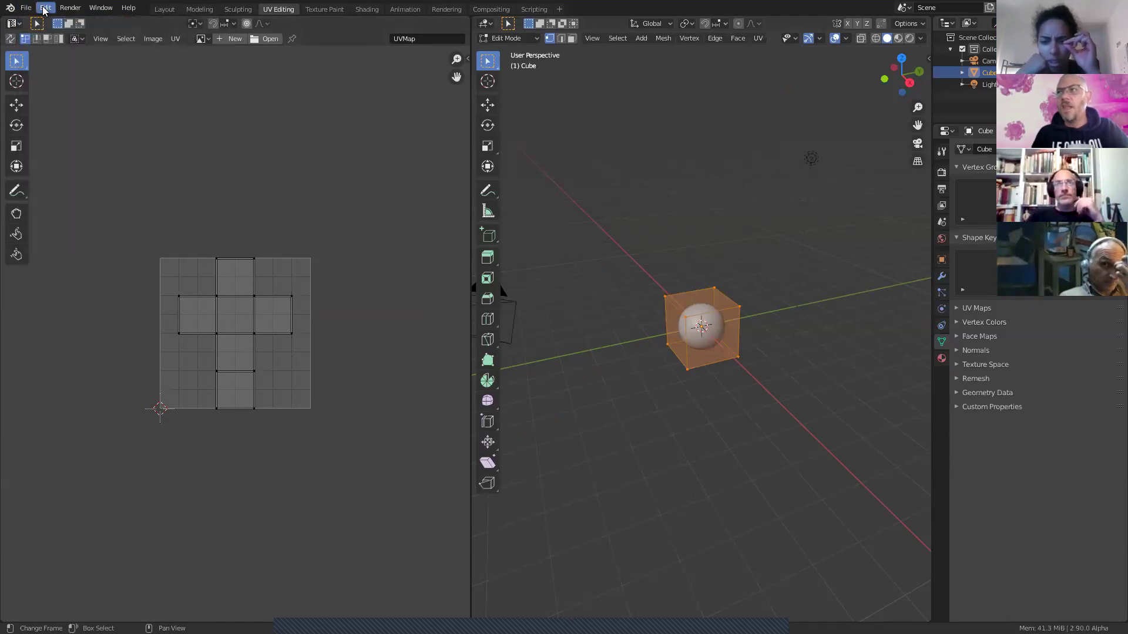
{"action": "left_click", "coordinate": [26, 8]}
{"action": "mouse_move", "coordinate": [111, 21]}
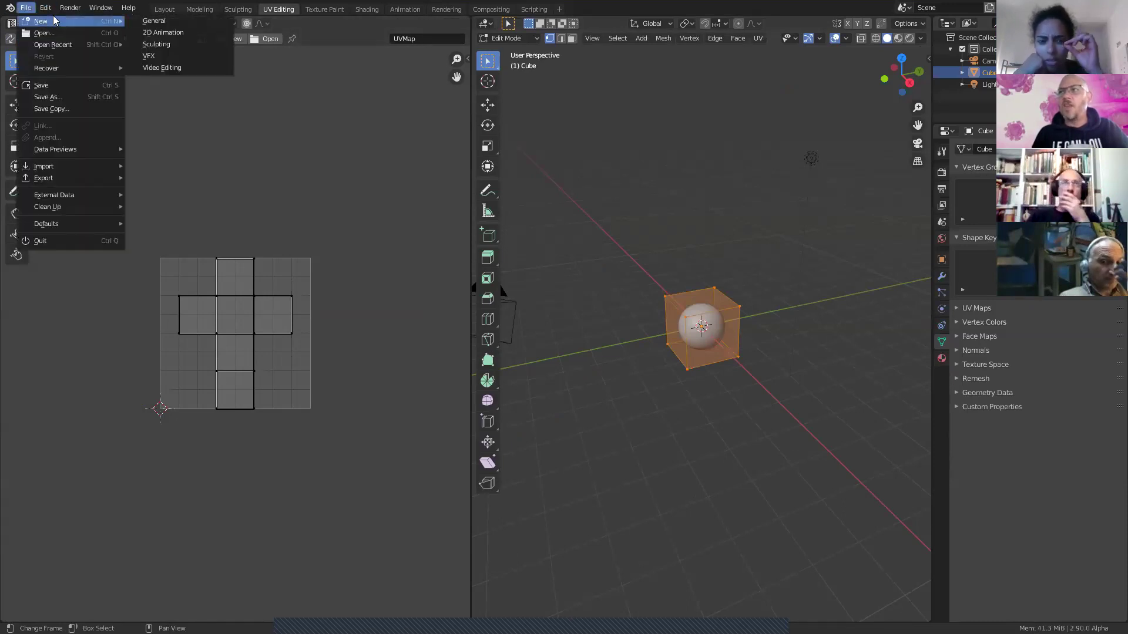
{"action": "left_click", "coordinate": [173, 44]}
{"action": "left_click", "coordinate": [586, 338]}
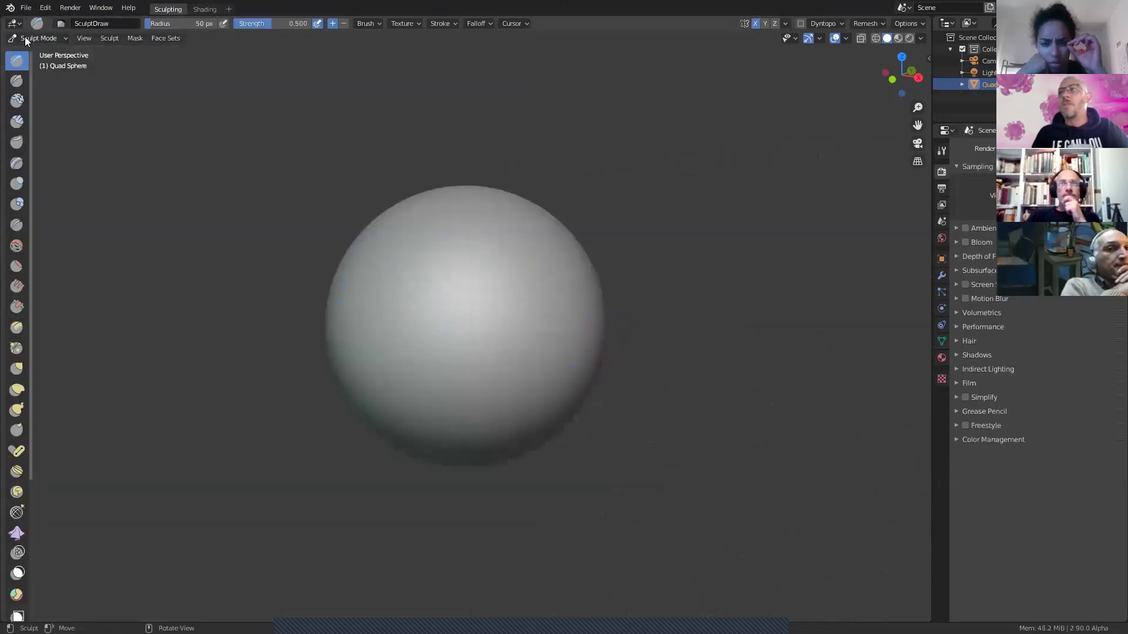
Step: Change the main area to a UV Editor and split it vertically with a wider 3D Viewport beside it
{"action": "left_click", "coordinate": [14, 24]}
{"action": "left_click", "coordinate": [45, 90]}
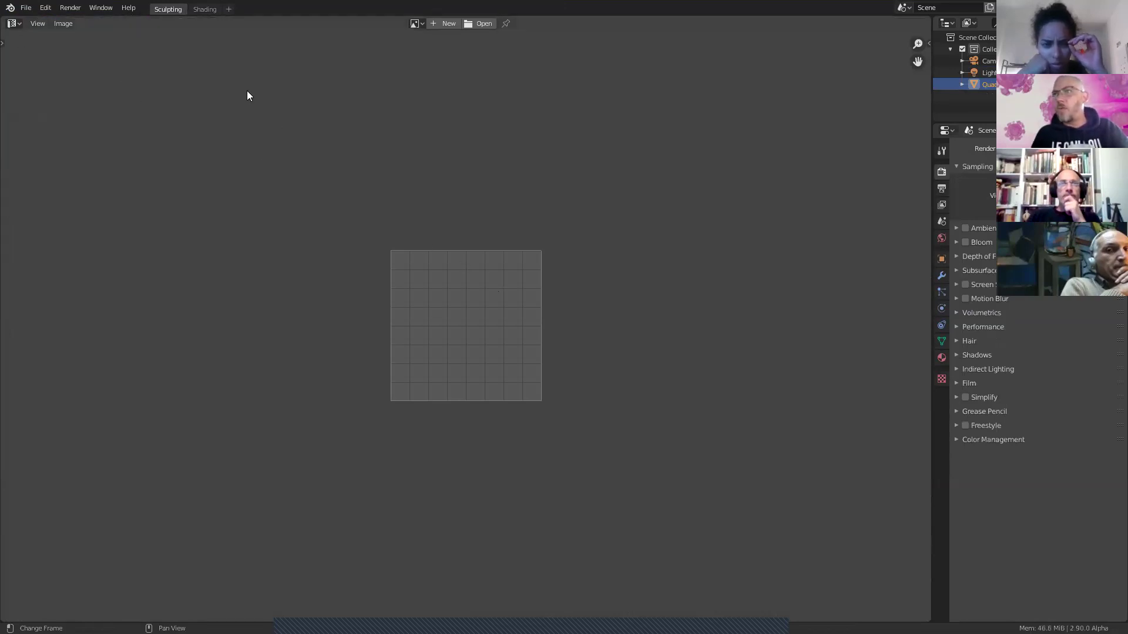
{"action": "left_click_drag", "start_coordinate": [929, 619], "coordinate": [351, 587]}
{"action": "left_click", "coordinate": [366, 24]}
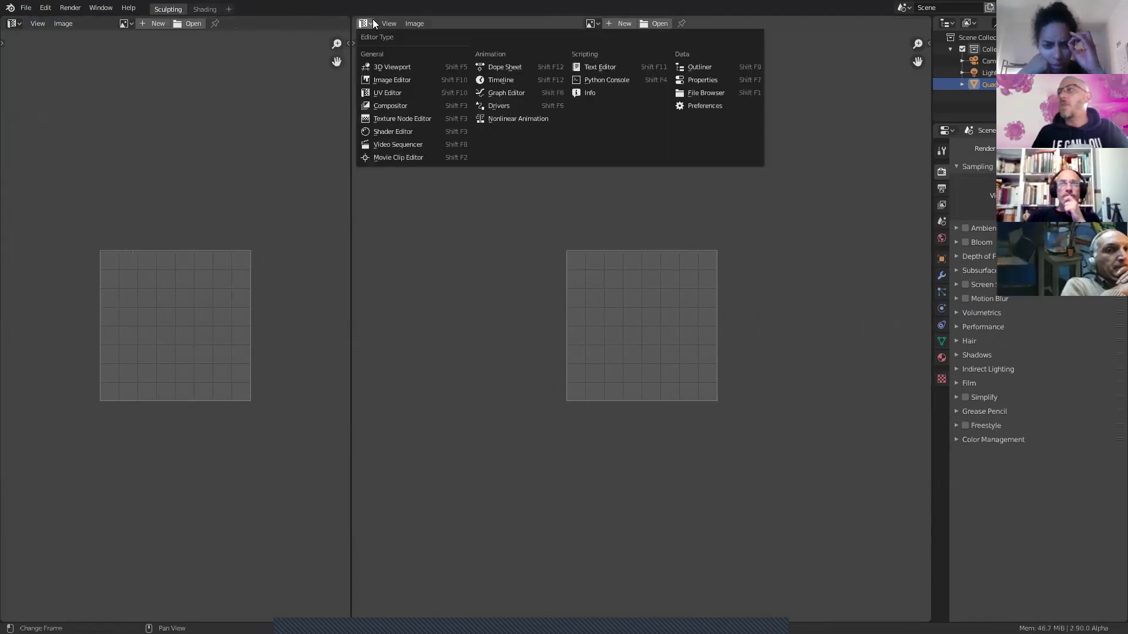
{"action": "left_click", "coordinate": [387, 65]}
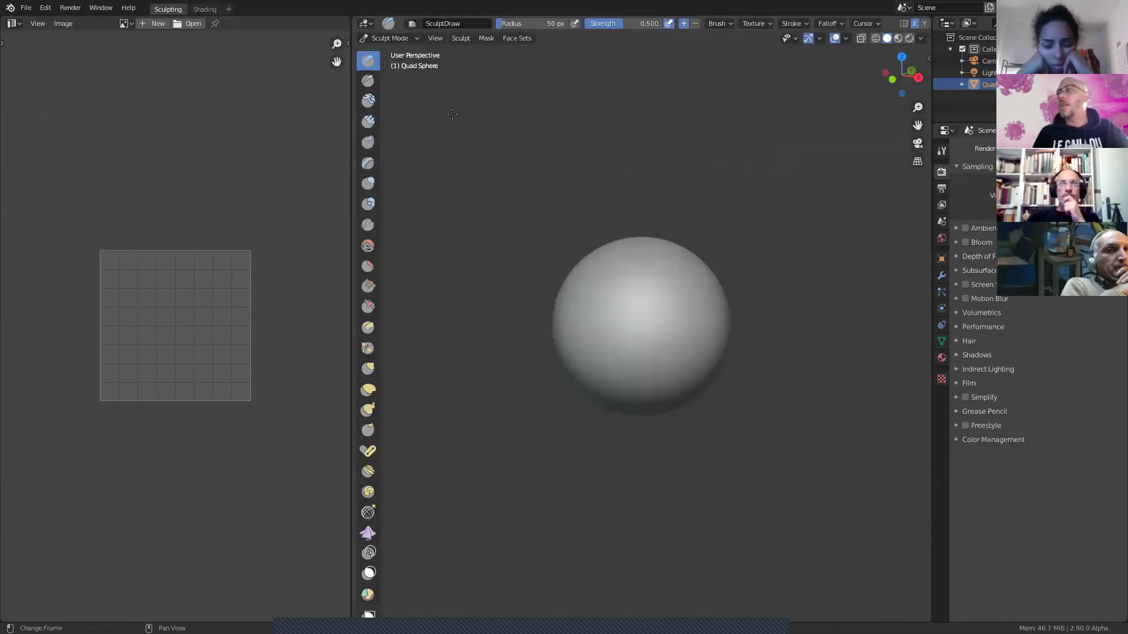
Step: Put the Quad Sphere in Edit Mode and examine its mesh topology up close
{"action": "left_click", "coordinate": [389, 38]}
{"action": "left_click", "coordinate": [390, 65]}
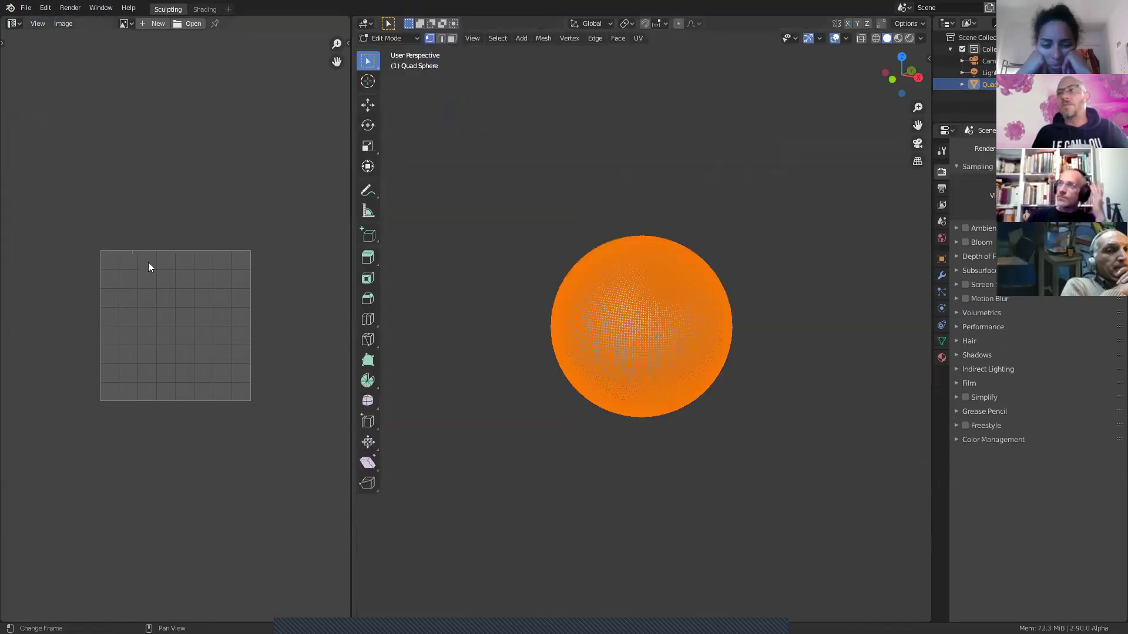
{"action": "left_click", "coordinate": [18, 26]}
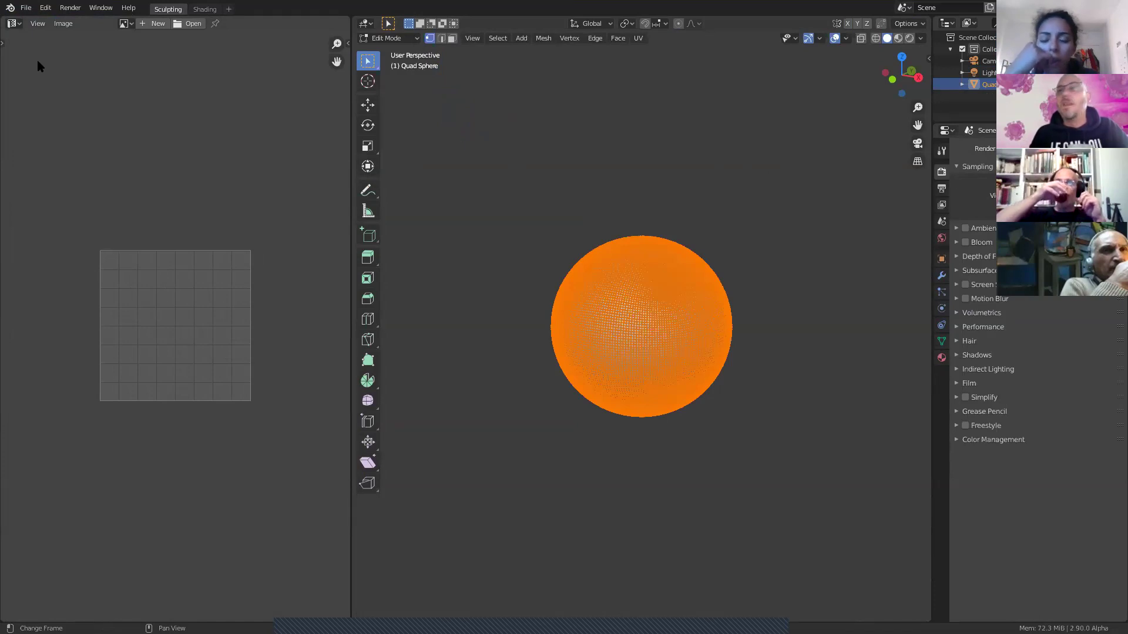
{"action": "scroll", "coordinate": [661, 329], "scroll_direction": "up", "scroll_amount": 5}
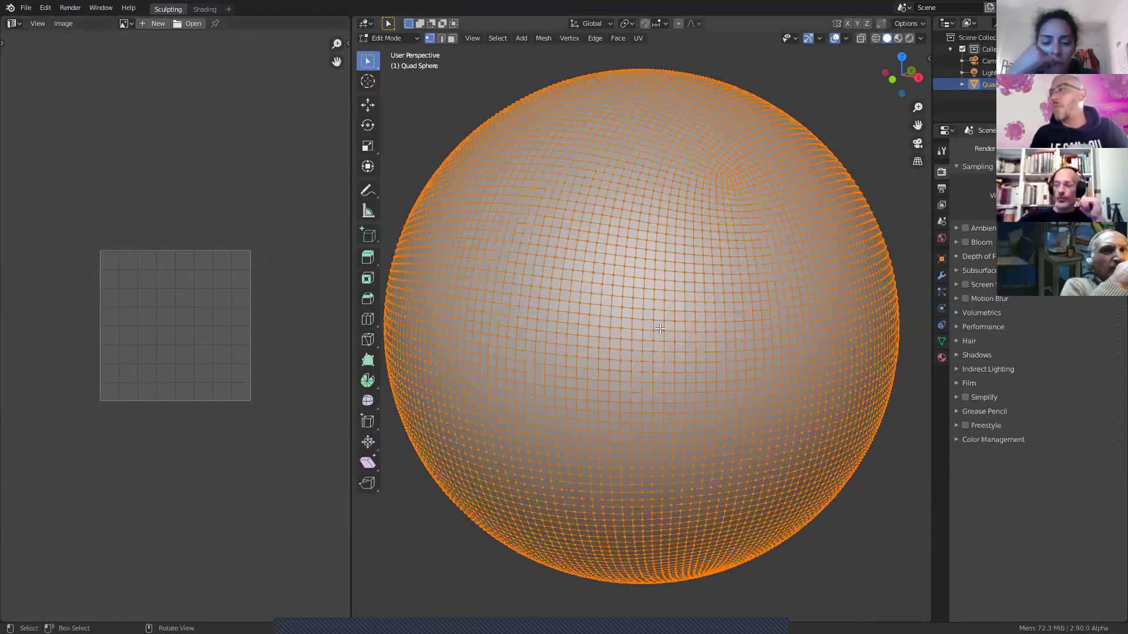
{"action": "scroll", "coordinate": [660, 329], "scroll_direction": "up", "scroll_amount": 2}
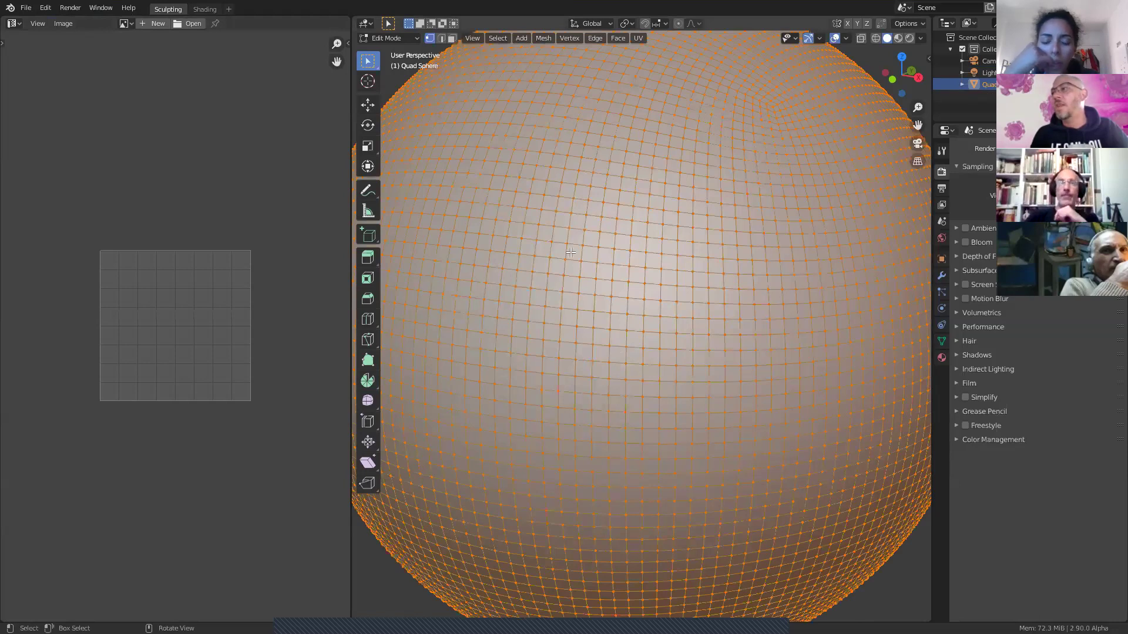
{"action": "scroll", "coordinate": [570, 252], "scroll_direction": "down", "scroll_amount": 6}
Step: Start a new General file and turn the default cube into a sphere by applying a level 3 Subdivision modifier
{"action": "middle_click_drag", "start_coordinate": [30, 14], "coordinate": [583, 334]}
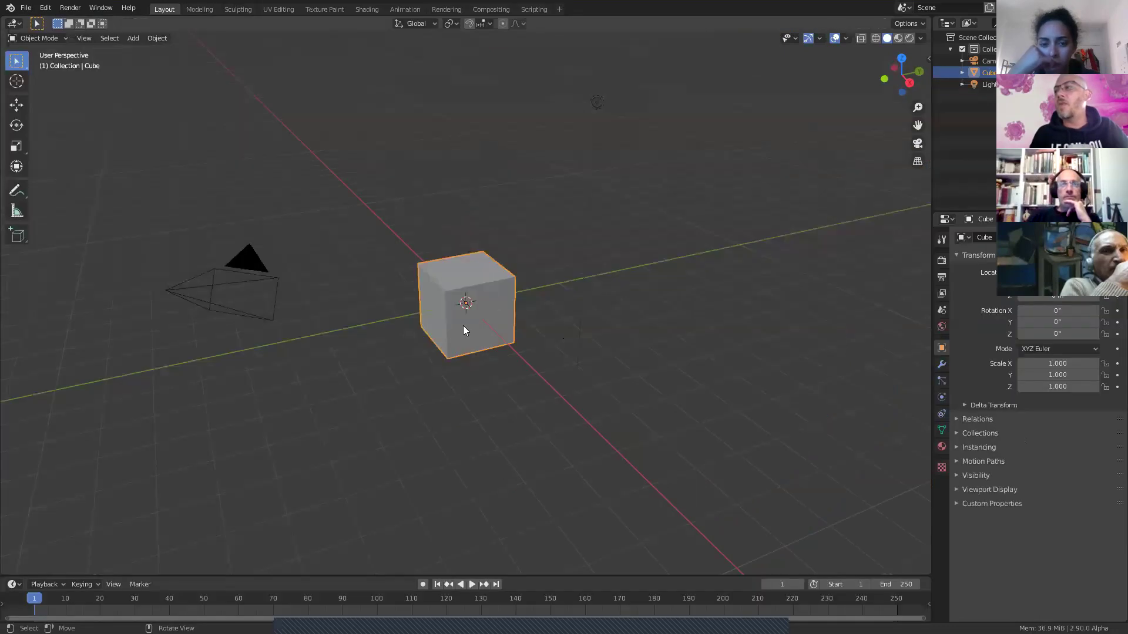
{"action": "key", "text": "ctrl+3"}
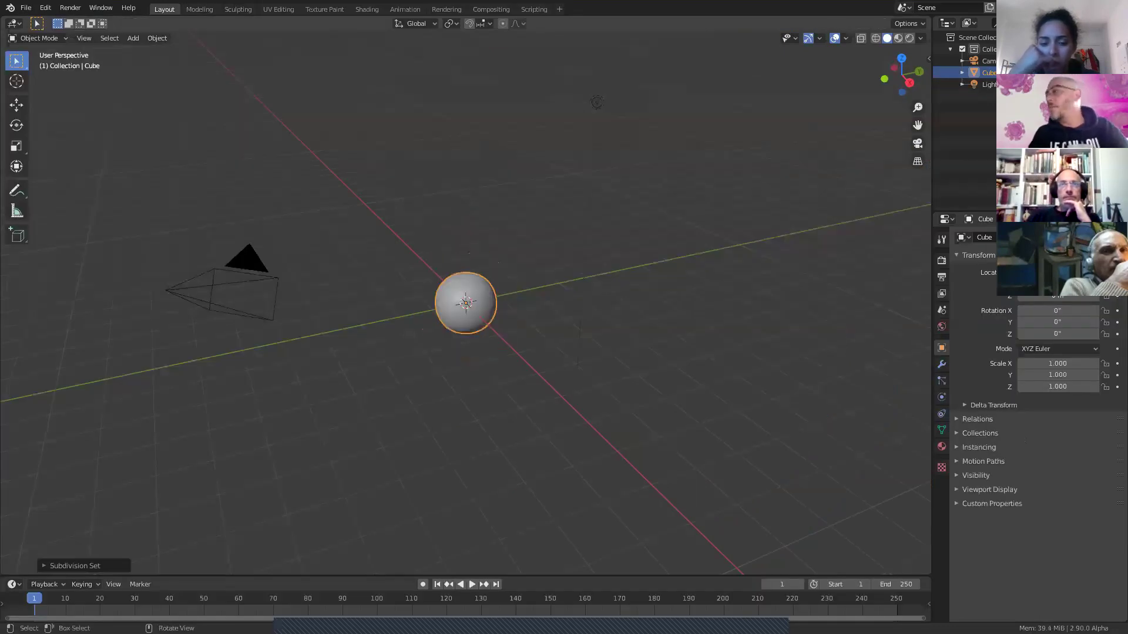
{"action": "left_click", "coordinate": [942, 364]}
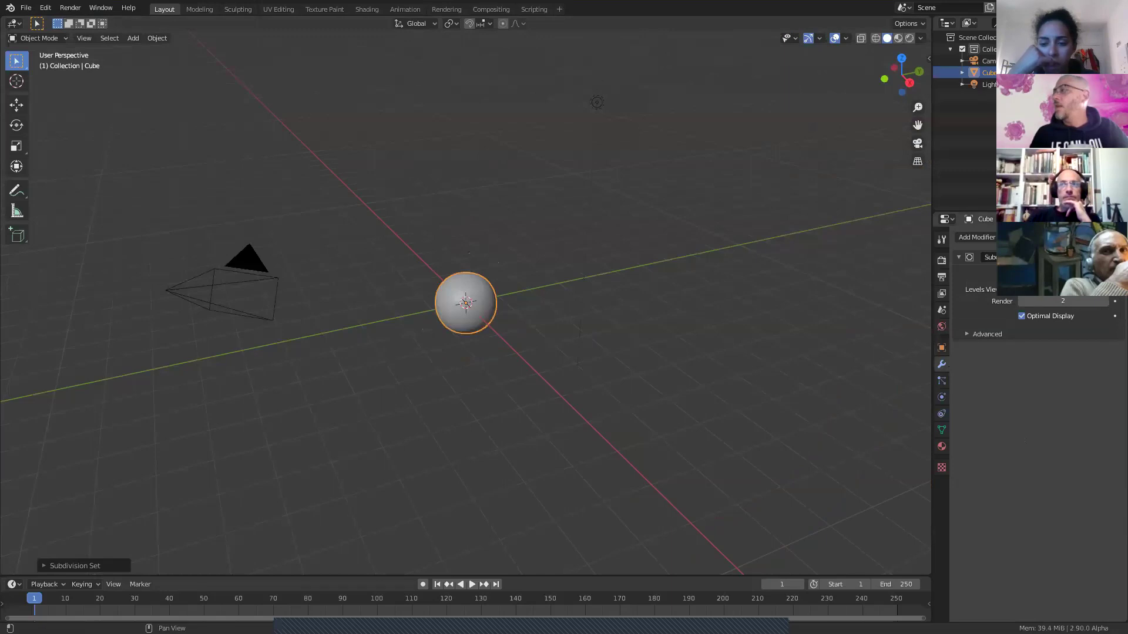
{"action": "key", "text": "ctrl+a"}
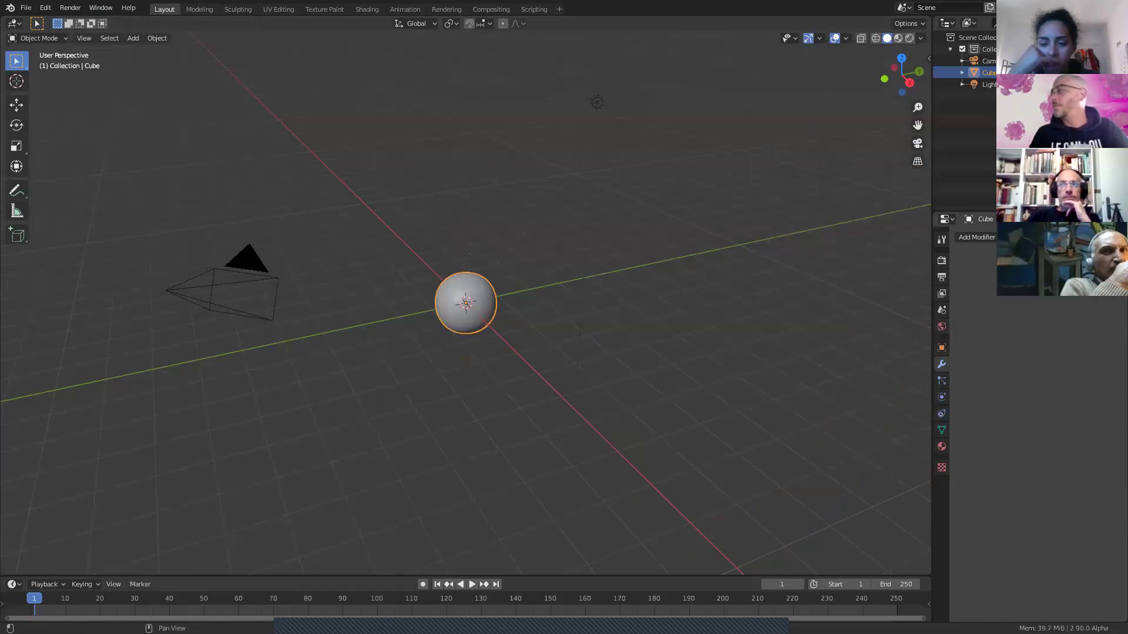
Step: Shade the sphere smooth
{"action": "scroll", "coordinate": [431, 332], "scroll_direction": "up", "scroll_amount": 5}
{"action": "scroll", "coordinate": [430, 335], "scroll_direction": "up", "scroll_amount": 8}
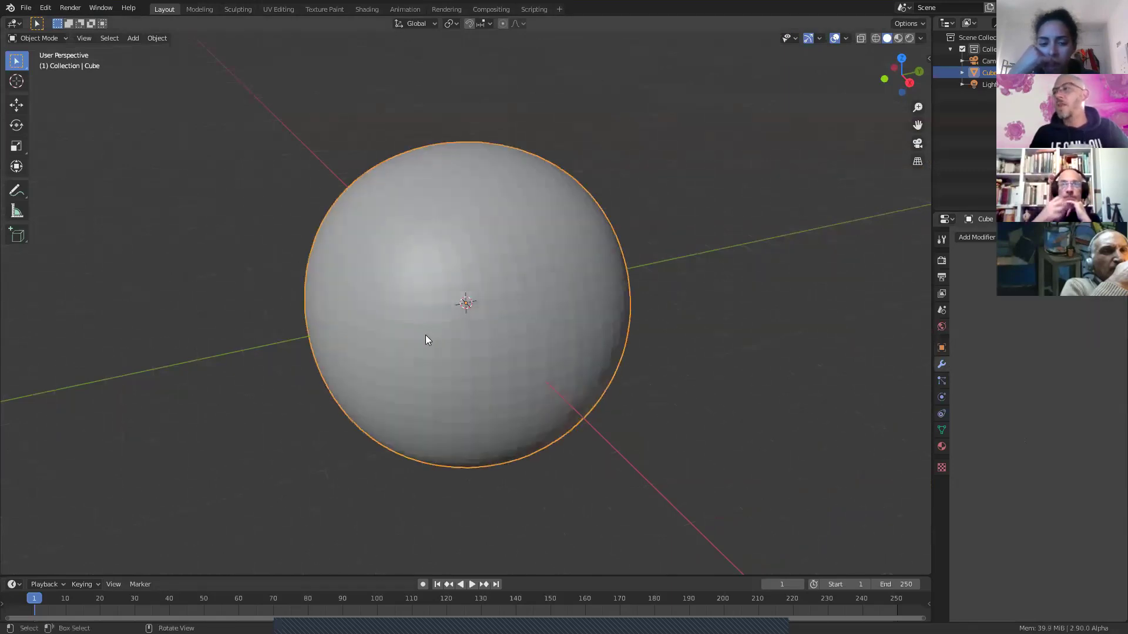
{"action": "right_click", "coordinate": [437, 182]}
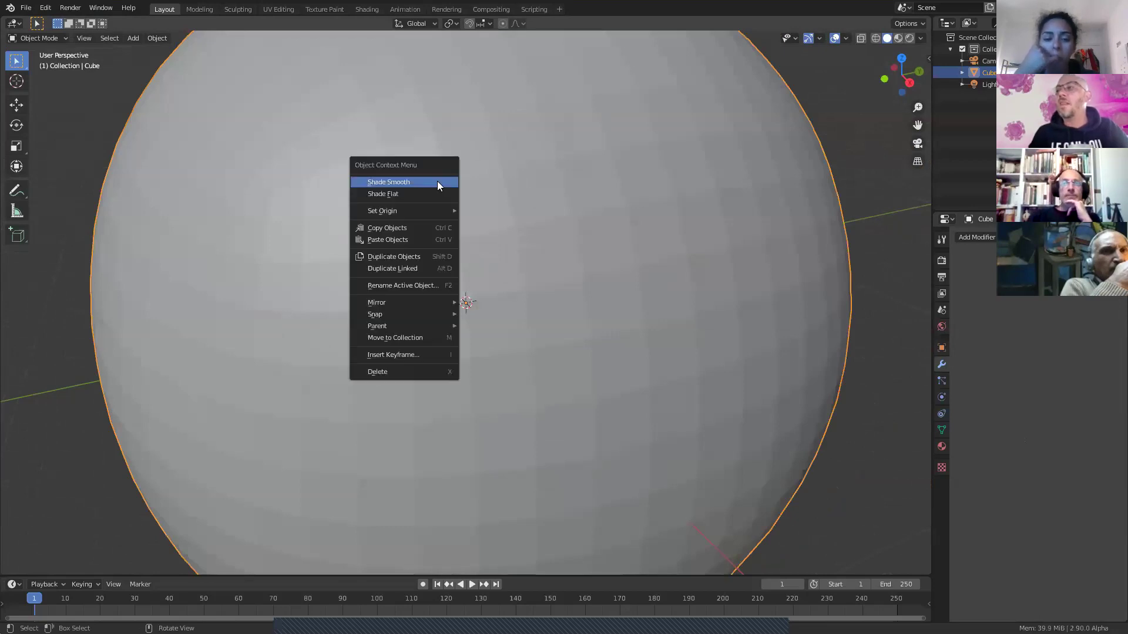
{"action": "left_click", "coordinate": [449, 182]}
{"action": "scroll", "coordinate": [382, 189], "scroll_direction": "down", "scroll_amount": 4}
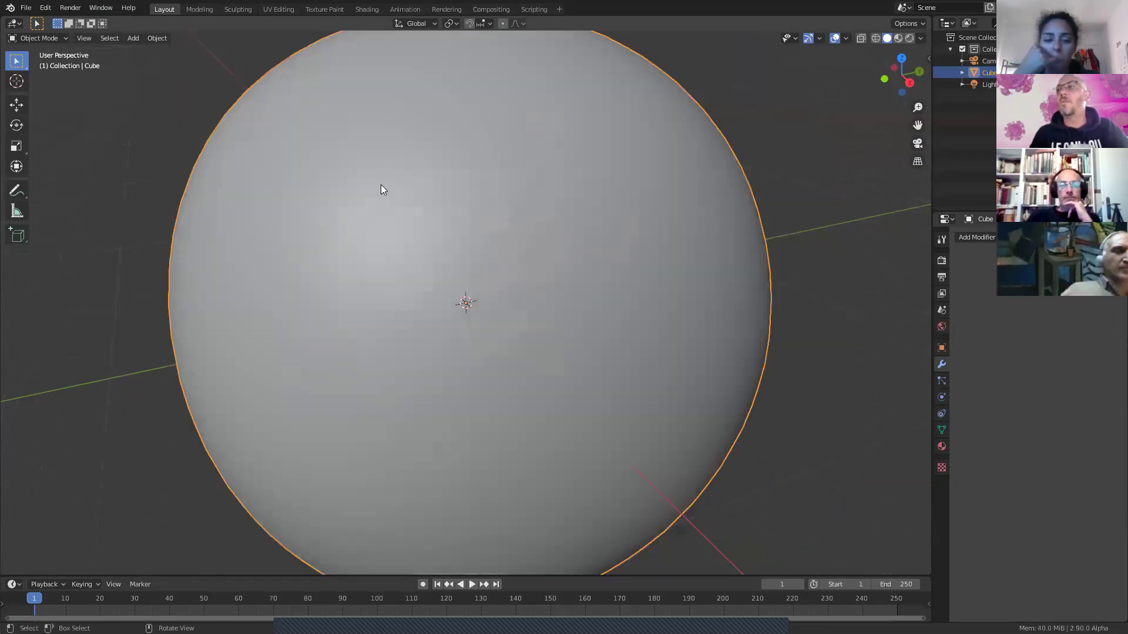
{"action": "mouse_move", "coordinate": [465, 272]}
{"action": "middle_mouse_down"}
{"action": "mouse_move", "coordinate": [382, 230]}
{"action": "mouse_move", "coordinate": [480, 261]}
{"action": "mouse_move", "coordinate": [447, 247]}
{"action": "middle_mouse_up"}
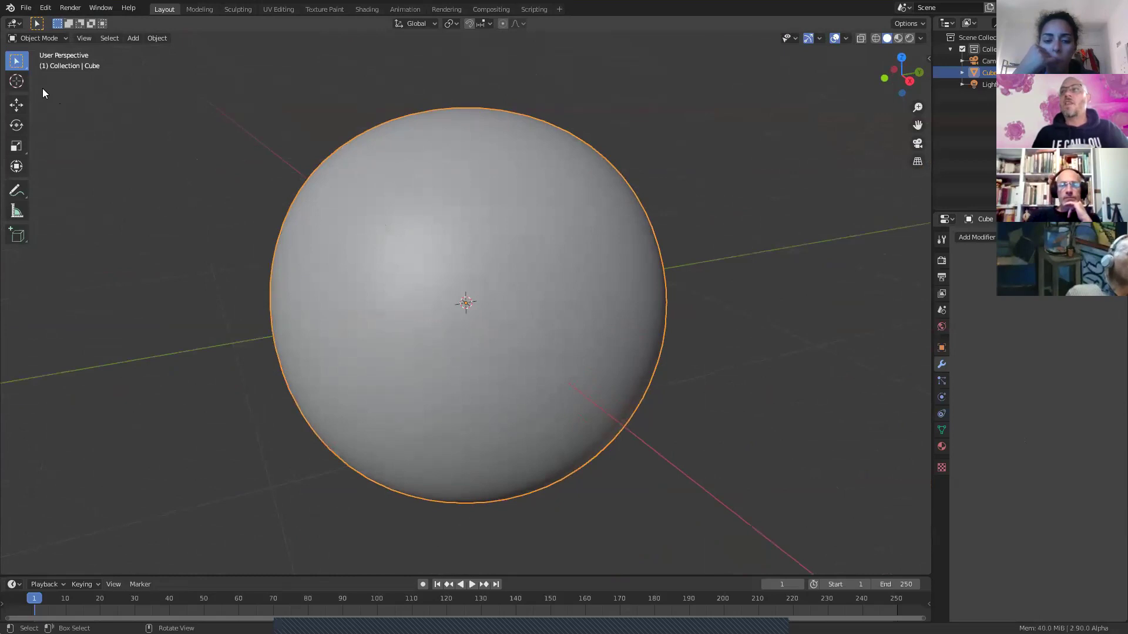
{"action": "left_click", "coordinate": [41, 39]}
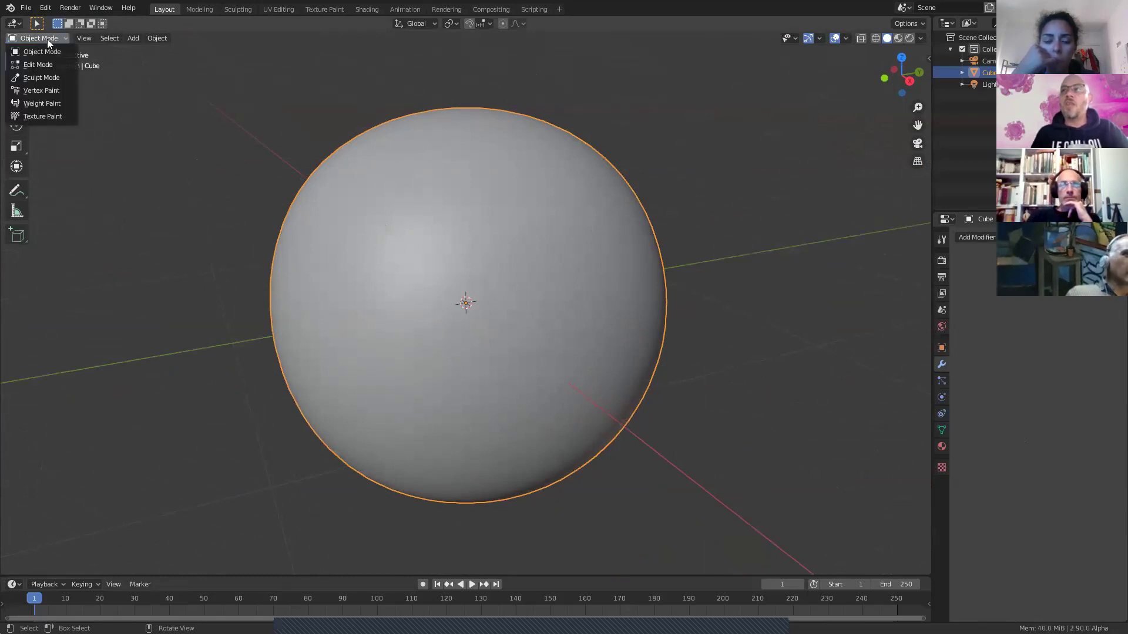
{"action": "right_click", "coordinate": [527, 216]}
{"action": "right_click", "coordinate": [430, 233]}
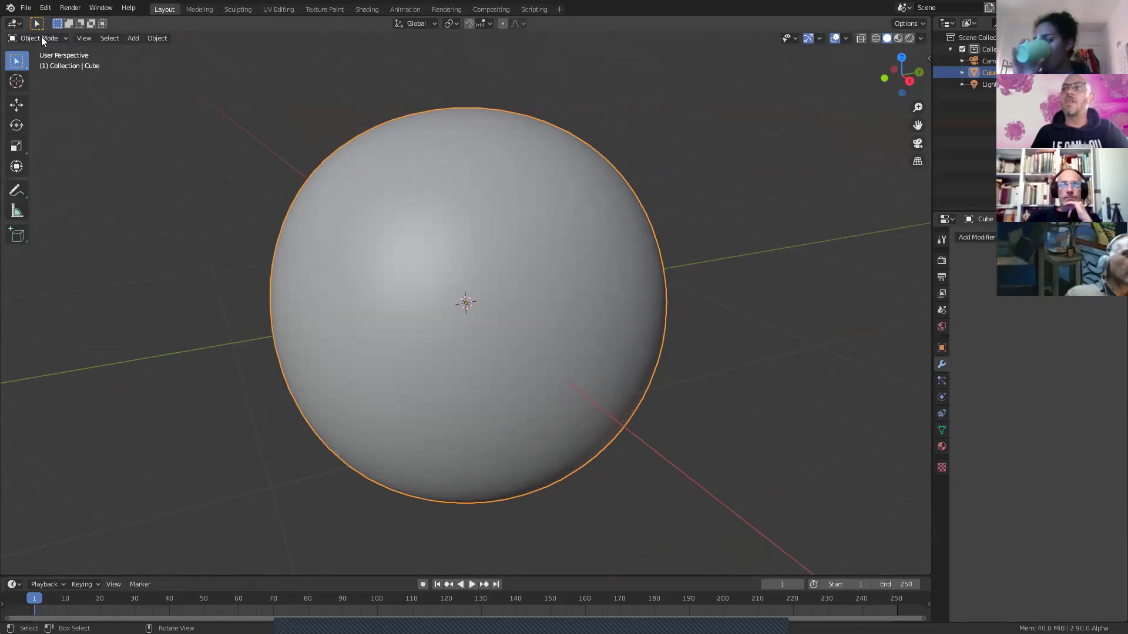
{"action": "right_click", "coordinate": [424, 211]}
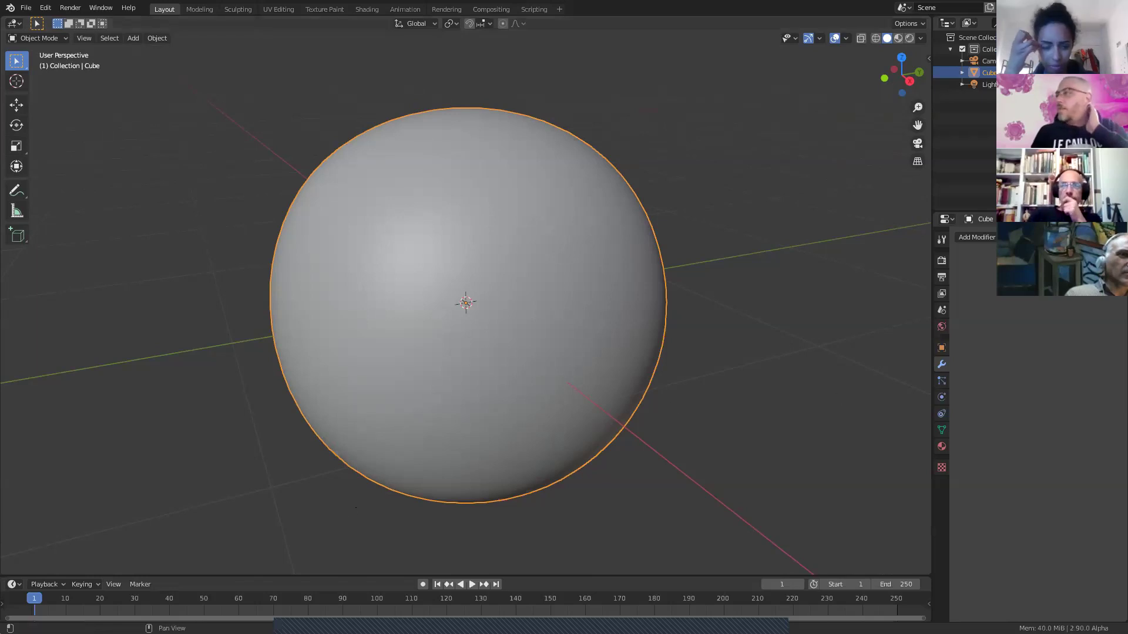
Step: Add a Multiresolution modifier to the sphere and turn on the viewport's Statistics overlay
{"action": "left_click", "coordinate": [989, 236]}
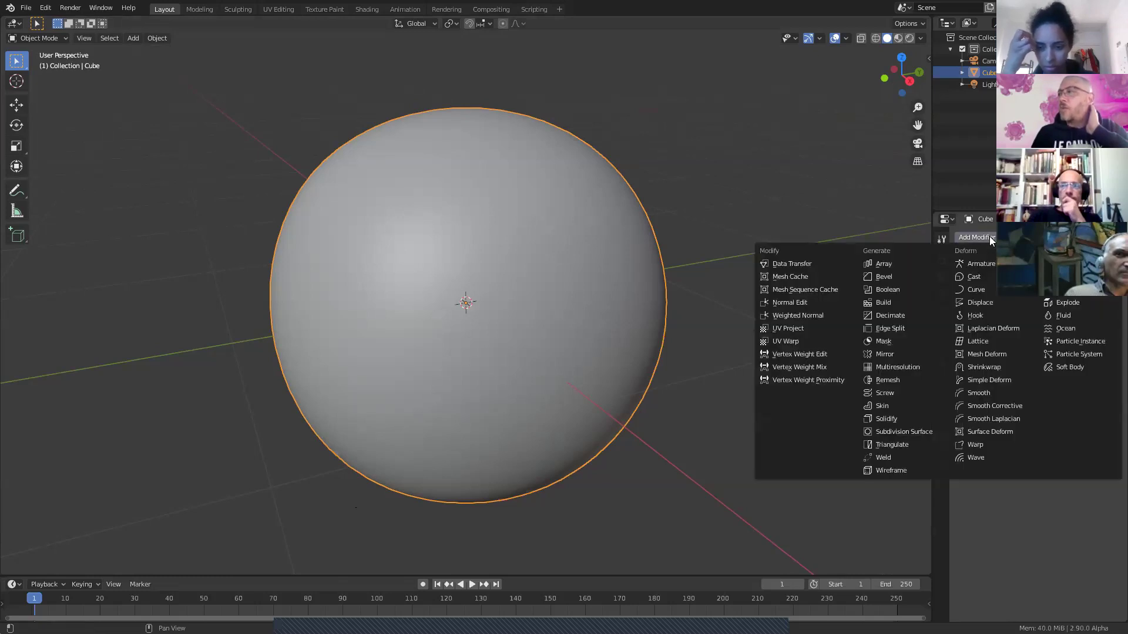
{"action": "left_click", "coordinate": [887, 367]}
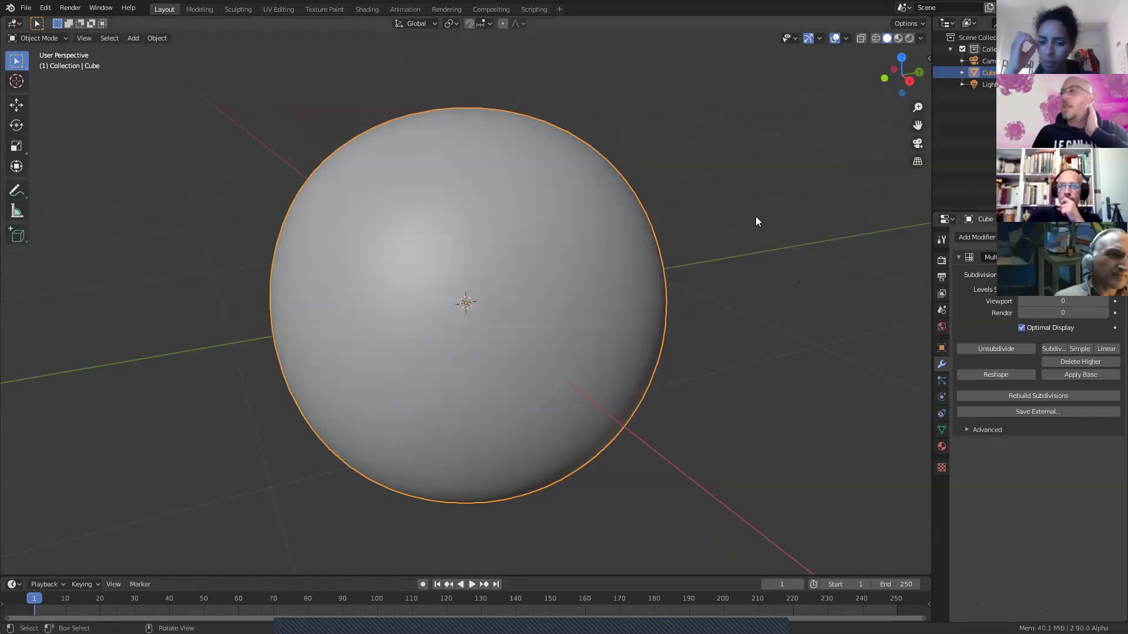
{"action": "left_click", "coordinate": [845, 38]}
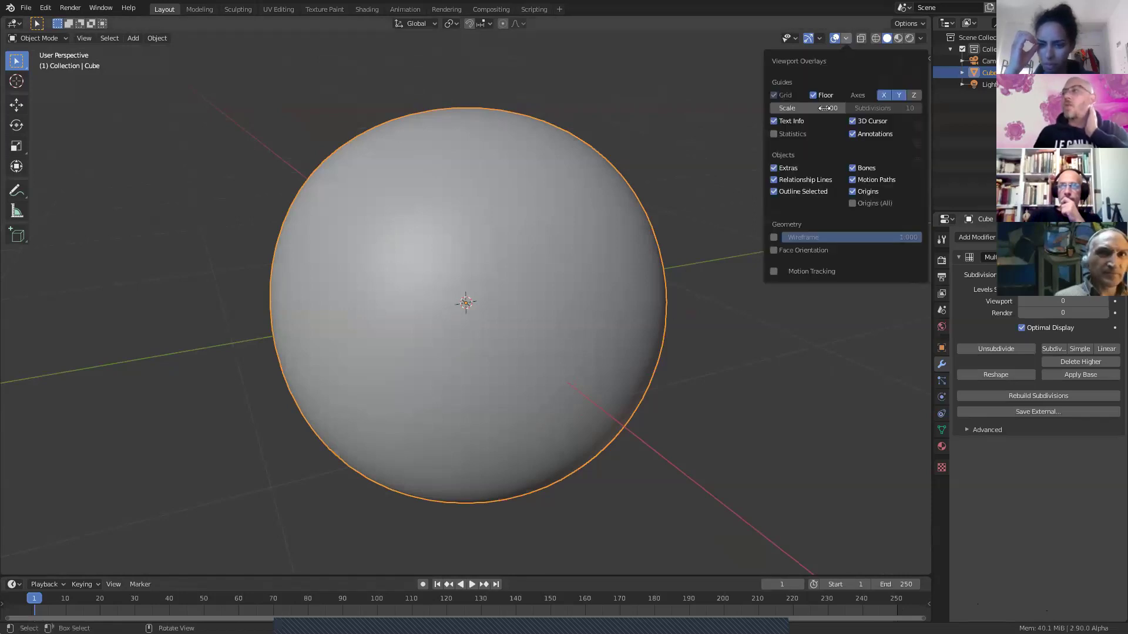
{"action": "left_click", "coordinate": [773, 134]}
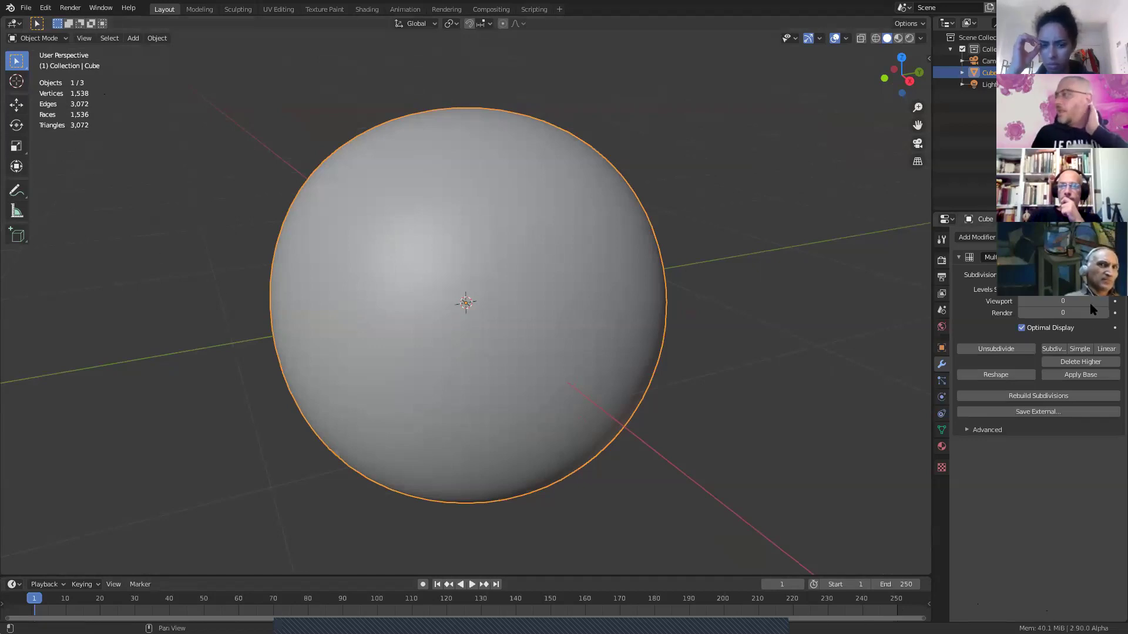
Step: Subdivide the sphere four times with its Multiresolution modifier, up to level 4
{"action": "left_click", "coordinate": [1049, 351]}
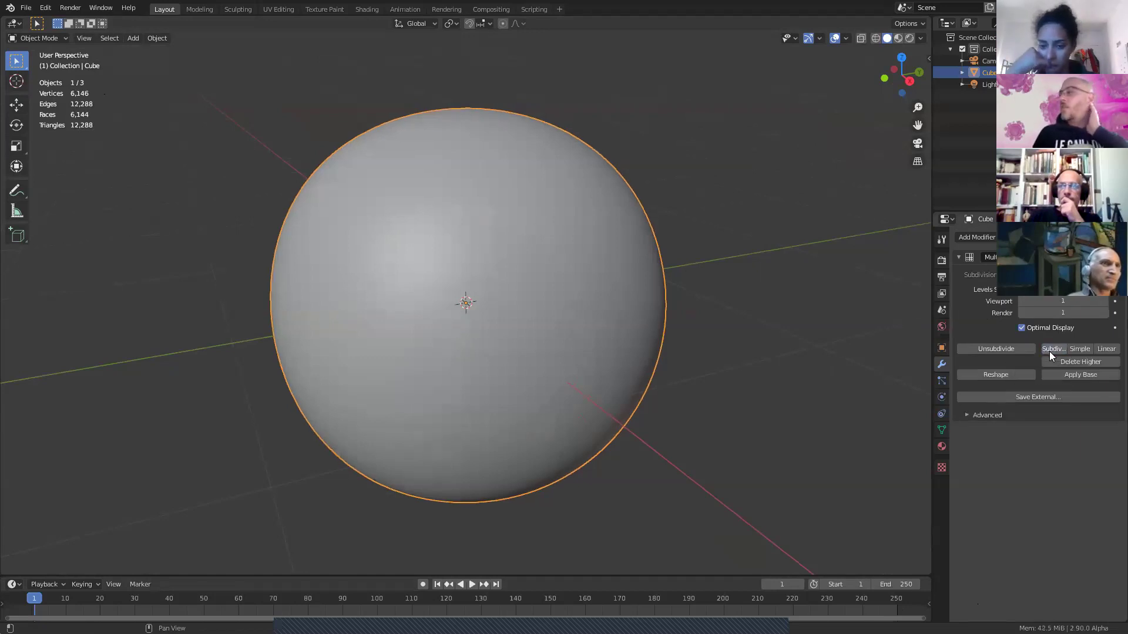
{"action": "left_click", "coordinate": [1049, 351]}
{"action": "left_click", "coordinate": [1049, 351]}
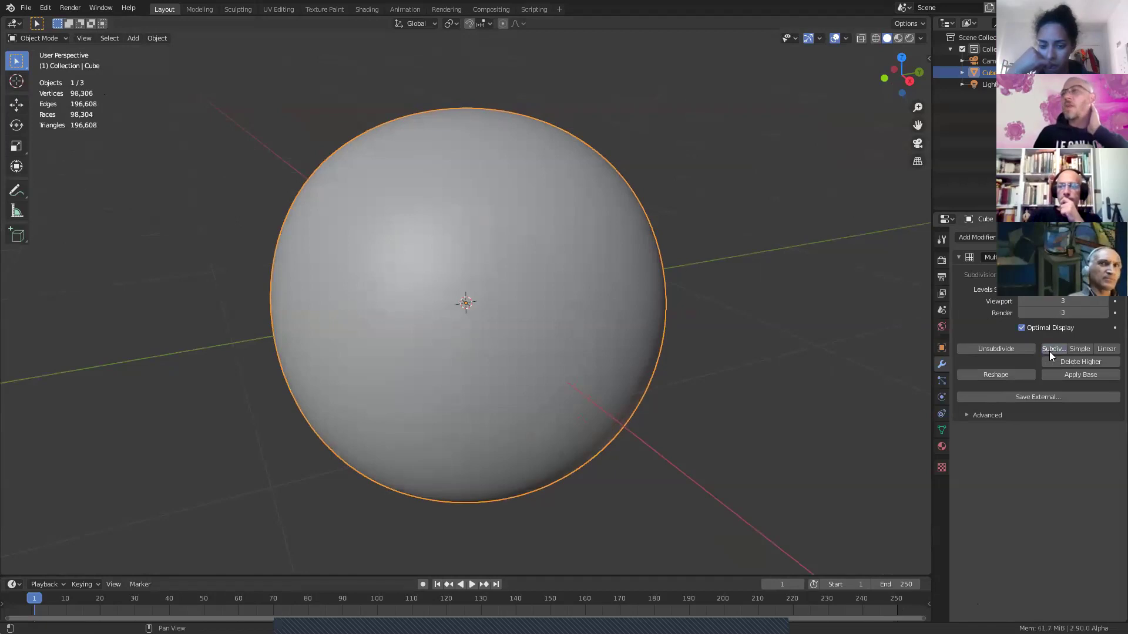
{"action": "left_click", "coordinate": [1049, 351]}
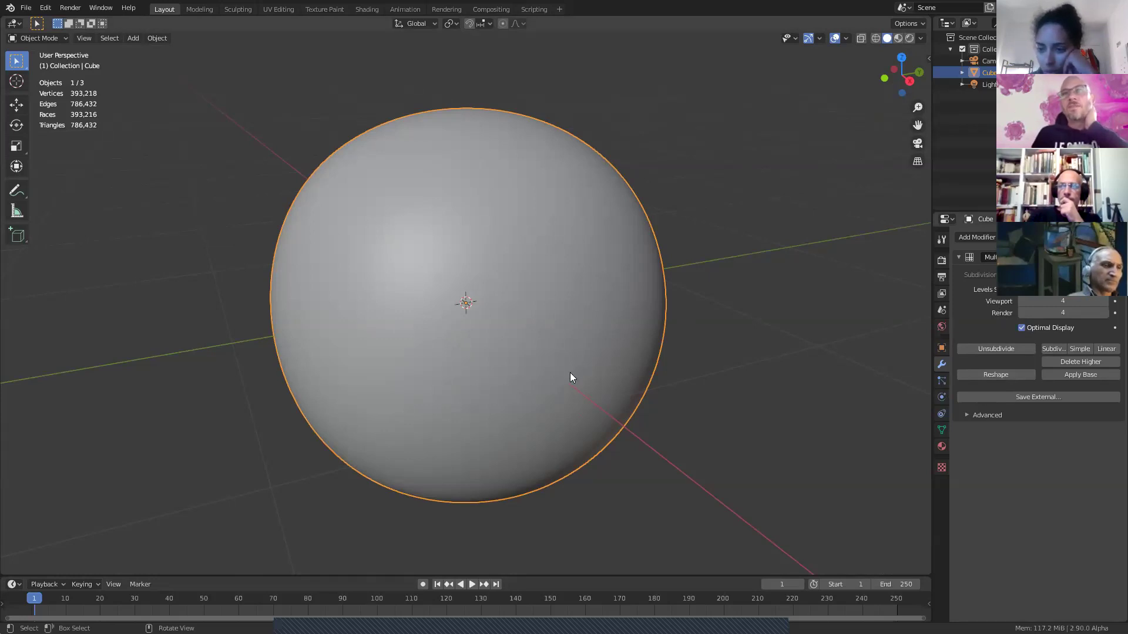
Step: Open the recent stitch file without saving the current changes
{"action": "left_click", "coordinate": [26, 7]}
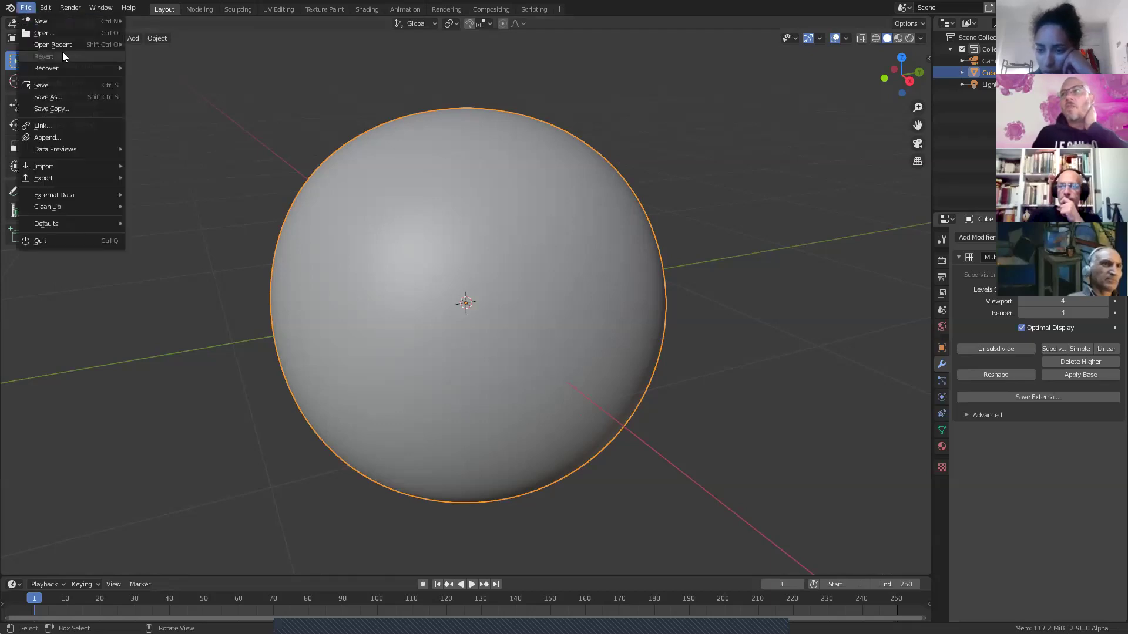
{"action": "mouse_move", "coordinate": [67, 50]}
{"action": "left_click", "coordinate": [154, 45]}
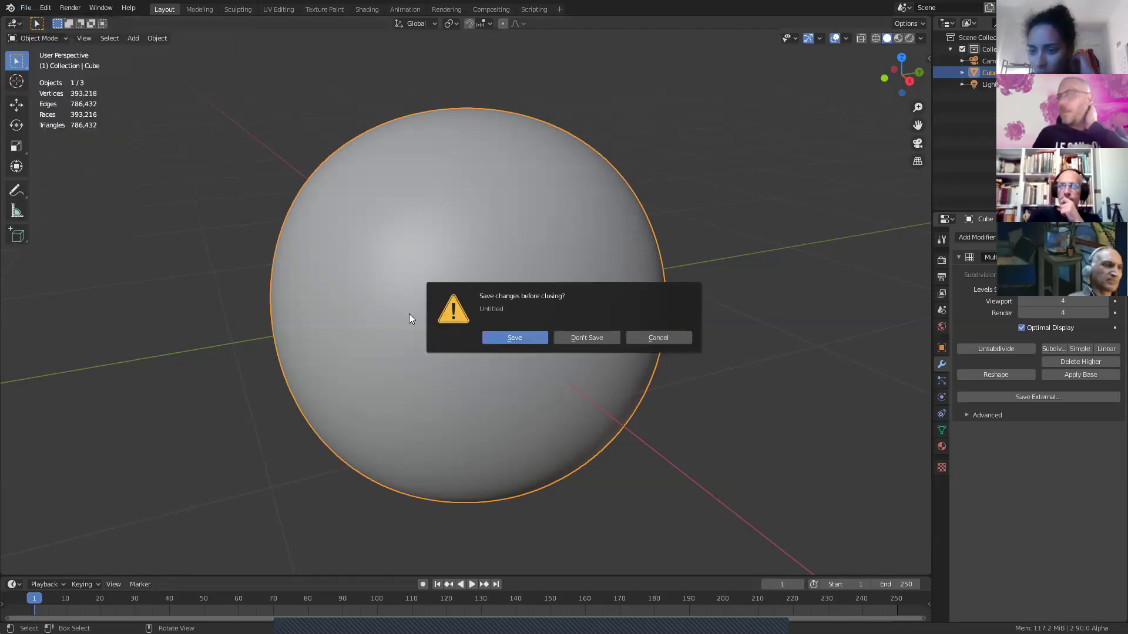
{"action": "left_click", "coordinate": [579, 340]}
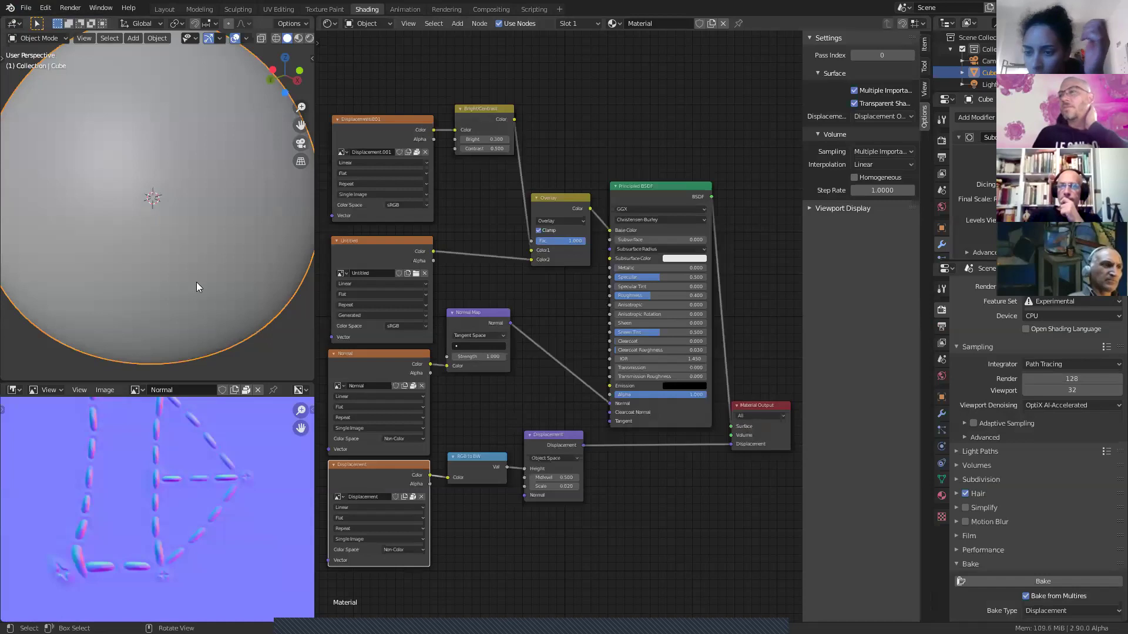
Step: Examine the stitch file's Normal image, its sphere and the sphere's modifier settings
{"action": "scroll", "coordinate": [106, 462], "scroll_direction": "down", "scroll_amount": 4}
{"action": "scroll", "coordinate": [121, 499], "scroll_direction": "up", "scroll_amount": 2}
{"action": "middle_click_drag", "start_coordinate": [121, 500], "coordinate": [125, 449]}
{"action": "scroll", "coordinate": [117, 445], "scroll_direction": "up", "scroll_amount": 1}
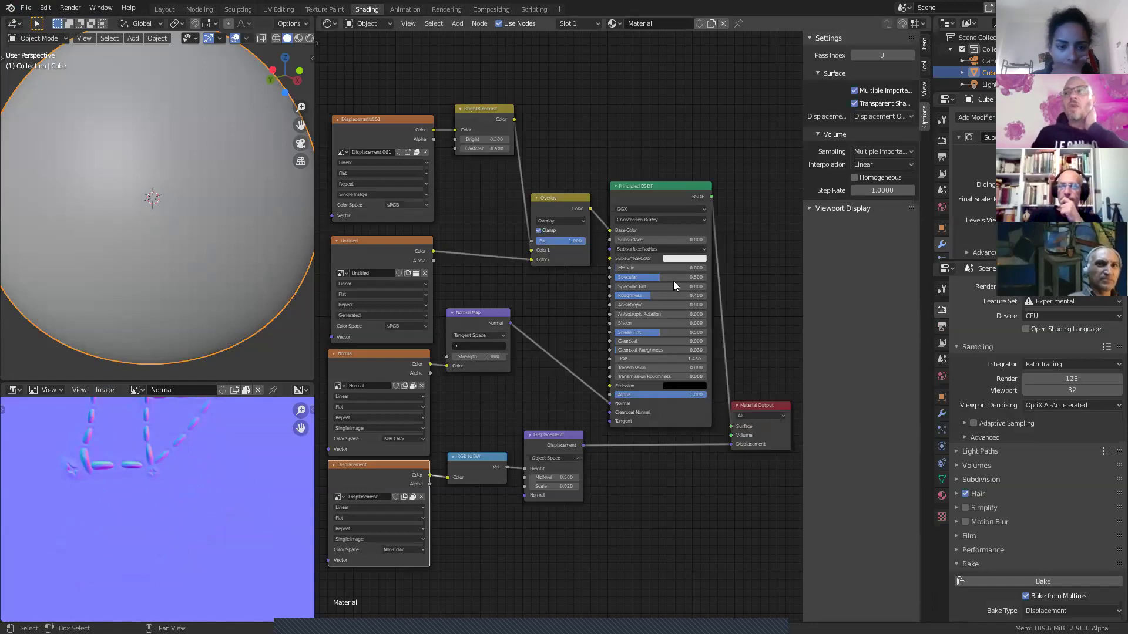
{"action": "scroll", "coordinate": [131, 242], "scroll_direction": "down", "scroll_amount": 5}
{"action": "mouse_move", "coordinate": [153, 253]}
{"action": "middle_mouse_down"}
{"action": "mouse_move", "coordinate": [293, 296]}
{"action": "mouse_move", "coordinate": [42, 357]}
{"action": "mouse_move", "coordinate": [144, 269]}
{"action": "middle_mouse_up"}
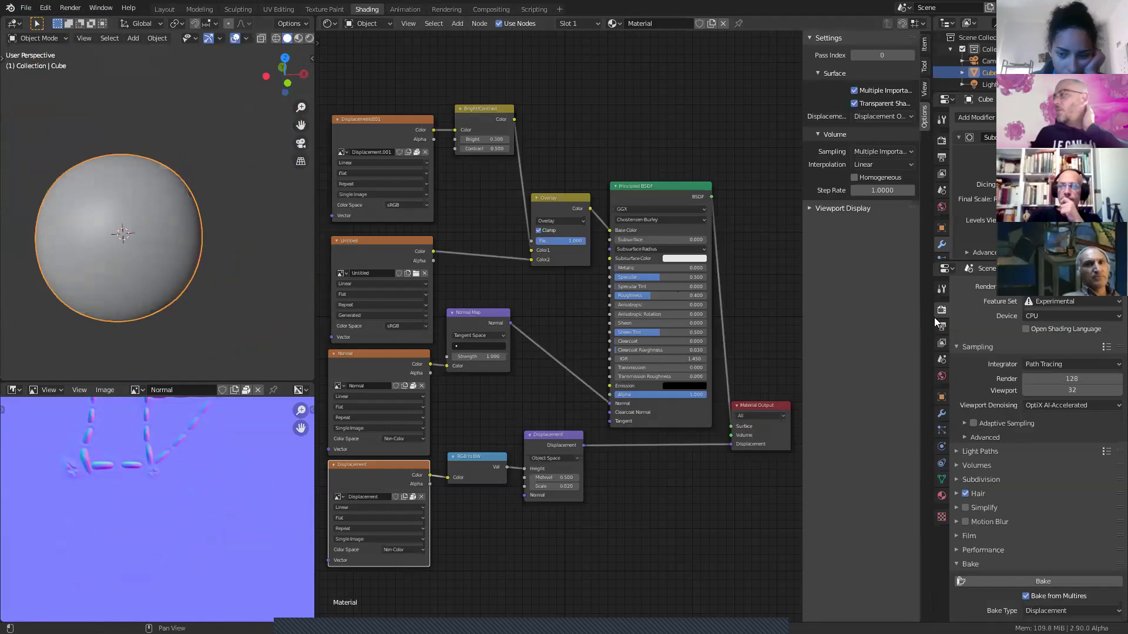
{"action": "left_click", "coordinate": [940, 415]}
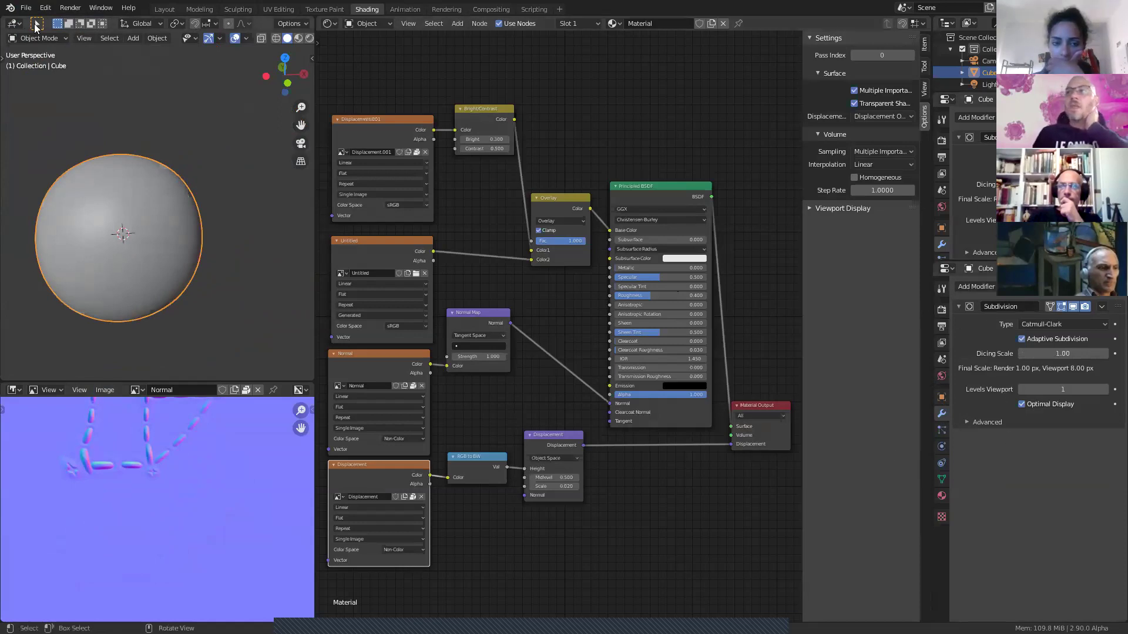
Step: Start a new General file without saving and turn the default cube into a sphere by applying a level 3 Subdivision modifier
{"action": "left_click", "coordinate": [26, 7]}
{"action": "mouse_move", "coordinate": [44, 21]}
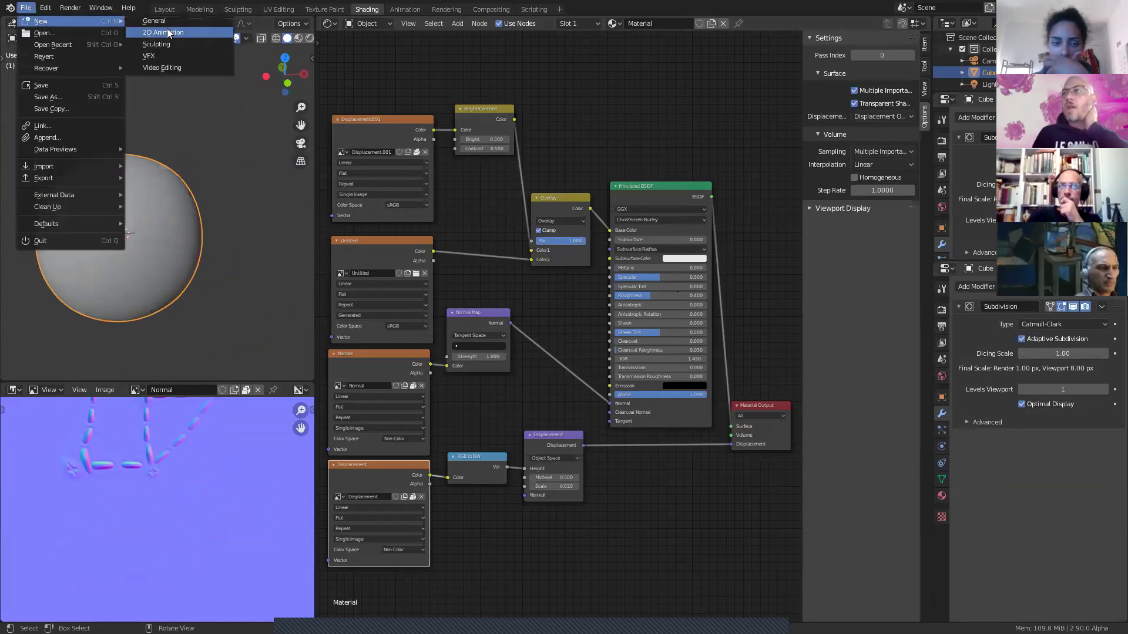
{"action": "left_click", "coordinate": [169, 22]}
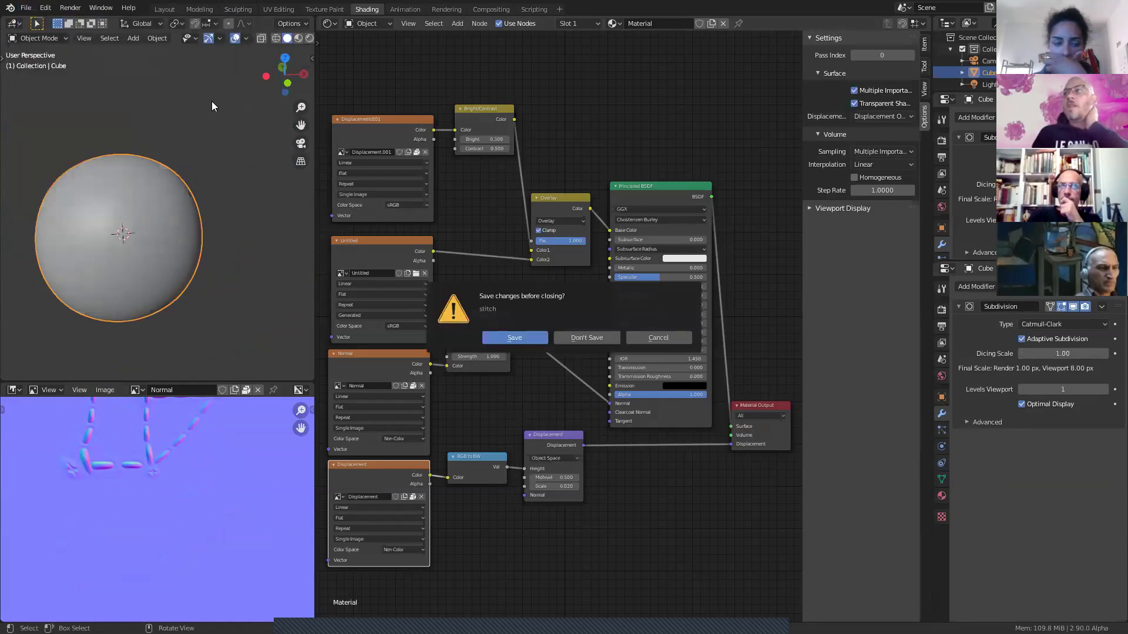
{"action": "left_click", "coordinate": [602, 342]}
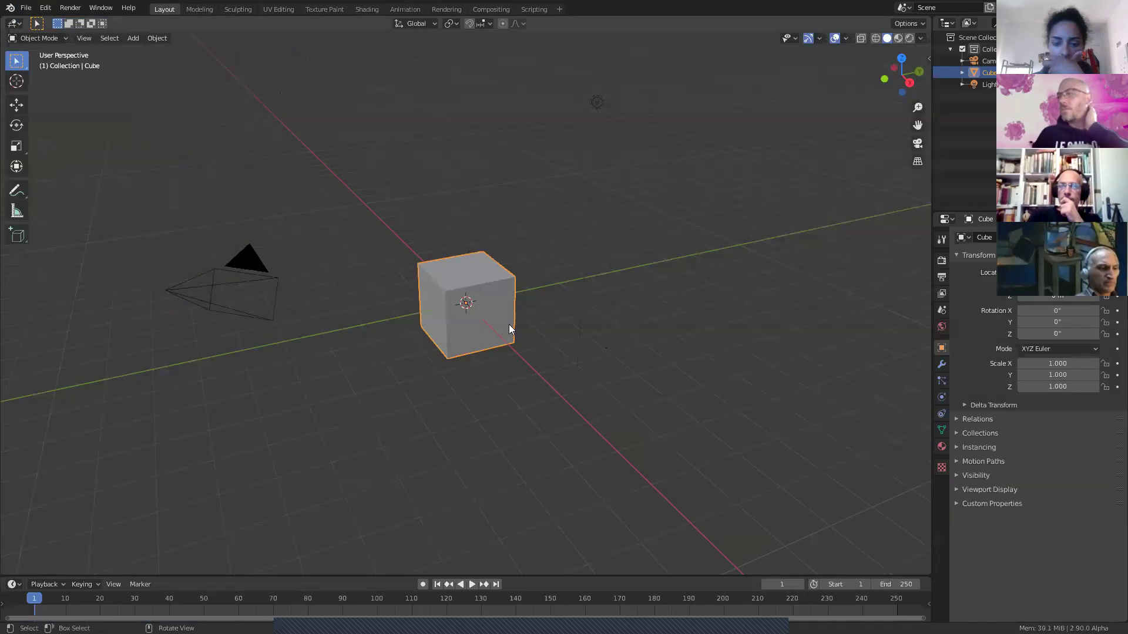
{"action": "key", "text": "ctrl+3"}
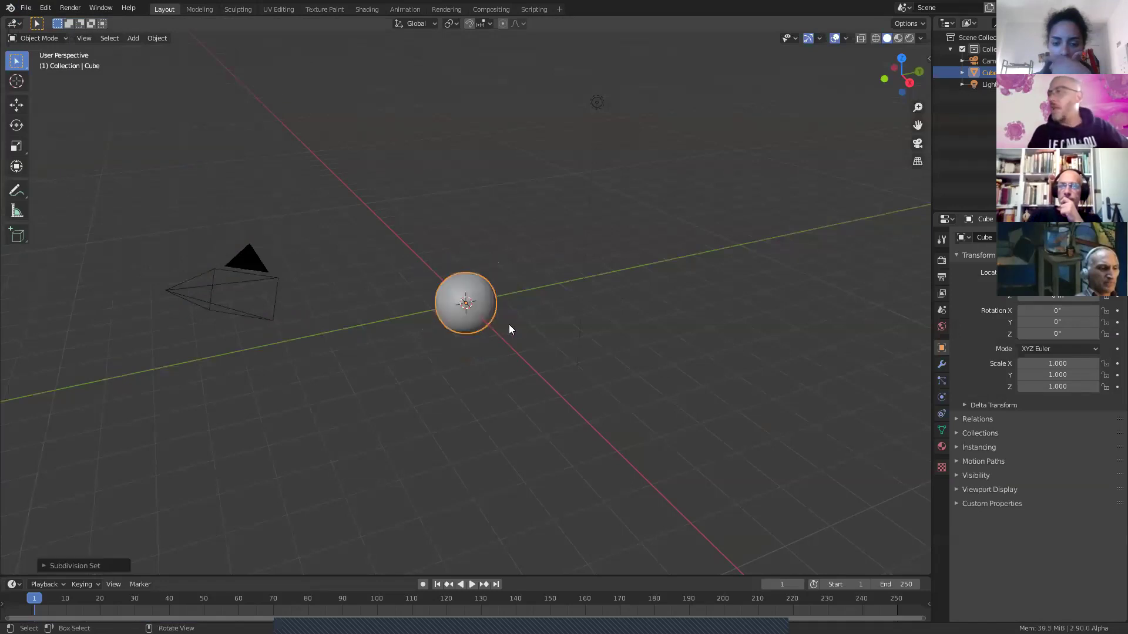
{"action": "left_click", "coordinate": [942, 364]}
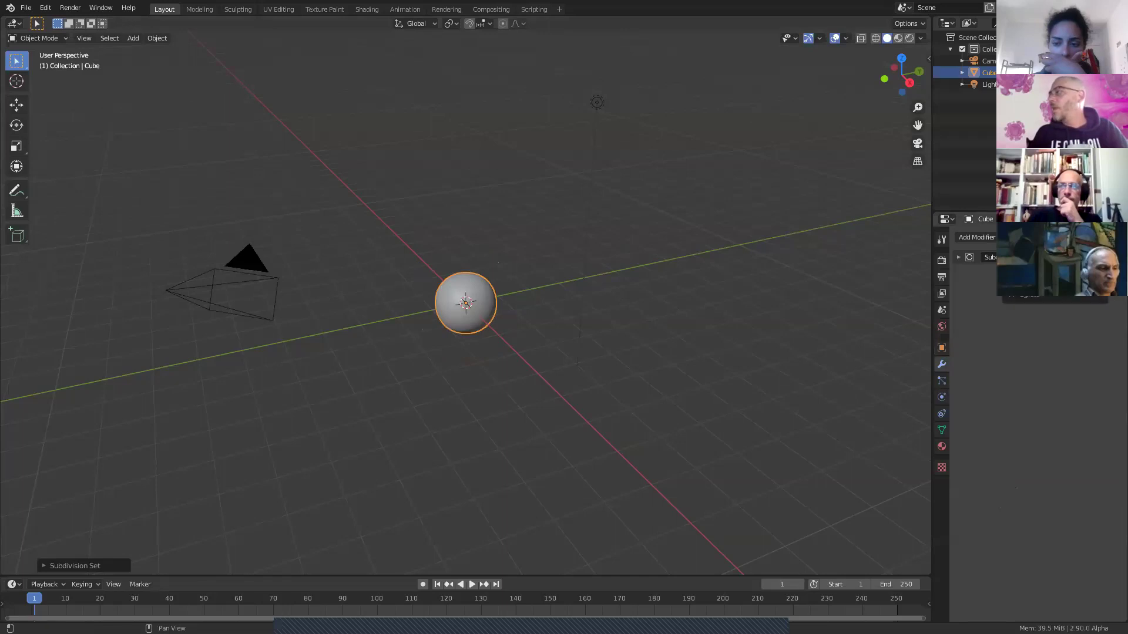
Step: Add a Multiresolution modifier to the sphere and subdivide it four times, up to level 4
{"action": "left_click", "coordinate": [976, 237]}
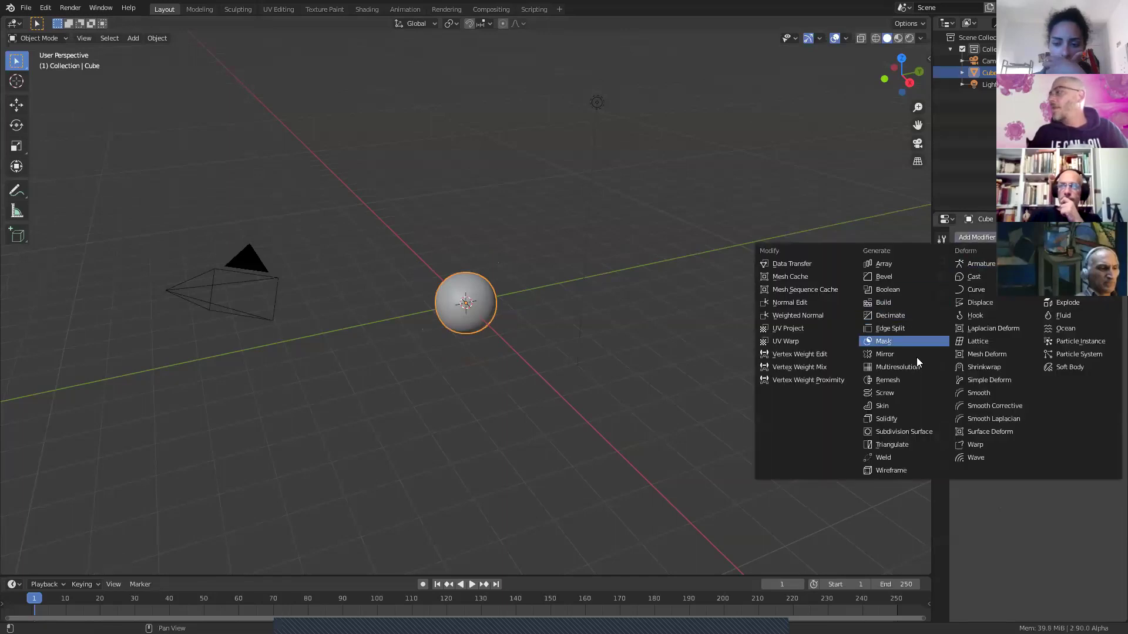
{"action": "left_click", "coordinate": [887, 367]}
{"action": "left_click", "coordinate": [1052, 351]}
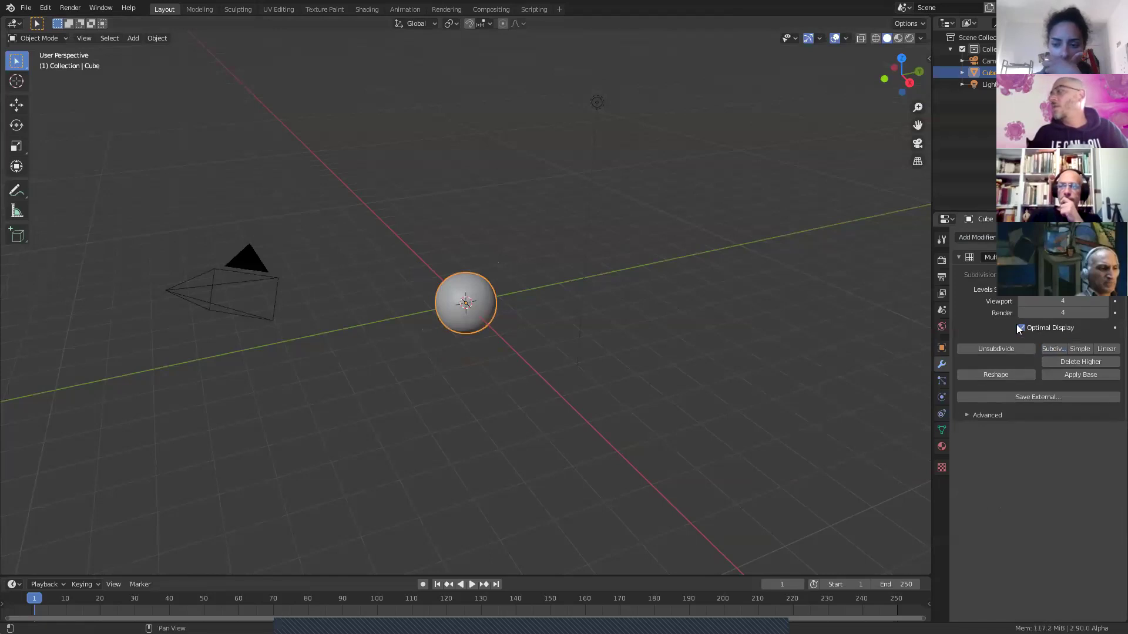
Step: Turn on the viewport's Statistics overlay and look at the subdivided sphere up close
{"action": "left_click", "coordinate": [845, 39]}
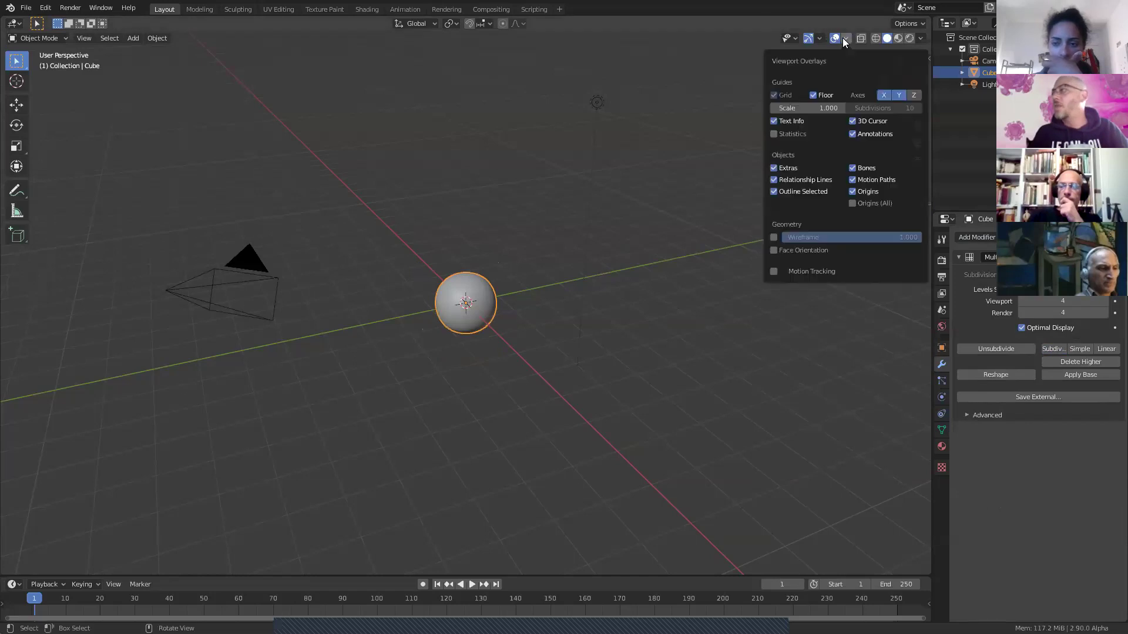
{"action": "left_click", "coordinate": [774, 134]}
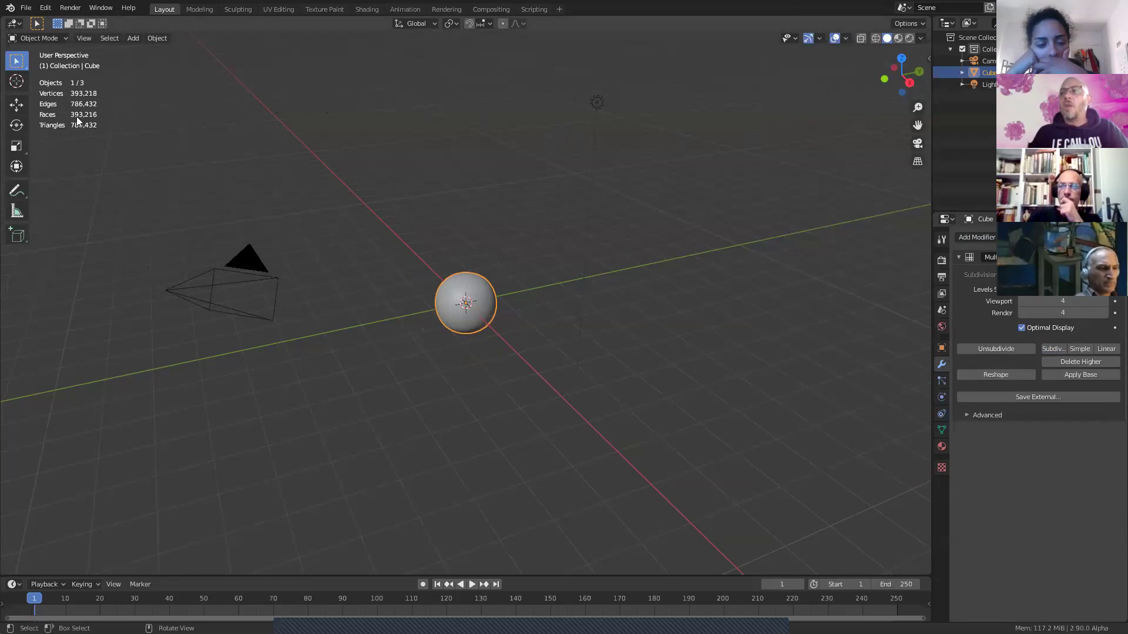
{"action": "scroll", "coordinate": [441, 284], "scroll_direction": "up", "scroll_amount": 6}
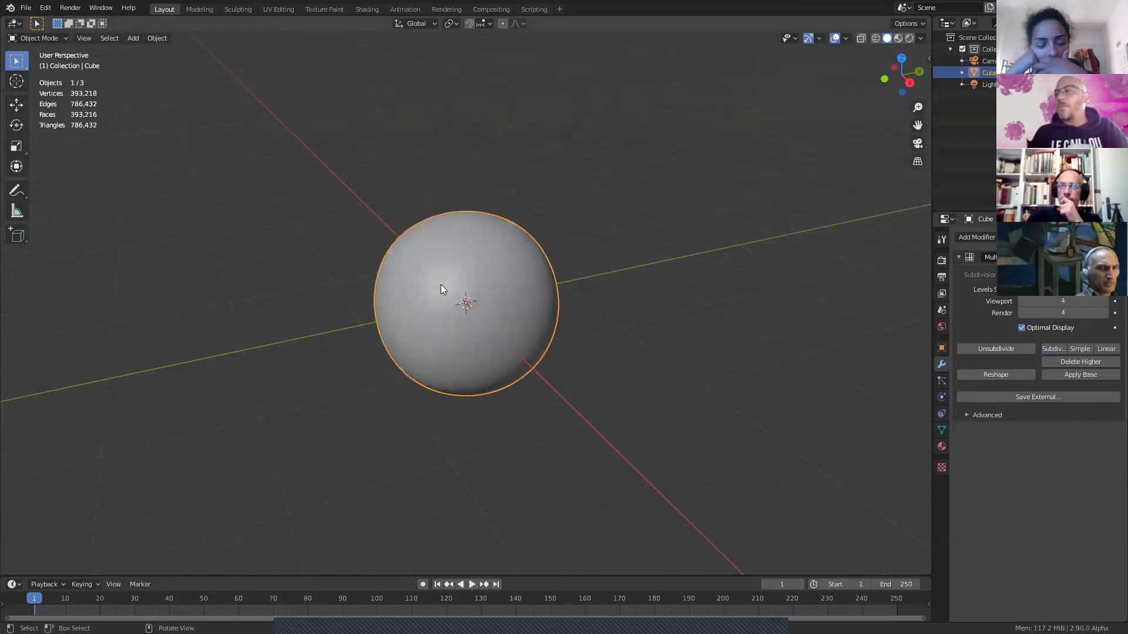
{"action": "scroll", "coordinate": [442, 288], "scroll_direction": "up", "scroll_amount": 2}
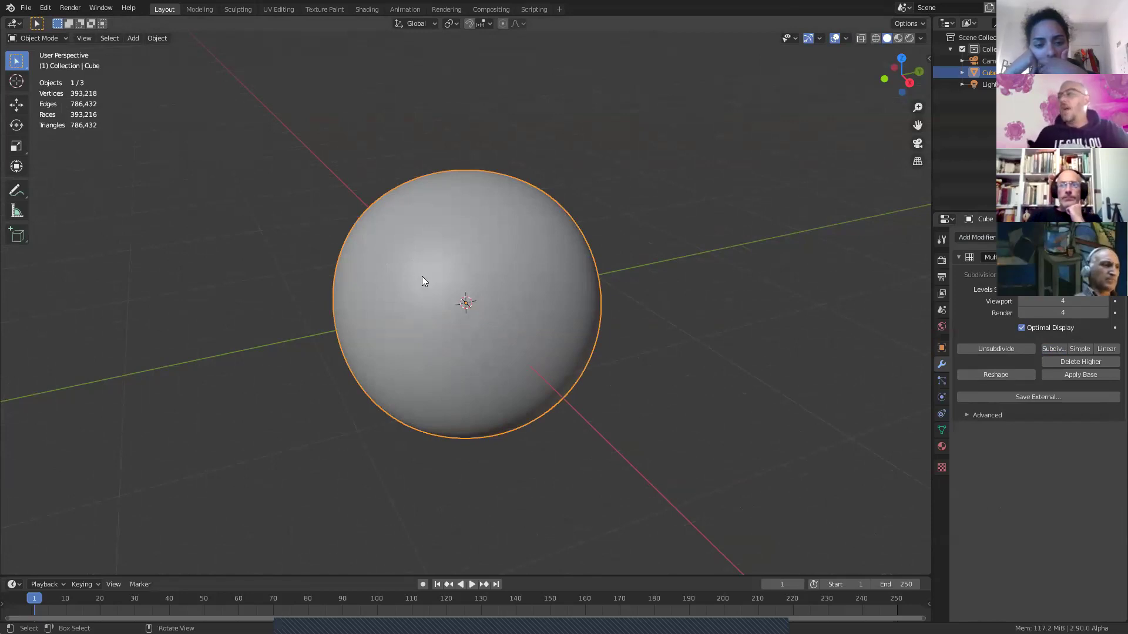
Step: Save the file in the Cuissarde folder as stitch.blend
{"action": "left_click", "coordinate": [26, 7]}
{"action": "left_click", "coordinate": [76, 85]}
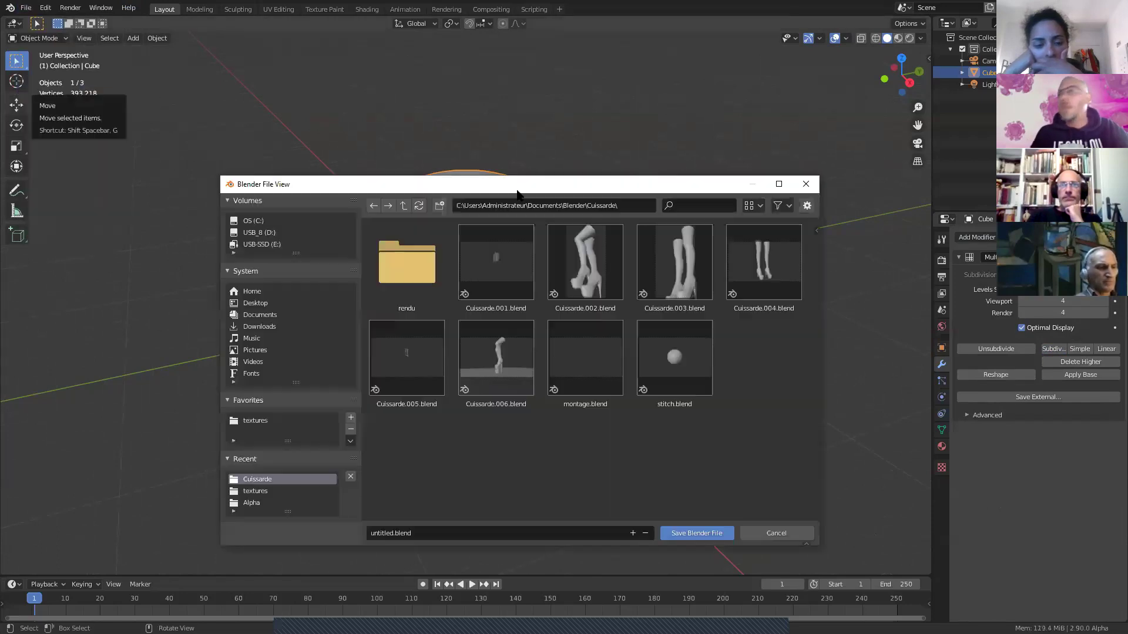
{"action": "left_click", "coordinate": [679, 363]}
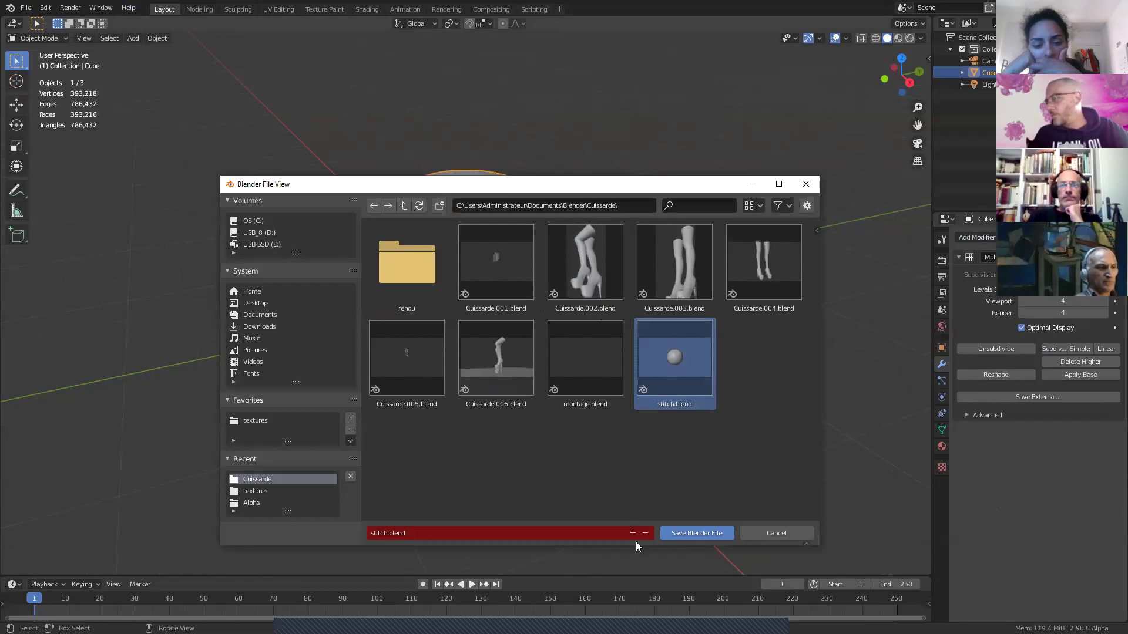
{"action": "left_click", "coordinate": [683, 533]}
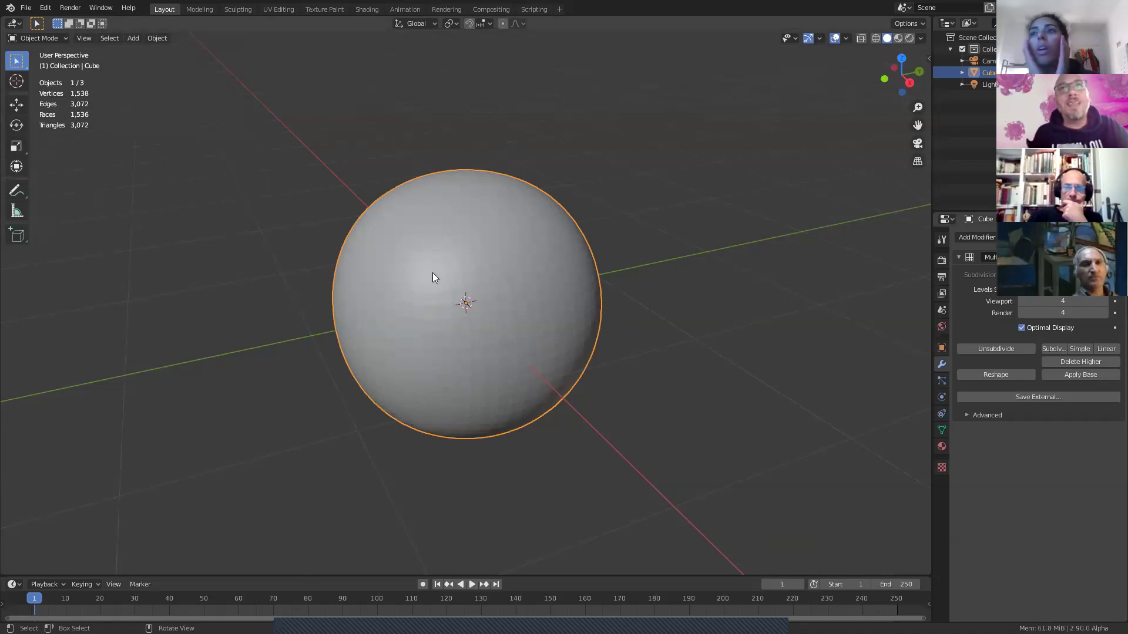
Step: Apply Shade Smooth to the subdivided sphere and check its surface from several angles
{"action": "right_click", "coordinate": [435, 243]}
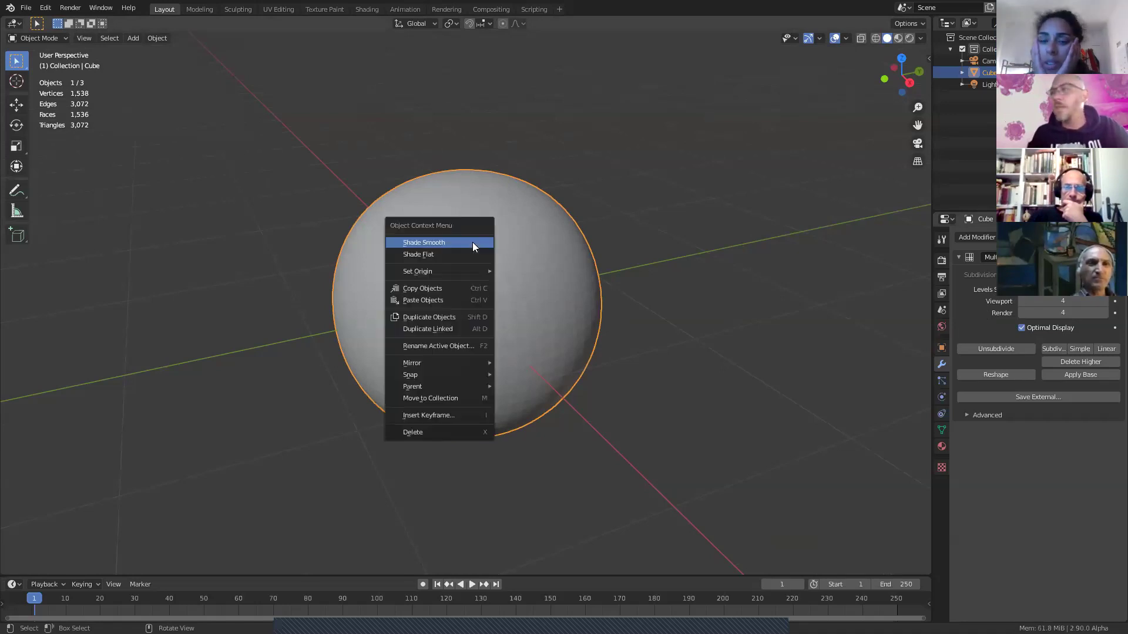
{"action": "left_click", "coordinate": [468, 242]}
{"action": "scroll", "coordinate": [518, 338], "scroll_direction": "up", "scroll_amount": 5}
{"action": "mouse_move", "coordinate": [518, 337]}
{"action": "middle_mouse_down"}
{"action": "mouse_move", "coordinate": [416, 302]}
{"action": "mouse_move", "coordinate": [422, 328]}
{"action": "mouse_move", "coordinate": [446, 274]}
{"action": "middle_mouse_up"}
{"action": "right_click", "coordinate": [431, 256]}
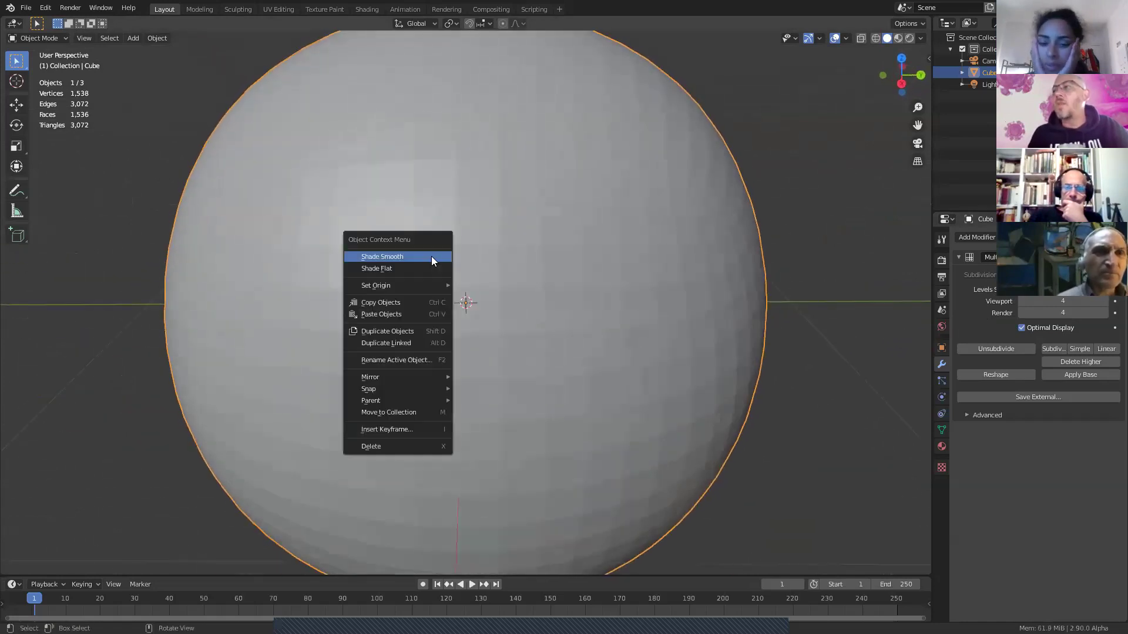
{"action": "left_click", "coordinate": [431, 256]}
{"action": "scroll", "coordinate": [277, 241], "scroll_direction": "down", "scroll_amount": 4}
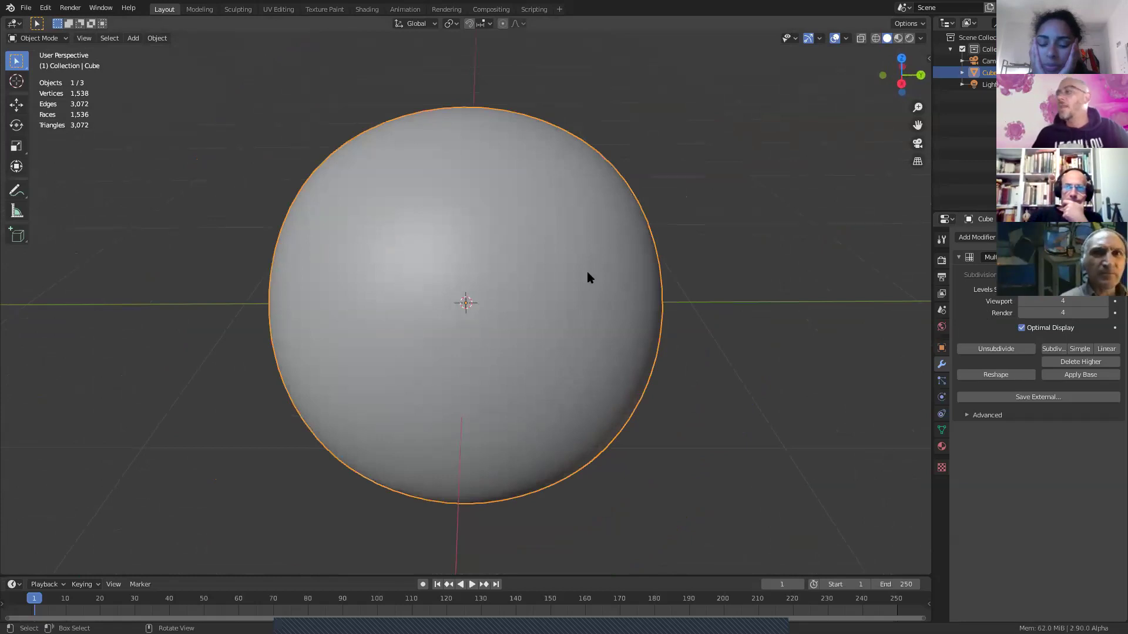
{"action": "middle_click_drag", "start_coordinate": [587, 274], "coordinate": [634, 283]}
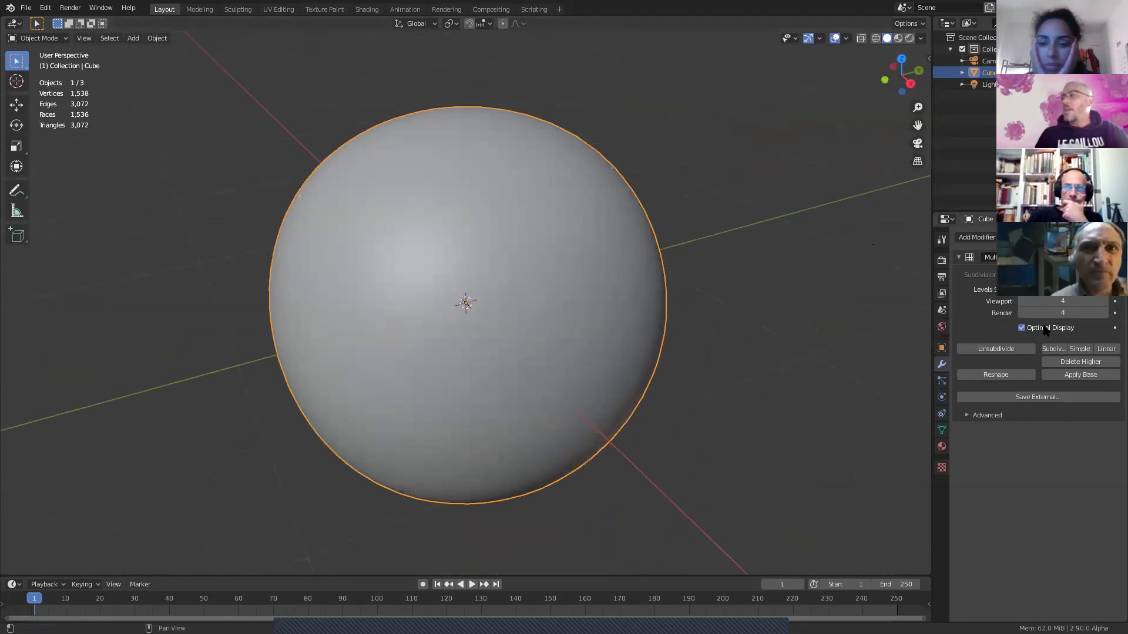
Step: Switch to the Sculpting workspace and create a brush texture from 4e9e8e81faa42bb93a106f71f0af3a61.jpg in the textures folder
{"action": "left_click", "coordinate": [238, 9]}
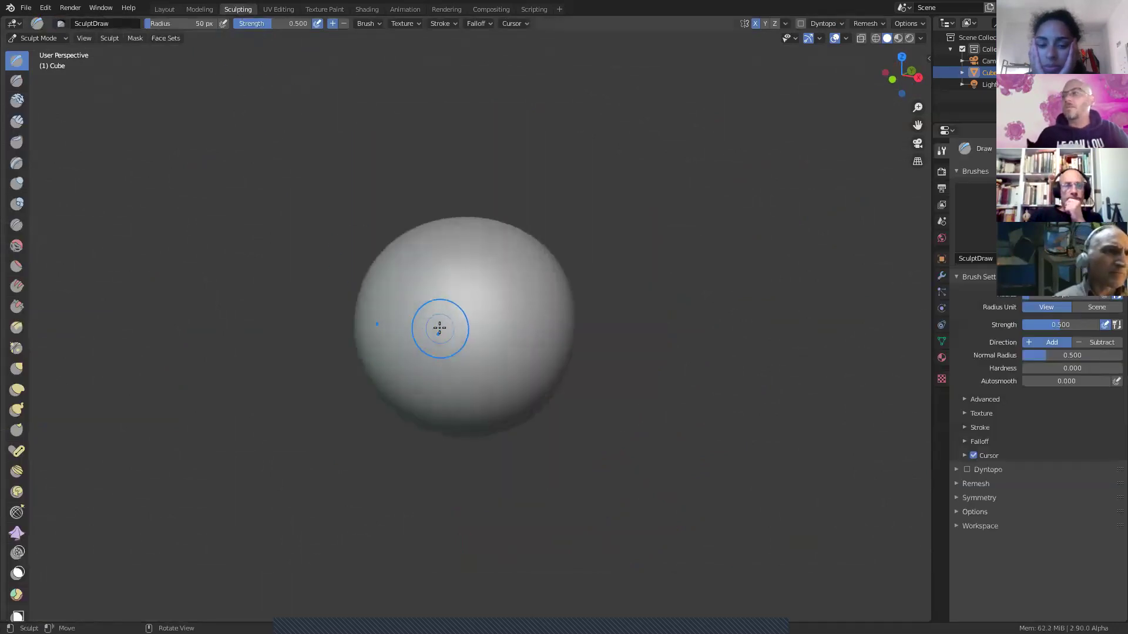
{"action": "scroll", "coordinate": [439, 328], "scroll_direction": "up", "scroll_amount": 4}
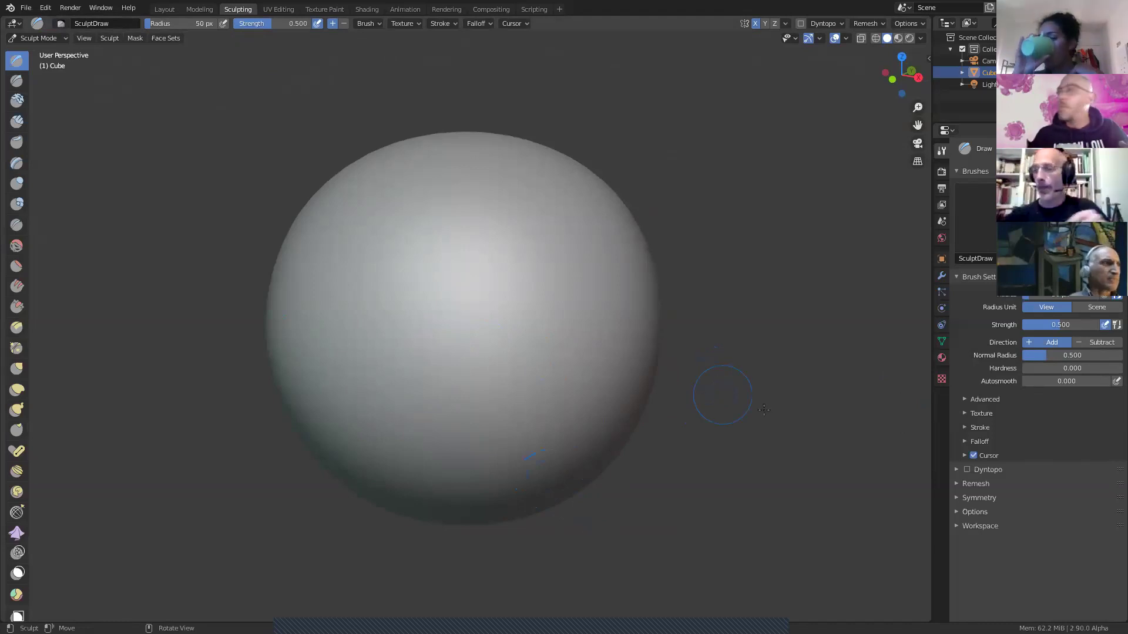
{"action": "left_click", "coordinate": [941, 276]}
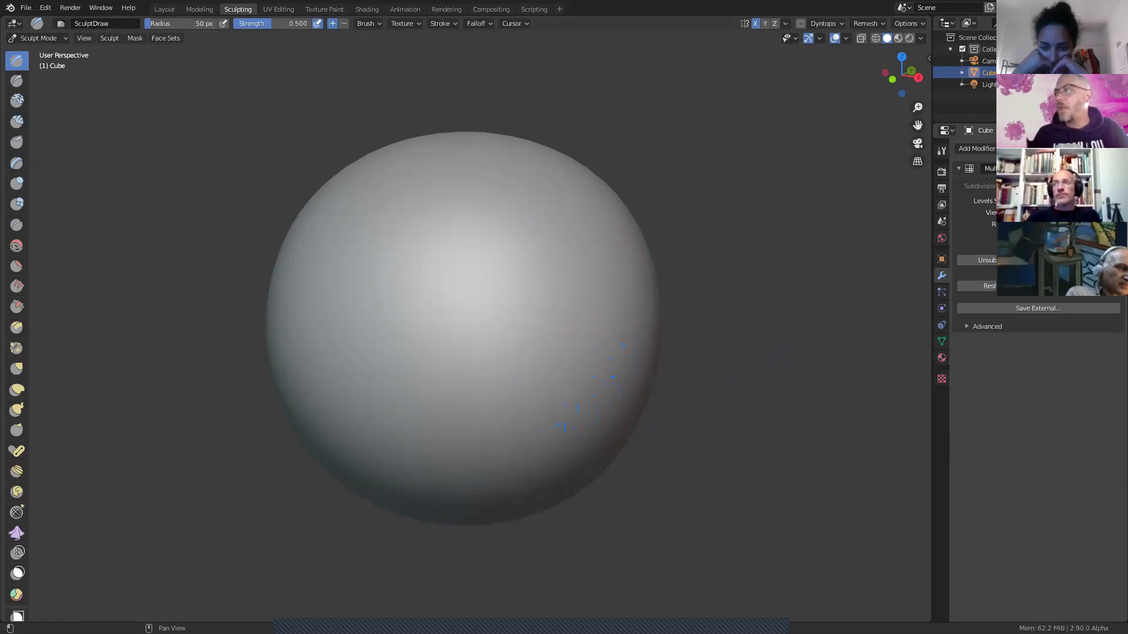
{"action": "left_click", "coordinate": [941, 381]}
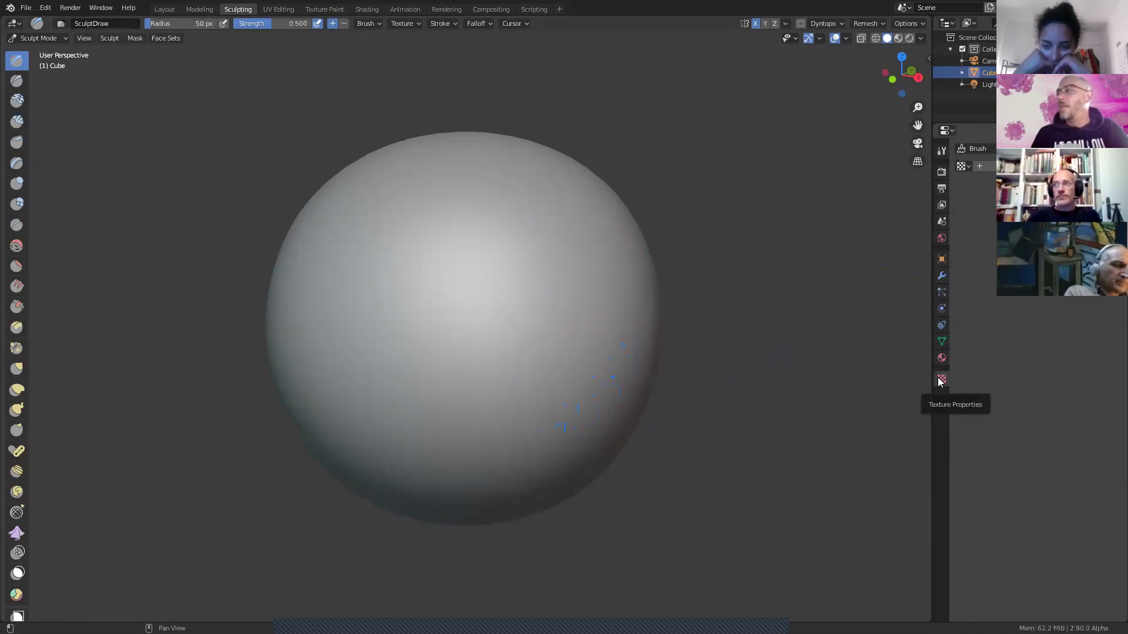
{"action": "left_click", "coordinate": [984, 166]}
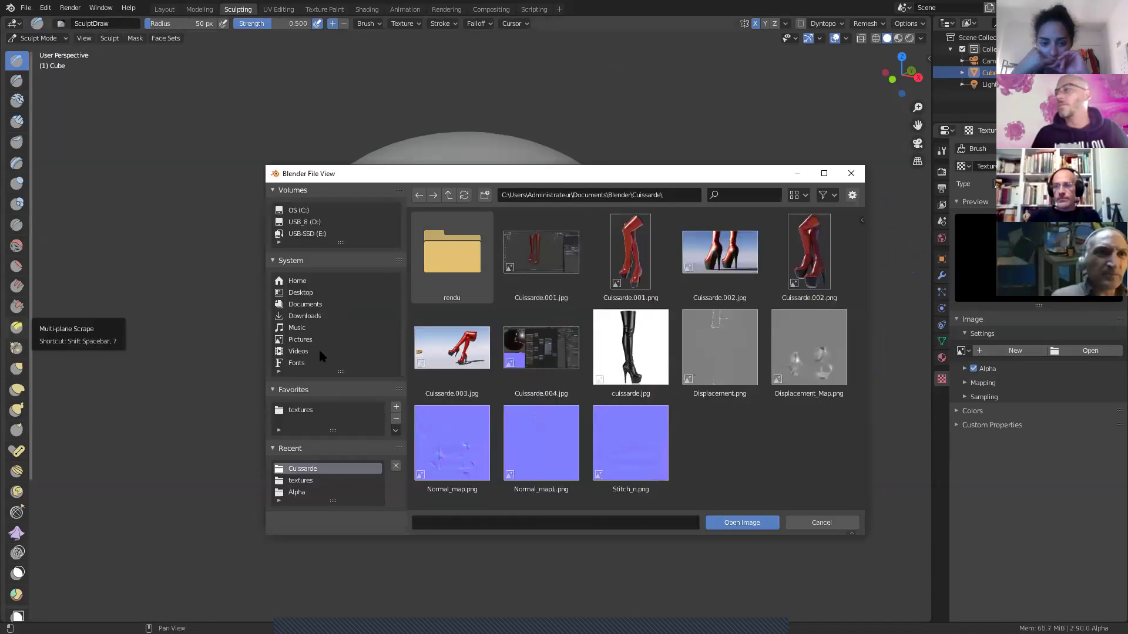
{"action": "left_click", "coordinate": [299, 409]}
{"action": "left_click", "coordinate": [806, 438]}
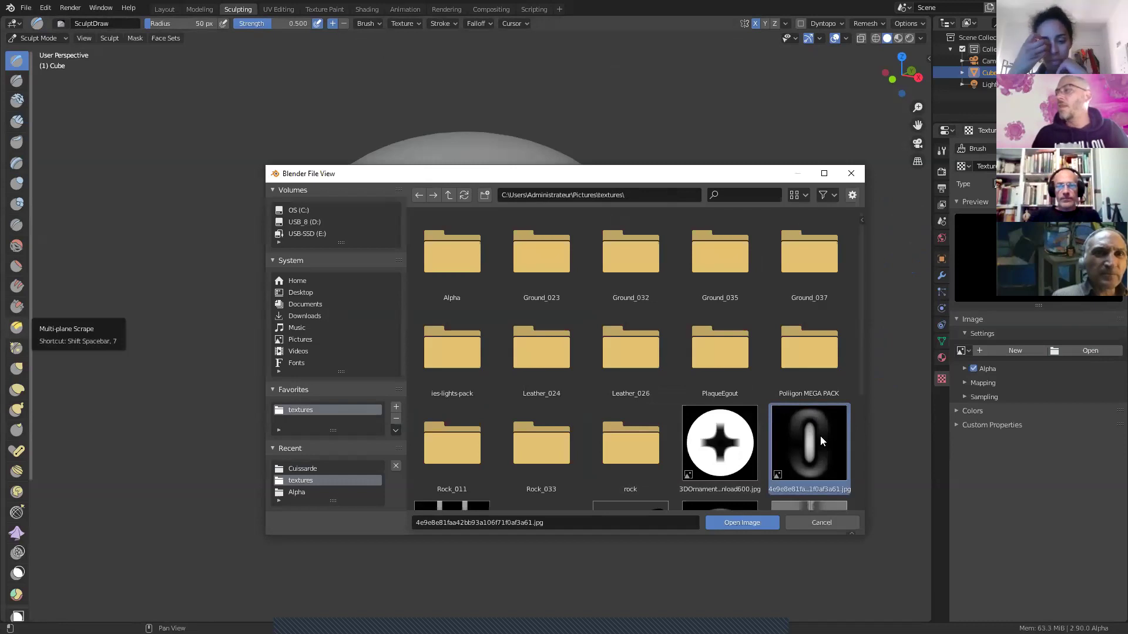
{"action": "left_click", "coordinate": [747, 521]}
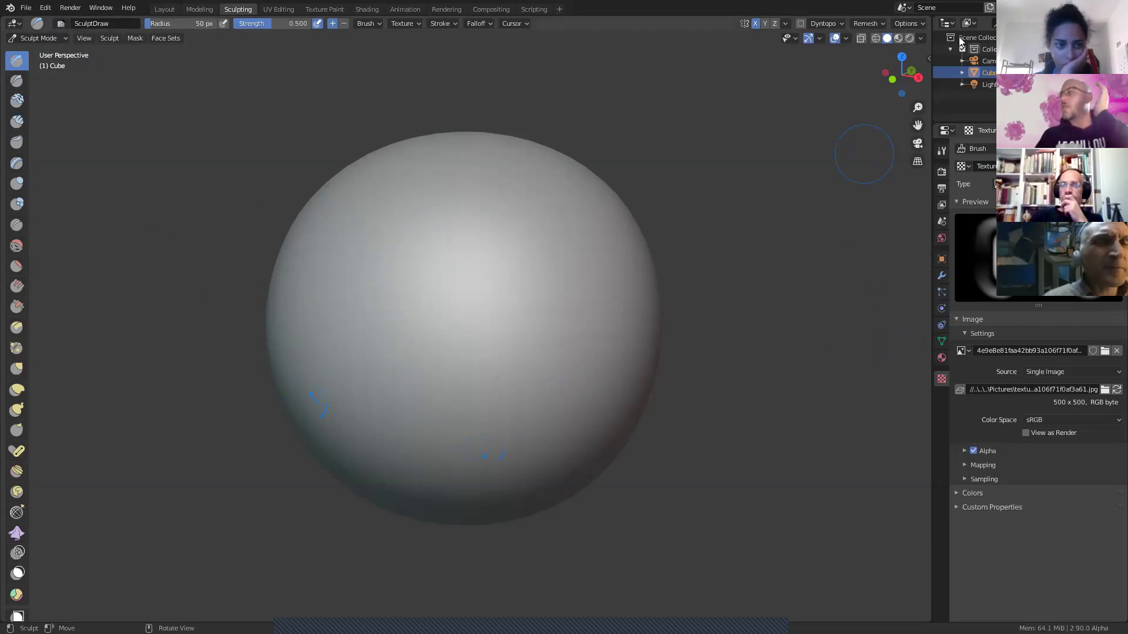
Step: Check the sphere's material settings and unlink the texture from the sculpt brush
{"action": "left_click", "coordinate": [941, 358]}
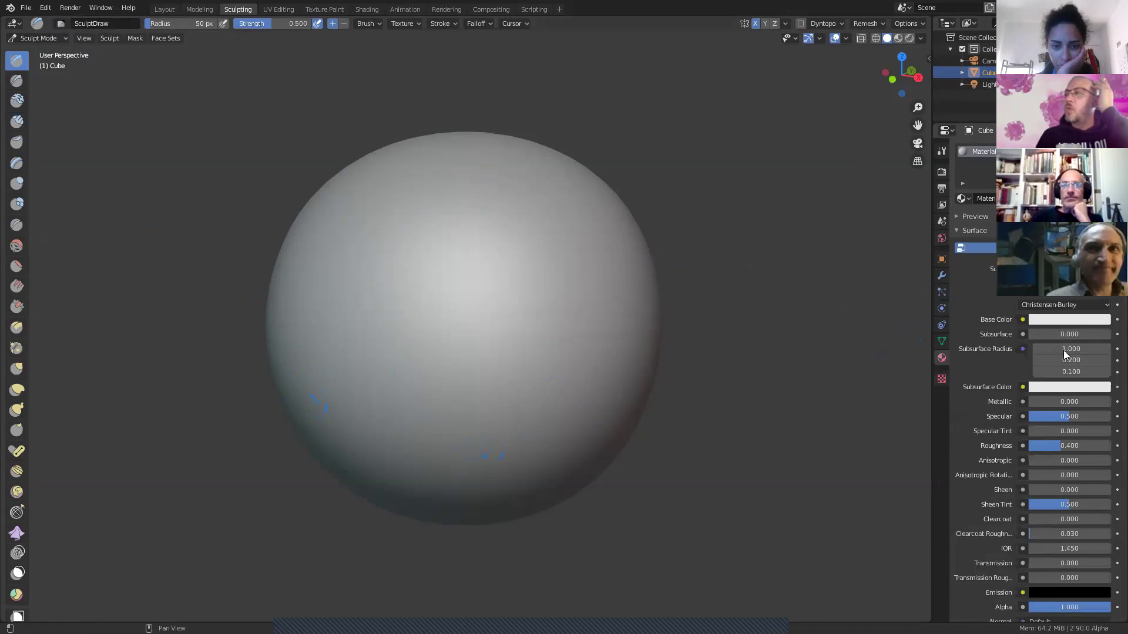
{"action": "left_click", "coordinate": [941, 379]}
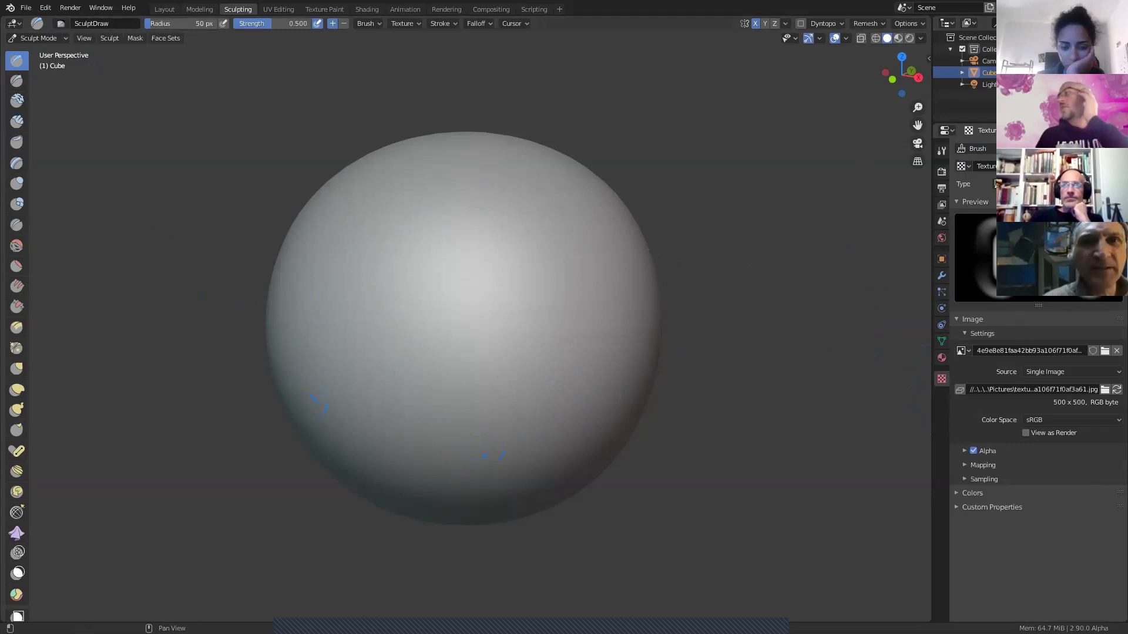
{"action": "left_click", "coordinate": [1116, 166]}
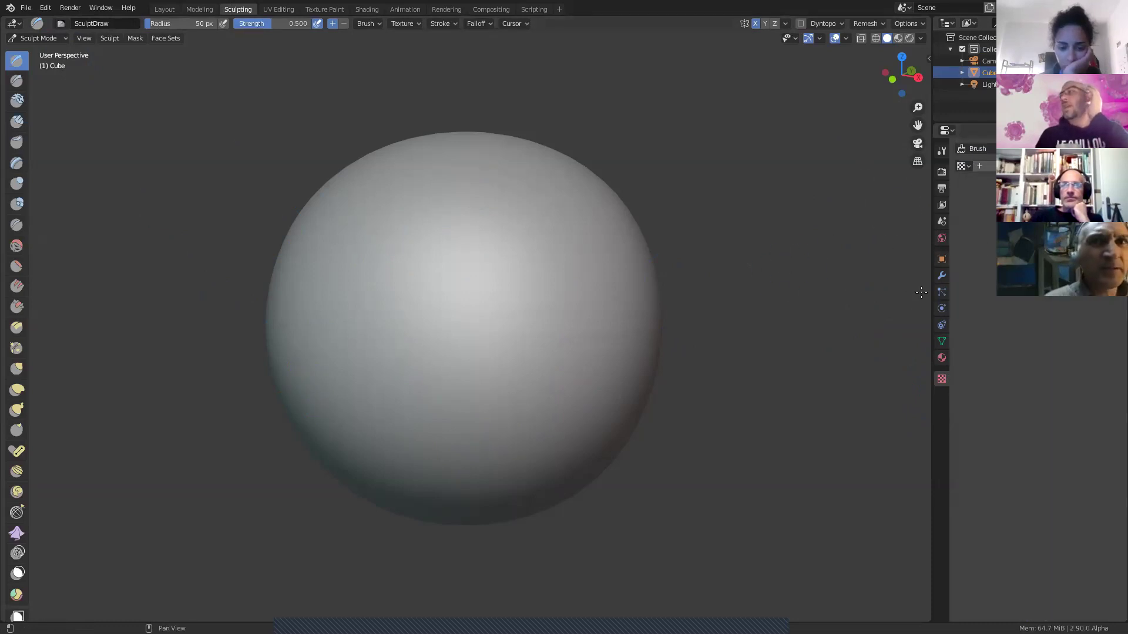
Step: Create a new texture for the sculpt brush, load 4e9e8e81faa42bb93a106f71f0af3a61.jpg from the textures folder, and keep it assigned
{"action": "left_click", "coordinate": [941, 380]}
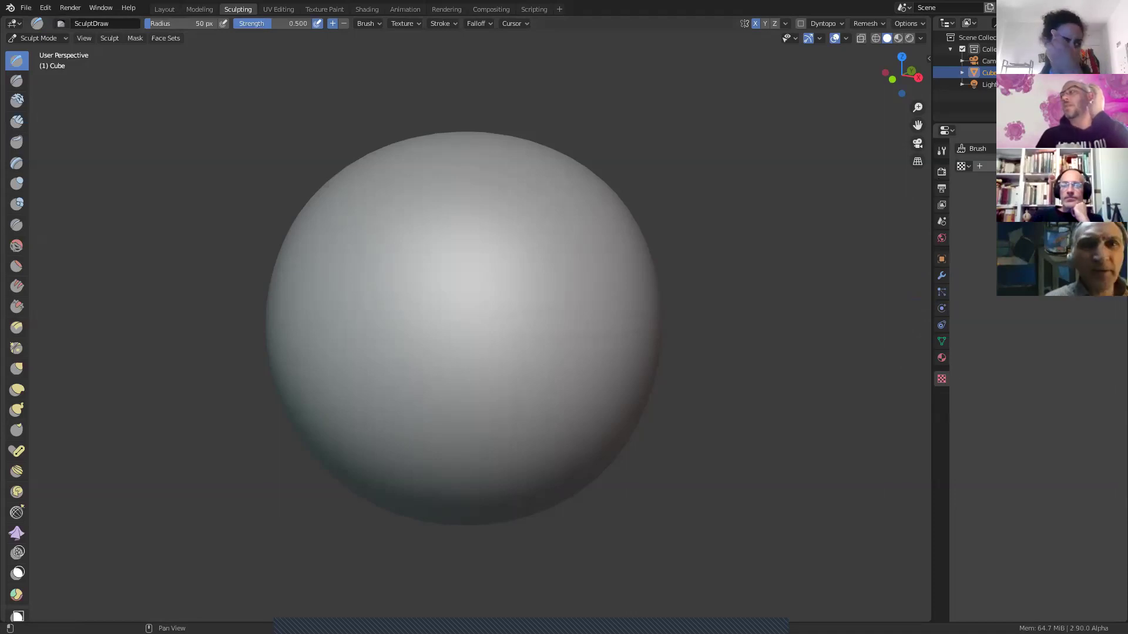
{"action": "left_click", "coordinate": [981, 166]}
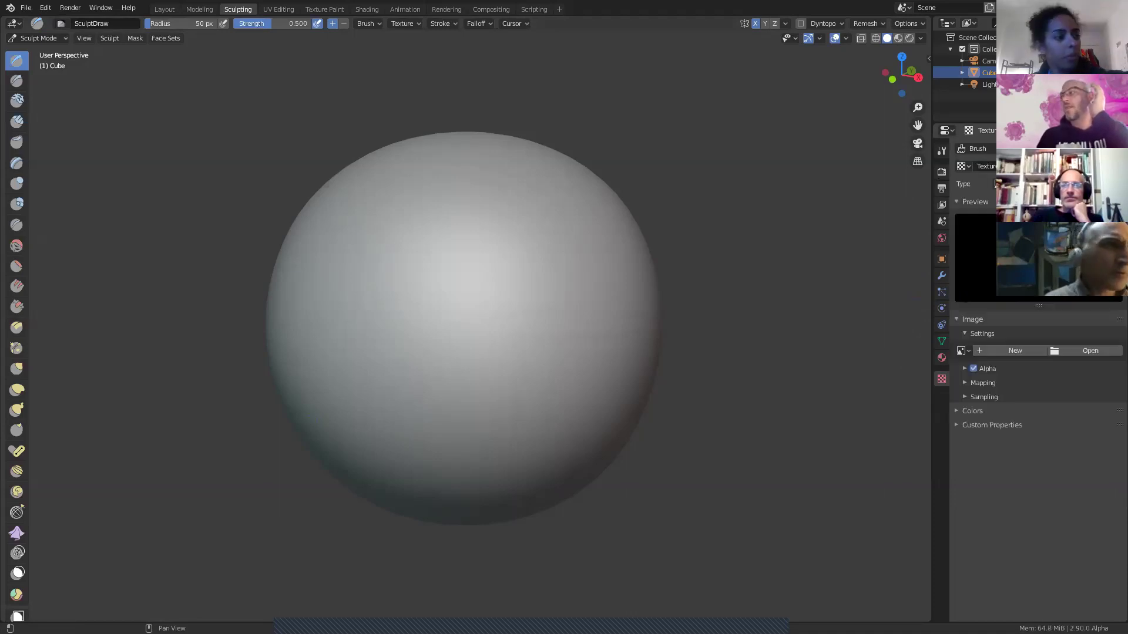
{"action": "left_click", "coordinate": [1089, 352]}
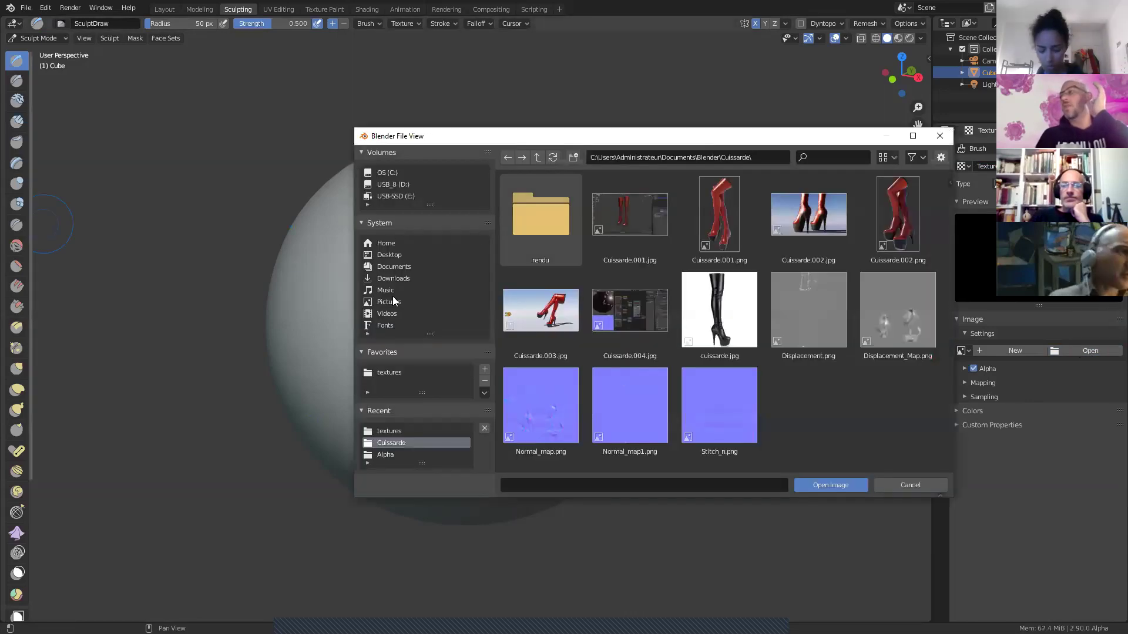
{"action": "left_click", "coordinate": [400, 373]}
{"action": "left_click", "coordinate": [898, 402]}
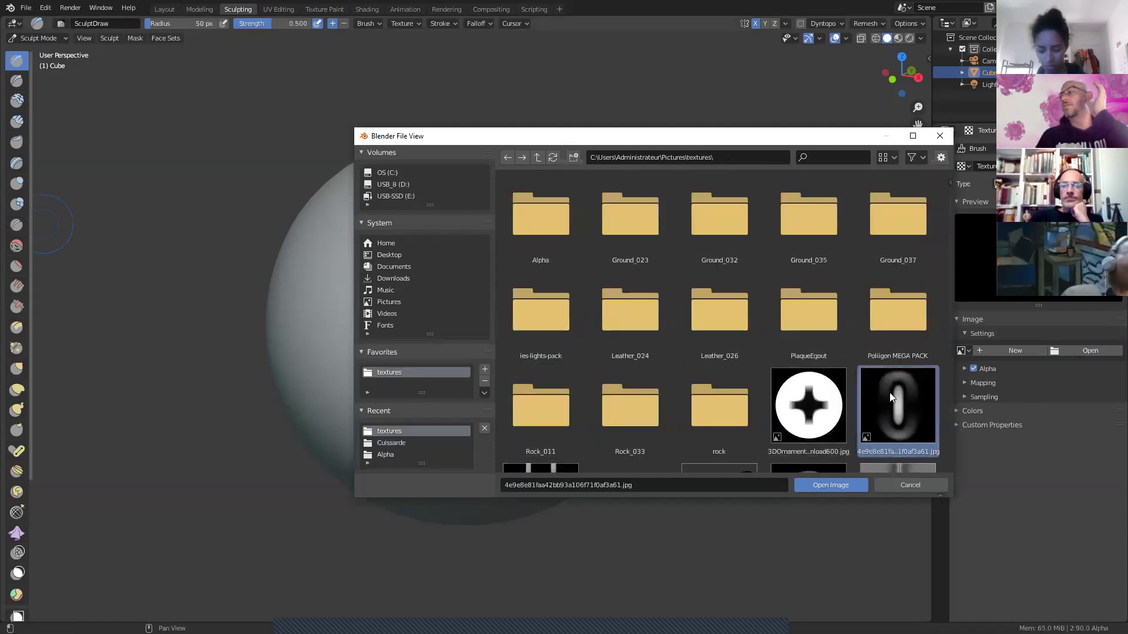
{"action": "left_click", "coordinate": [830, 485]}
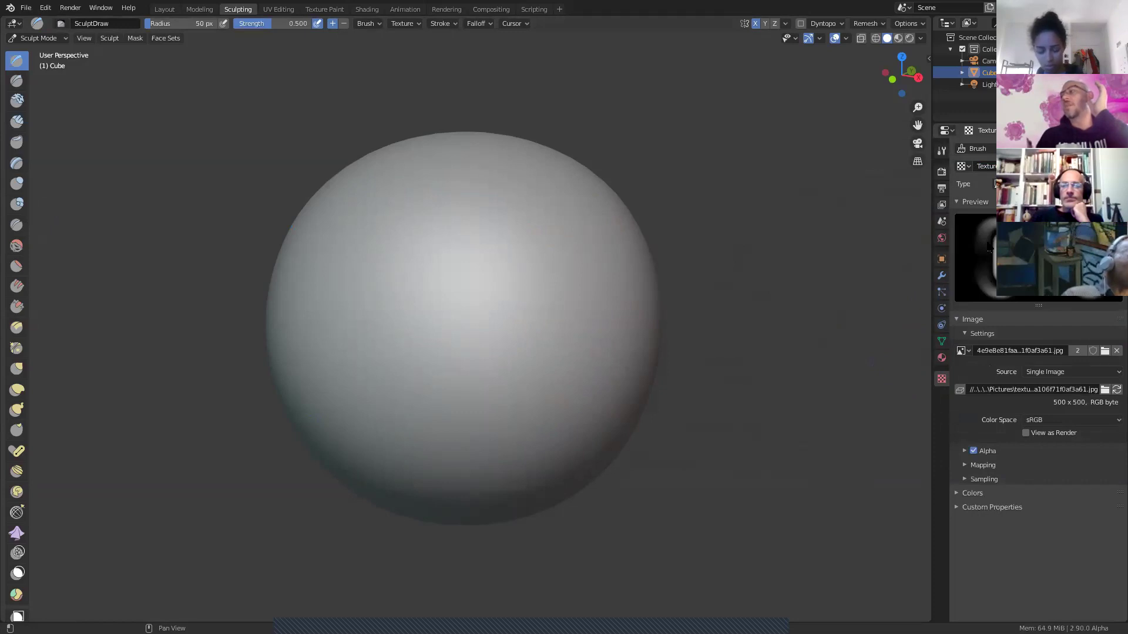
{"action": "left_click", "coordinate": [996, 184]}
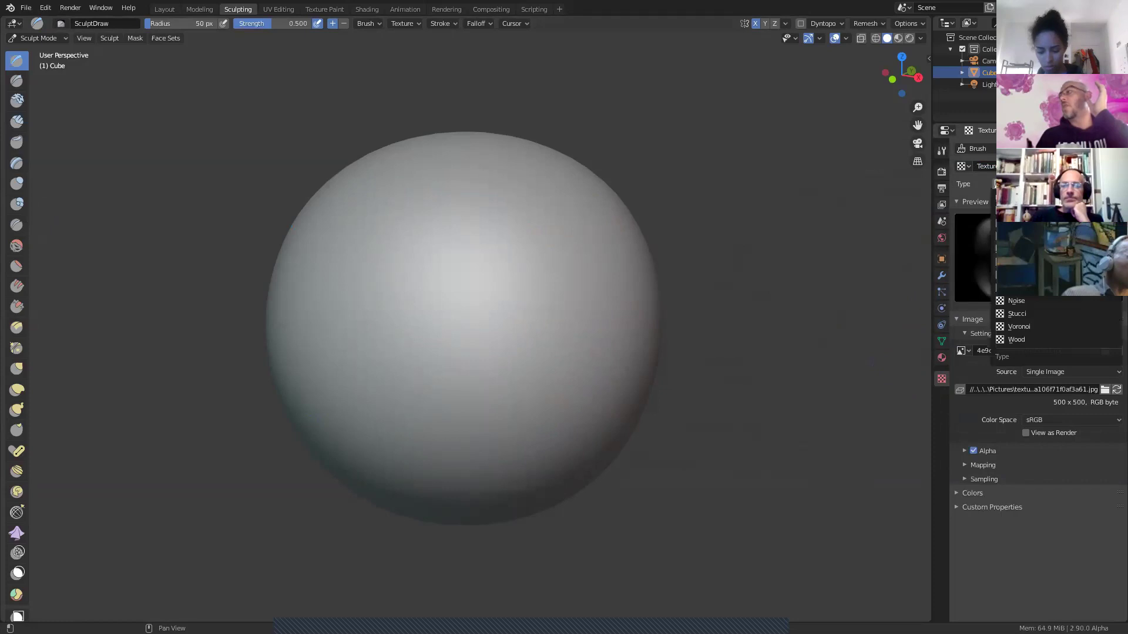
{"action": "left_click", "coordinate": [964, 167]}
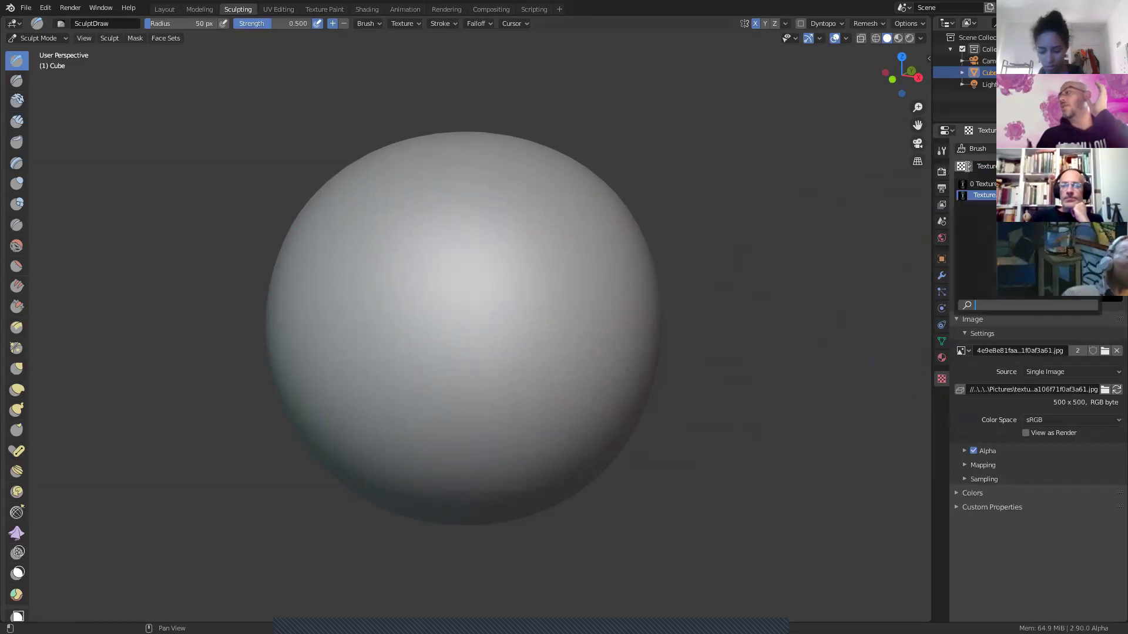
{"action": "left_click", "coordinate": [988, 197]}
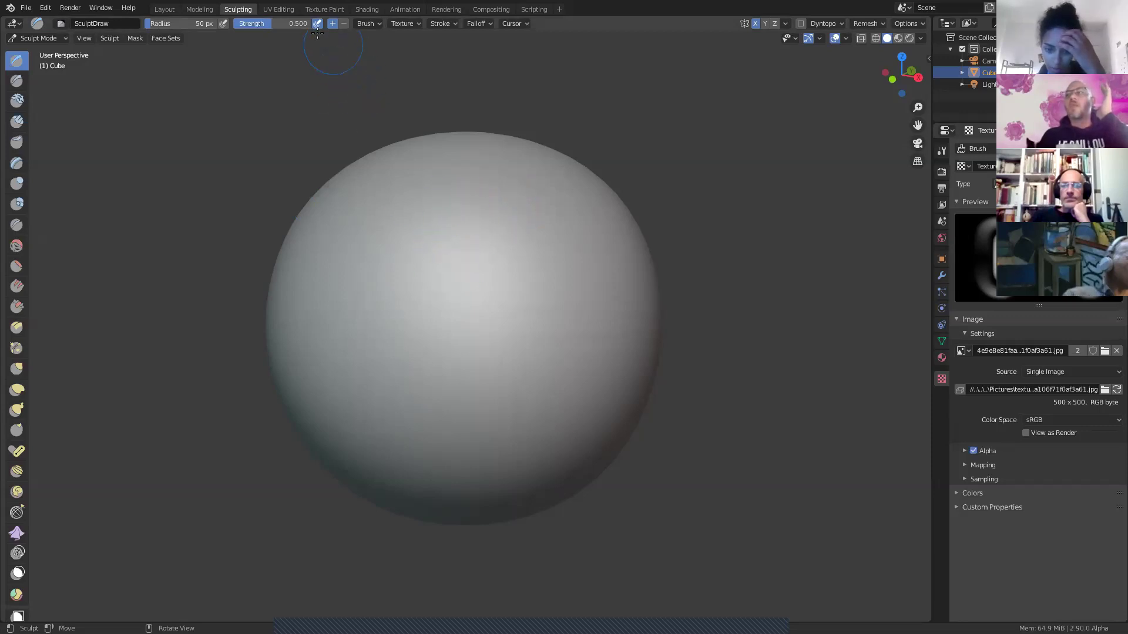
Step: Examine the sphere's unwrapped UV layout up close in the UV Editing workspace, especially the inner corners of the cross
{"action": "left_click", "coordinate": [279, 9]}
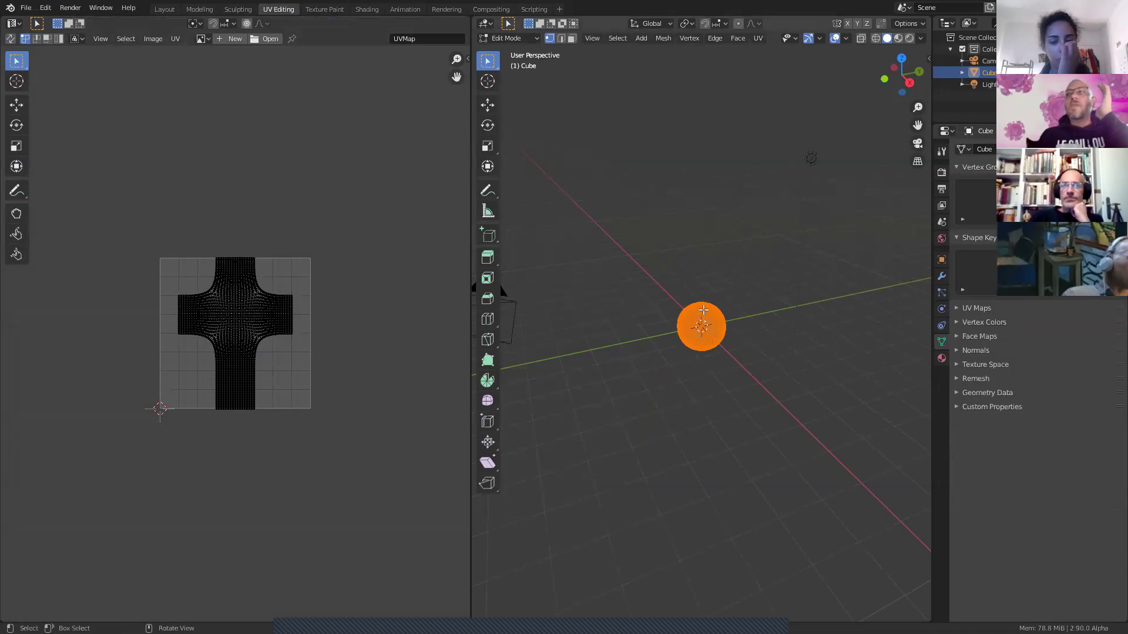
{"action": "left_click", "coordinate": [165, 9]}
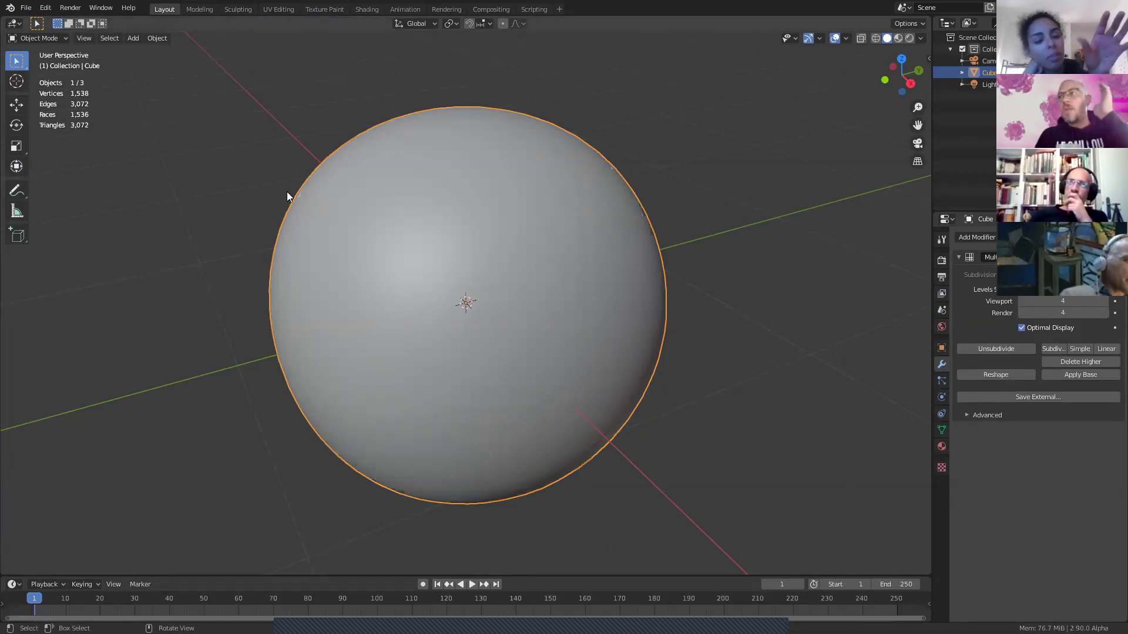
{"action": "left_click", "coordinate": [289, 9]}
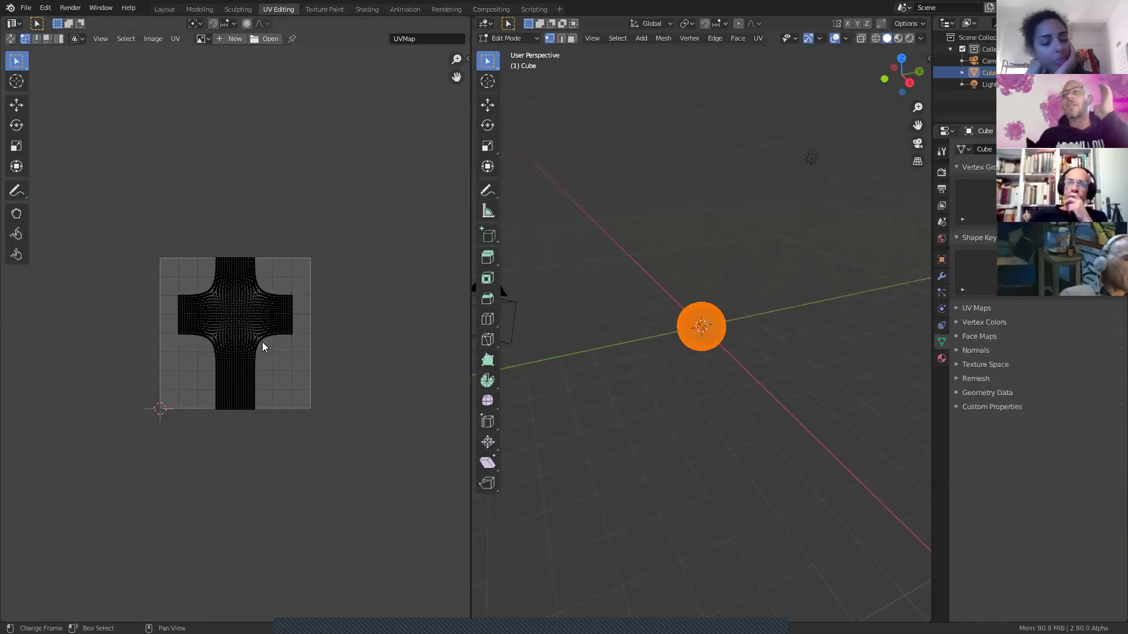
{"action": "scroll", "coordinate": [236, 354], "scroll_direction": "up", "scroll_amount": 10}
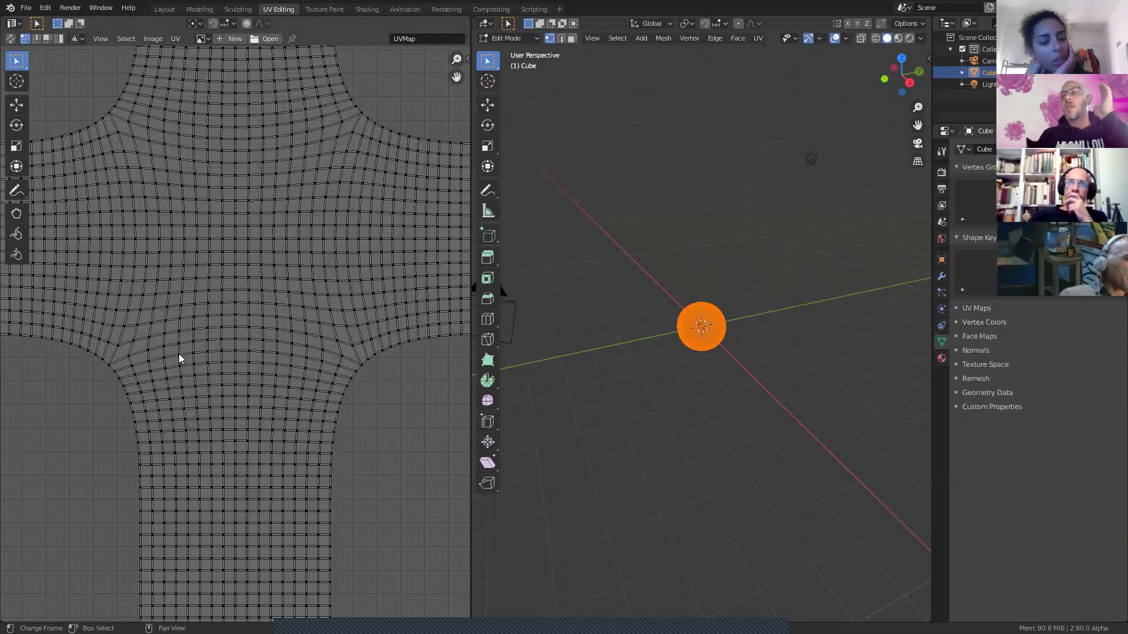
{"action": "scroll", "coordinate": [298, 322], "scroll_direction": "down", "scroll_amount": 1}
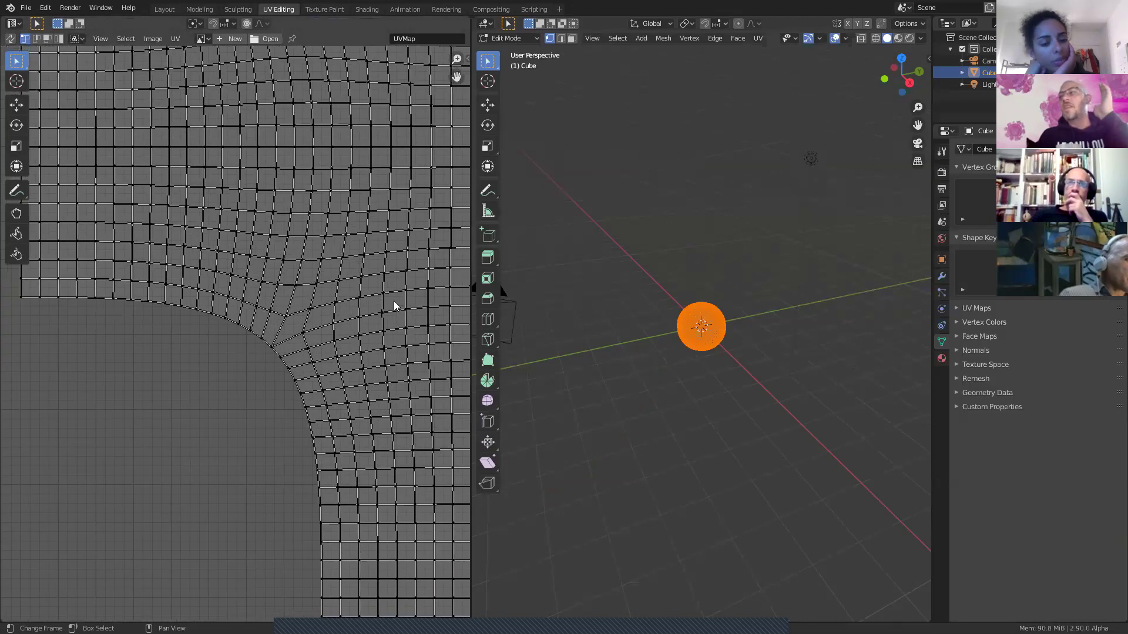
{"action": "scroll", "coordinate": [239, 312], "scroll_direction": "up", "scroll_amount": 4}
{"action": "scroll", "coordinate": [261, 297], "scroll_direction": "down", "scroll_amount": 3}
{"action": "scroll", "coordinate": [232, 340], "scroll_direction": "up", "scroll_amount": 3}
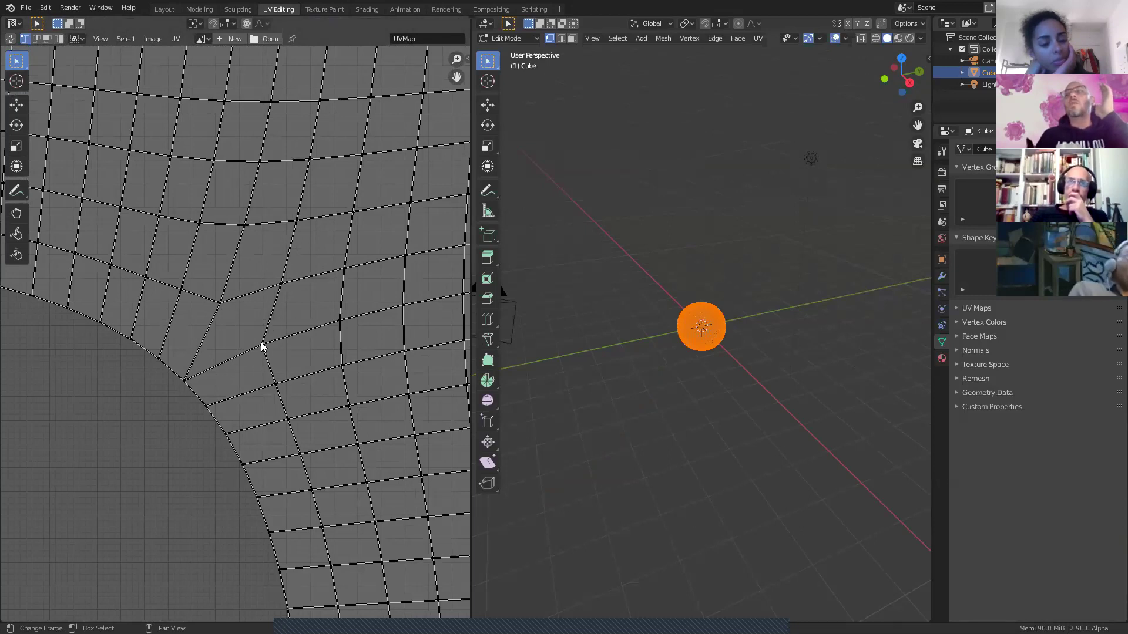
{"action": "scroll", "coordinate": [265, 347], "scroll_direction": "down", "scroll_amount": 3}
{"action": "scroll", "coordinate": [269, 349], "scroll_direction": "down", "scroll_amount": 4}
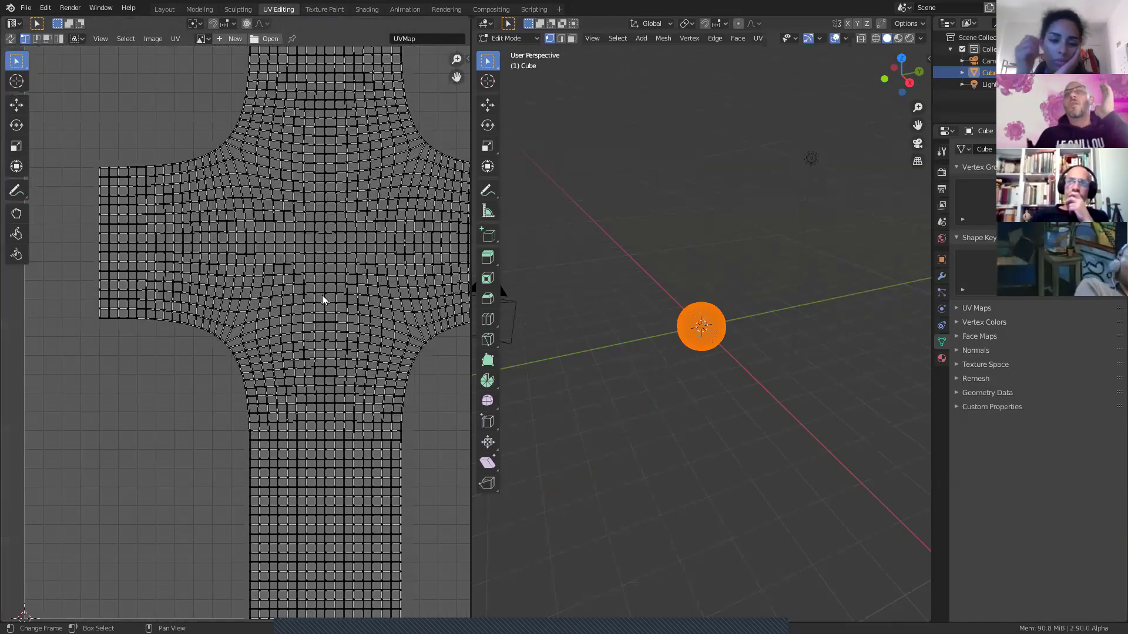
{"action": "scroll", "coordinate": [322, 300], "scroll_direction": "down", "scroll_amount": 1}
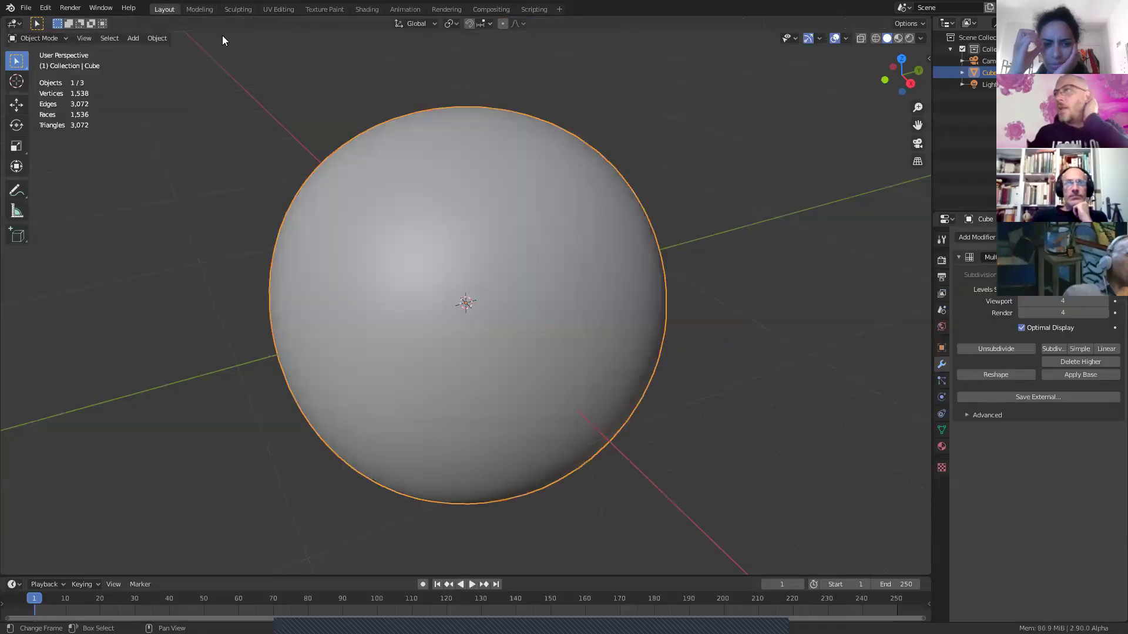
Step: Assign the existing unused stitch texture to the brush in the Layout workspace, and return to the Sculpting workspace
{"action": "left_click", "coordinate": [164, 8]}
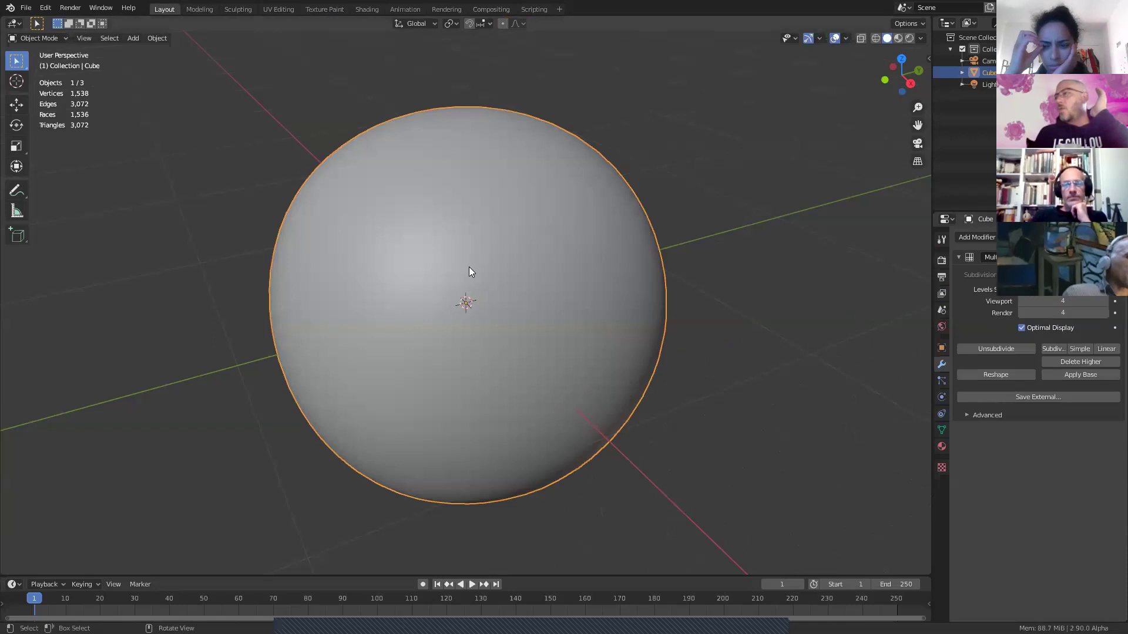
{"action": "left_click", "coordinate": [941, 467]}
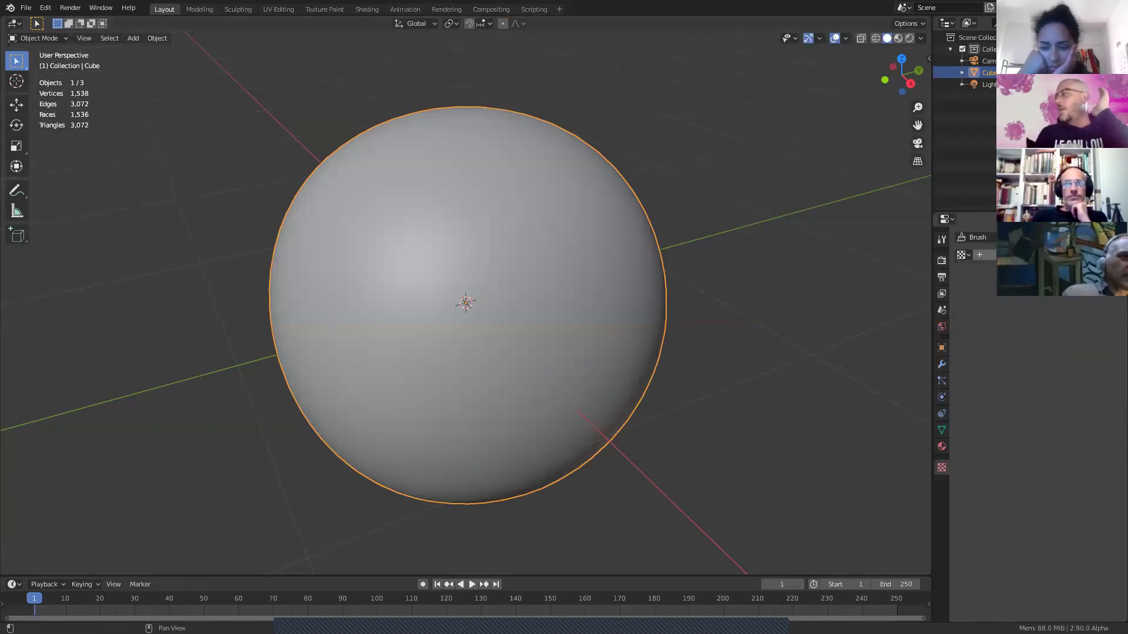
{"action": "left_click", "coordinate": [966, 255]}
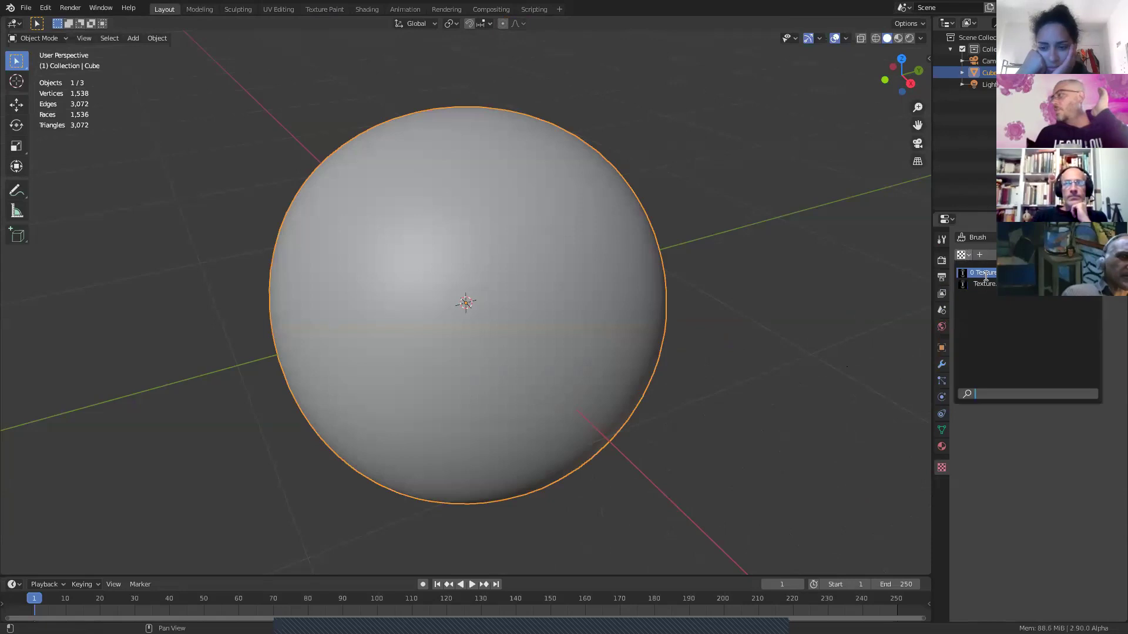
{"action": "left_click", "coordinate": [984, 275]}
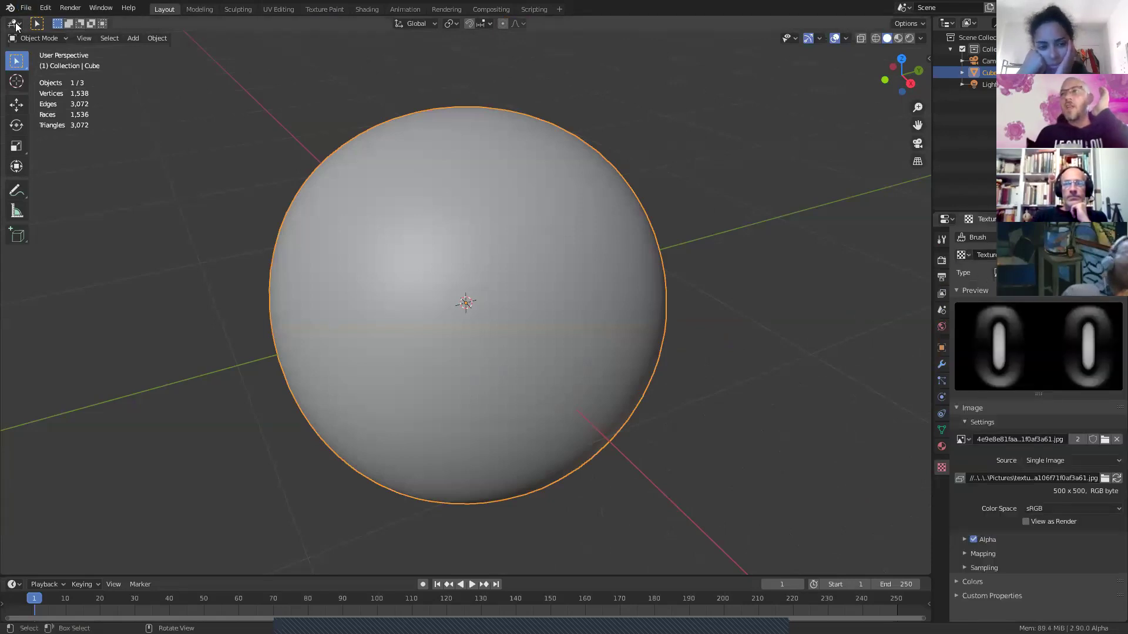
{"action": "left_click", "coordinate": [237, 10]}
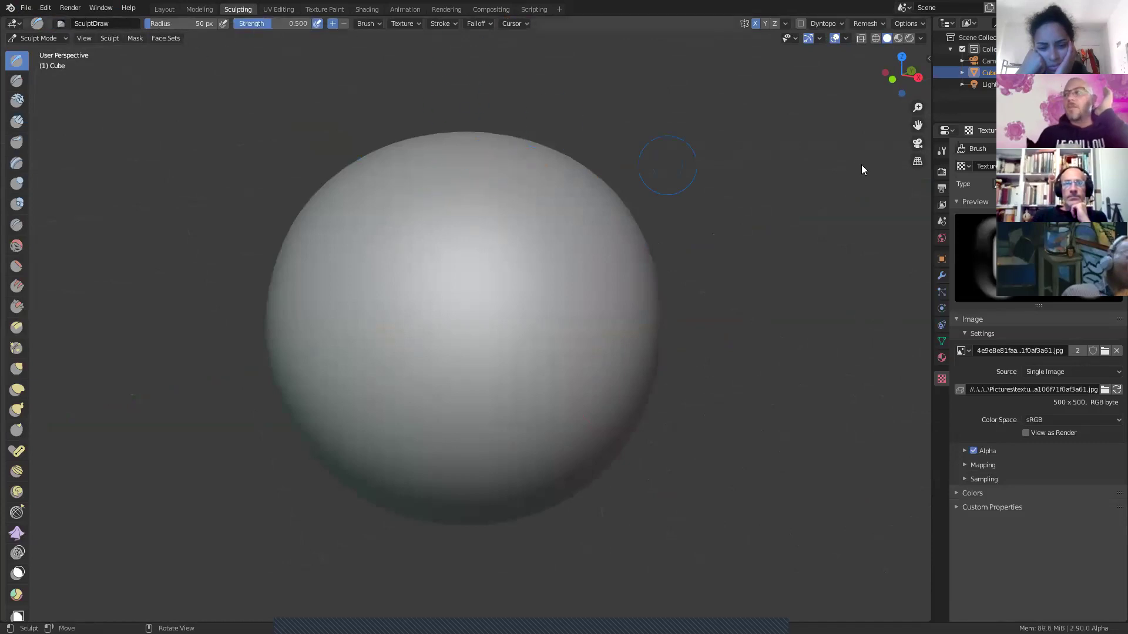
Step: Examine the sculpt brush's texture mapping settings, its image texture properties and the sphere's modifier settings
{"action": "left_click", "coordinate": [940, 153]}
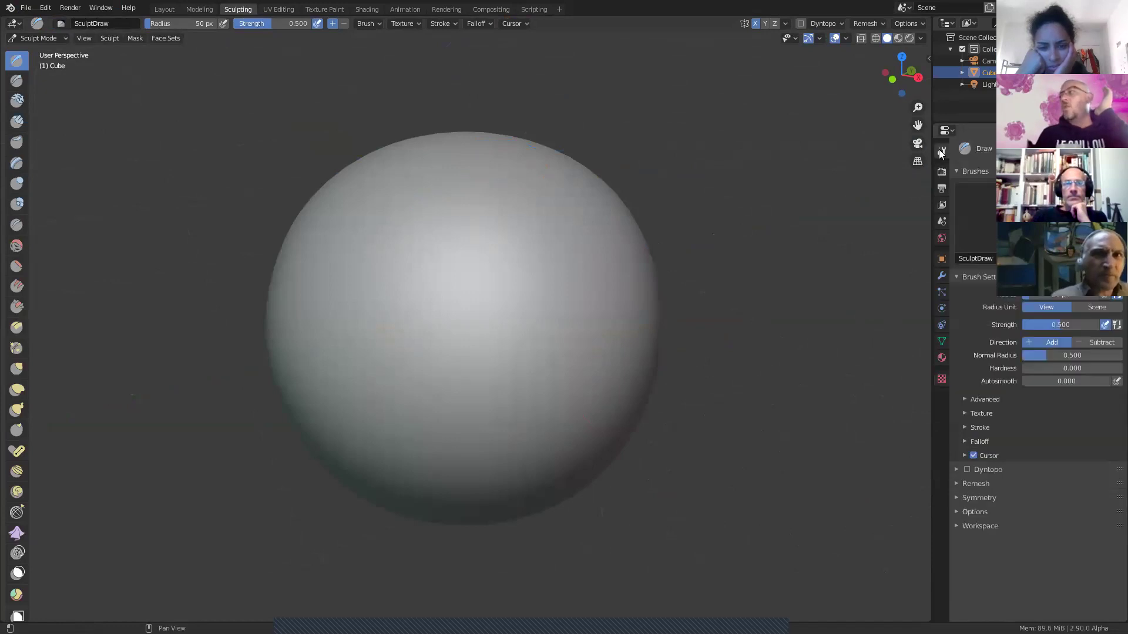
{"action": "left_click", "coordinate": [965, 413]}
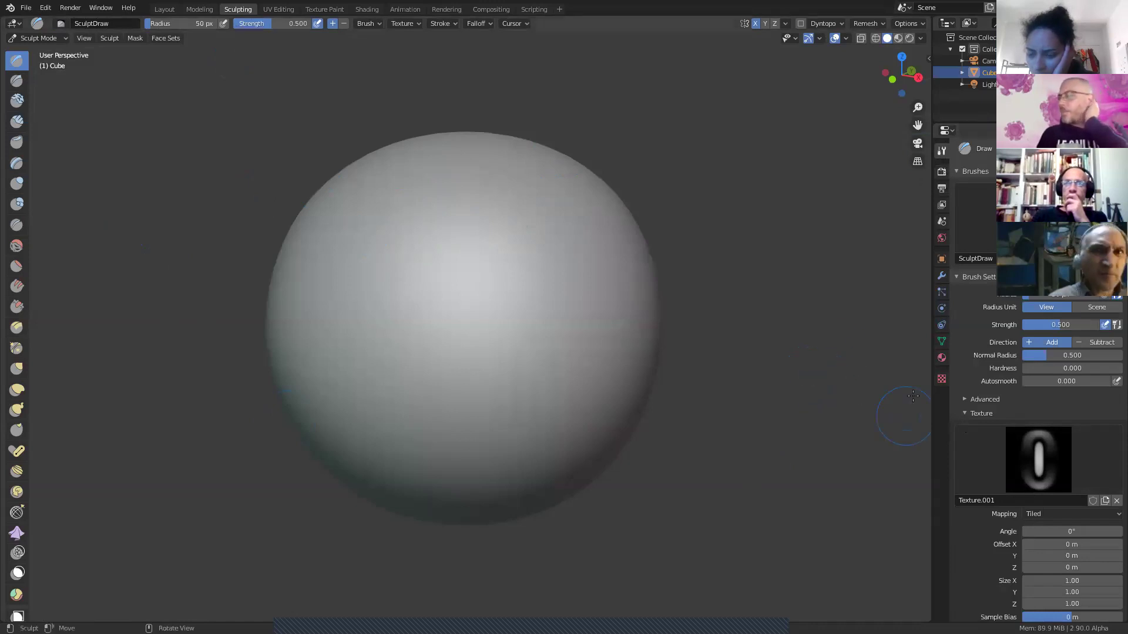
{"action": "left_click", "coordinate": [942, 379]}
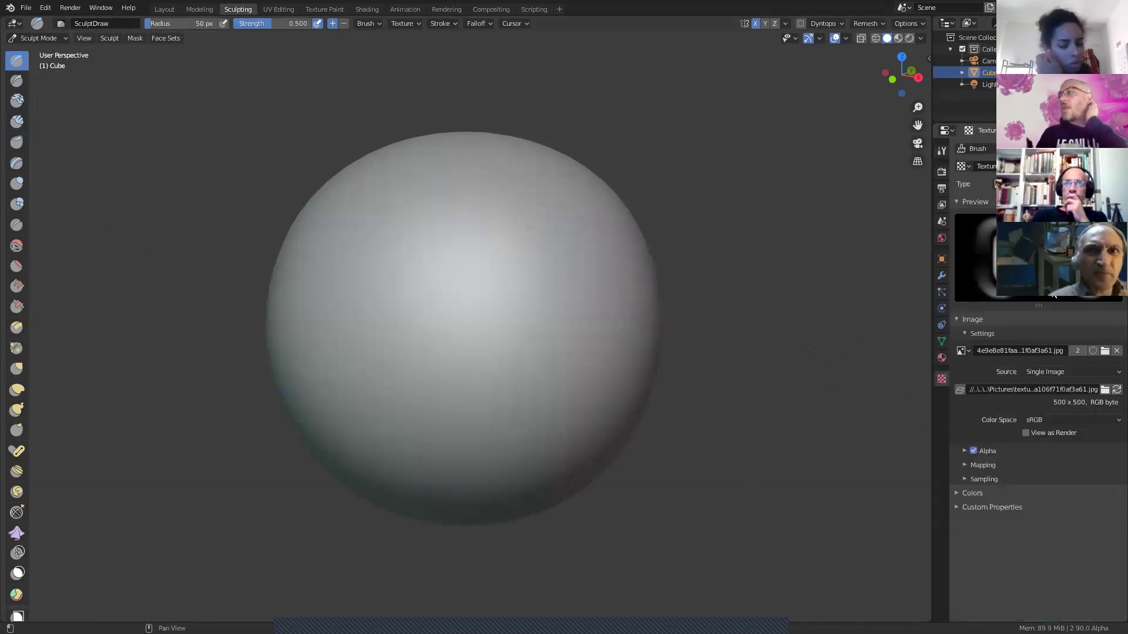
{"action": "left_click", "coordinate": [942, 276]}
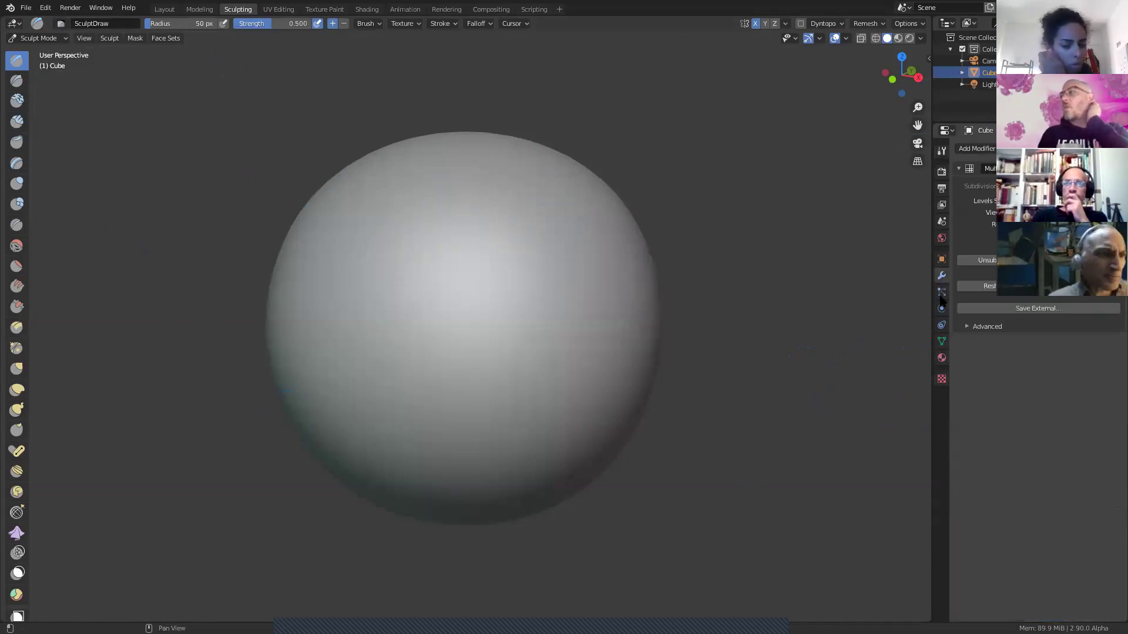
{"action": "left_click", "coordinate": [943, 379]}
{"action": "left_click", "coordinate": [942, 151]}
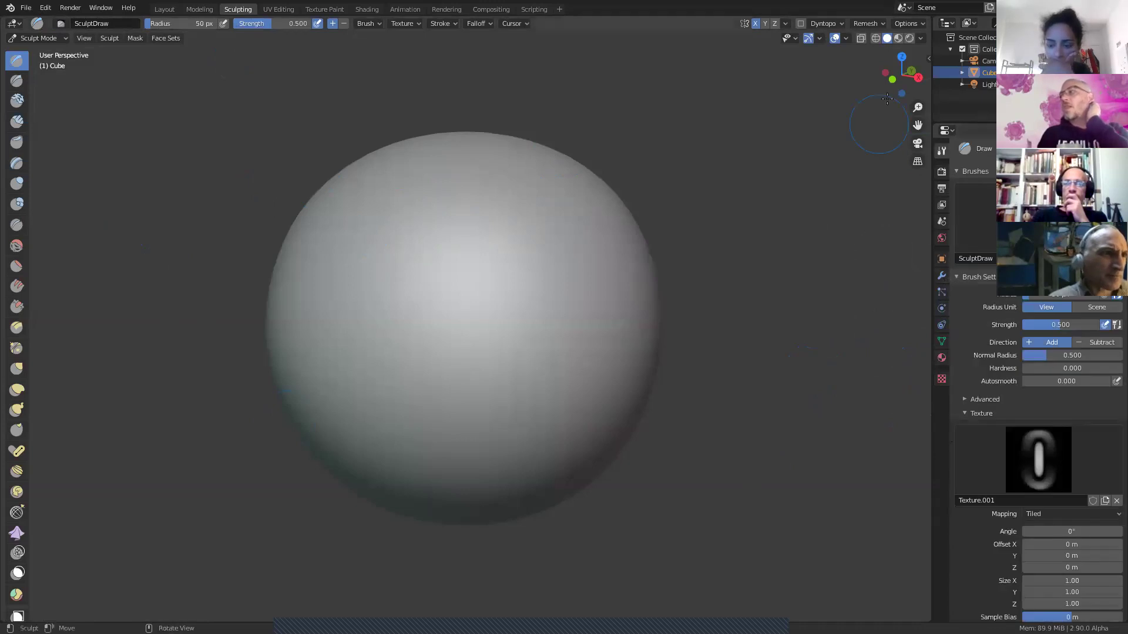
Step: Show the active tool's settings in the viewport sidebar and expand the brush's texture section alongside the image texture properties
{"action": "key", "text": "n"}
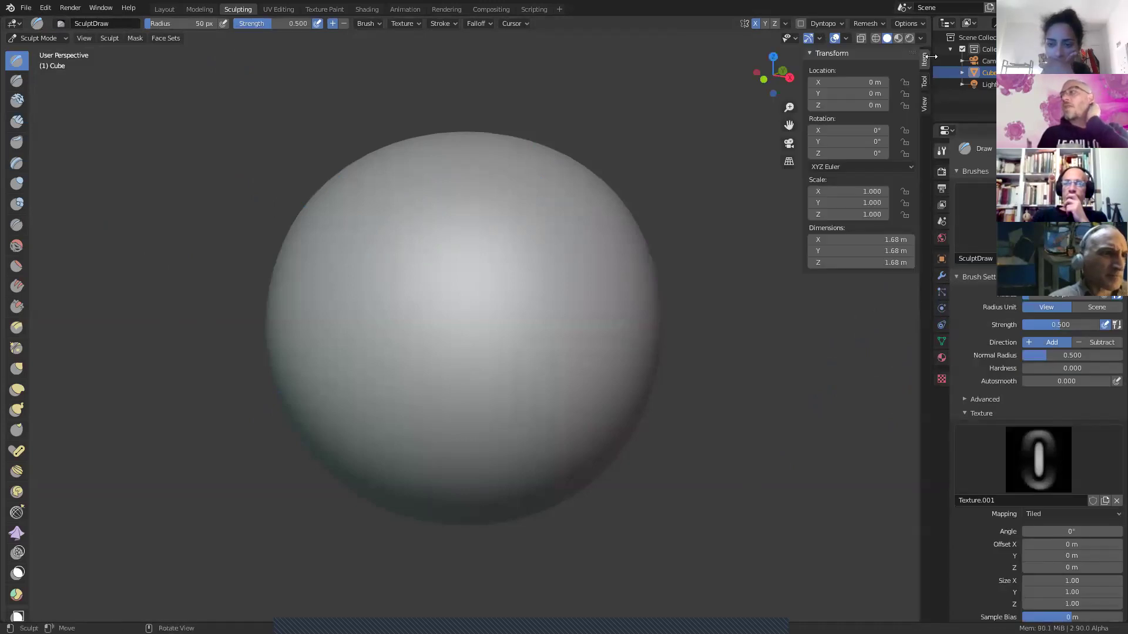
{"action": "left_click", "coordinate": [923, 81]}
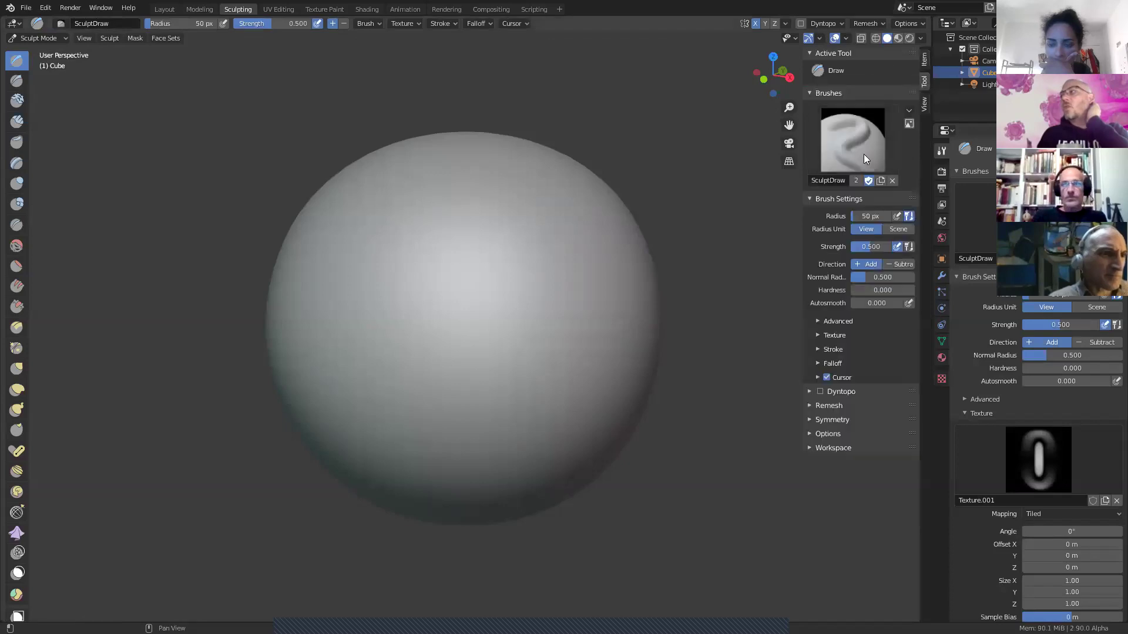
{"action": "left_click", "coordinate": [834, 336]}
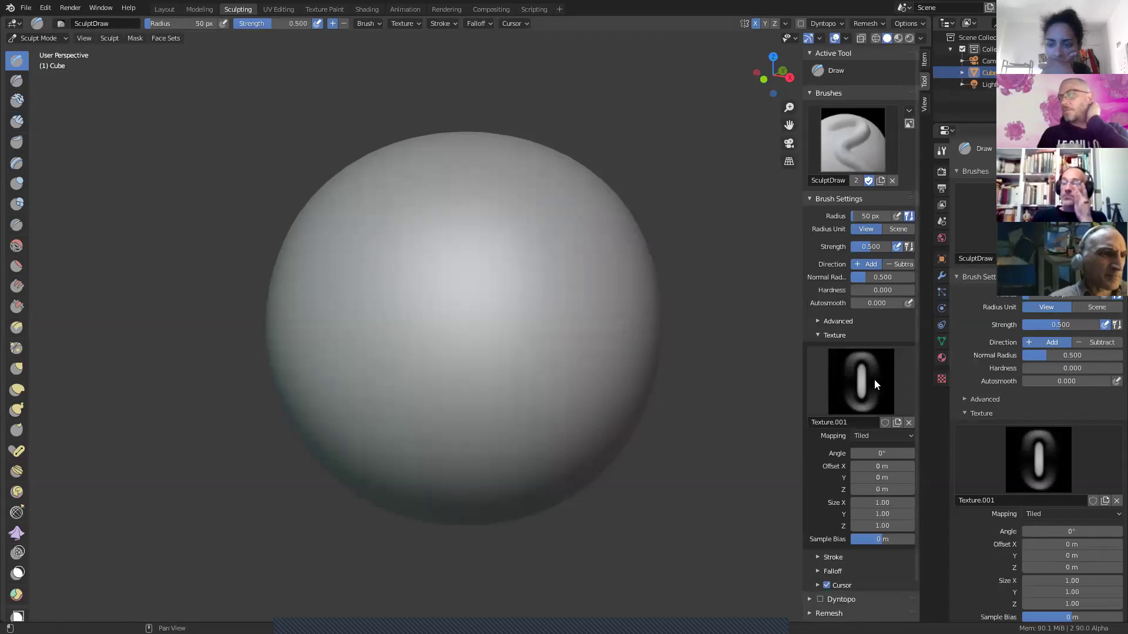
{"action": "left_click", "coordinate": [941, 379]}
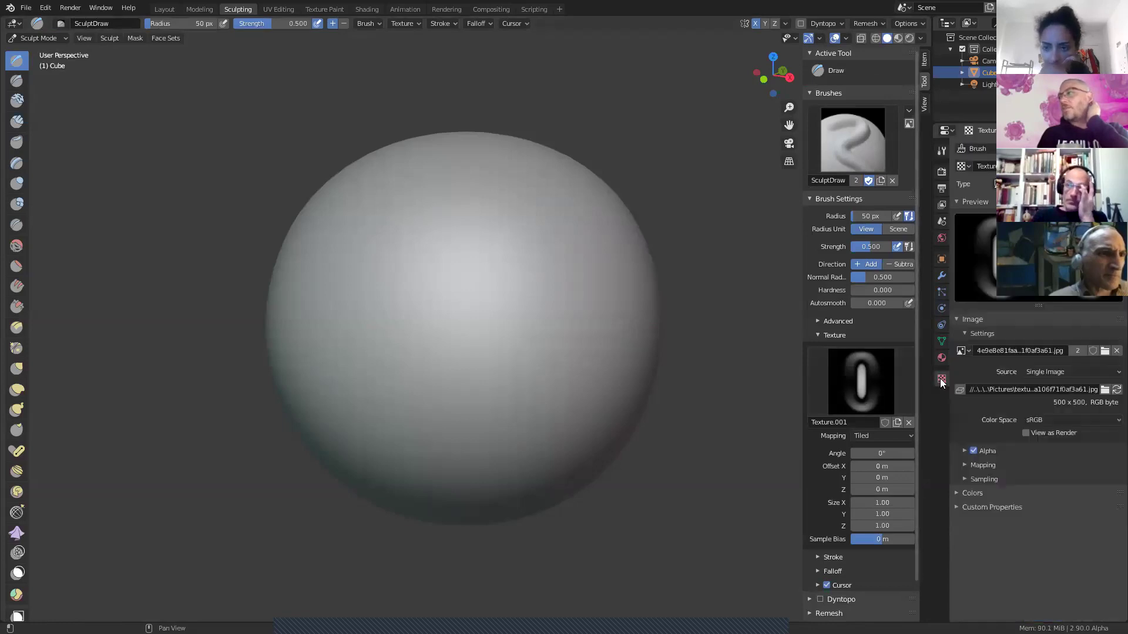
Step: Assign the existing stitch texture named Texture to the sculpt brush in place of Texture.001
{"action": "left_click", "coordinate": [866, 359]}
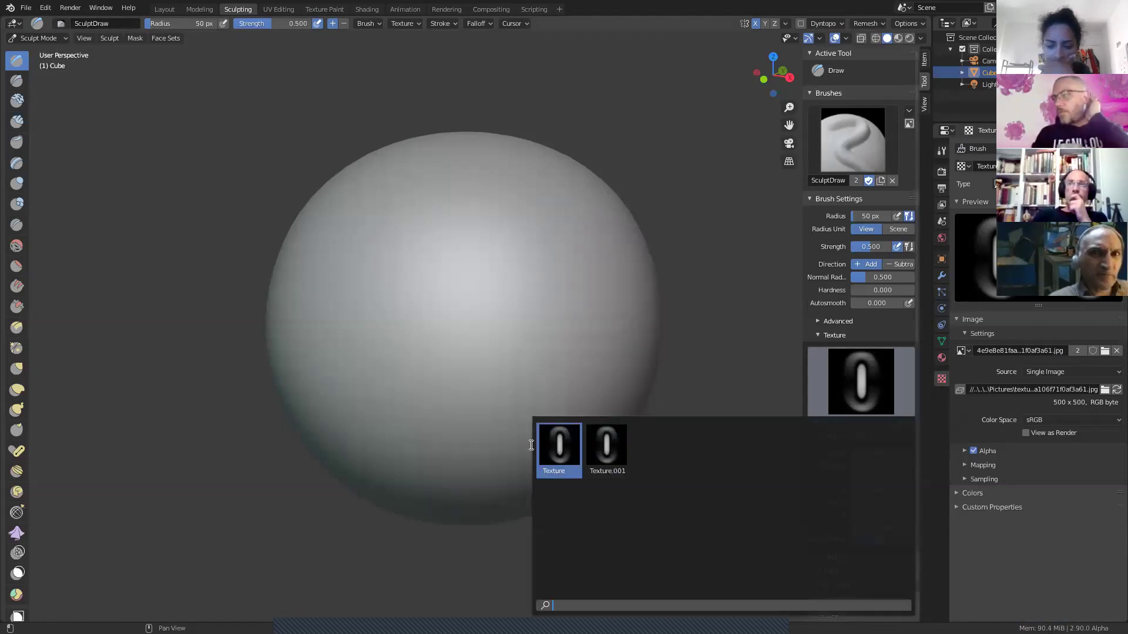
{"action": "left_click", "coordinate": [559, 446]}
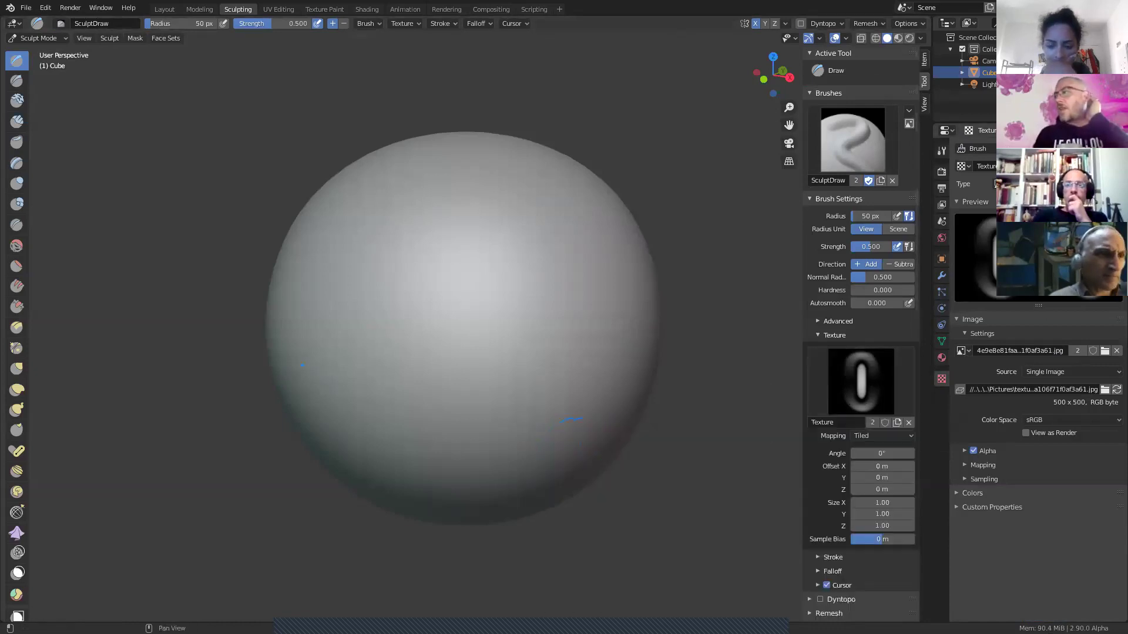
{"action": "left_click", "coordinate": [861, 381]}
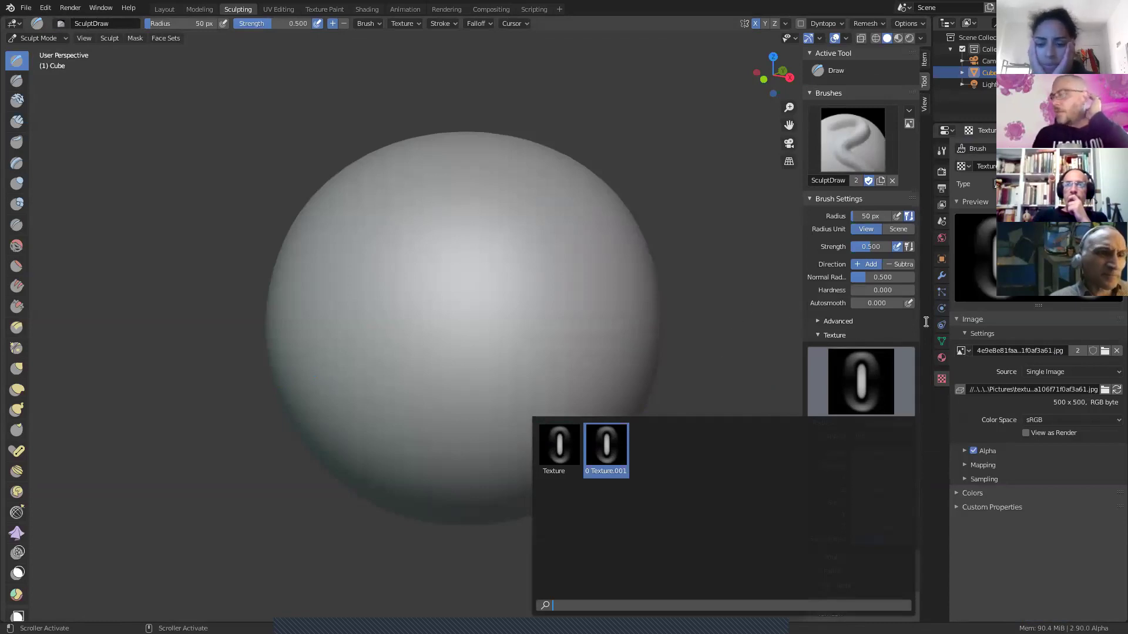
{"action": "left_click", "coordinate": [908, 330]}
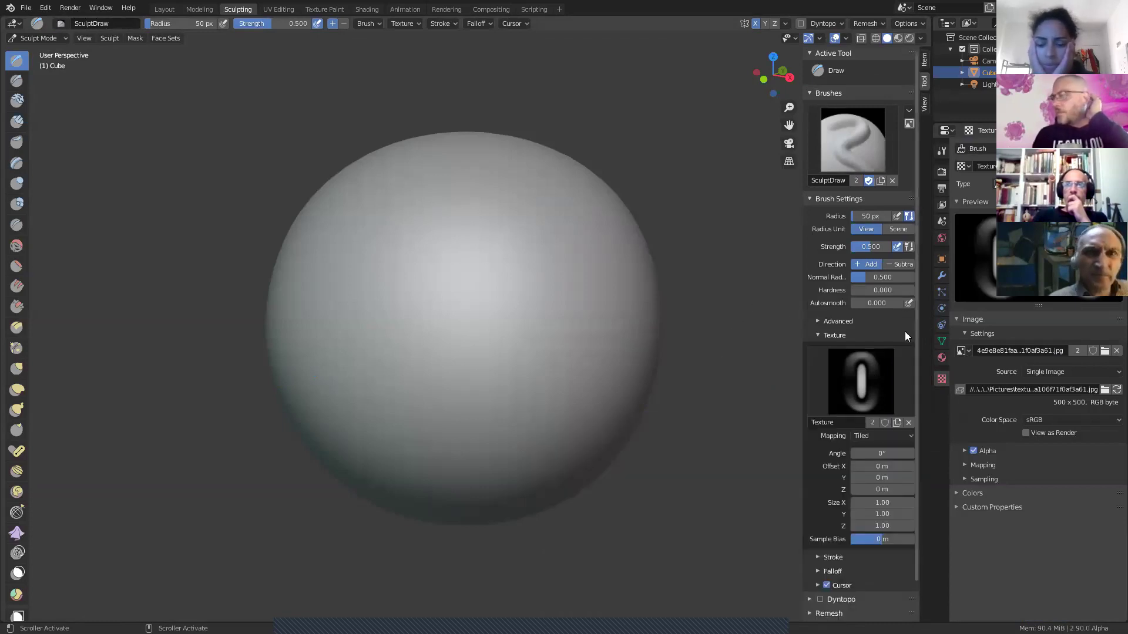
Step: Create another texture for the sculpt brush, load the image Cuissarde.001.png into it, and review its mapping settings
{"action": "left_click", "coordinate": [896, 423]}
{"action": "left_click", "coordinate": [863, 392]}
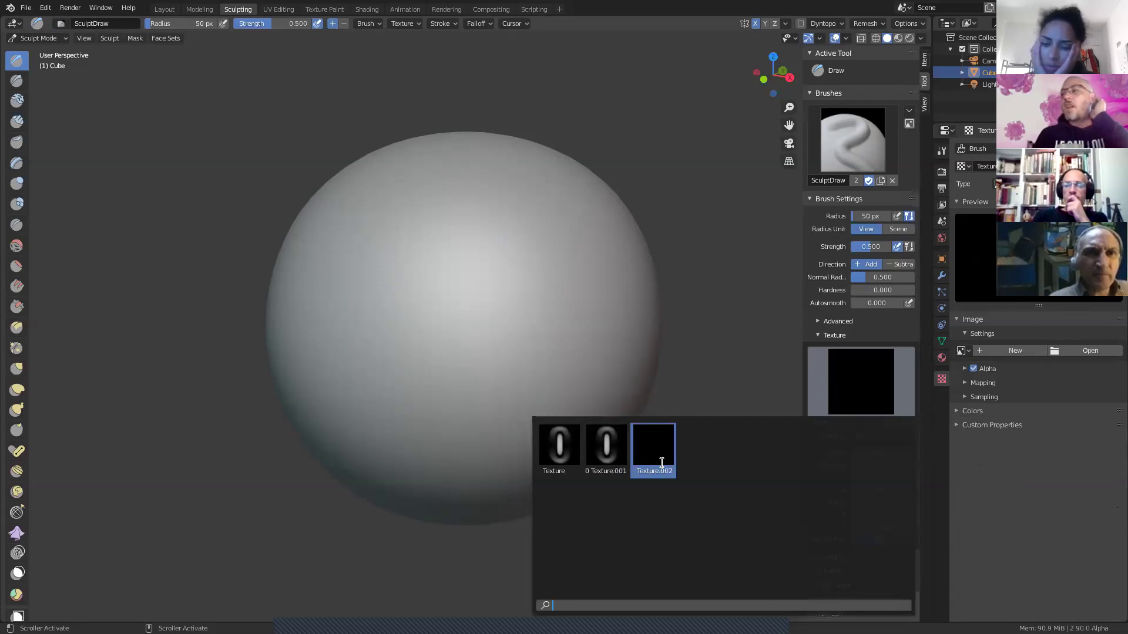
{"action": "left_click", "coordinate": [1043, 459]}
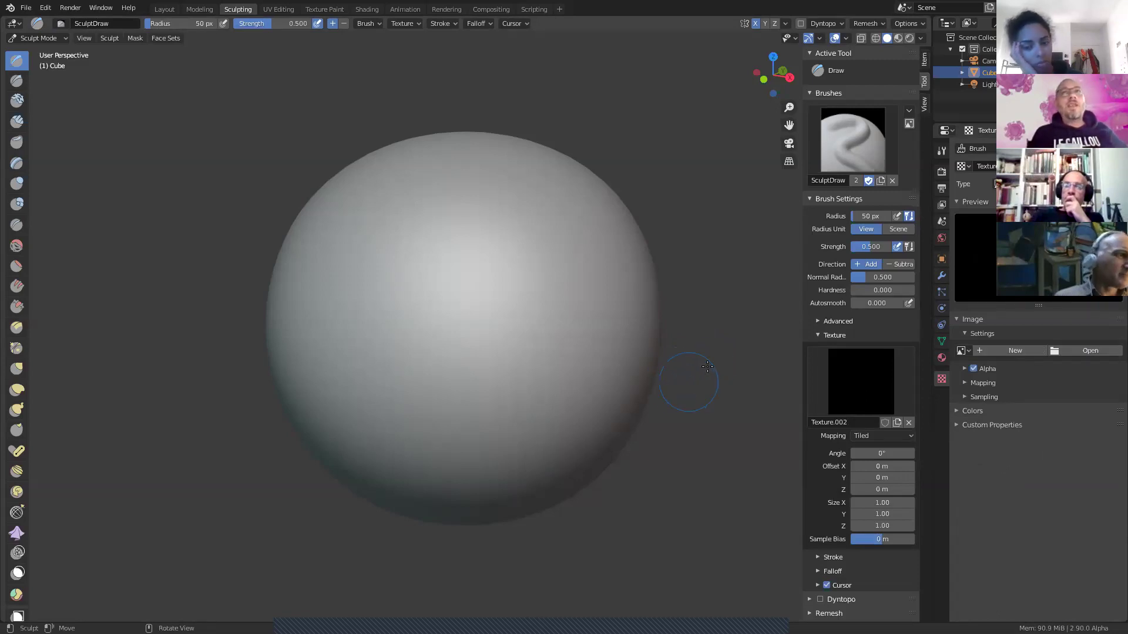
{"action": "left_click", "coordinate": [861, 376]}
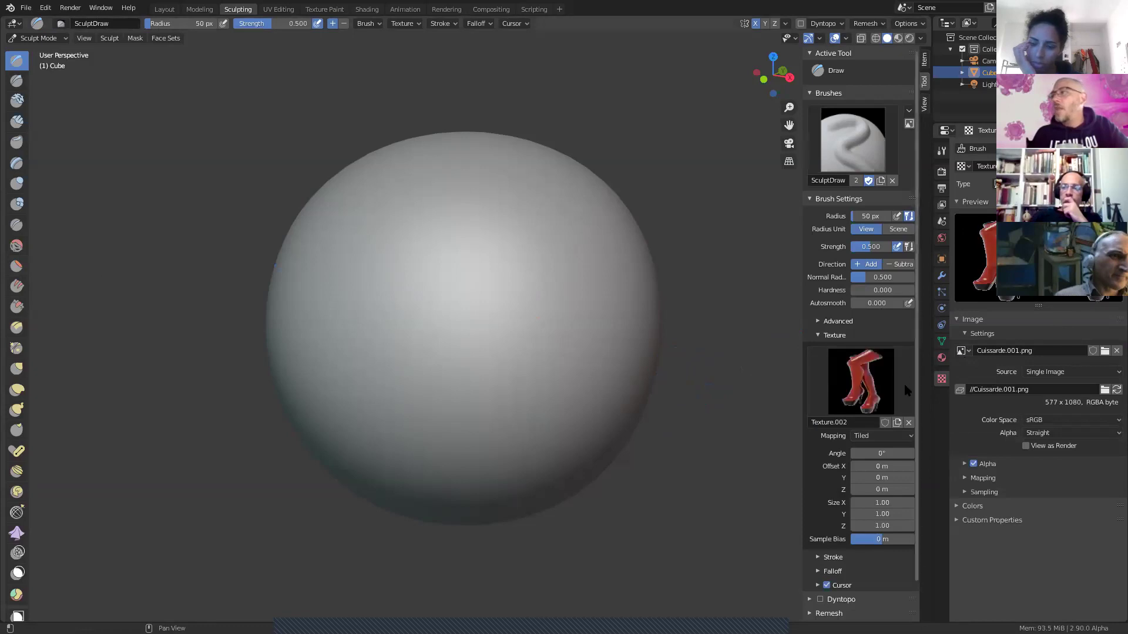
{"action": "left_click", "coordinate": [864, 376]}
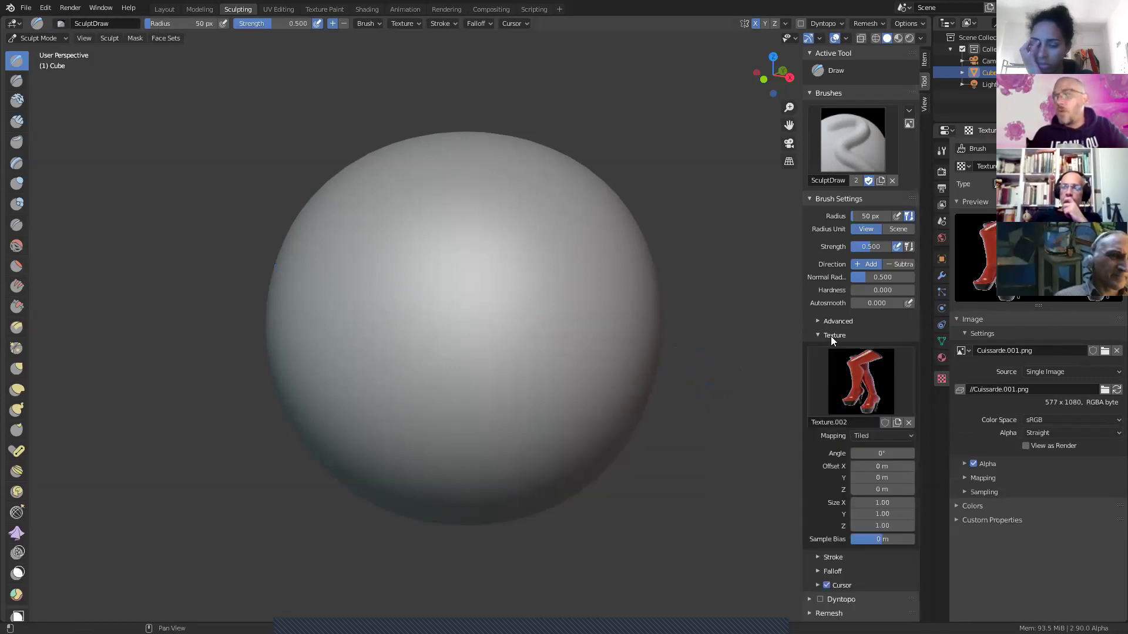
{"action": "scroll", "coordinate": [847, 466], "scroll_direction": "down", "scroll_amount": 2}
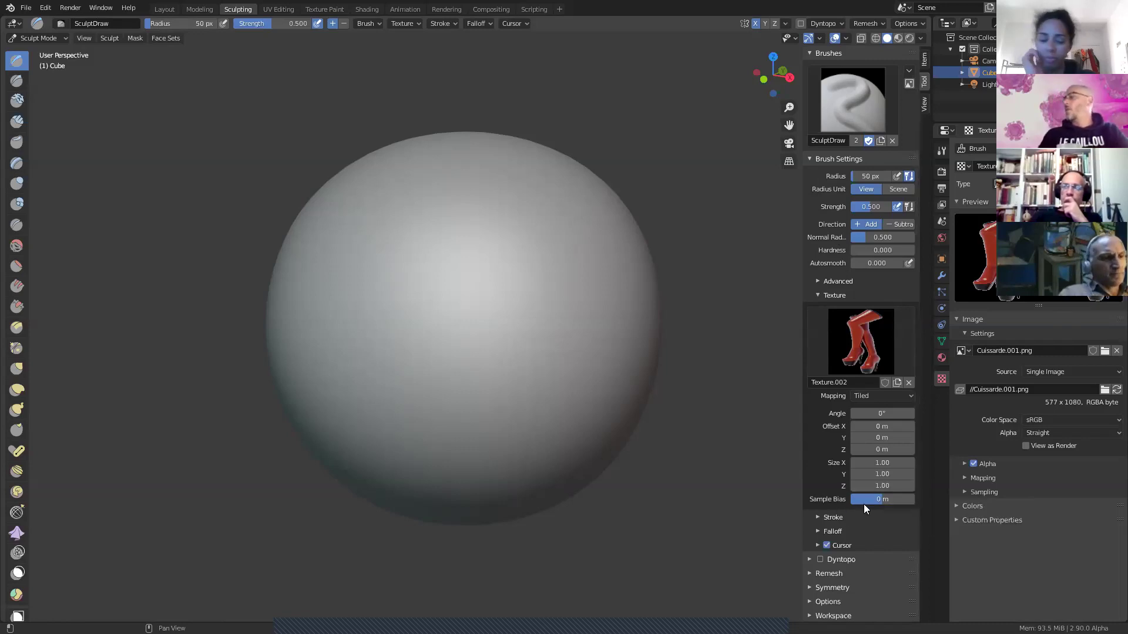
{"action": "scroll", "coordinate": [859, 514], "scroll_direction": "up", "scroll_amount": 2}
{"action": "scroll", "coordinate": [866, 387], "scroll_direction": "down", "scroll_amount": 2}
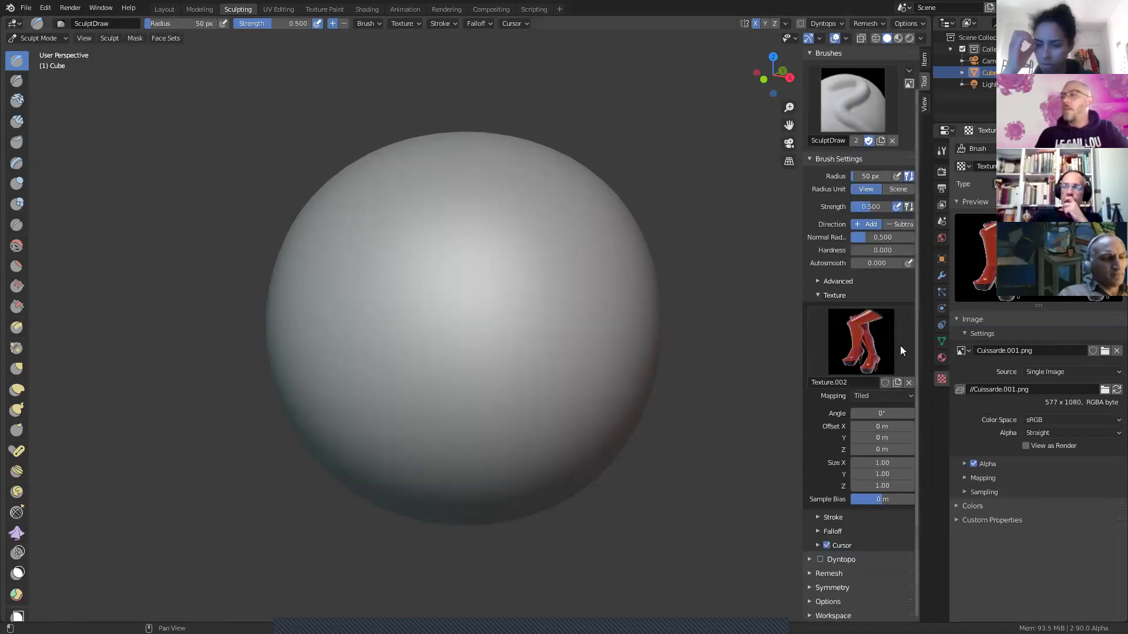
Step: Switch the sculpt brush back to the stitch texture named Texture, and check the sphere's modifier settings
{"action": "left_click", "coordinate": [867, 359]}
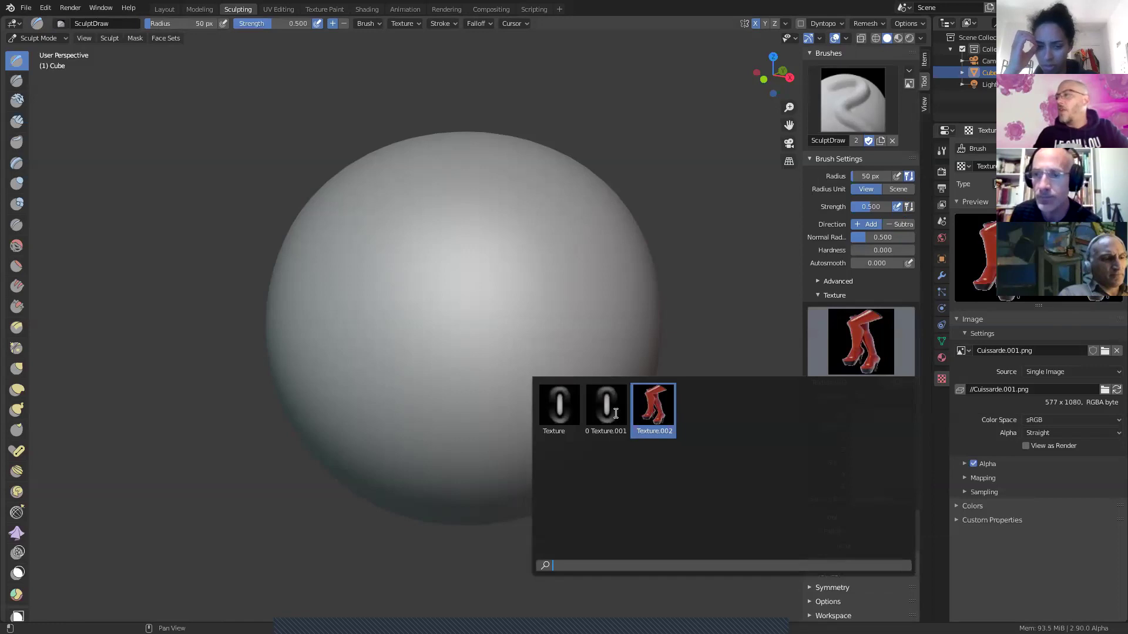
{"action": "left_click", "coordinate": [559, 405]}
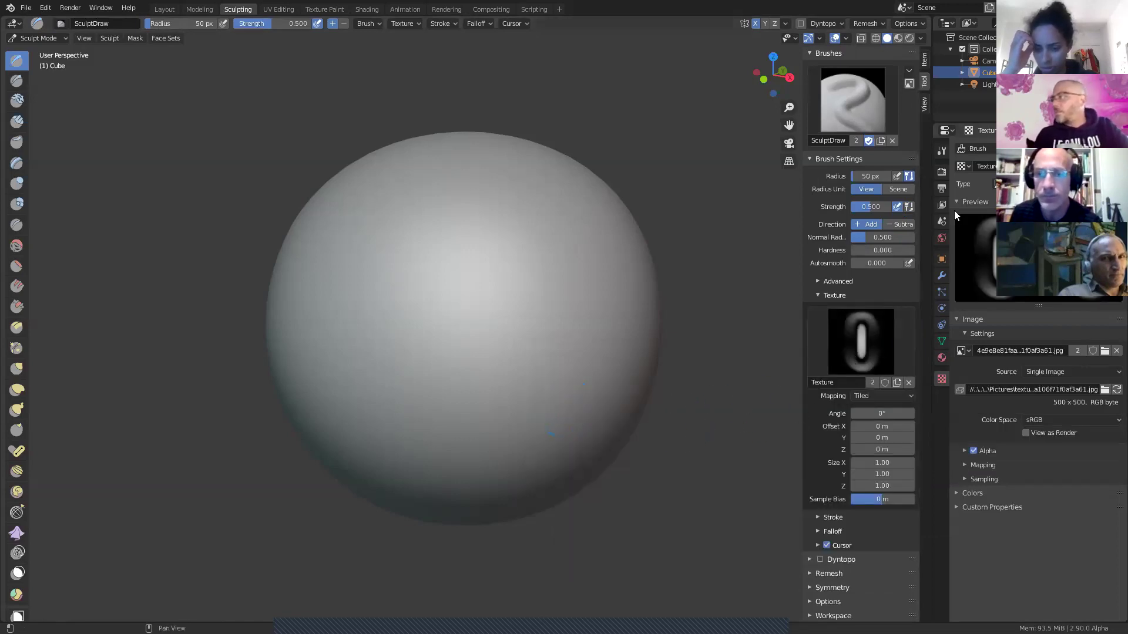
{"action": "left_click", "coordinate": [941, 275]}
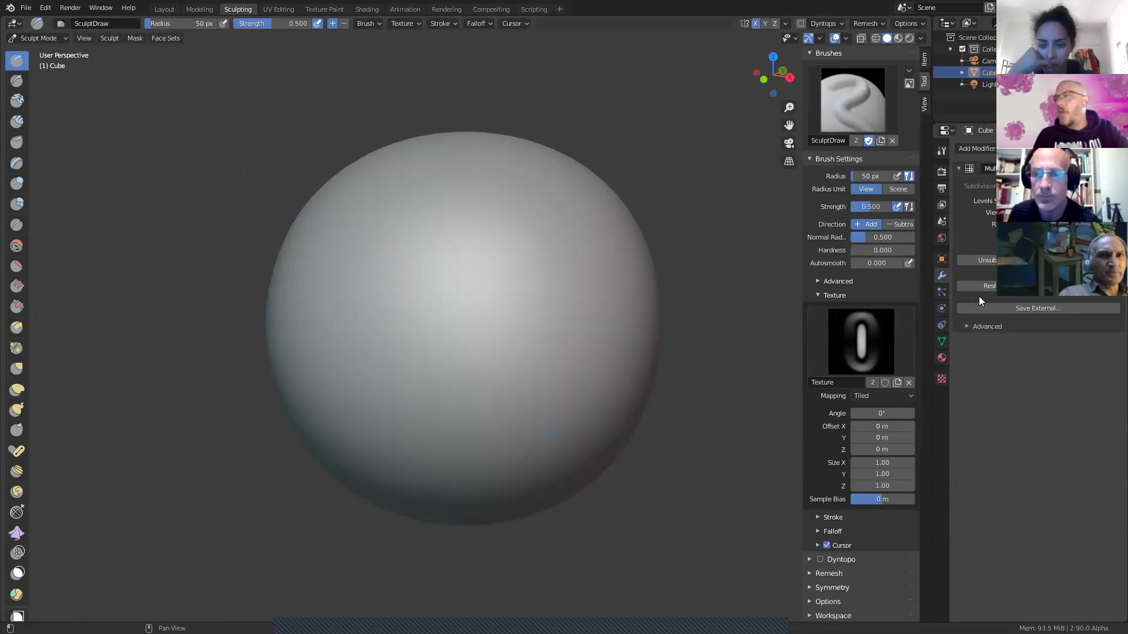
{"action": "left_click", "coordinate": [942, 379]}
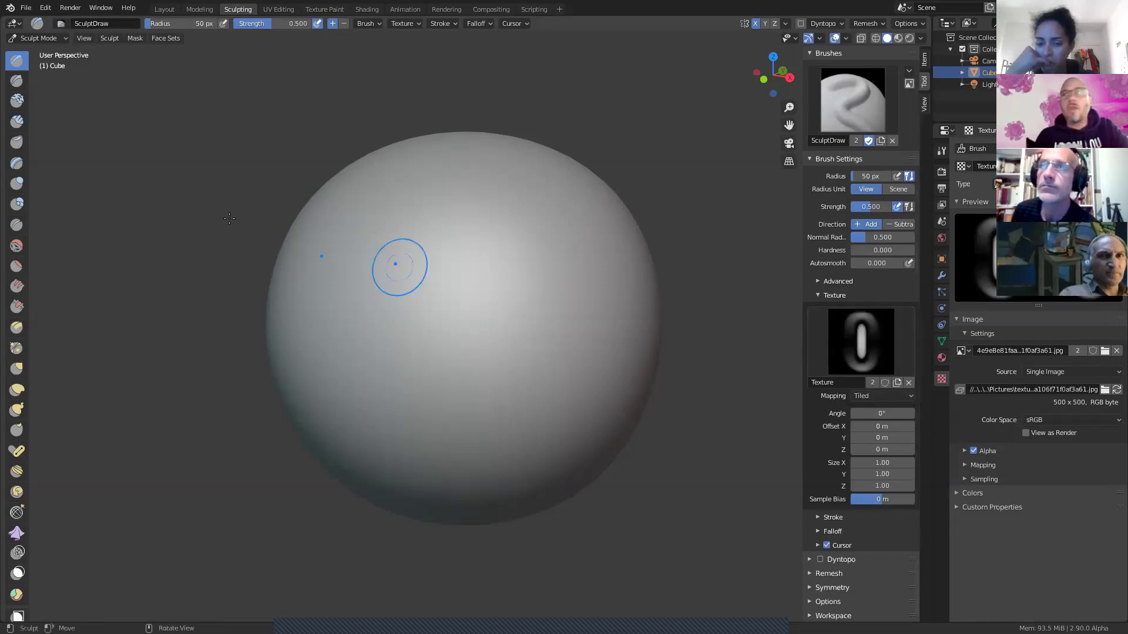
Step: Switch the sphere to Texture Paint mode to view it there, and return to Sculpt Mode
{"action": "left_click", "coordinate": [44, 40]}
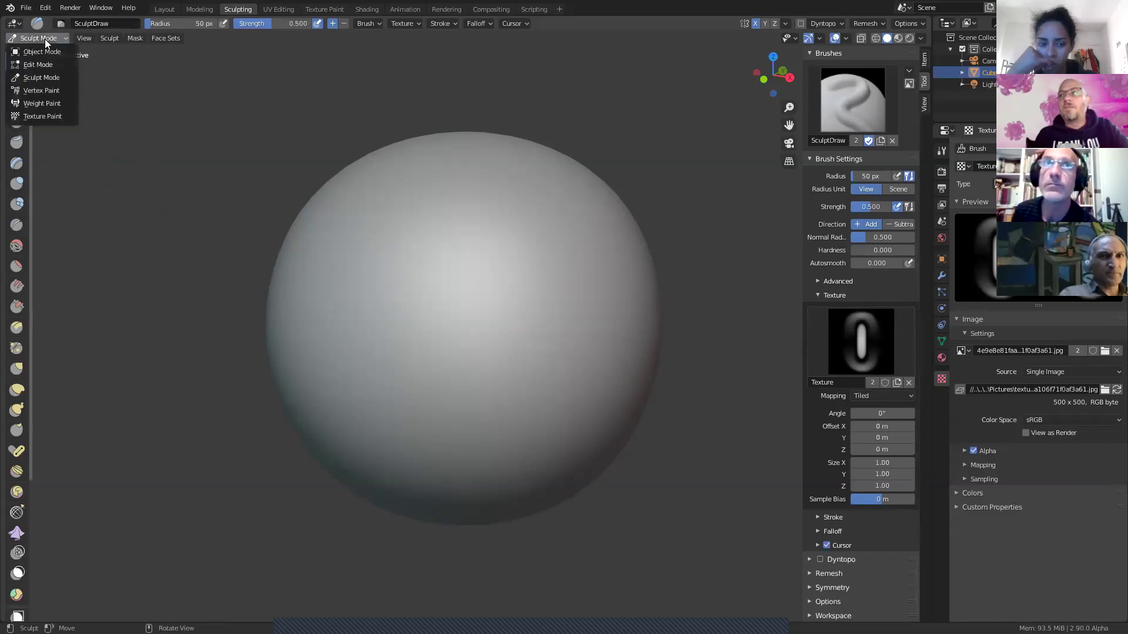
{"action": "left_click", "coordinate": [52, 116]}
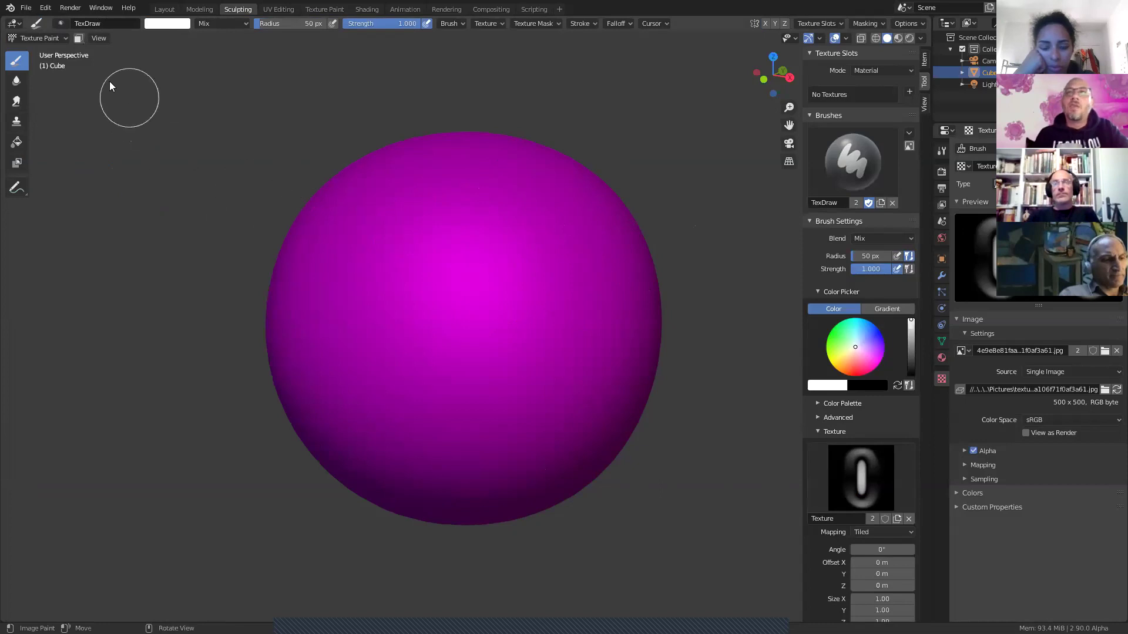
{"action": "left_click", "coordinate": [48, 39]}
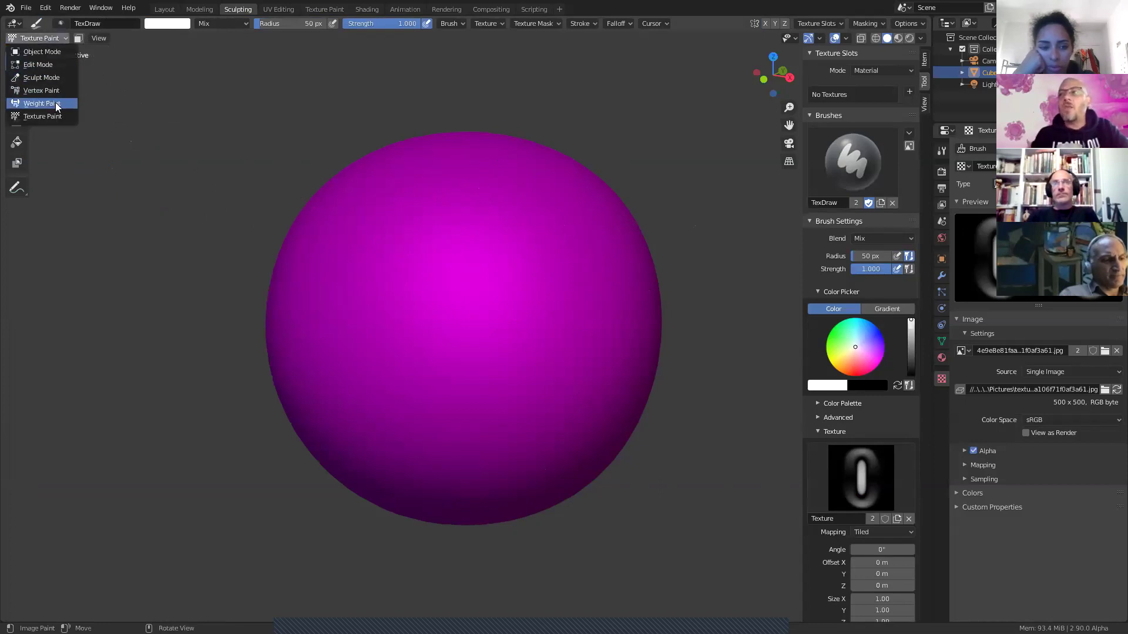
{"action": "left_click", "coordinate": [49, 77]}
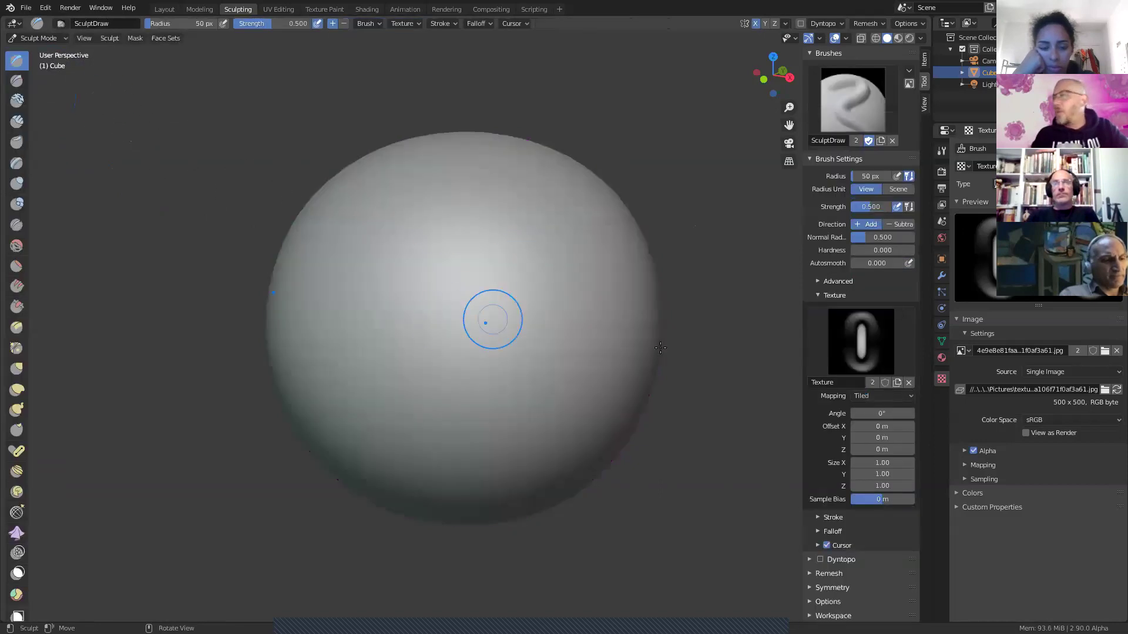
Step: Turn on the wireframe overlay to display the sphere's mesh density while sculpting
{"action": "middle_click_drag", "start_coordinate": [581, 331], "coordinate": [582, 332]}
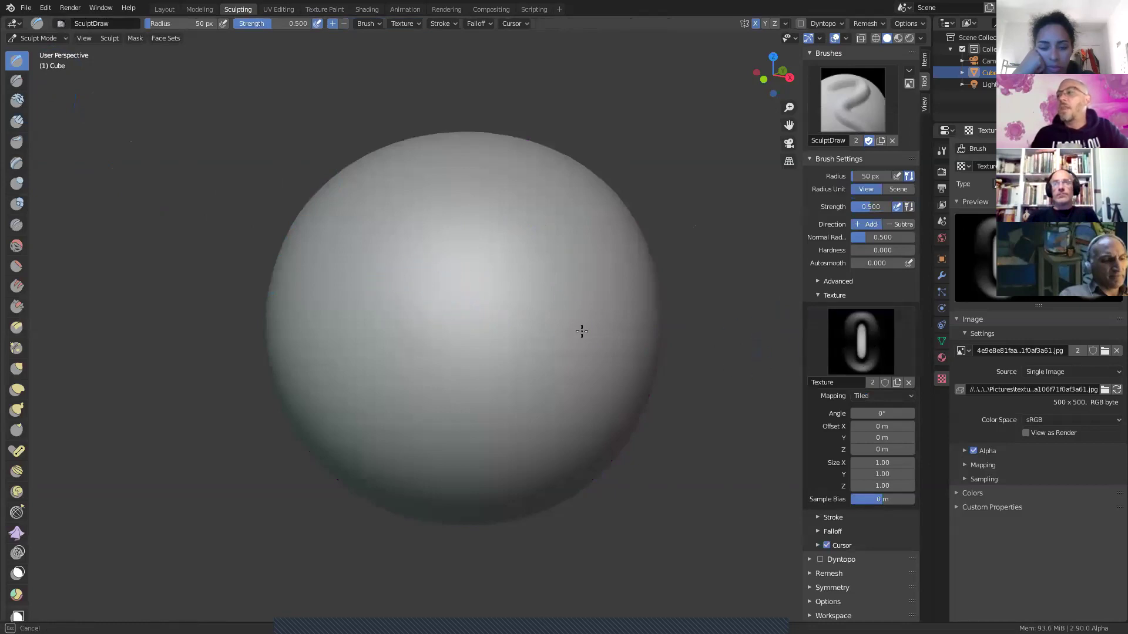
{"action": "middle_click_drag", "start_coordinate": [403, 282], "coordinate": [458, 283]}
{"action": "mouse_move", "coordinate": [386, 303]}
{"action": "middle_mouse_down"}
{"action": "mouse_move", "coordinate": [378, 347]}
{"action": "mouse_move", "coordinate": [397, 423]}
{"action": "mouse_move", "coordinate": [378, 388]}
{"action": "middle_mouse_up"}
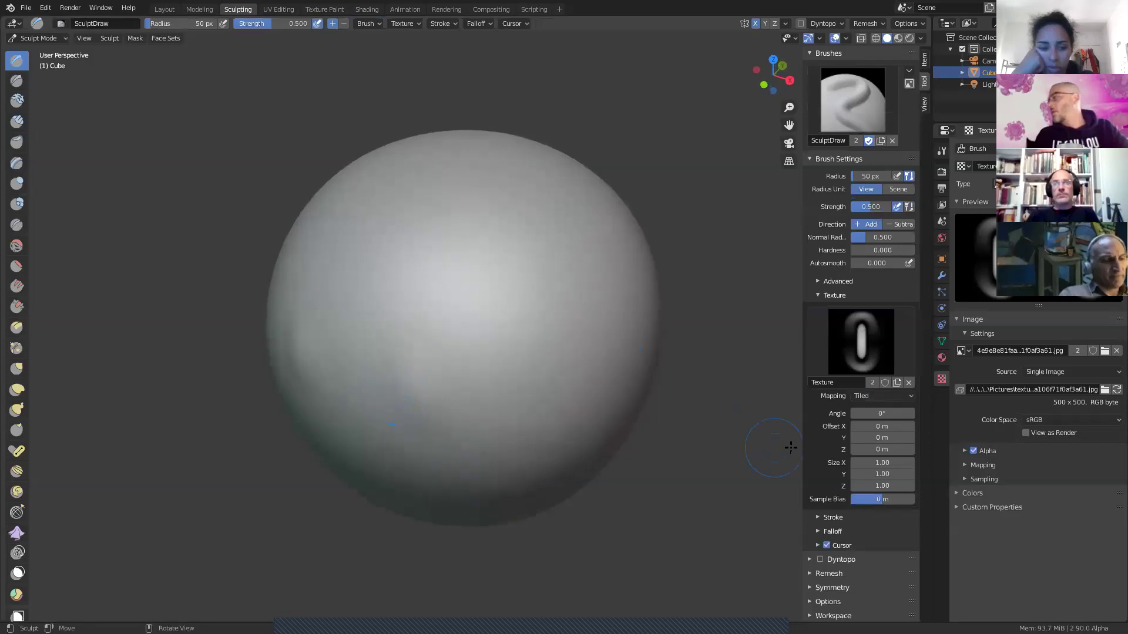
{"action": "left_click", "coordinate": [945, 276]}
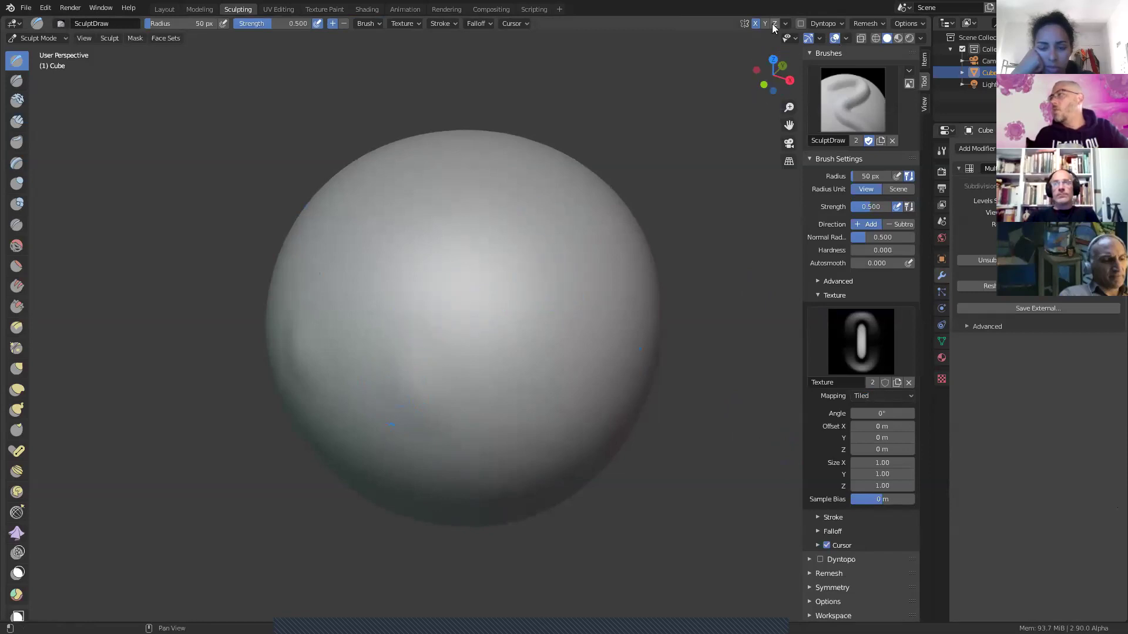
{"action": "left_click", "coordinate": [845, 39]}
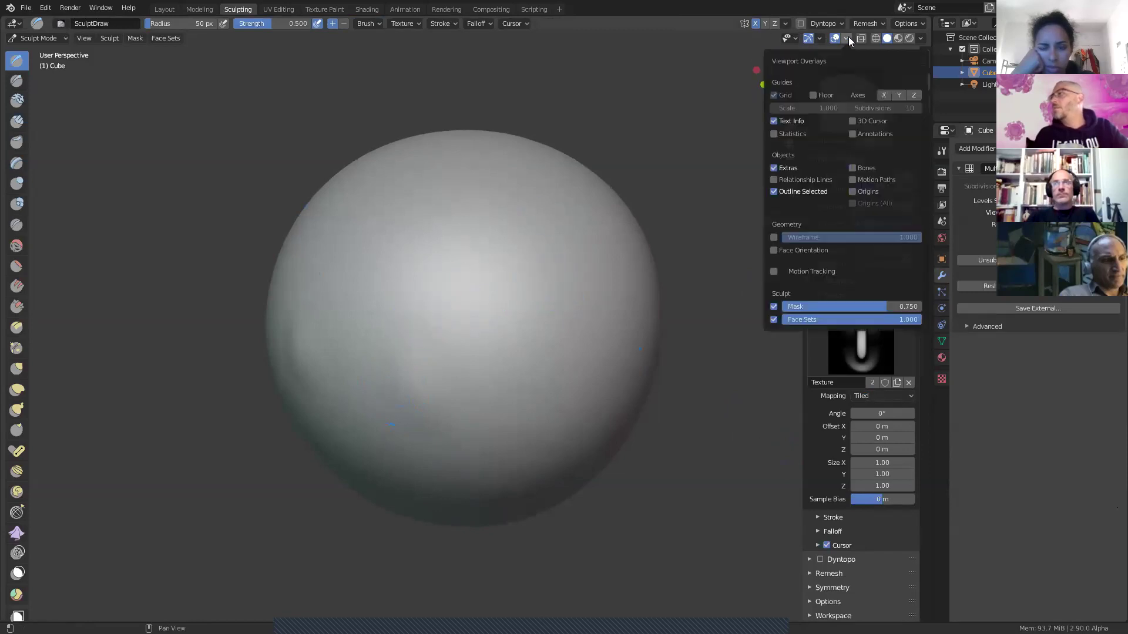
{"action": "left_click", "coordinate": [774, 237]}
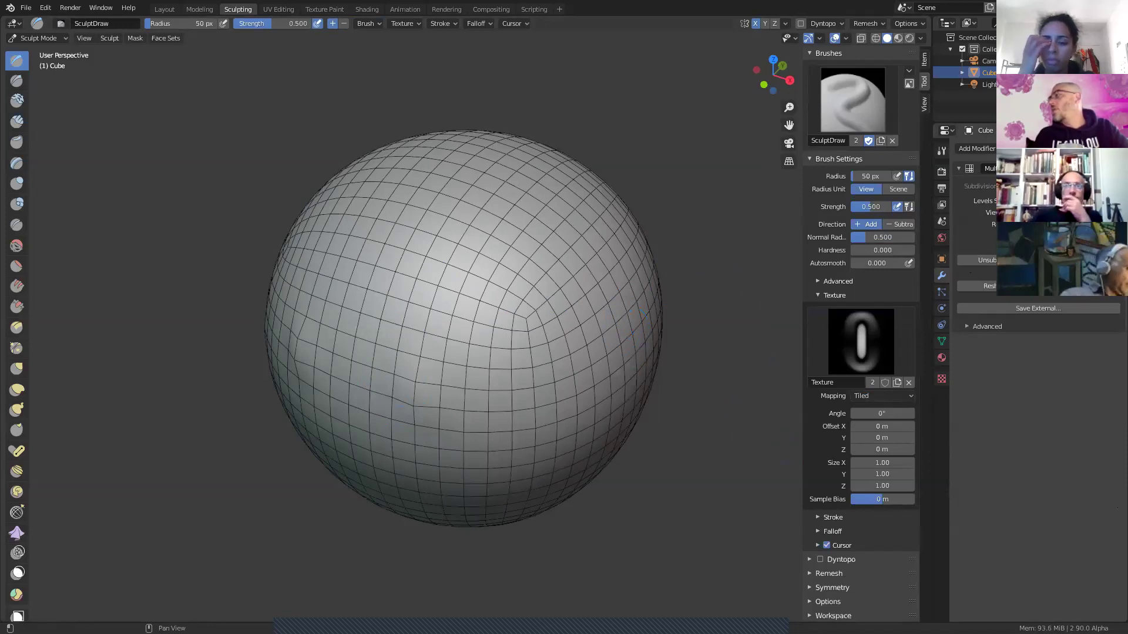
{"action": "mouse_move", "coordinate": [479, 320]}
{"action": "left_mouse_down"}
{"action": "mouse_move", "coordinate": [454, 268]}
{"action": "mouse_move", "coordinate": [432, 319]}
{"action": "left_mouse_up"}
{"action": "left_click_drag", "start_coordinate": [448, 264], "coordinate": [377, 248]}
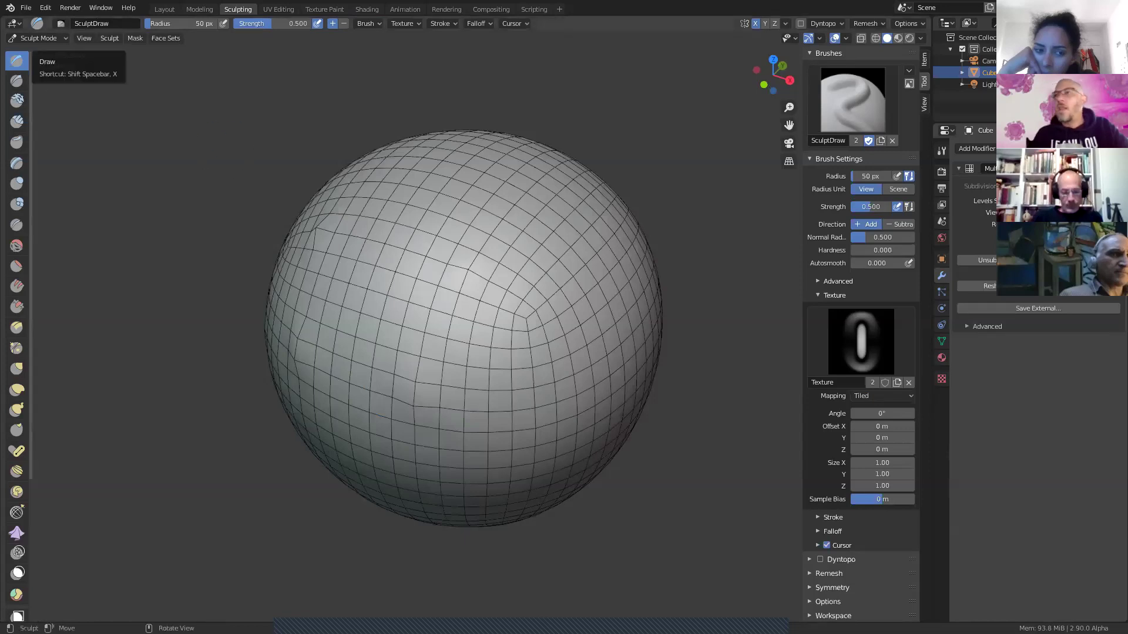
Step: Start a new General file in place of the current sphere scene
{"action": "left_click", "coordinate": [26, 7]}
{"action": "mouse_move", "coordinate": [74, 18]}
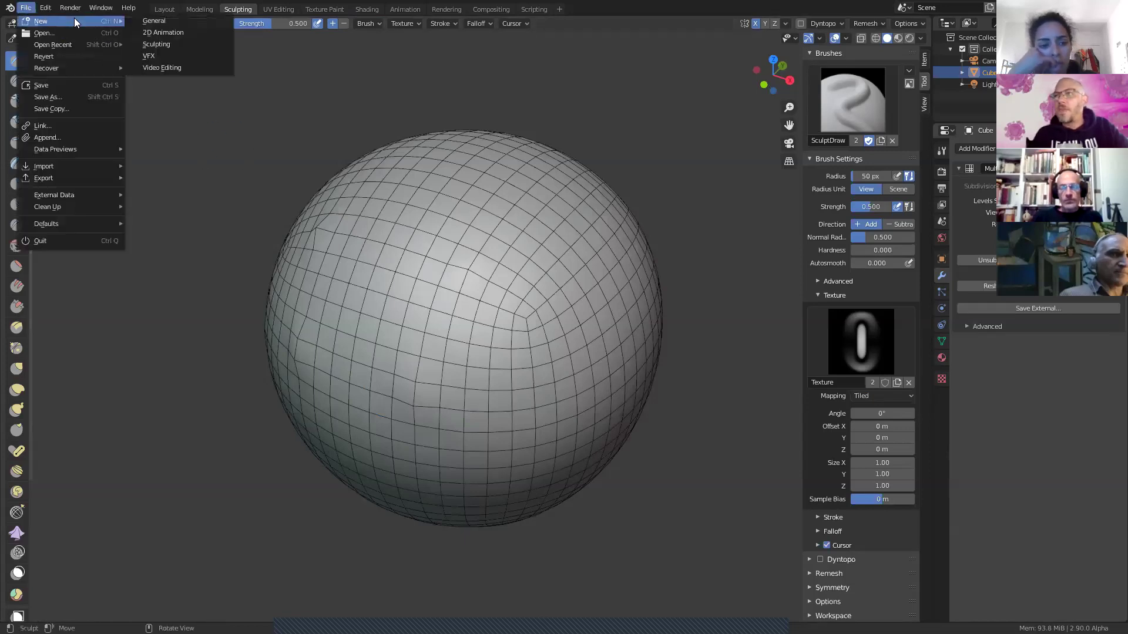
{"action": "left_click", "coordinate": [206, 18]}
{"action": "left_click", "coordinate": [593, 338]}
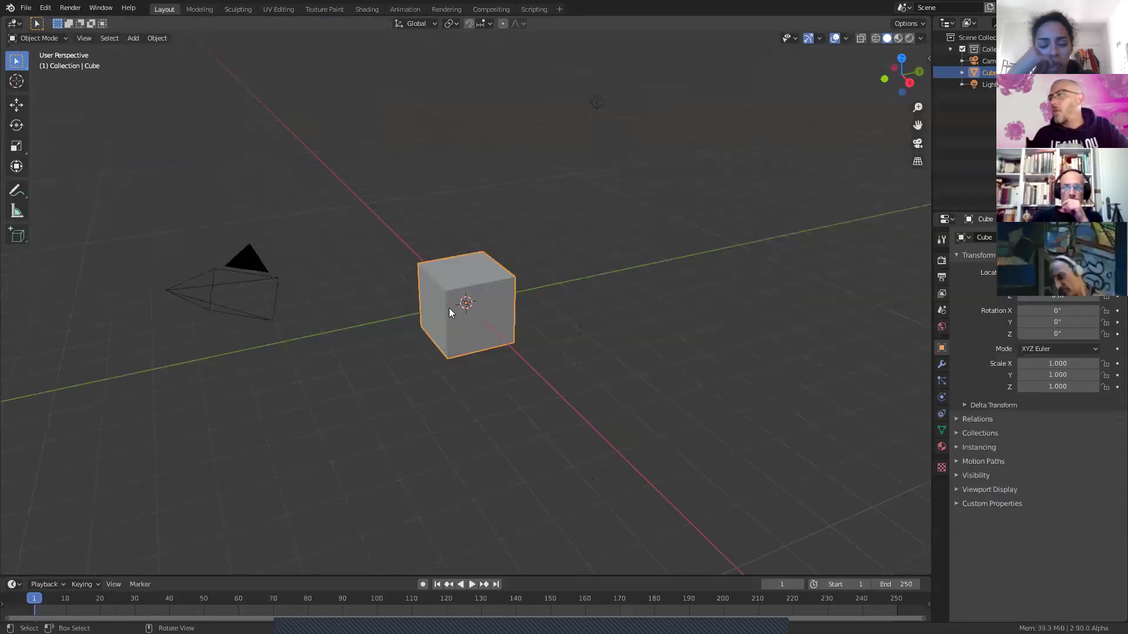
Step: Turn the default cube into a smooth-shaded sphere with a level 3 subdivision and apply the modifier
{"action": "scroll", "coordinate": [461, 334], "scroll_direction": "up", "scroll_amount": 3}
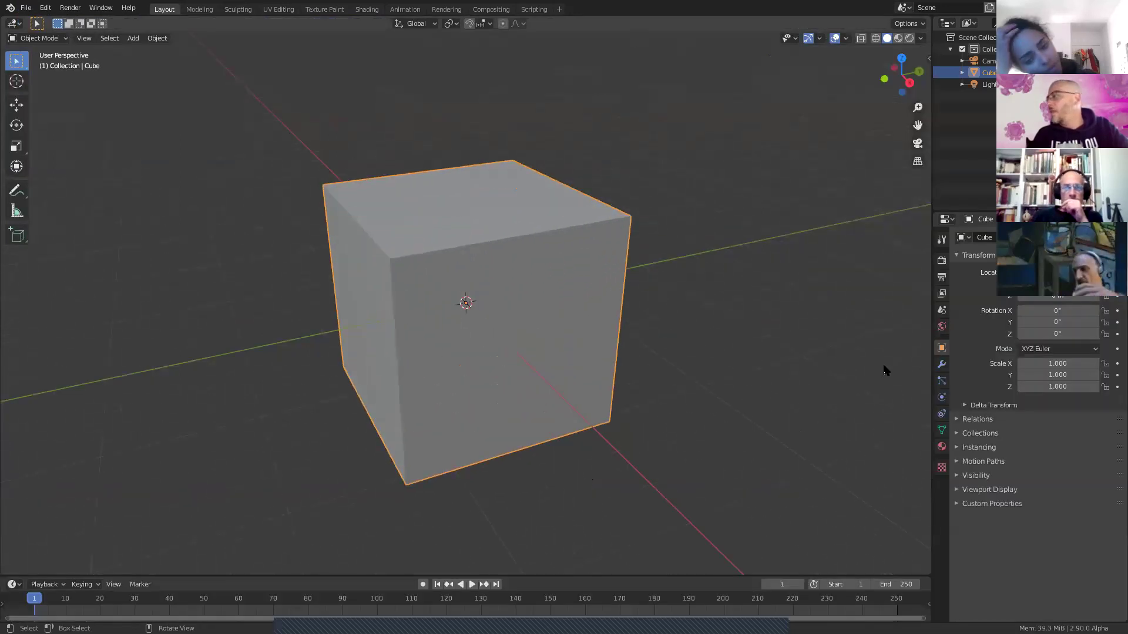
{"action": "key", "text": "ctrl+3"}
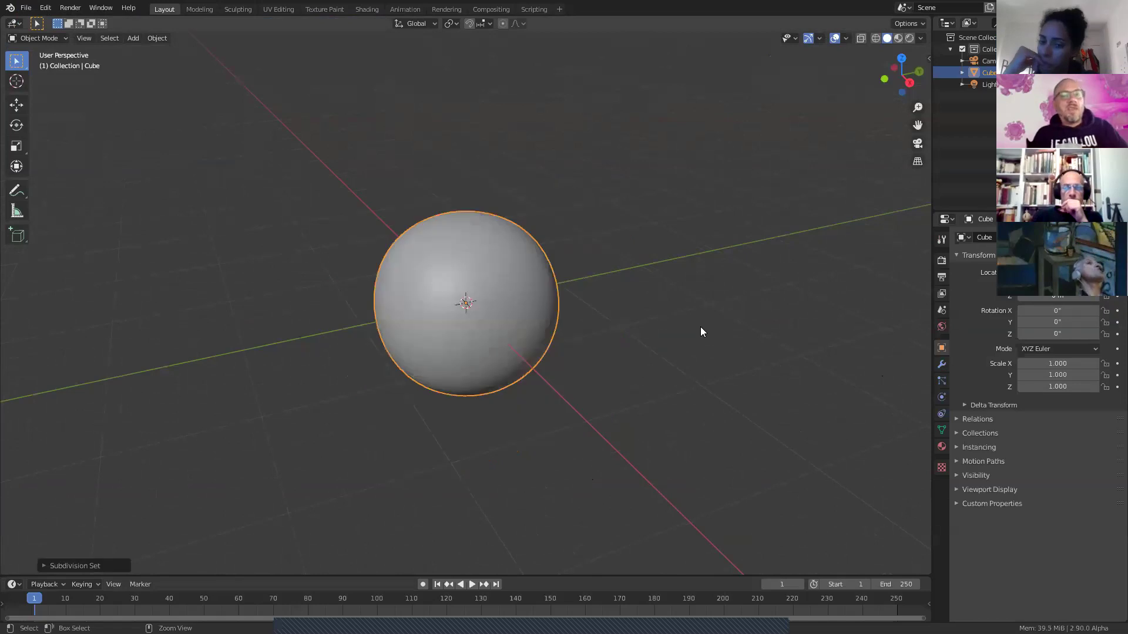
{"action": "right_click", "coordinate": [486, 295]}
{"action": "left_click", "coordinate": [486, 294]}
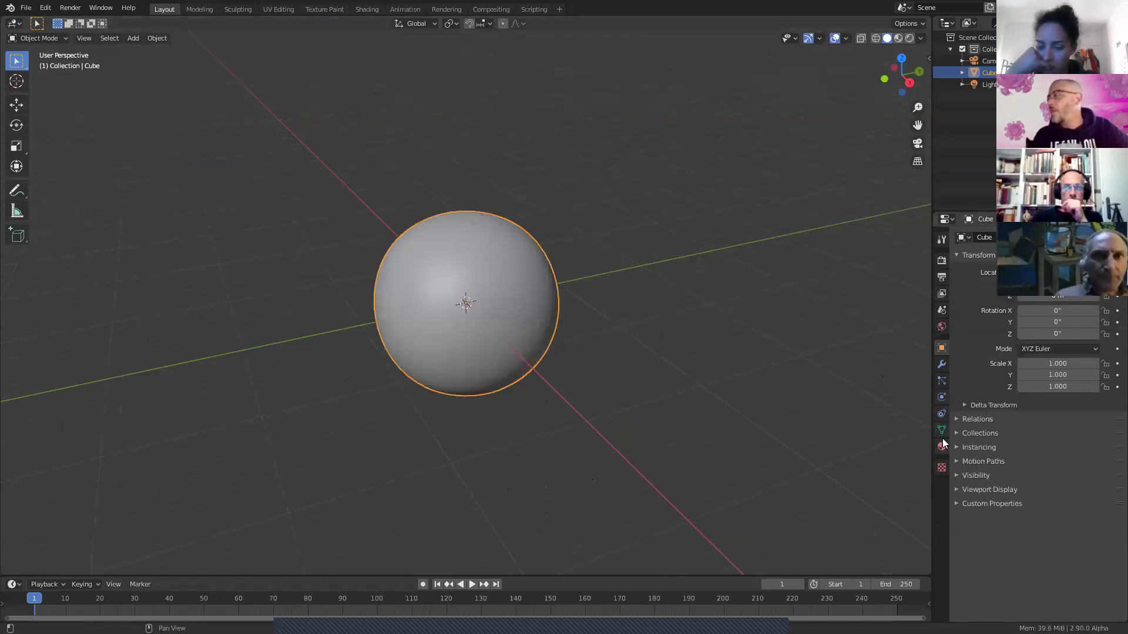
{"action": "left_click", "coordinate": [941, 364]}
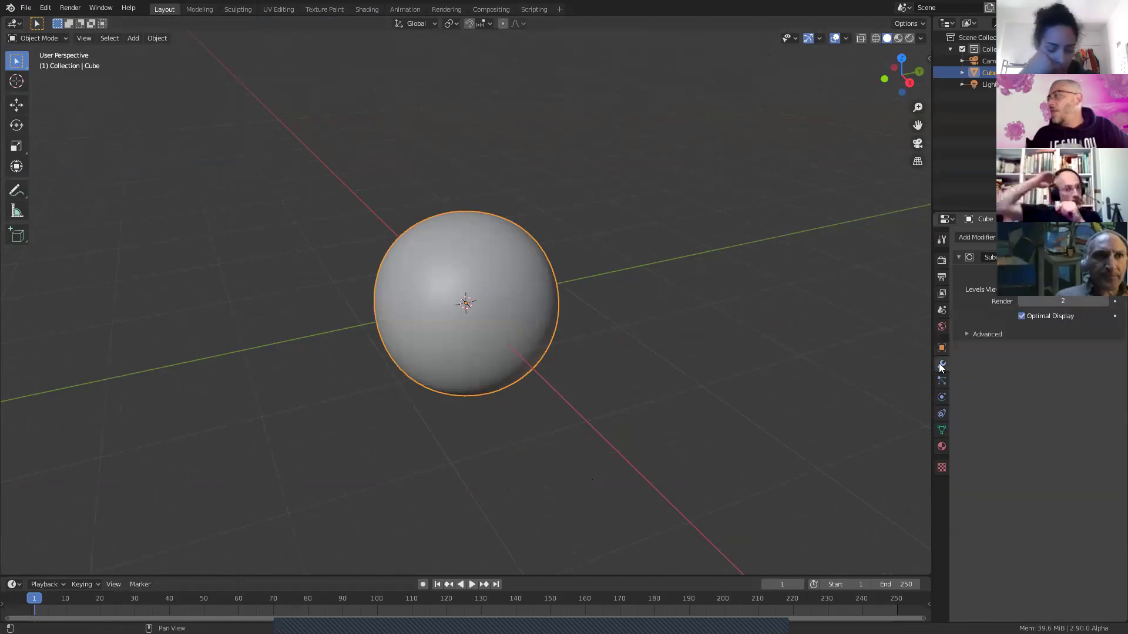
{"action": "left_click", "coordinate": [1035, 272]}
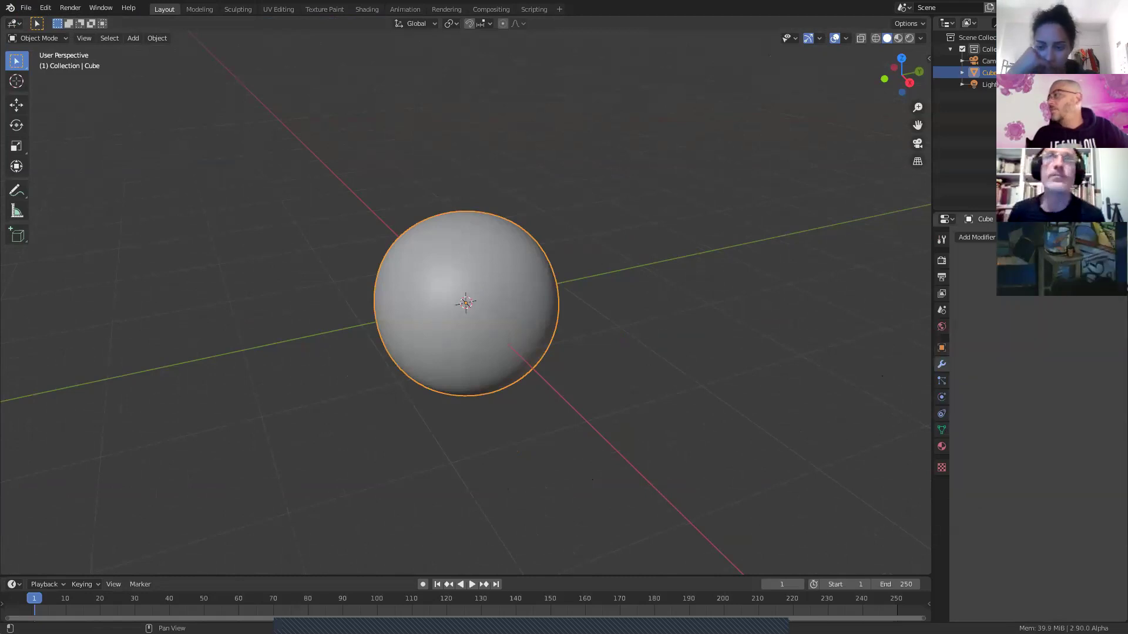
Step: Add a Multiresolution modifier to the sphere and subdivide it to level 5
{"action": "left_click", "coordinate": [989, 233]}
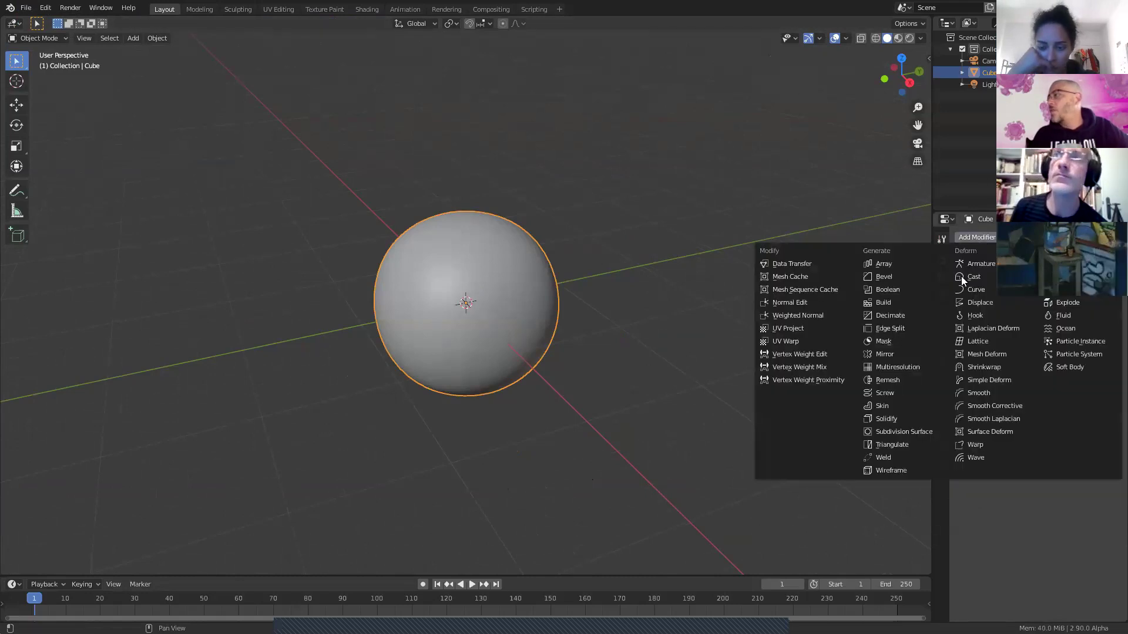
{"action": "left_click", "coordinate": [903, 362]}
{"action": "left_click", "coordinate": [1052, 349]}
{"action": "left_click", "coordinate": [1053, 350]}
{"action": "left_click", "coordinate": [1052, 350]}
{"action": "left_click", "coordinate": [1053, 349]}
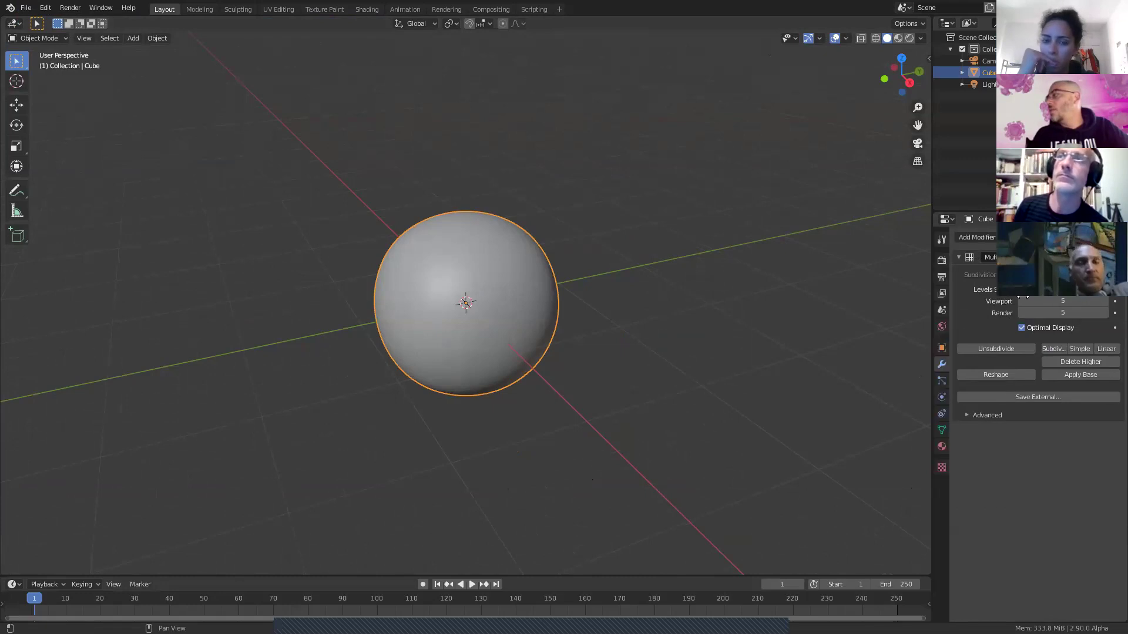
Step: Create a new brush texture and load the stitch image 4e9e8e81faa42bb93a106f71f0af3a61.jpg from the textures folder
{"action": "left_click", "coordinate": [941, 468]}
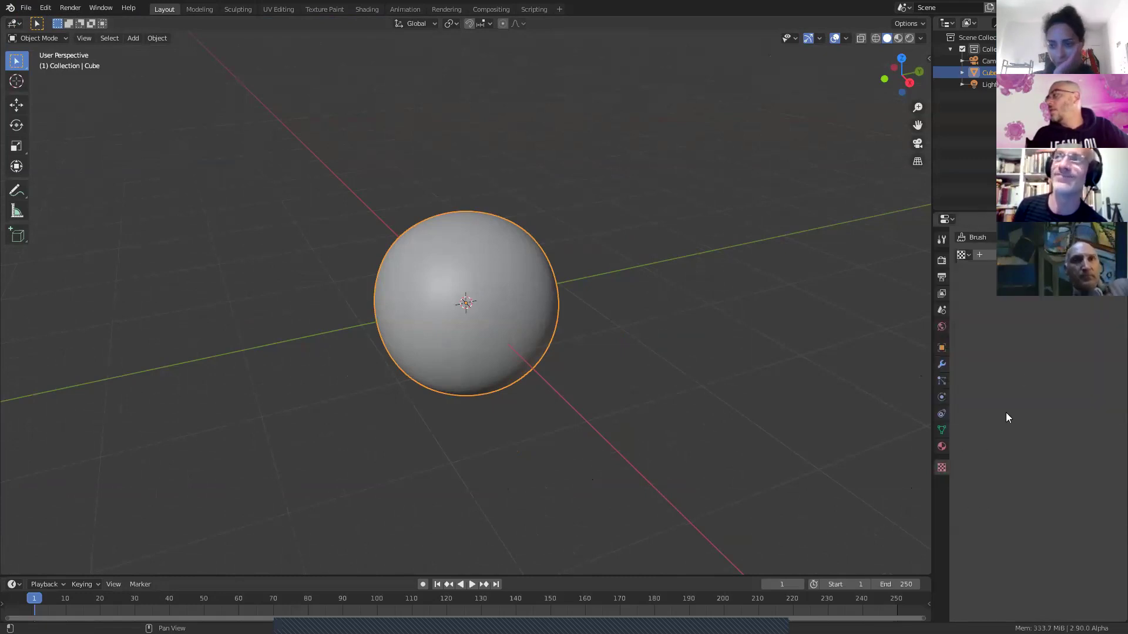
{"action": "left_click", "coordinate": [979, 255]}
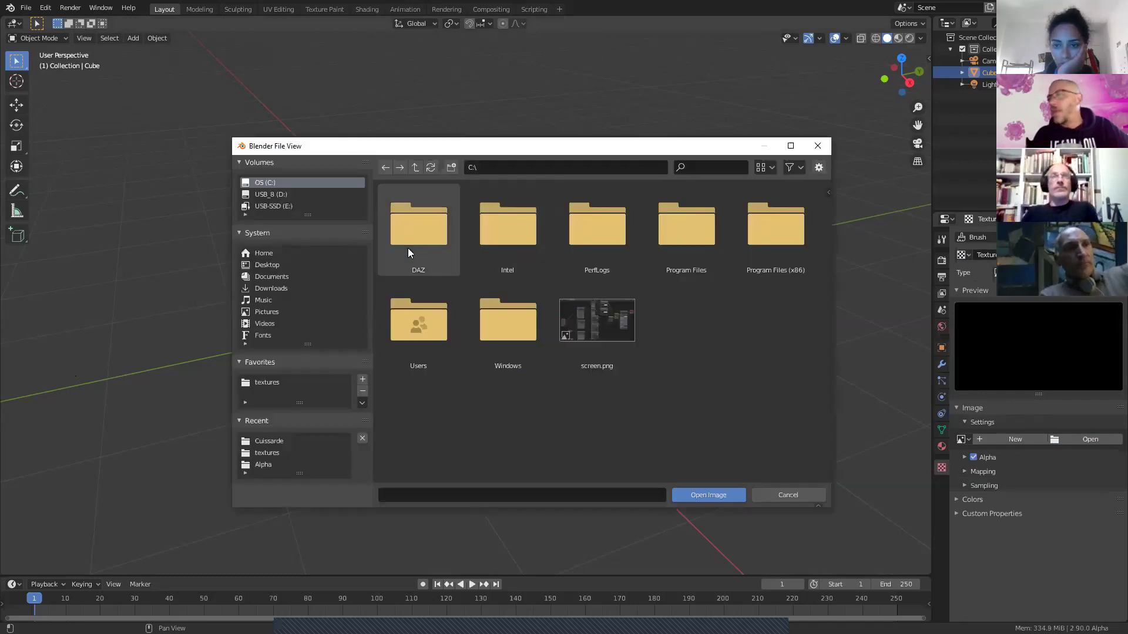
{"action": "left_click", "coordinate": [272, 382]}
{"action": "double_click", "coordinate": [767, 409]}
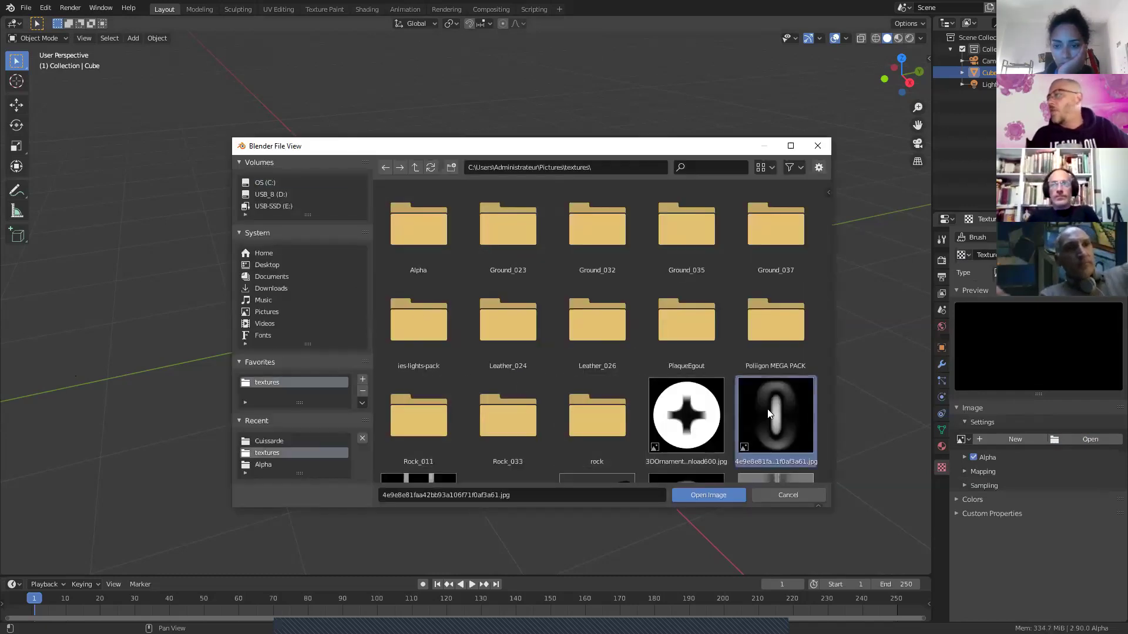
Step: Switch to the Sculpting workspace, try an untextured Draw stroke on the sphere, and undo it
{"action": "left_click", "coordinate": [942, 240]}
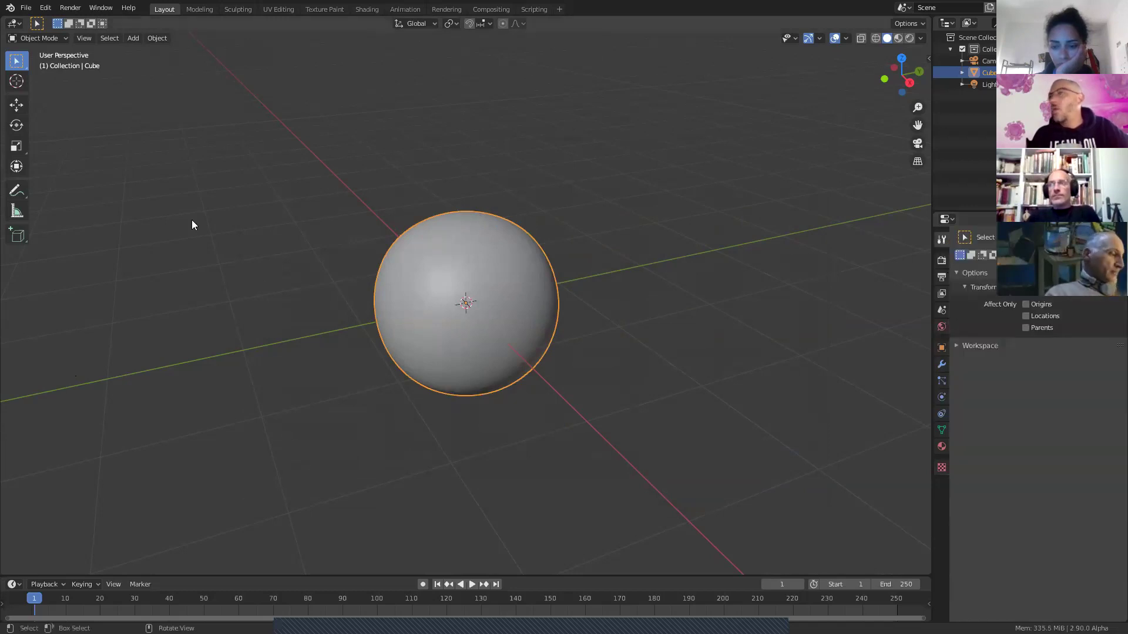
{"action": "left_click", "coordinate": [238, 9]}
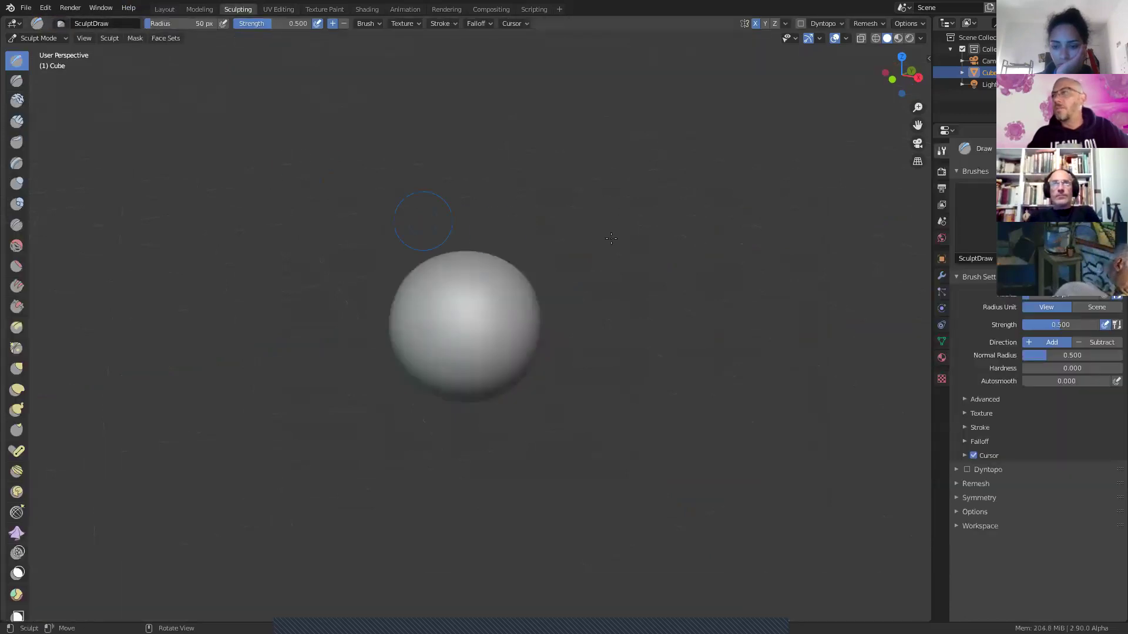
{"action": "mouse_move", "coordinate": [488, 297]}
{"action": "left_mouse_down"}
{"action": "mouse_move", "coordinate": [460, 344]}
{"action": "mouse_move", "coordinate": [478, 307]}
{"action": "mouse_move", "coordinate": [470, 330]}
{"action": "left_mouse_up"}
{"action": "key", "text": "ctrl+z"}
{"action": "key", "text": "ctrl+z"}
{"action": "key", "text": "ctrl+z"}
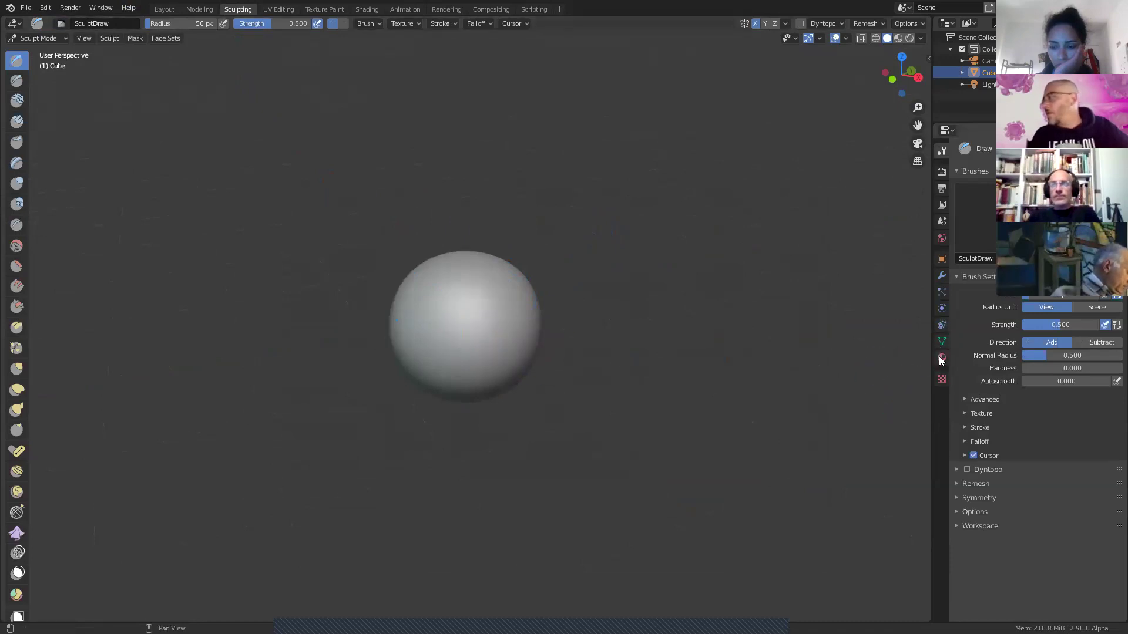
Step: Assign the stitch image texture named Texture to the SculptDraw brush
{"action": "left_click", "coordinate": [941, 276]}
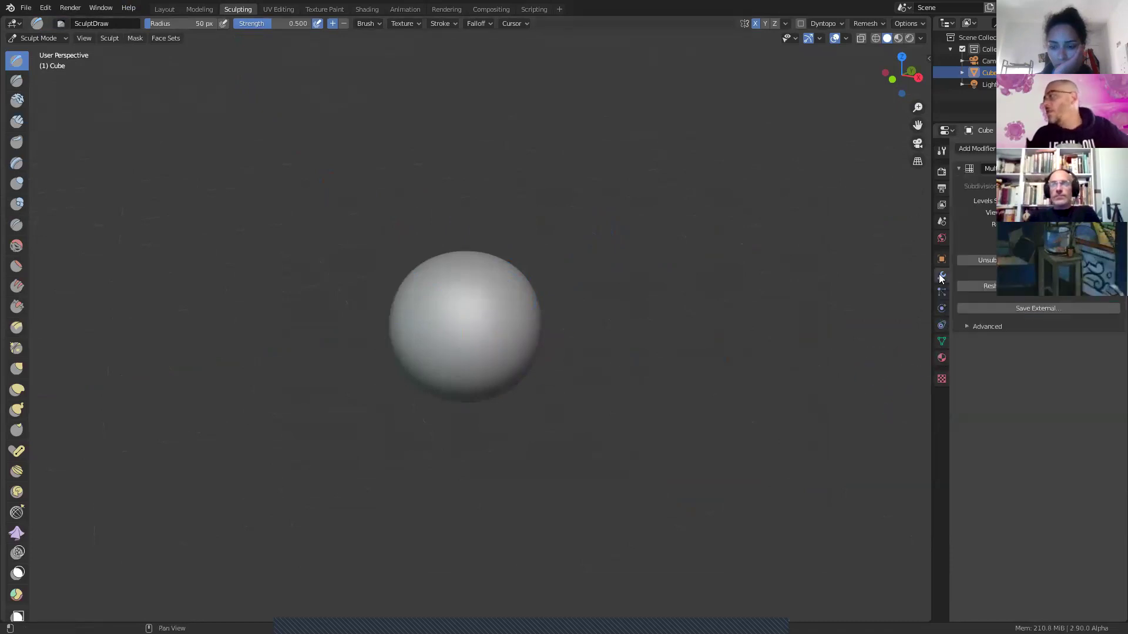
{"action": "left_click", "coordinate": [941, 151]}
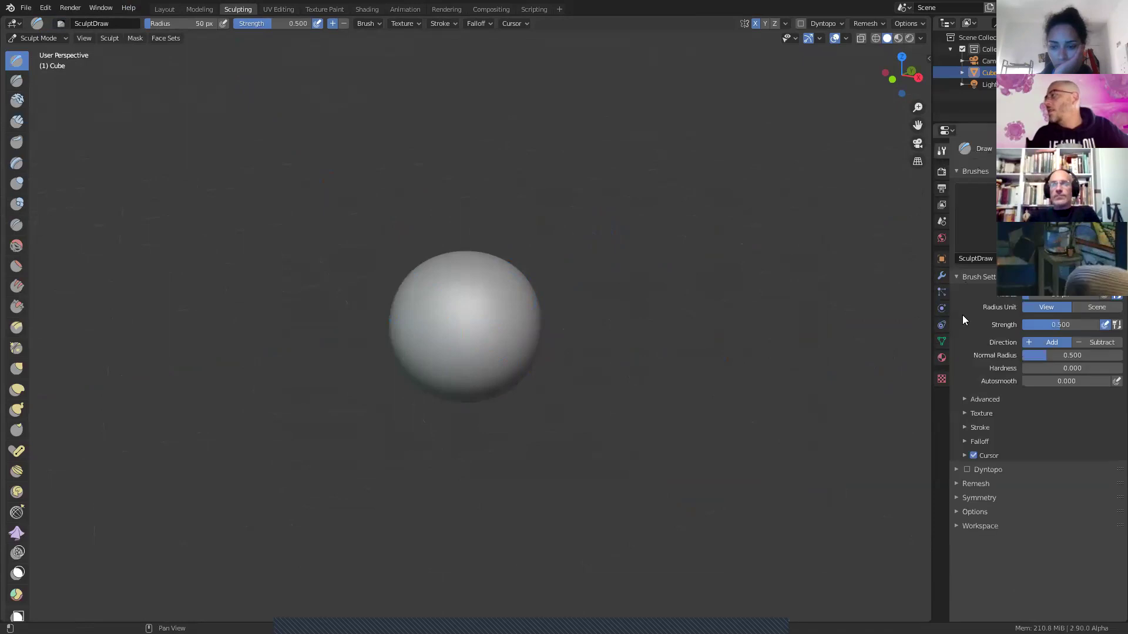
{"action": "left_click", "coordinate": [966, 413]}
{"action": "left_click", "coordinate": [1038, 460]}
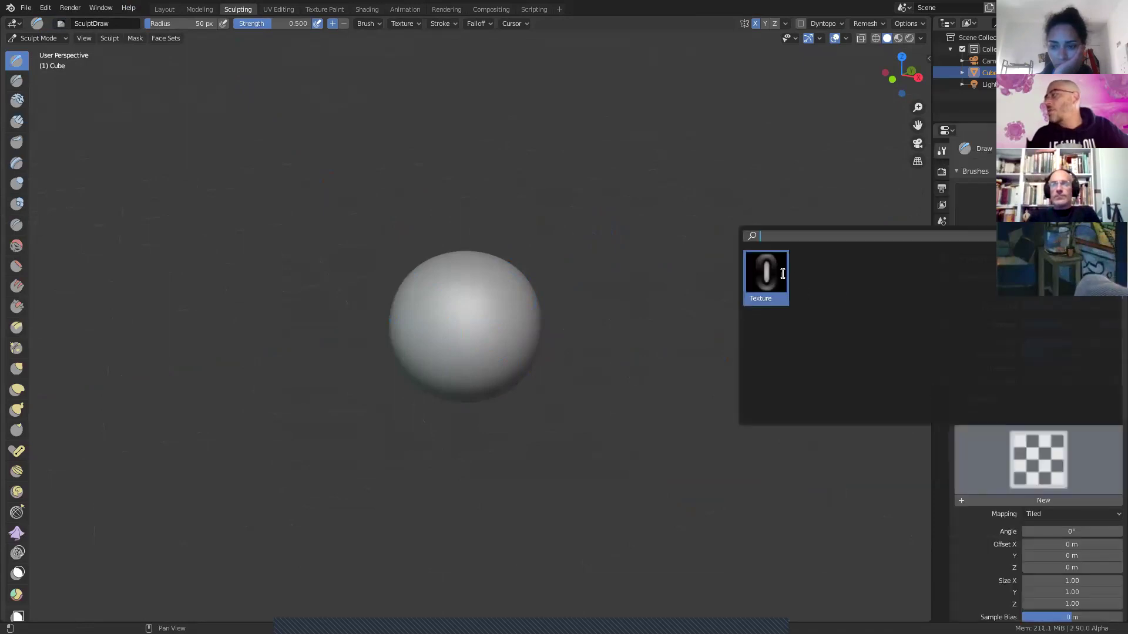
{"action": "left_click", "coordinate": [782, 274]}
Step: Try a short stroke on the sphere with the stitch texture and undo it
{"action": "mouse_move", "coordinate": [465, 323]}
{"action": "left_mouse_down"}
{"action": "mouse_move", "coordinate": [445, 363]}
{"action": "mouse_move", "coordinate": [493, 304]}
{"action": "mouse_move", "coordinate": [500, 321]}
{"action": "left_mouse_up"}
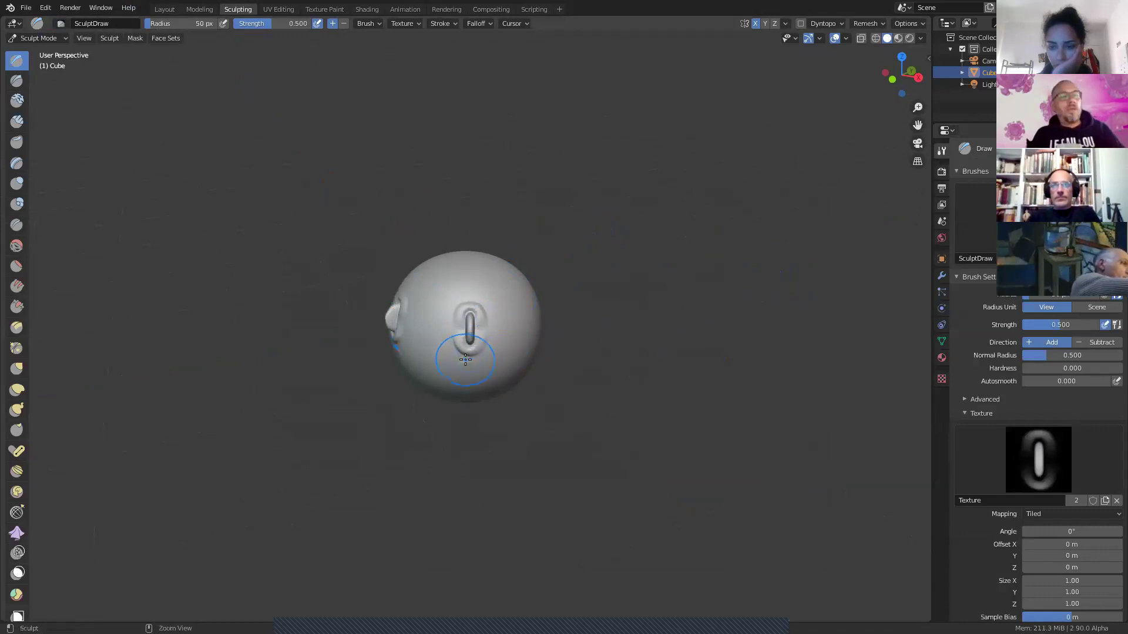
{"action": "key", "text": "ctrl+z"}
{"action": "scroll", "coordinate": [491, 355], "scroll_direction": "up", "scroll_amount": 3}
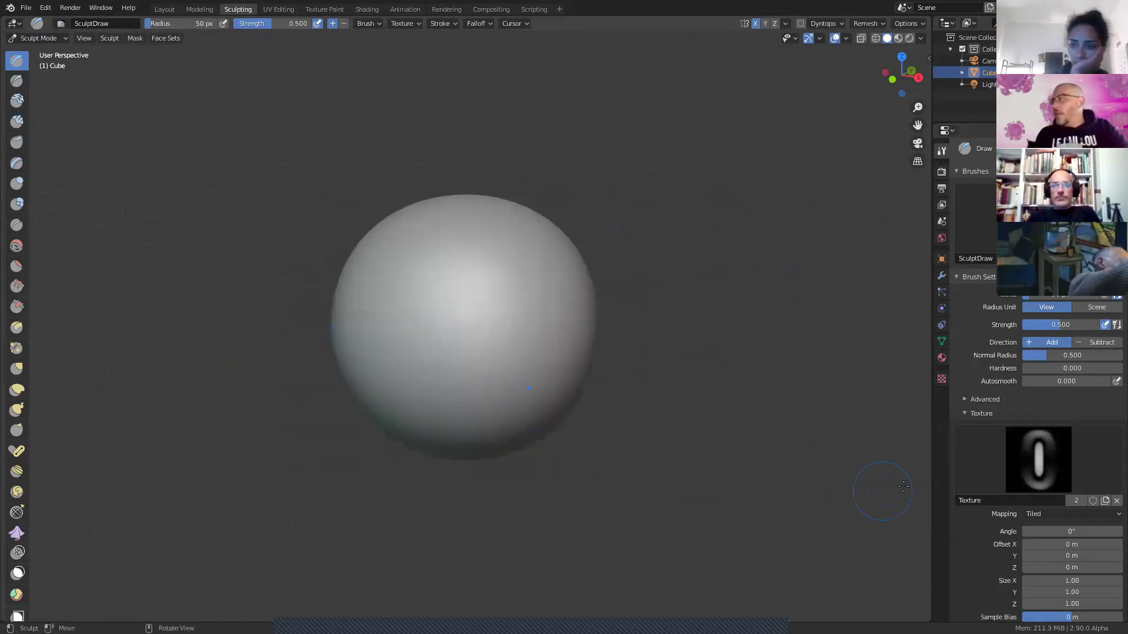
Step: Test longer stitch strokes with Tiled mapping on two sides of the sphere and undo them all
{"action": "scroll", "coordinate": [970, 414], "scroll_direction": "down", "scroll_amount": 5}
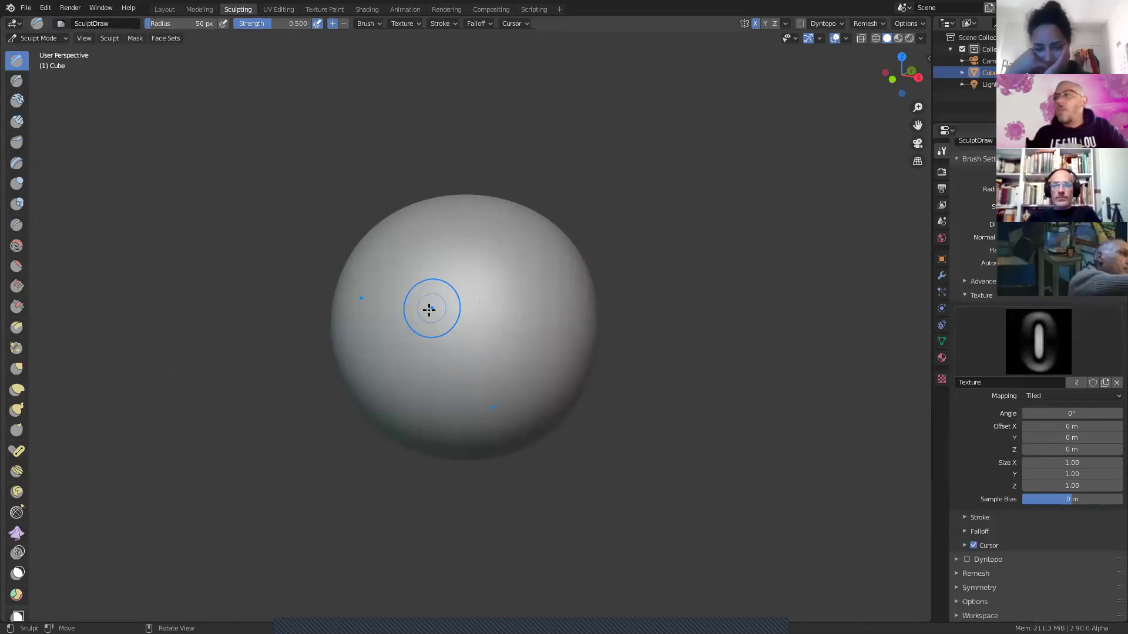
{"action": "mouse_move", "coordinate": [433, 322]}
{"action": "left_mouse_down"}
{"action": "mouse_move", "coordinate": [440, 355]}
{"action": "mouse_move", "coordinate": [472, 376]}
{"action": "mouse_move", "coordinate": [491, 292]}
{"action": "mouse_move", "coordinate": [562, 335]}
{"action": "mouse_move", "coordinate": [581, 327]}
{"action": "left_mouse_up"}
{"action": "middle_click_drag", "start_coordinate": [580, 340], "coordinate": [491, 347]}
{"action": "scroll", "coordinate": [490, 348], "scroll_direction": "up", "scroll_amount": 1}
{"action": "mouse_move", "coordinate": [461, 353]}
{"action": "left_mouse_down"}
{"action": "mouse_move", "coordinate": [453, 377]}
{"action": "mouse_move", "coordinate": [519, 391]}
{"action": "mouse_move", "coordinate": [527, 352]}
{"action": "mouse_move", "coordinate": [452, 317]}
{"action": "left_mouse_up"}
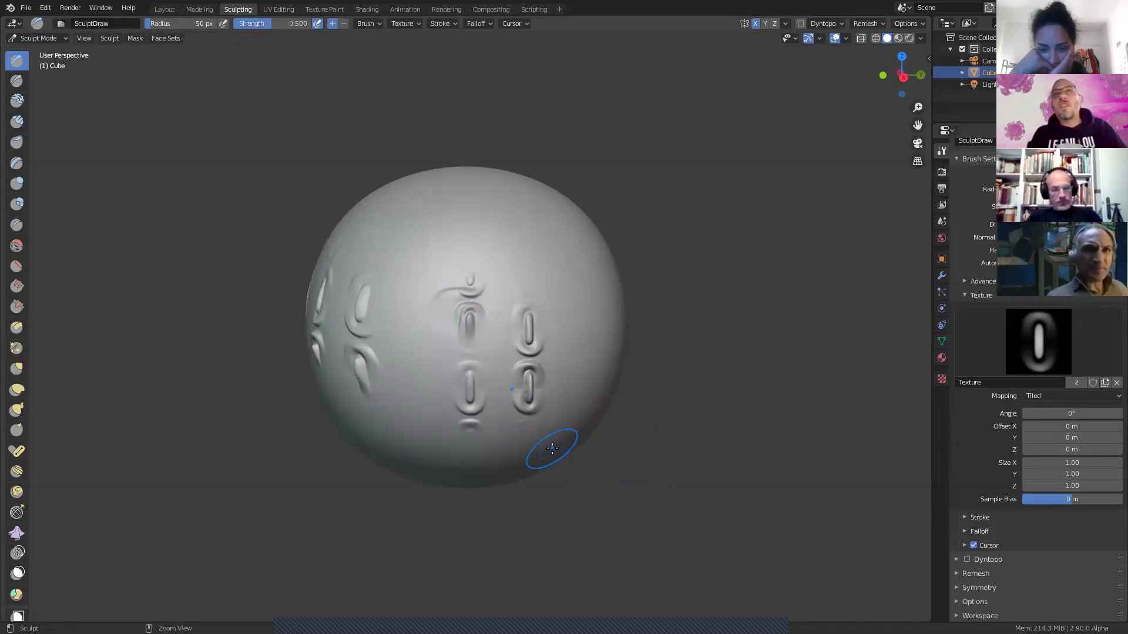
{"action": "key", "text": "ctrl+z"}
{"action": "key", "text": "ctrl+z"}
{"action": "key", "text": "ctrl+z"}
{"action": "key", "text": "ctrl+z"}
{"action": "key", "text": "ctrl+z"}
{"action": "key", "text": "ctrl+z"}
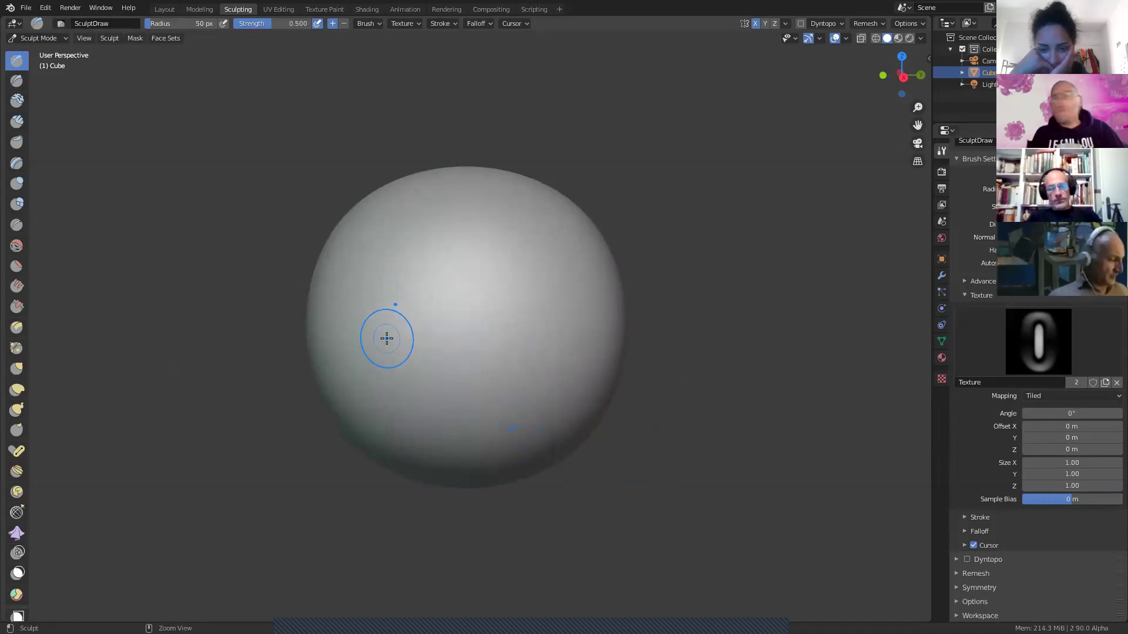
Step: Sculpt over a wide area of the sphere to try the tiled stitch pattern, and undo the strokes
{"action": "mouse_move", "coordinate": [410, 261]}
{"action": "left_mouse_down"}
{"action": "mouse_move", "coordinate": [398, 297]}
{"action": "mouse_move", "coordinate": [470, 382]}
{"action": "mouse_move", "coordinate": [454, 282]}
{"action": "left_mouse_up"}
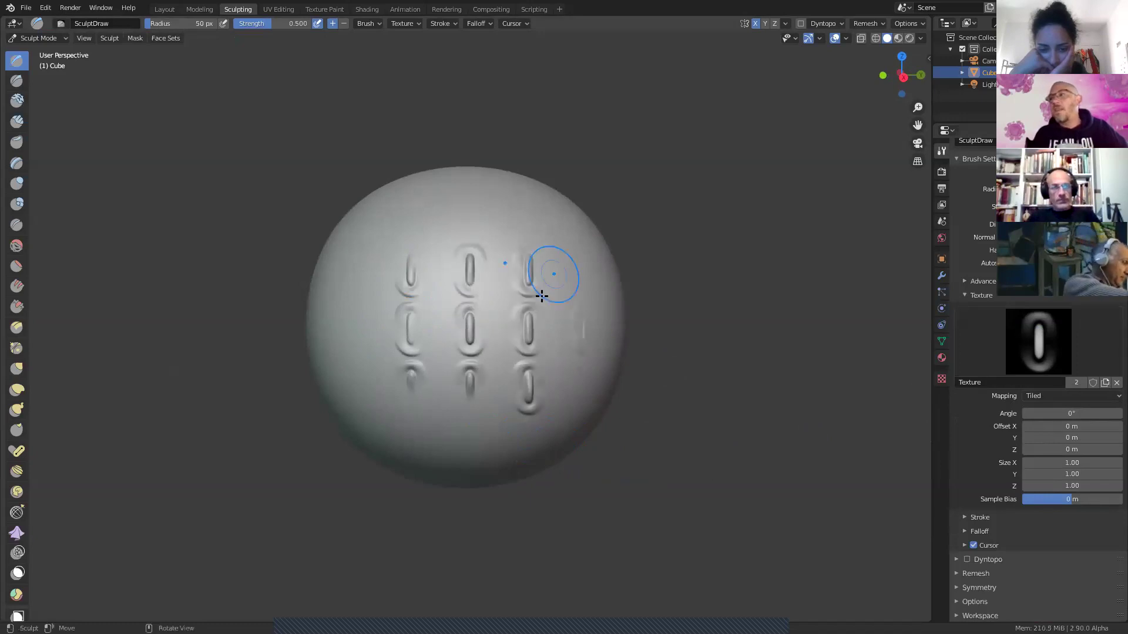
{"action": "left_click_drag", "start_coordinate": [358, 262], "coordinate": [364, 390]}
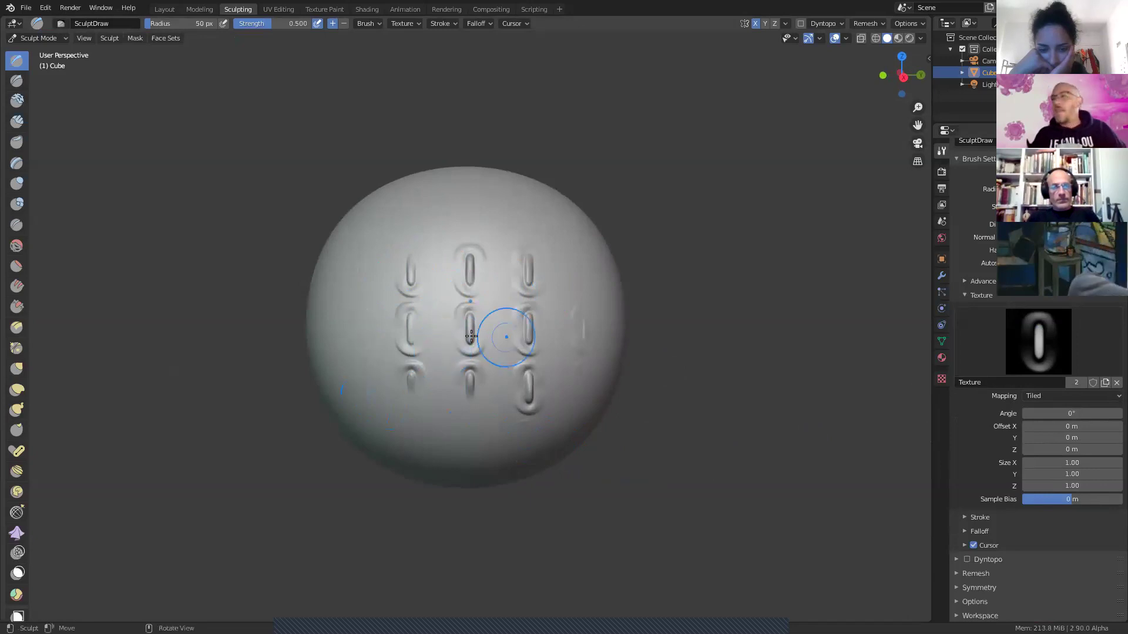
{"action": "mouse_move", "coordinate": [470, 334]}
{"action": "middle_mouse_down"}
{"action": "mouse_move", "coordinate": [503, 353]}
{"action": "mouse_move", "coordinate": [485, 338]}
{"action": "middle_mouse_up"}
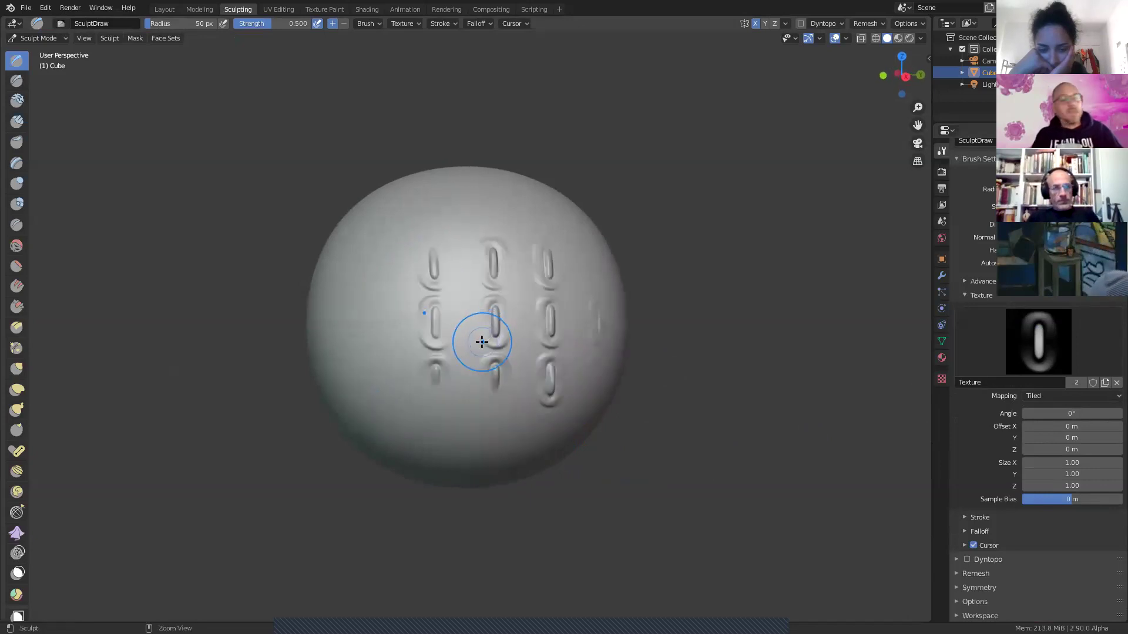
{"action": "key", "text": "ctrl+z"}
{"action": "key", "text": "ctrl+z"}
{"action": "key", "text": "ctrl+z"}
{"action": "key", "text": "ctrl+z"}
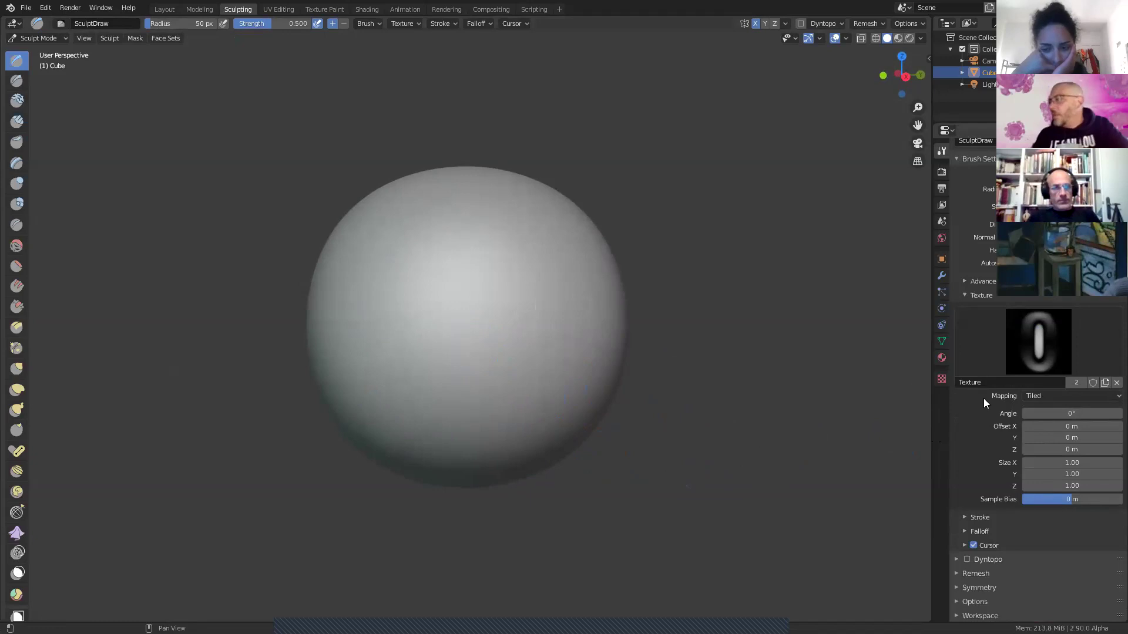
Step: Display the brush's Stroke settings, try vertical tiled stitch strokes around the sphere, and undo them
{"action": "left_click", "coordinate": [978, 518]}
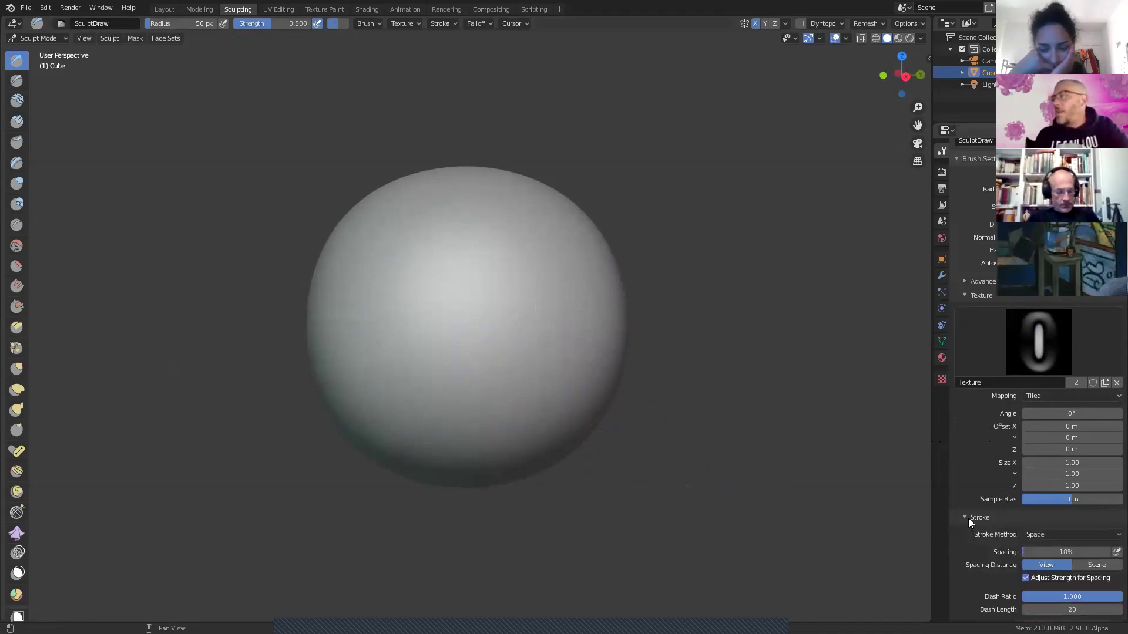
{"action": "scroll", "coordinate": [963, 459], "scroll_direction": "down", "scroll_amount": 4}
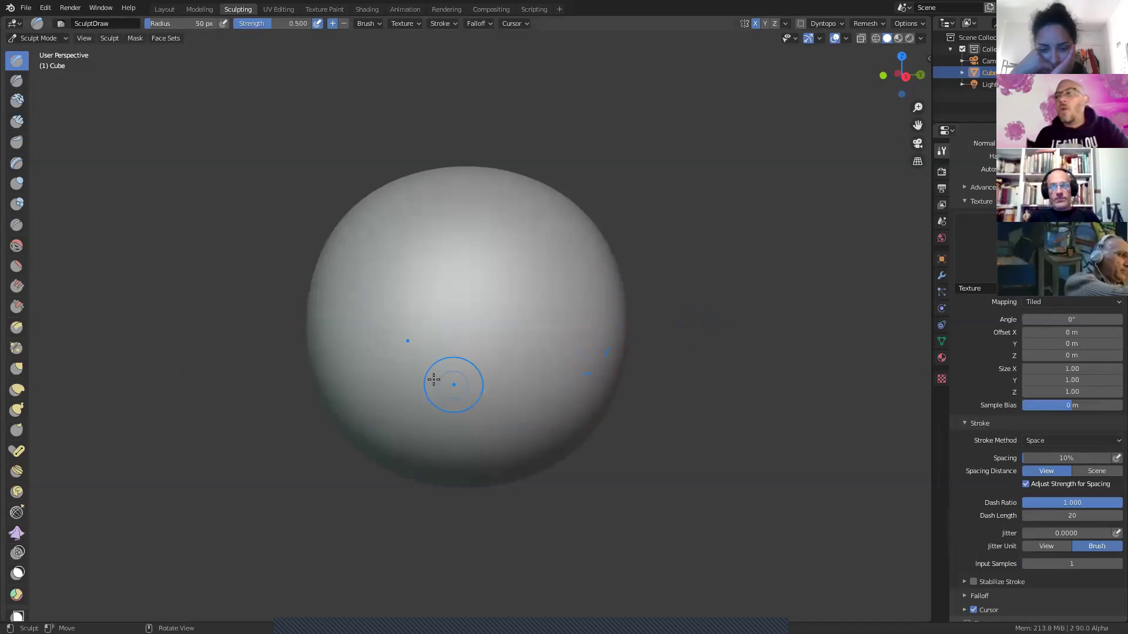
{"action": "left_click_drag", "start_coordinate": [414, 303], "coordinate": [413, 352]}
{"action": "left_click_drag", "start_coordinate": [470, 375], "coordinate": [470, 296]}
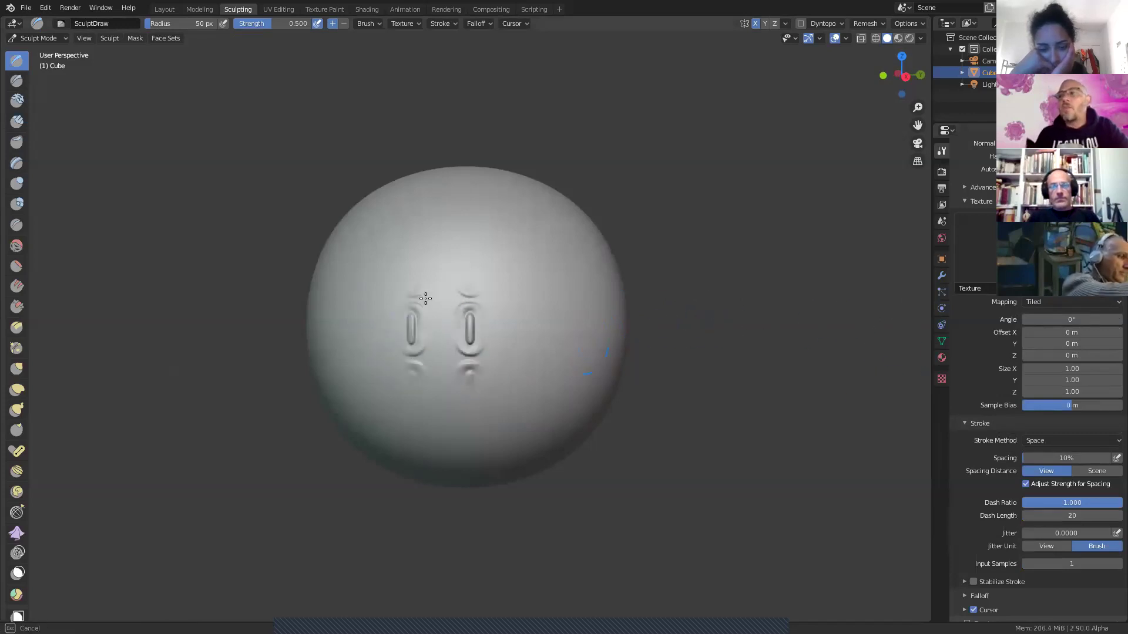
{"action": "middle_click_drag", "start_coordinate": [448, 373], "coordinate": [507, 371]}
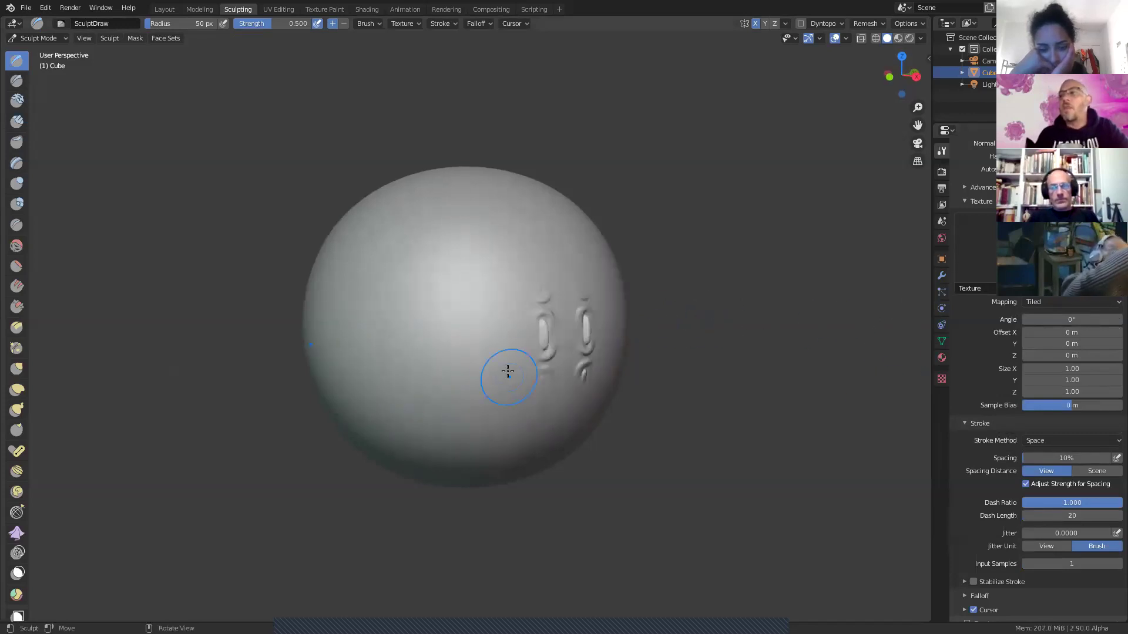
{"action": "mouse_move", "coordinate": [499, 304]}
{"action": "left_mouse_down"}
{"action": "mouse_move", "coordinate": [496, 387]}
{"action": "mouse_move", "coordinate": [425, 373]}
{"action": "mouse_move", "coordinate": [531, 373]}
{"action": "mouse_move", "coordinate": [512, 385]}
{"action": "left_mouse_up"}
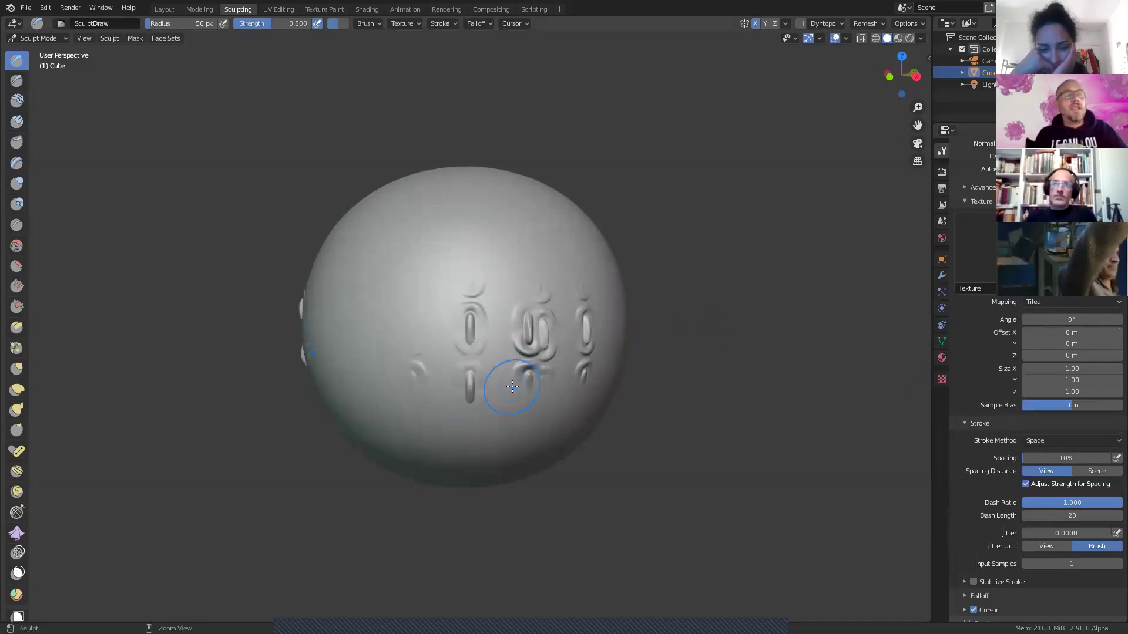
{"action": "key", "text": "ctrl+z"}
{"action": "key", "text": "ctrl+z"}
{"action": "key", "text": "ctrl+z"}
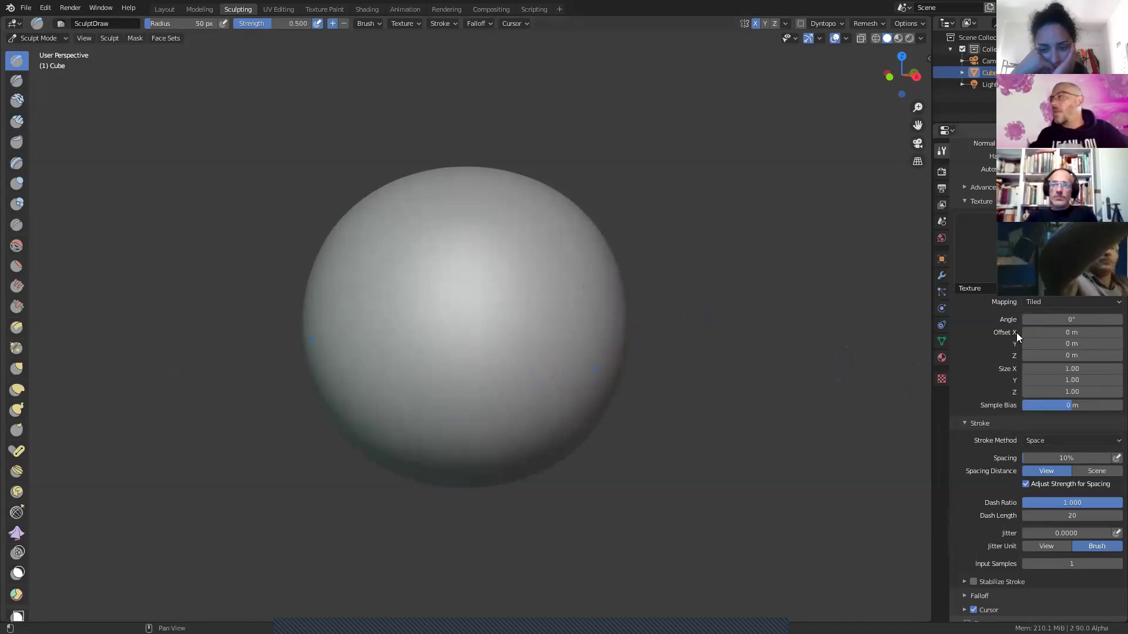
Step: Try Stencil mapping for the brush texture, and set the mapping to View Plane
{"action": "left_click", "coordinate": [1046, 302]}
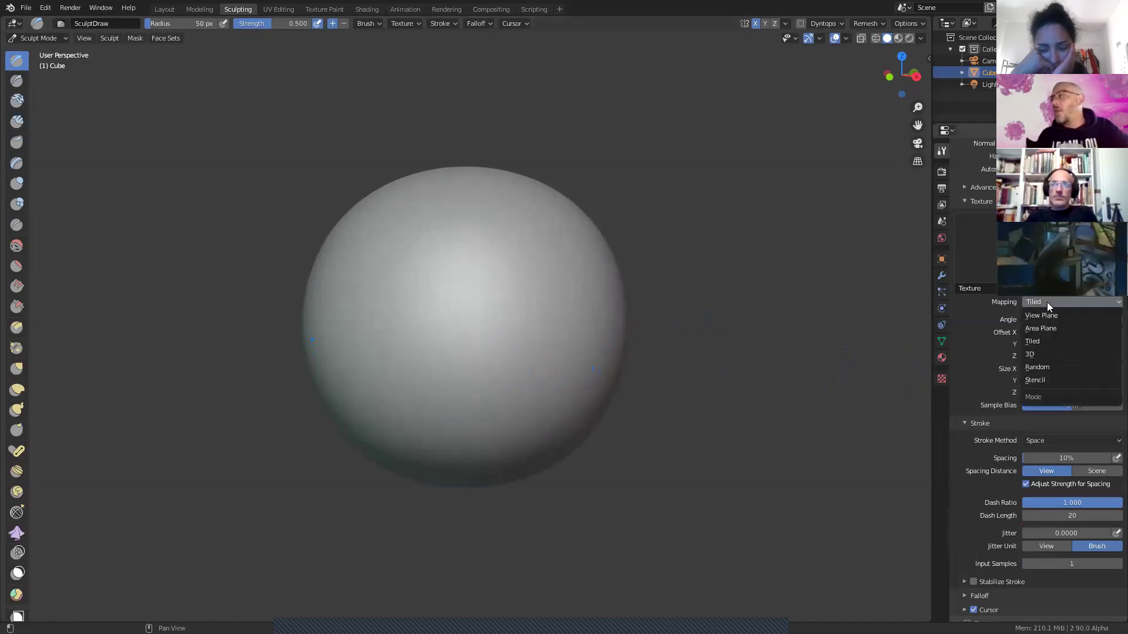
{"action": "left_click", "coordinate": [1068, 381]}
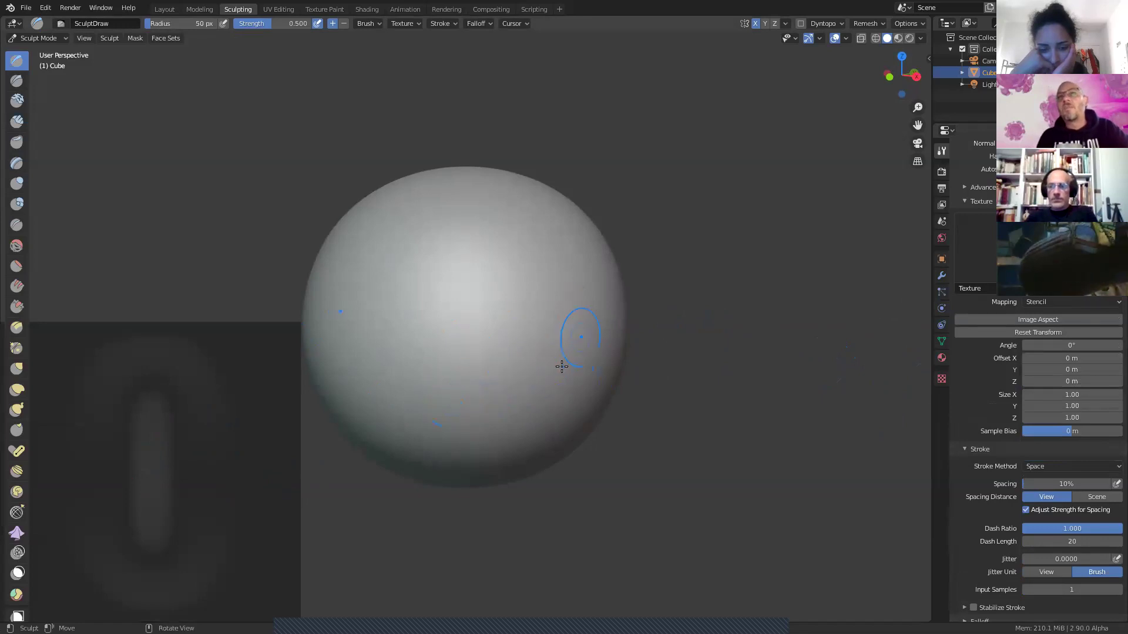
{"action": "left_click", "coordinate": [1057, 302]}
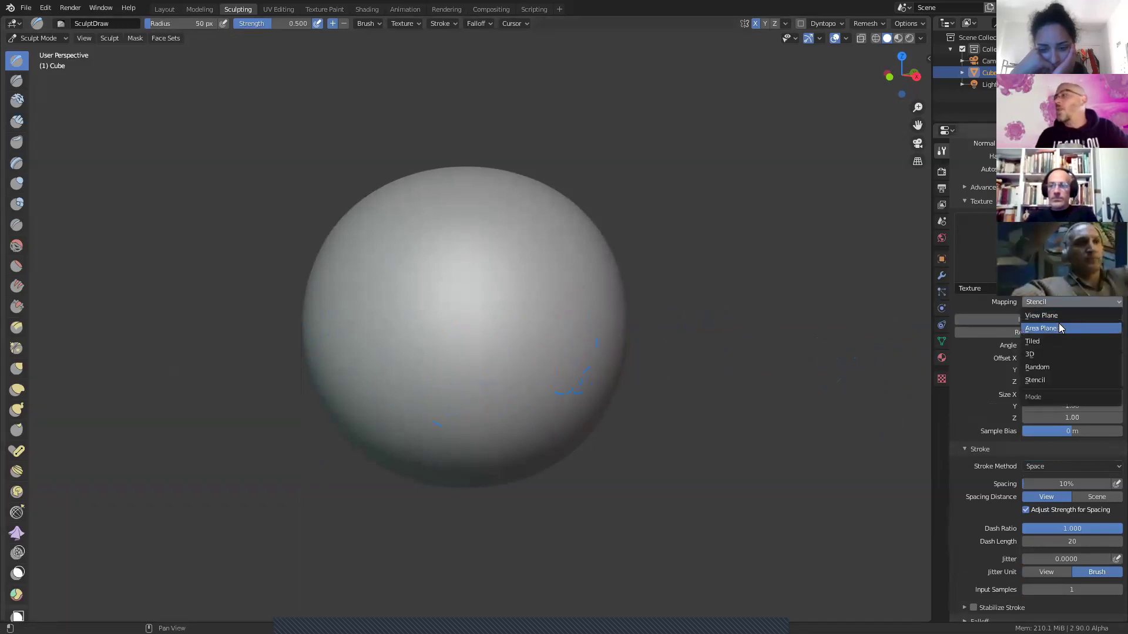
{"action": "left_click", "coordinate": [1049, 319]}
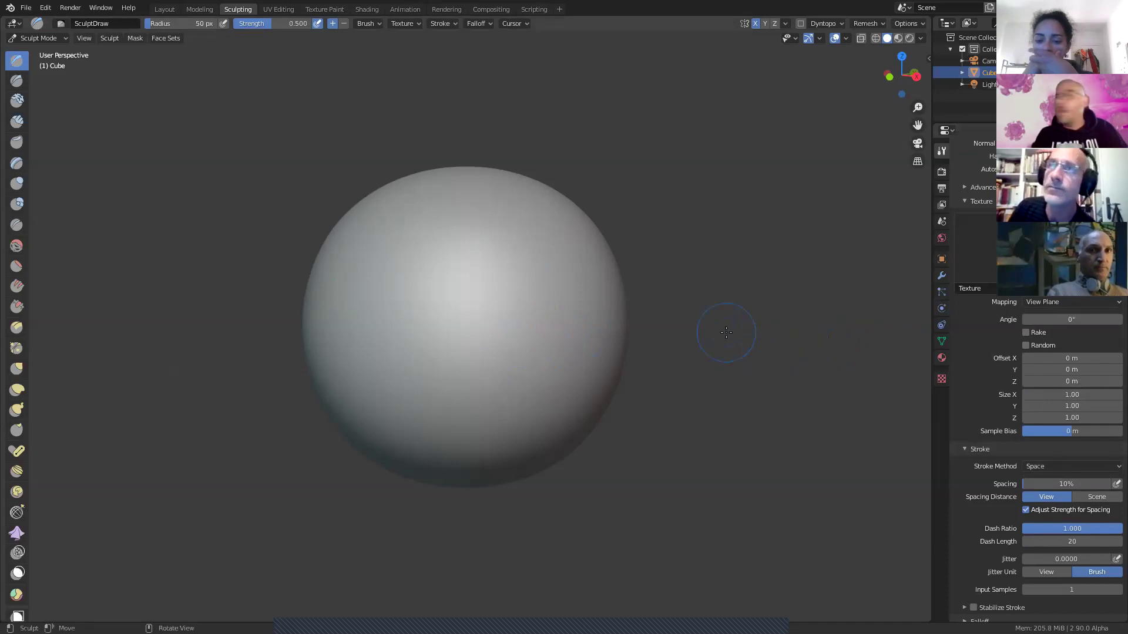
Step: Try short stitch strokes on the sphere with View Plane mapping, undo them, and keep View Plane as the texture mapping
{"action": "mouse_move", "coordinate": [529, 284]}
{"action": "left_mouse_down"}
{"action": "mouse_move", "coordinate": [518, 336]}
{"action": "mouse_move", "coordinate": [406, 287]}
{"action": "left_mouse_up"}
{"action": "left_click_drag", "start_coordinate": [465, 243], "coordinate": [441, 232]}
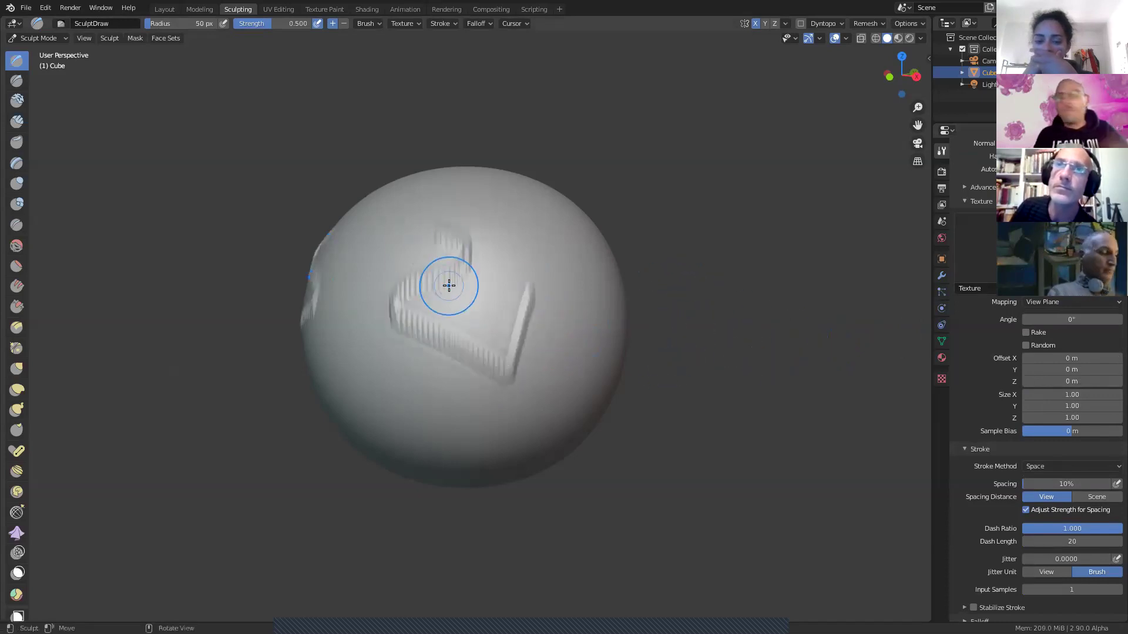
{"action": "key", "text": "ctrl+z"}
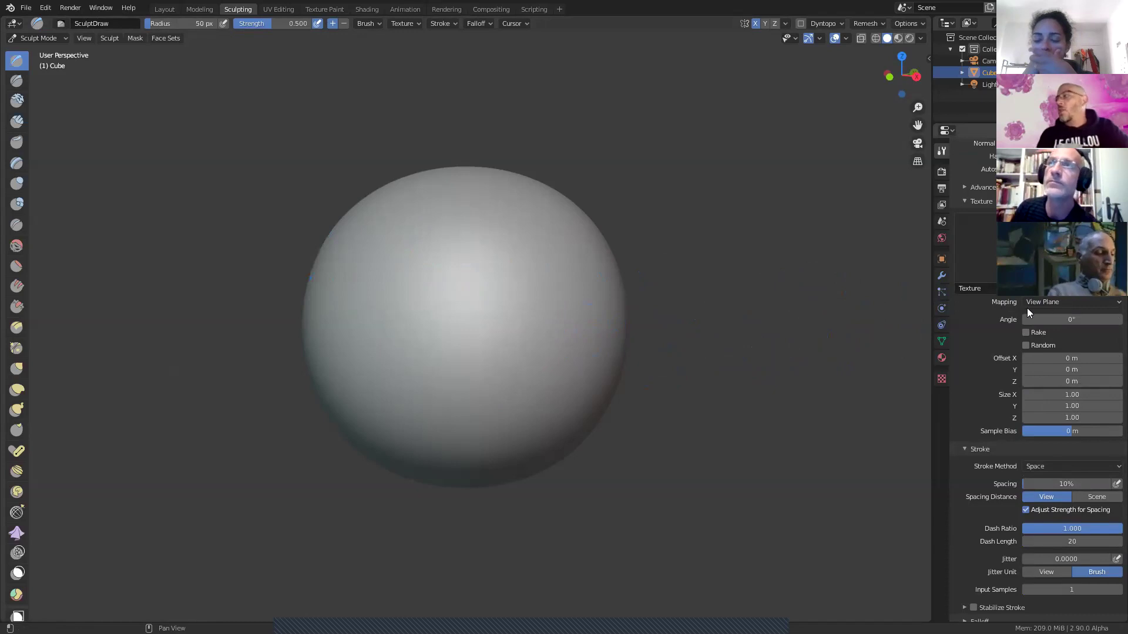
{"action": "left_click", "coordinate": [1061, 300]}
{"action": "left_click", "coordinate": [1060, 300]}
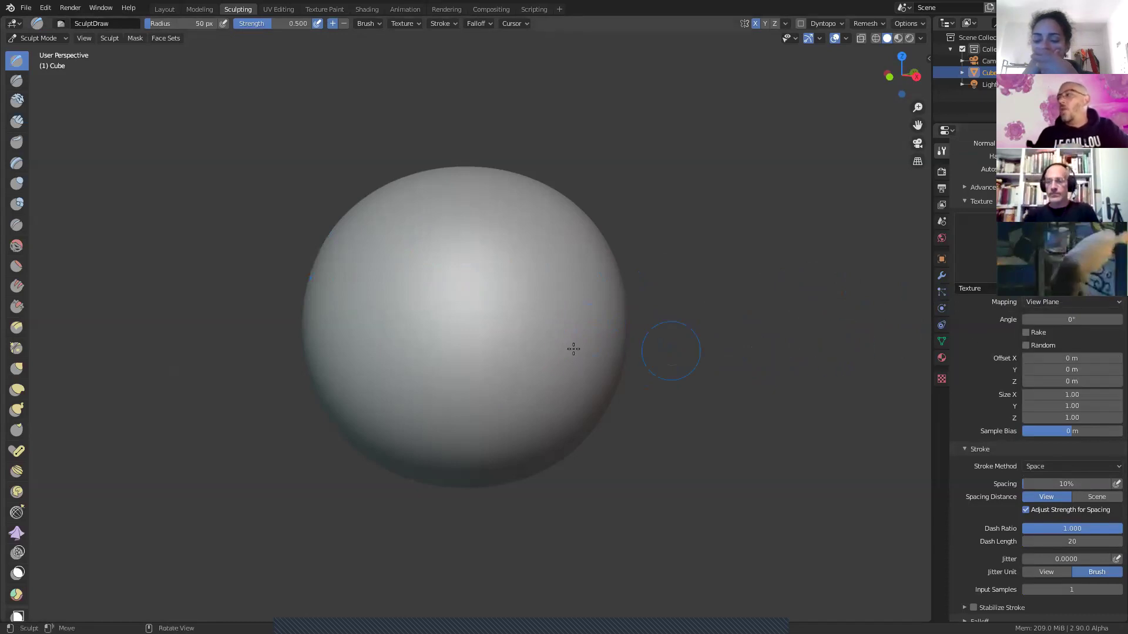
Step: Sculpt several vertical and bent stitch strokes on two sides of the sphere with View Plane mapping, and undo them all
{"action": "mouse_move", "coordinate": [436, 276]}
{"action": "left_mouse_down"}
{"action": "mouse_move", "coordinate": [428, 328]}
{"action": "mouse_move", "coordinate": [501, 387]}
{"action": "mouse_move", "coordinate": [496, 434]}
{"action": "mouse_move", "coordinate": [458, 437]}
{"action": "mouse_move", "coordinate": [402, 369]}
{"action": "mouse_move", "coordinate": [392, 438]}
{"action": "left_mouse_up"}
{"action": "middle_click_drag", "start_coordinate": [392, 437], "coordinate": [456, 350]}
{"action": "left_click_drag", "start_coordinate": [459, 282], "coordinate": [444, 339]}
{"action": "left_click_drag", "start_coordinate": [448, 392], "coordinate": [445, 441]}
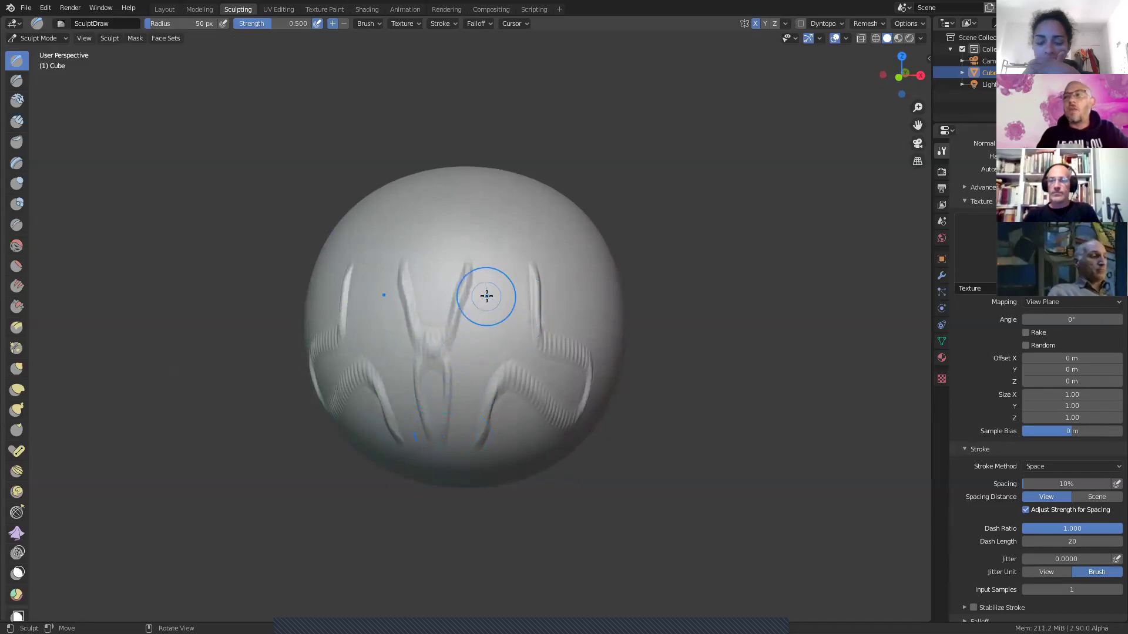
{"action": "mouse_move", "coordinate": [503, 236]}
{"action": "left_mouse_down"}
{"action": "mouse_move", "coordinate": [496, 323]}
{"action": "mouse_move", "coordinate": [468, 360]}
{"action": "mouse_move", "coordinate": [521, 362]}
{"action": "left_mouse_up"}
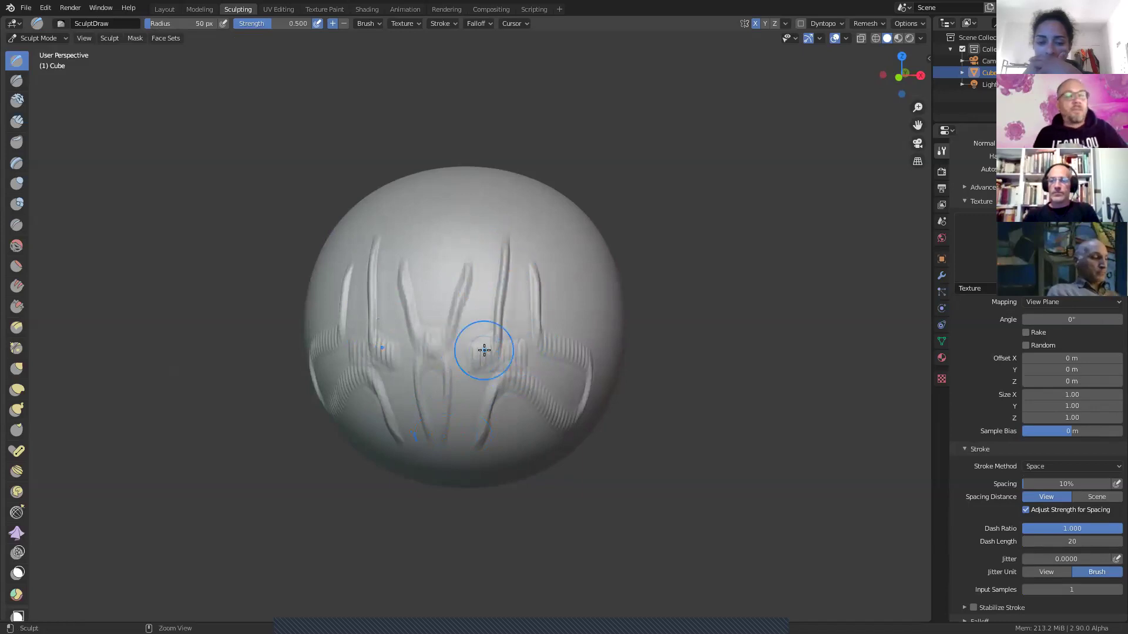
{"action": "key", "text": "ctrl+z"}
{"action": "key", "text": "ctrl+z"}
{"action": "key", "text": "ctrl+z"}
{"action": "key", "text": "ctrl+z"}
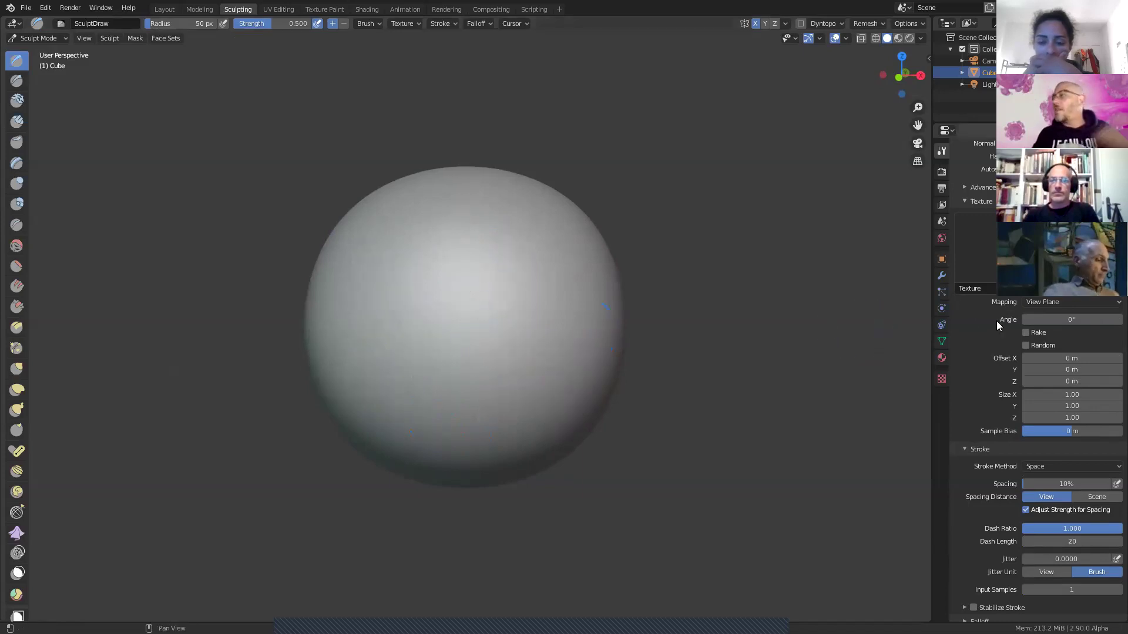
Step: Enable Rake for the brush texture angle, try a winding stroke on the front of the sphere, and undo it
{"action": "left_click", "coordinate": [1026, 333]}
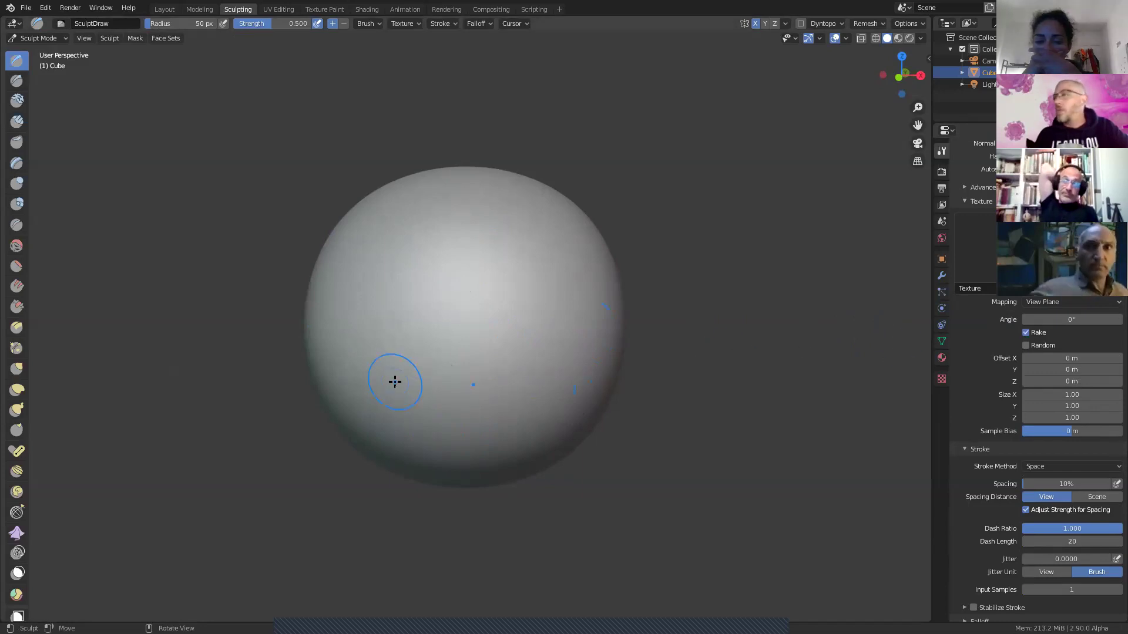
{"action": "mouse_move", "coordinate": [435, 377]}
{"action": "left_mouse_down"}
{"action": "mouse_move", "coordinate": [456, 312]}
{"action": "mouse_move", "coordinate": [523, 292]}
{"action": "mouse_move", "coordinate": [478, 192]}
{"action": "left_mouse_up"}
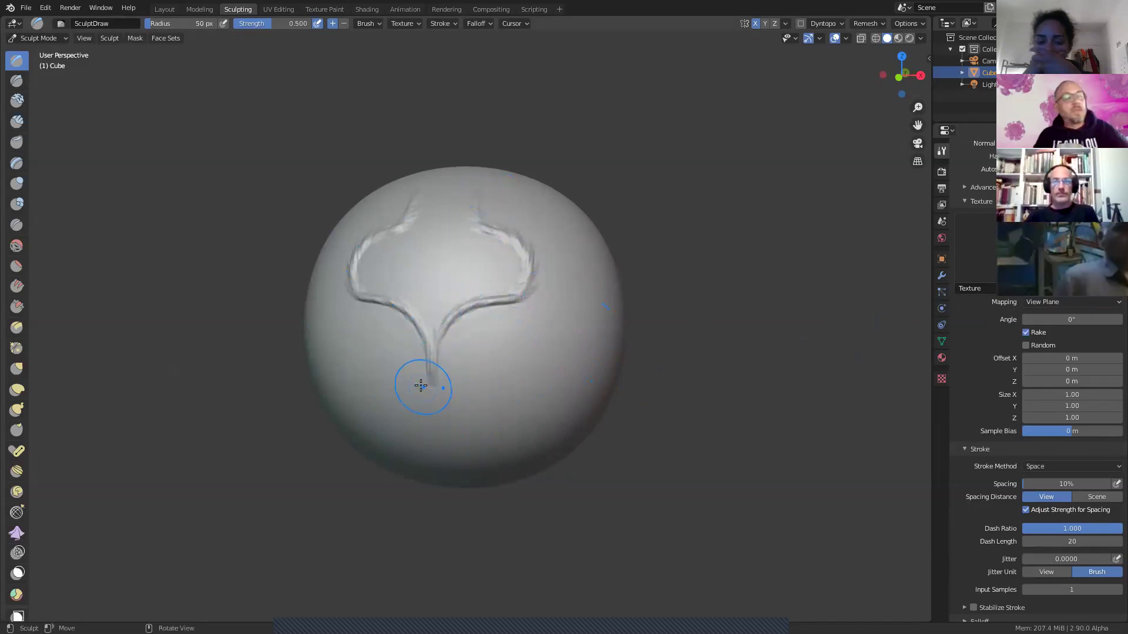
{"action": "key", "text": "ctrl+z"}
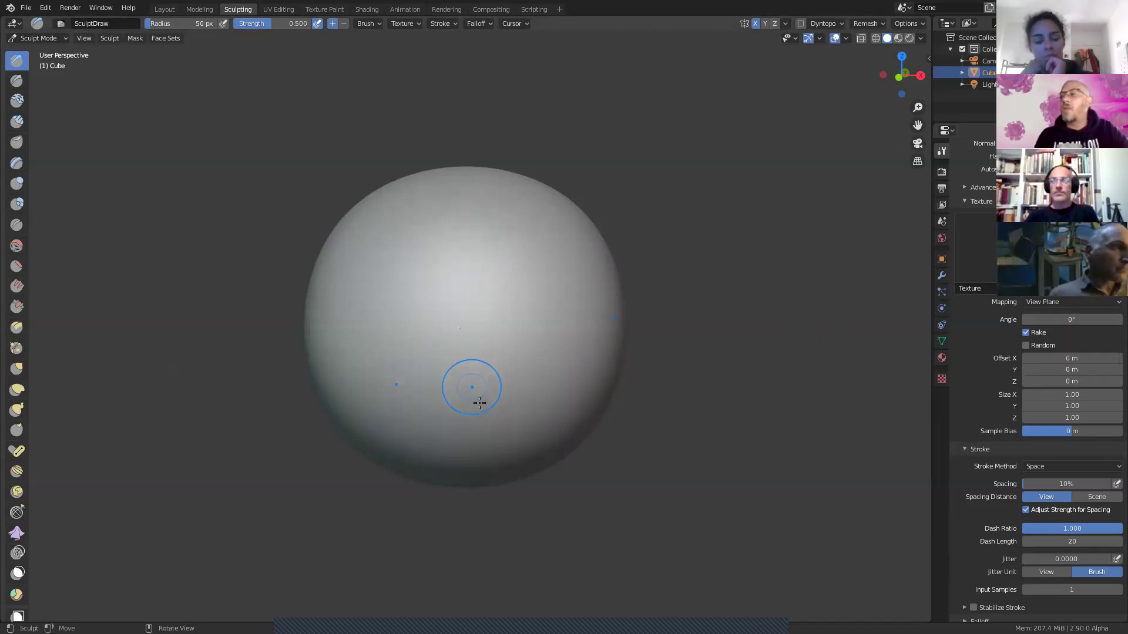
Step: Sculpt a long S-shaped raked stroke across the enlarged sphere, and undo it
{"action": "scroll", "coordinate": [540, 346], "scroll_direction": "up", "scroll_amount": 2}
{"action": "scroll", "coordinate": [537, 349], "scroll_direction": "up", "scroll_amount": 2}
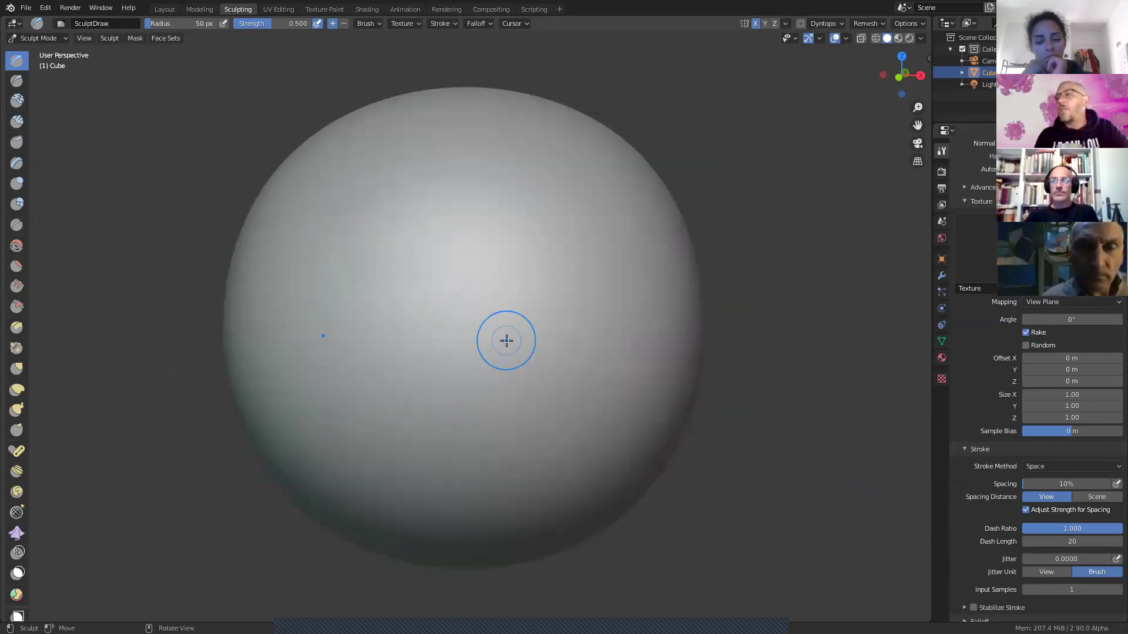
{"action": "scroll", "coordinate": [495, 350], "scroll_direction": "up", "scroll_amount": 4}
{"action": "scroll", "coordinate": [494, 350], "scroll_direction": "down", "scroll_amount": 5}
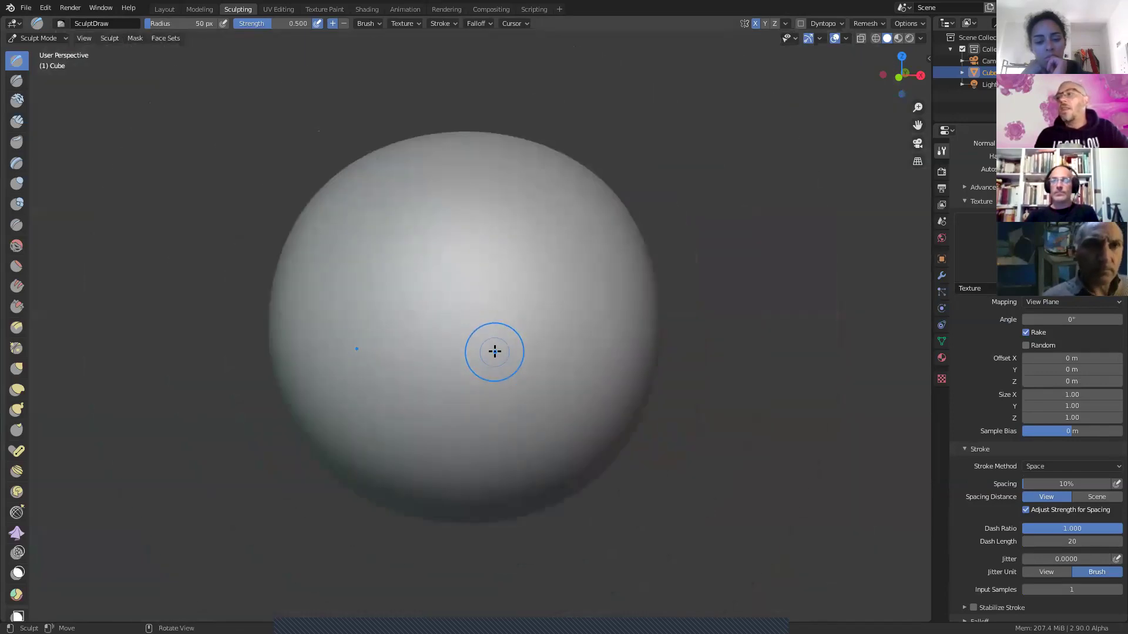
{"action": "scroll", "coordinate": [491, 353], "scroll_direction": "up", "scroll_amount": 1}
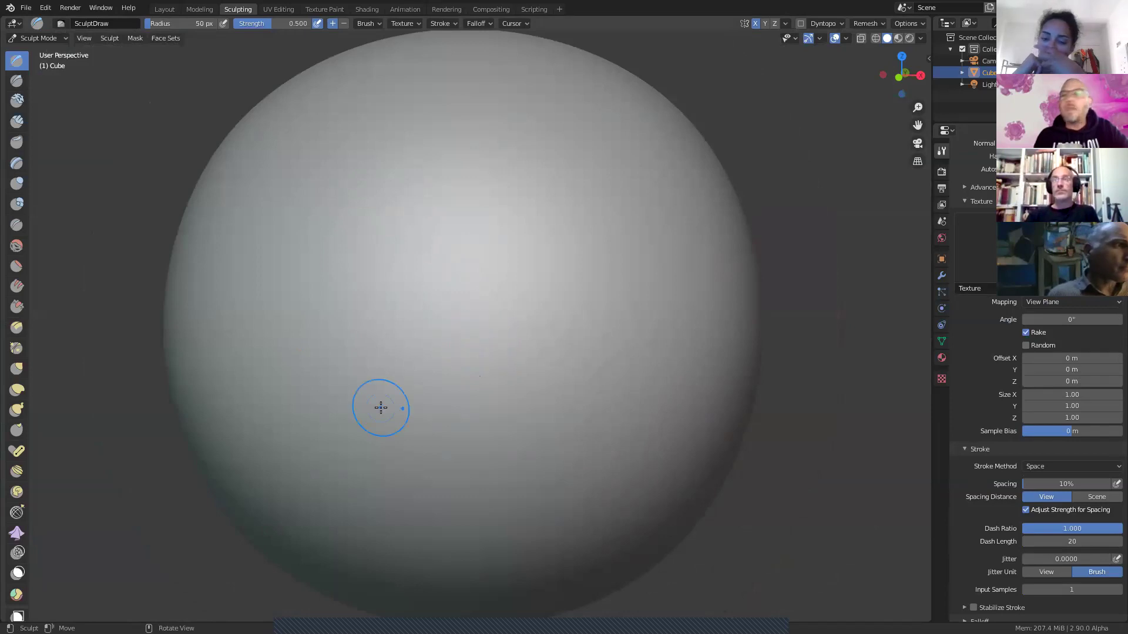
{"action": "mouse_move", "coordinate": [485, 172]}
{"action": "left_mouse_down"}
{"action": "mouse_move", "coordinate": [481, 217]}
{"action": "mouse_move", "coordinate": [403, 390]}
{"action": "mouse_move", "coordinate": [587, 454]}
{"action": "left_mouse_up"}
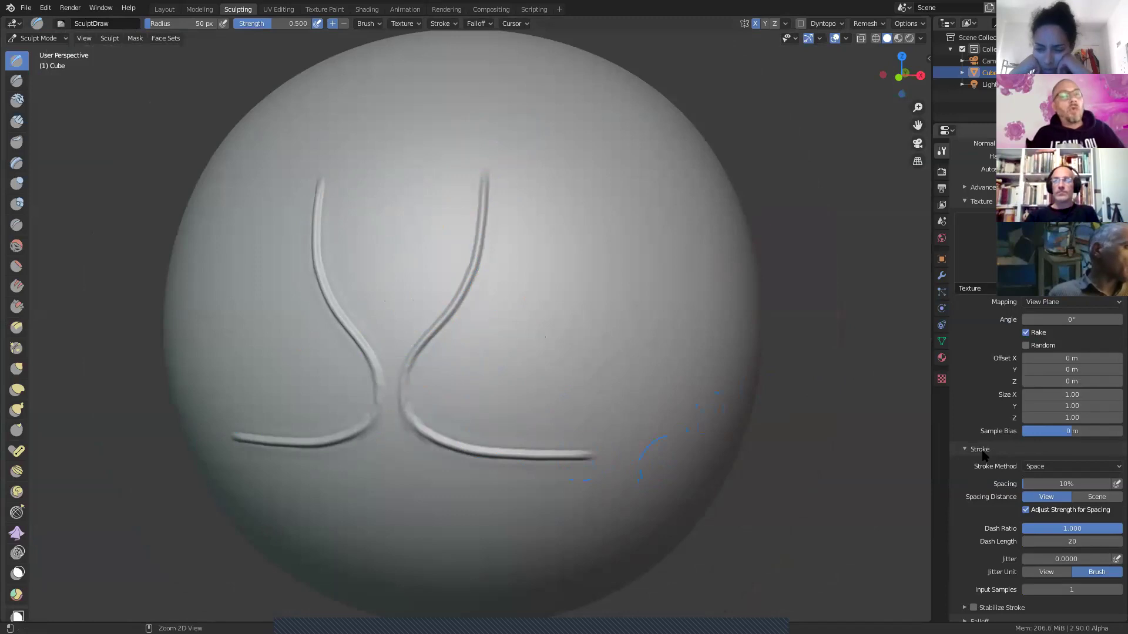
{"action": "key", "text": "ctrl+z"}
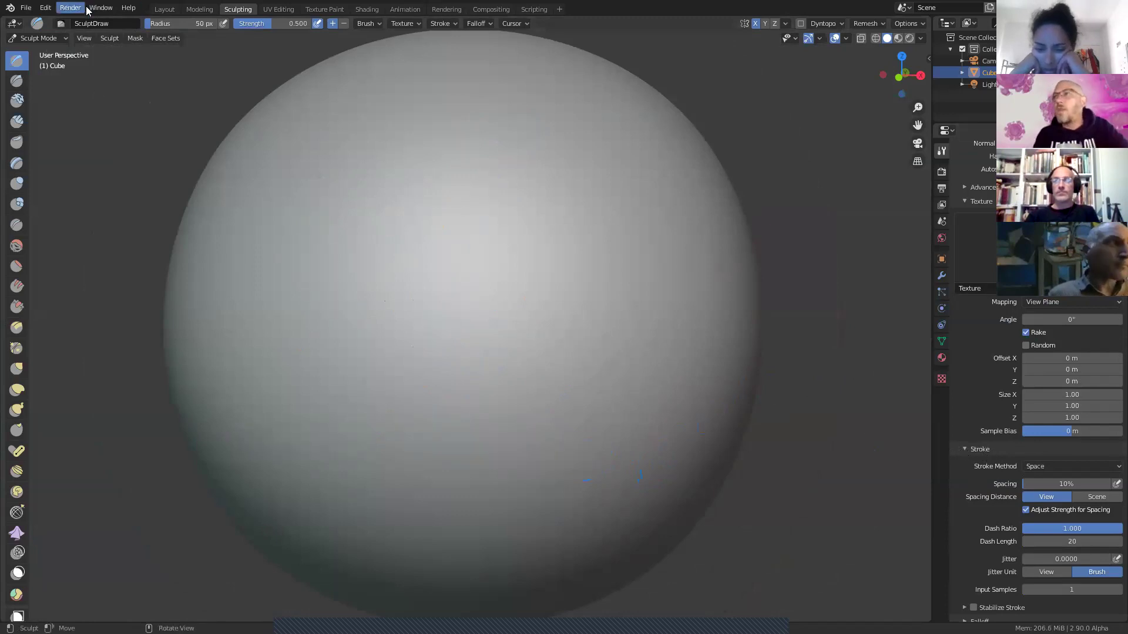
Step: Set the interface language to French in the preferences
{"action": "left_click", "coordinate": [31, 11]}
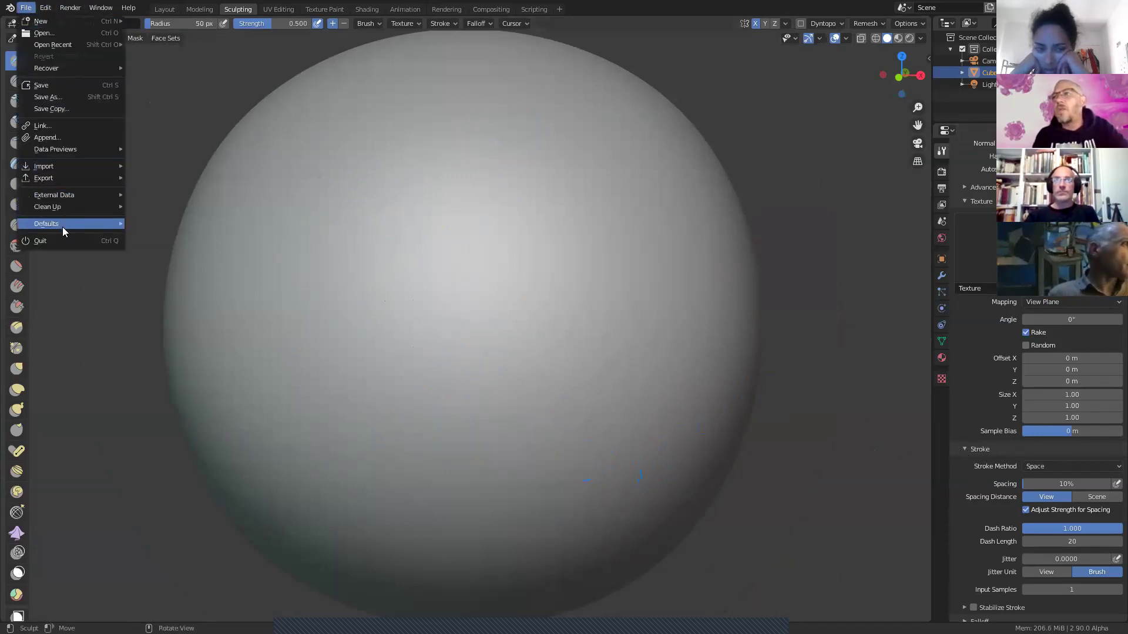
{"action": "left_click", "coordinate": [34, 11]}
{"action": "left_click", "coordinate": [45, 8]}
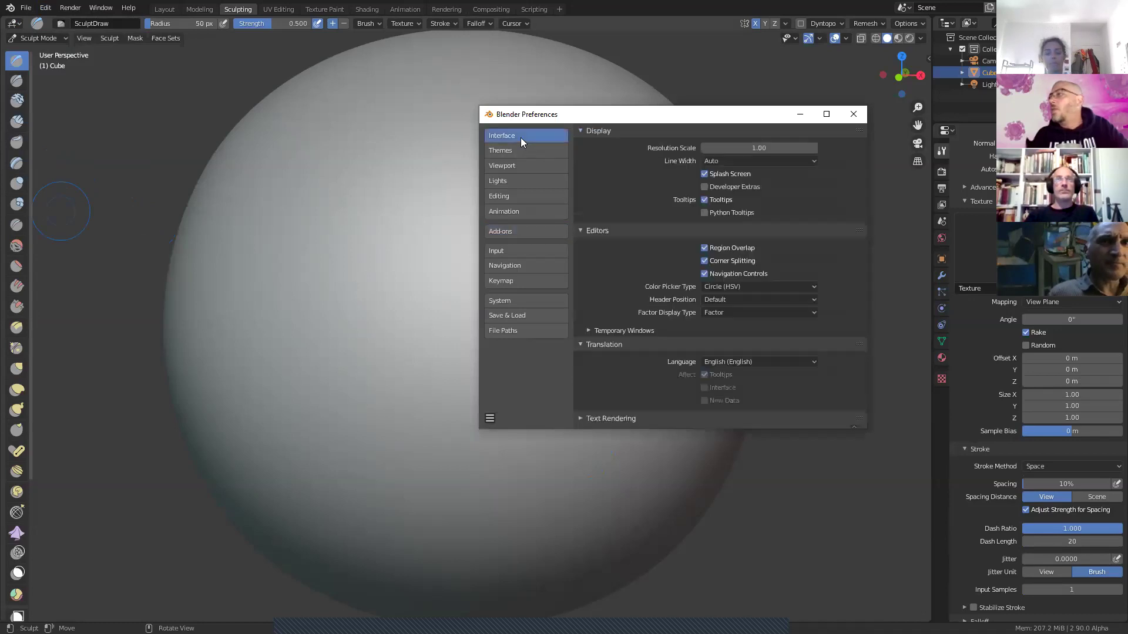
{"action": "left_click", "coordinate": [773, 362]}
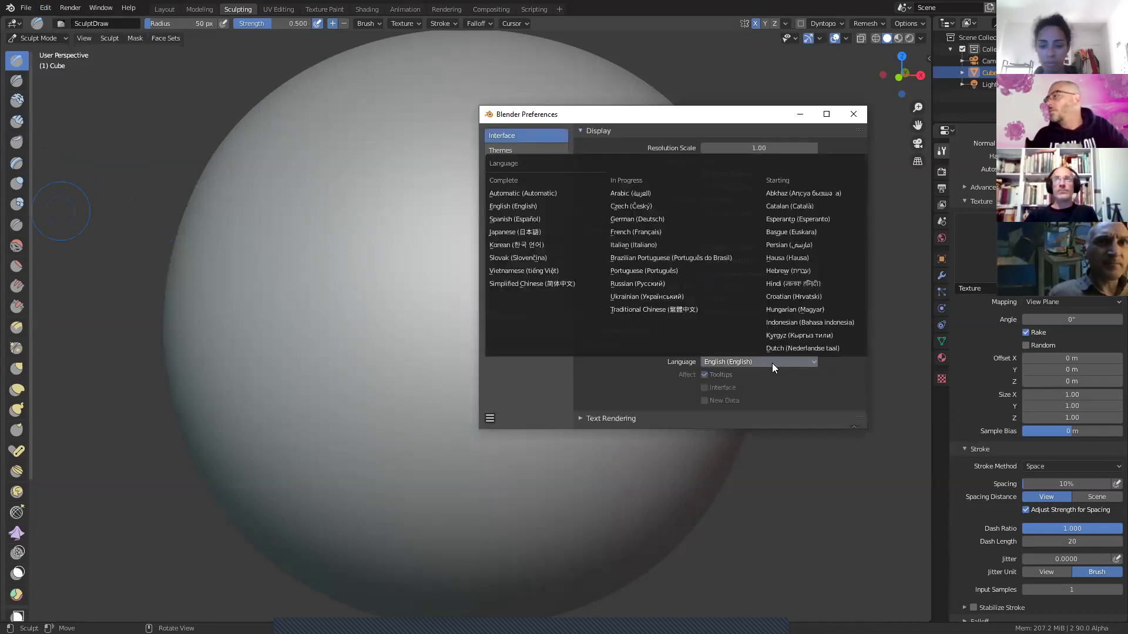
{"action": "left_click", "coordinate": [658, 233]}
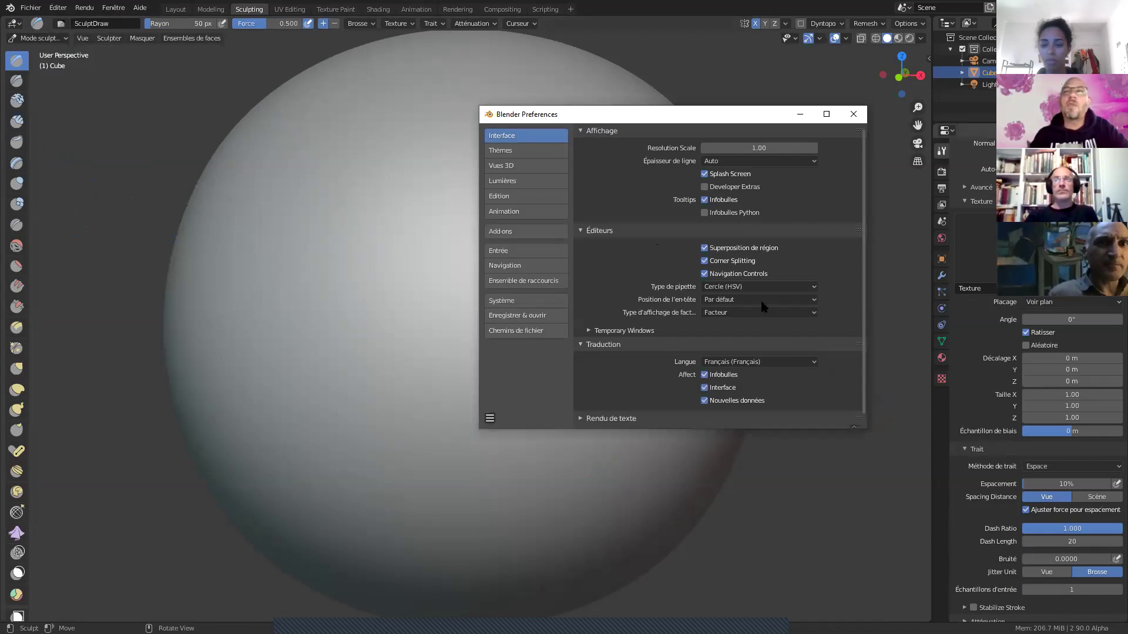
Step: Try the Automatic interface language, set the language back to English, and close the preferences
{"action": "left_click", "coordinate": [747, 361]}
{"action": "left_click", "coordinate": [534, 195]}
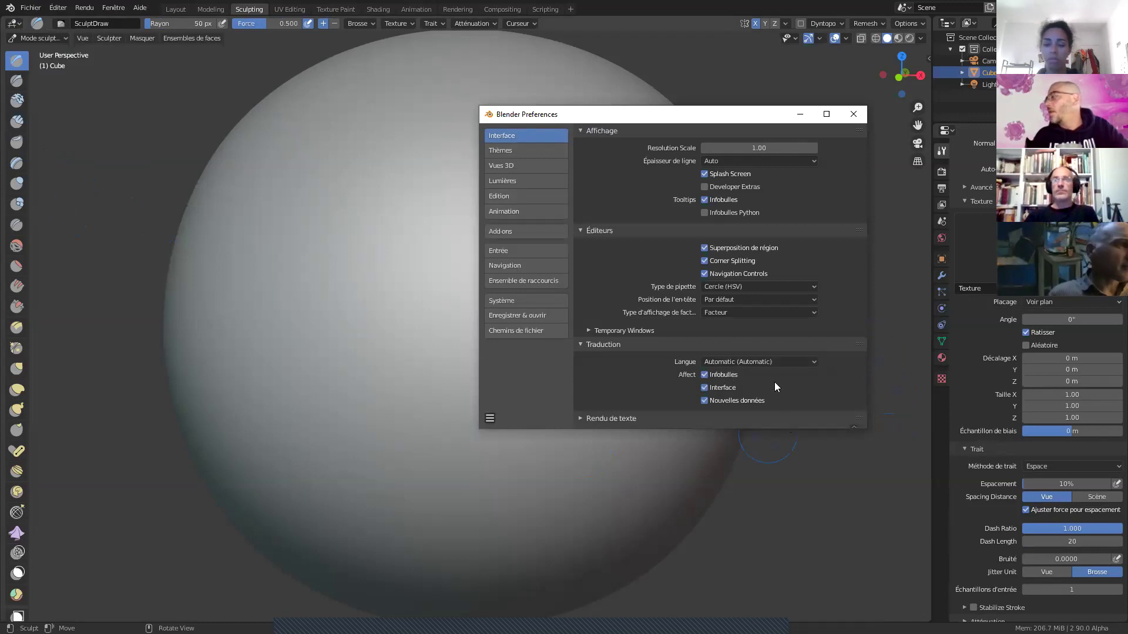
{"action": "left_click", "coordinate": [746, 362]}
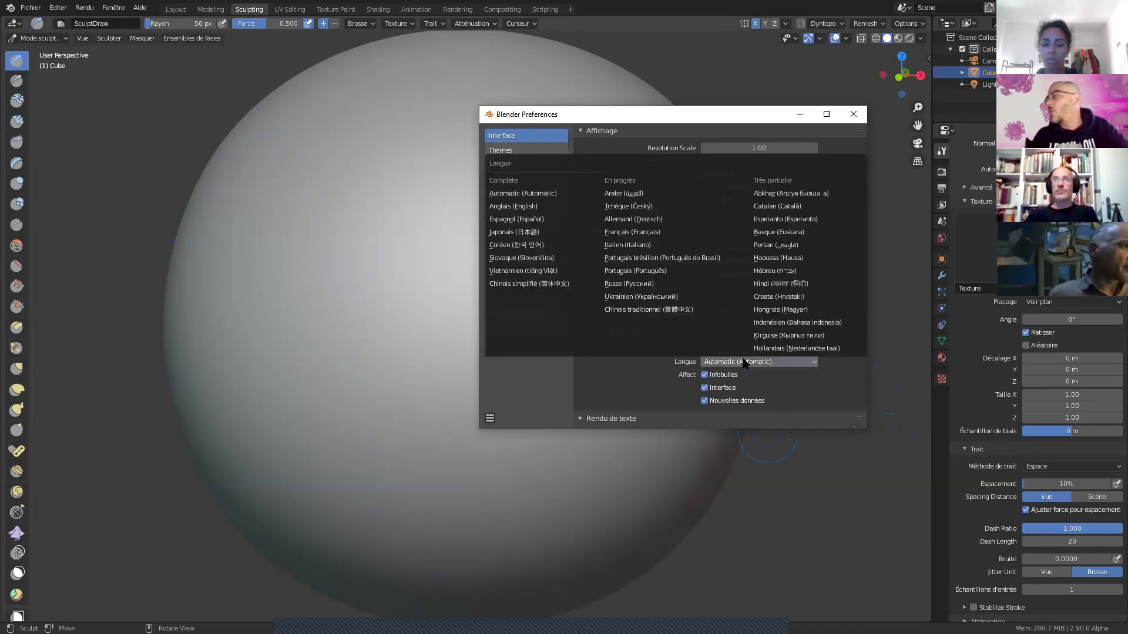
{"action": "left_click", "coordinate": [535, 206]}
{"action": "left_click", "coordinate": [852, 114]}
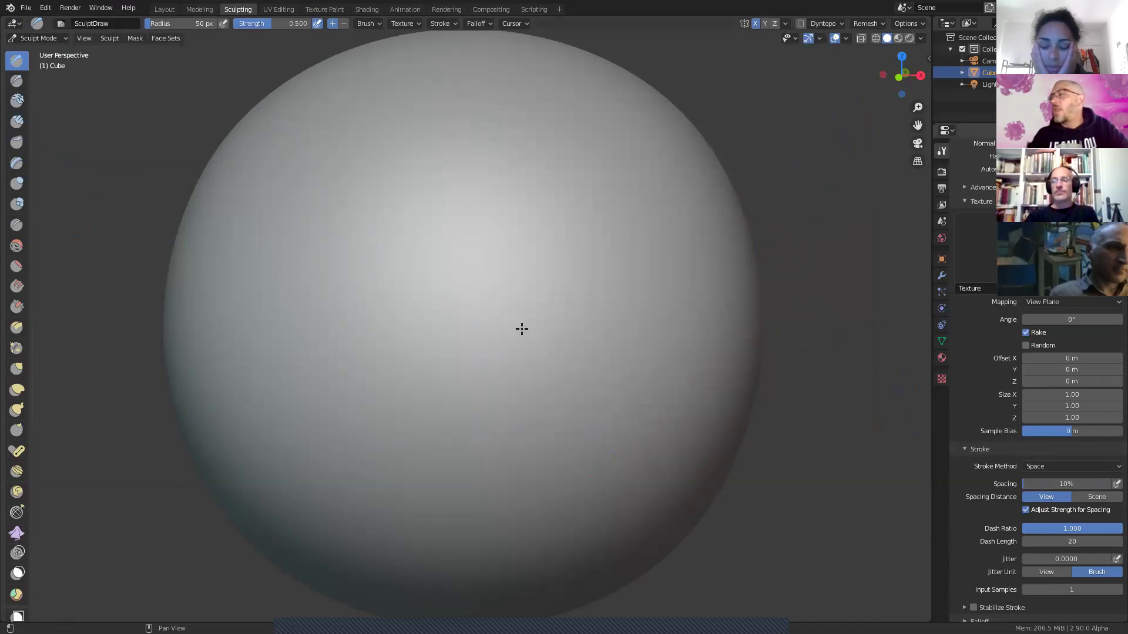
Step: Sculpt a curved raked stroke, raise the stroke spacing to 206%, and sculpt loops of separated stitches around it
{"action": "mouse_move", "coordinate": [416, 256]}
{"action": "left_mouse_down"}
{"action": "mouse_move", "coordinate": [435, 292]}
{"action": "mouse_move", "coordinate": [624, 353]}
{"action": "left_mouse_up"}
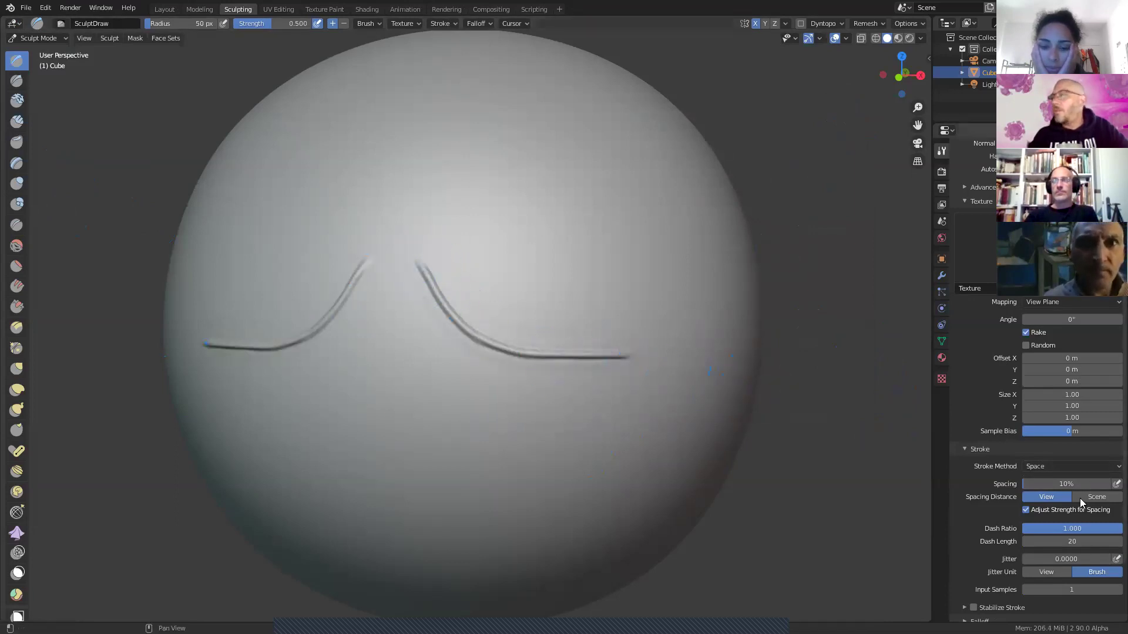
{"action": "left_click_drag", "start_coordinate": [1060, 484], "coordinate": [1058, 484]}
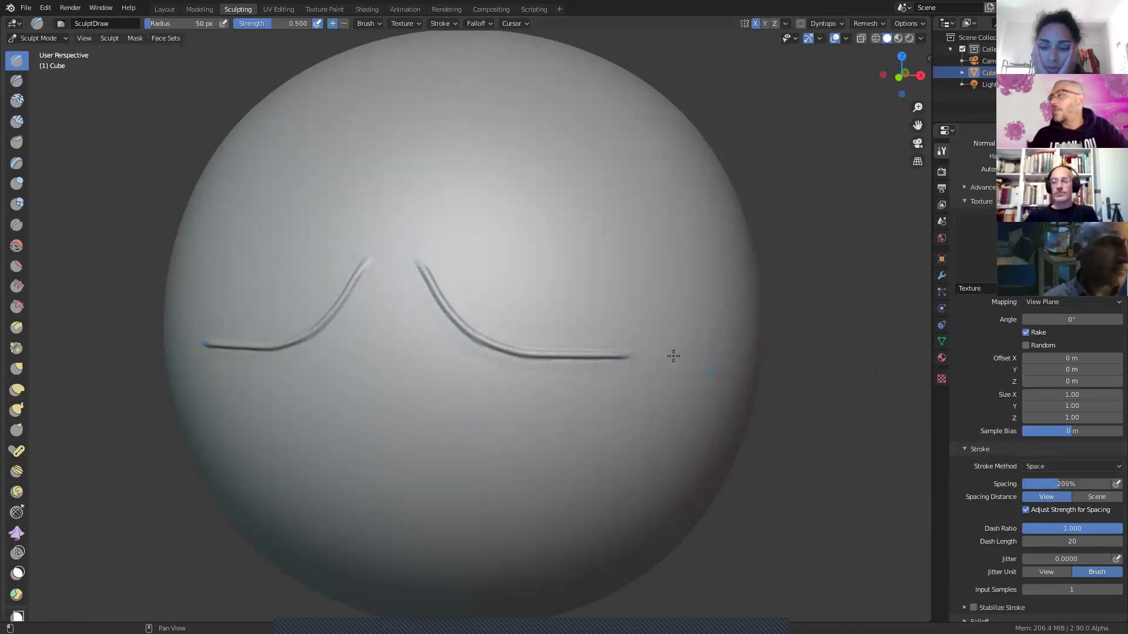
{"action": "left_click_drag", "start_coordinate": [453, 239], "coordinate": [535, 307]}
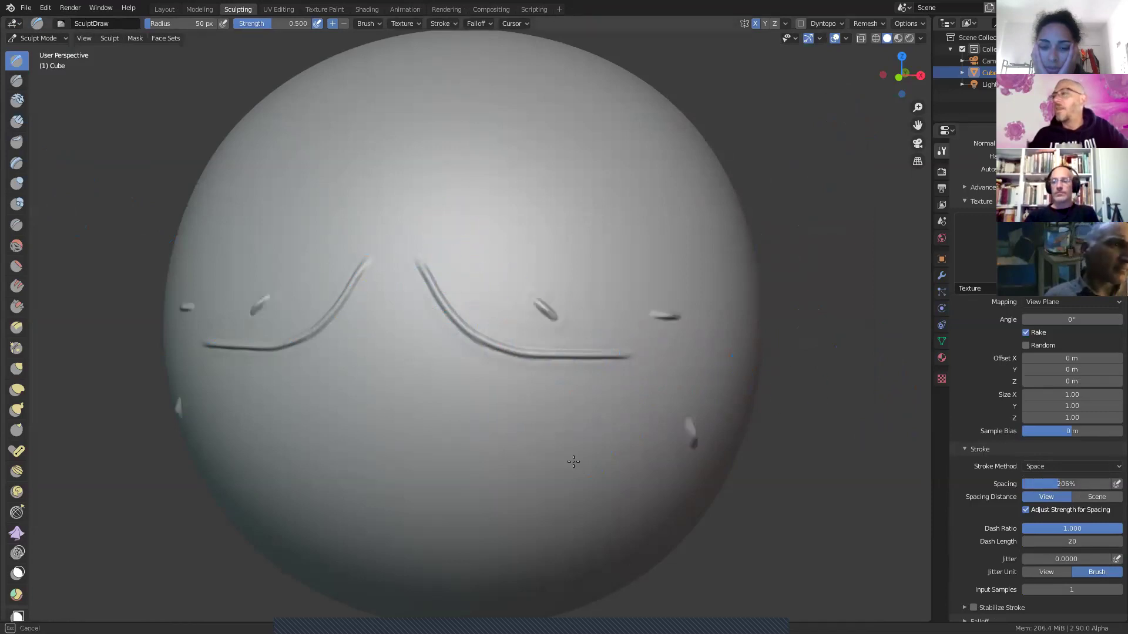
{"action": "left_click_drag", "start_coordinate": [573, 462], "coordinate": [373, 429]}
{"action": "left_click_drag", "start_coordinate": [428, 221], "coordinate": [536, 235]}
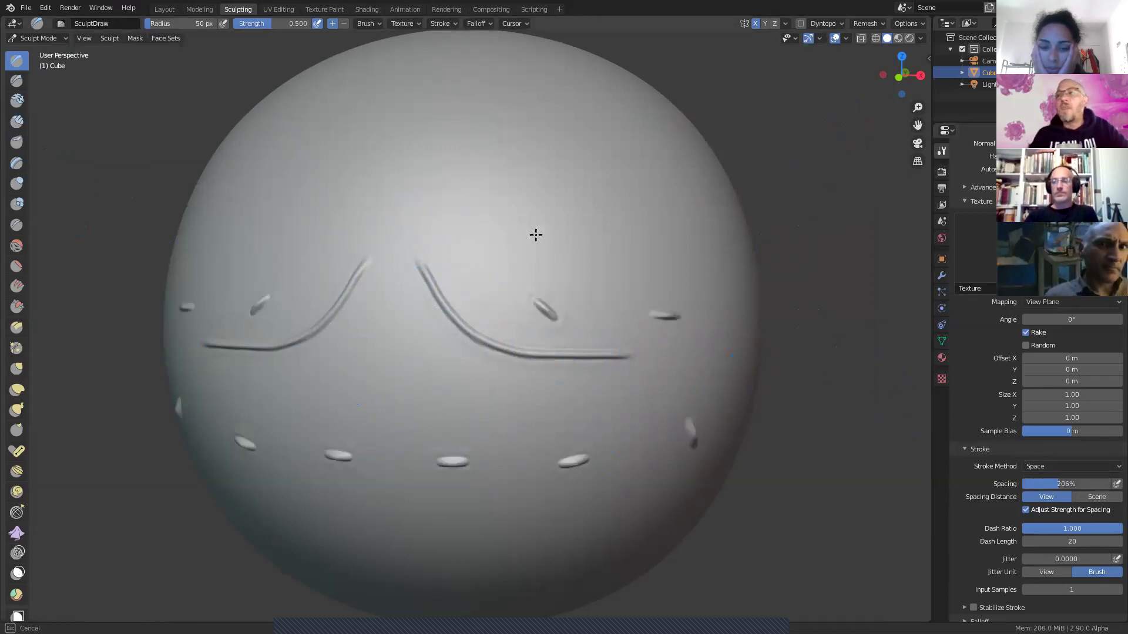
{"action": "left_click_drag", "start_coordinate": [481, 382], "coordinate": [482, 382]}
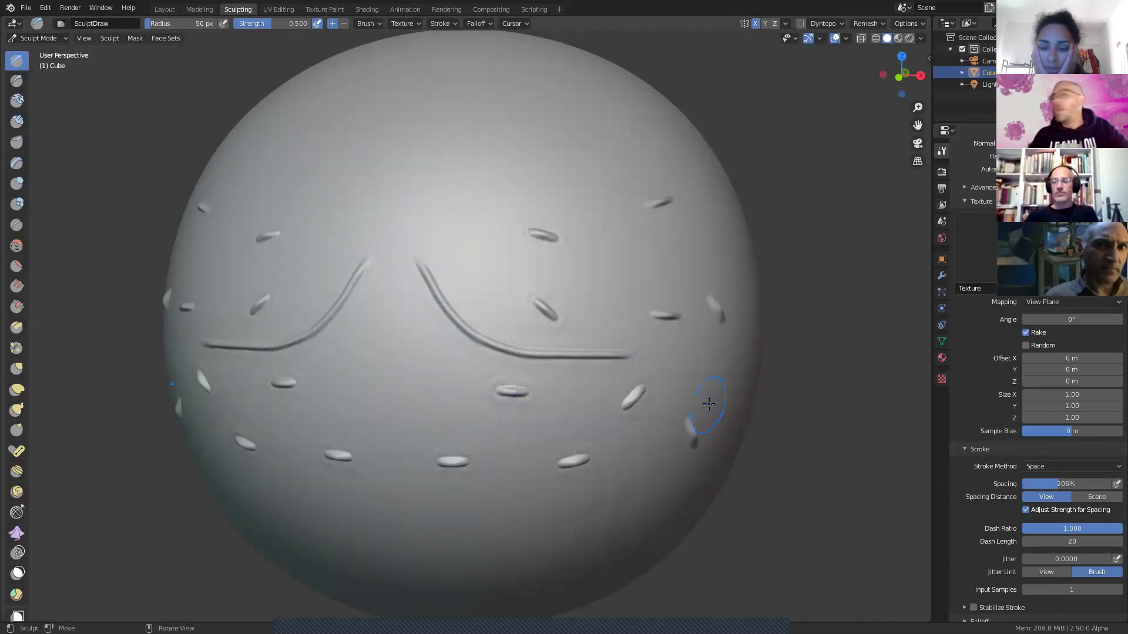
Step: Undo all the raked test strokes on the sphere and set the stroke spacing to 10%
{"action": "key", "text": "ctrl+z"}
{"action": "key", "text": "ctrl+z"}
{"action": "key", "text": "ctrl+z"}
{"action": "key", "text": "ctrl+z"}
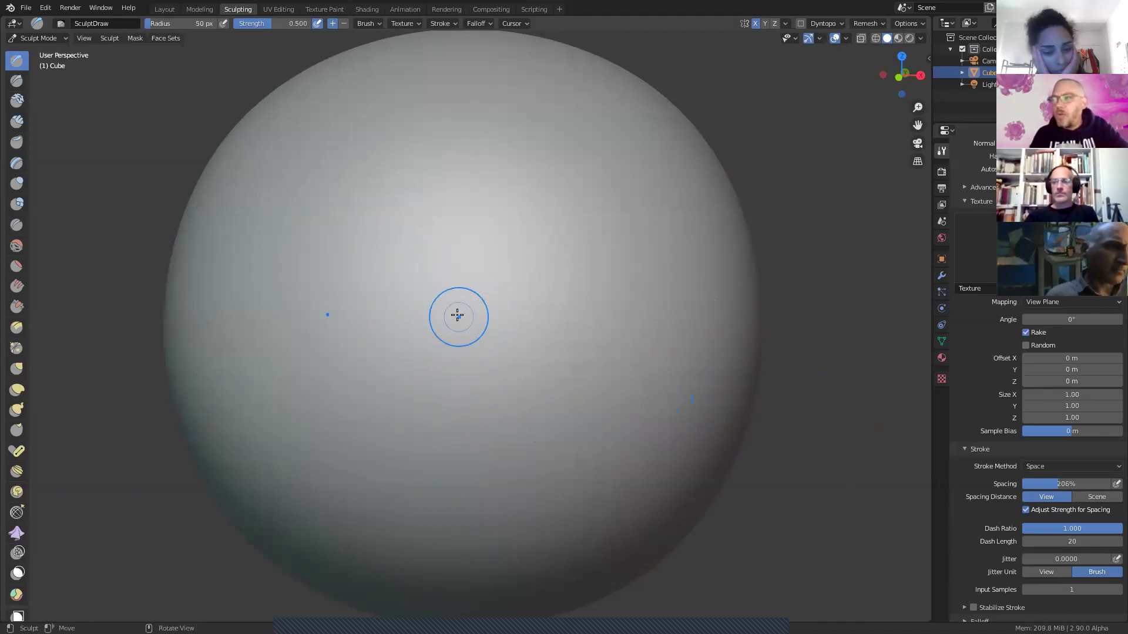
{"action": "scroll", "coordinate": [426, 302], "scroll_direction": "down", "scroll_amount": 2}
{"action": "scroll", "coordinate": [429, 307], "scroll_direction": "down", "scroll_amount": 2}
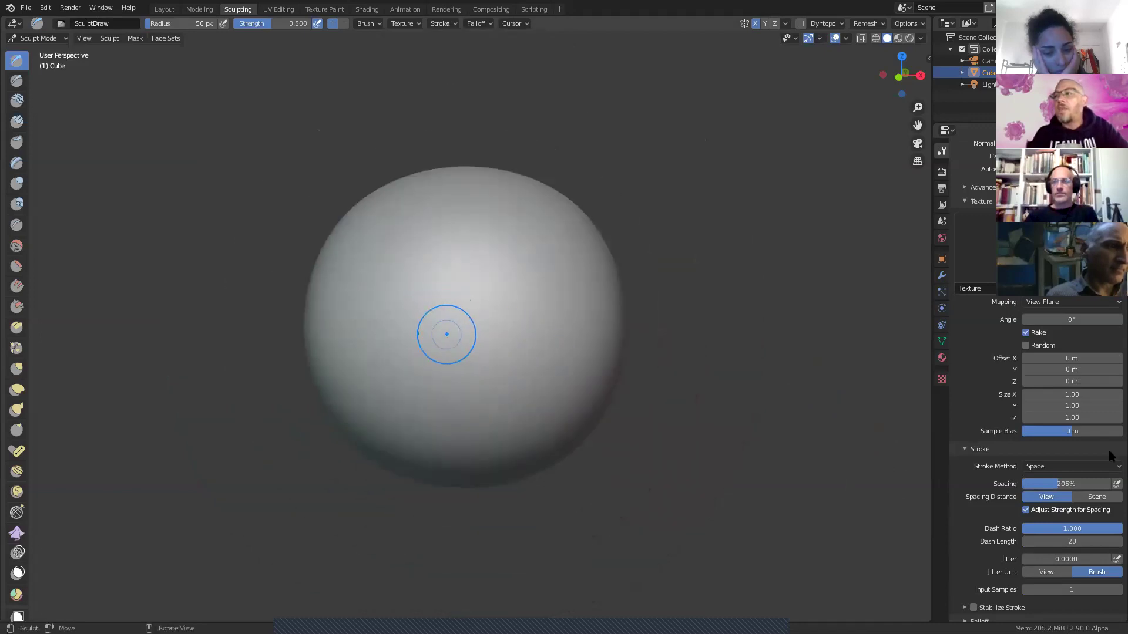
{"action": "double_click", "coordinate": [1066, 483]}
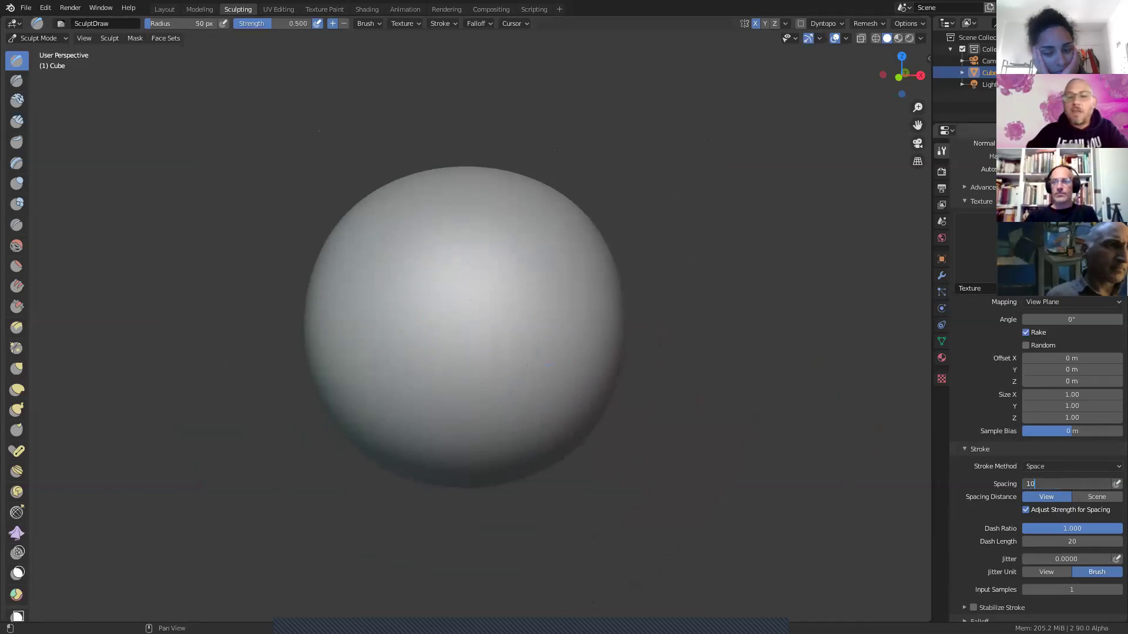
Step: Sculpt horizontal raked strokes at several zoom levels to compare the brush size on the sphere, and undo them all
{"action": "mouse_move", "coordinate": [437, 318]}
{"action": "left_mouse_down"}
{"action": "mouse_move", "coordinate": [470, 322]}
{"action": "mouse_move", "coordinate": [466, 348]}
{"action": "mouse_move", "coordinate": [490, 351]}
{"action": "left_mouse_up"}
{"action": "scroll", "coordinate": [433, 374], "scroll_direction": "down", "scroll_amount": 3}
{"action": "scroll", "coordinate": [464, 349], "scroll_direction": "up", "scroll_amount": 5}
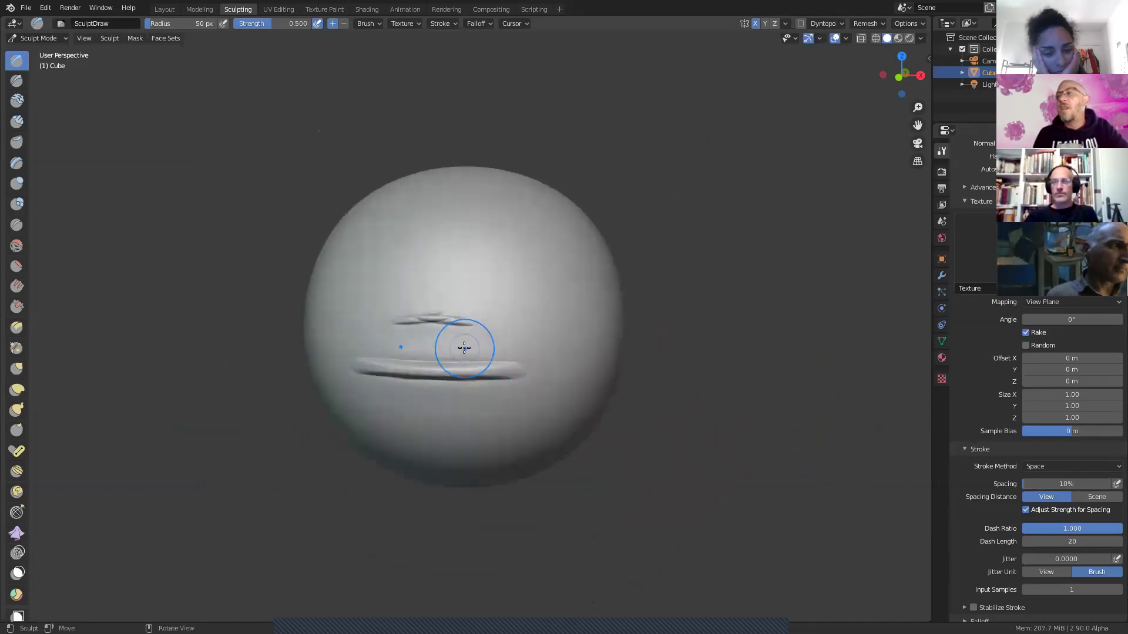
{"action": "scroll", "coordinate": [464, 349], "scroll_direction": "up", "scroll_amount": 3}
{"action": "left_click_drag", "start_coordinate": [415, 372], "coordinate": [567, 377]}
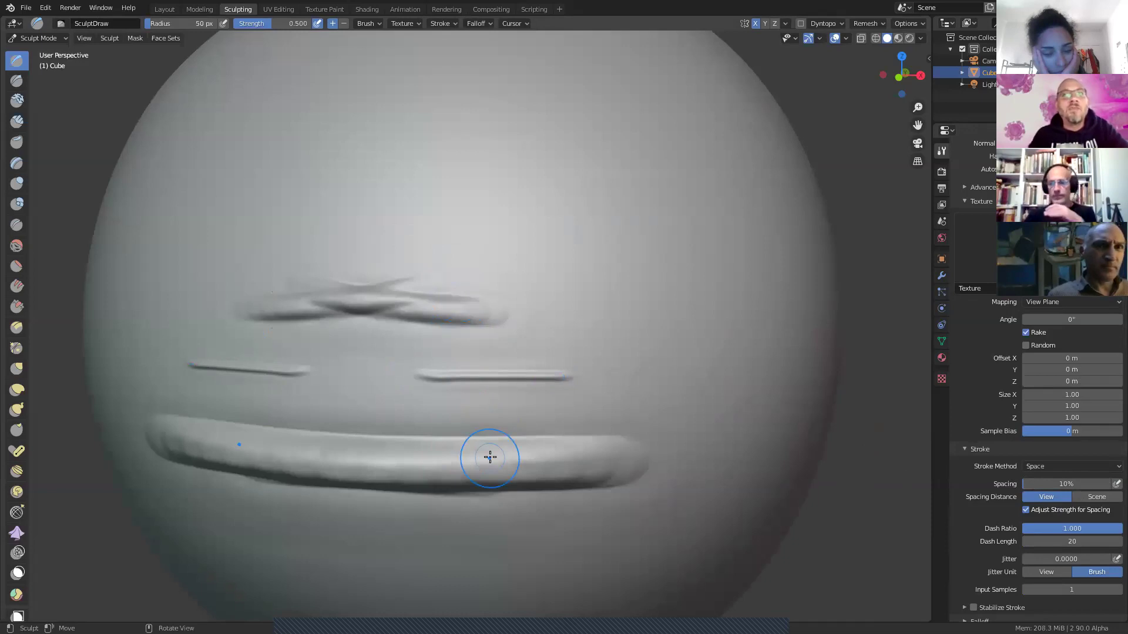
{"action": "scroll", "coordinate": [489, 457], "scroll_direction": "down", "scroll_amount": 2}
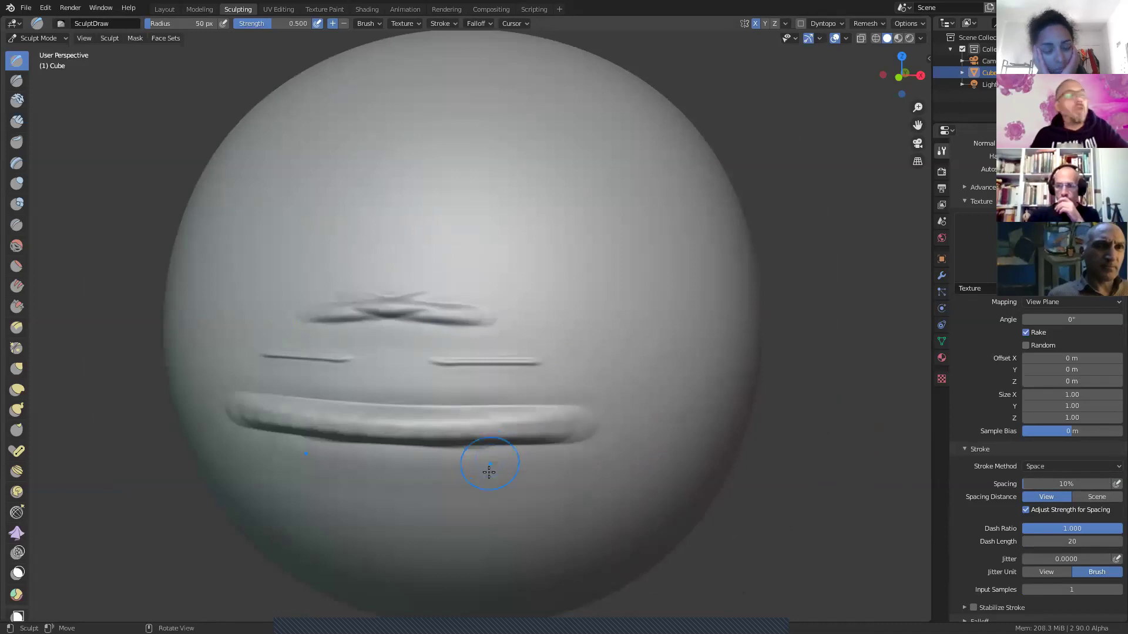
{"action": "key", "text": "ctrl+z"}
{"action": "key", "text": "ctrl+z"}
{"action": "key", "text": "ctrl+z"}
{"action": "key", "text": "ctrl+z"}
{"action": "key", "text": "ctrl+z"}
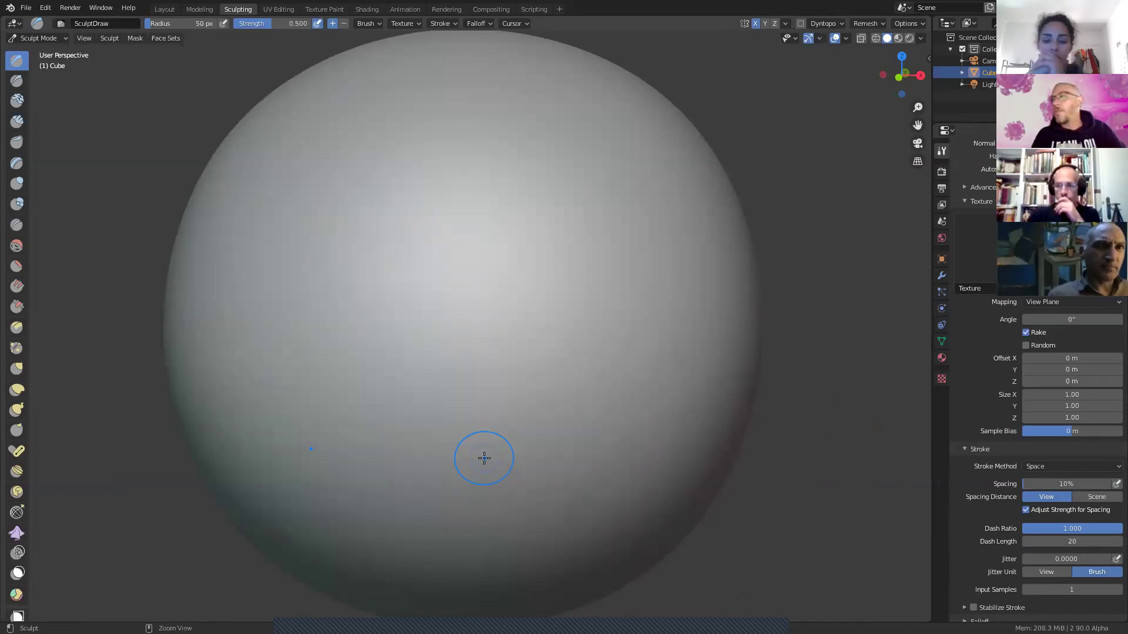
Step: Examine the brush's Radius Unit setting, which measures brush size relative to the view or the scene
{"action": "scroll", "coordinate": [1045, 345], "scroll_direction": "up", "scroll_amount": 8}
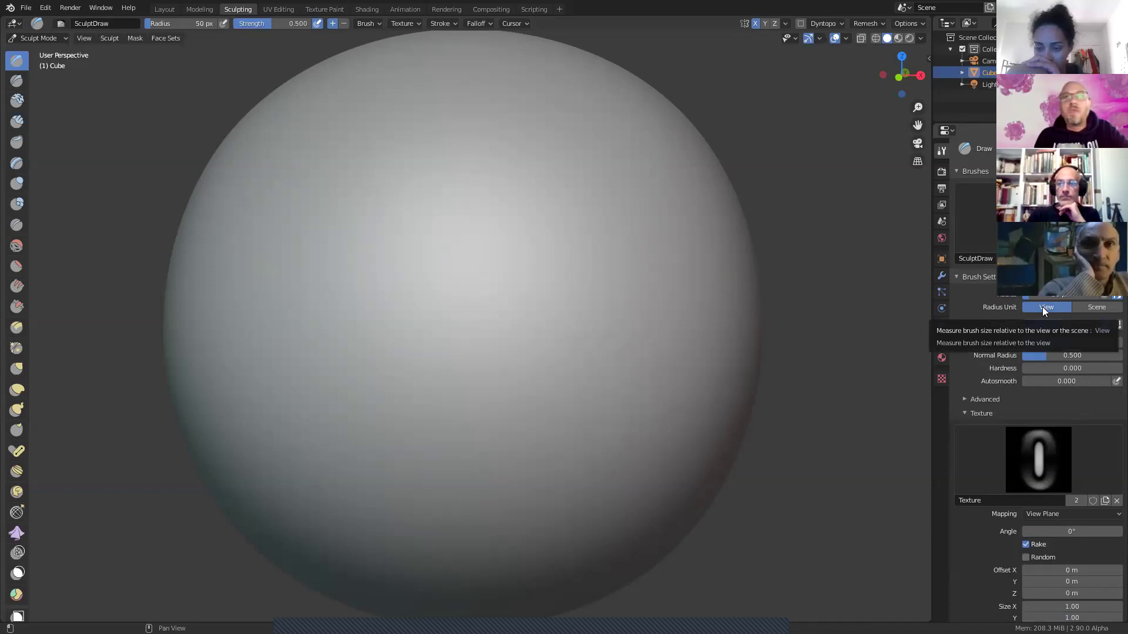
{"action": "scroll", "coordinate": [590, 313], "scroll_direction": "down", "scroll_amount": 2}
{"action": "scroll", "coordinate": [590, 312], "scroll_direction": "up", "scroll_amount": 2}
{"action": "scroll", "coordinate": [590, 313], "scroll_direction": "down", "scroll_amount": 2}
{"action": "scroll", "coordinate": [590, 313], "scroll_direction": "up", "scroll_amount": 2}
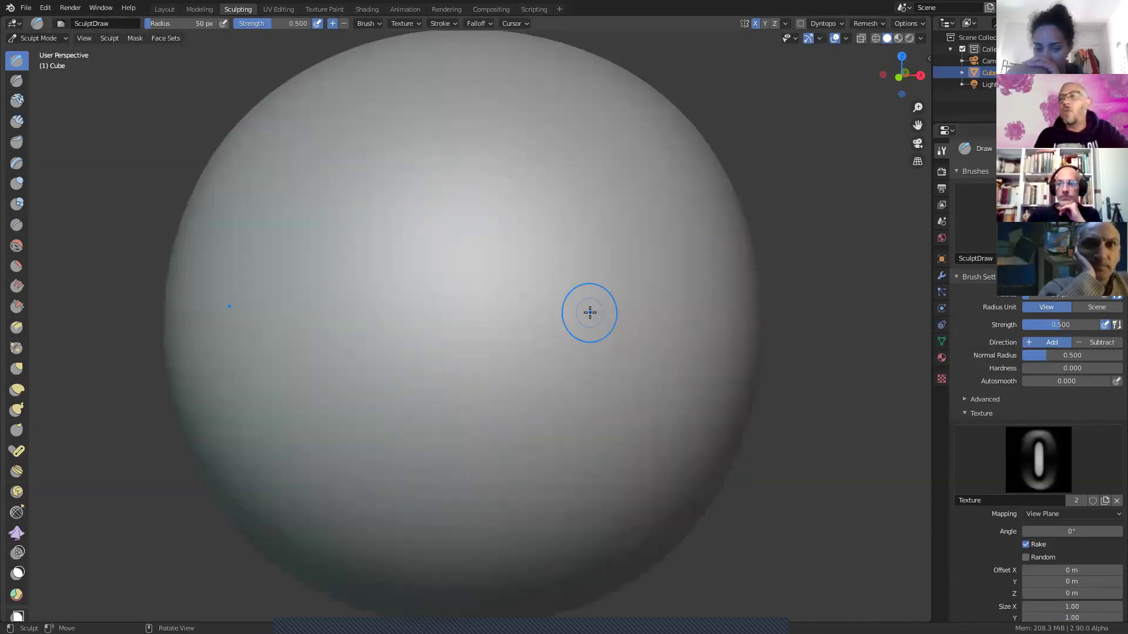
Step: Set the brush's Radius Unit to Scene and sculpt horizontal raked strokes on the sphere at several zoom levels
{"action": "scroll", "coordinate": [589, 312], "scroll_direction": "down", "scroll_amount": 2}
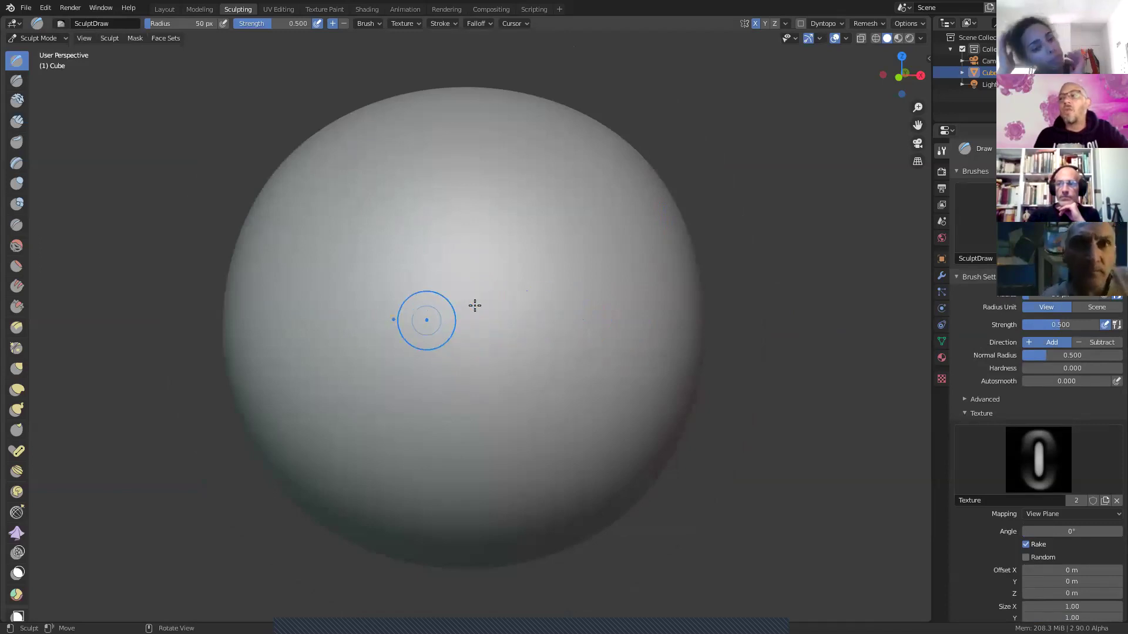
{"action": "left_click", "coordinate": [1092, 312]}
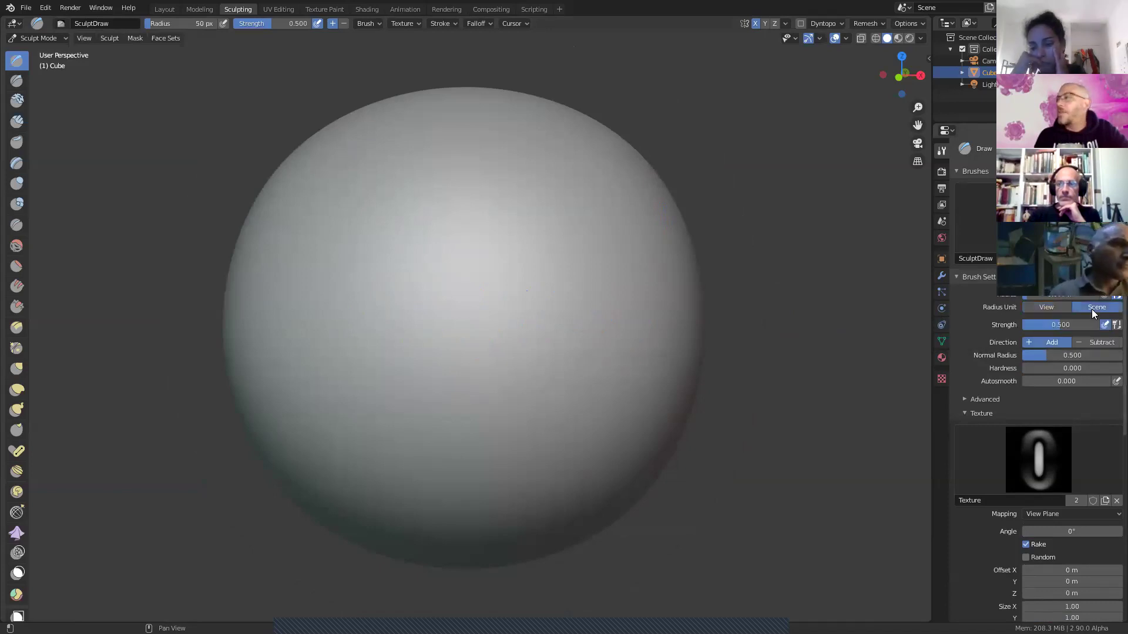
{"action": "left_click_drag", "start_coordinate": [447, 292], "coordinate": [561, 308]}
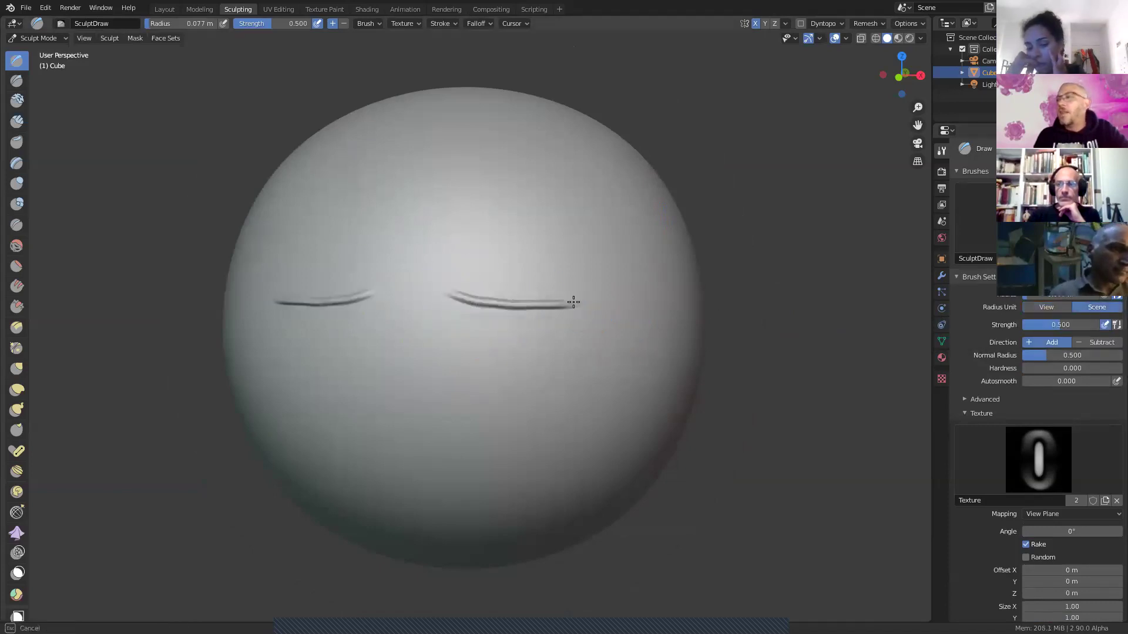
{"action": "scroll", "coordinate": [478, 350], "scroll_direction": "down", "scroll_amount": 4}
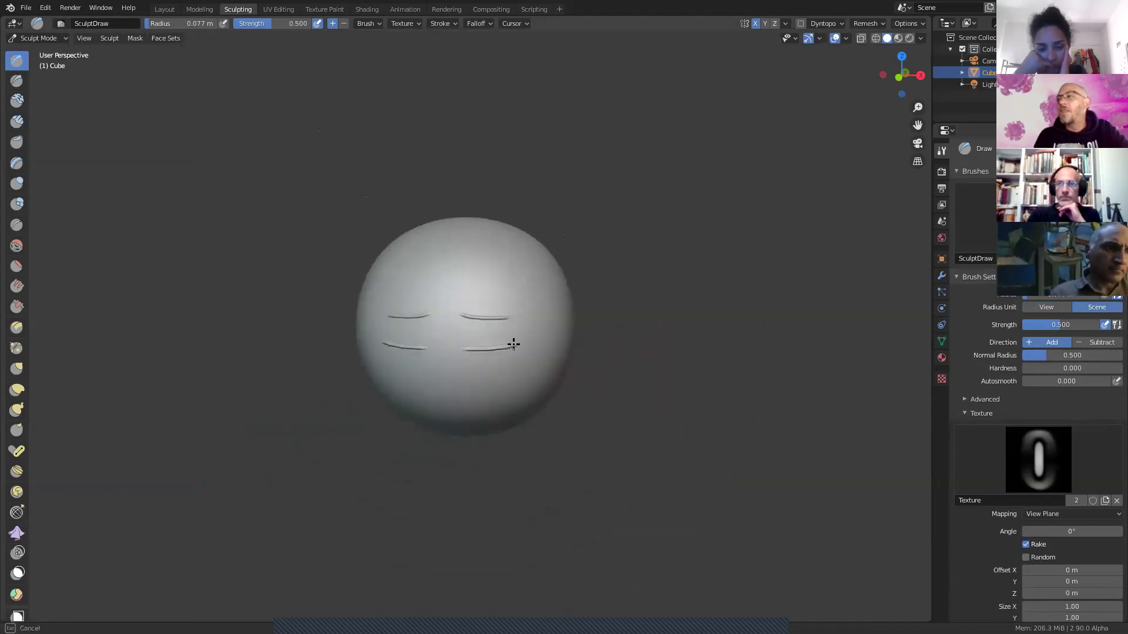
{"action": "scroll", "coordinate": [504, 344], "scroll_direction": "up", "scroll_amount": 10}
{"action": "scroll", "coordinate": [450, 348], "scroll_direction": "down", "scroll_amount": 4}
{"action": "mouse_move", "coordinate": [448, 345]}
{"action": "left_mouse_down"}
{"action": "mouse_move", "coordinate": [652, 355]}
{"action": "mouse_move", "coordinate": [697, 333]}
{"action": "left_mouse_up"}
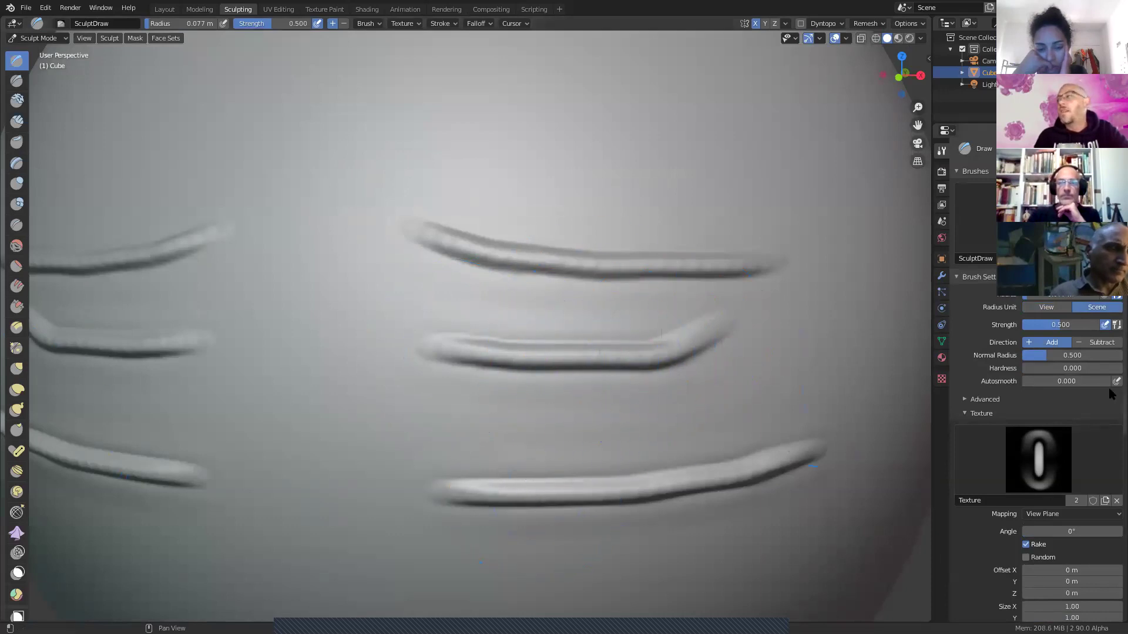
Step: Set the brush's Radius Unit to View and sculpt horizontal strokes above the existing ones at close and distant zoom
{"action": "left_click", "coordinate": [1046, 307]}
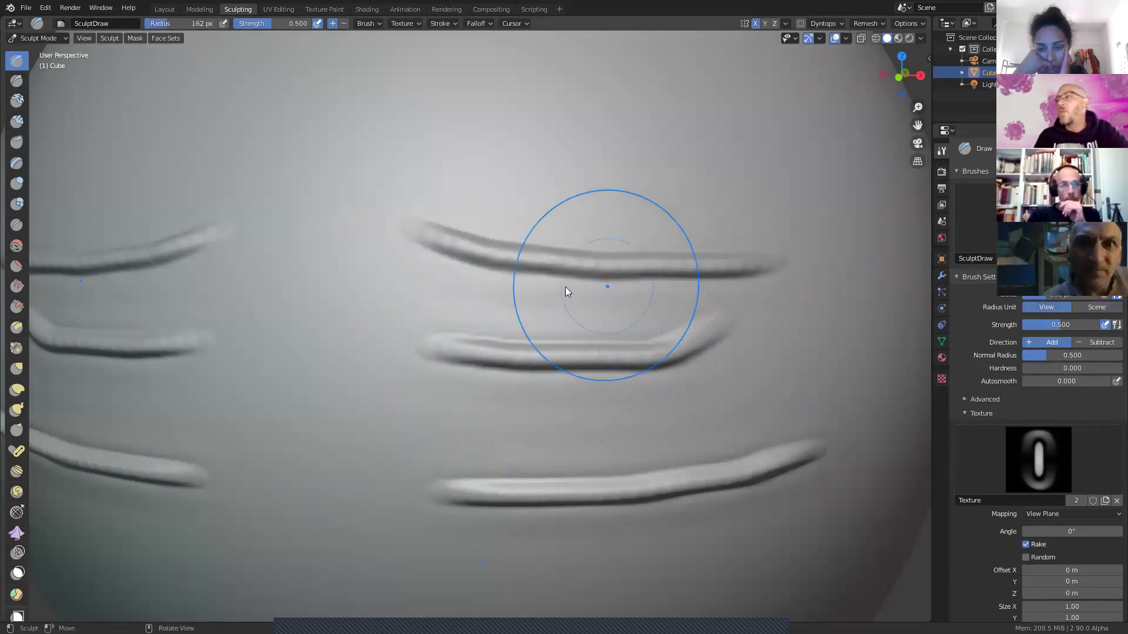
{"action": "left_click_drag", "start_coordinate": [487, 151], "coordinate": [675, 189]}
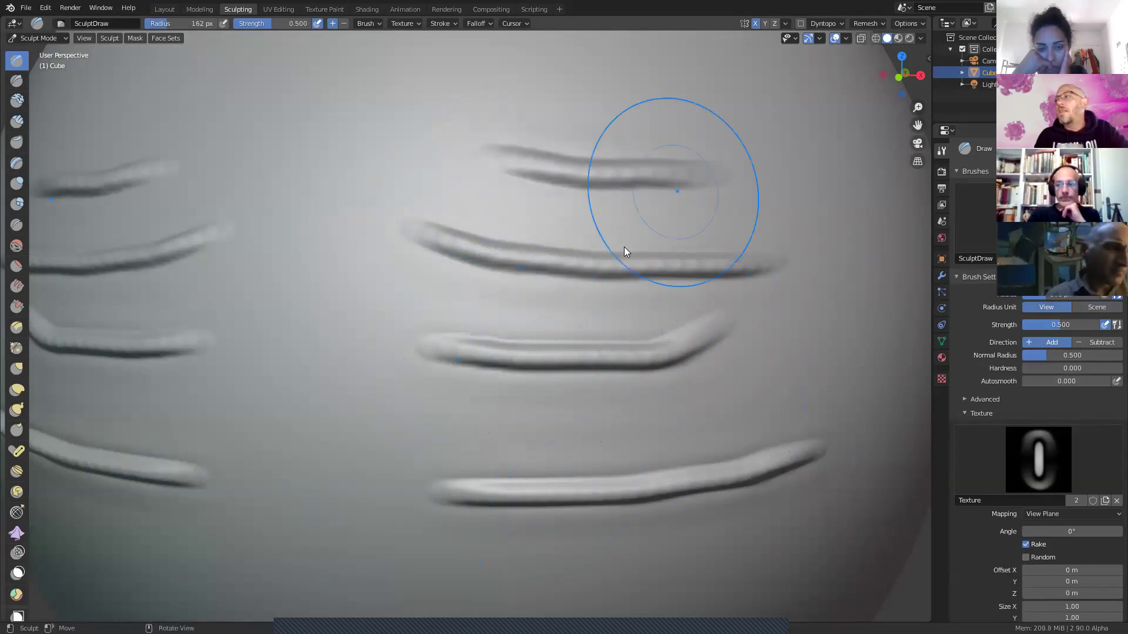
{"action": "scroll", "coordinate": [623, 247], "scroll_direction": "down", "scroll_amount": 6}
{"action": "left_click_drag", "start_coordinate": [436, 274], "coordinate": [525, 280]}
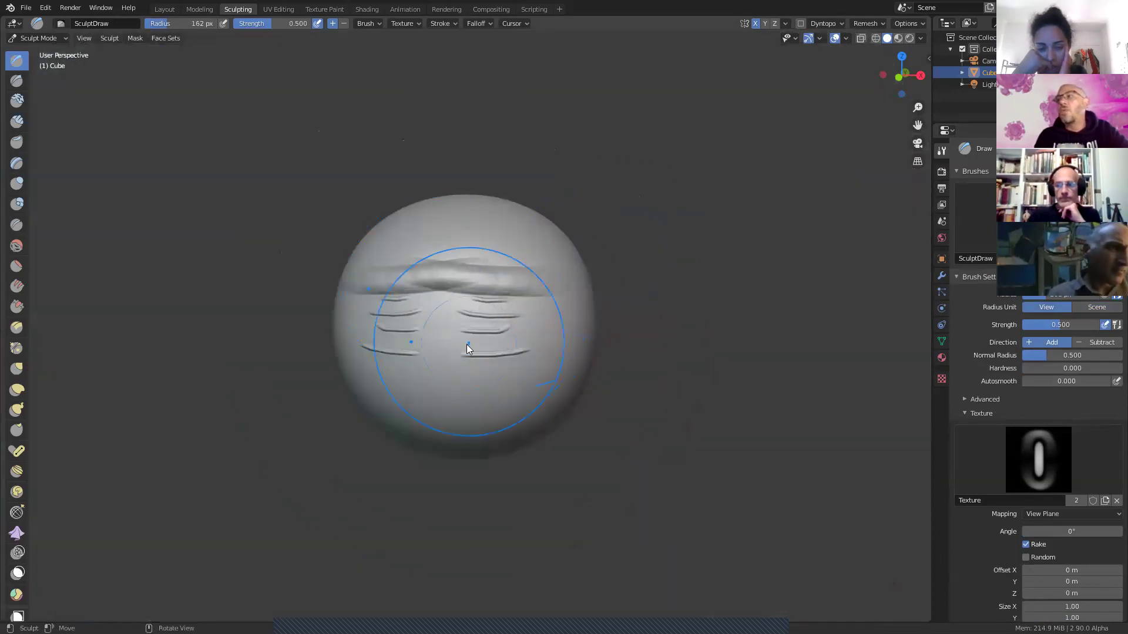
Step: Undo all the strokes sculpted with the View and Scene radius units
{"action": "key", "text": "ctrl+z"}
{"action": "key", "text": "ctrl+z"}
{"action": "key", "text": "ctrl+z"}
{"action": "key", "text": "ctrl+z"}
{"action": "key", "text": "ctrl+z"}
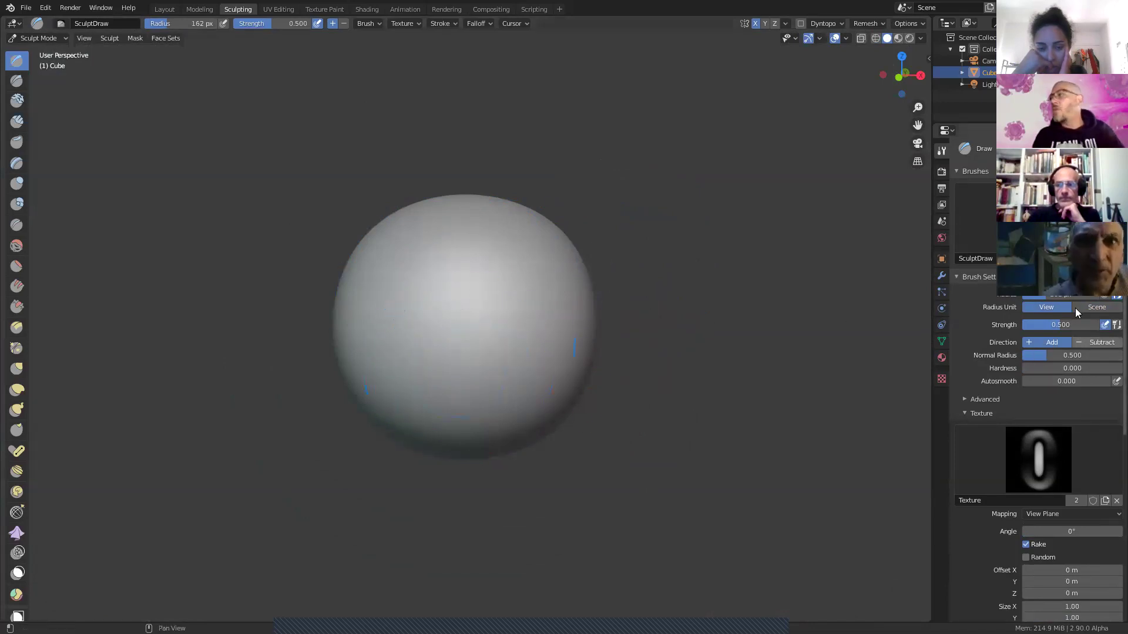
Step: Set the brush's Radius Unit to Scene and reduce the brush radius to about 0.067 m
{"action": "left_click", "coordinate": [1097, 307]}
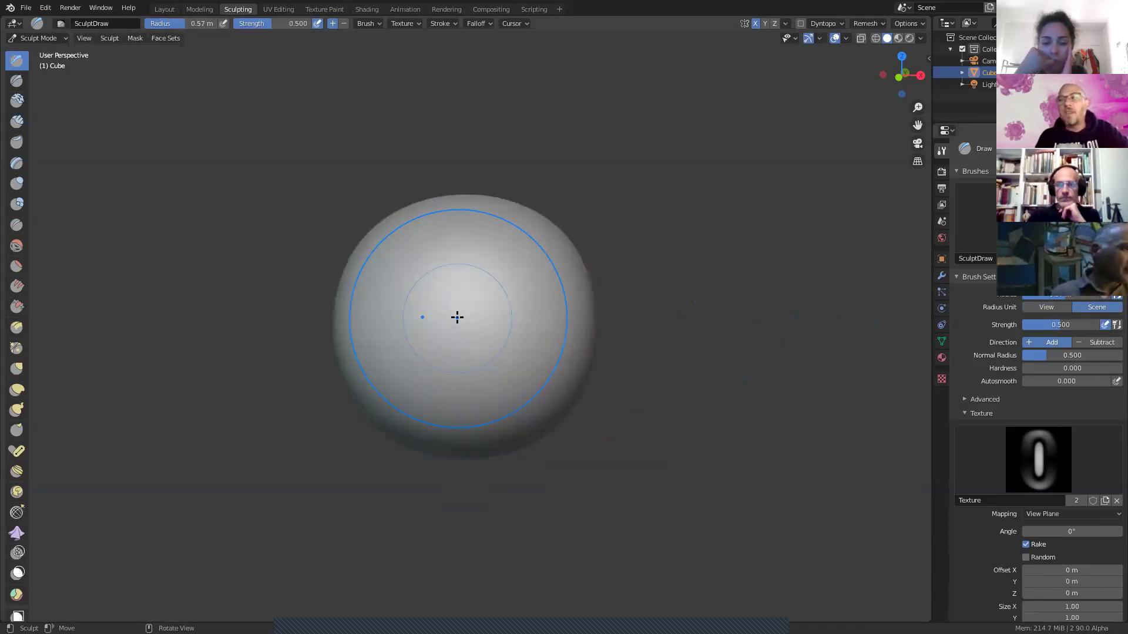
{"action": "scroll", "coordinate": [457, 317], "scroll_direction": "up", "scroll_amount": 5}
{"action": "right_click", "coordinate": [456, 314]}
{"action": "left_click_drag", "start_coordinate": [432, 316], "coordinate": [342, 320]}
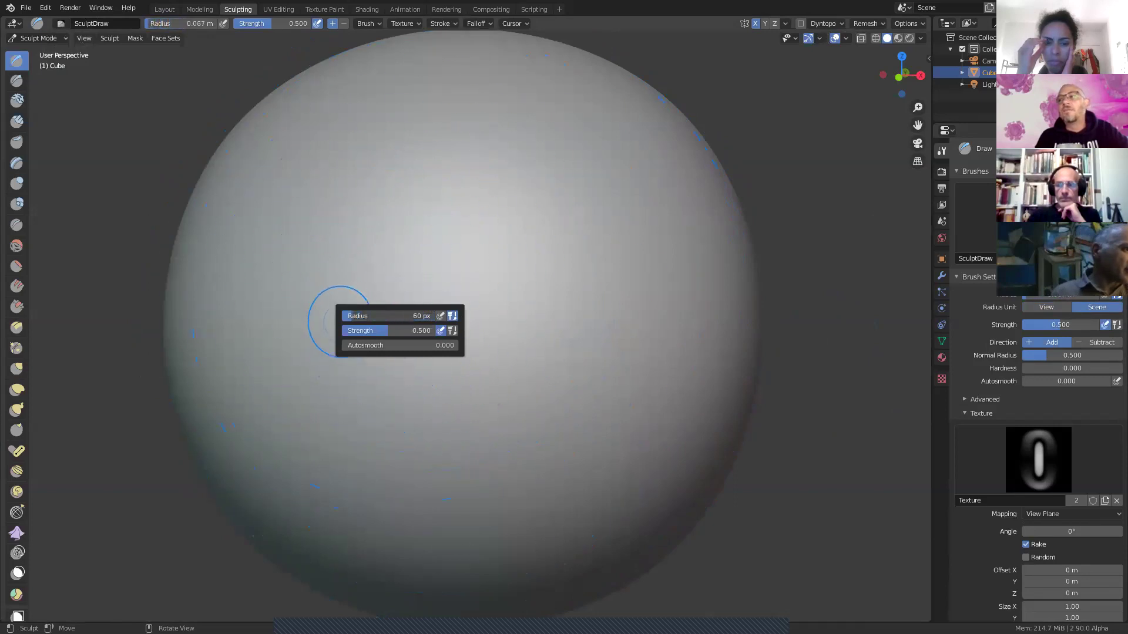
Step: Sculpt raked strokes across the sphere's middle at different zoom levels with the scene-based radius, and undo them all
{"action": "mouse_move", "coordinate": [380, 262]}
{"action": "left_mouse_down"}
{"action": "mouse_move", "coordinate": [519, 301]}
{"action": "mouse_move", "coordinate": [574, 303]}
{"action": "left_mouse_up"}
{"action": "scroll", "coordinate": [452, 362], "scroll_direction": "down", "scroll_amount": 3}
{"action": "left_click_drag", "start_coordinate": [453, 363], "coordinate": [529, 370]}
{"action": "mouse_move", "coordinate": [529, 370]}
{"action": "middle_mouse_down", "text": "ctrl"}
{"action": "mouse_move", "coordinate": [496, 332]}
{"action": "mouse_move", "coordinate": [335, 421]}
{"action": "mouse_move", "coordinate": [577, 389]}
{"action": "mouse_move", "coordinate": [504, 378]}
{"action": "mouse_move", "coordinate": [496, 466]}
{"action": "middle_mouse_up", "text": "ctrl"}
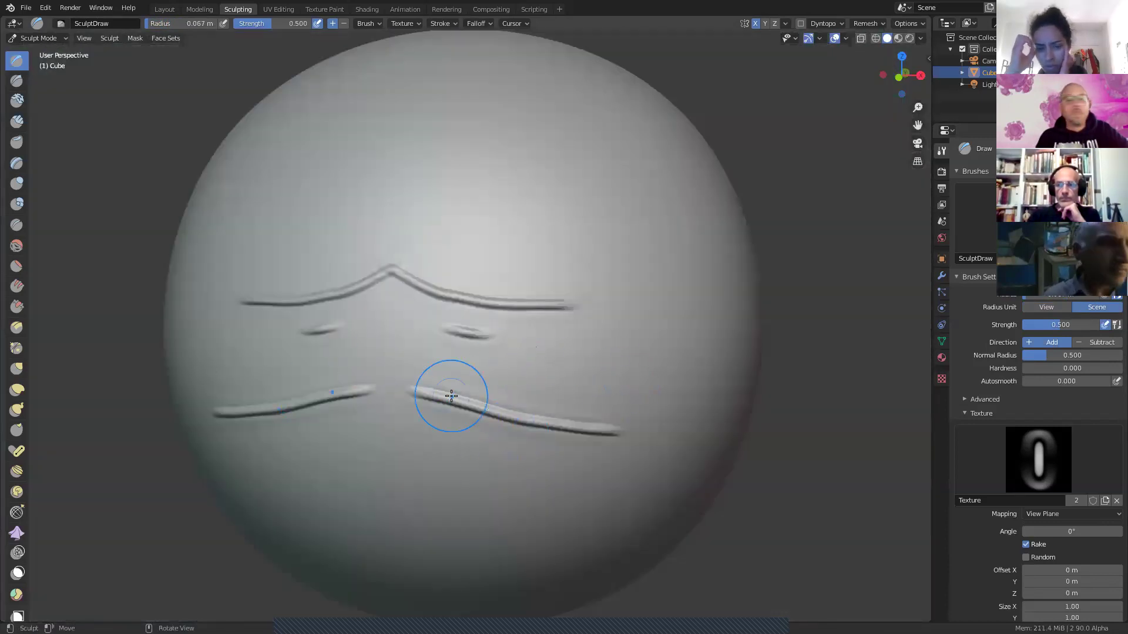
{"action": "key", "text": "ctrl+z"}
{"action": "key", "text": "ctrl+z"}
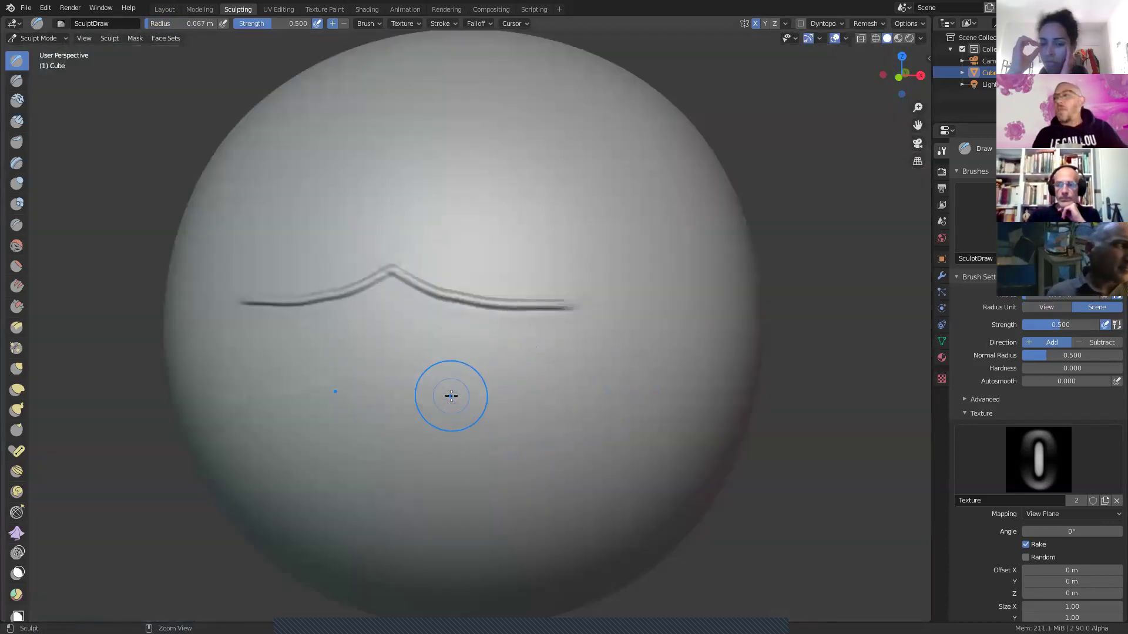
{"action": "key", "text": "ctrl+z"}
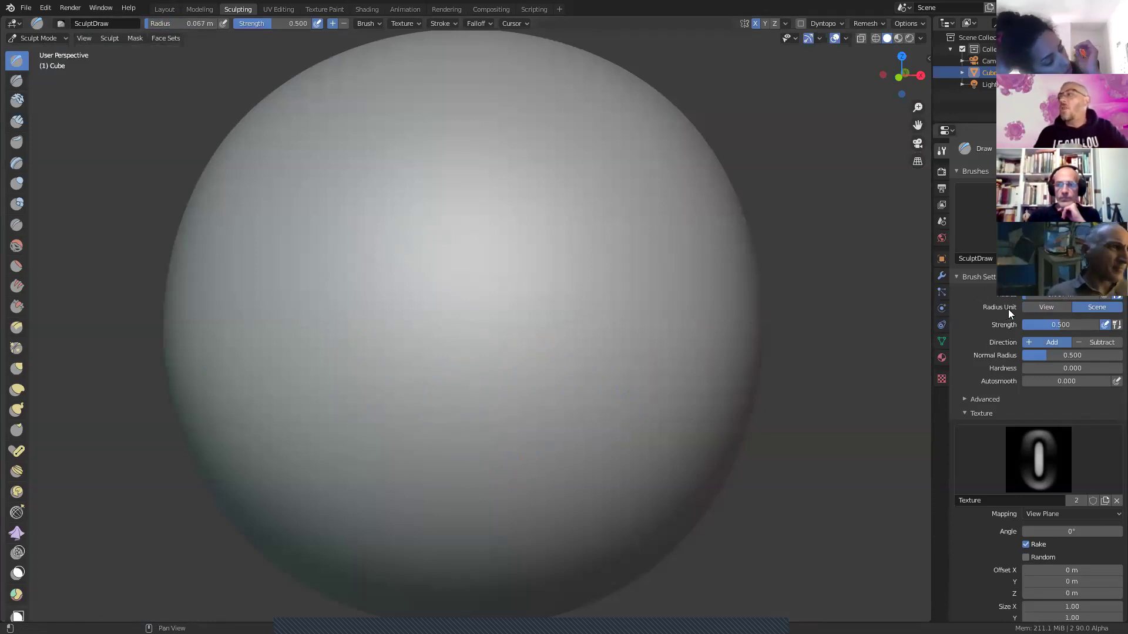
Step: Review the brush's texture and stroke settings, and collapse the Texture and Brush Settings sections
{"action": "scroll", "coordinate": [975, 429], "scroll_direction": "down", "scroll_amount": 4}
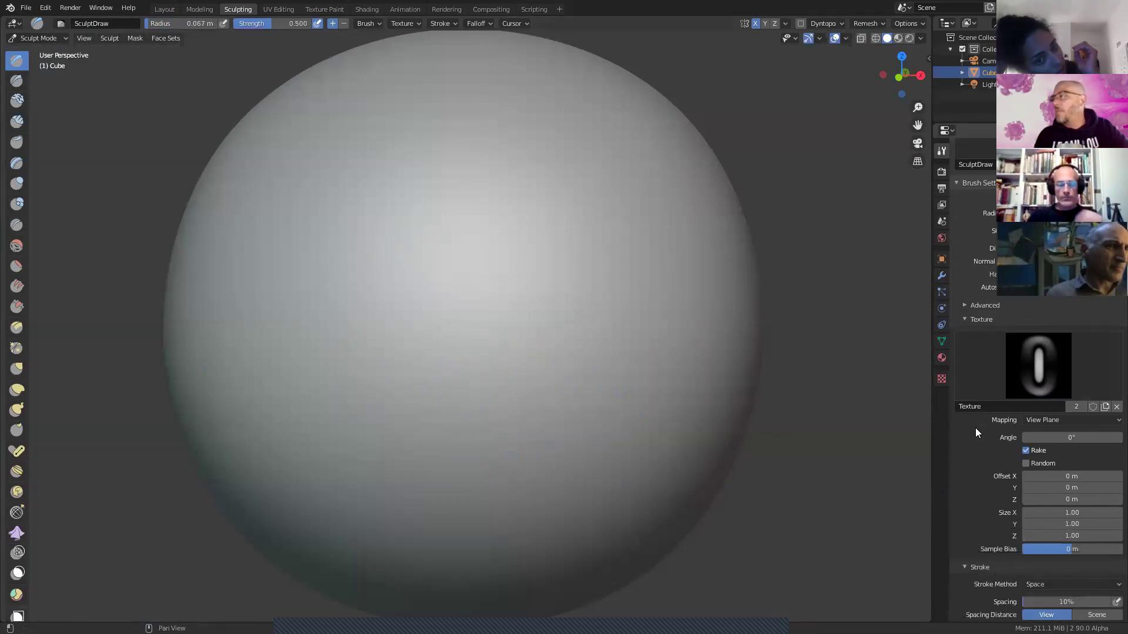
{"action": "scroll", "coordinate": [975, 428], "scroll_direction": "down", "scroll_amount": 4}
{"action": "scroll", "coordinate": [975, 432], "scroll_direction": "up", "scroll_amount": 4}
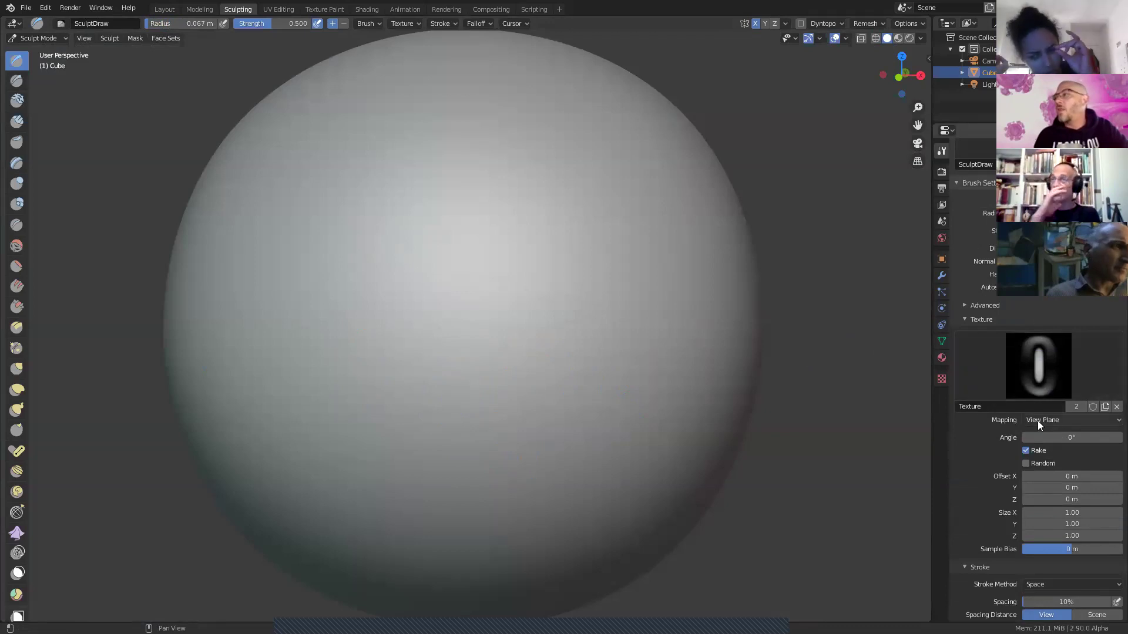
{"action": "scroll", "coordinate": [1045, 415], "scroll_direction": "up", "scroll_amount": 1}
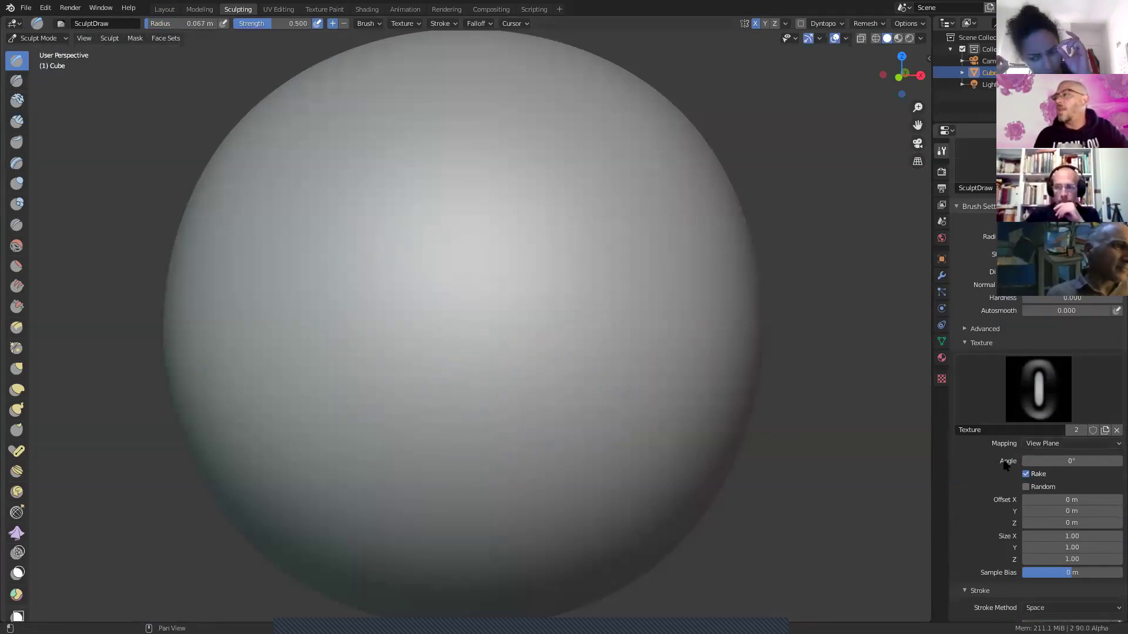
{"action": "left_click", "coordinate": [977, 342]}
{"action": "scroll", "coordinate": [976, 343], "scroll_direction": "up", "scroll_amount": 2}
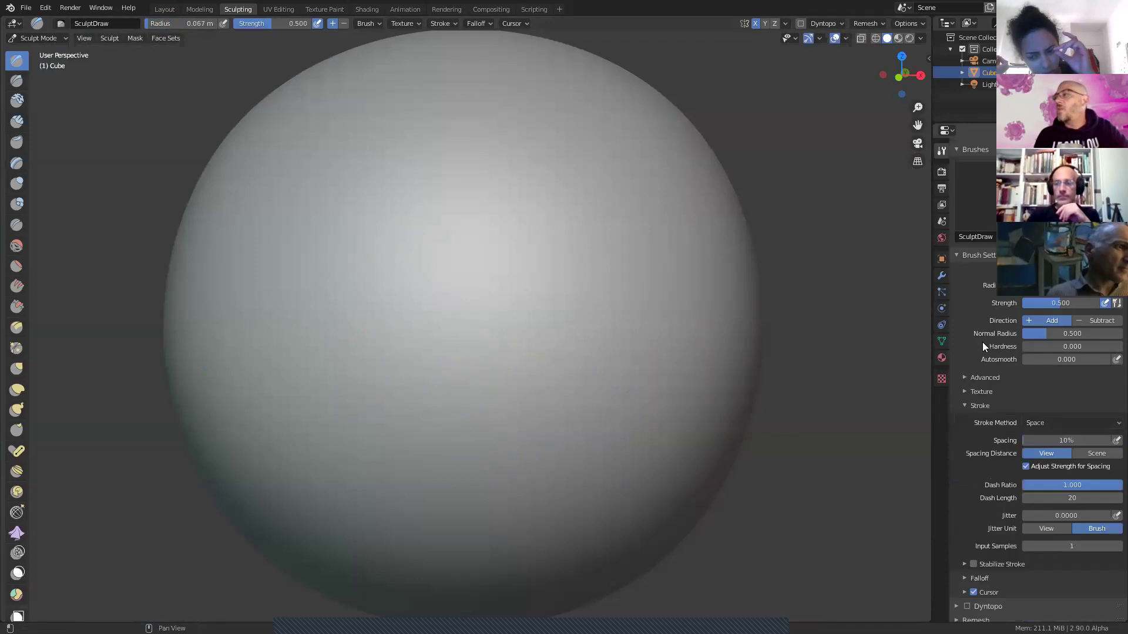
{"action": "left_click", "coordinate": [969, 255]}
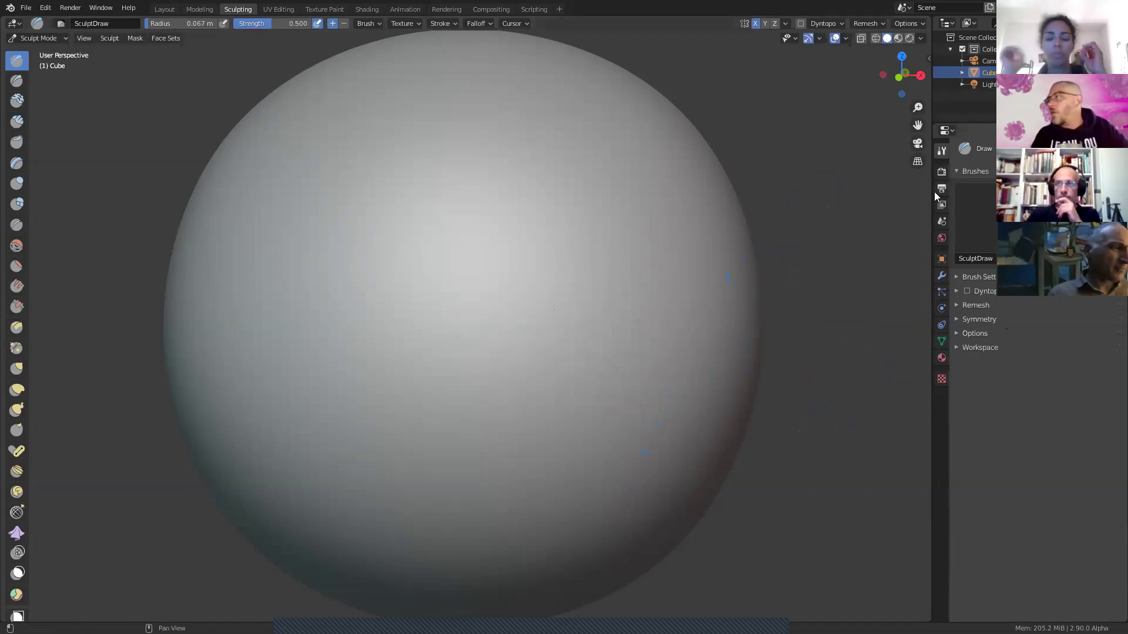
Step: Reopen the Brush Settings and leave its Texture and Stroke sections collapsed
{"action": "left_click", "coordinate": [959, 278]}
{"action": "scroll", "coordinate": [994, 353], "scroll_direction": "down", "scroll_amount": 3}
{"action": "scroll", "coordinate": [994, 355], "scroll_direction": "up", "scroll_amount": 2}
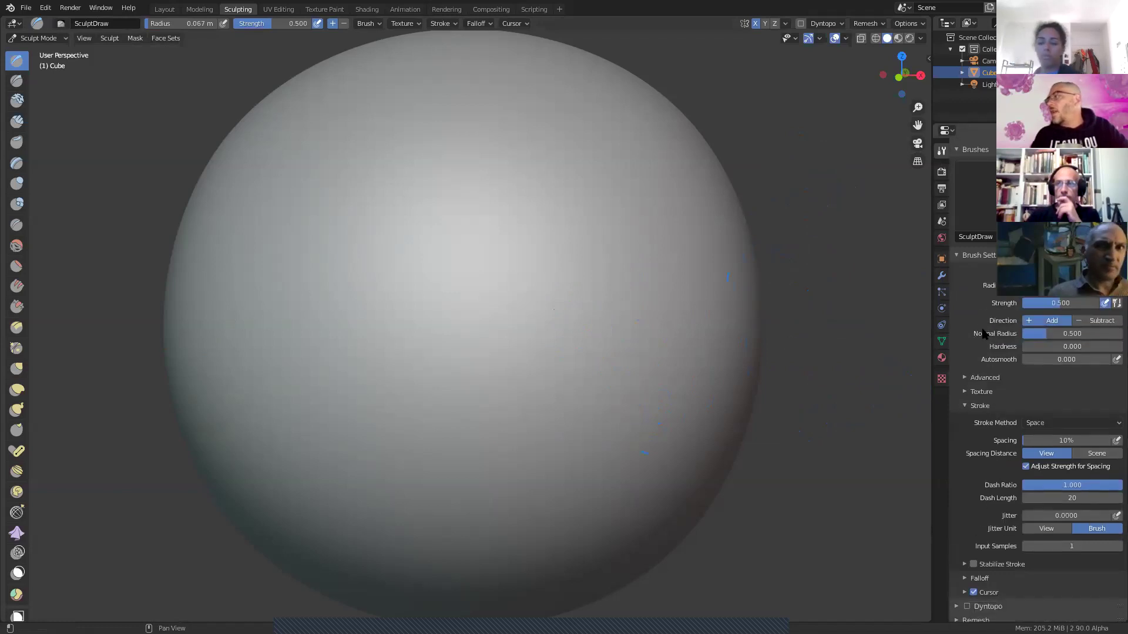
{"action": "left_click", "coordinate": [979, 407]}
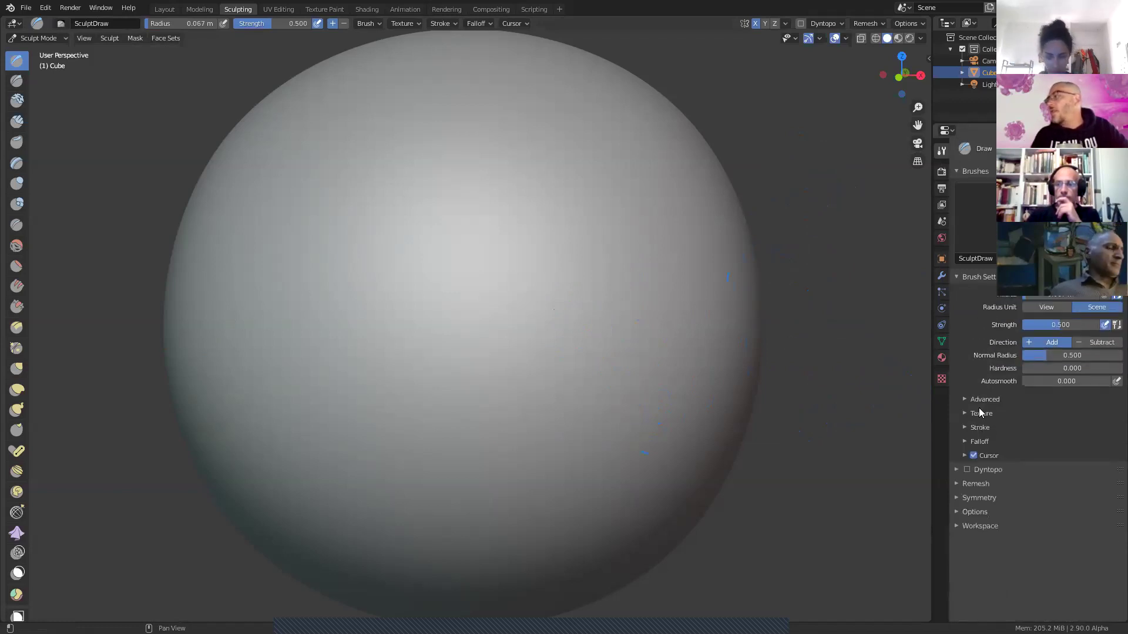
{"action": "left_click", "coordinate": [979, 413]}
{"action": "left_click", "coordinate": [980, 414]}
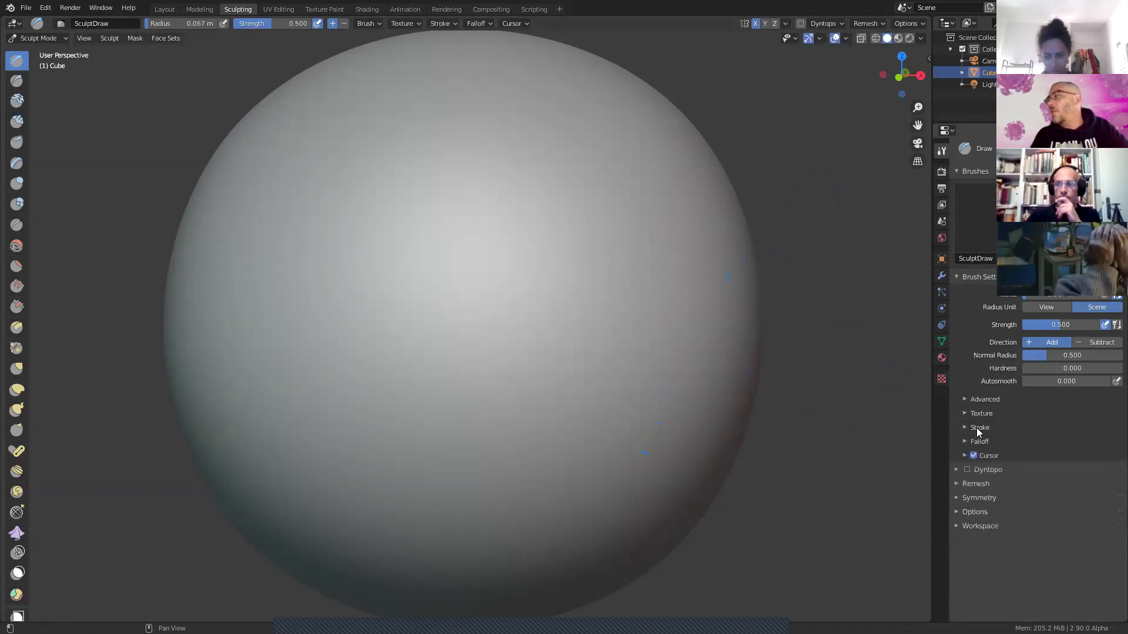
Step: Keep the Space stroke method, set the stroke spacing to 92%, and set the Spacing Distance to Scene
{"action": "left_click", "coordinate": [977, 427]}
{"action": "scroll", "coordinate": [977, 432], "scroll_direction": "down", "scroll_amount": 3}
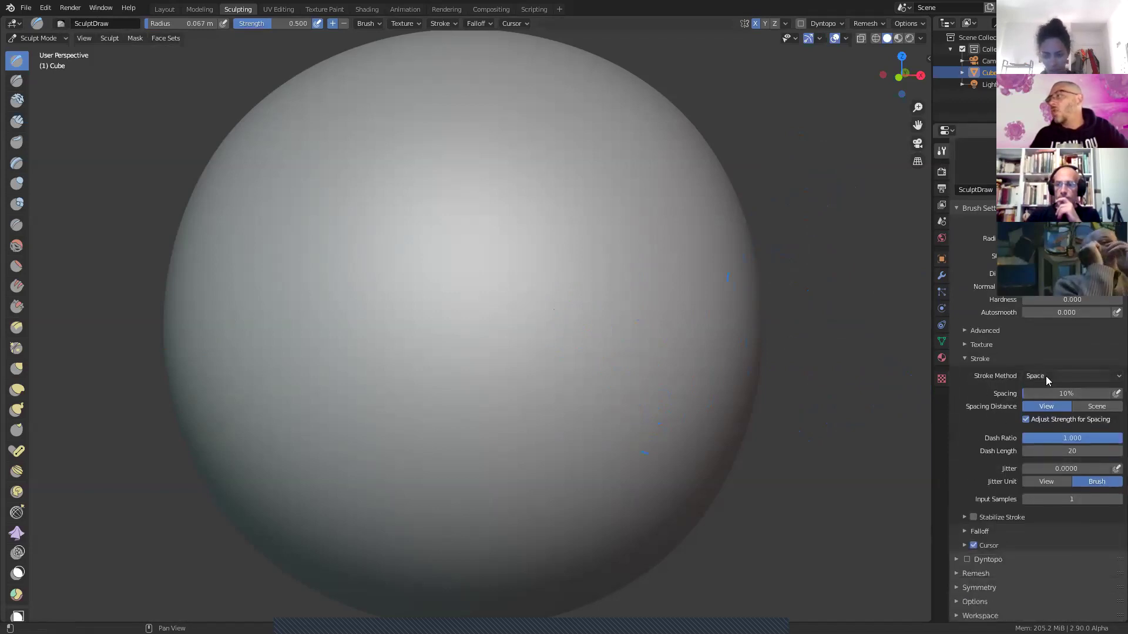
{"action": "left_click", "coordinate": [1045, 377]}
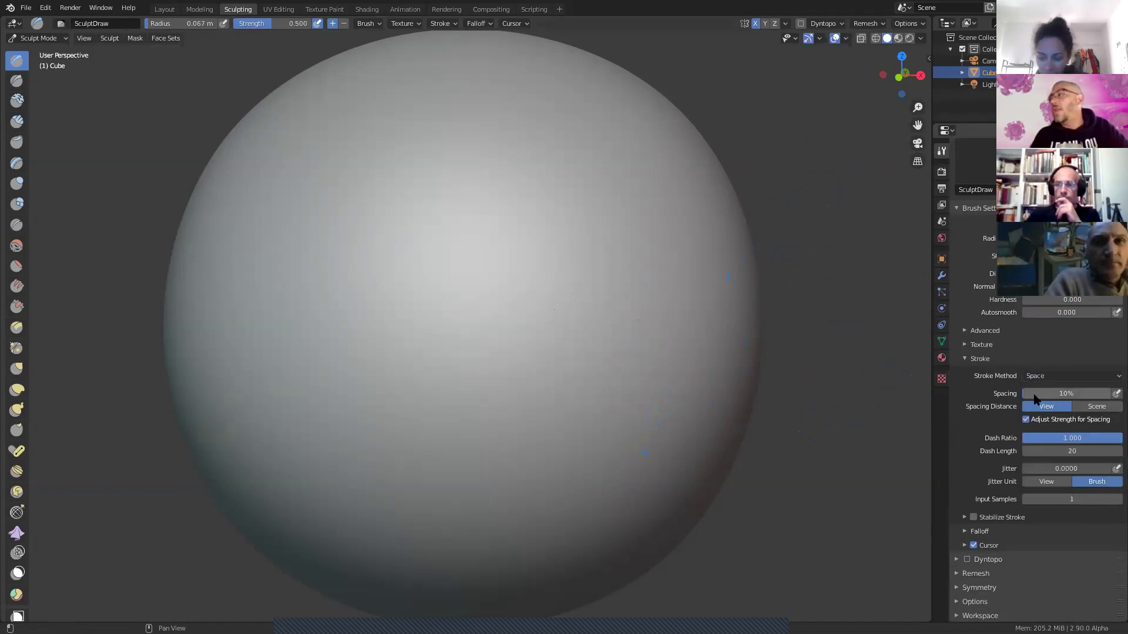
{"action": "left_click_drag", "start_coordinate": [1066, 394], "coordinate": [1072, 405]}
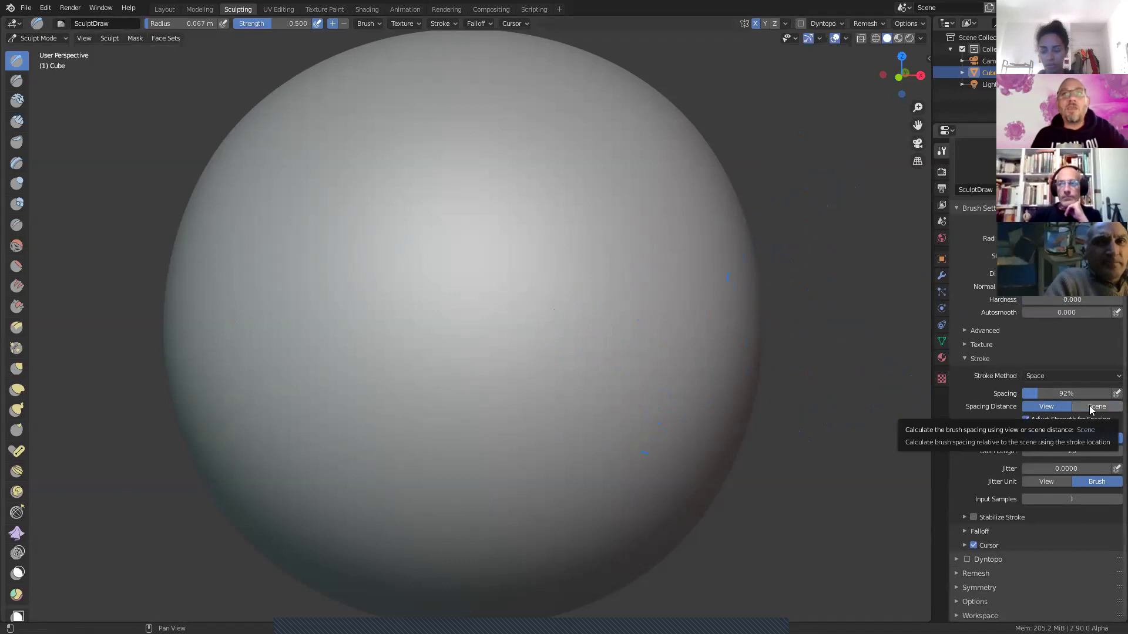
{"action": "left_click", "coordinate": [1091, 407]}
Step: Sculpt several curved rows of separated stitches across the middle and lower part of the sphere
{"action": "left_click_drag", "start_coordinate": [197, 353], "coordinate": [629, 370]}
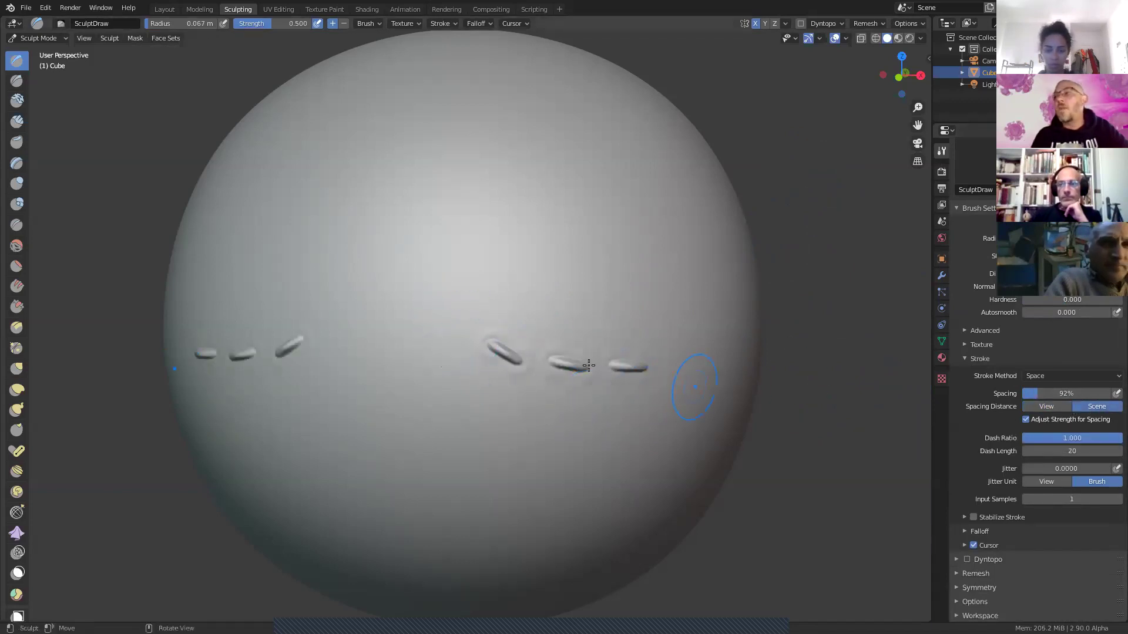
{"action": "left_click_drag", "start_coordinate": [510, 292], "coordinate": [542, 309]}
{"action": "mouse_move", "coordinate": [668, 284]}
{"action": "left_mouse_down"}
{"action": "mouse_move", "coordinate": [679, 411]}
{"action": "mouse_move", "coordinate": [523, 431]}
{"action": "mouse_move", "coordinate": [481, 408]}
{"action": "mouse_move", "coordinate": [490, 402]}
{"action": "left_mouse_up"}
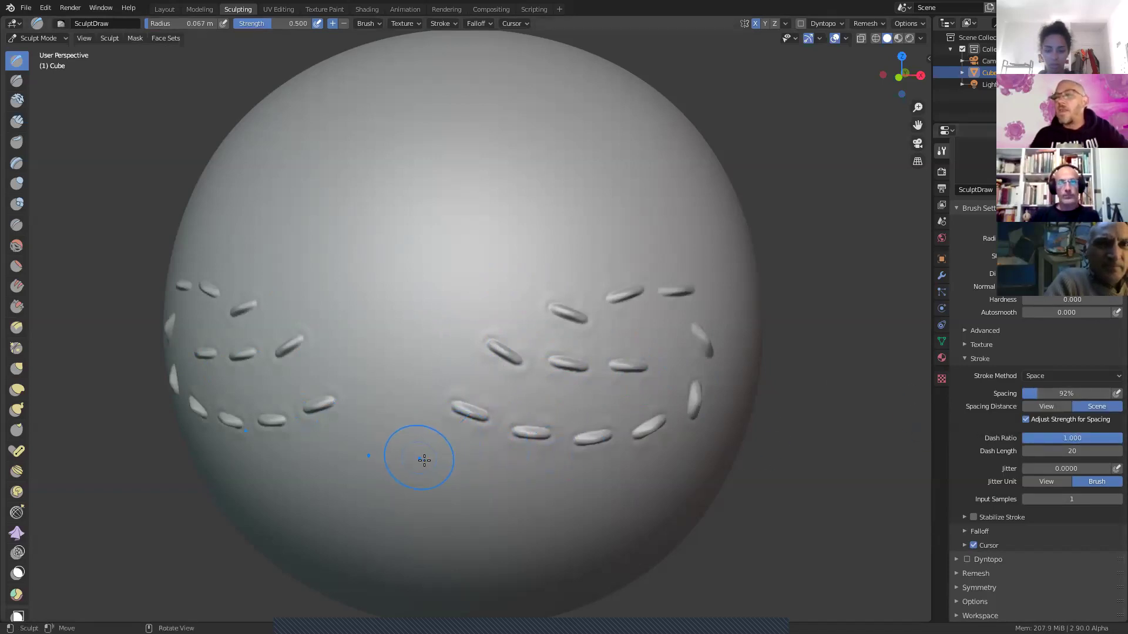
{"action": "left_click_drag", "start_coordinate": [423, 461], "coordinate": [567, 490]}
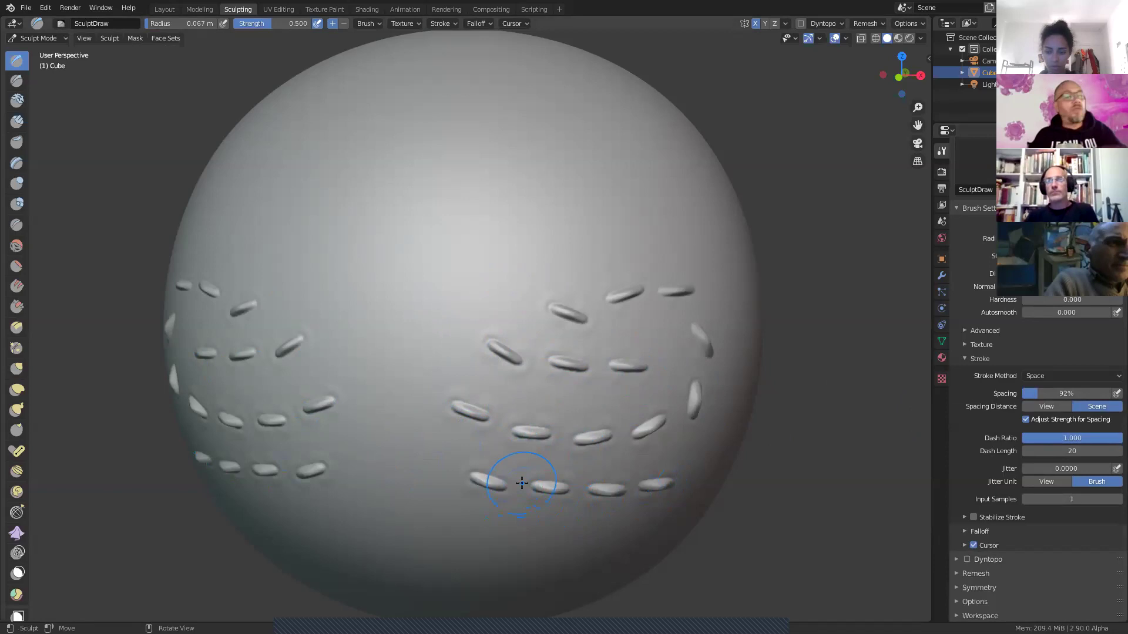
Step: Undo all the test stitches on the sphere and set the stroke spacing to 70%
{"action": "key", "text": "ctrl+z"}
{"action": "key", "text": "ctrl+z"}
{"action": "key", "text": "ctrl+z"}
{"action": "key", "text": "ctrl+z"}
{"action": "key", "text": "ctrl+z"}
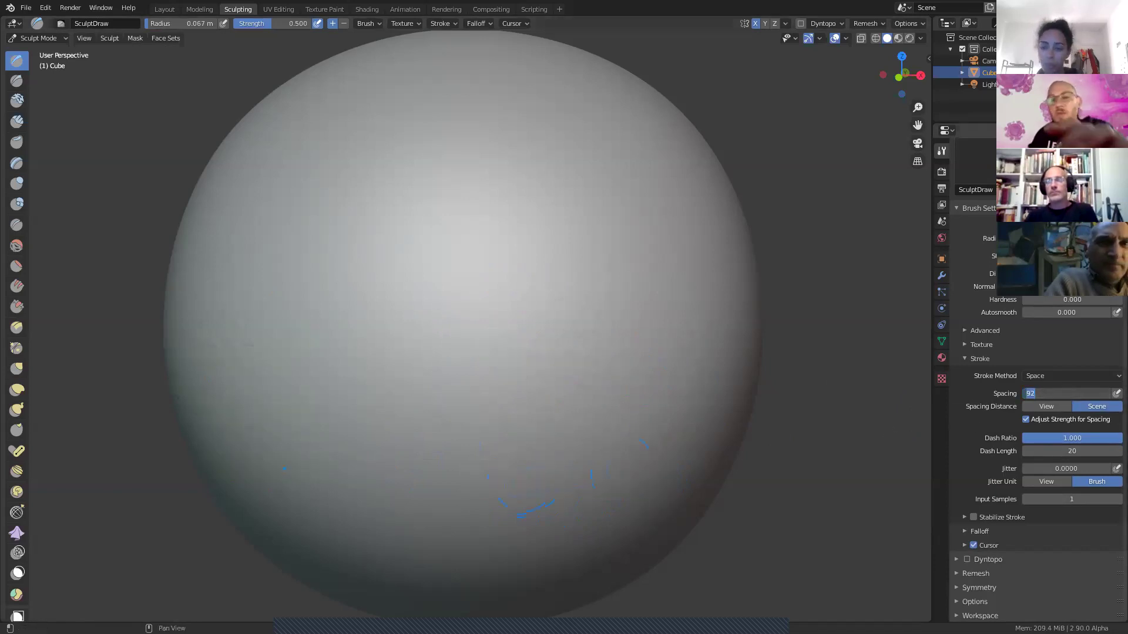
{"action": "key", "text": "Return"}
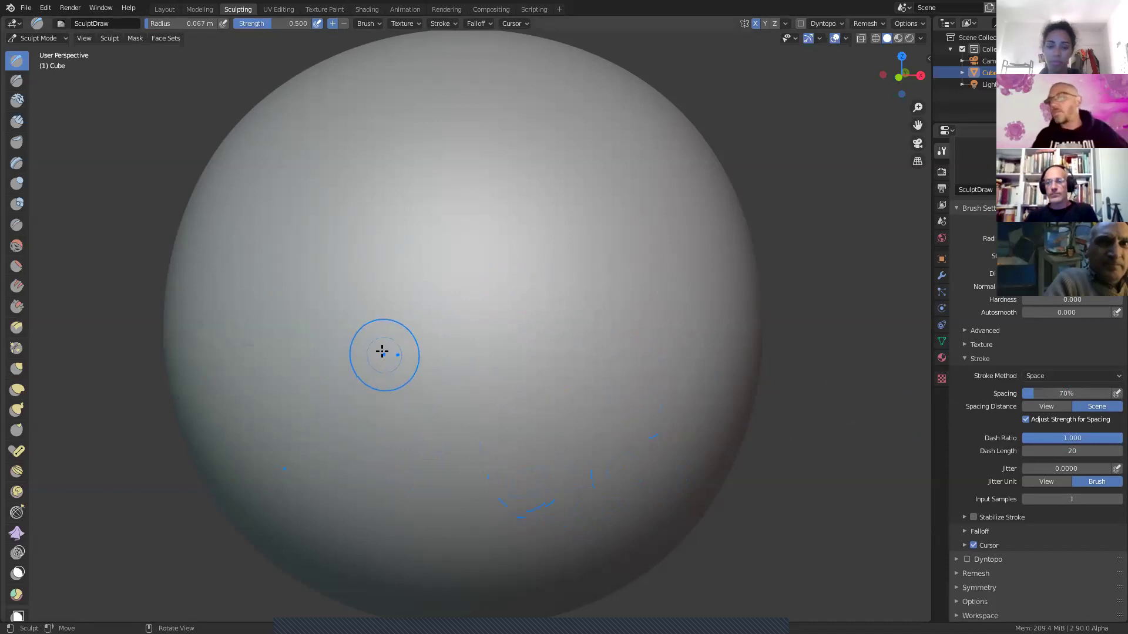
Step: Sculpt closely spaced rows and loops of raked stitches across the upper and middle part of the sphere
{"action": "mouse_move", "coordinate": [428, 382]}
{"action": "left_mouse_down"}
{"action": "mouse_move", "coordinate": [503, 390]}
{"action": "mouse_move", "coordinate": [601, 361]}
{"action": "left_mouse_up"}
{"action": "left_click_drag", "start_coordinate": [621, 318], "coordinate": [619, 322]}
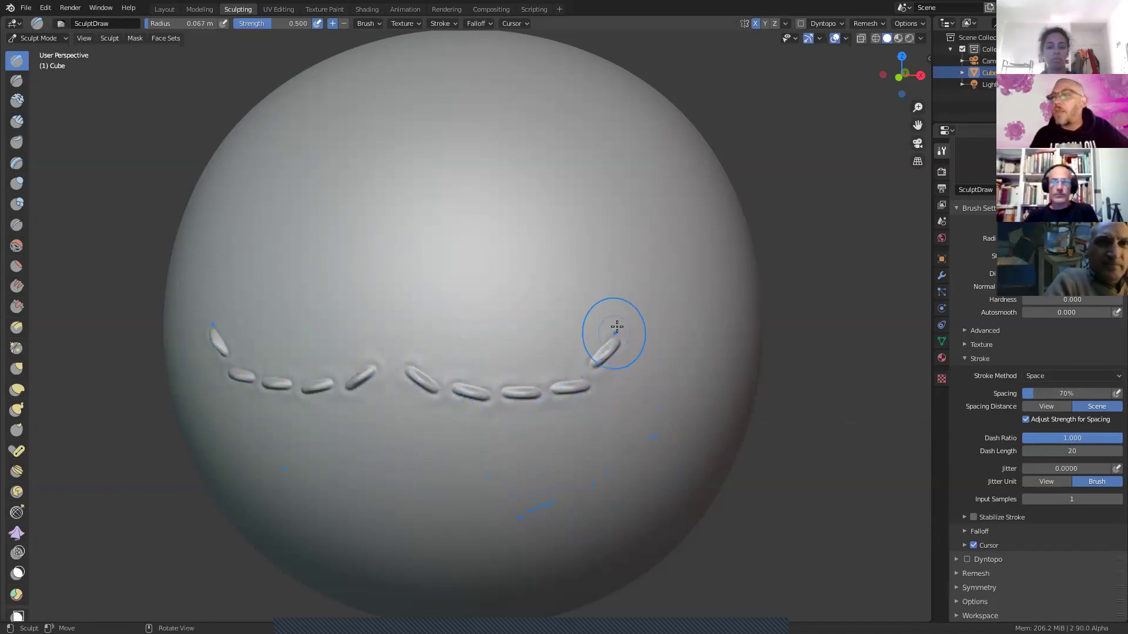
{"action": "mouse_move", "coordinate": [403, 282]}
{"action": "left_mouse_down"}
{"action": "mouse_move", "coordinate": [548, 231]}
{"action": "mouse_move", "coordinate": [655, 237]}
{"action": "left_mouse_up"}
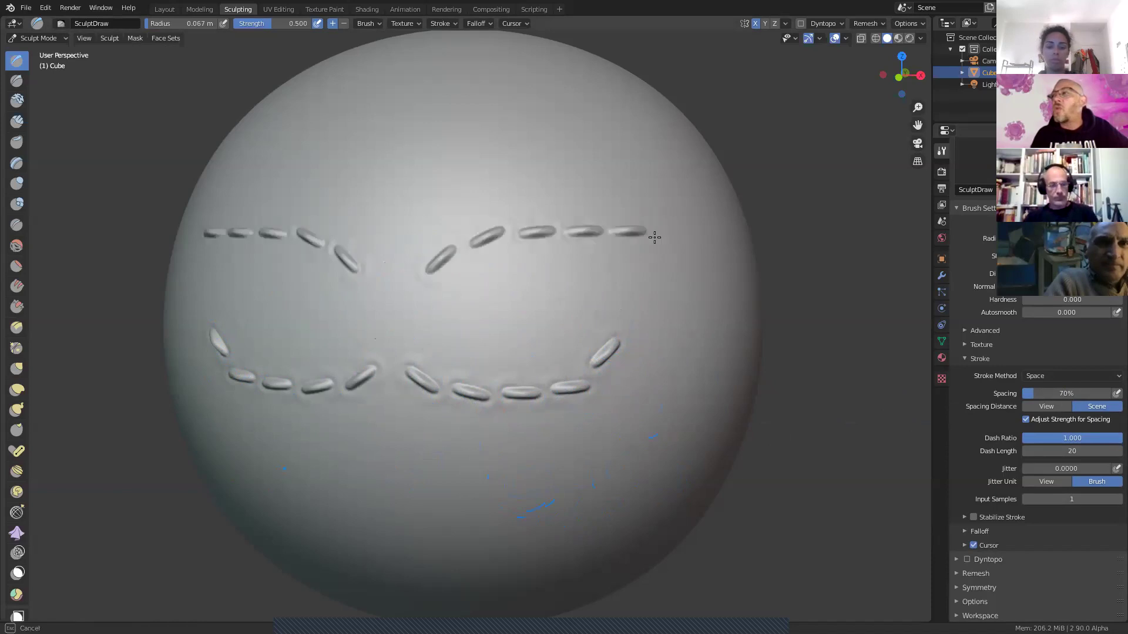
{"action": "left_click_drag", "start_coordinate": [643, 306], "coordinate": [488, 319]}
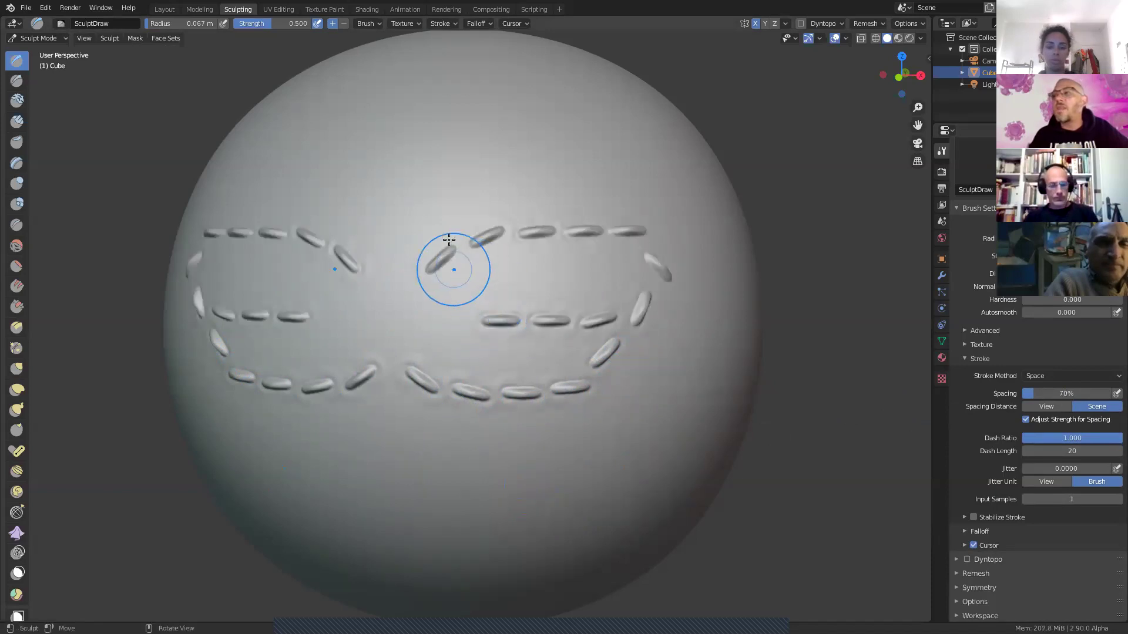
{"action": "mouse_move", "coordinate": [432, 203]}
{"action": "left_mouse_down"}
{"action": "mouse_move", "coordinate": [594, 157]}
{"action": "mouse_move", "coordinate": [587, 188]}
{"action": "left_mouse_up"}
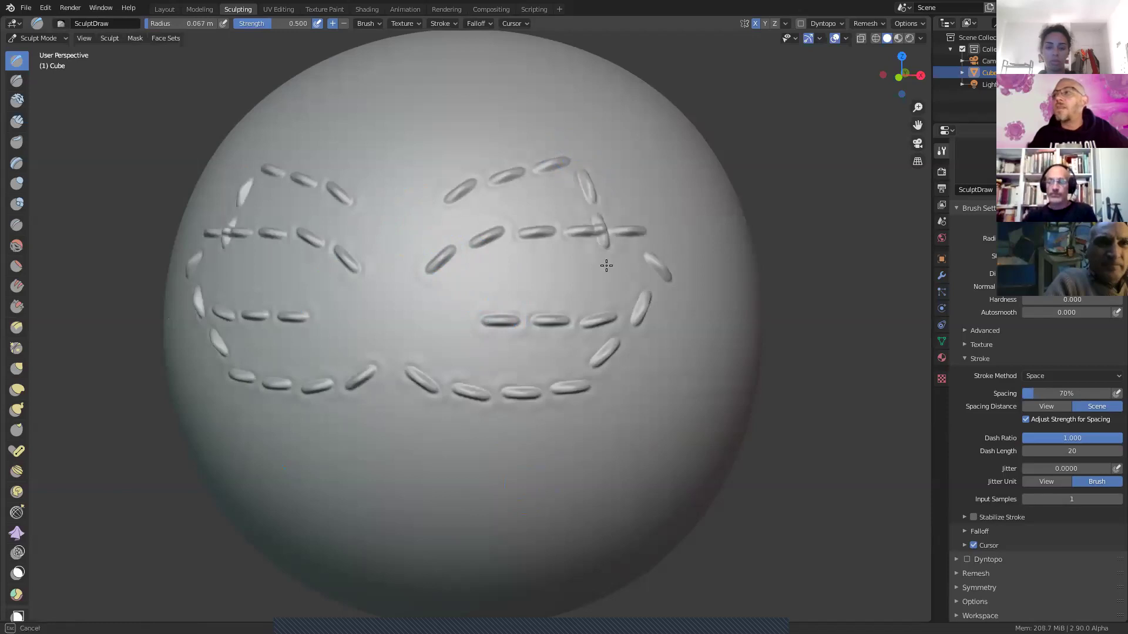
{"action": "left_click_drag", "start_coordinate": [621, 350], "coordinate": [622, 350]}
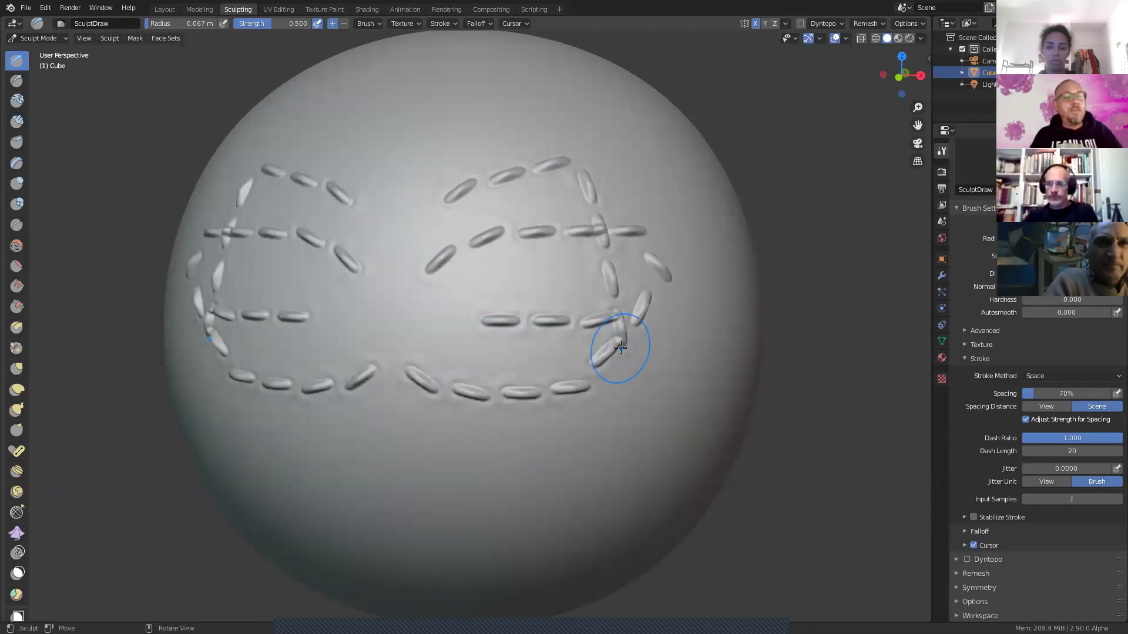
Step: Undo all the raked stitch rows and loops on the sphere
{"action": "key", "text": "ctrl+z"}
{"action": "key", "text": "ctrl+z"}
{"action": "key", "text": "ctrl+z"}
{"action": "key", "text": "ctrl+z"}
{"action": "key", "text": "ctrl+z"}
{"action": "key", "text": "ctrl+z"}
{"action": "key", "text": "ctrl+z"}
{"action": "key", "text": "ctrl+z"}
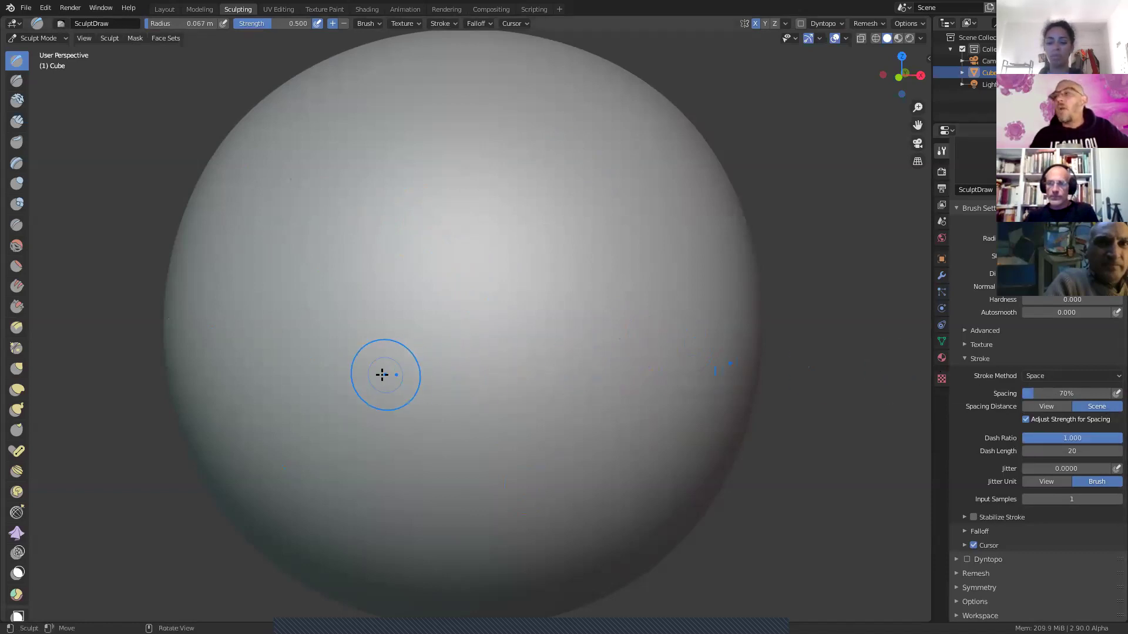
Step: Sculpt two horizontal rows of stitches across the sphere's lower middle at different zoom levels, and undo the upper row
{"action": "left_click_drag", "start_coordinate": [381, 374], "coordinate": [604, 380]}
{"action": "scroll", "coordinate": [532, 411], "scroll_direction": "up", "scroll_amount": 7}
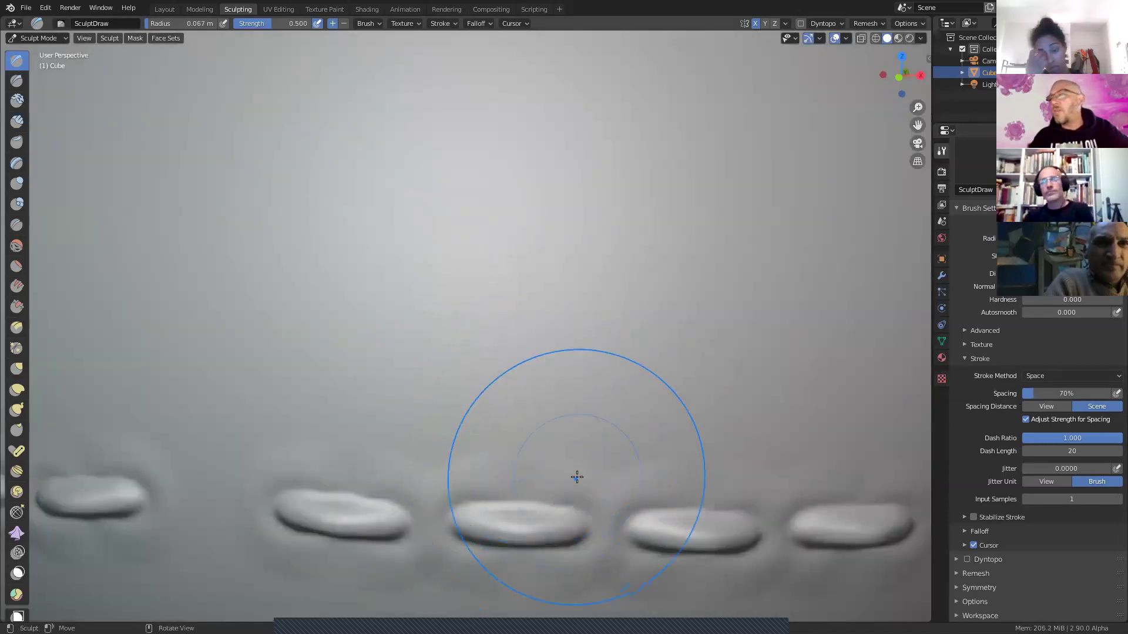
{"action": "scroll", "coordinate": [577, 477], "scroll_direction": "down", "scroll_amount": 5}
{"action": "left_click_drag", "start_coordinate": [455, 354], "coordinate": [737, 363]}
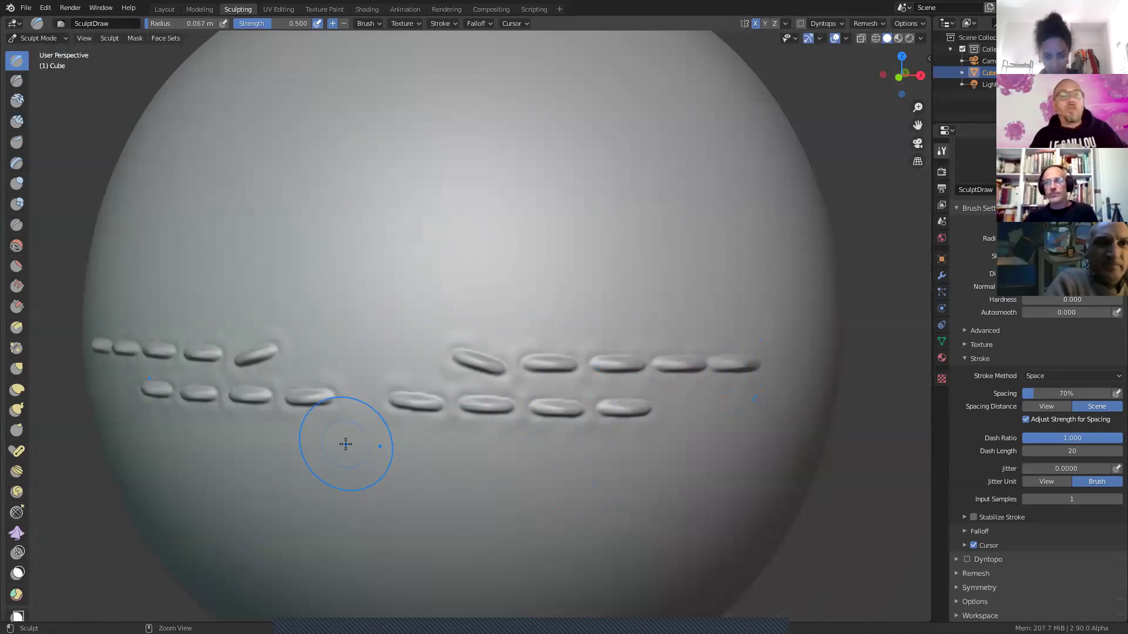
{"action": "key", "text": "ctrl+z"}
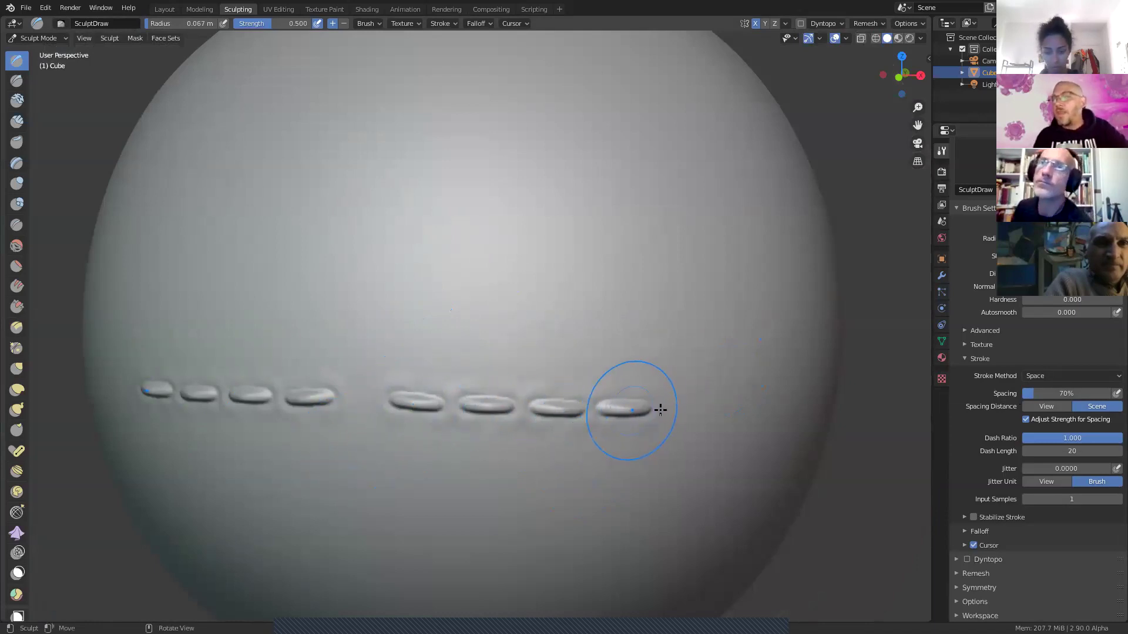
{"action": "left_click_drag", "start_coordinate": [677, 408], "coordinate": [817, 403]}
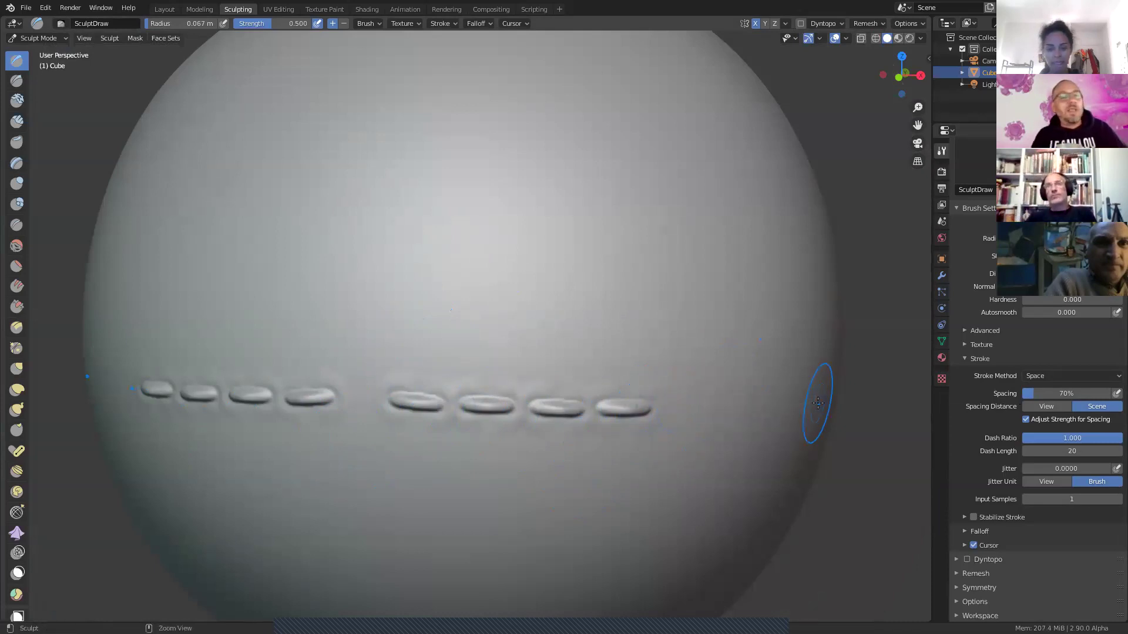
Step: Extend the remaining stitch row sideways and branch a vertical row and a diagonal row upward from it
{"action": "scroll", "coordinate": [755, 428], "scroll_direction": "up", "scroll_amount": 5}
{"action": "scroll", "coordinate": [633, 412], "scroll_direction": "down", "scroll_amount": 2}
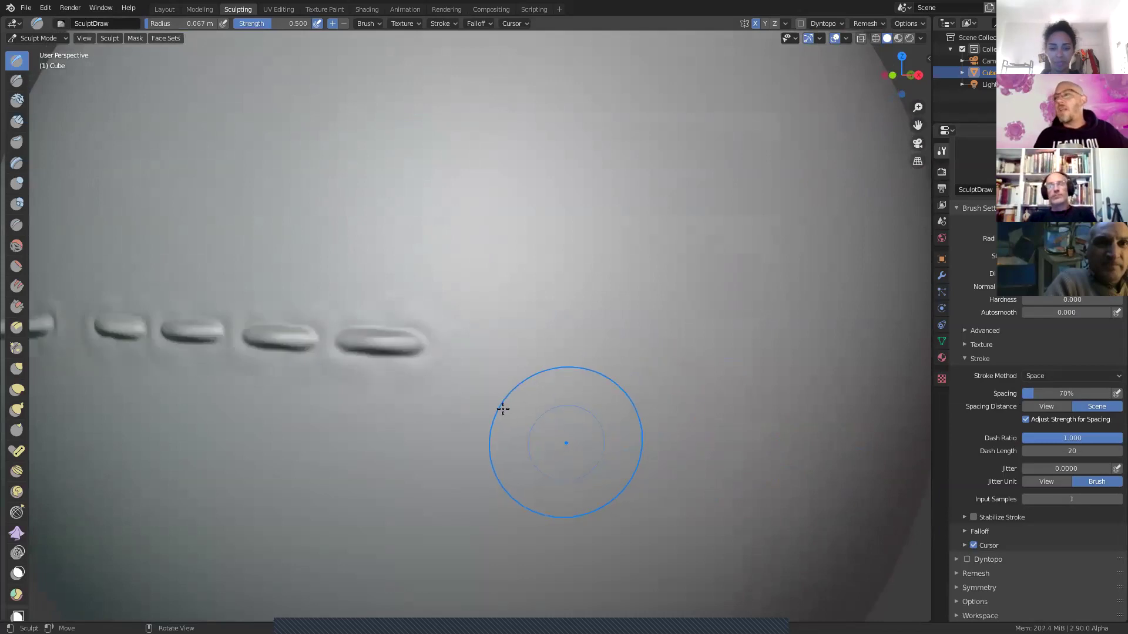
{"action": "left_click_drag", "start_coordinate": [377, 342], "coordinate": [815, 331]}
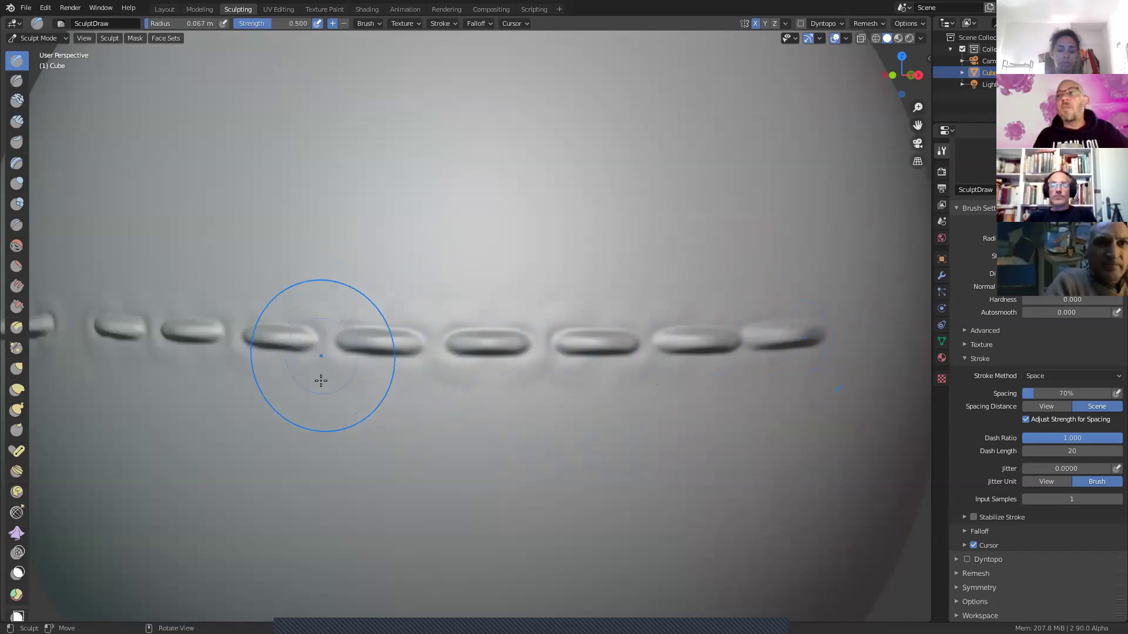
{"action": "left_click_drag", "start_coordinate": [316, 387], "coordinate": [316, 370]}
{"action": "left_click_drag", "start_coordinate": [322, 306], "coordinate": [325, 28]}
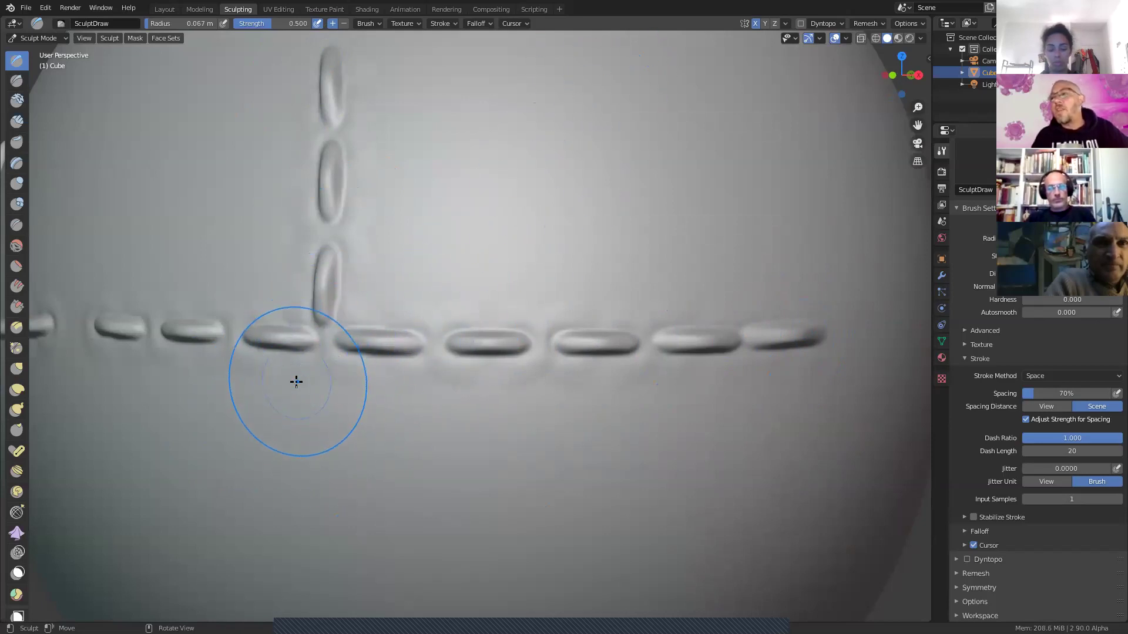
{"action": "left_click_drag", "start_coordinate": [295, 383], "coordinate": [296, 382]}
{"action": "left_click_drag", "start_coordinate": [349, 310], "coordinate": [389, 252]}
{"action": "key", "text": "ctrl+z"}
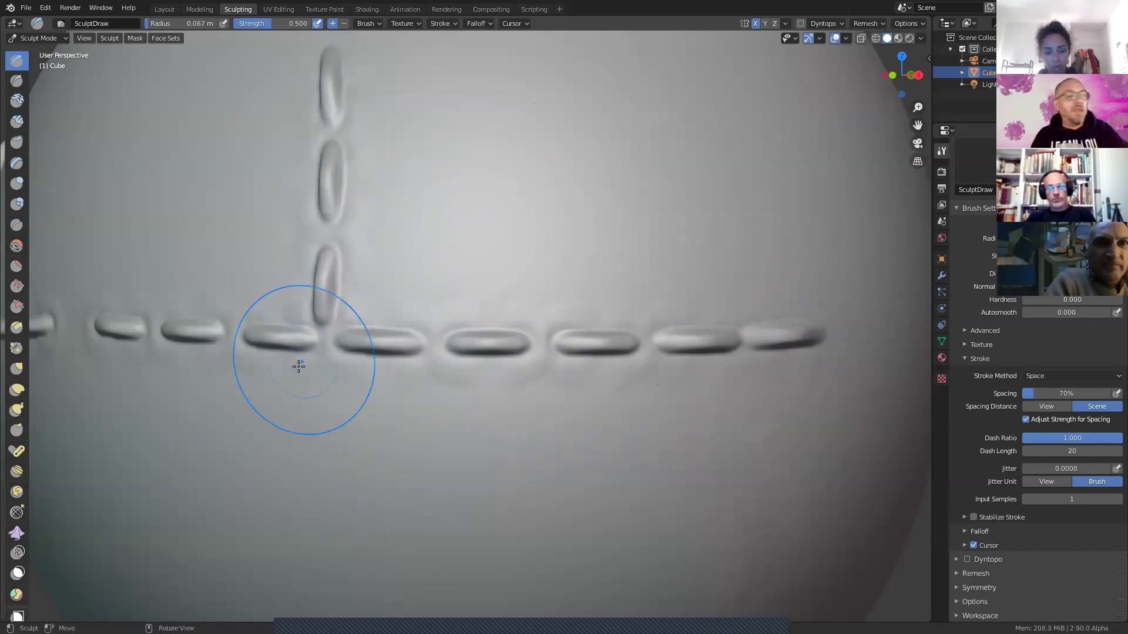
{"action": "mouse_move", "coordinate": [307, 376]}
{"action": "left_mouse_down"}
{"action": "mouse_move", "coordinate": [506, 134]}
{"action": "mouse_move", "coordinate": [631, 108]}
{"action": "left_mouse_up"}
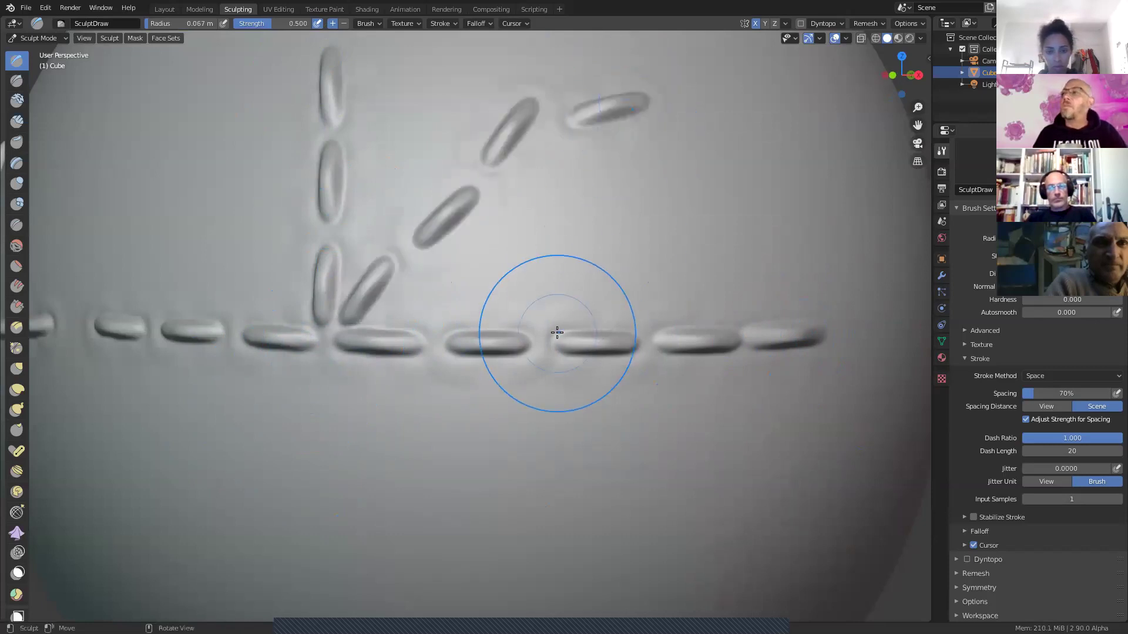
Step: Undo the horizontal, vertical and diagonal stitch rows to clear the sphere
{"action": "key", "text": "ctrl+z"}
{"action": "key", "text": "ctrl+z"}
{"action": "key", "text": "ctrl+z"}
{"action": "key", "text": "ctrl+z"}
{"action": "scroll", "coordinate": [556, 333], "scroll_direction": "down", "scroll_amount": 6}
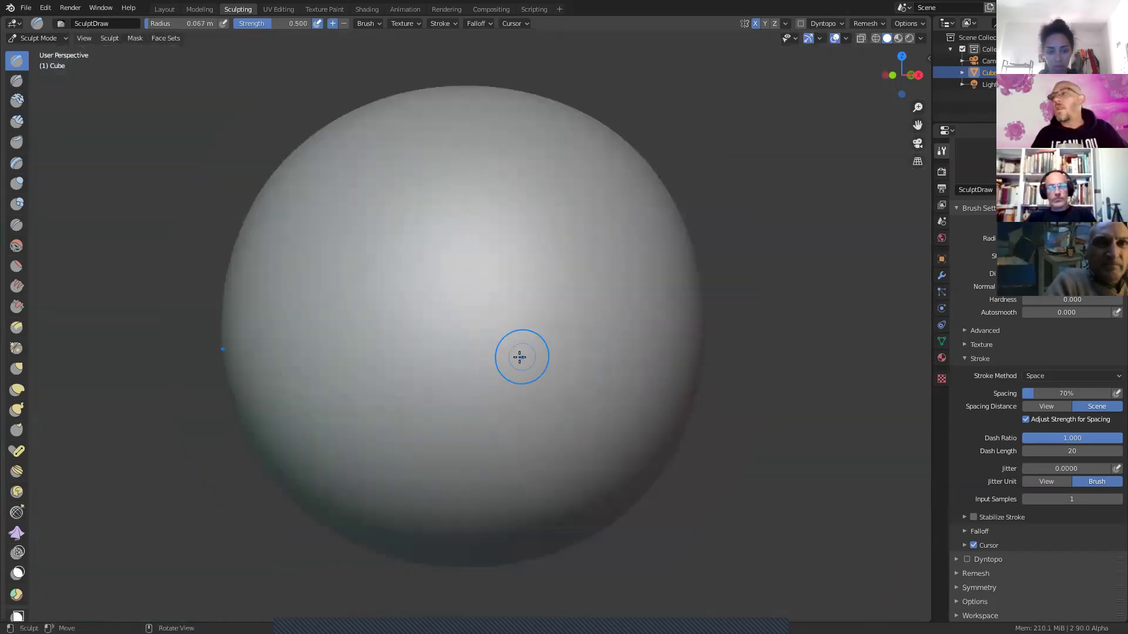
{"action": "scroll", "coordinate": [523, 390], "scroll_direction": "up", "scroll_amount": 3}
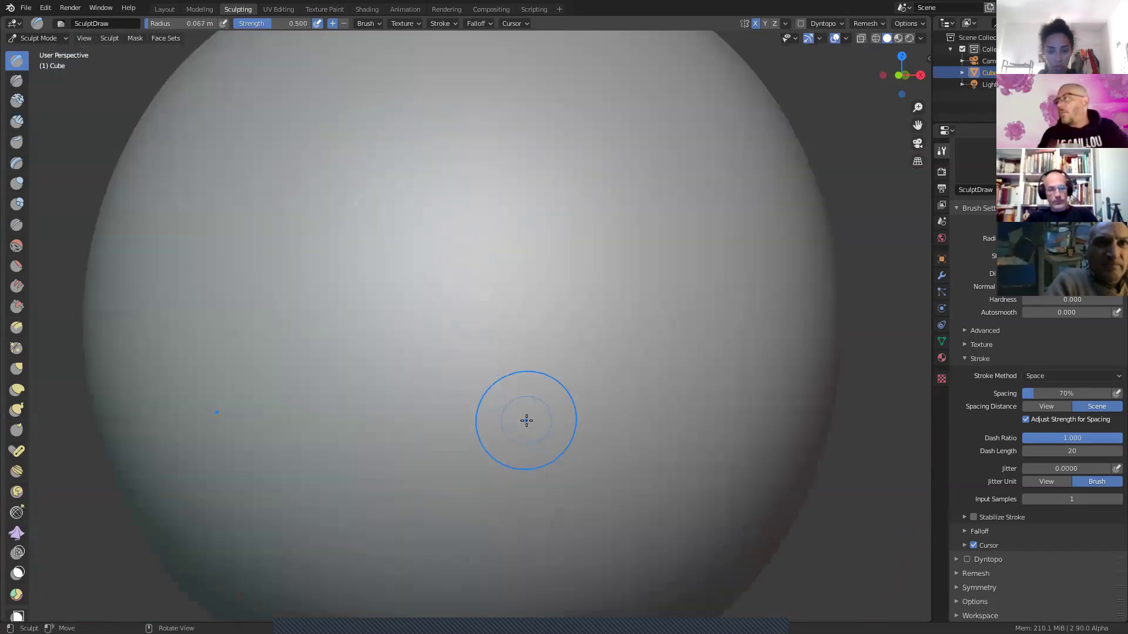
{"action": "scroll", "coordinate": [526, 418], "scroll_direction": "down", "scroll_amount": 3}
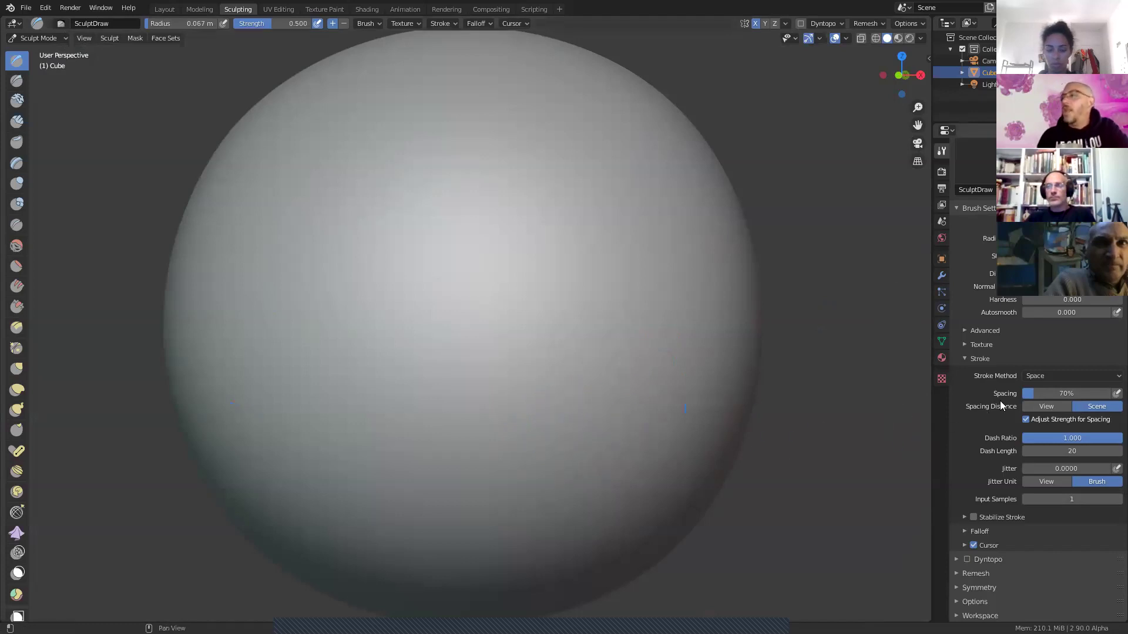
Step: Set the Spacing Distance to View and sculpt stitch rows across the sphere's middle, both zoomed out and zoomed in
{"action": "left_click", "coordinate": [1056, 409]}
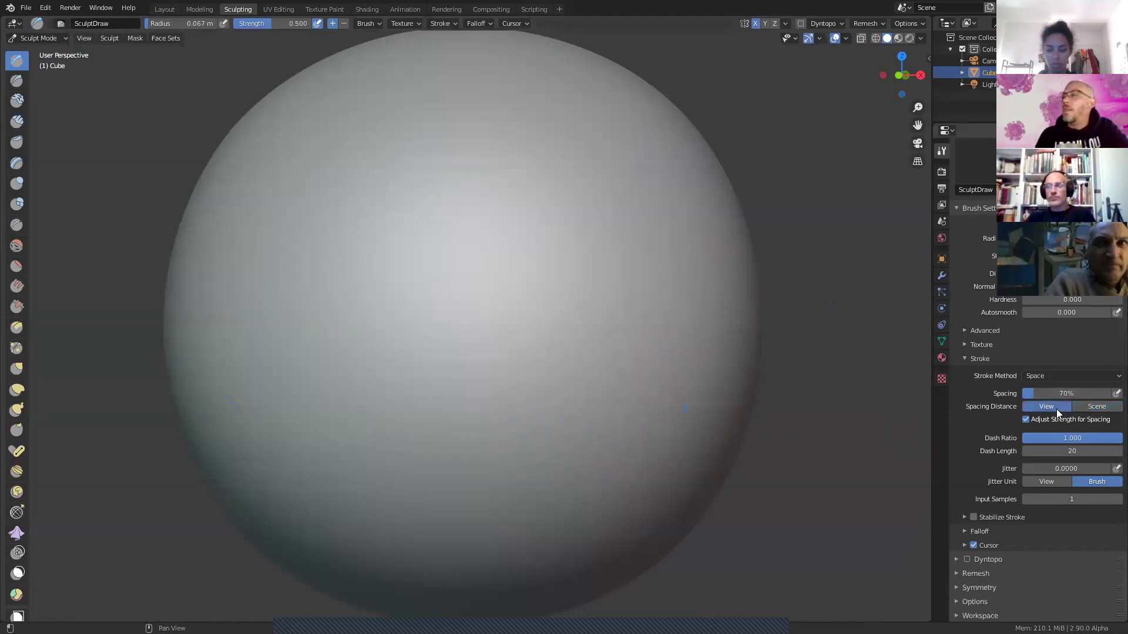
{"action": "left_click_drag", "start_coordinate": [187, 372], "coordinate": [346, 354]}
{"action": "left_click_drag", "start_coordinate": [435, 356], "coordinate": [664, 376]}
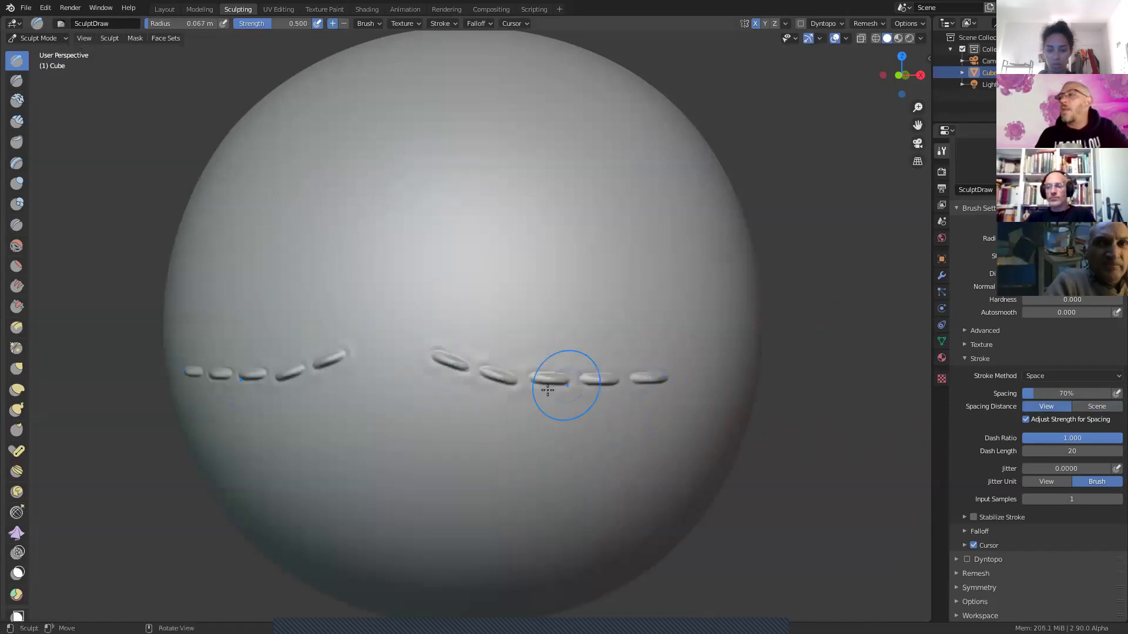
{"action": "scroll", "coordinate": [550, 387], "scroll_direction": "up", "scroll_amount": 3}
{"action": "mouse_move", "coordinate": [371, 270]}
{"action": "left_mouse_down"}
{"action": "mouse_move", "coordinate": [466, 320]}
{"action": "mouse_move", "coordinate": [736, 336]}
{"action": "left_mouse_up"}
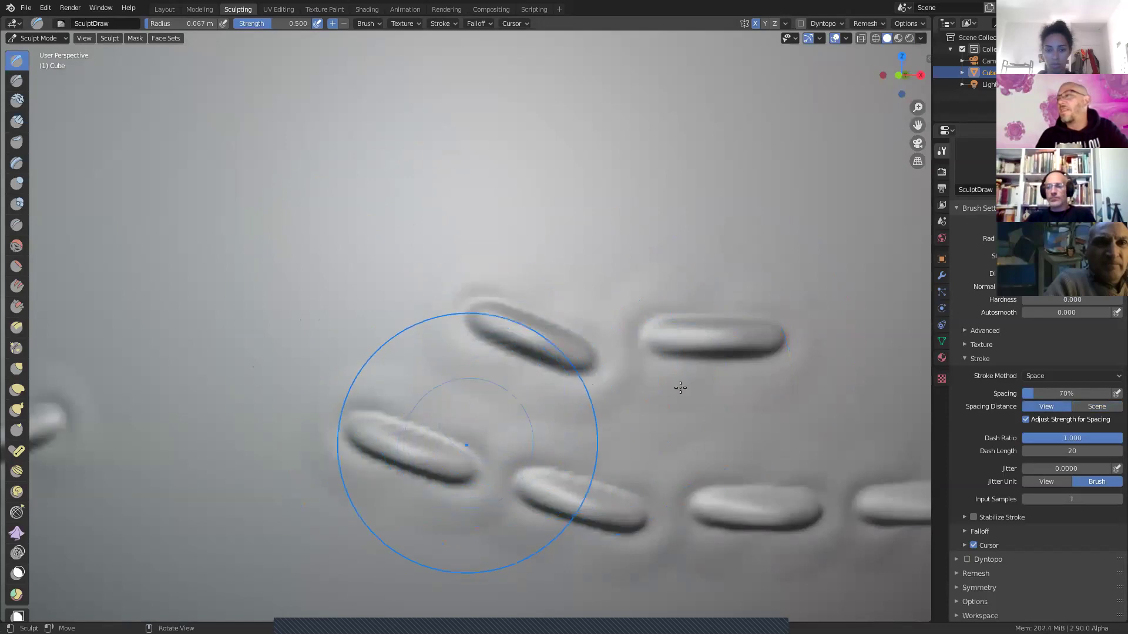
Step: Set the Spacing Distance to Scene and sculpt short stitch rows plus a long diagonal row crossing the sphere's middle
{"action": "left_click", "coordinate": [1095, 407]}
{"action": "left_click_drag", "start_coordinate": [526, 171], "coordinate": [726, 194]}
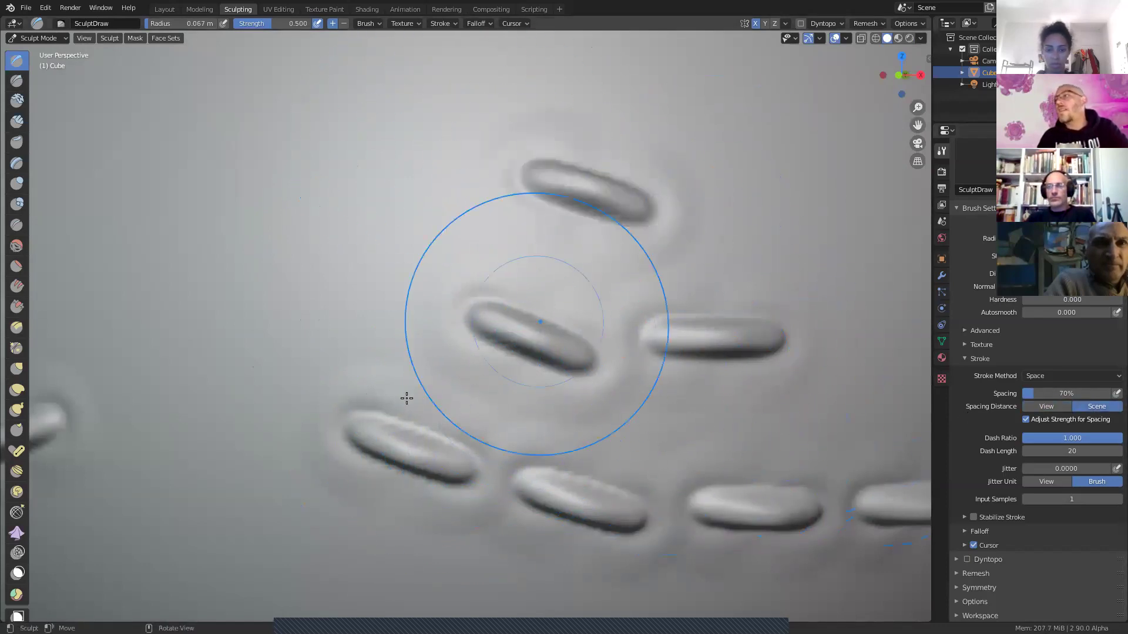
{"action": "scroll", "coordinate": [470, 247], "scroll_direction": "down", "scroll_amount": 8}
{"action": "left_click_drag", "start_coordinate": [509, 272], "coordinate": [596, 291]}
{"action": "left_click_drag", "start_coordinate": [487, 269], "coordinate": [369, 468]}
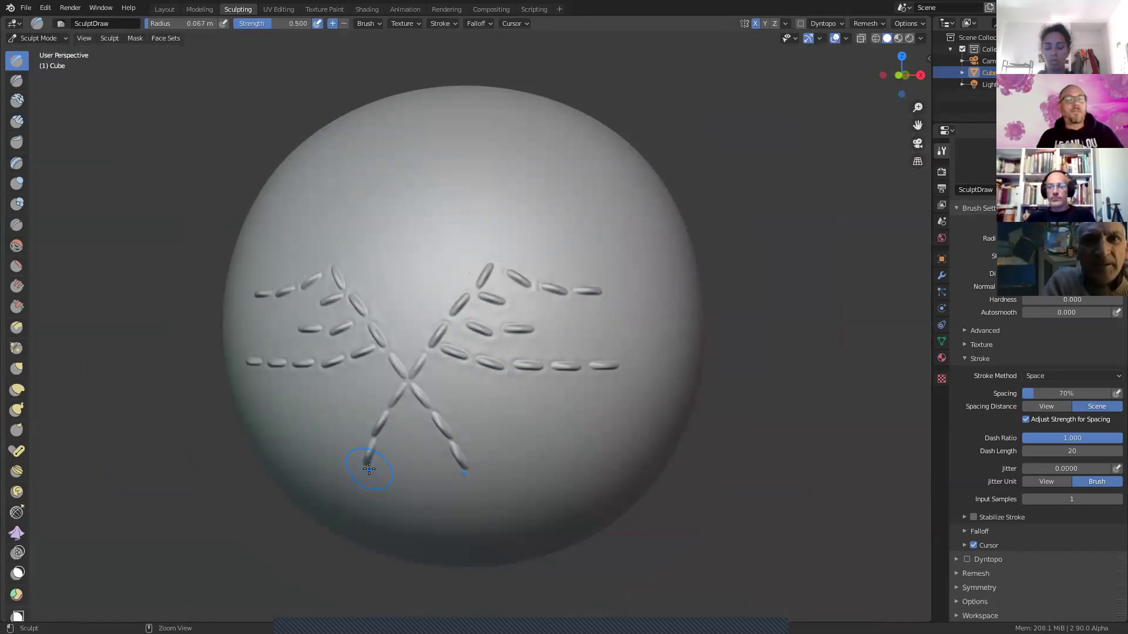
Step: Undo all the stitches made while comparing View and Scene spacing
{"action": "key", "text": "ctrl+z"}
{"action": "key", "text": "ctrl+z"}
{"action": "key", "text": "ctrl+z"}
{"action": "key", "text": "ctrl+z"}
{"action": "middle_click_drag", "start_coordinate": [402, 416], "coordinate": [463, 426]}
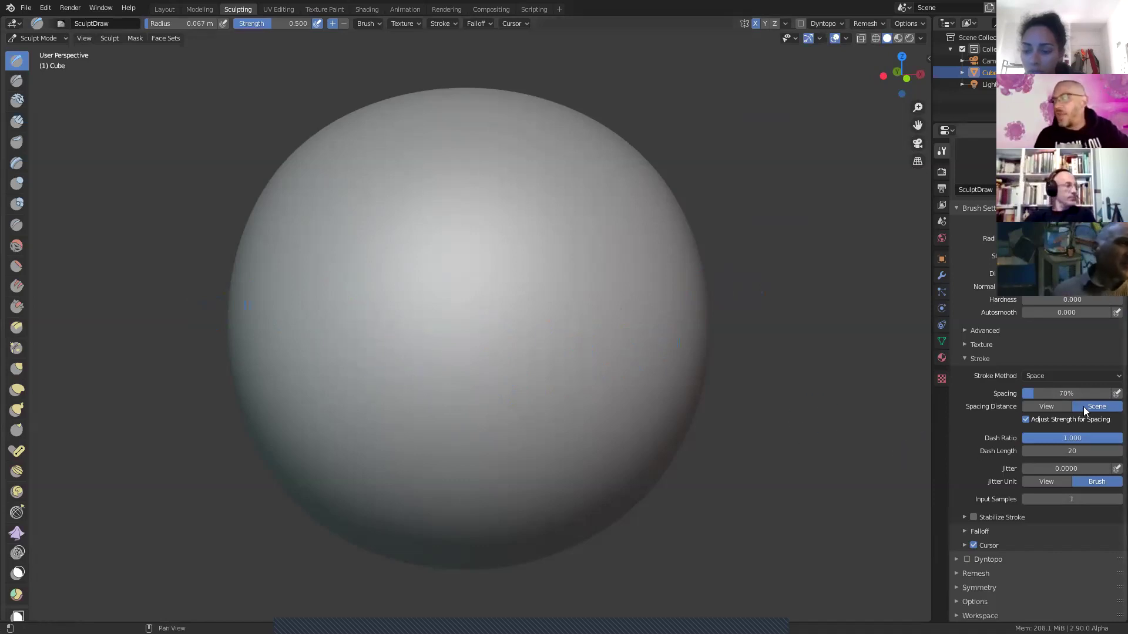
Step: Set the brush radius to 0.25 m and sculpt a few large stitches across the middle of the sphere
{"action": "right_click", "coordinate": [350, 310]}
{"action": "left_click_drag", "start_coordinate": [273, 312], "coordinate": [340, 312]}
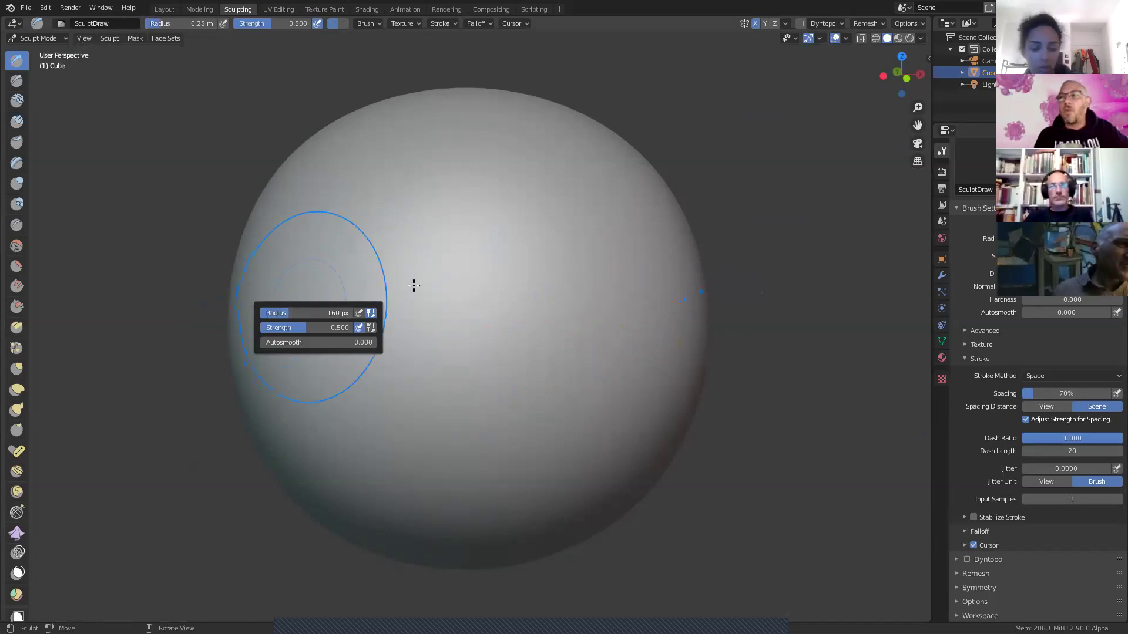
{"action": "left_click_drag", "start_coordinate": [455, 328], "coordinate": [524, 372]}
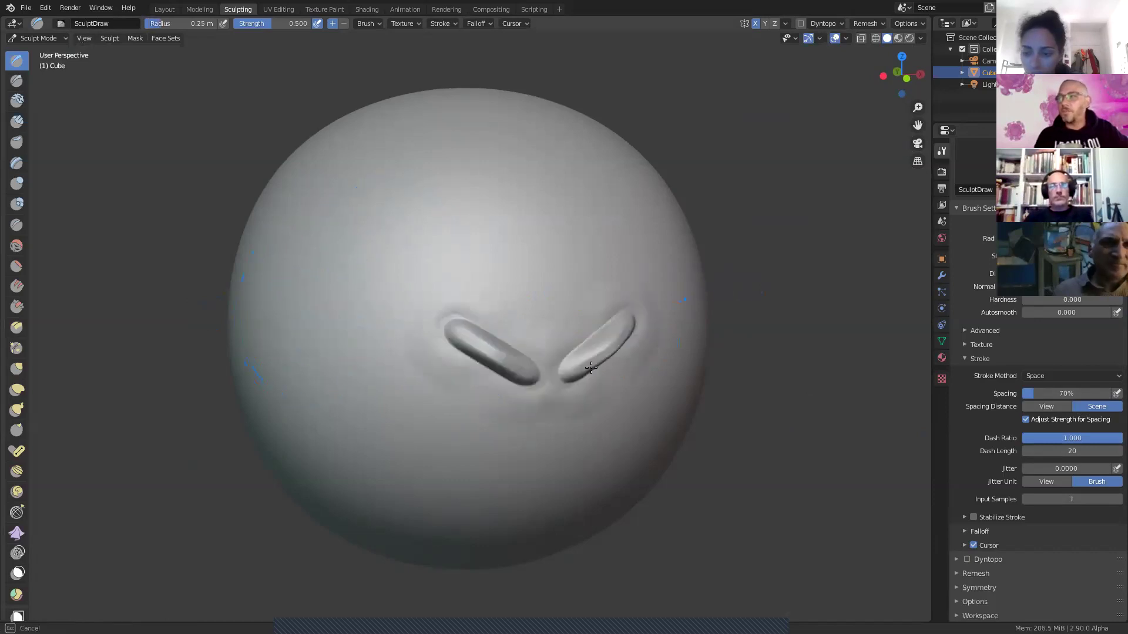
{"action": "mouse_move", "coordinate": [410, 316]}
{"action": "left_mouse_down"}
{"action": "mouse_move", "coordinate": [320, 261]}
{"action": "mouse_move", "coordinate": [243, 271]}
{"action": "left_mouse_up"}
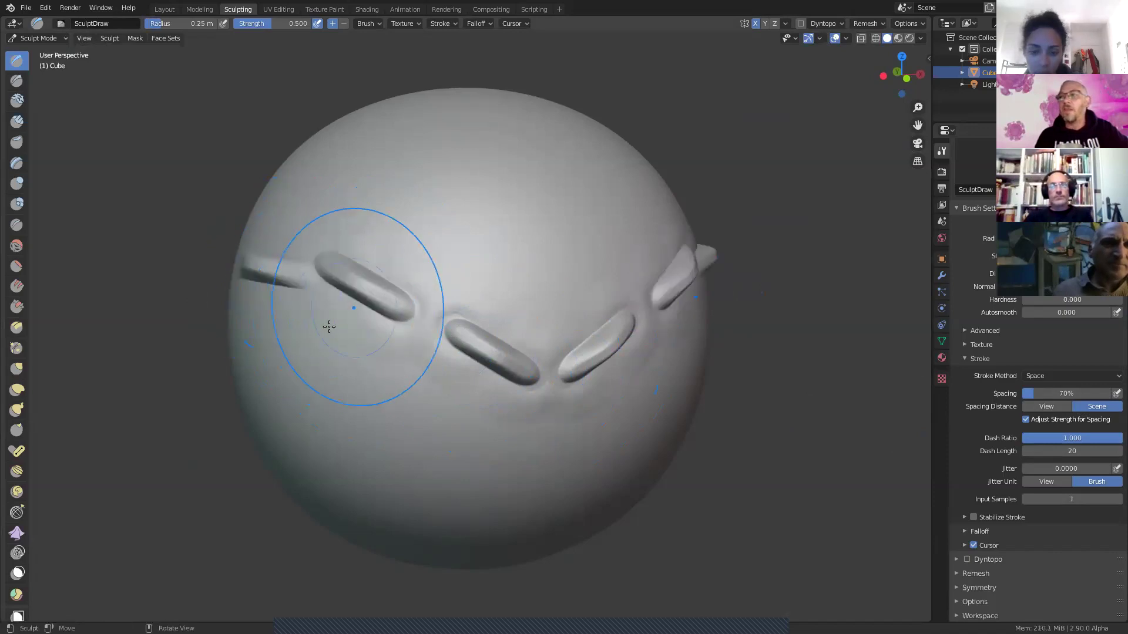
Step: Undo the large stitches on the sphere
{"action": "key", "text": "ctrl+z"}
{"action": "key", "text": "ctrl+z"}
{"action": "key", "text": "ctrl+z"}
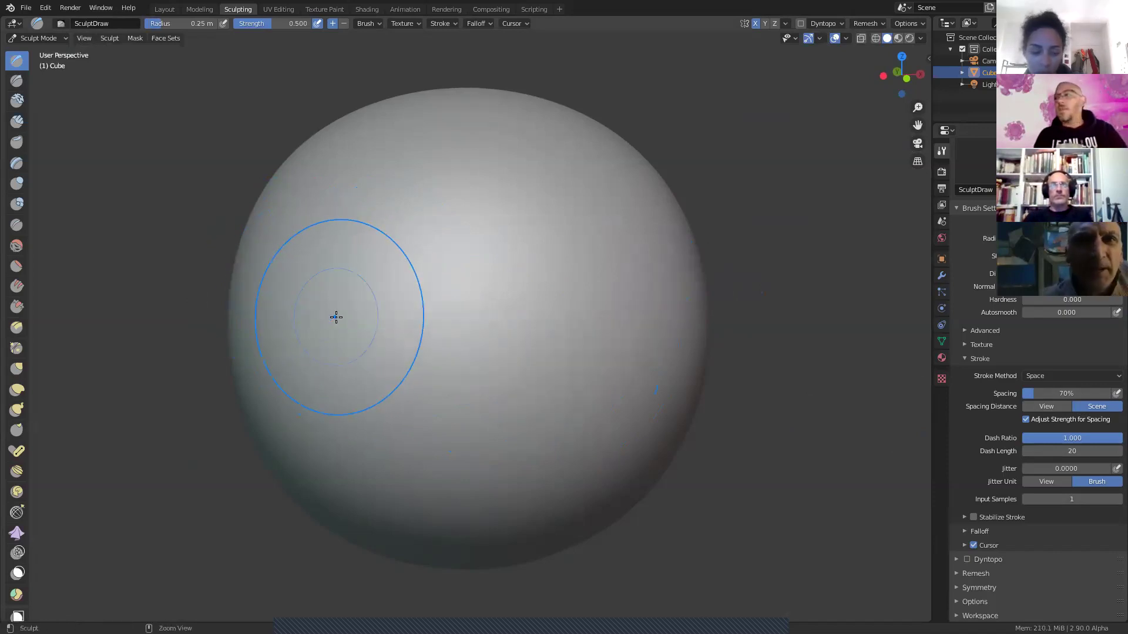
Step: Set the brush radius to 0.051 m and sculpt a curved row of small stitches across the middle of the sphere
{"action": "right_click", "coordinate": [304, 320]}
{"action": "left_click_drag", "start_coordinate": [303, 320], "coordinate": [262, 320]}
{"action": "left_click_drag", "start_coordinate": [300, 270], "coordinate": [318, 294]}
{"action": "left_click_drag", "start_coordinate": [393, 348], "coordinate": [559, 347]}
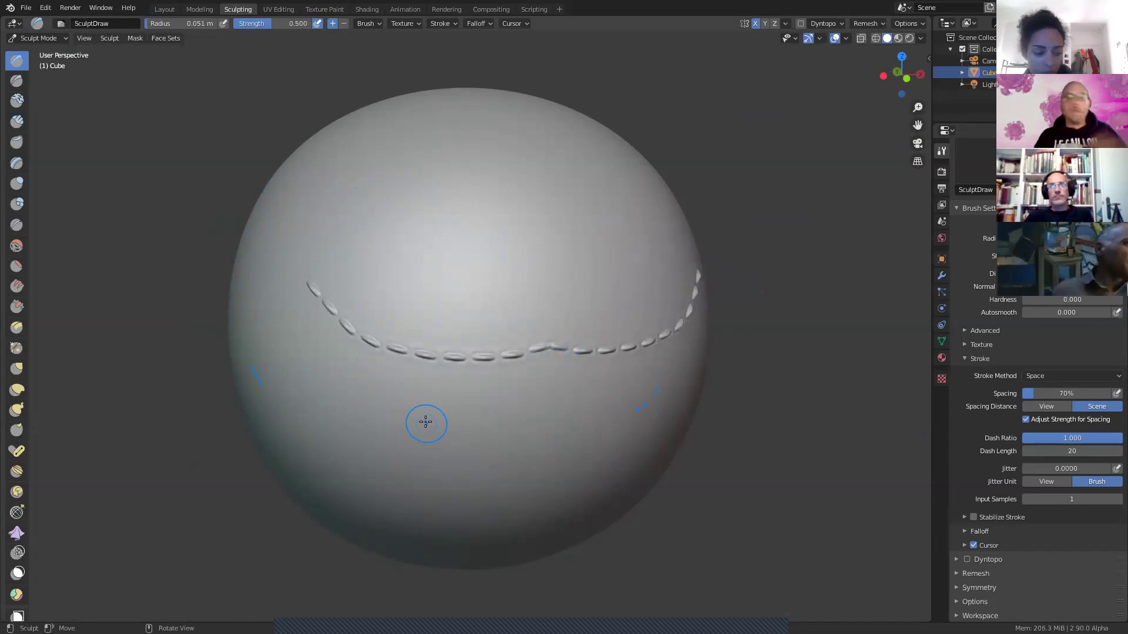
Step: Undo the curved row of small stitches
{"action": "key", "text": "ctrl+z"}
{"action": "scroll", "coordinate": [582, 394], "scroll_direction": "down", "scroll_amount": 2}
{"action": "mouse_move", "coordinate": [582, 394]}
{"action": "middle_mouse_down"}
{"action": "mouse_move", "coordinate": [506, 355]}
{"action": "mouse_move", "coordinate": [521, 396]}
{"action": "middle_mouse_up"}
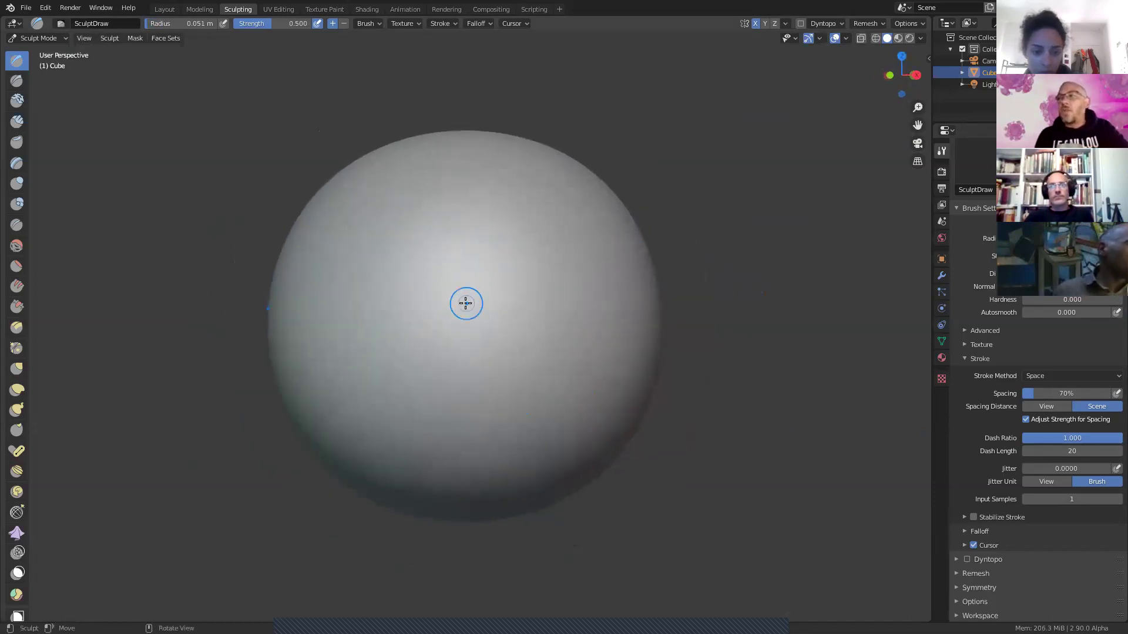
{"action": "middle_click_drag", "start_coordinate": [415, 319], "coordinate": [541, 351]}
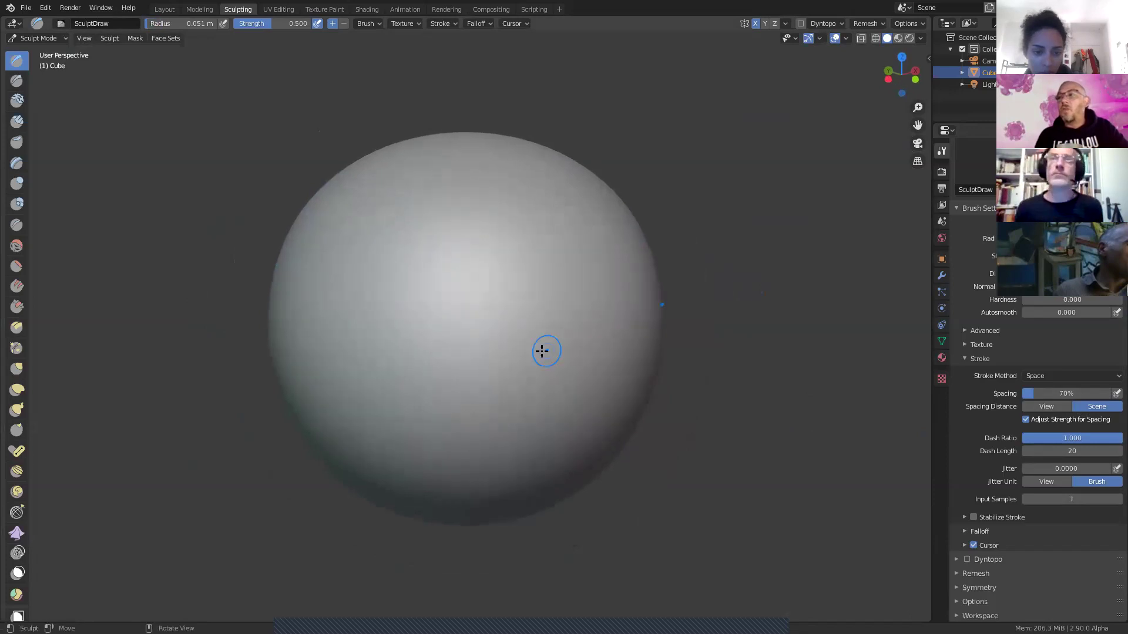
Step: Display the sphere's modifier settings and sculpt three curved rows of small stitches on its lower middle
{"action": "left_click", "coordinate": [943, 276]}
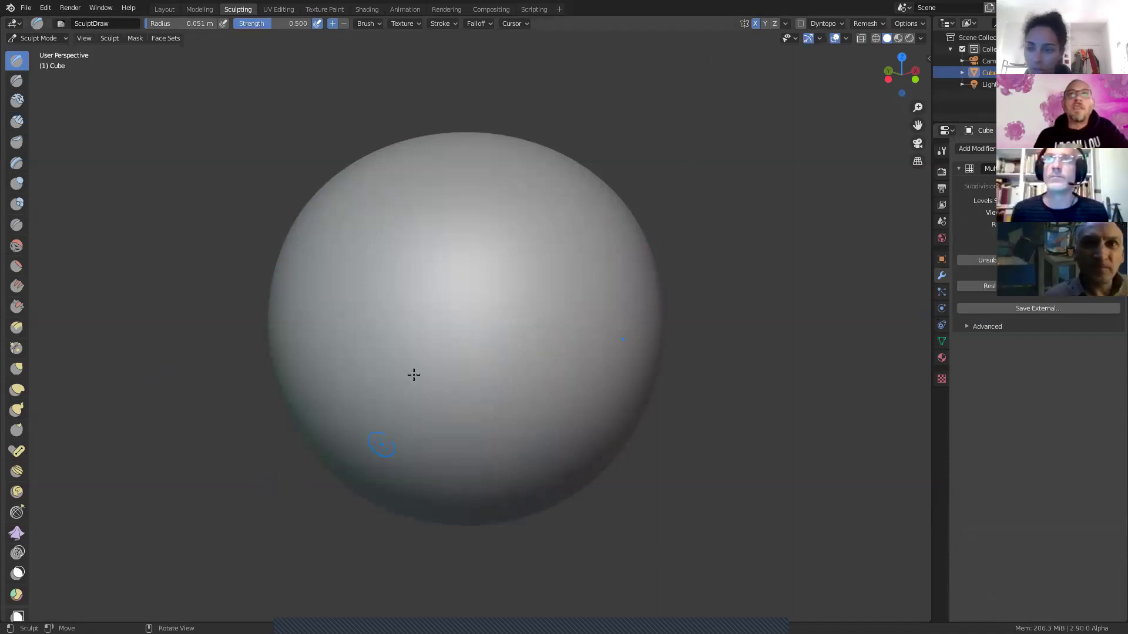
{"action": "left_click_drag", "start_coordinate": [414, 326], "coordinate": [556, 343]}
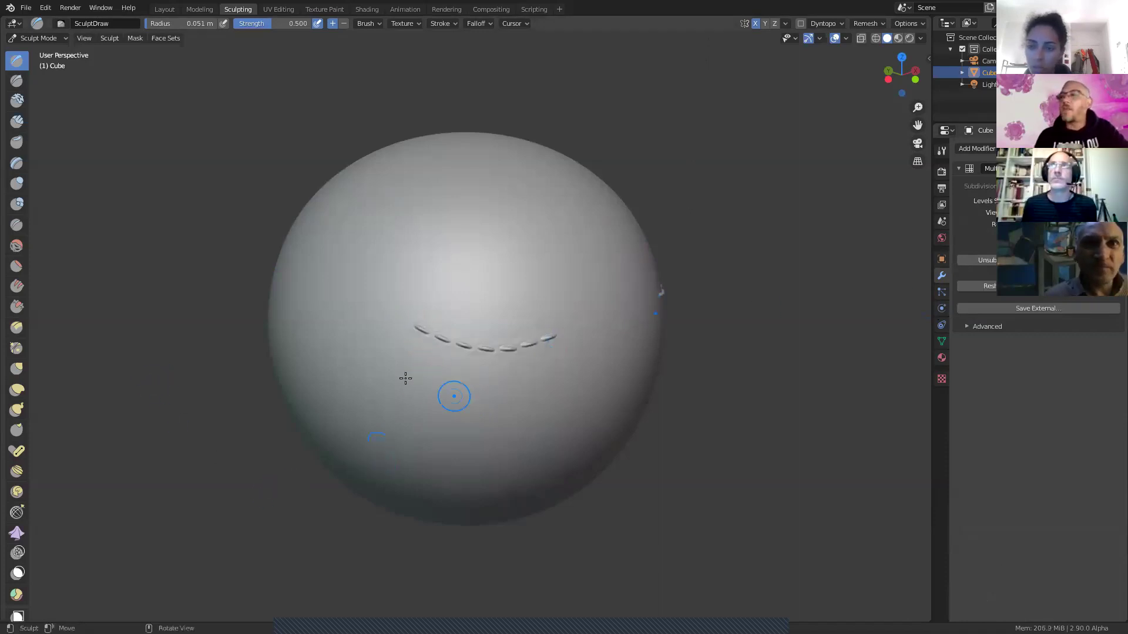
{"action": "mouse_move", "coordinate": [410, 380]}
{"action": "left_mouse_down"}
{"action": "mouse_move", "coordinate": [534, 382]}
{"action": "mouse_move", "coordinate": [565, 364]}
{"action": "left_mouse_up"}
{"action": "left_click_drag", "start_coordinate": [405, 422], "coordinate": [566, 390]}
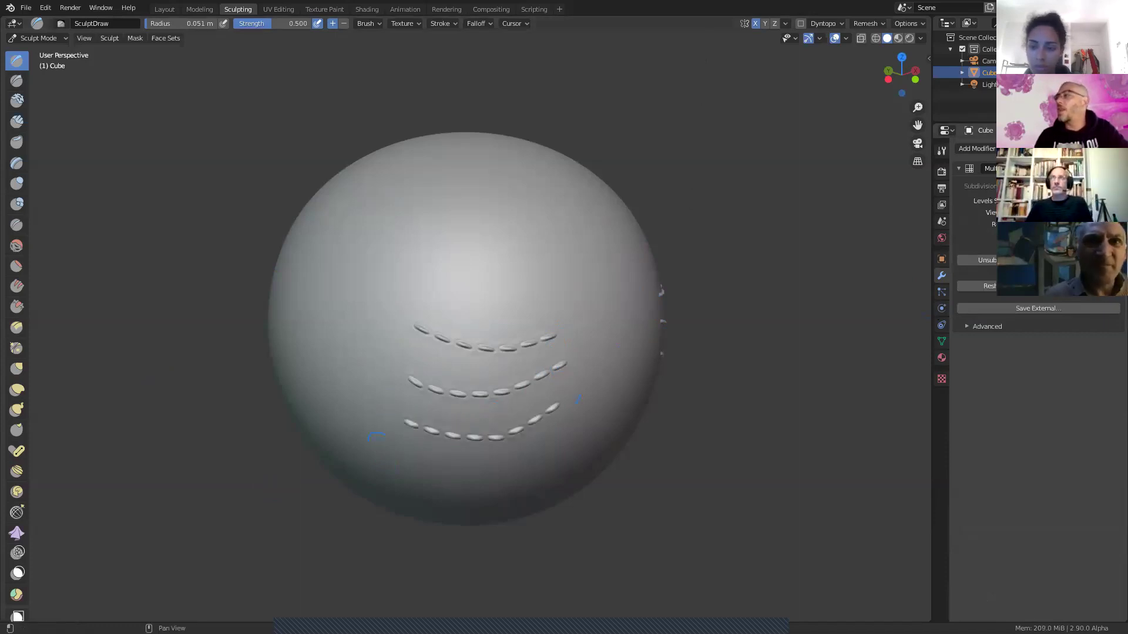
Step: Try two more stitch rows above and between the existing ones from a closer view, and undo both
{"action": "scroll", "coordinate": [414, 382], "scroll_direction": "up", "scroll_amount": 2}
{"action": "left_click_drag", "start_coordinate": [420, 275], "coordinate": [624, 278]}
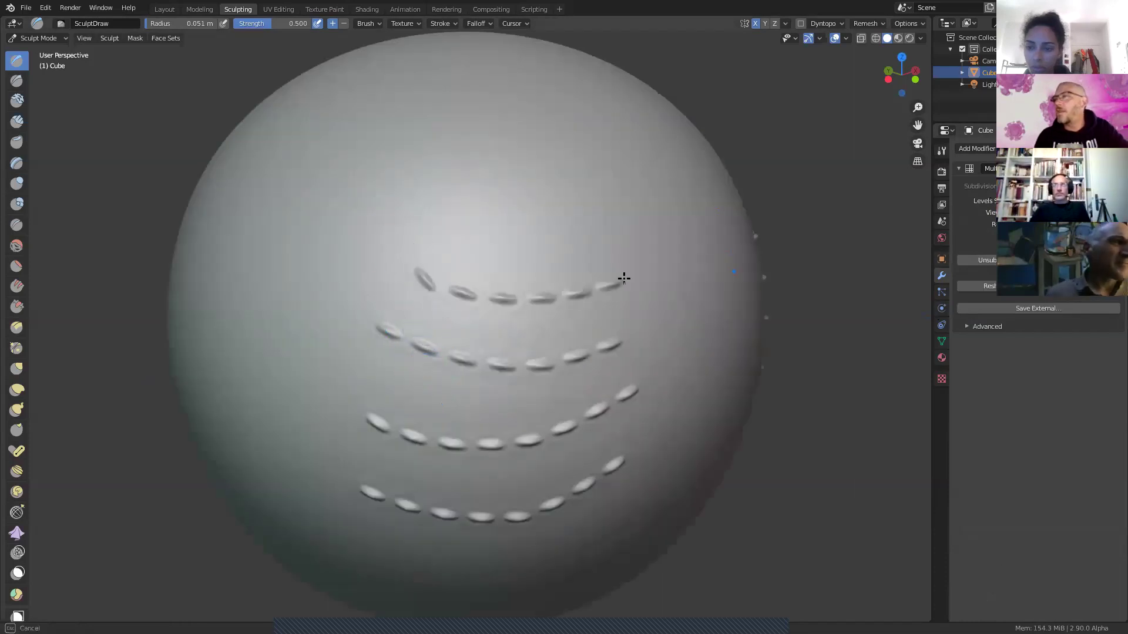
{"action": "left_click_drag", "start_coordinate": [434, 317], "coordinate": [497, 323]}
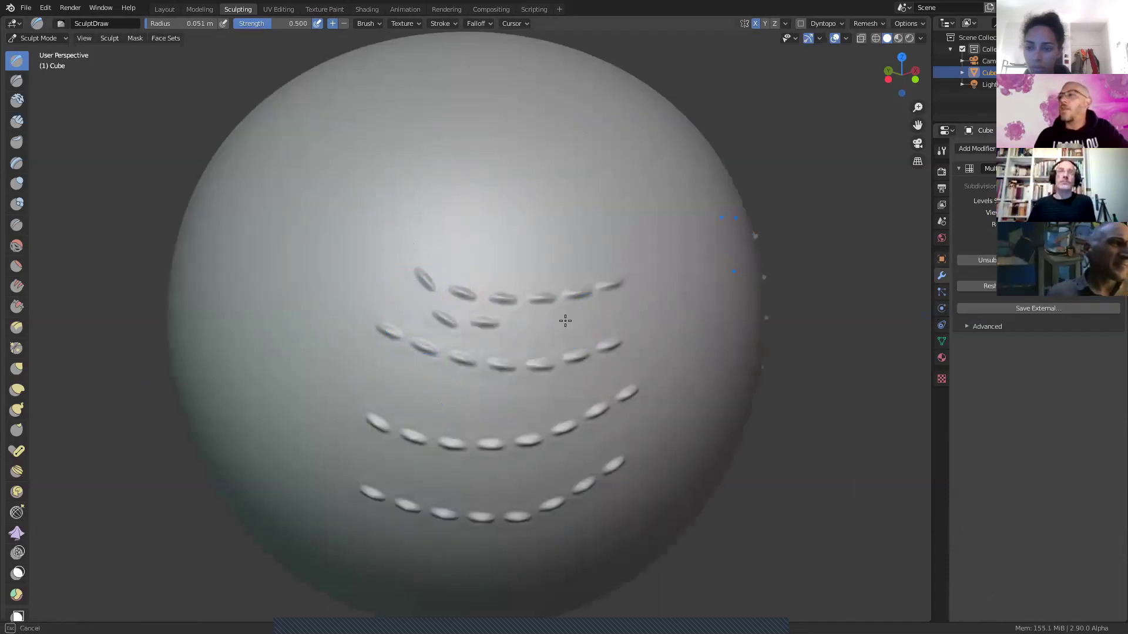
{"action": "key", "text": "ctrl+z"}
{"action": "key", "text": "ctrl+z"}
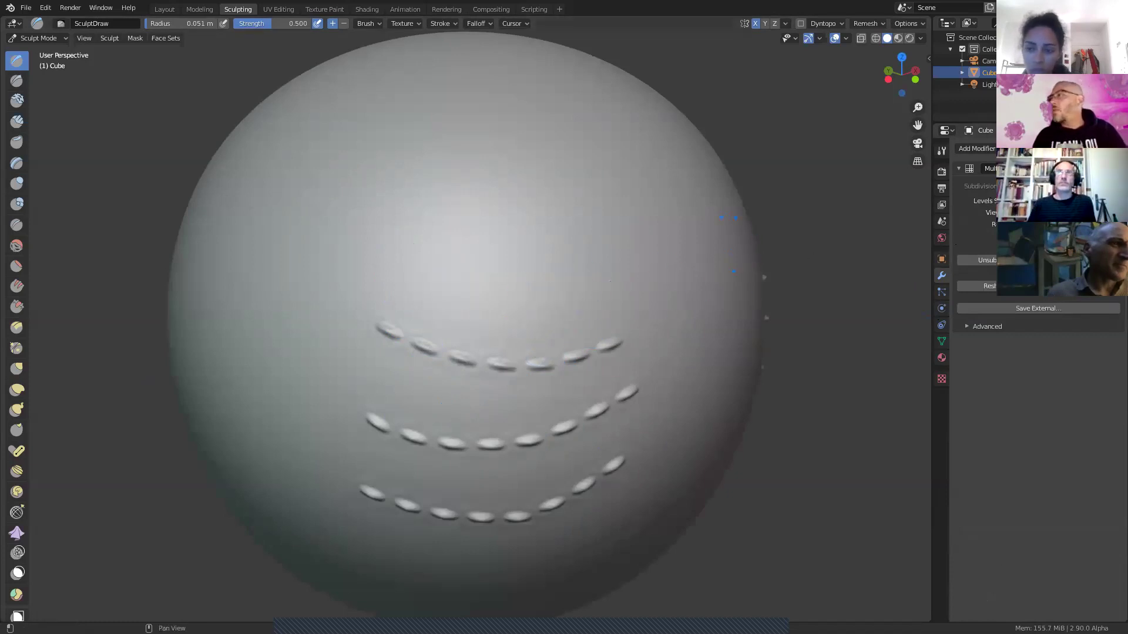
Step: Undo the sculpted stitch rows back to the smooth sphere in Object Mode, and return the sphere to Sculpt Mode
{"action": "mouse_move", "coordinate": [684, 290]}
{"action": "middle_mouse_down"}
{"action": "mouse_move", "coordinate": [494, 307]}
{"action": "mouse_move", "coordinate": [517, 303]}
{"action": "middle_mouse_up"}
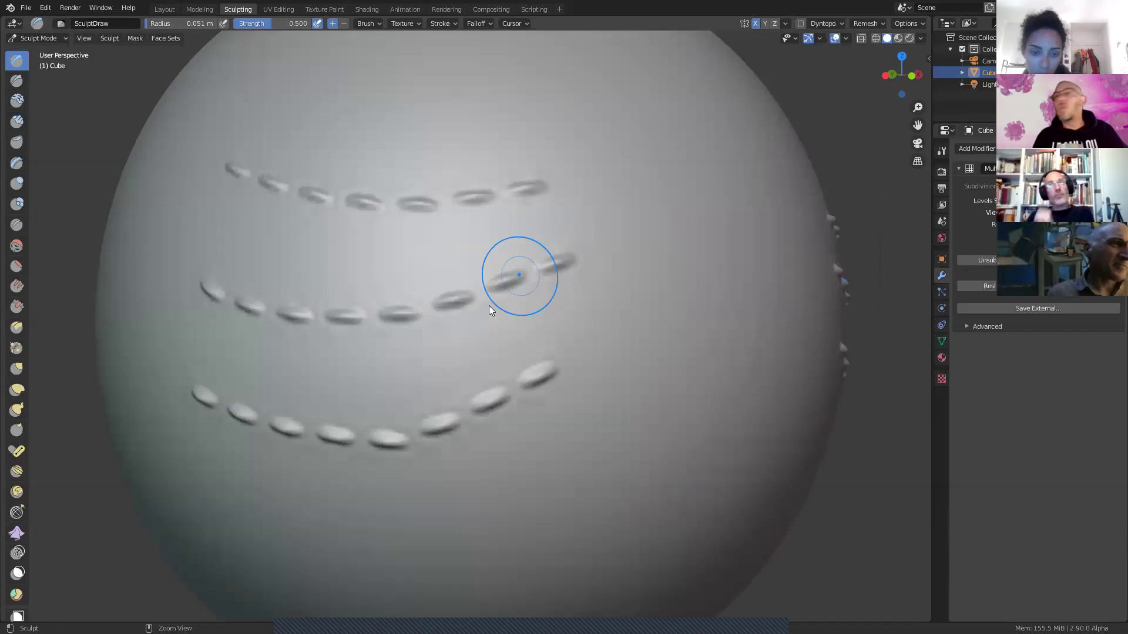
{"action": "key", "text": "ctrl+z"}
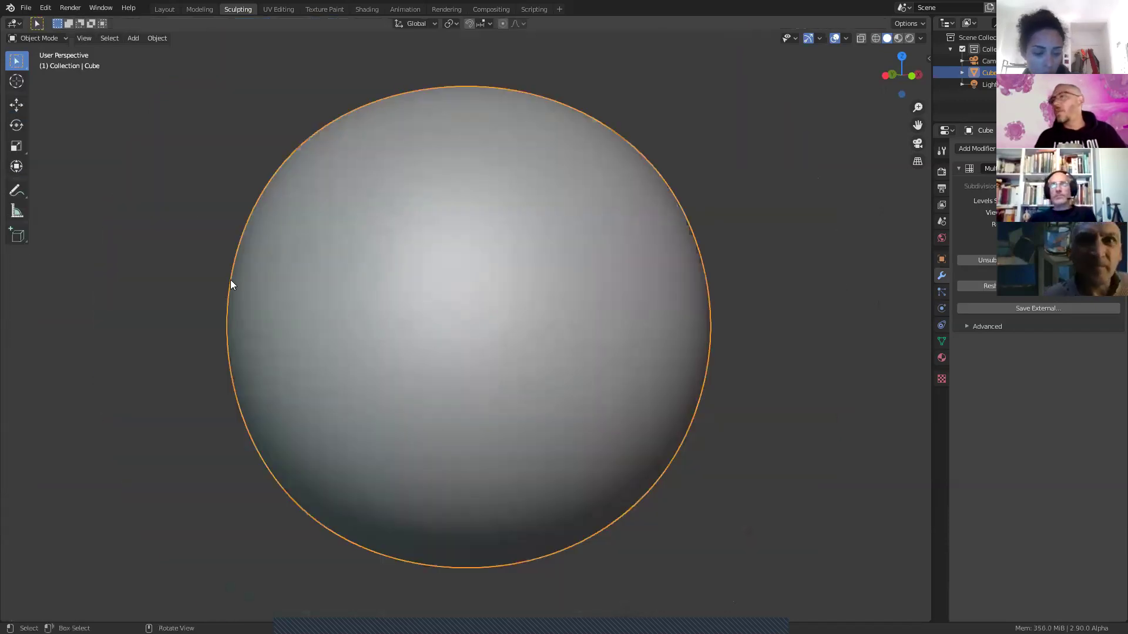
{"action": "left_click", "coordinate": [41, 39]}
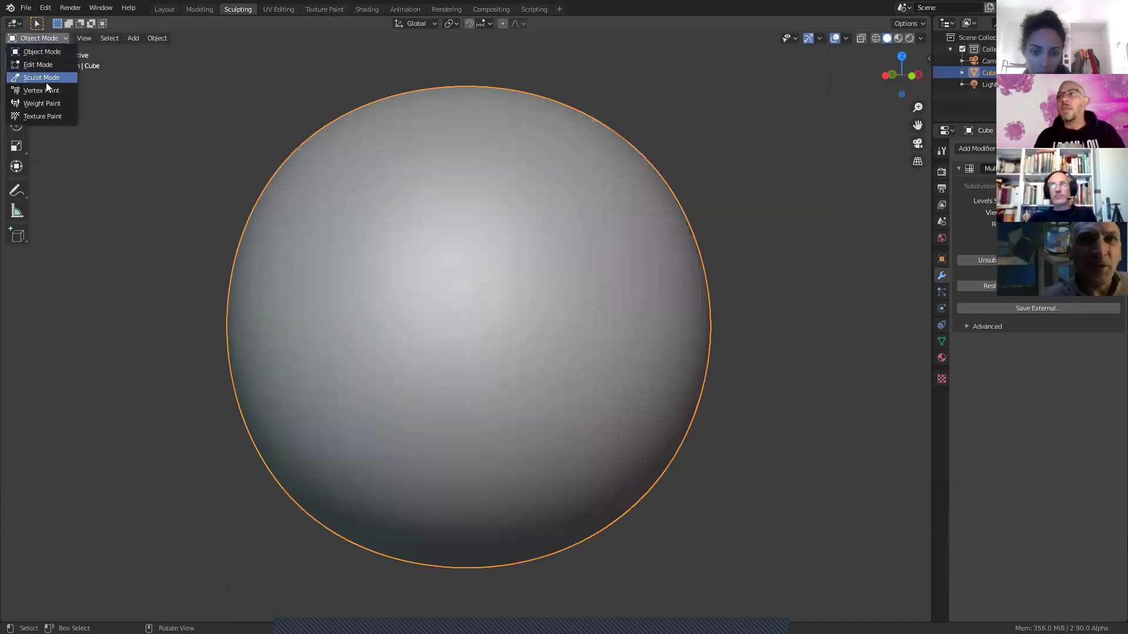
{"action": "left_click", "coordinate": [48, 80]}
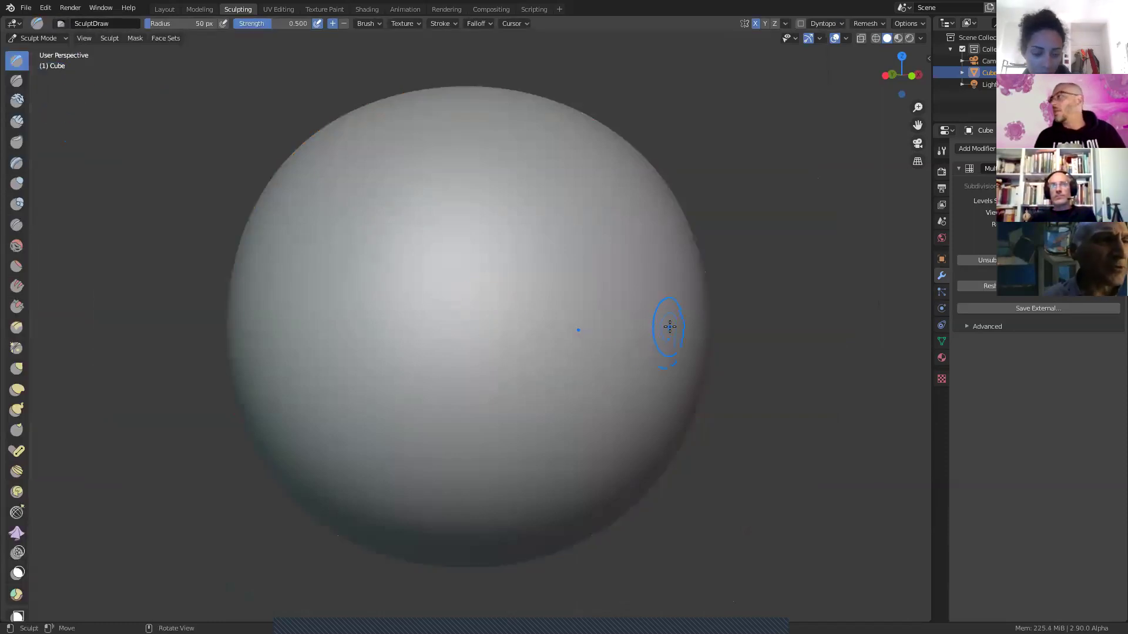
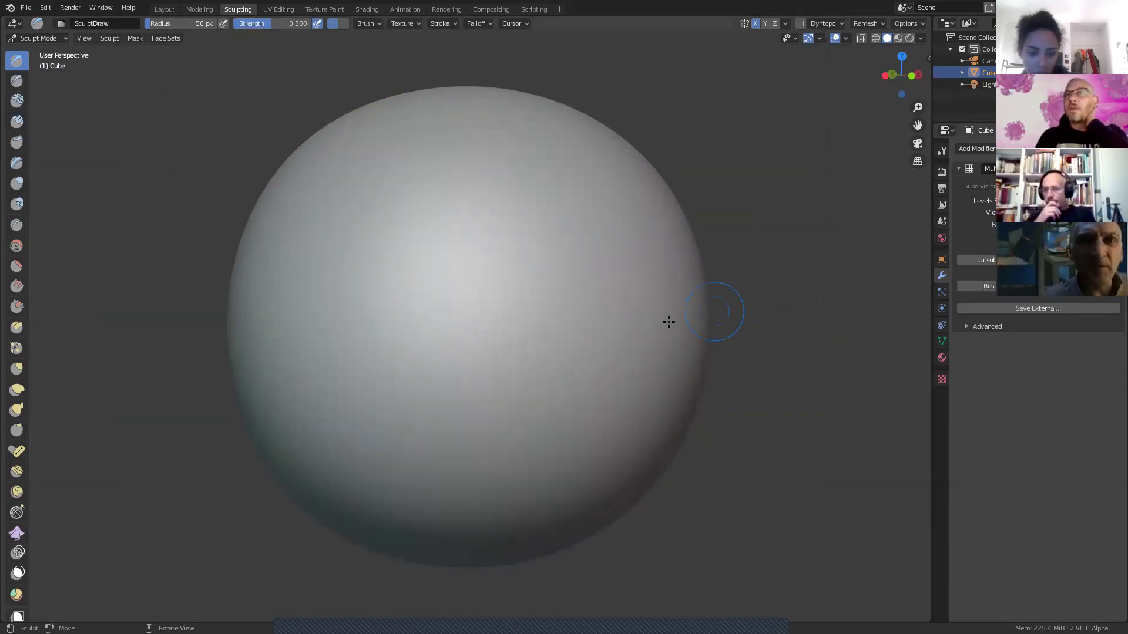
Step: Try an untextured Draw stroke across the sphere's middle, display the active brush settings, and undo the stroke
{"action": "mouse_move", "coordinate": [415, 384]}
{"action": "left_mouse_down"}
{"action": "mouse_move", "coordinate": [464, 315]}
{"action": "mouse_move", "coordinate": [609, 300]}
{"action": "left_mouse_up"}
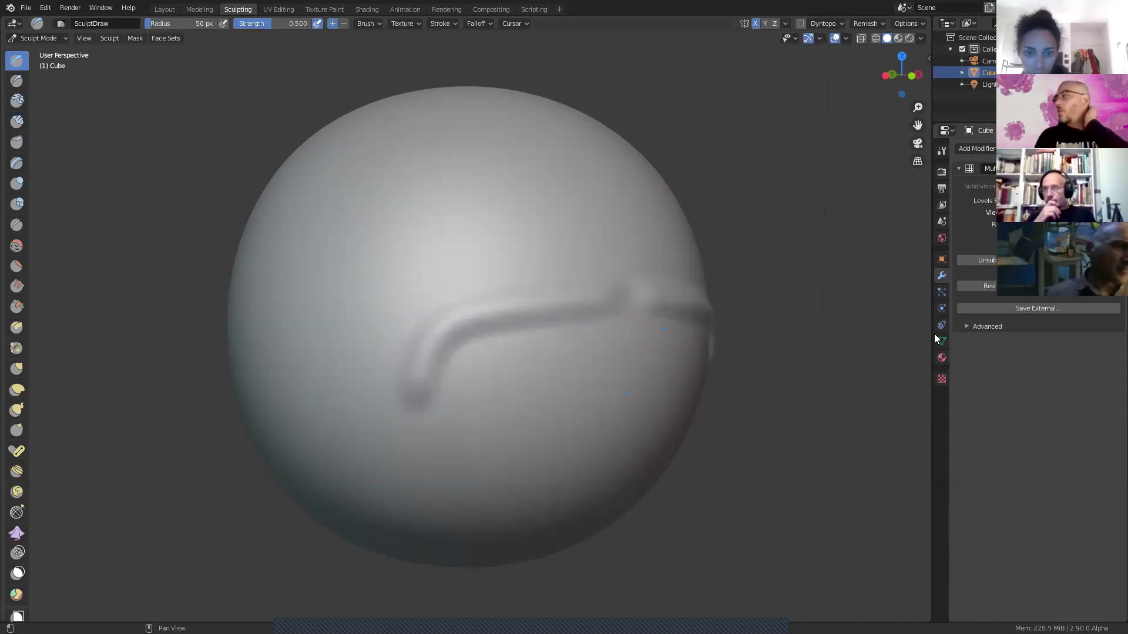
{"action": "left_click", "coordinate": [940, 156]}
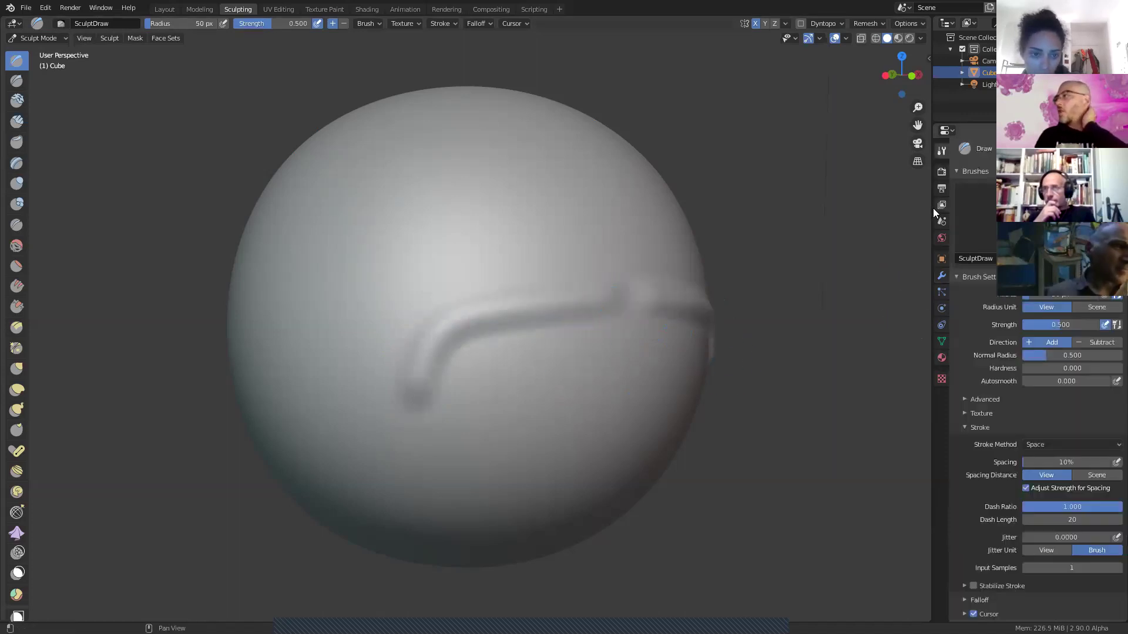
{"action": "key", "text": "ctrl+z"}
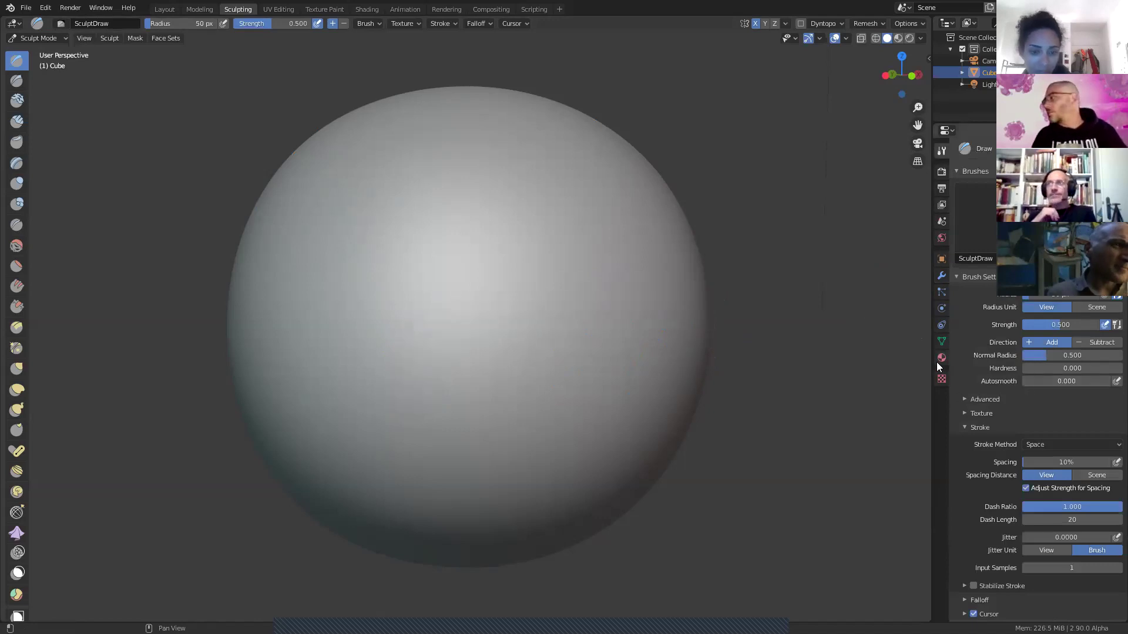
Step: Assign the existing stitch texture to the brush with View Plane mapping and Rake enabled, and sculpt a wavy test stroke on the sphere's lower middle
{"action": "left_click", "coordinate": [1034, 447]}
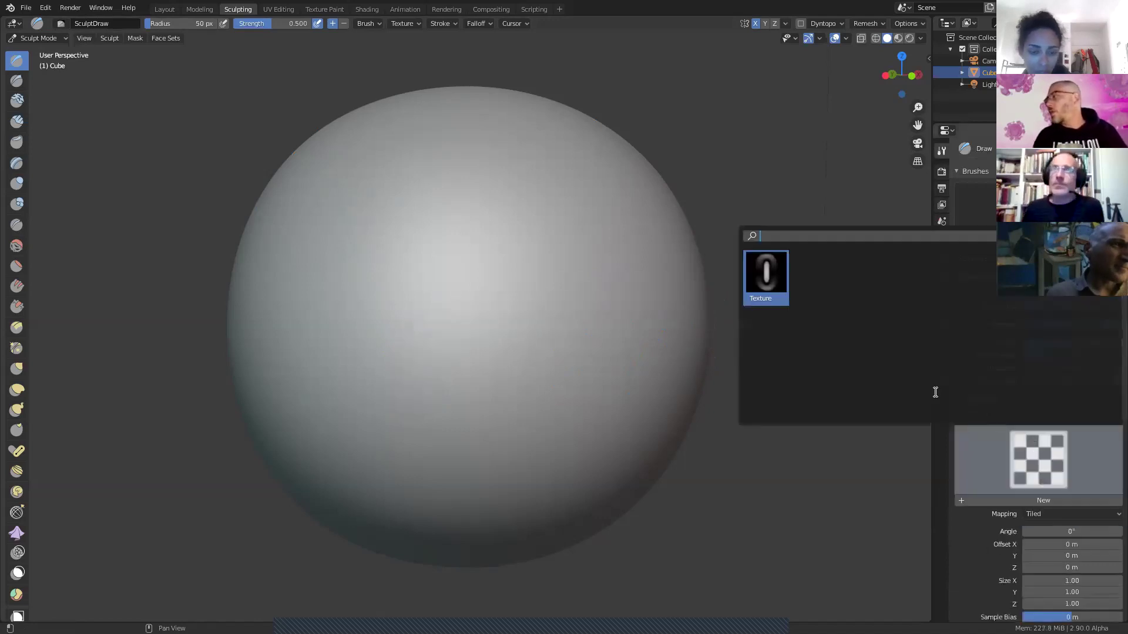
{"action": "left_click", "coordinate": [778, 283]}
{"action": "scroll", "coordinate": [1003, 471], "scroll_direction": "down", "scroll_amount": 3}
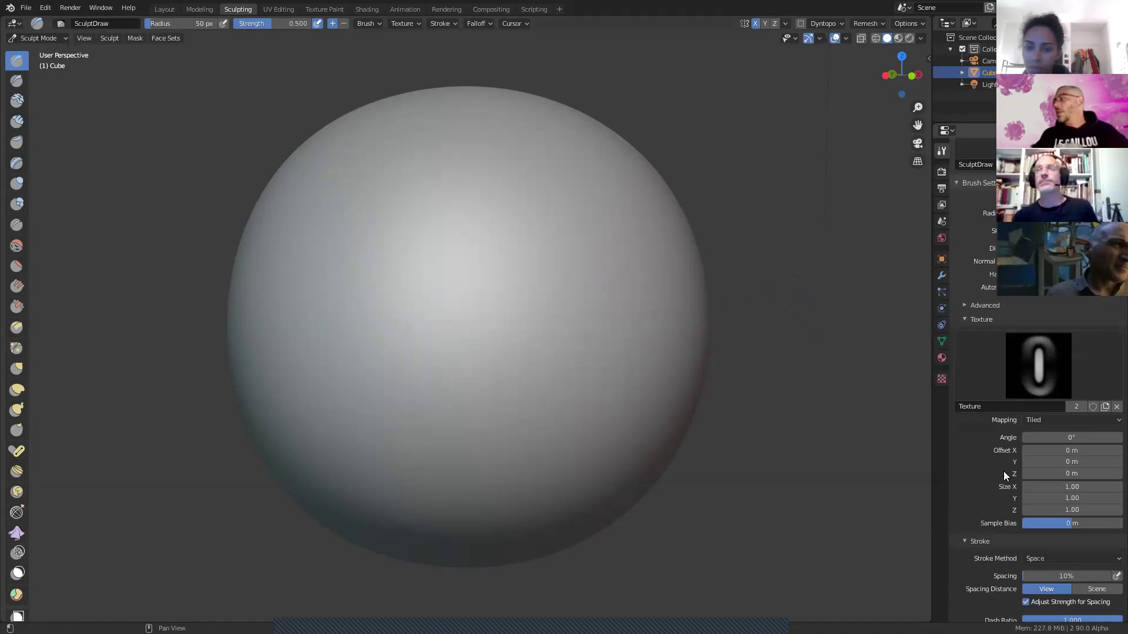
{"action": "left_click", "coordinate": [1058, 418]}
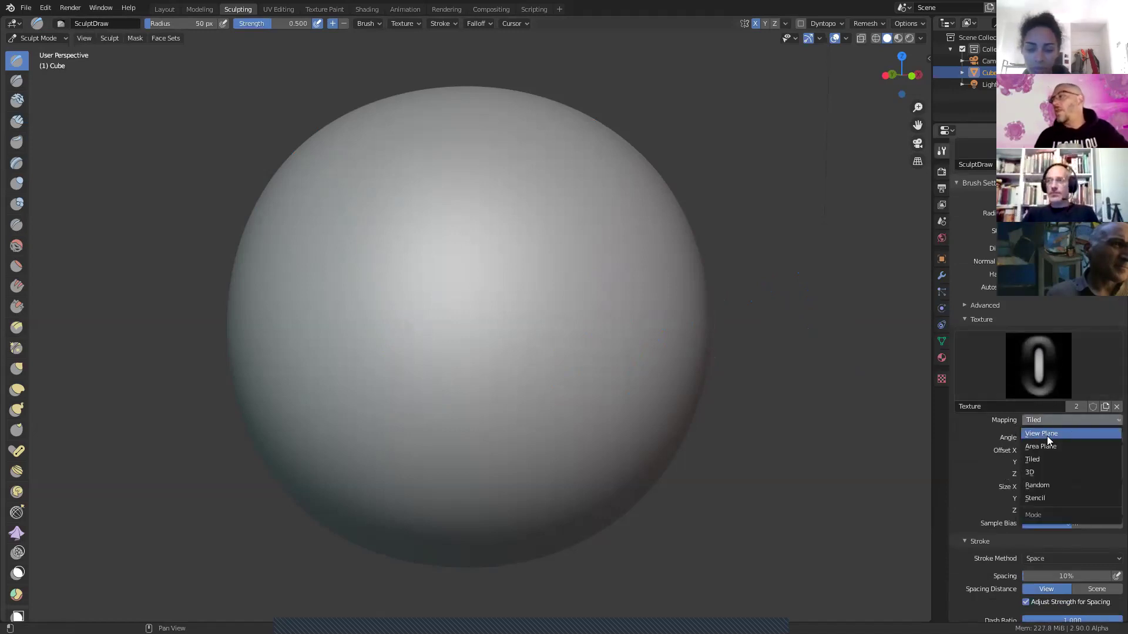
{"action": "left_click", "coordinate": [1047, 434]}
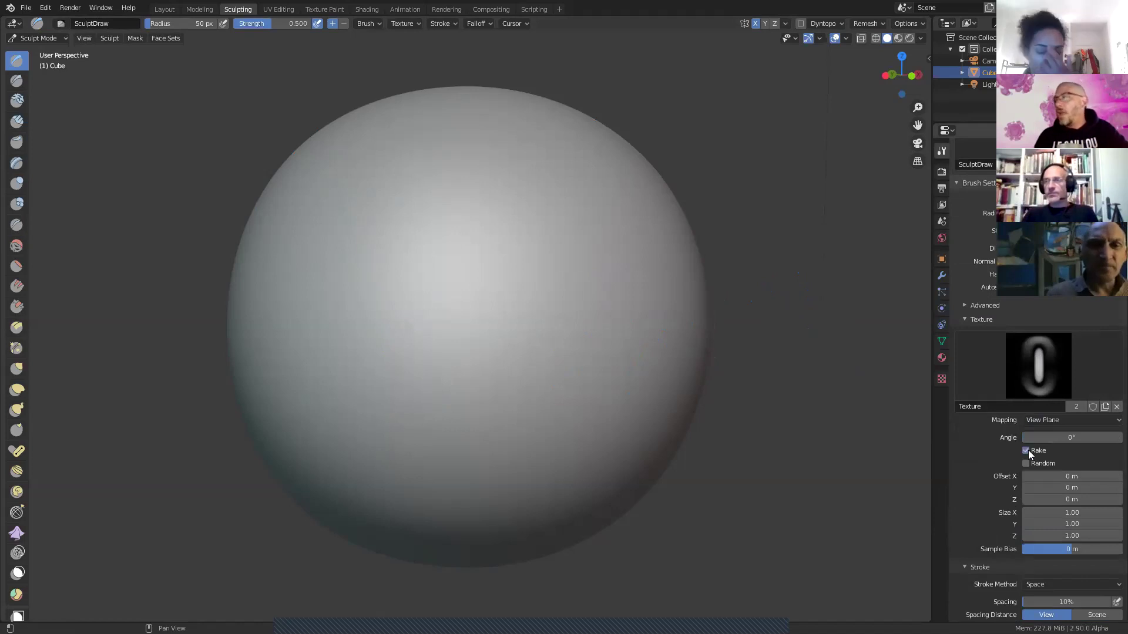
{"action": "left_click", "coordinate": [1027, 450]}
{"action": "mouse_move", "coordinate": [418, 416]}
{"action": "left_mouse_down"}
{"action": "mouse_move", "coordinate": [471, 333]}
{"action": "mouse_move", "coordinate": [539, 408]}
{"action": "mouse_move", "coordinate": [673, 394]}
{"action": "left_mouse_up"}
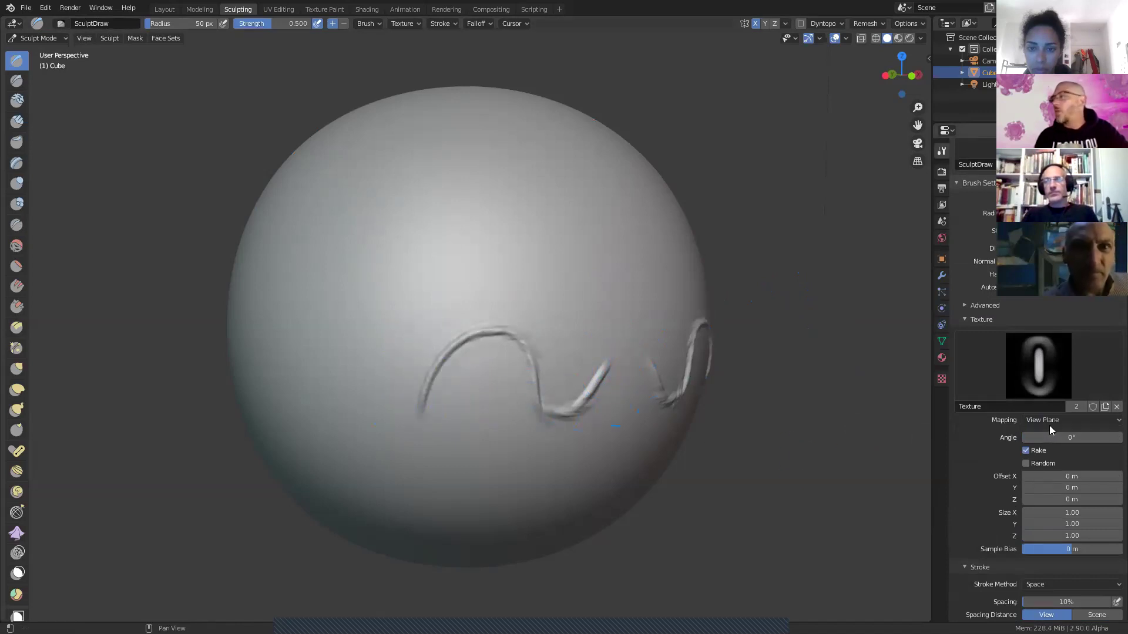
Step: Set the Draw brush's stroke spacing to 100%
{"action": "scroll", "coordinate": [1018, 518], "scroll_direction": "down", "scroll_amount": 3}
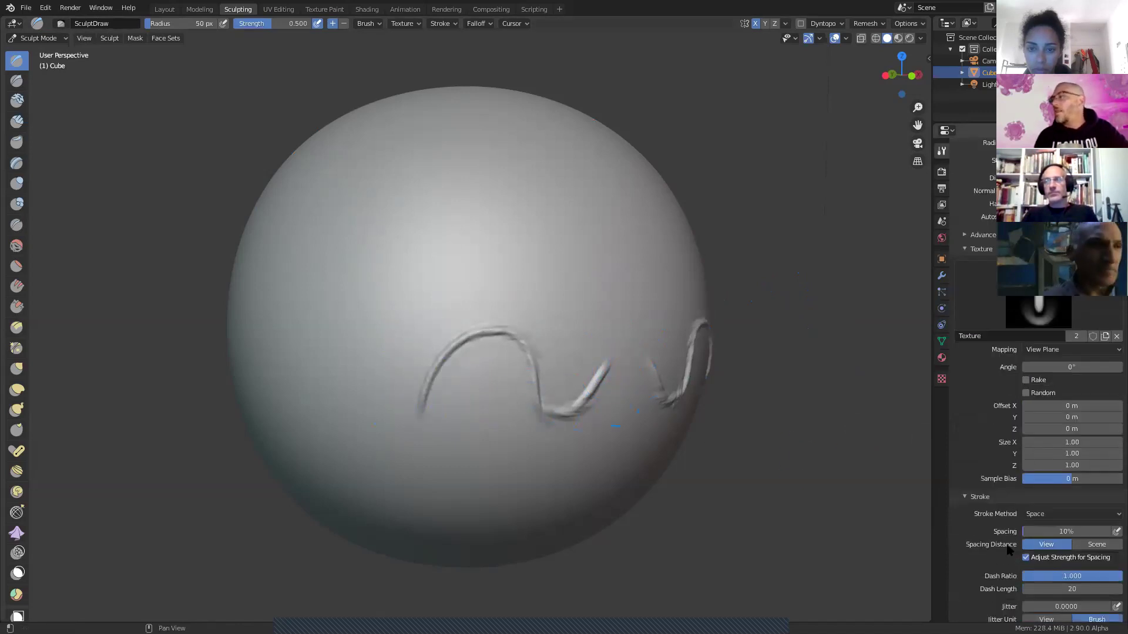
{"action": "left_click_drag", "start_coordinate": [1034, 532], "coordinate": [1052, 532]}
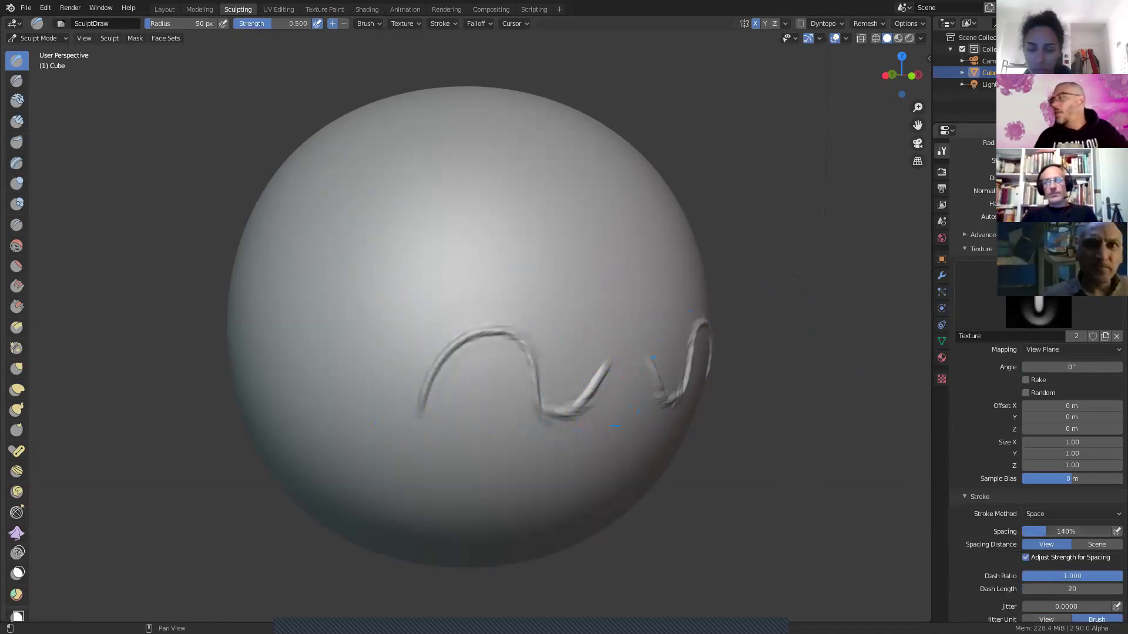
{"action": "type", "text": "00"}
{"action": "key", "text": "Return"}
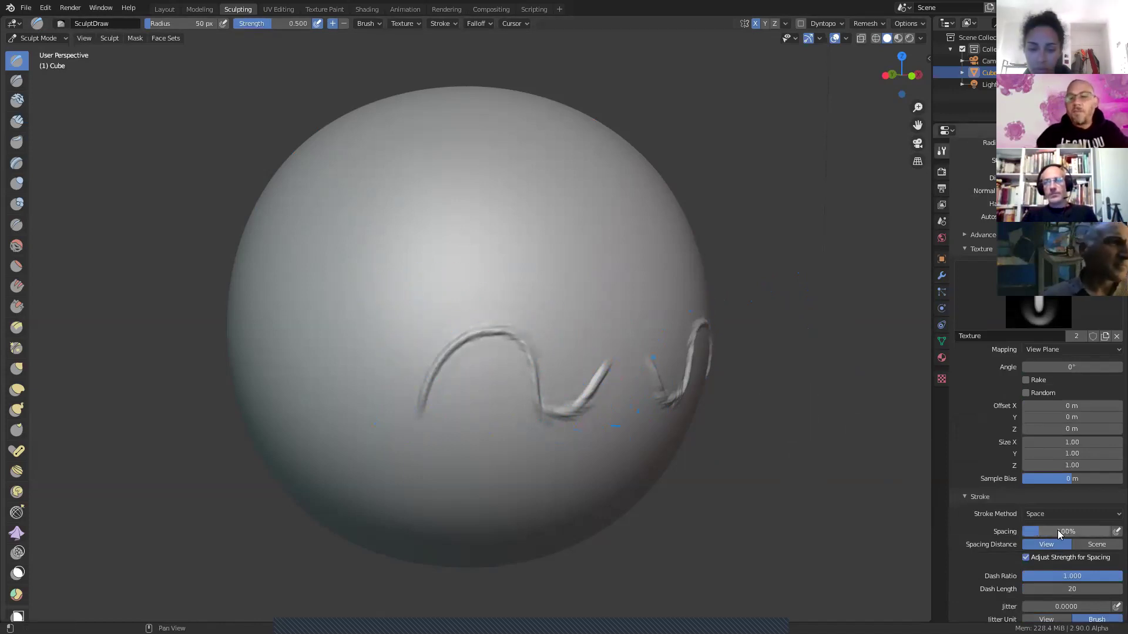
Step: Test spaced texture strokes across the sphere with the brush texture angle at 0°, 4.7° and 55.3°
{"action": "left_click_drag", "start_coordinate": [398, 347], "coordinate": [430, 298]}
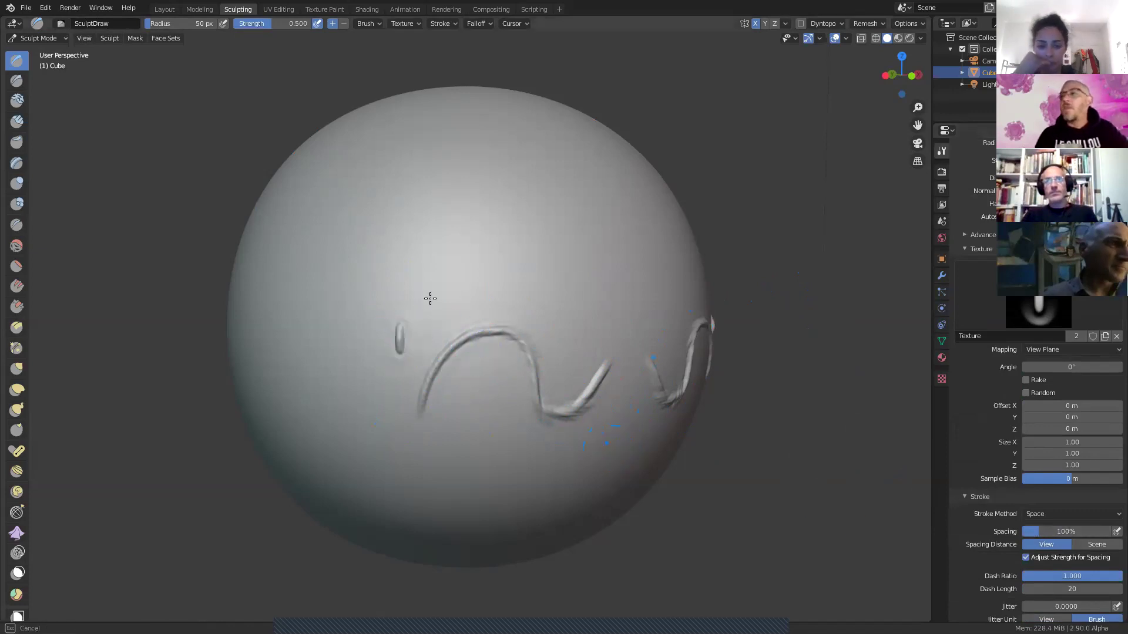
{"action": "left_click_drag", "start_coordinate": [594, 246], "coordinate": [592, 249]}
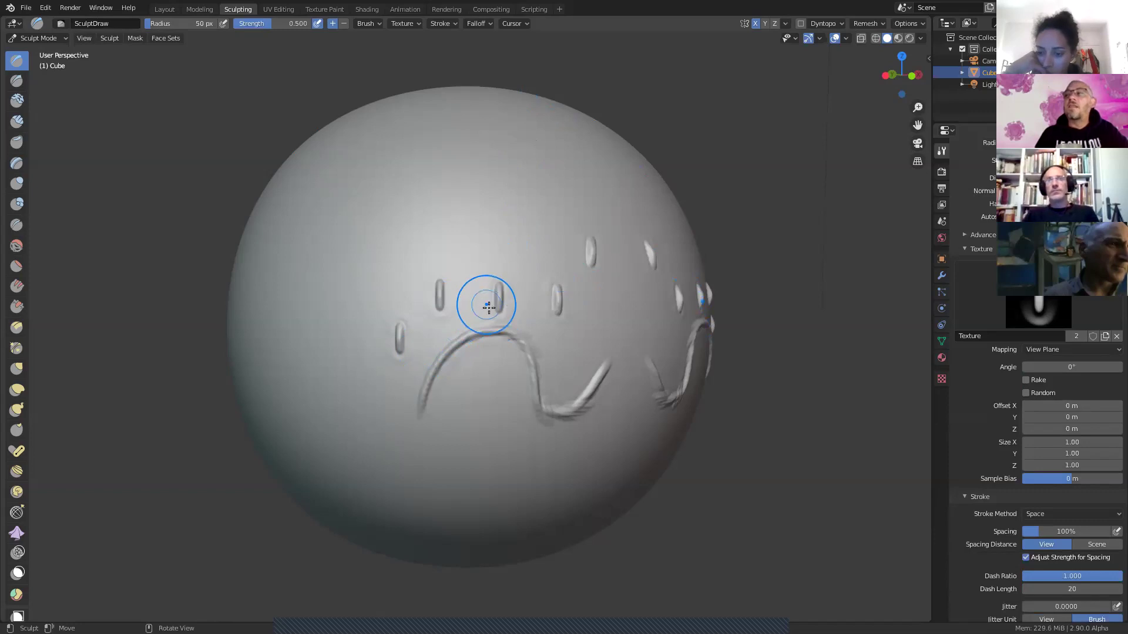
{"action": "left_click_drag", "start_coordinate": [1071, 367], "coordinate": [1076, 367]}
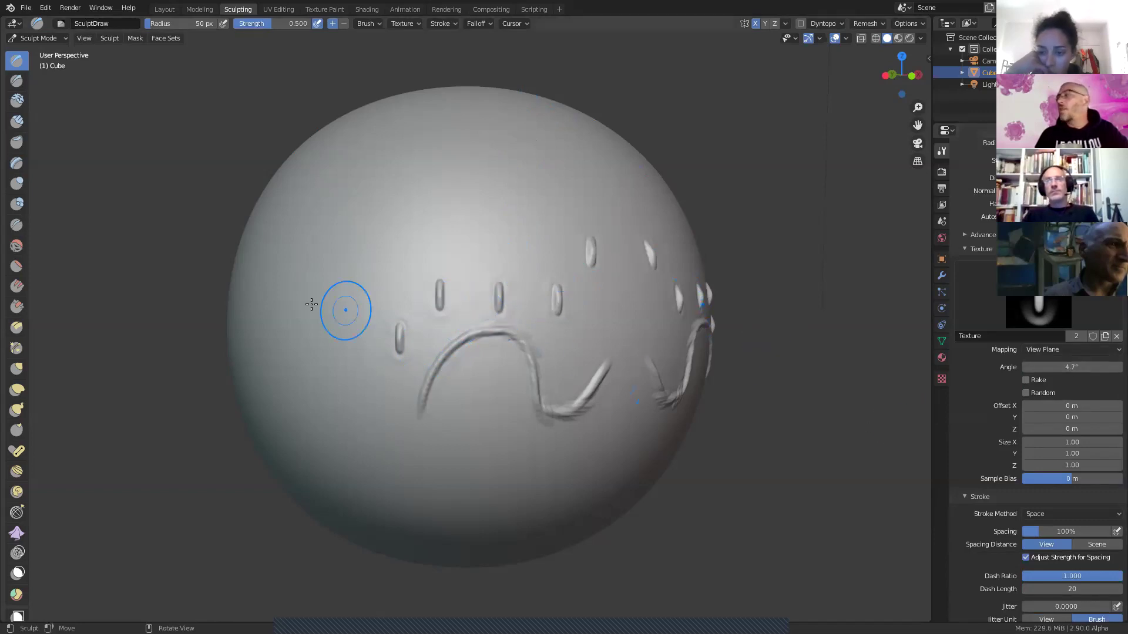
{"action": "mouse_move", "coordinate": [409, 288]}
{"action": "left_mouse_down"}
{"action": "mouse_move", "coordinate": [432, 267]}
{"action": "mouse_move", "coordinate": [551, 252]}
{"action": "mouse_move", "coordinate": [605, 289]}
{"action": "left_mouse_up"}
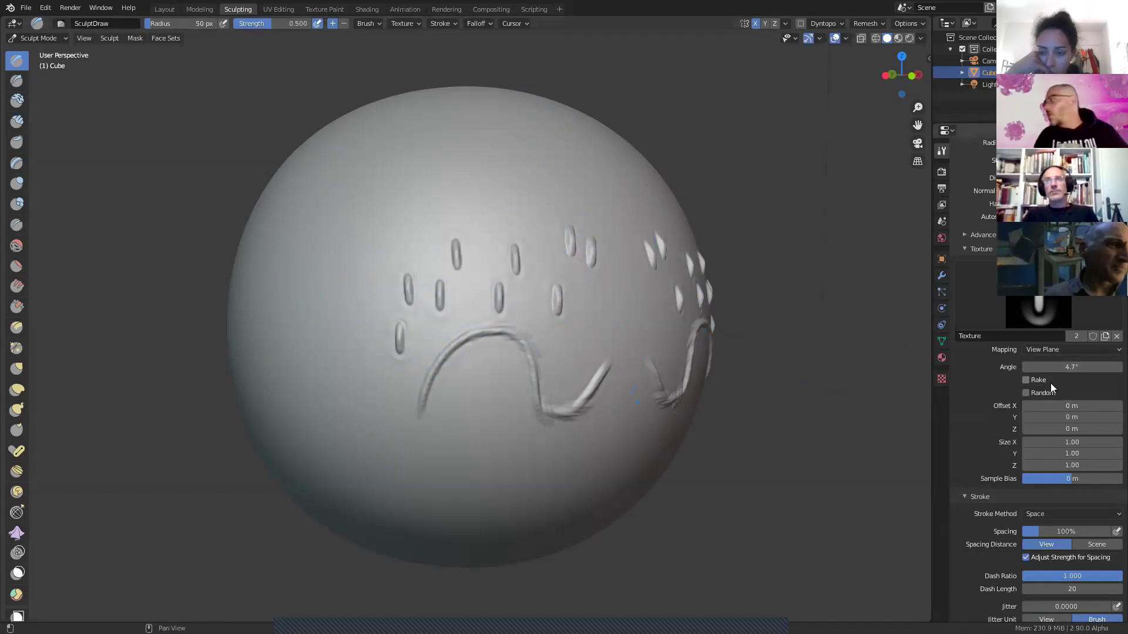
{"action": "left_click_drag", "start_coordinate": [1057, 367], "coordinate": [1079, 367]}
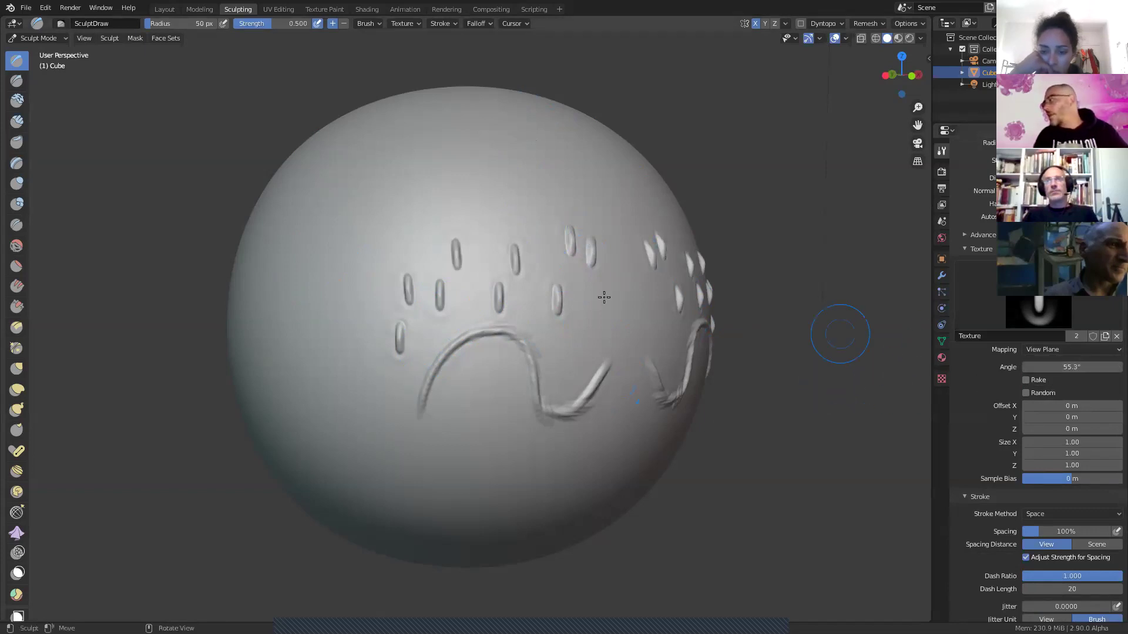
{"action": "left_click_drag", "start_coordinate": [411, 250], "coordinate": [590, 265]}
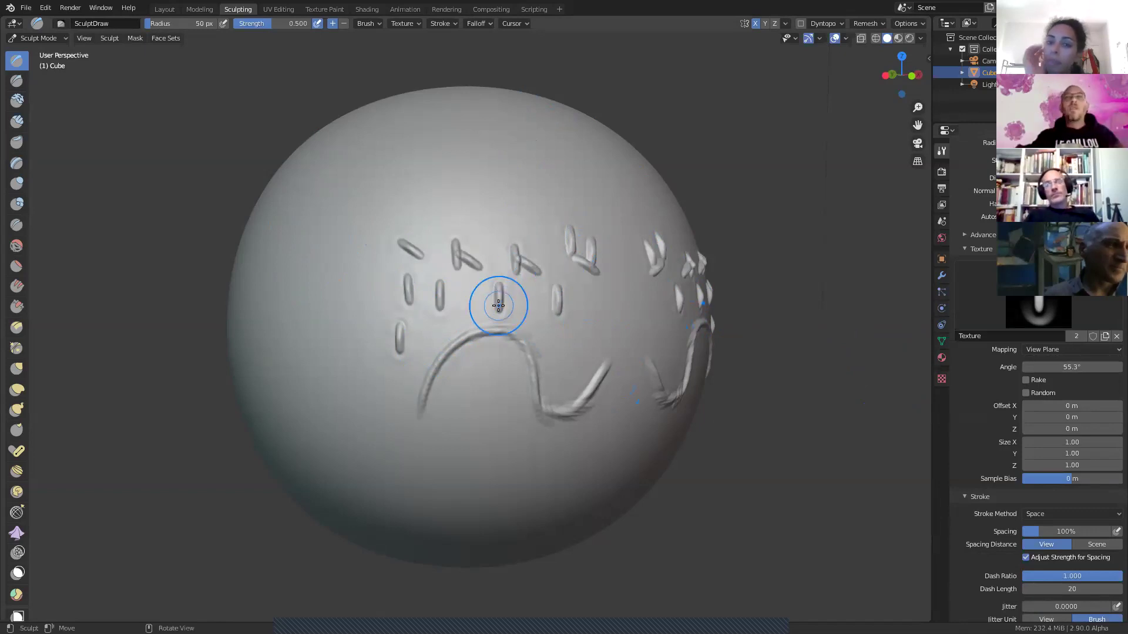
Step: Undo all sculpted strokes, including the wavy ones, back to a smooth sphere
{"action": "key", "text": "ctrl+z"}
{"action": "key", "text": "ctrl+z"}
{"action": "key", "text": "ctrl+z"}
{"action": "key", "text": "ctrl+z"}
{"action": "key", "text": "ctrl+z"}
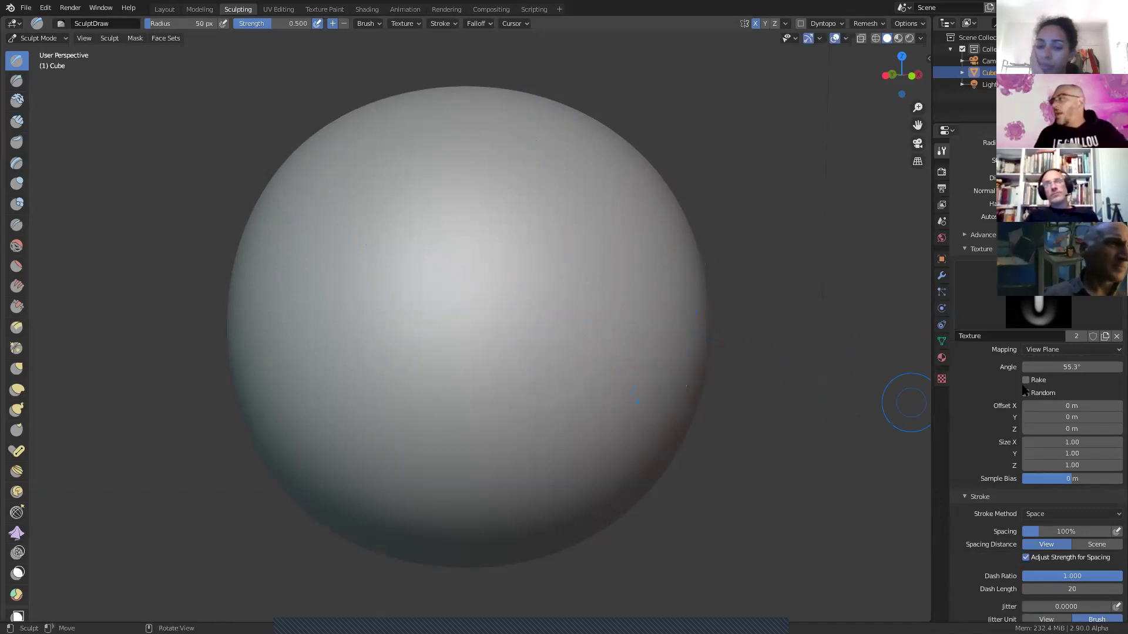
Step: Set the brush texture angle to 0° and enable Rake
{"action": "left_click", "coordinate": [1072, 366]}
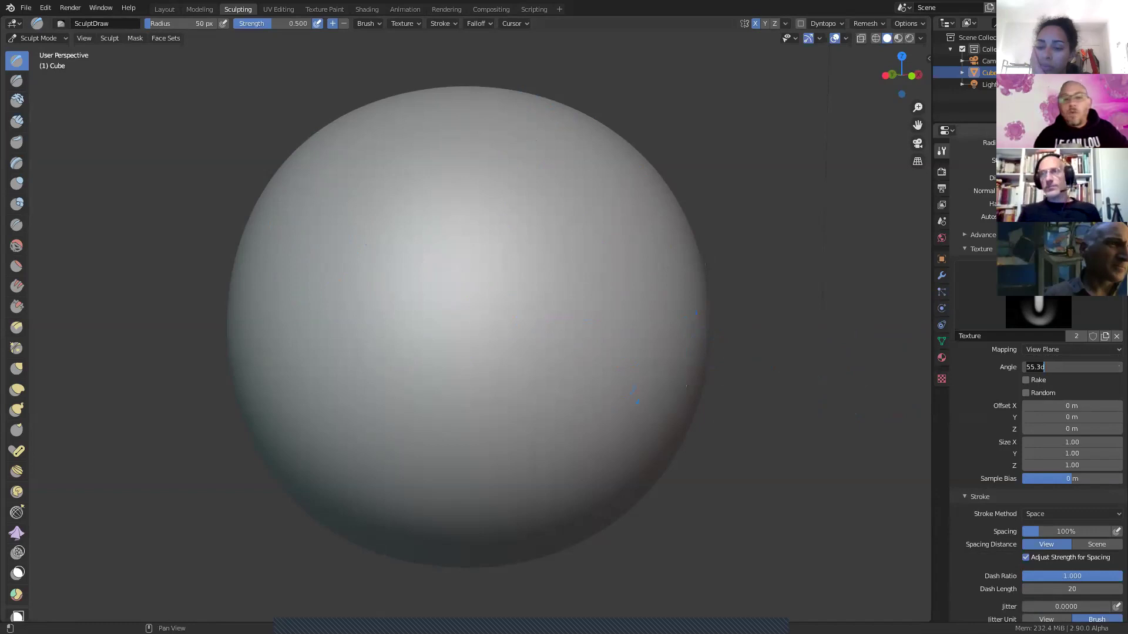
{"action": "type", "text": "0"}
{"action": "key", "text": "Return"}
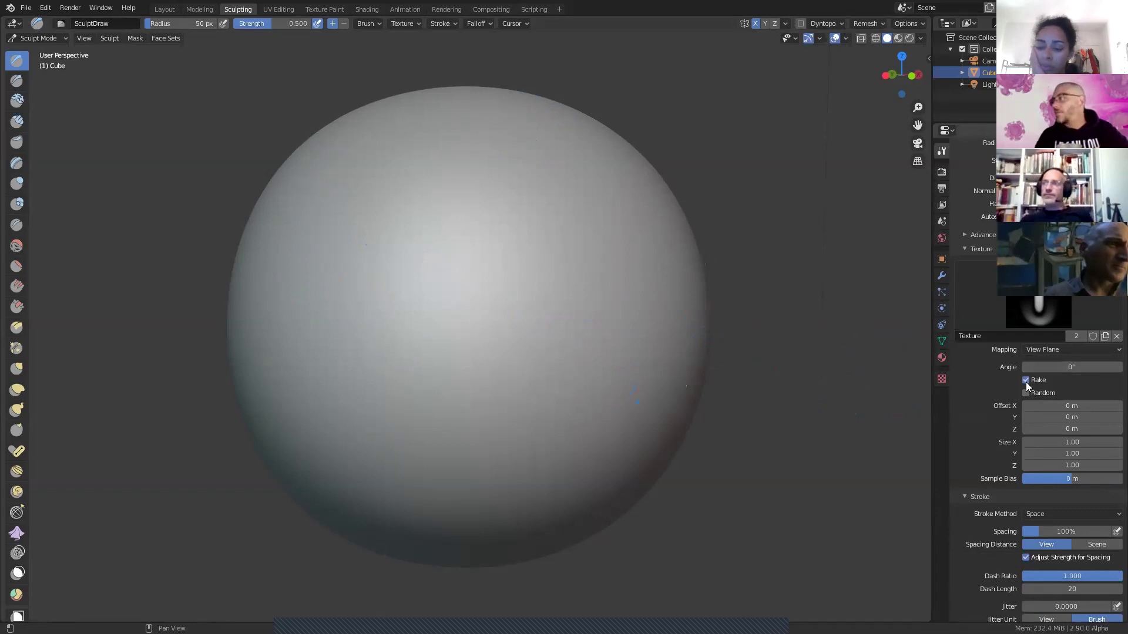
{"action": "left_click", "coordinate": [1025, 381]}
Step: Set the stroke spacing to 70%, try a raked stroke across the sphere, and undo it
{"action": "scroll", "coordinate": [968, 430], "scroll_direction": "down", "scroll_amount": 3}
{"action": "left_click", "coordinate": [1067, 460]}
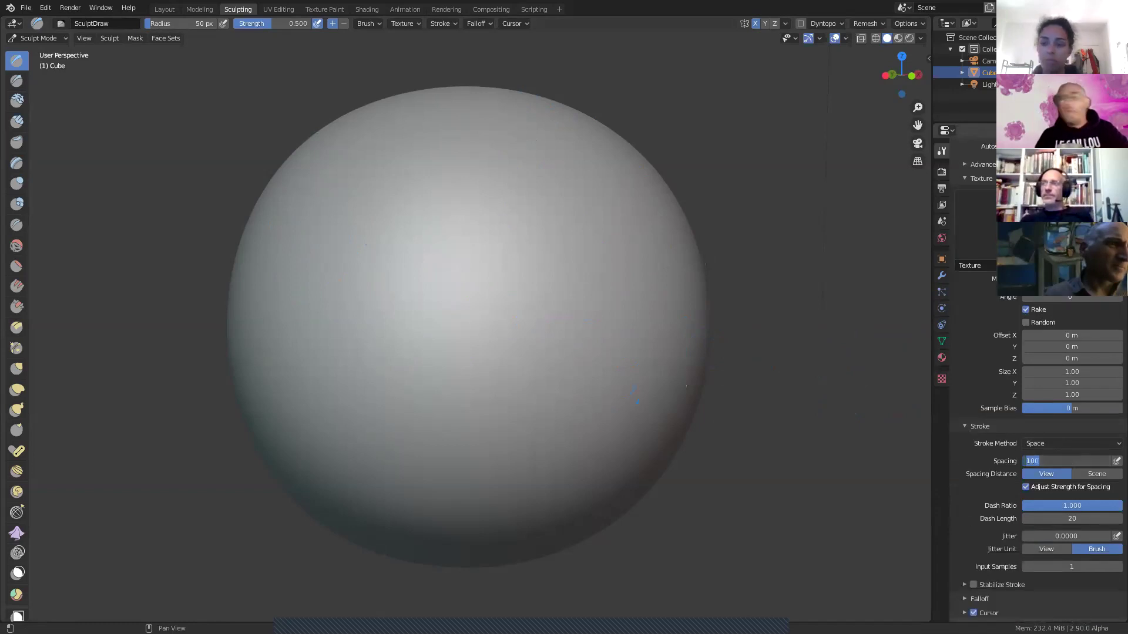
{"action": "type", "text": "70"}
{"action": "key", "text": "Return"}
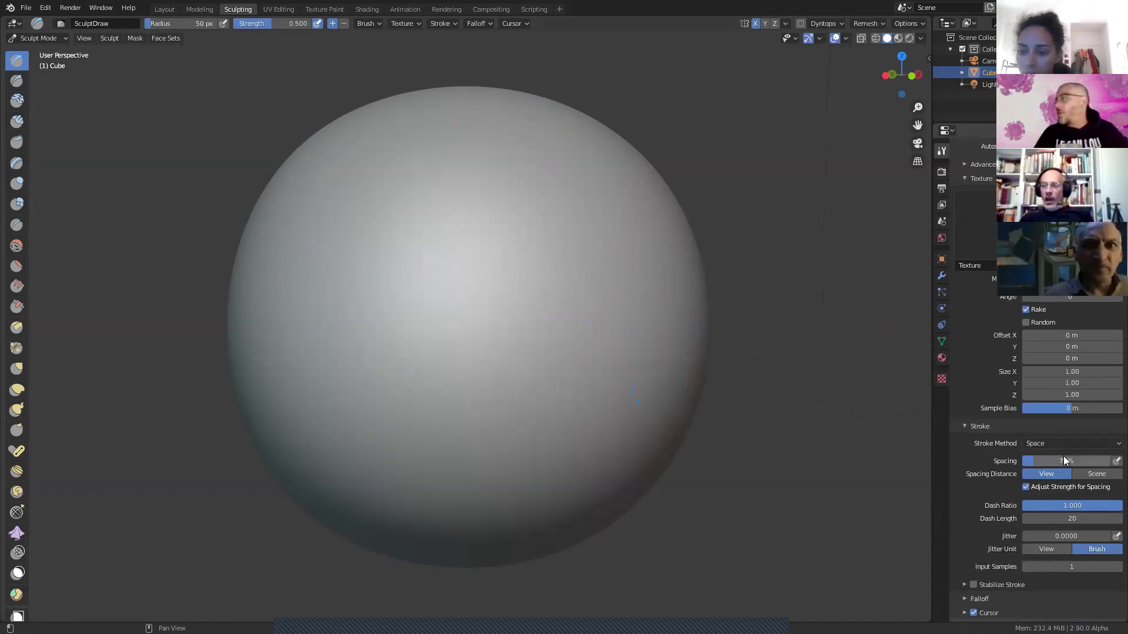
{"action": "left_click_drag", "start_coordinate": [411, 339], "coordinate": [515, 316]}
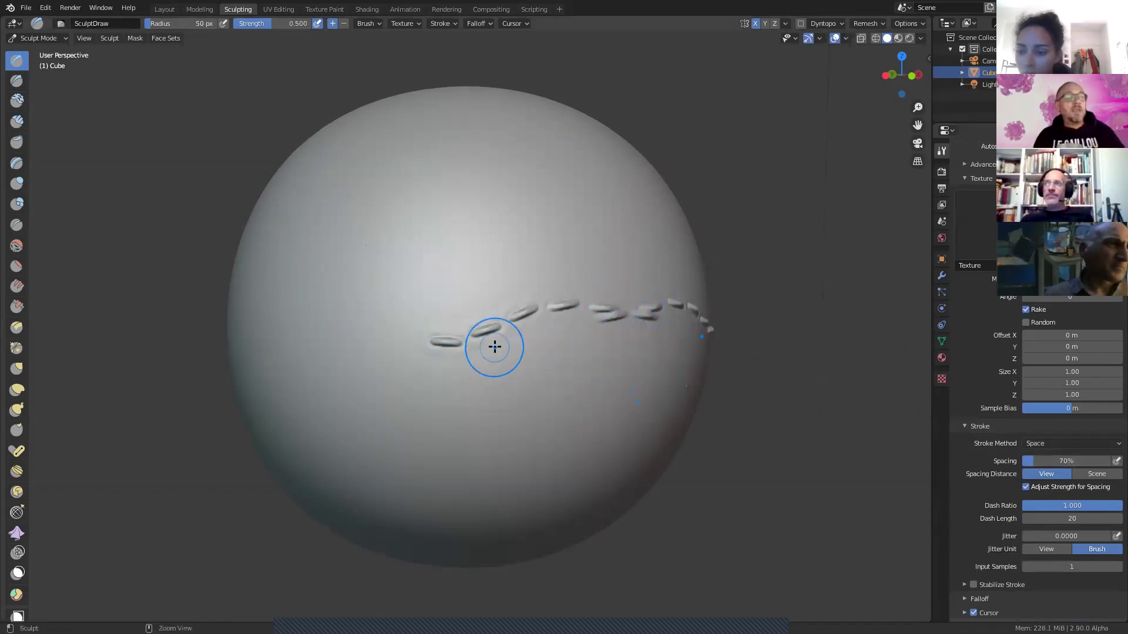
{"action": "key", "text": "ctrl+z"}
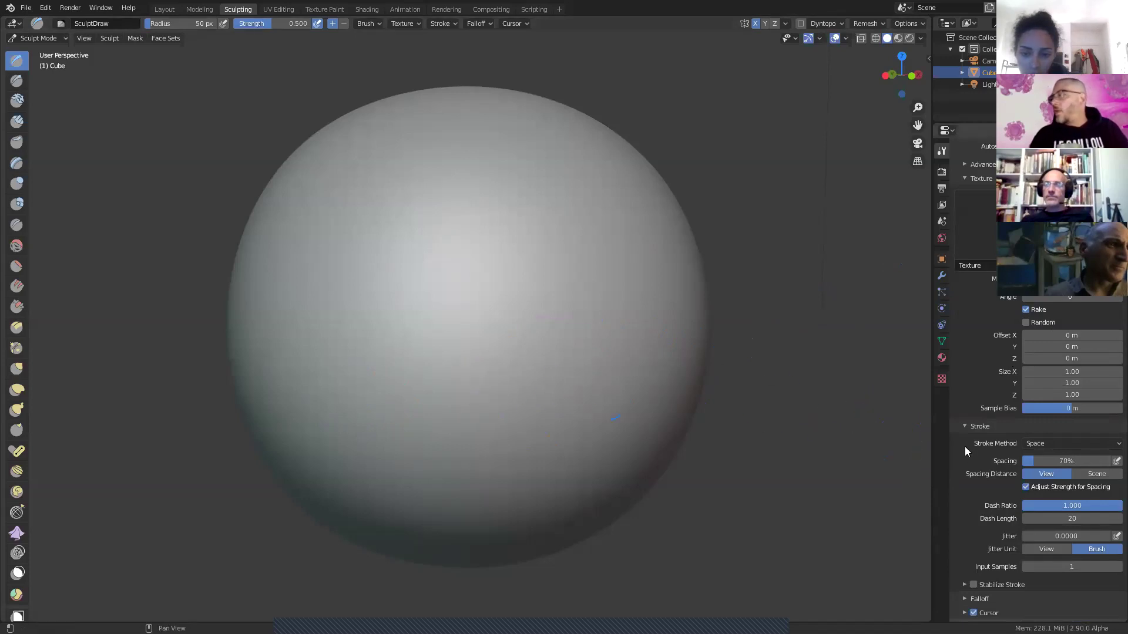
Step: Set the spacing distance to Scene, try a curved stroke across the sphere, and undo it
{"action": "left_click", "coordinate": [1085, 477]}
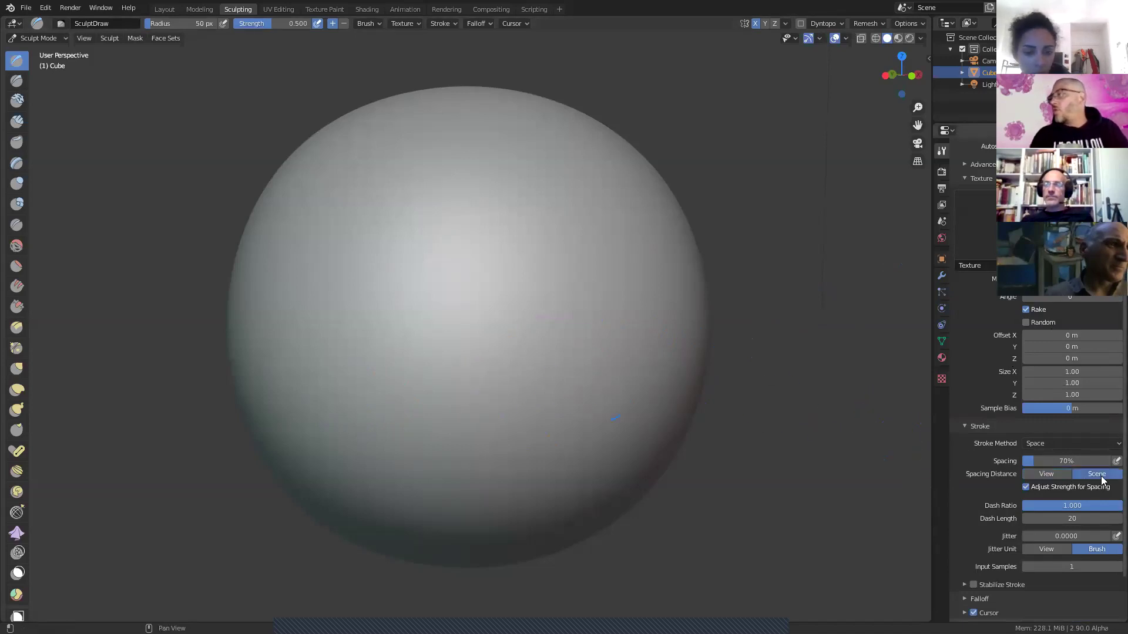
{"action": "mouse_move", "coordinate": [372, 297]}
{"action": "left_mouse_down"}
{"action": "mouse_move", "coordinate": [571, 360]}
{"action": "mouse_move", "coordinate": [618, 356]}
{"action": "left_mouse_up"}
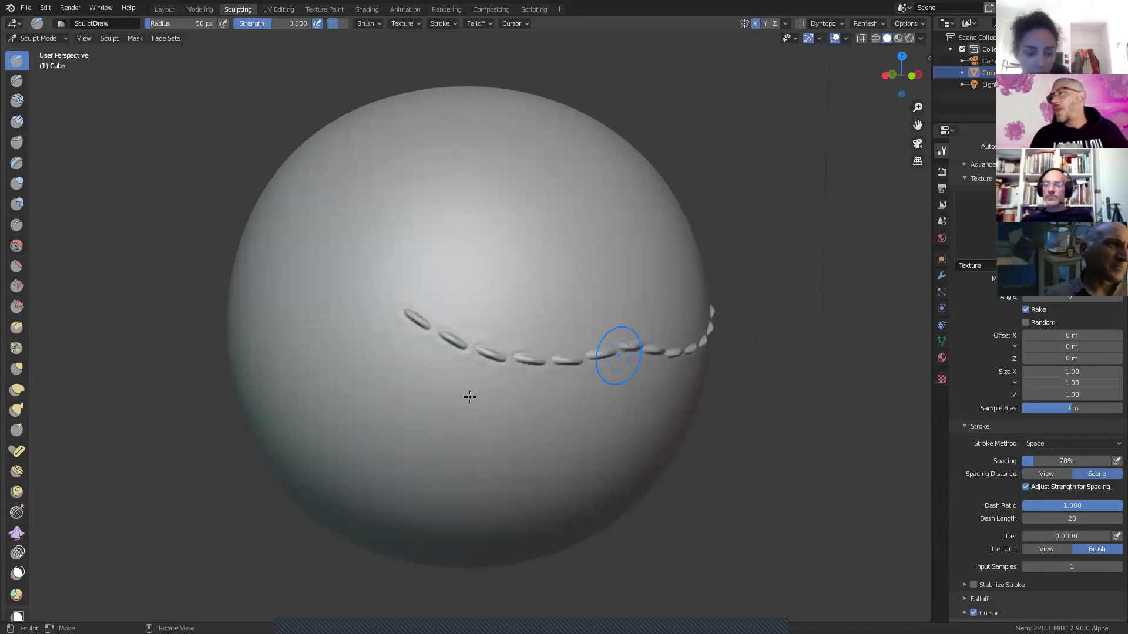
{"action": "key", "text": "ctrl+z"}
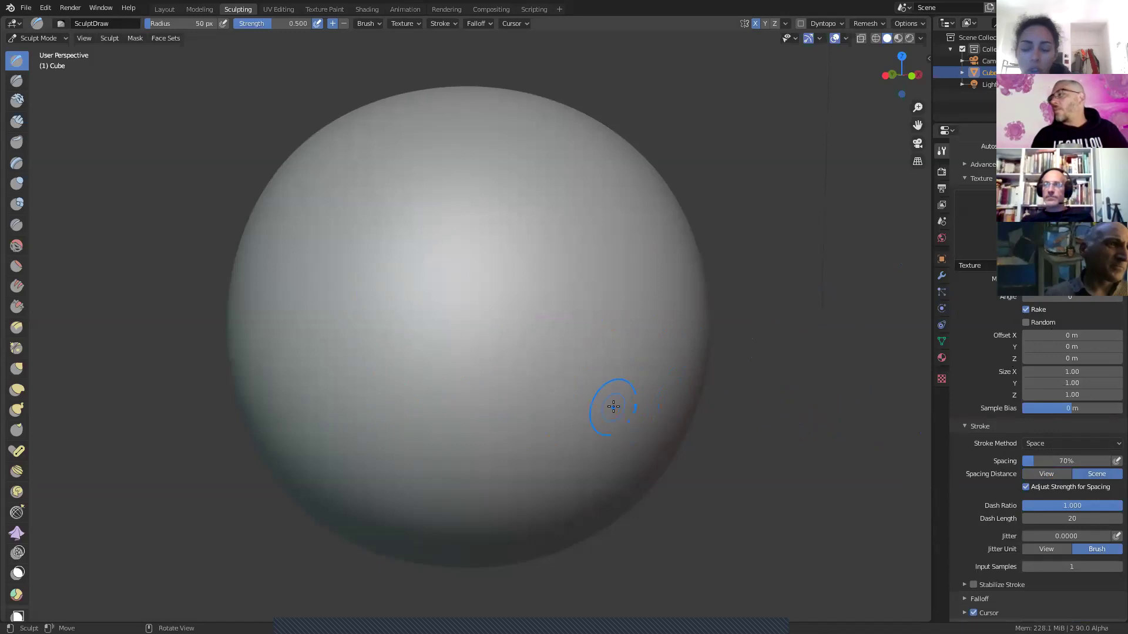
Step: Compare a curved stroke with Rake on against one with Rake turned off, and undo the test strokes
{"action": "middle_click_drag", "start_coordinate": [563, 393], "coordinate": [555, 382]}
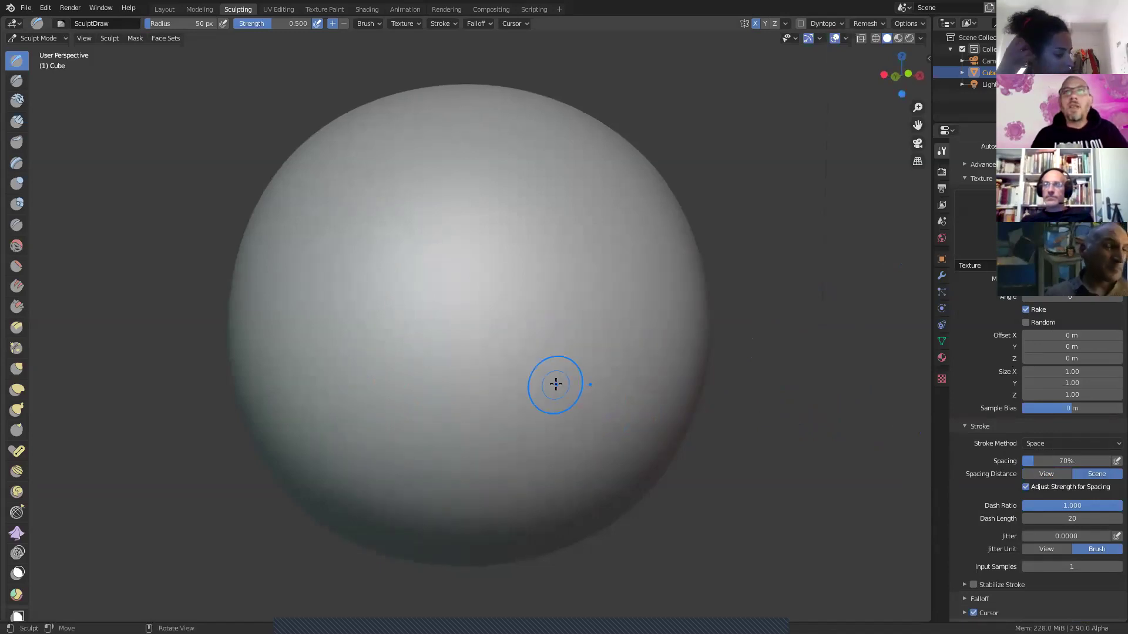
{"action": "left_click_drag", "start_coordinate": [410, 262], "coordinate": [406, 209]}
{"action": "left_click_drag", "start_coordinate": [411, 305], "coordinate": [564, 334]}
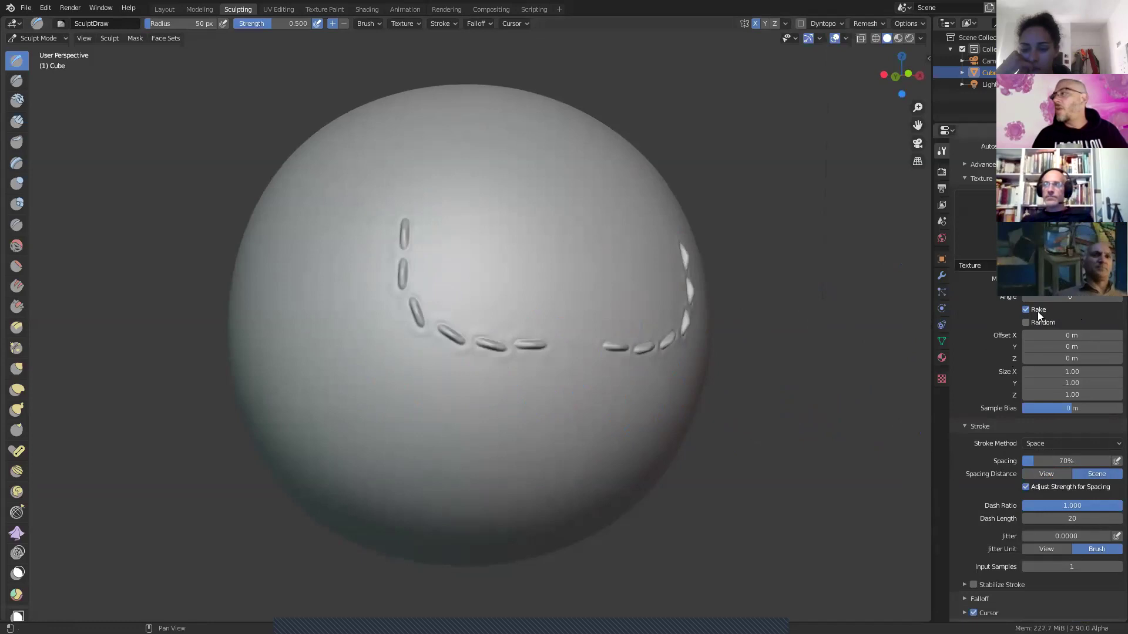
{"action": "mouse_move", "coordinate": [442, 218]}
{"action": "left_mouse_down"}
{"action": "mouse_move", "coordinate": [453, 256]}
{"action": "mouse_move", "coordinate": [504, 298]}
{"action": "mouse_move", "coordinate": [548, 297]}
{"action": "left_mouse_up"}
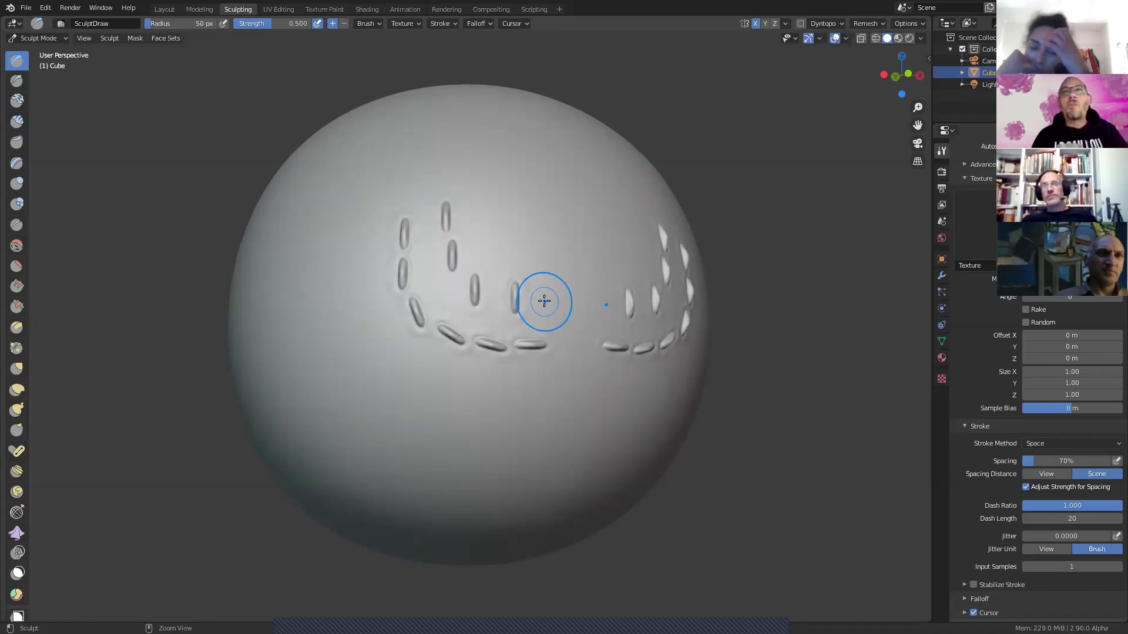
{"action": "key", "text": "ctrl+z"}
{"action": "key", "text": "ctrl+z"}
{"action": "key", "text": "ctrl+z"}
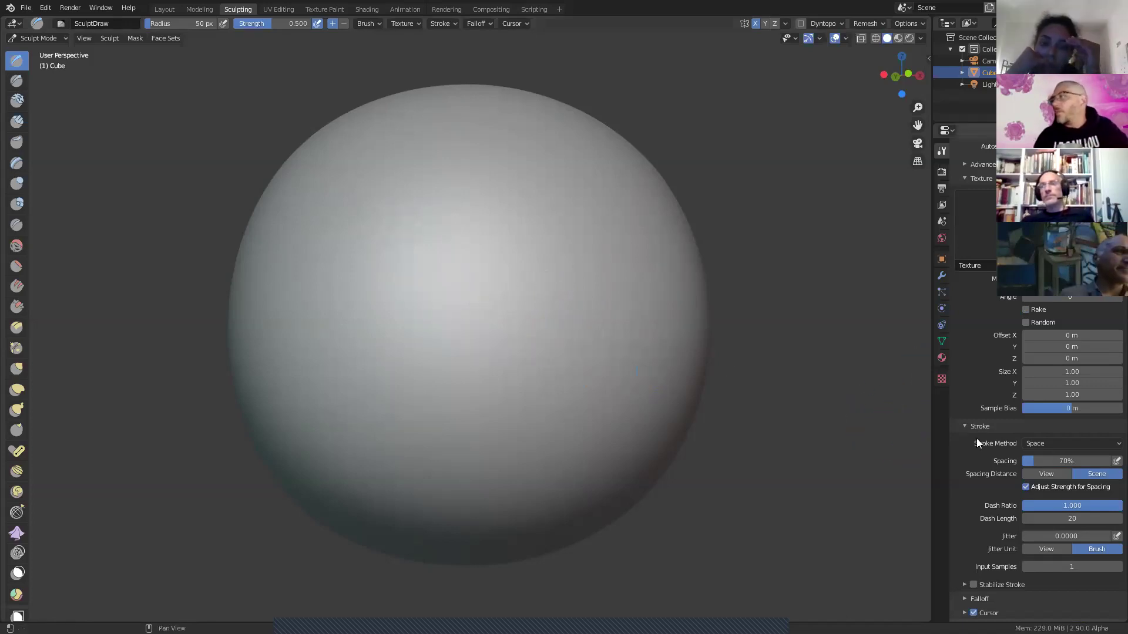
Step: Try the Dots stroke method with two curved strokes on the sphere, and undo both
{"action": "left_click", "coordinate": [1040, 445]}
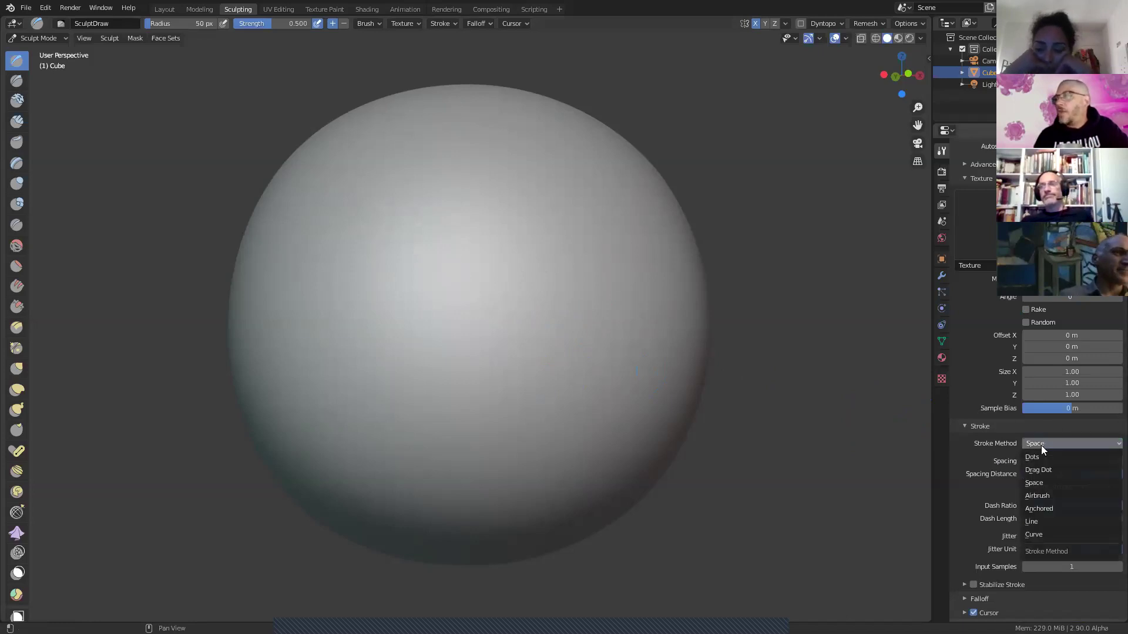
{"action": "left_click", "coordinate": [1051, 456]}
{"action": "mouse_move", "coordinate": [418, 297]}
{"action": "left_mouse_down"}
{"action": "mouse_move", "coordinate": [461, 367]}
{"action": "mouse_move", "coordinate": [534, 286]}
{"action": "left_mouse_up"}
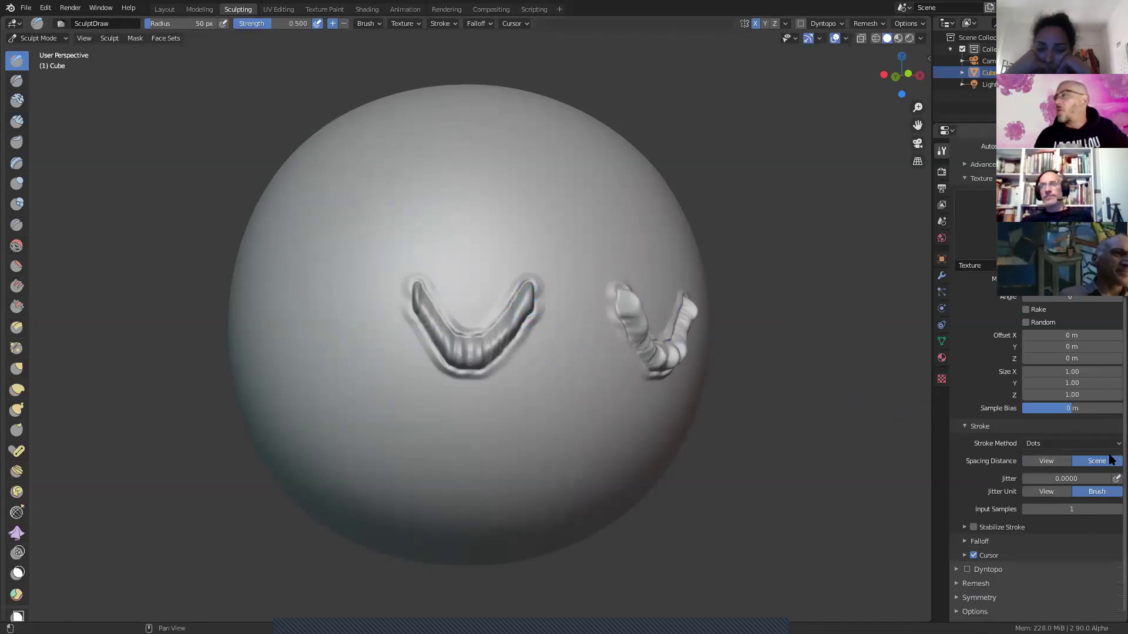
{"action": "mouse_move", "coordinate": [377, 363]}
{"action": "left_mouse_down"}
{"action": "mouse_move", "coordinate": [403, 390]}
{"action": "mouse_move", "coordinate": [502, 412]}
{"action": "left_mouse_up"}
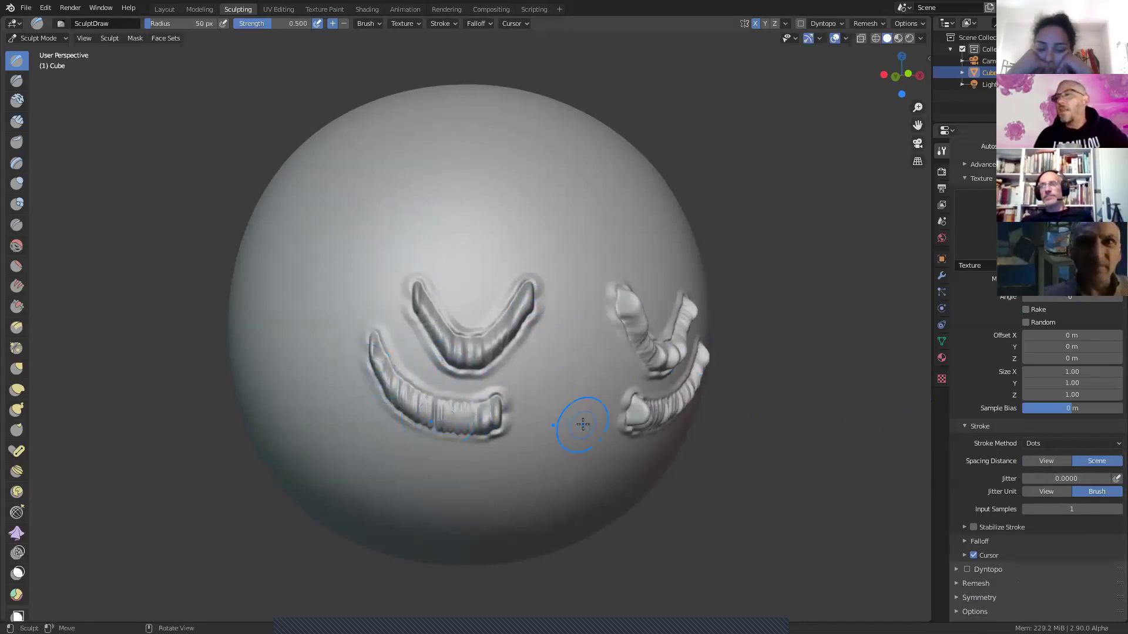
{"action": "key", "text": "ctrl+z"}
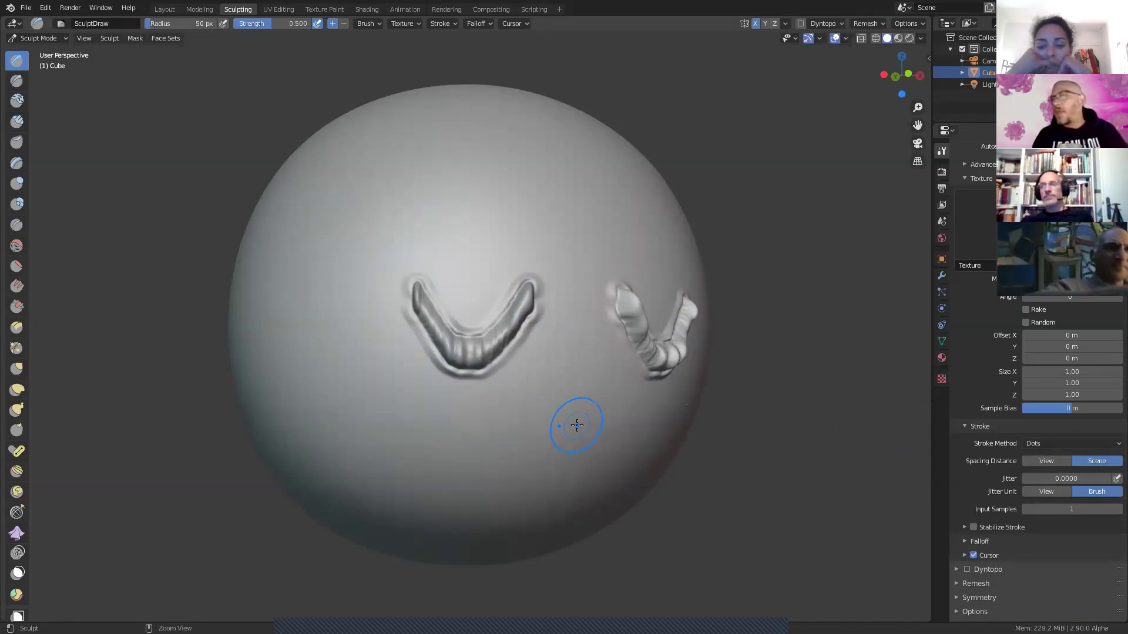
{"action": "key", "text": "ctrl+z"}
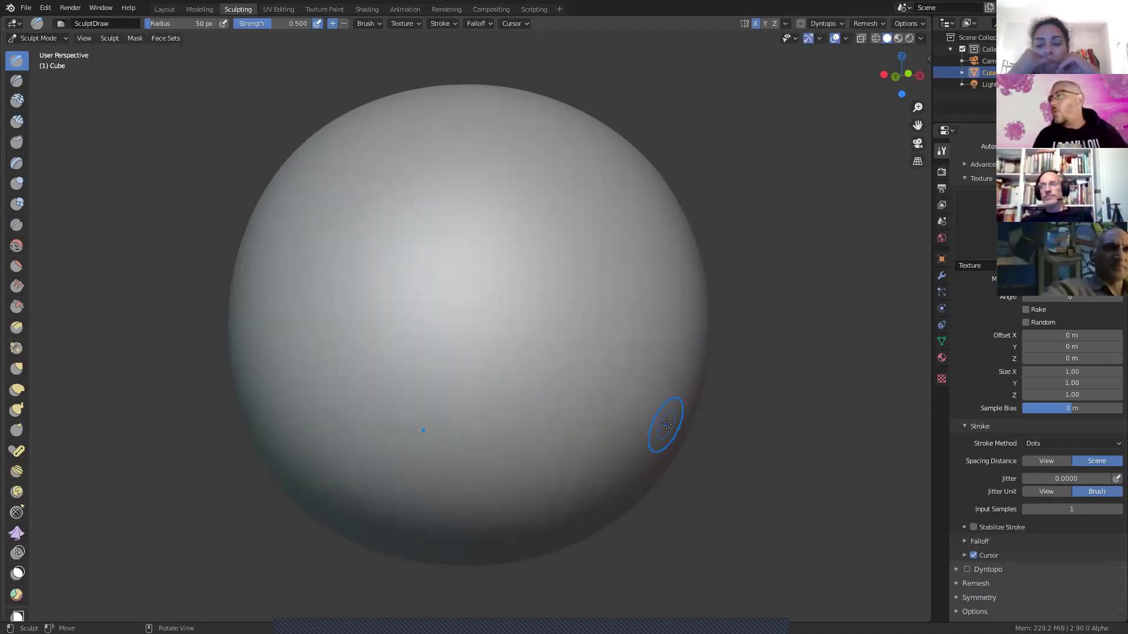
Step: Try the Drag Dot stroke method by positioning a single stamp on the sphere, and undo it
{"action": "left_click", "coordinate": [1065, 442]}
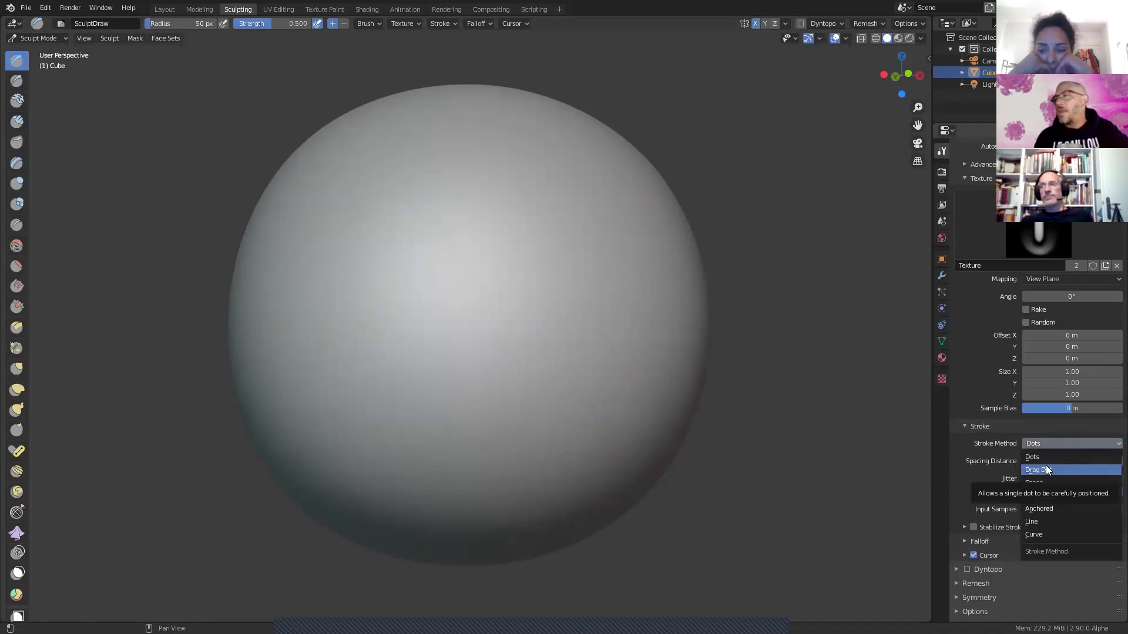
{"action": "left_click", "coordinate": [1045, 470]}
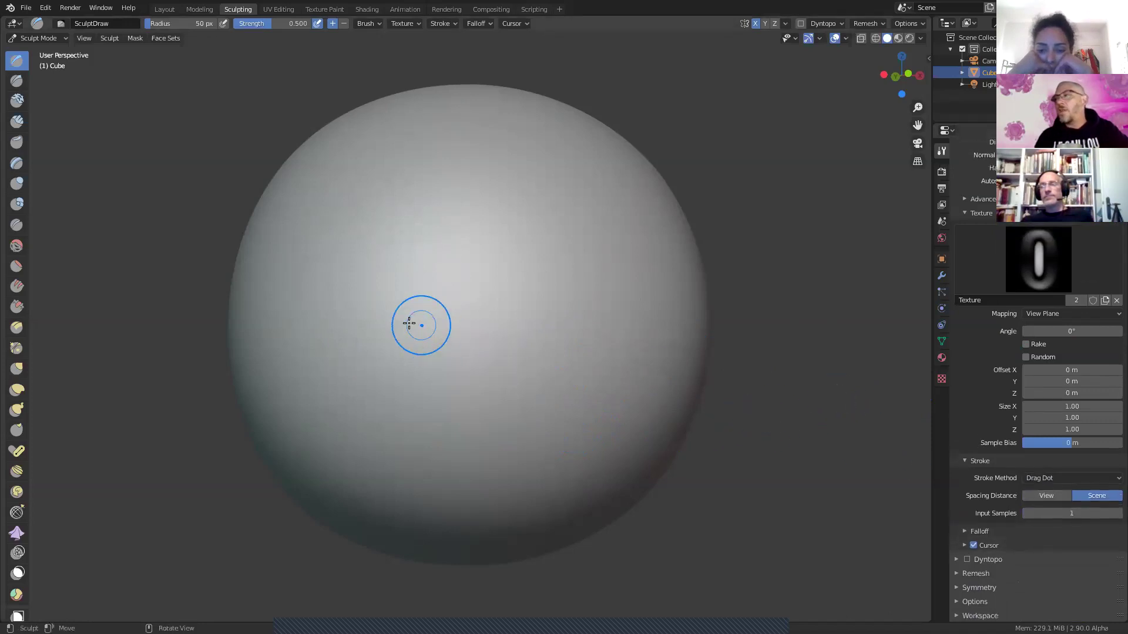
{"action": "mouse_move", "coordinate": [418, 347]}
{"action": "left_mouse_down"}
{"action": "mouse_move", "coordinate": [431, 356]}
{"action": "mouse_move", "coordinate": [448, 282]}
{"action": "mouse_move", "coordinate": [403, 343]}
{"action": "mouse_move", "coordinate": [501, 345]}
{"action": "mouse_move", "coordinate": [462, 364]}
{"action": "mouse_move", "coordinate": [481, 360]}
{"action": "mouse_move", "coordinate": [487, 372]}
{"action": "left_mouse_up"}
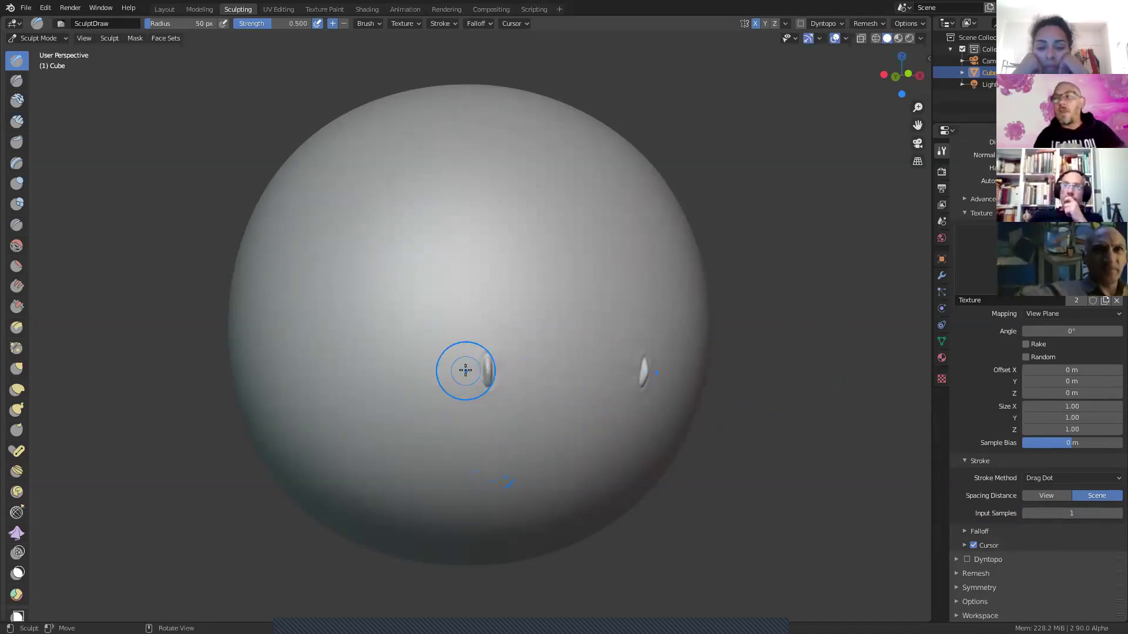
{"action": "key", "text": "ctrl+z"}
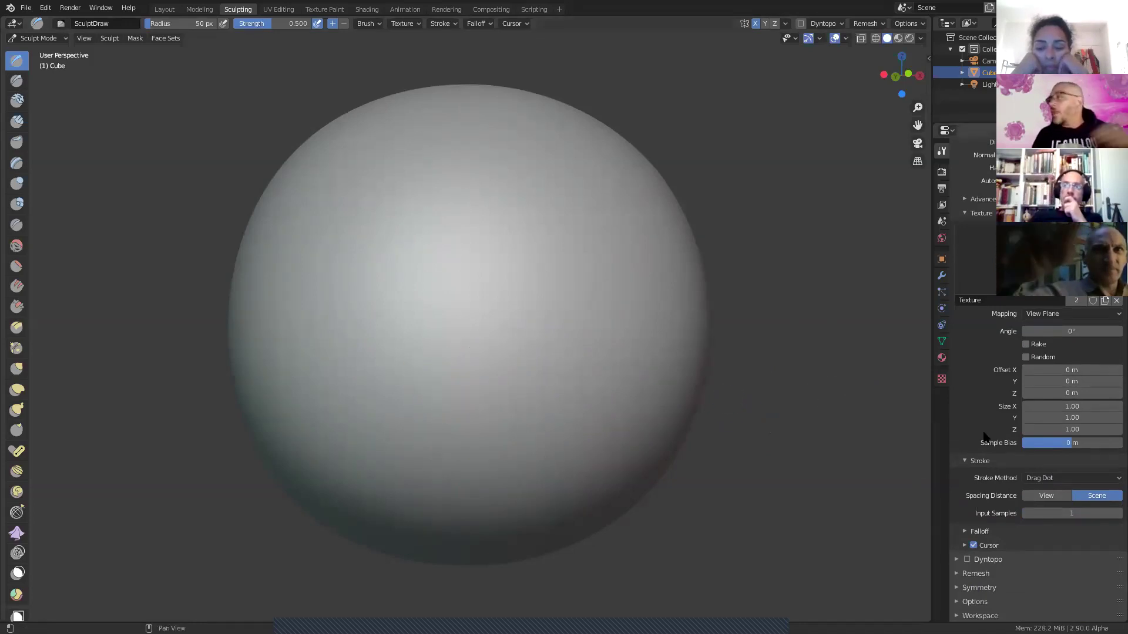
Step: Try the Airbrush stroke method with a short downward stroke on the sphere, and undo it
{"action": "left_click", "coordinate": [1051, 477]}
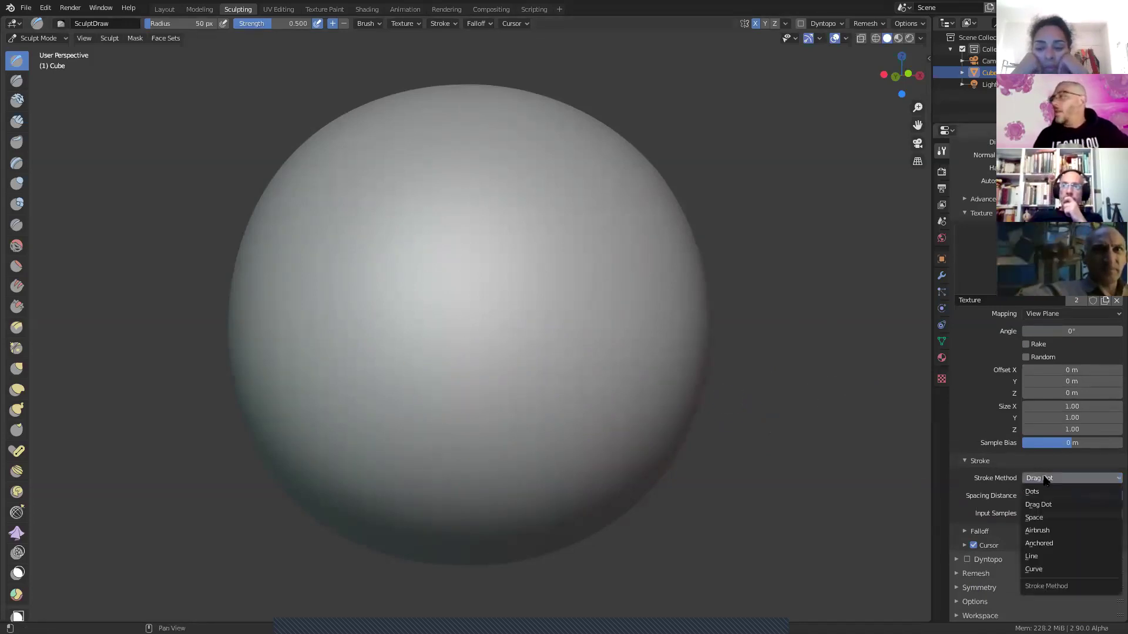
{"action": "left_click", "coordinate": [1049, 530]}
{"action": "left_click_drag", "start_coordinate": [470, 338], "coordinate": [487, 387]}
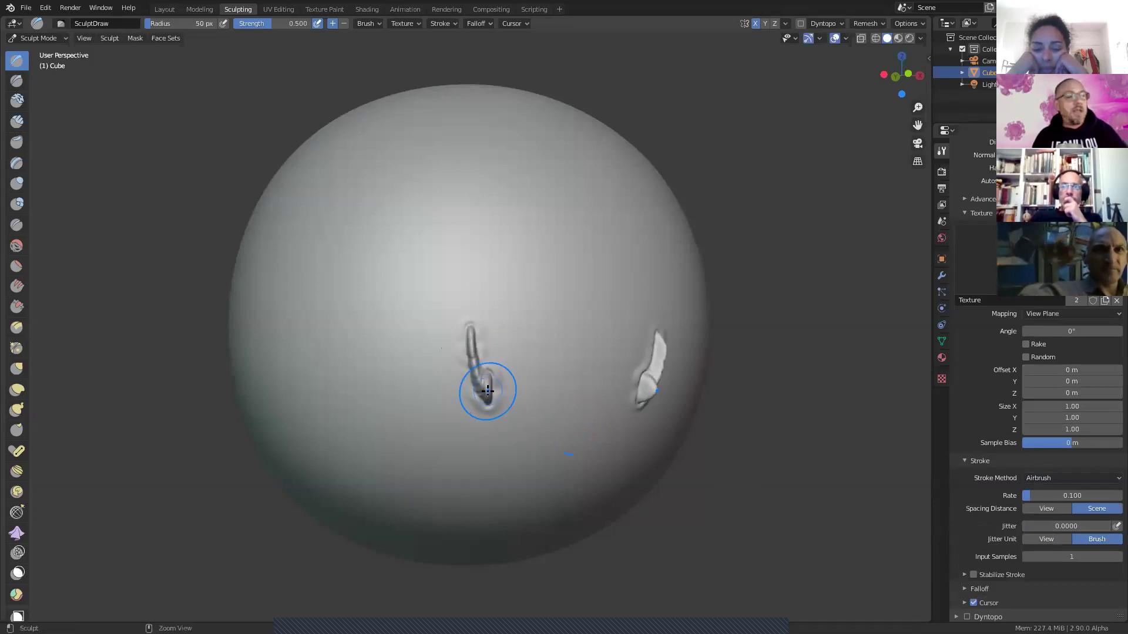
{"action": "key", "text": "ctrl+z"}
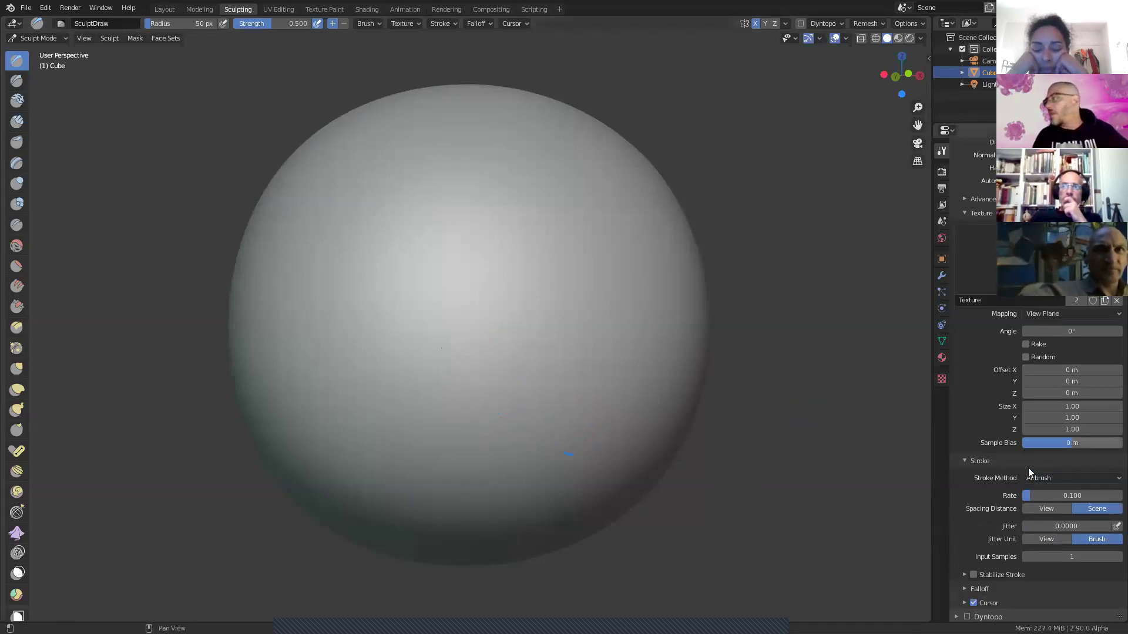
Step: Switch the stroke method to Anchored and place one horizontally rotated stamp on the sphere
{"action": "left_click", "coordinate": [1065, 478]}
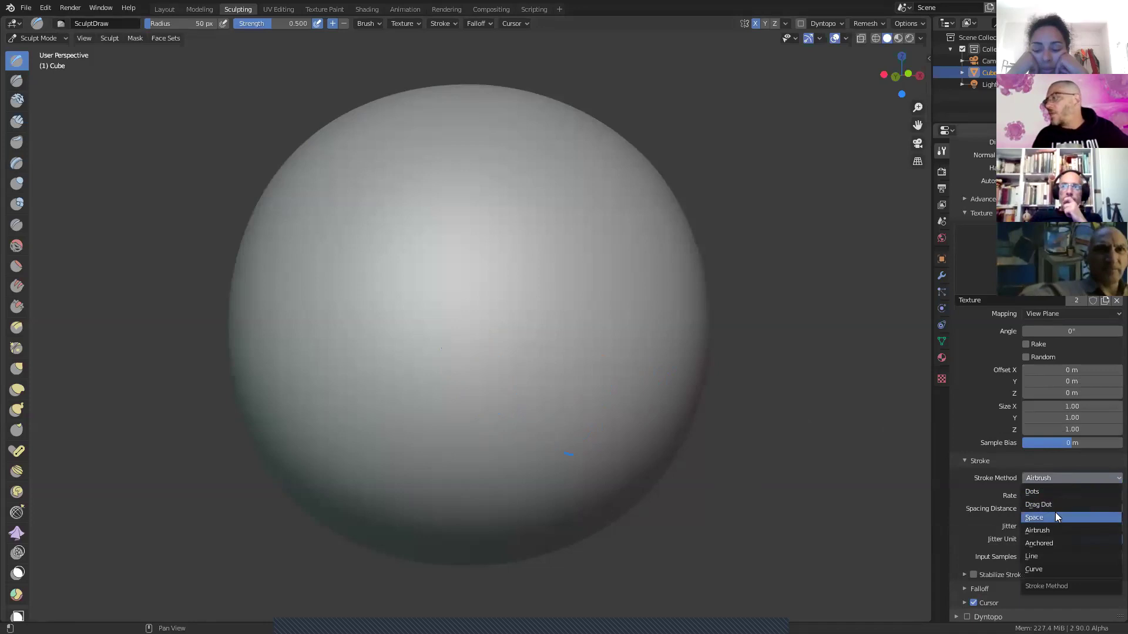
{"action": "left_click", "coordinate": [1046, 542]}
{"action": "mouse_move", "coordinate": [435, 318]}
{"action": "left_mouse_down"}
{"action": "mouse_move", "coordinate": [440, 360]}
{"action": "mouse_move", "coordinate": [503, 317]}
{"action": "mouse_move", "coordinate": [453, 276]}
{"action": "mouse_move", "coordinate": [490, 309]}
{"action": "mouse_move", "coordinate": [456, 331]}
{"action": "mouse_move", "coordinate": [518, 352]}
{"action": "mouse_move", "coordinate": [502, 312]}
{"action": "mouse_move", "coordinate": [422, 221]}
{"action": "mouse_move", "coordinate": [413, 332]}
{"action": "mouse_move", "coordinate": [355, 329]}
{"action": "mouse_move", "coordinate": [530, 307]}
{"action": "mouse_move", "coordinate": [418, 335]}
{"action": "mouse_move", "coordinate": [446, 307]}
{"action": "mouse_move", "coordinate": [513, 322]}
{"action": "mouse_move", "coordinate": [558, 260]}
{"action": "mouse_move", "coordinate": [629, 219]}
{"action": "mouse_move", "coordinate": [473, 319]}
{"action": "left_mouse_up"}
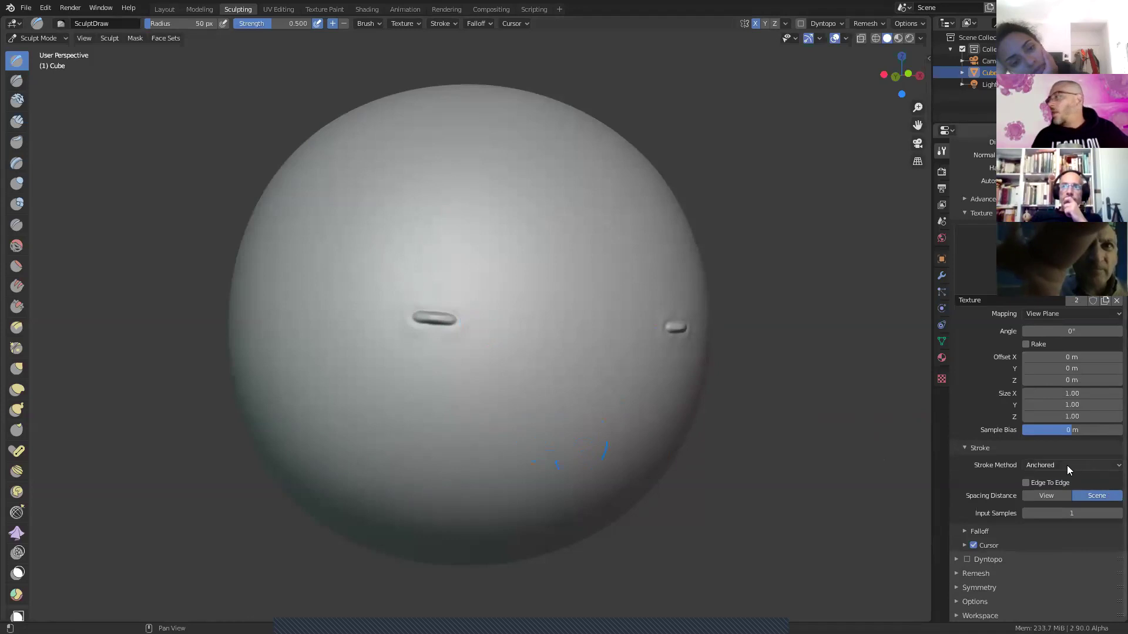
Step: Try the Line stroke method with one horizontal line of stamps below the sphere's middle, and undo the line
{"action": "left_click", "coordinate": [1064, 466]}
{"action": "left_click", "coordinate": [1047, 543]}
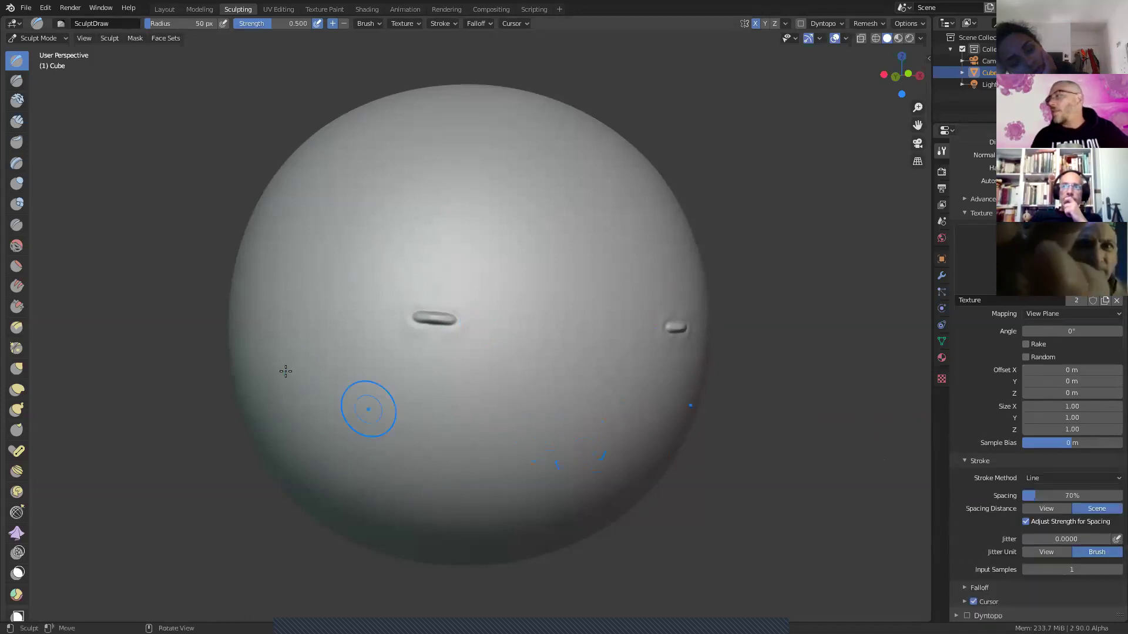
{"action": "mouse_move", "coordinate": [333, 378]}
{"action": "left_mouse_down"}
{"action": "mouse_move", "coordinate": [629, 382]}
{"action": "mouse_move", "coordinate": [609, 382]}
{"action": "left_mouse_up"}
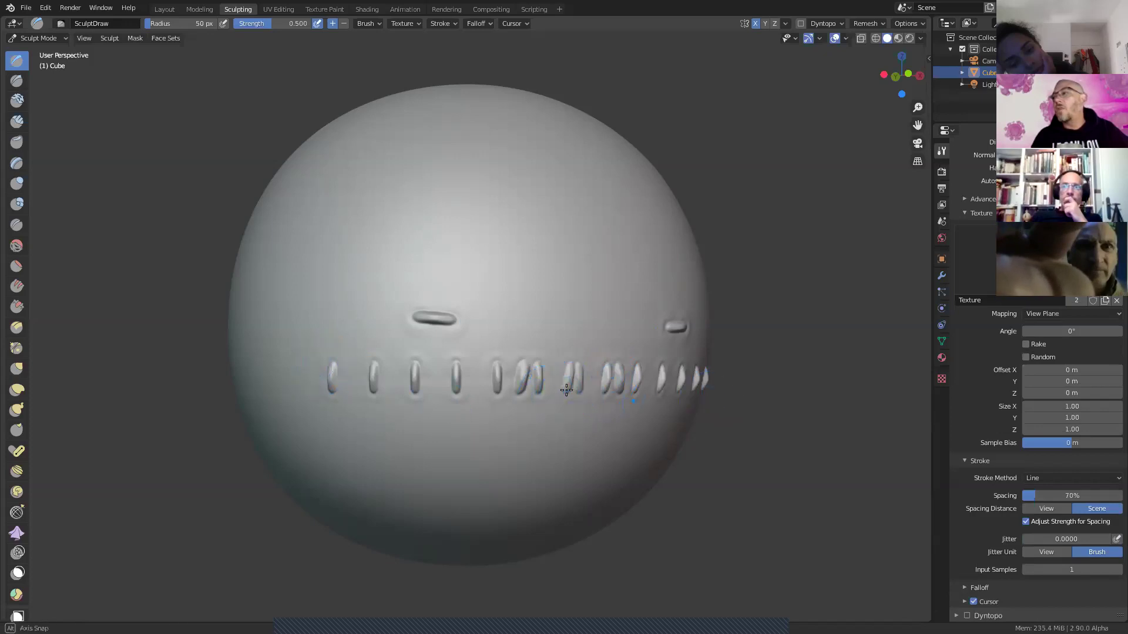
{"action": "middle_click_drag", "start_coordinate": [566, 391], "coordinate": [541, 382]}
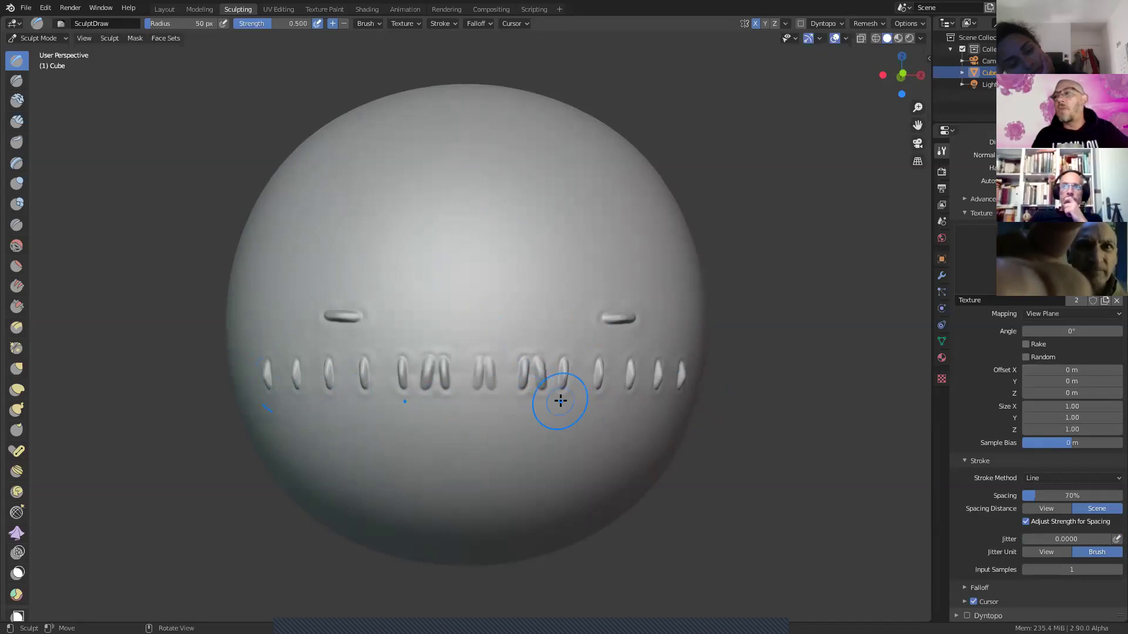
{"action": "key", "text": "ctrl+z"}
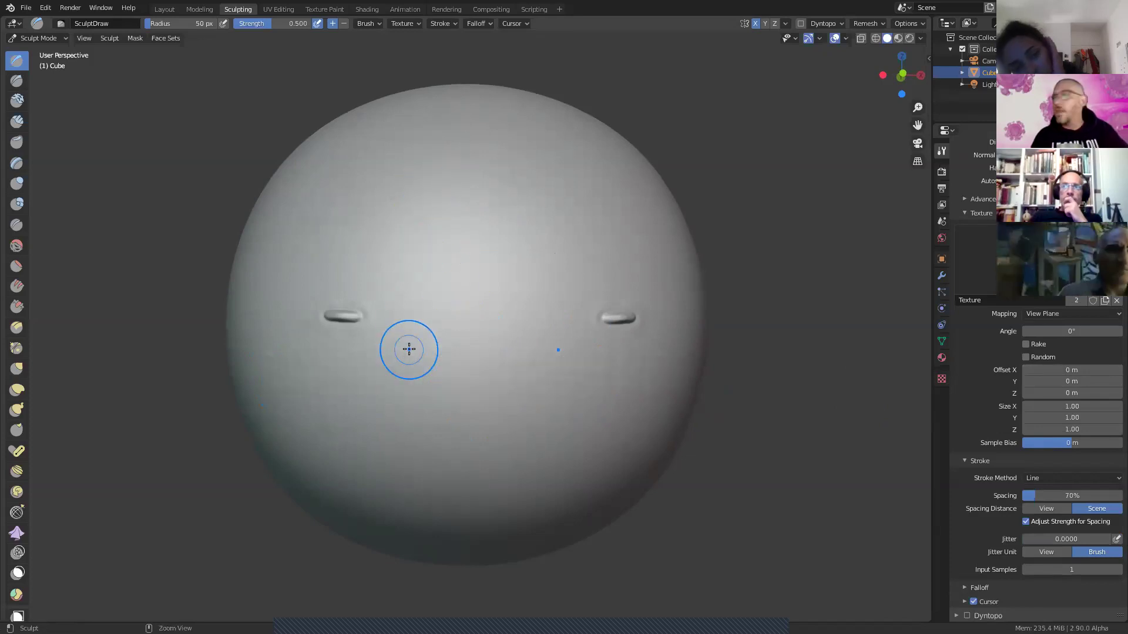
Step: Enable Rake for the brush texture and draw one horizontal, one vertical and one slanted line of stamps on the sphere
{"action": "left_click", "coordinate": [1025, 344]}
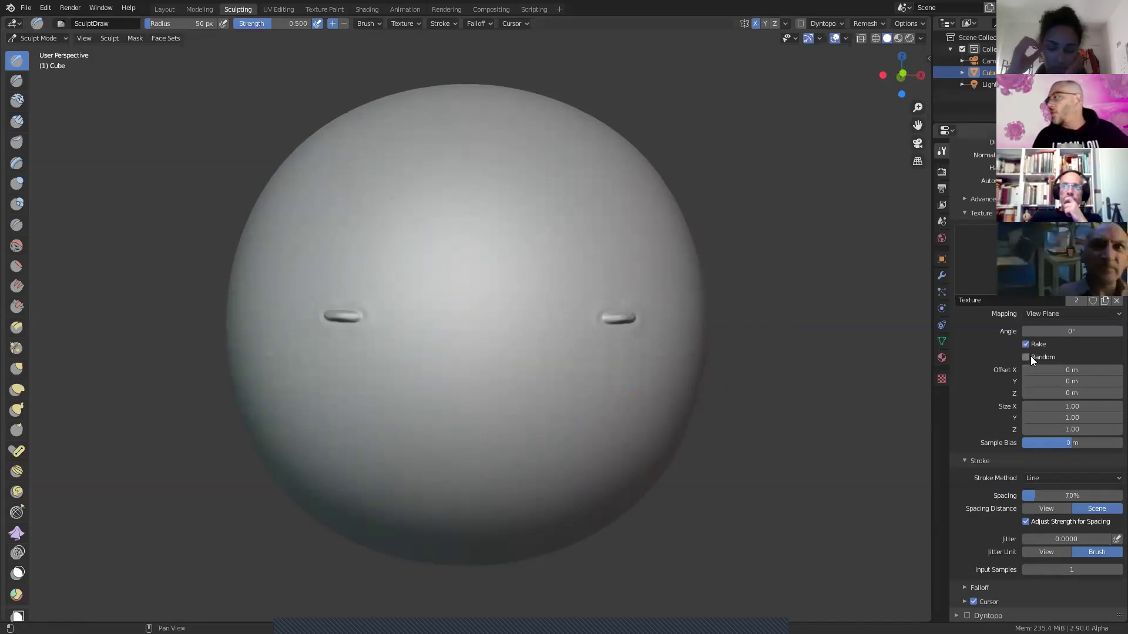
{"action": "left_click_drag", "start_coordinate": [307, 371], "coordinate": [311, 372]}
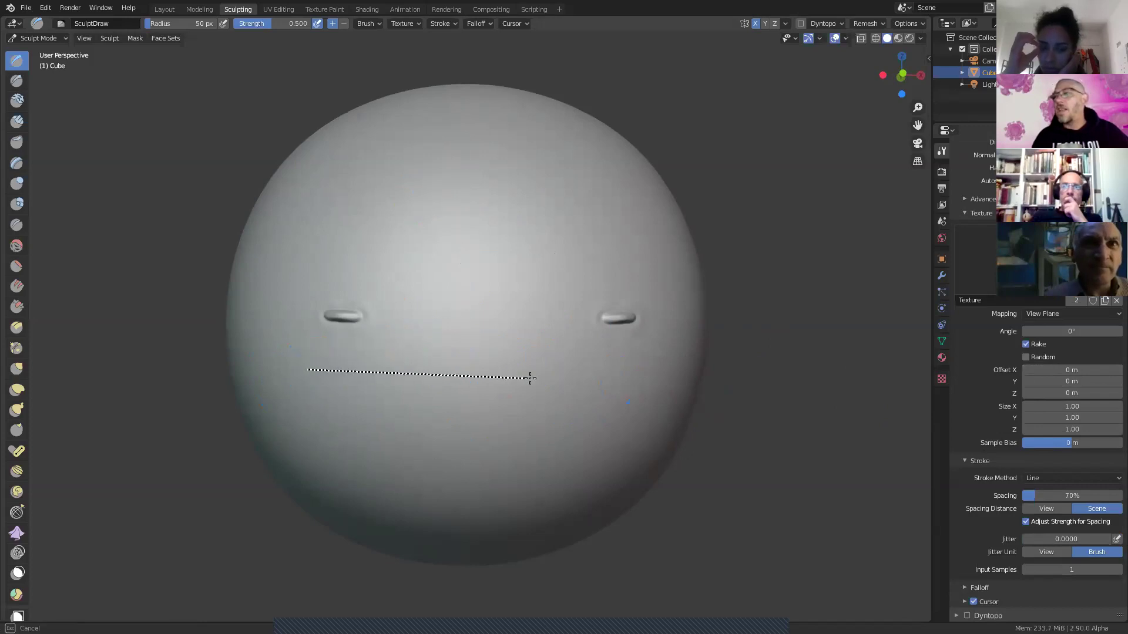
{"action": "left_click_drag", "start_coordinate": [530, 378], "coordinate": [626, 372]}
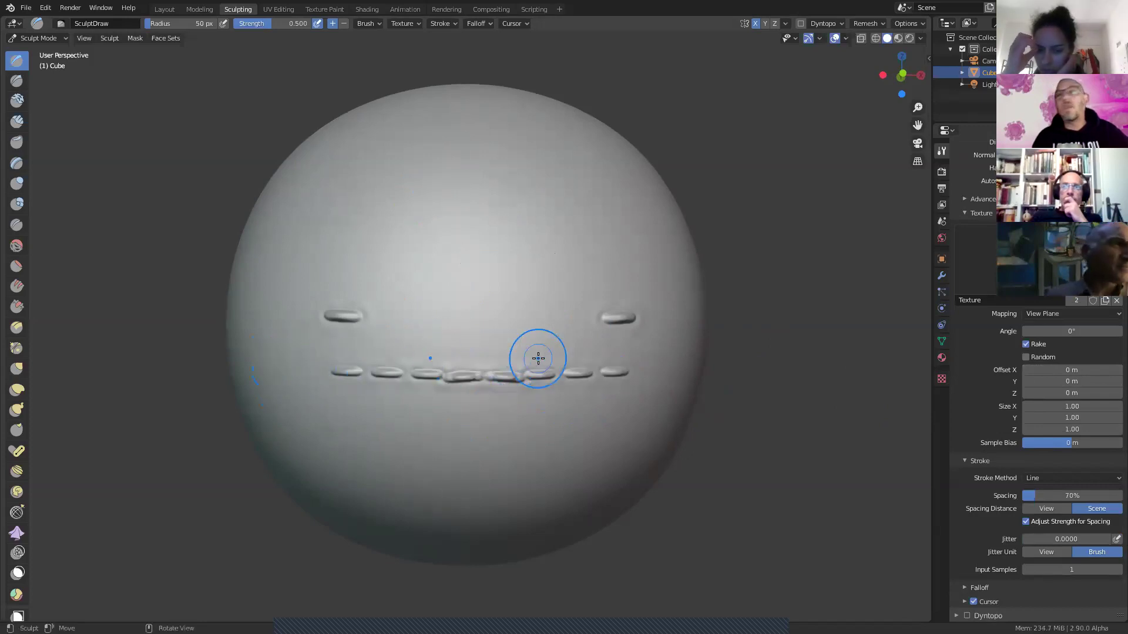
{"action": "left_click_drag", "start_coordinate": [420, 188], "coordinate": [431, 331]}
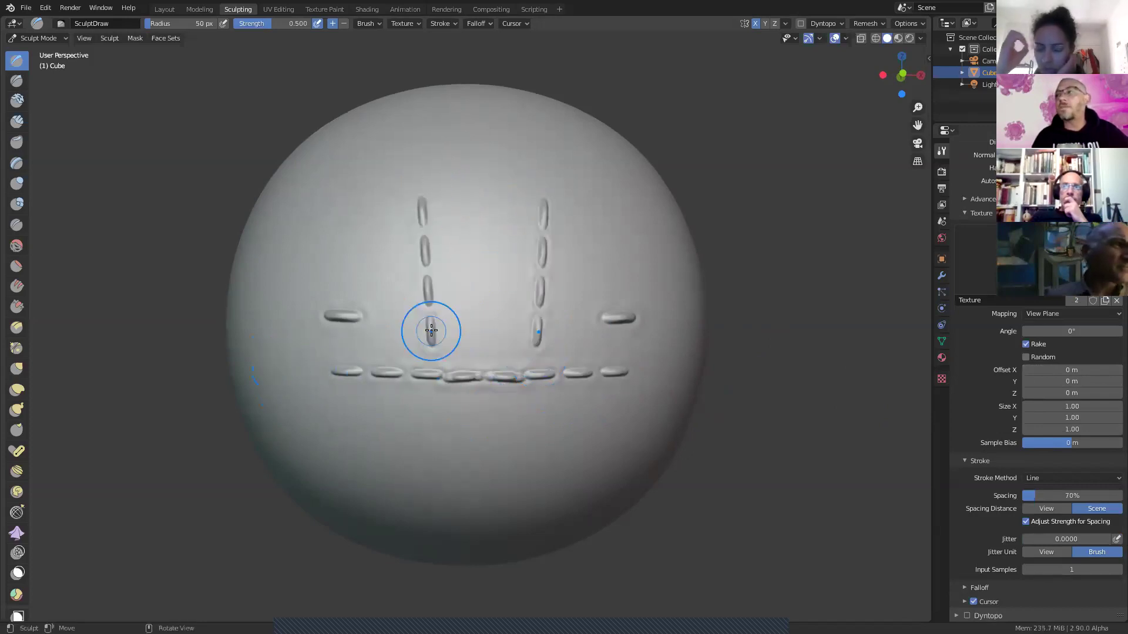
{"action": "left_click_drag", "start_coordinate": [371, 521], "coordinate": [379, 489]}
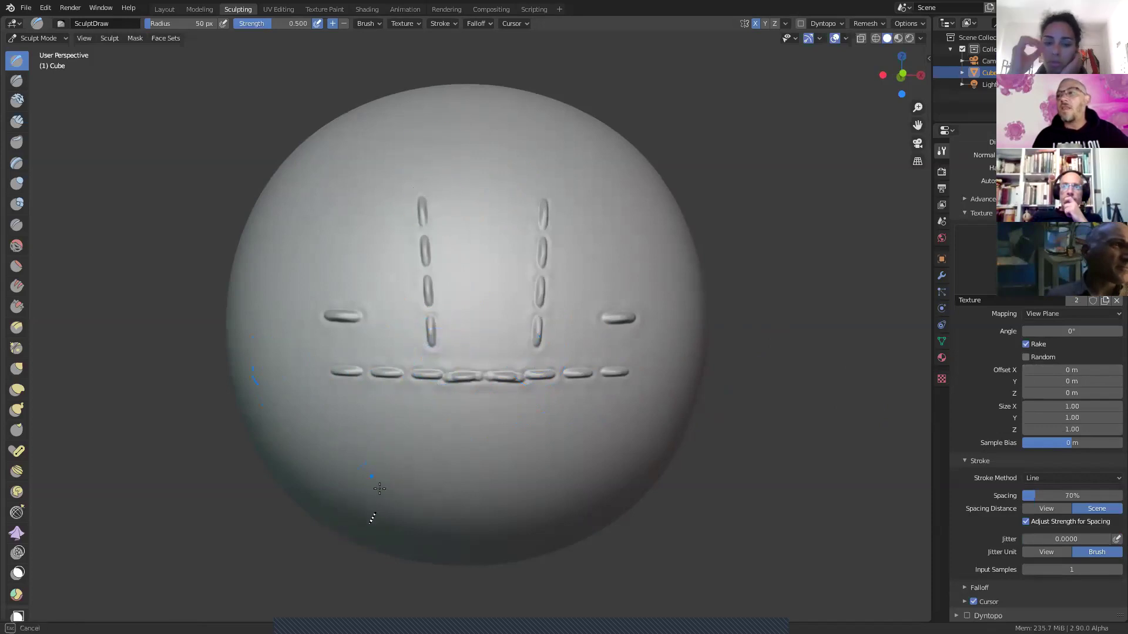
{"action": "left_click_drag", "start_coordinate": [400, 411], "coordinate": [397, 416]}
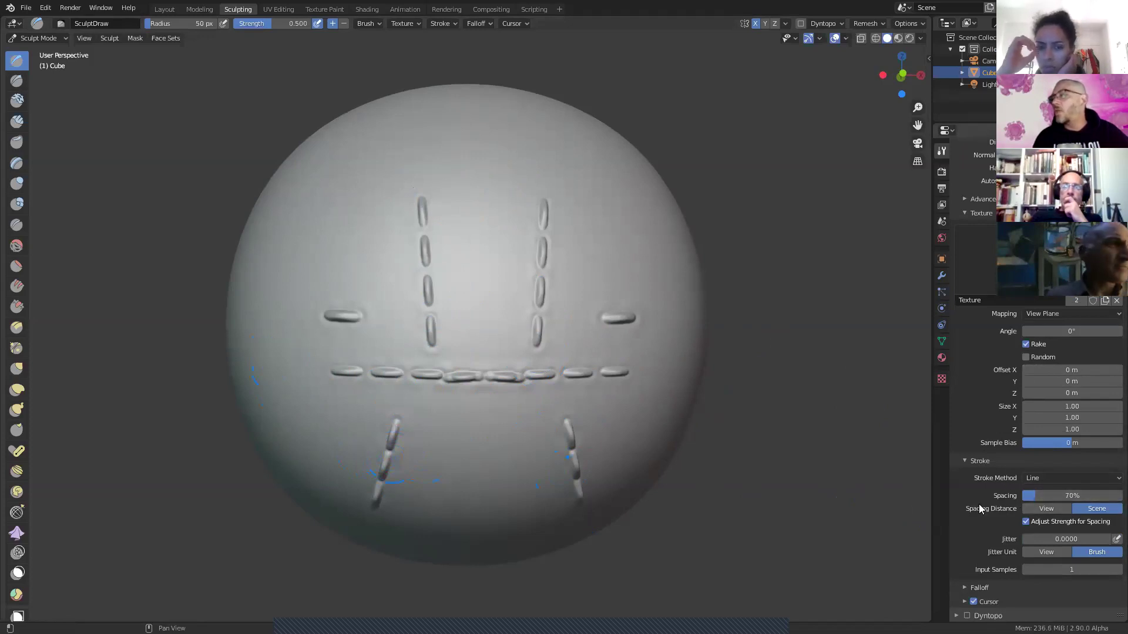
Step: Undo all the Line strokes and the earlier Anchored stamp to leave the sphere smooth
{"action": "left_click", "coordinate": [1080, 538]}
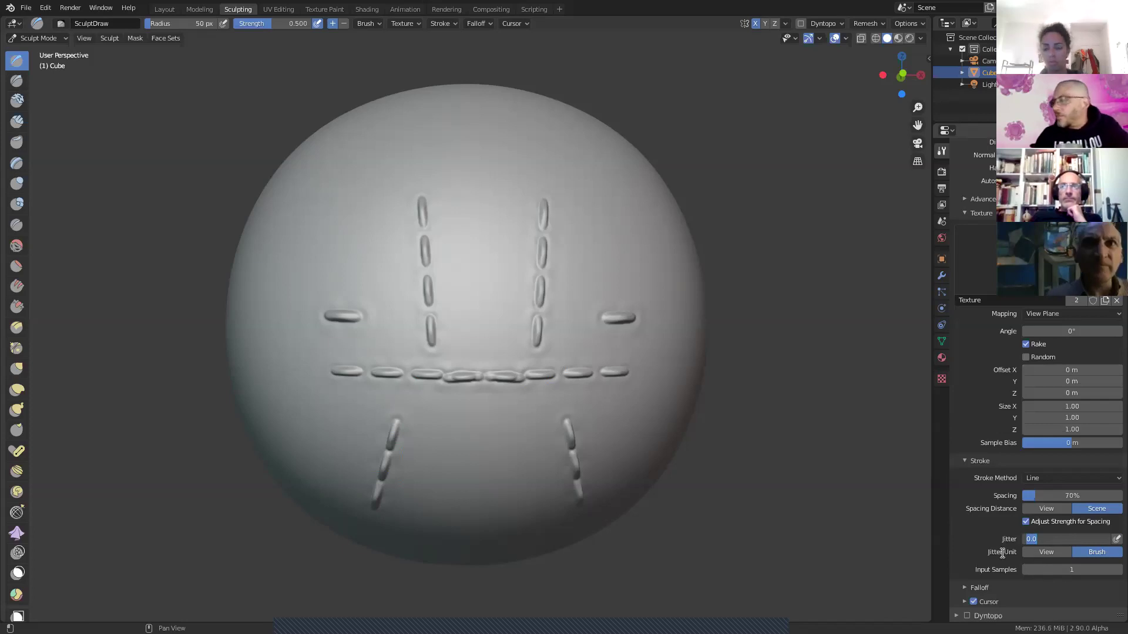
{"action": "key", "text": "Return"}
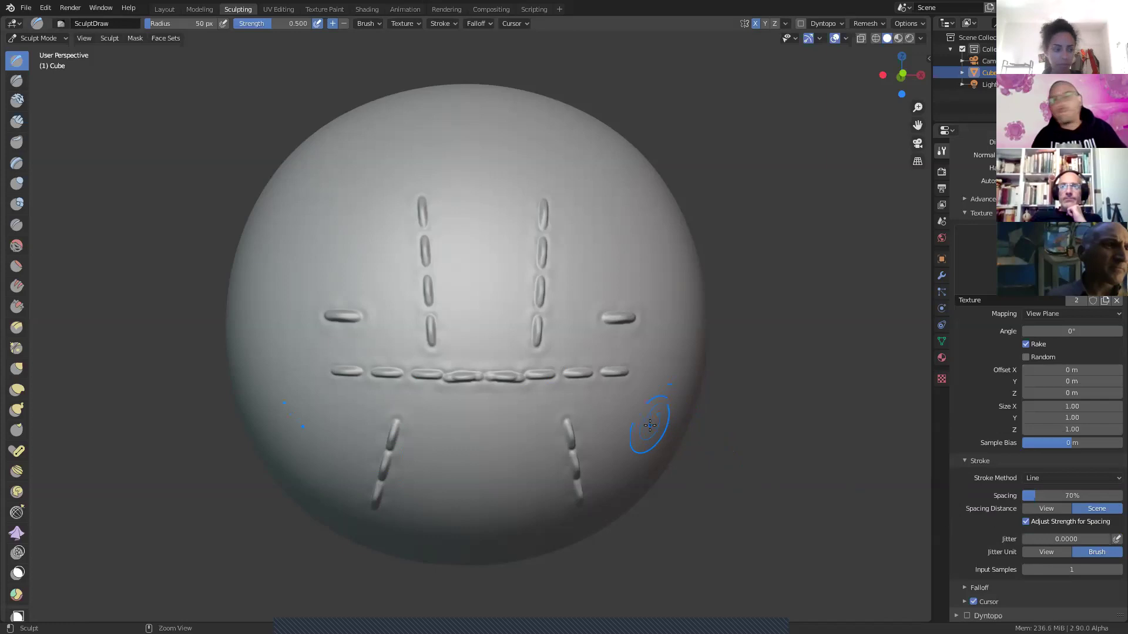
{"action": "key", "text": "ctrl+z"}
{"action": "key", "text": "ctrl+z"}
{"action": "key", "text": "ctrl+z"}
{"action": "key", "text": "ctrl+z"}
{"action": "key", "text": "ctrl+z"}
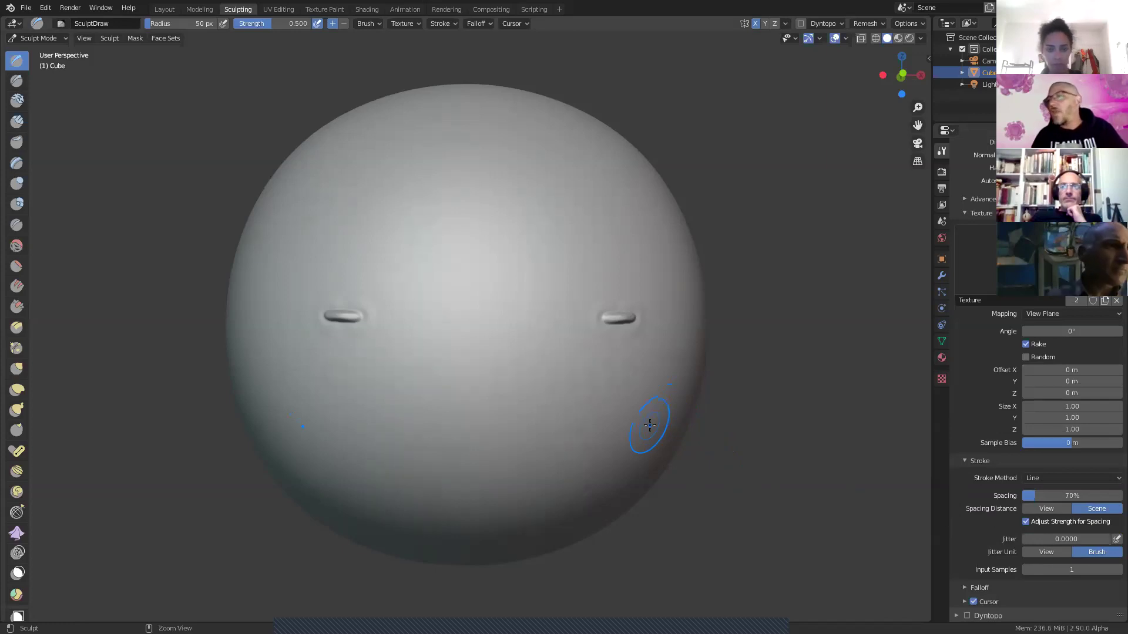
{"action": "key", "text": "ctrl+z"}
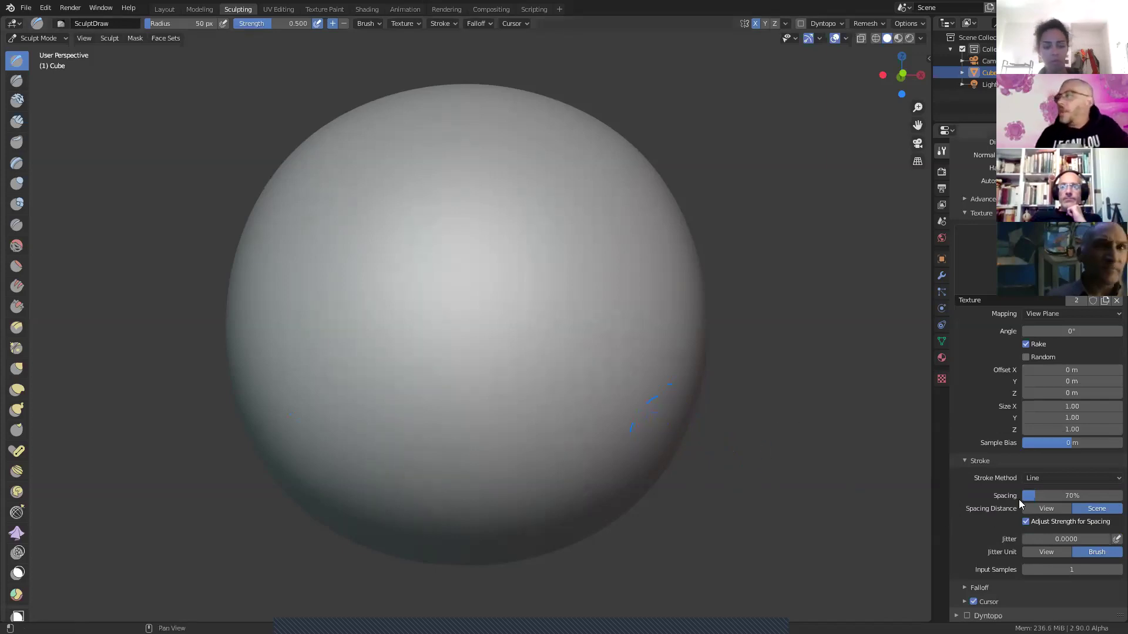
Step: Switch the stroke method to Curve and place a two-point paint curve with extended handles across the sphere
{"action": "left_click", "coordinate": [1046, 477]}
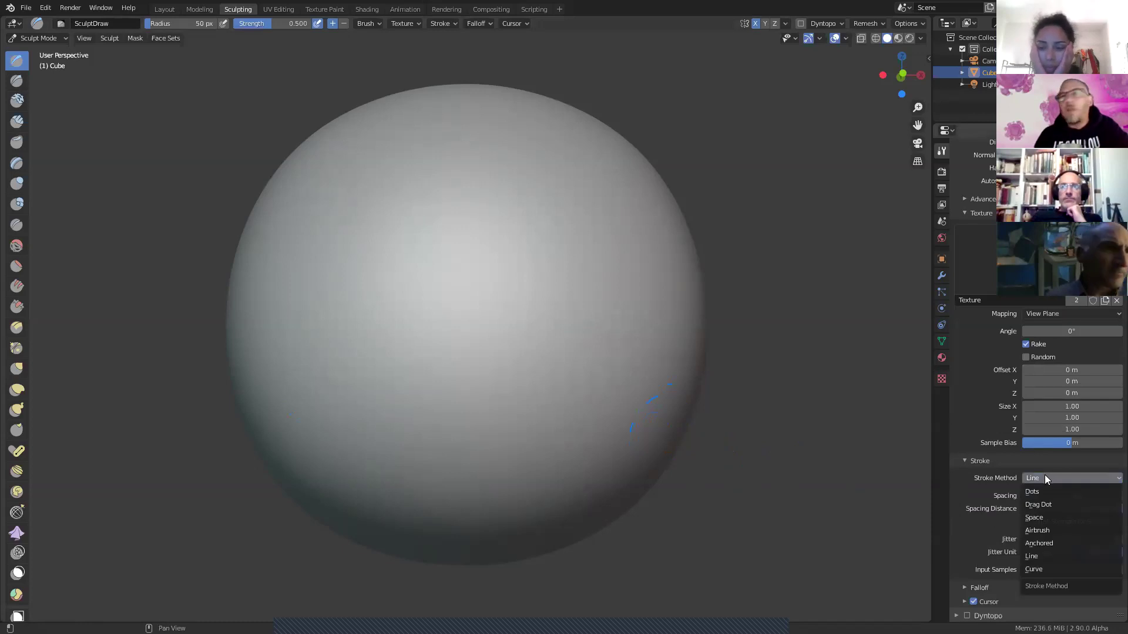
{"action": "left_click", "coordinate": [1051, 568]}
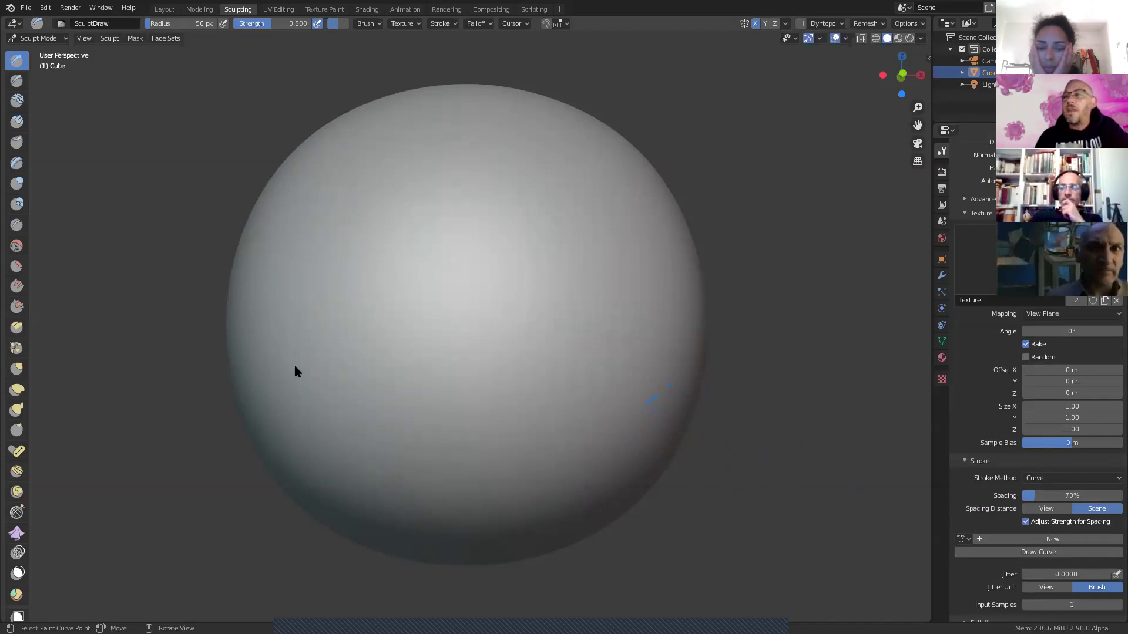
{"action": "right_click_drag", "start_coordinate": [300, 403], "coordinate": [363, 273], "text": "ctrl"}
{"action": "mouse_move", "coordinate": [485, 292]}
{"action": "right_mouse_down", "text": "ctrl"}
{"action": "mouse_move", "coordinate": [517, 318]}
{"action": "mouse_move", "coordinate": [603, 301]}
{"action": "mouse_move", "coordinate": [578, 341]}
{"action": "right_mouse_up", "text": "ctrl"}
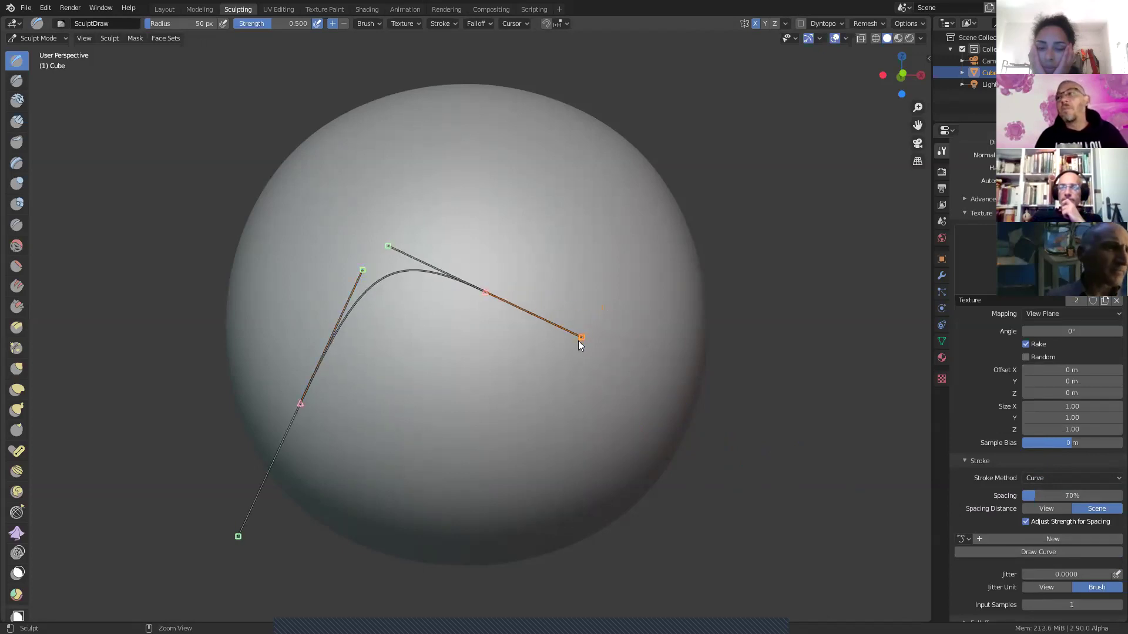
Step: Pull the paint curve's two inner handles downward so it sags, and apply the brush stroke along it
{"action": "left_click", "coordinate": [388, 246]}
{"action": "key", "text": "g"}
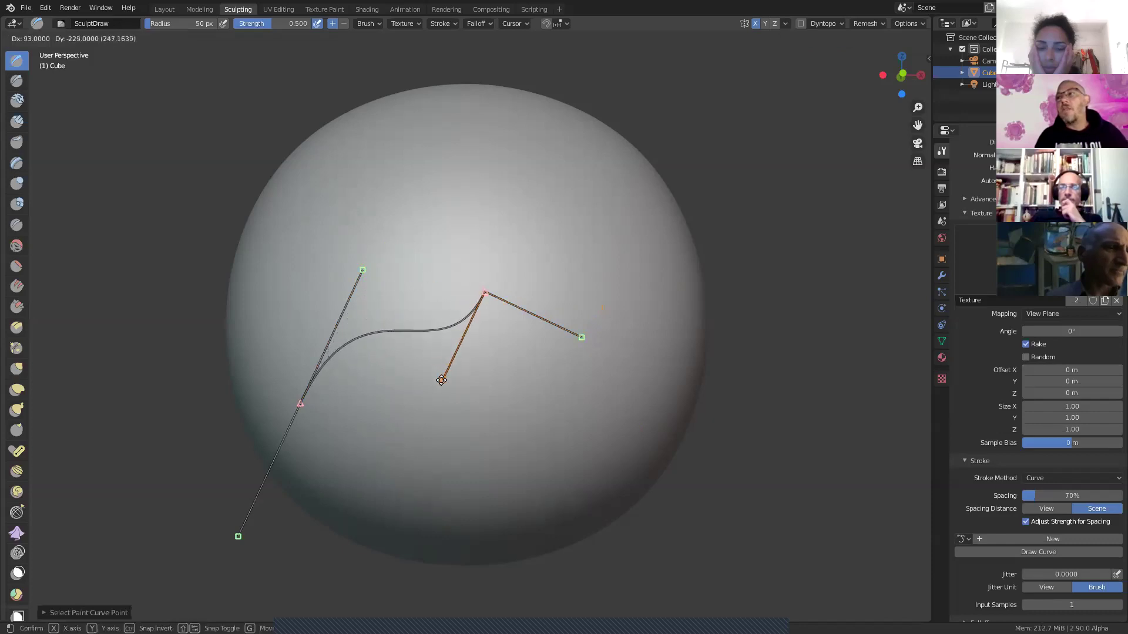
{"action": "left_click", "coordinate": [442, 380]}
{"action": "left_click_drag", "start_coordinate": [360, 269], "coordinate": [396, 440]}
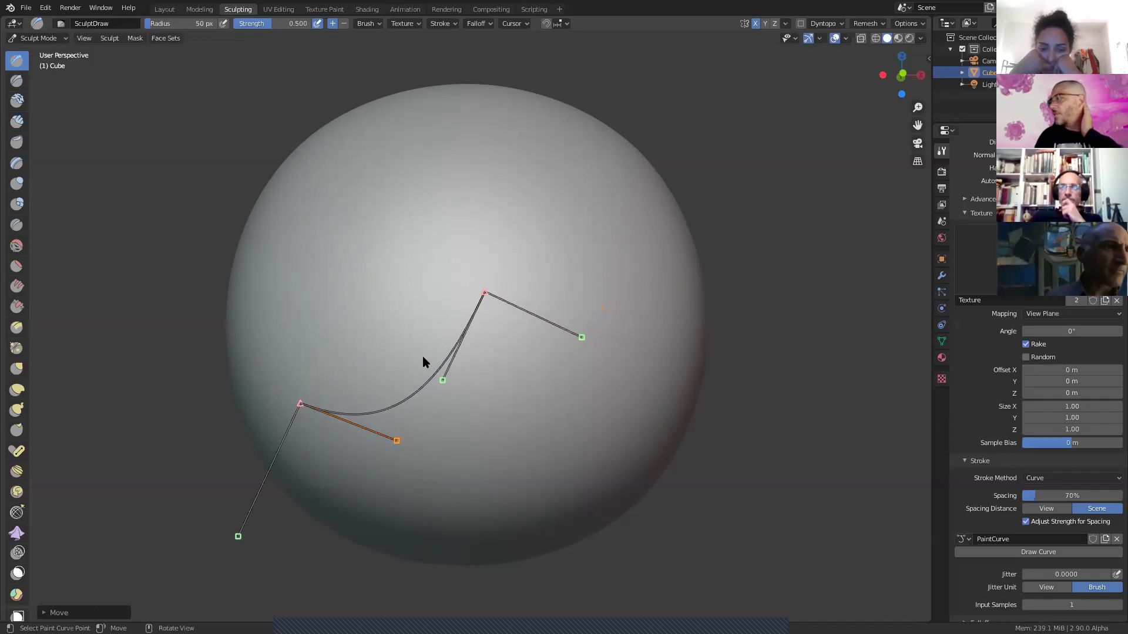
{"action": "key", "text": "Return"}
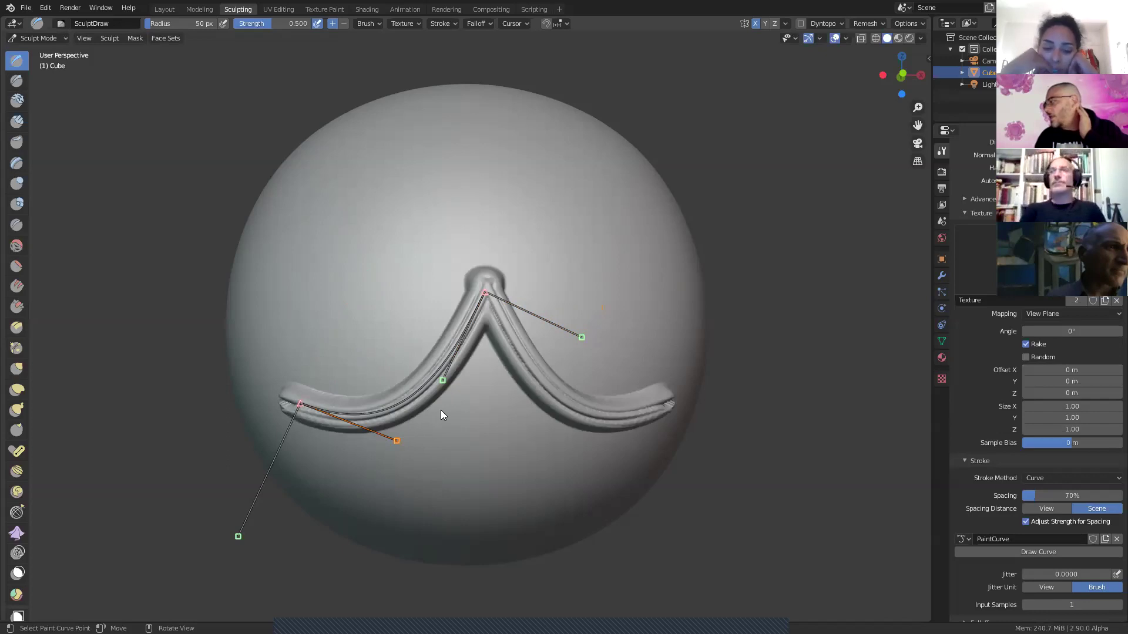
Step: Try applying the same paint curve to the sphere again from a rotated view, and undo that extra stroke
{"action": "scroll", "coordinate": [441, 410], "scroll_direction": "up", "scroll_amount": 1}
{"action": "middle_click_drag", "start_coordinate": [440, 410], "coordinate": [290, 422]}
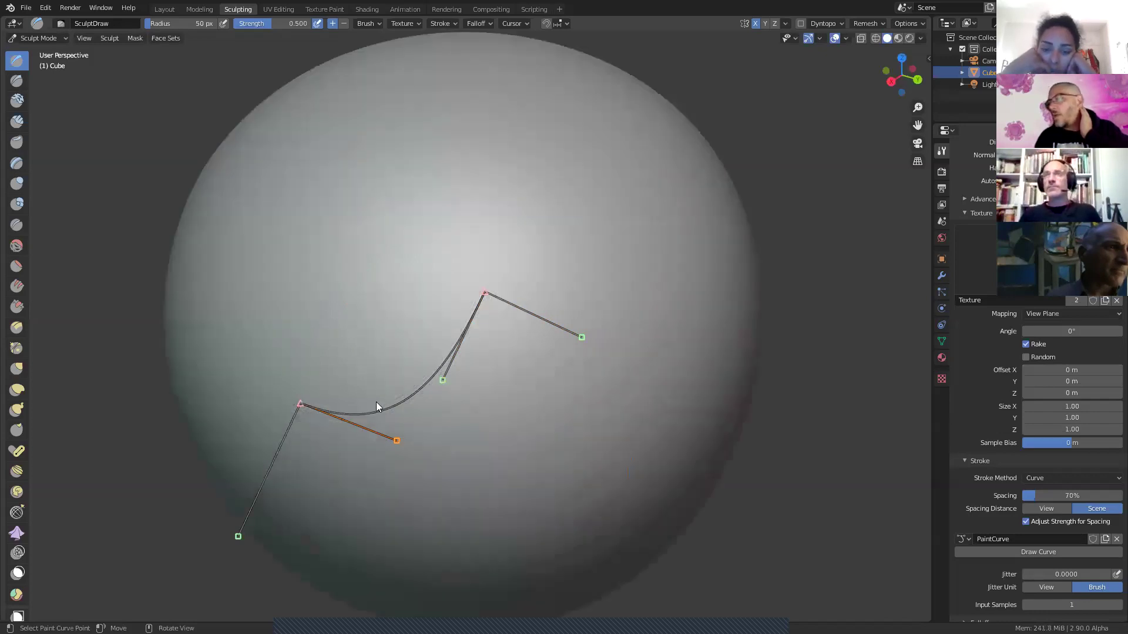
{"action": "scroll", "coordinate": [398, 394], "scroll_direction": "down", "scroll_amount": 2}
{"action": "mouse_move", "coordinate": [398, 395]}
{"action": "middle_mouse_down"}
{"action": "mouse_move", "coordinate": [436, 410]}
{"action": "mouse_move", "coordinate": [558, 403]}
{"action": "mouse_move", "coordinate": [581, 357]}
{"action": "mouse_move", "coordinate": [569, 370]}
{"action": "mouse_move", "coordinate": [584, 371]}
{"action": "middle_mouse_up"}
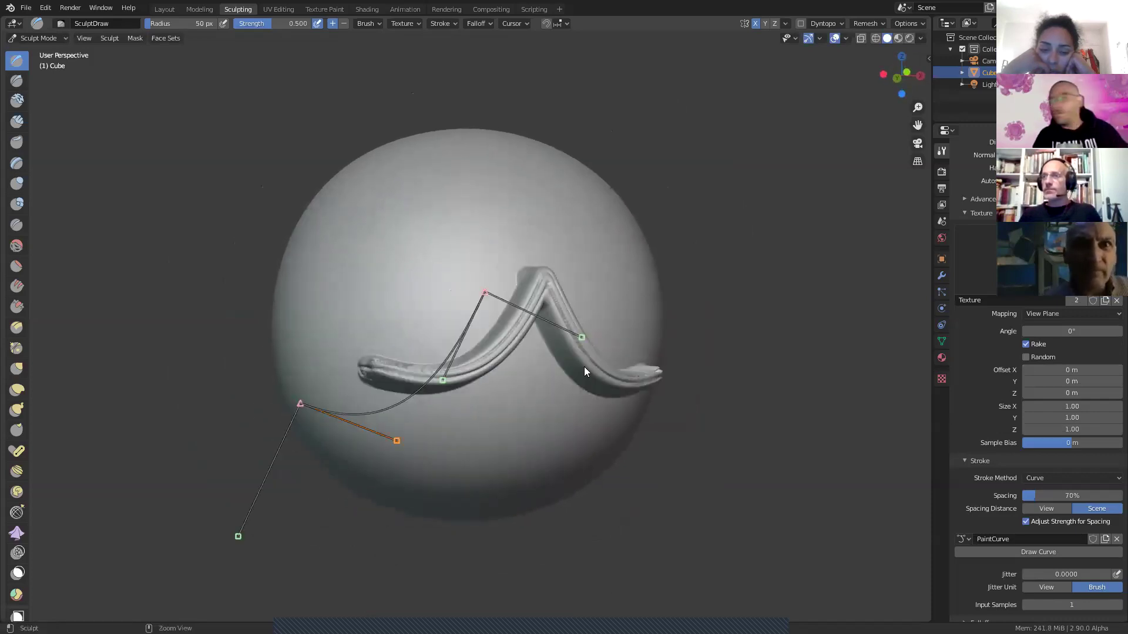
{"action": "key", "text": "ctrl+z"}
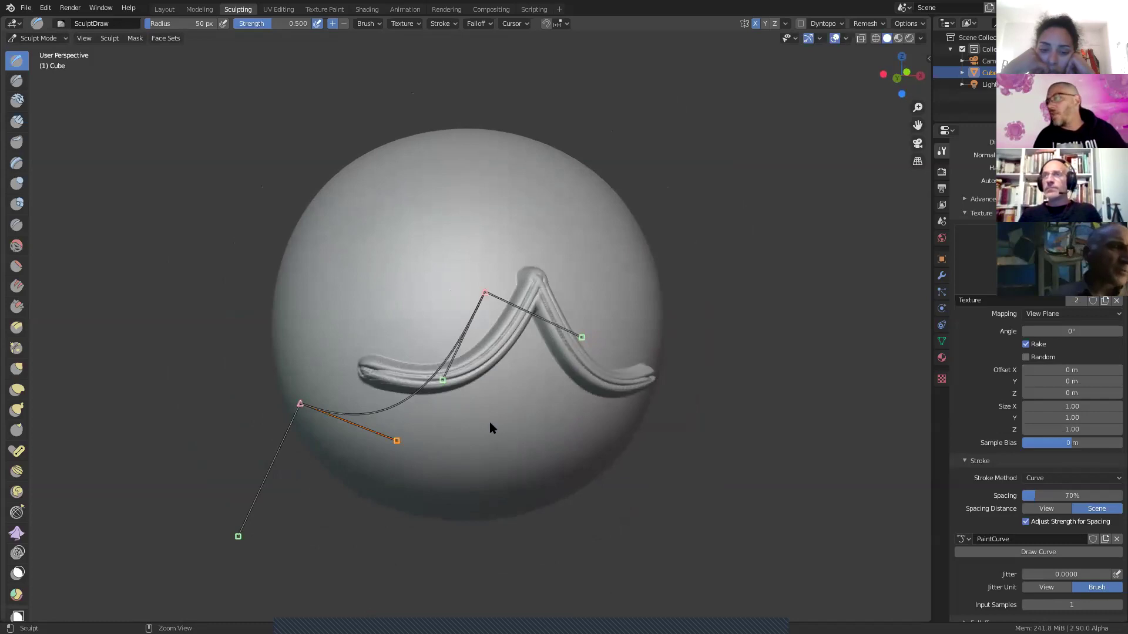
Step: Undo the paint curve edits, the curve stroke and the preceding changes all the way back to Object Mode
{"action": "key", "text": "ctrl+z"}
{"action": "mouse_move", "coordinate": [482, 410]}
{"action": "middle_mouse_down"}
{"action": "mouse_move", "coordinate": [490, 425]}
{"action": "mouse_move", "coordinate": [464, 421]}
{"action": "middle_mouse_up"}
{"action": "left_click", "coordinate": [464, 421]}
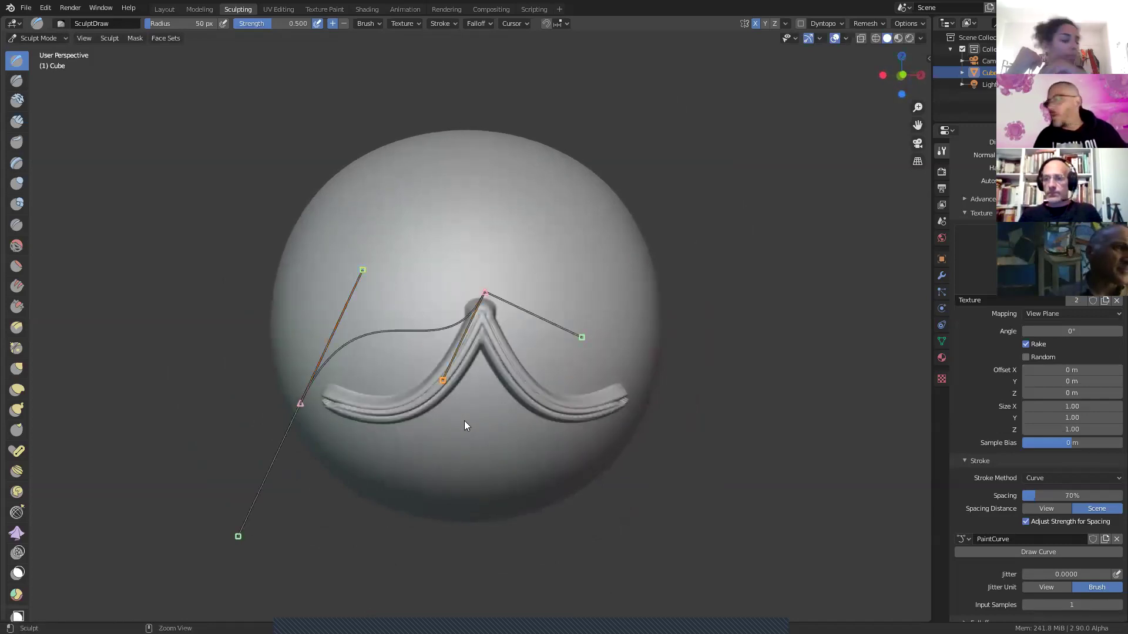
{"action": "key", "text": "ctrl+z"}
{"action": "key", "text": "ctrl+z"}
{"action": "key", "text": "ctrl+z"}
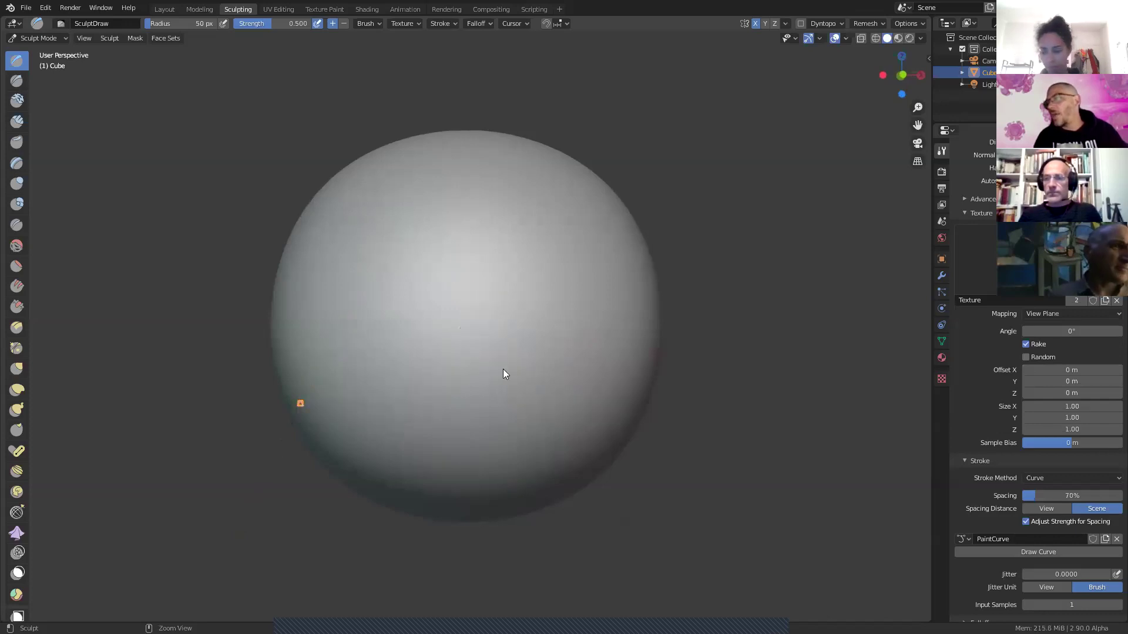
{"action": "key", "text": "ctrl+z"}
{"action": "middle_click_drag", "start_coordinate": [531, 445], "coordinate": [507, 394]}
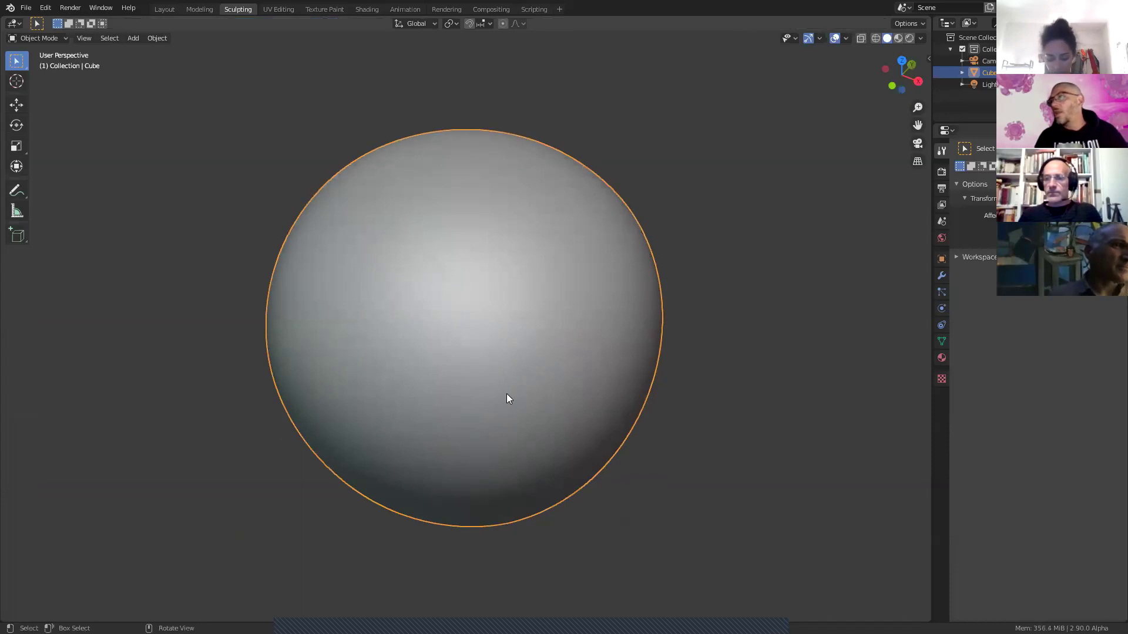
Step: Return the sphere to Sculpt Mode and assign the existing texture named Texture to the Draw brush
{"action": "left_click", "coordinate": [36, 38]}
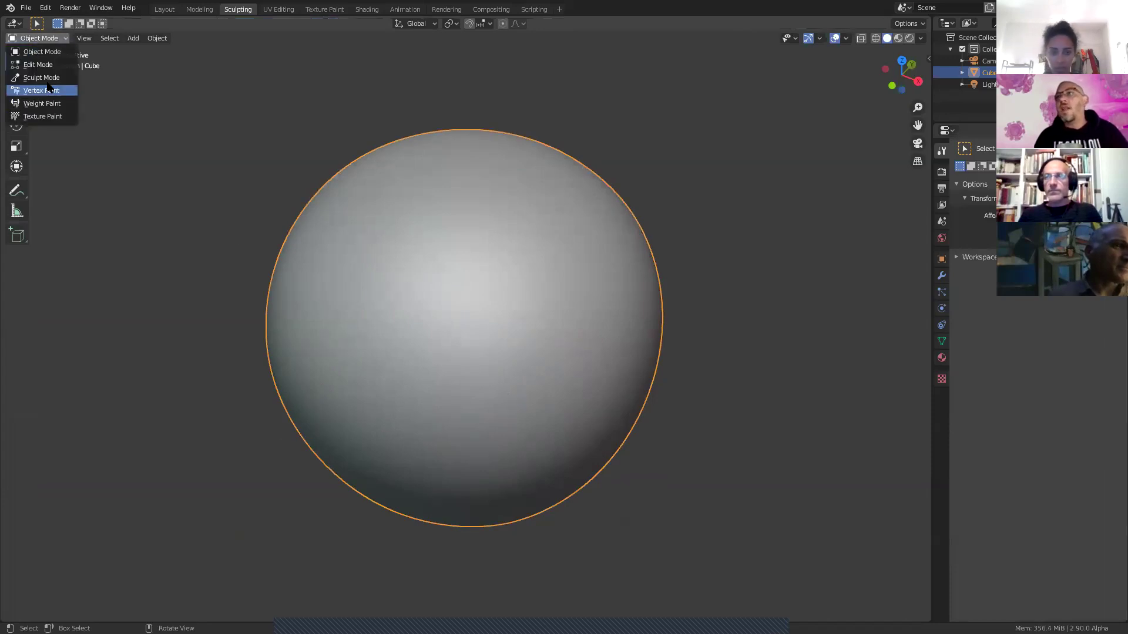
{"action": "left_click", "coordinate": [41, 77]}
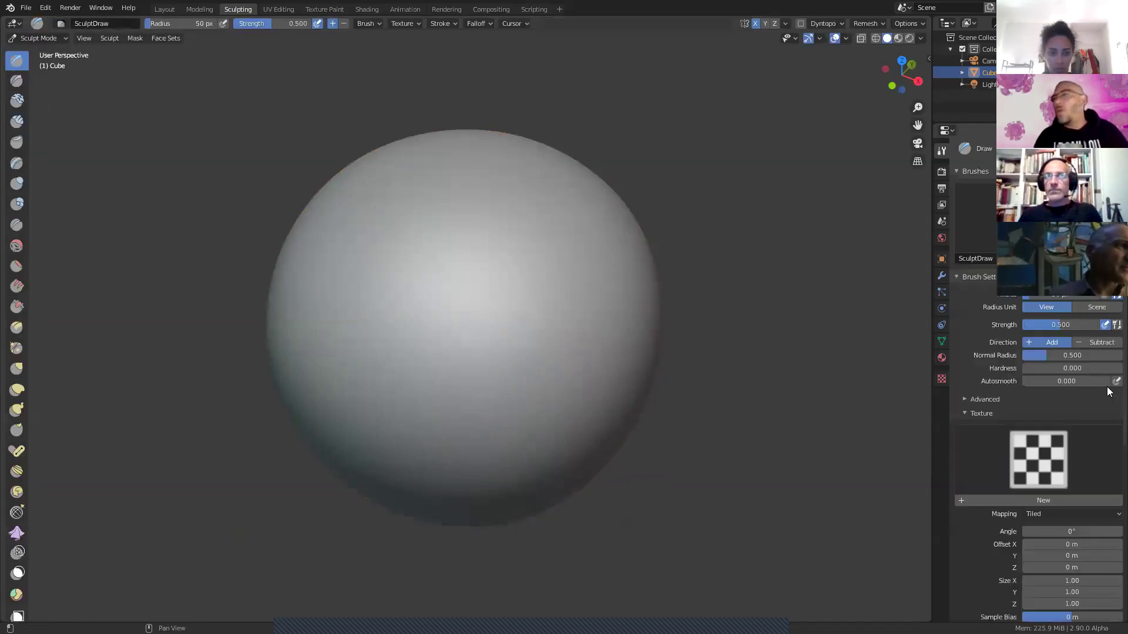
{"action": "left_click", "coordinate": [1052, 444]}
{"action": "left_click", "coordinate": [769, 281]}
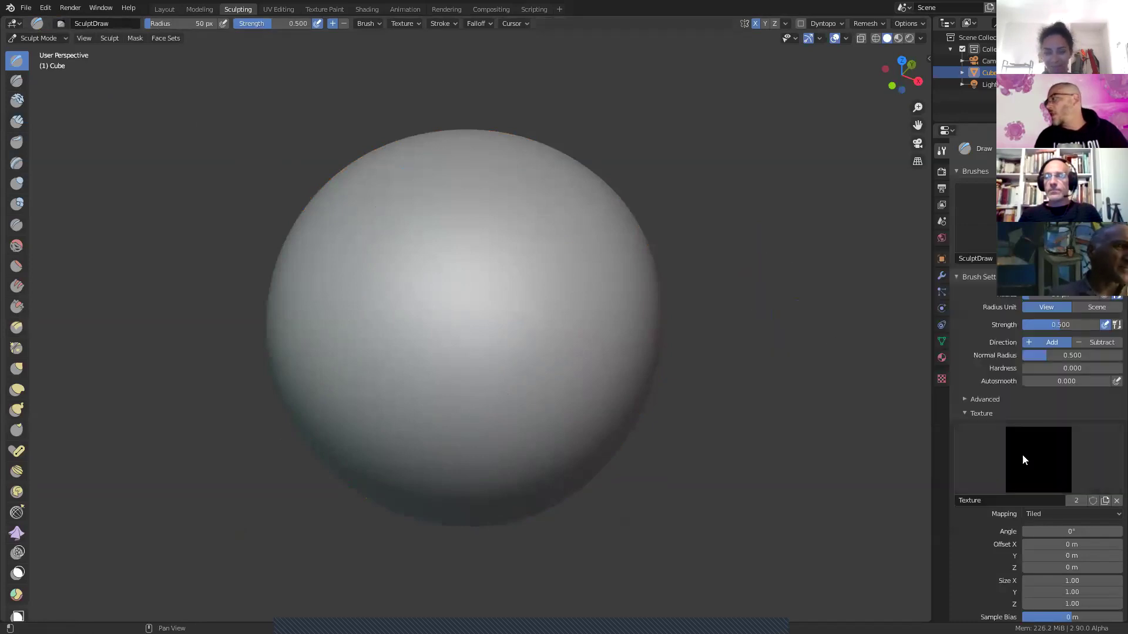
Step: Load the elongated oval stamp JPG into the brush texture and reselect Texture for the Draw brush
{"action": "left_click", "coordinate": [941, 378]}
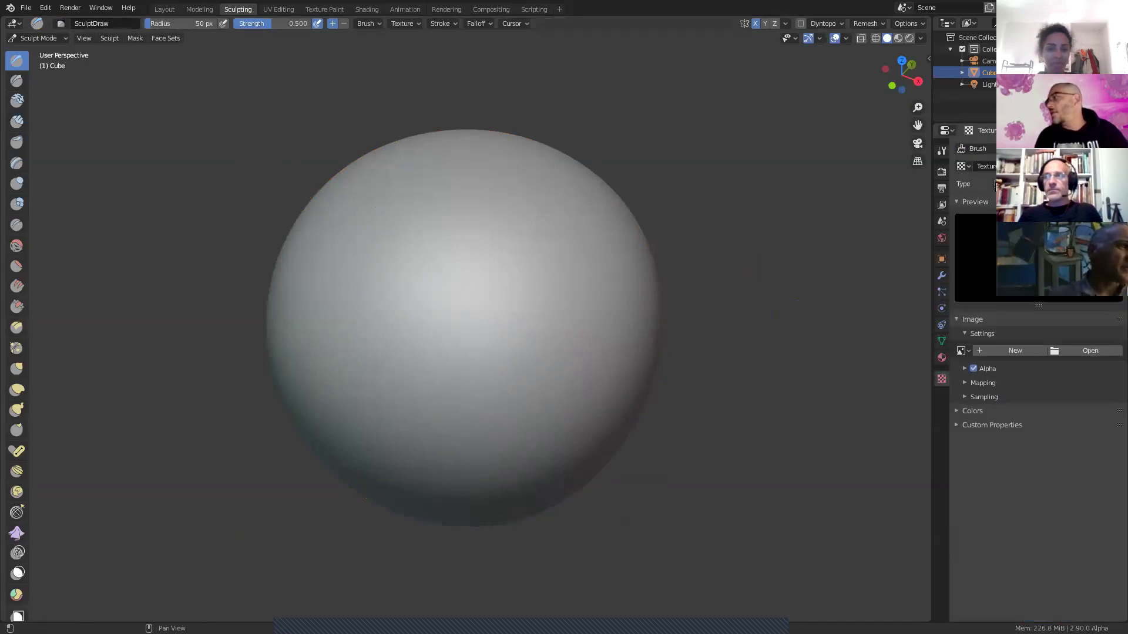
{"action": "left_click", "coordinate": [995, 184]}
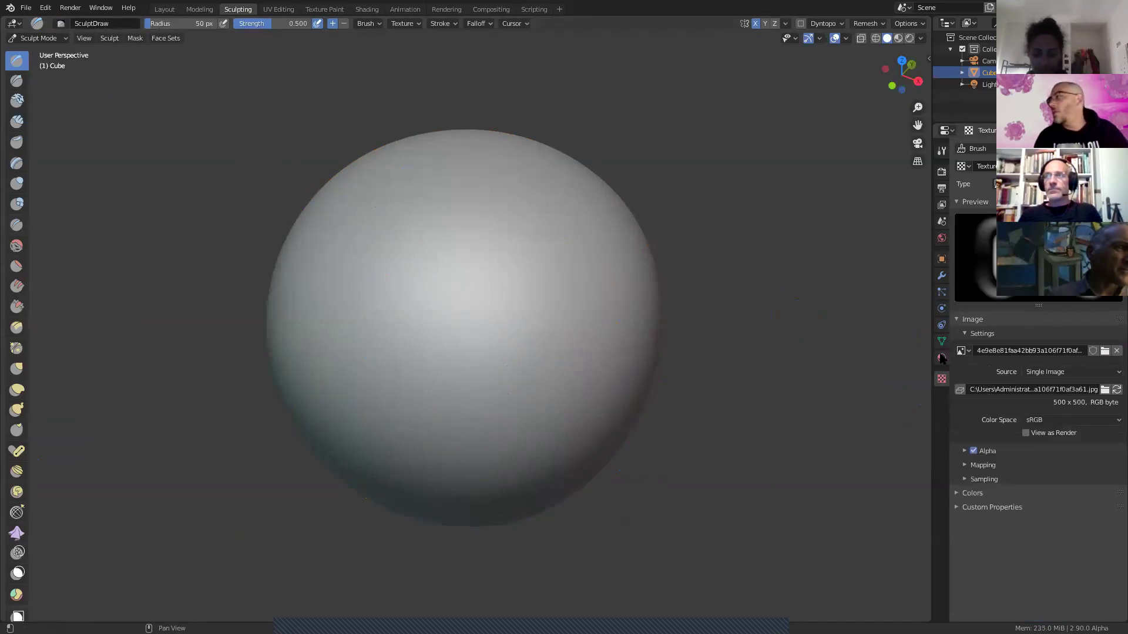
{"action": "left_click", "coordinate": [941, 150]}
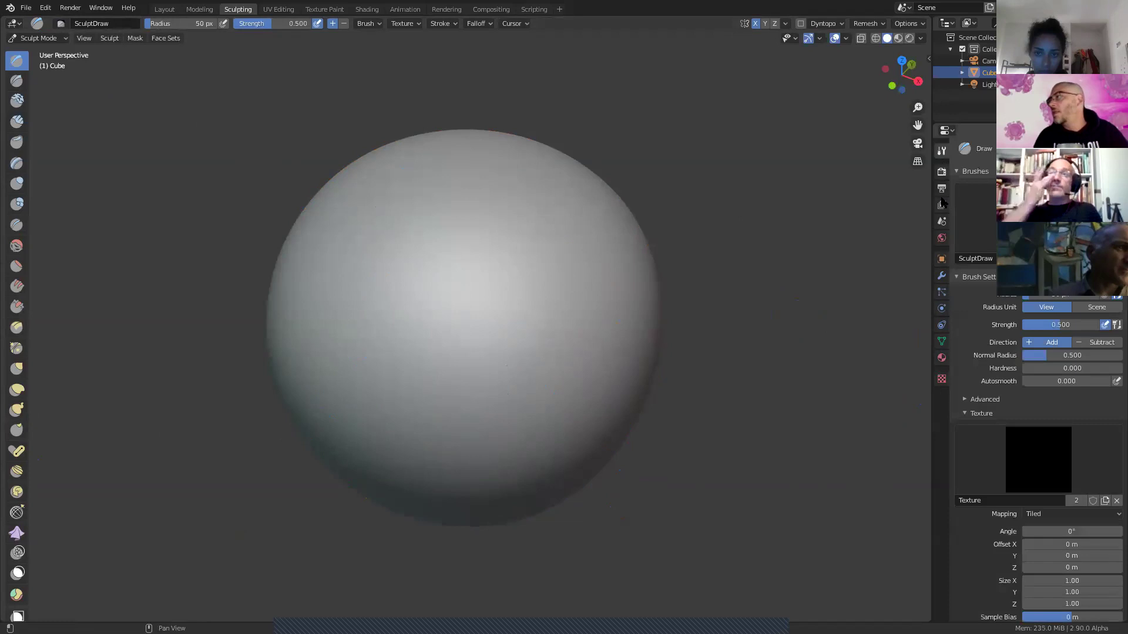
{"action": "left_click", "coordinate": [1037, 447]}
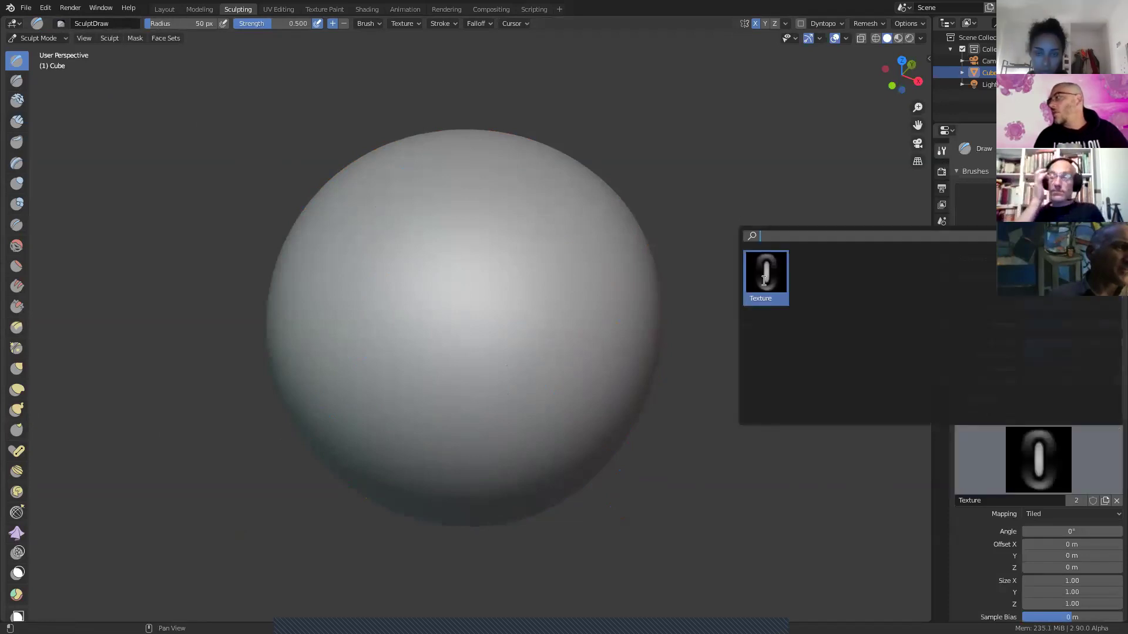
{"action": "left_click", "coordinate": [763, 281]}
Step: Set the brush texture's mapping to View Plane
{"action": "left_click", "coordinate": [1050, 513]}
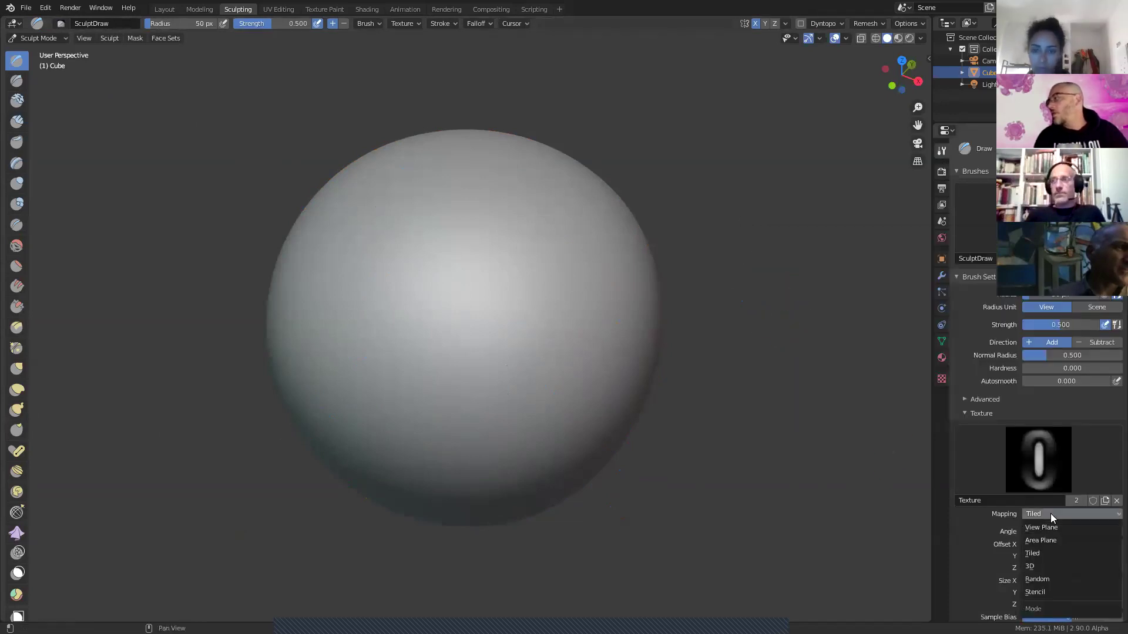
{"action": "left_click", "coordinate": [1048, 528]}
{"action": "scroll", "coordinate": [1022, 494], "scroll_direction": "down", "scroll_amount": 3}
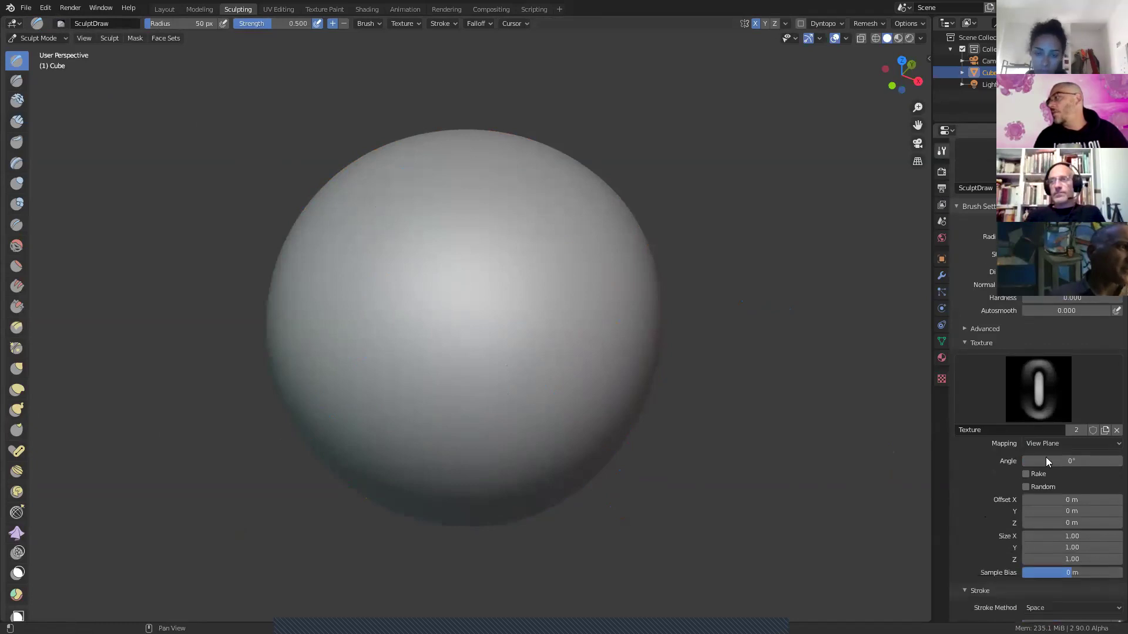
Step: Set the brush's stroke method to Curve with 70% spacing and the spacing distance measured in Scene
{"action": "scroll", "coordinate": [979, 481], "scroll_direction": "down", "scroll_amount": 10}
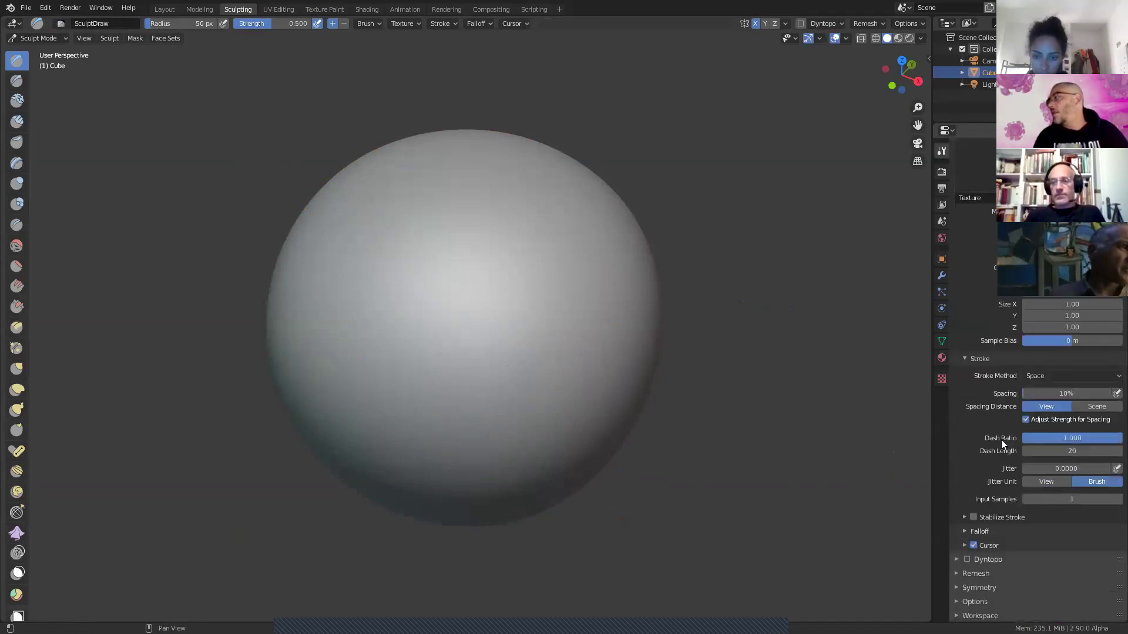
{"action": "left_click", "coordinate": [1039, 379]}
{"action": "left_click", "coordinate": [1037, 467]}
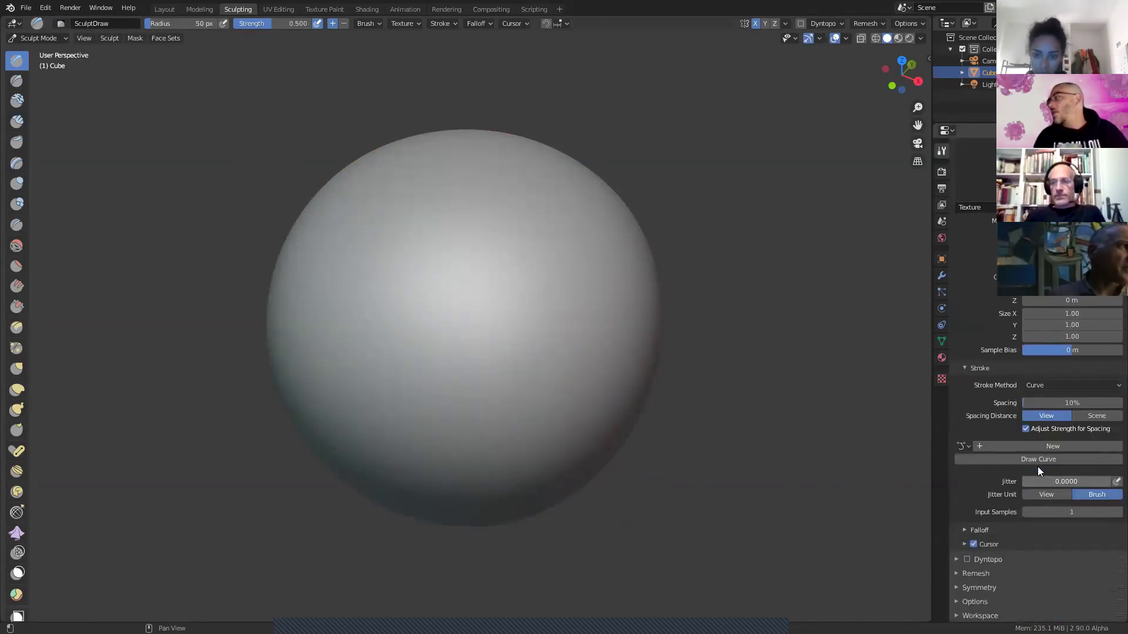
{"action": "left_click", "coordinate": [1045, 404]}
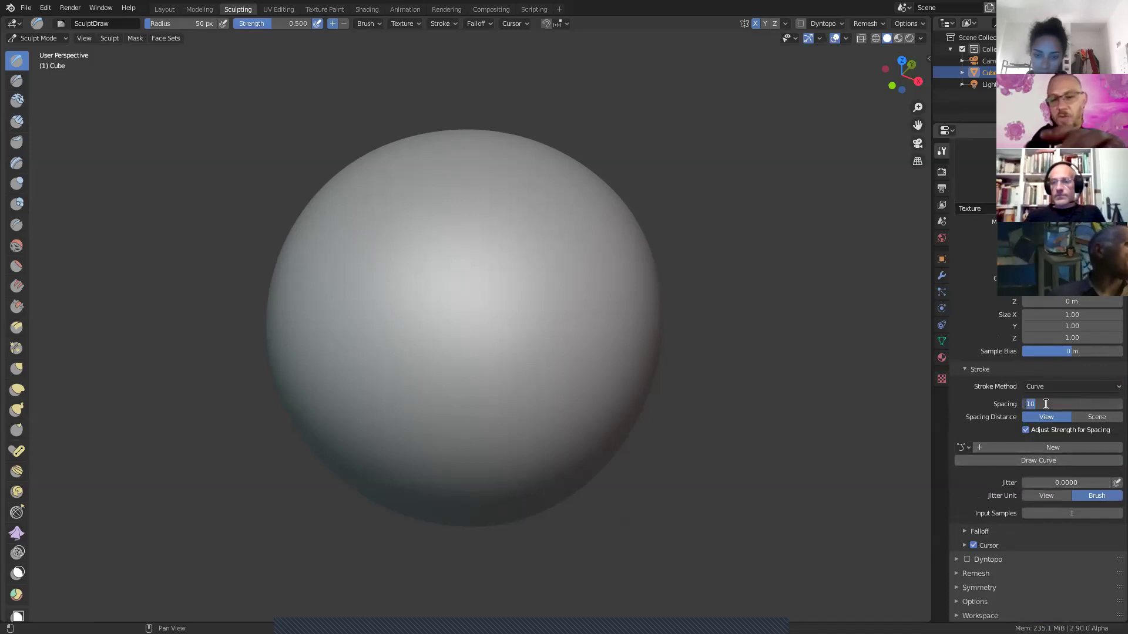
{"action": "key", "text": "Return"}
{"action": "left_click", "coordinate": [1083, 417]}
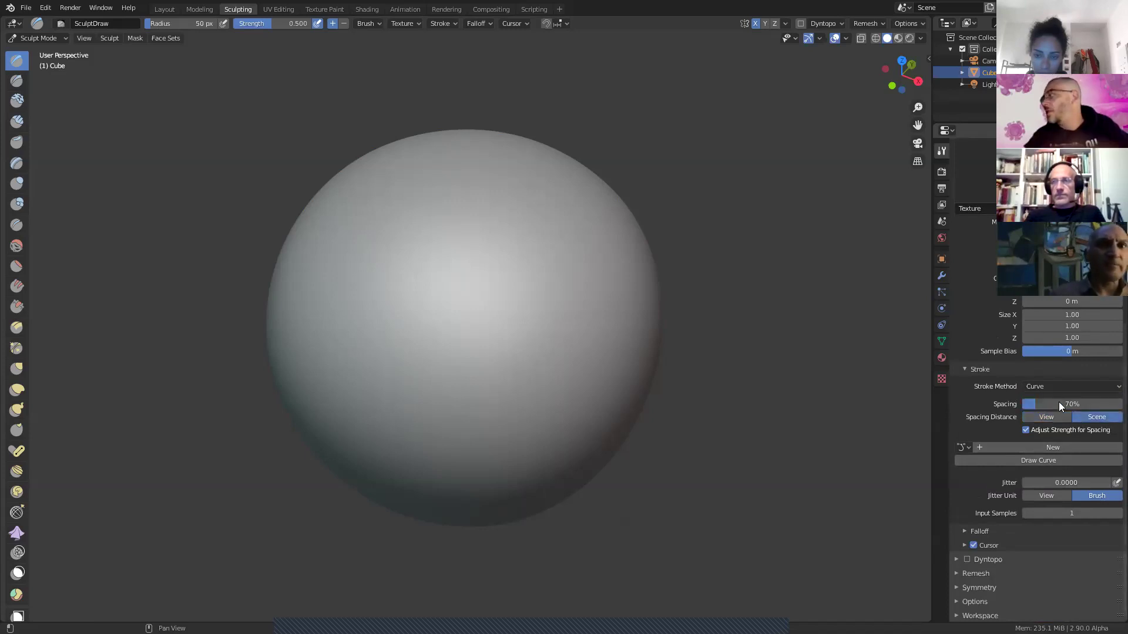
Step: Set the brush's radius unit to Scene, enable Rake for the texture and disable Adjust Strength for Spacing
{"action": "scroll", "coordinate": [1058, 401], "scroll_direction": "up", "scroll_amount": 10}
{"action": "left_click", "coordinate": [1094, 297]}
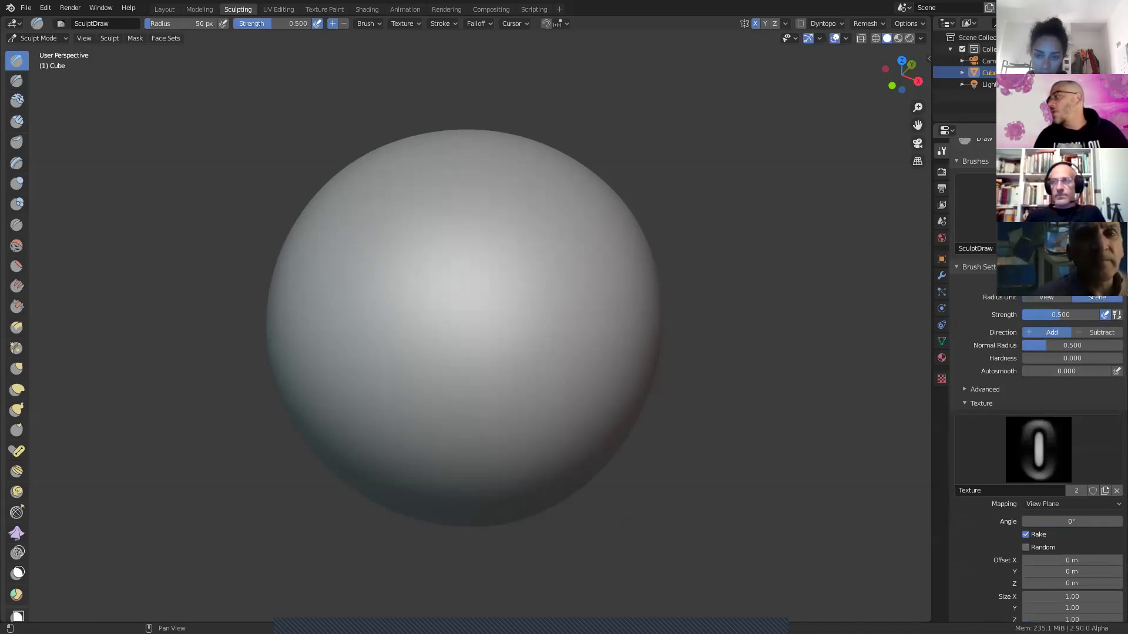
{"action": "scroll", "coordinate": [989, 353], "scroll_direction": "down", "scroll_amount": 8}
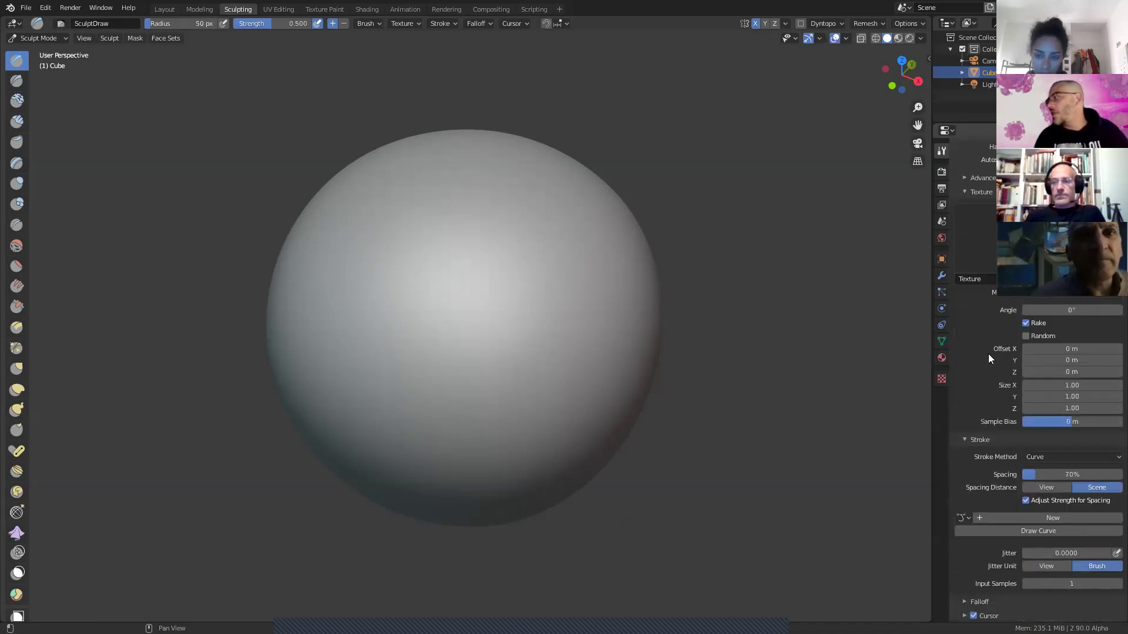
{"action": "scroll", "coordinate": [988, 354], "scroll_direction": "down", "scroll_amount": 3}
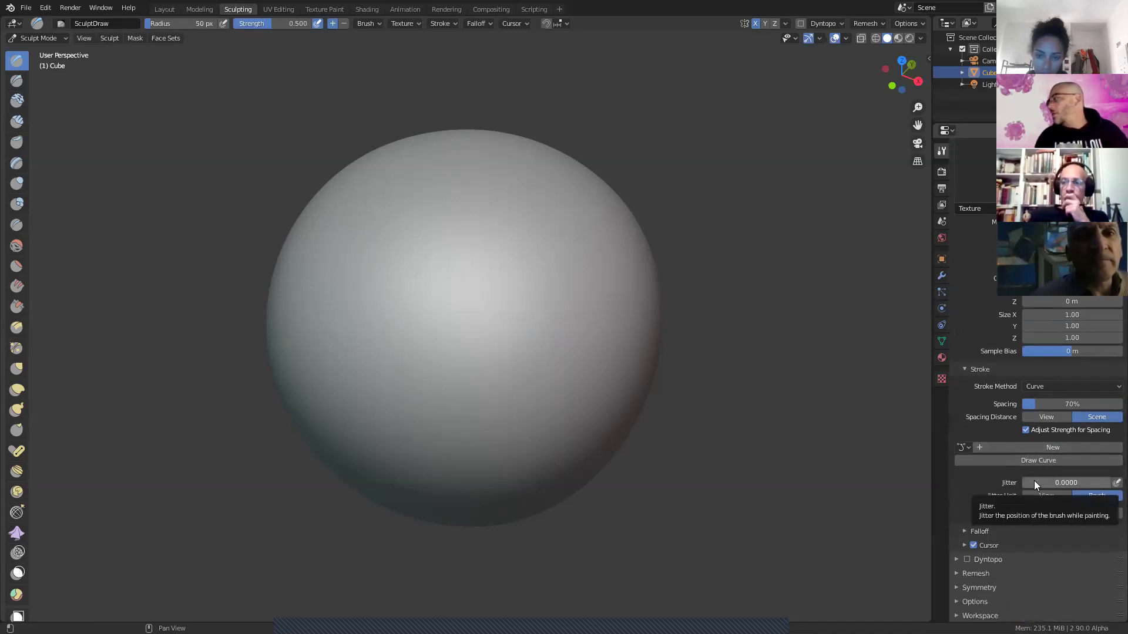
{"action": "left_click", "coordinate": [1025, 430]}
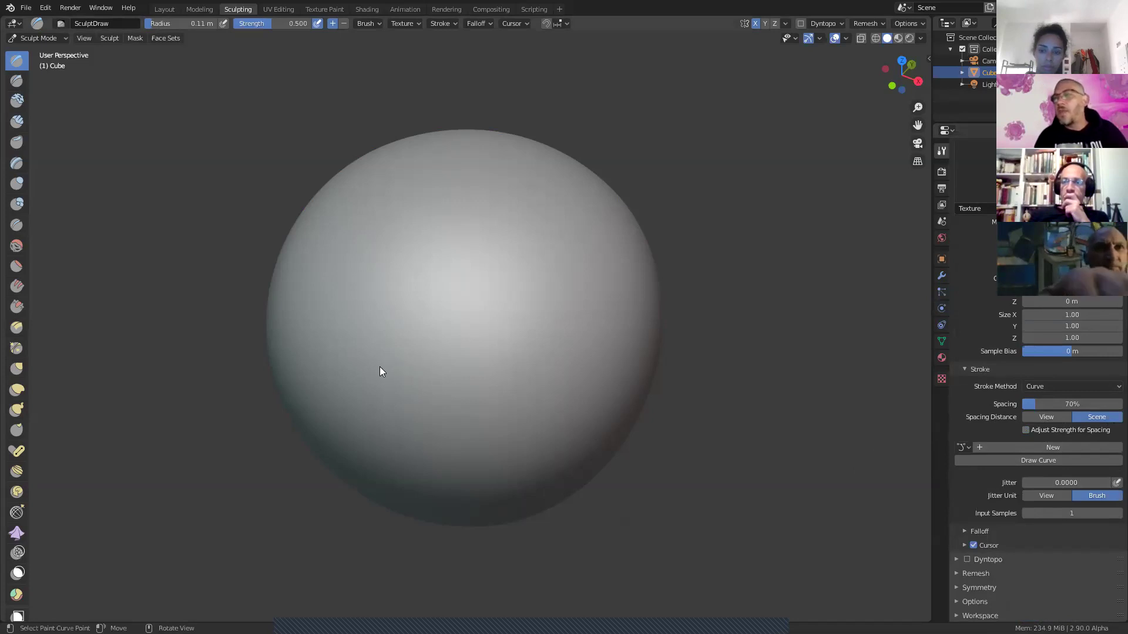
Step: Draw a two-point S-shaped paint curve across the middle of the sphere, with extended handles at both points
{"action": "right_click_drag", "start_coordinate": [375, 374], "coordinate": [420, 426], "text": "ctrl"}
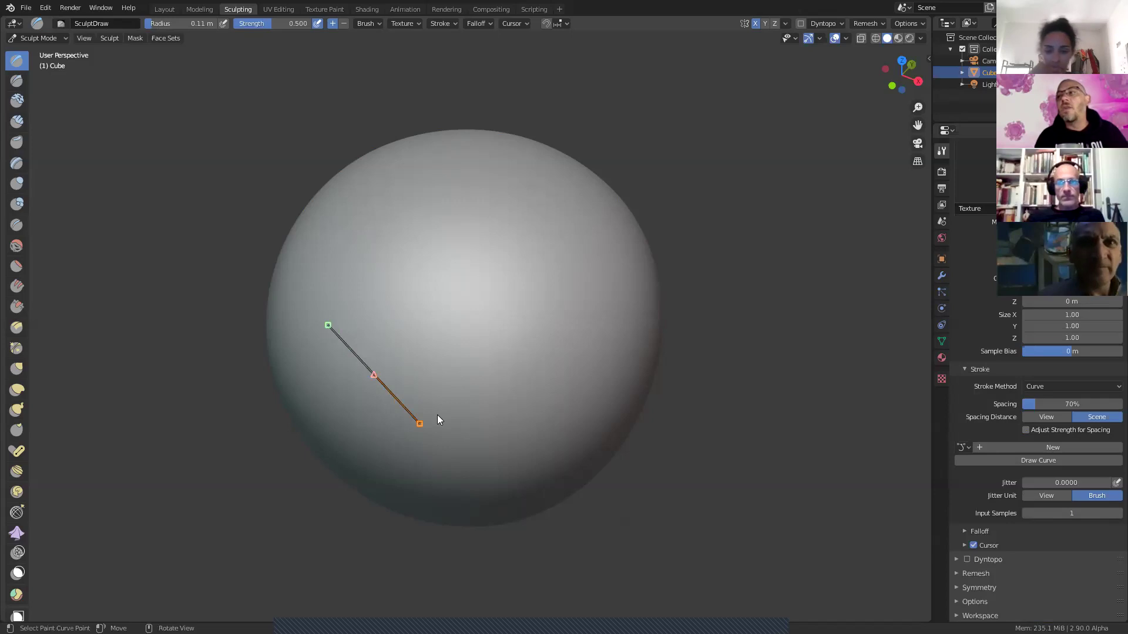
{"action": "right_click", "coordinate": [513, 292], "text": "ctrl"}
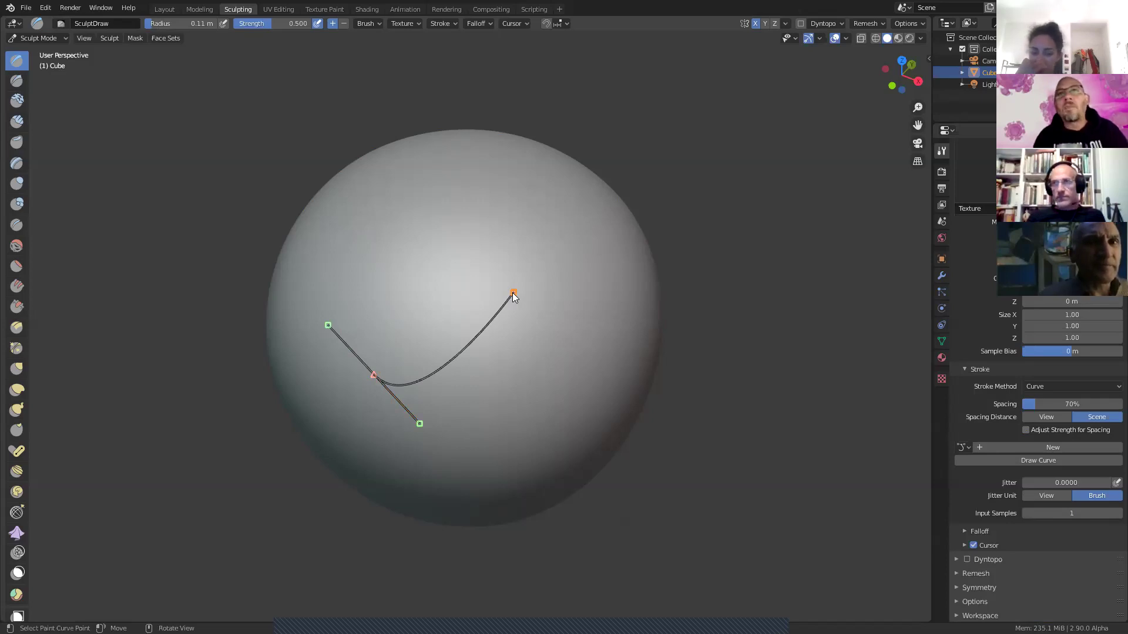
{"action": "left_click_drag", "start_coordinate": [513, 294], "coordinate": [574, 348], "text": "shift"}
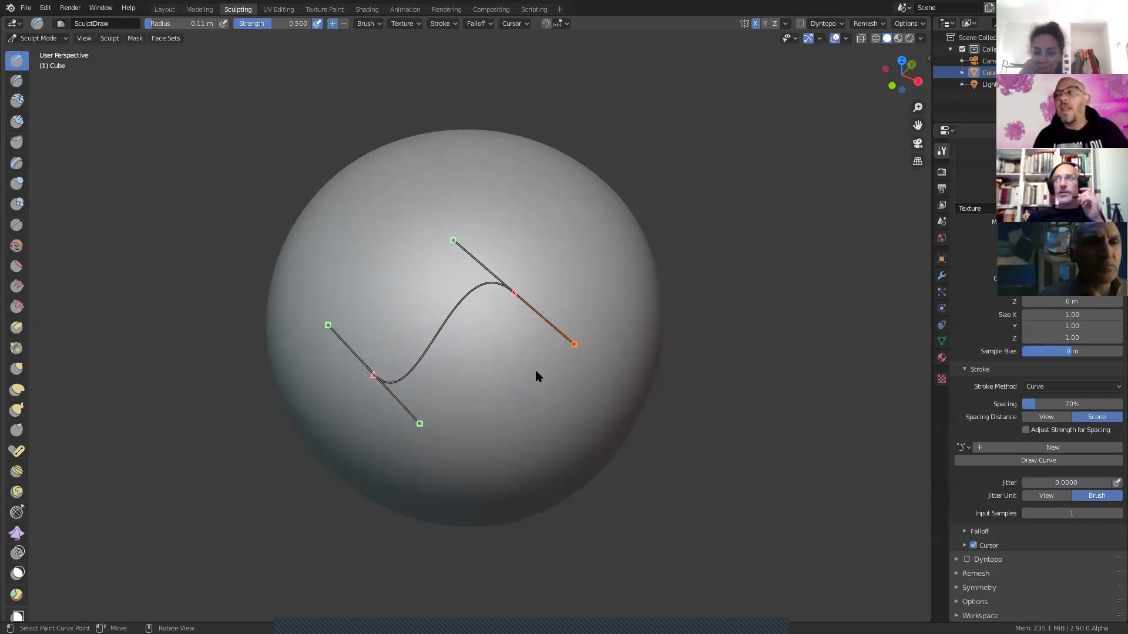
Step: Extend the paint curve with a third point near the sphere's lower left and reshape the handles into a smooth bend
{"action": "mouse_move", "coordinate": [506, 368]}
{"action": "middle_mouse_down"}
{"action": "mouse_move", "coordinate": [478, 372]}
{"action": "mouse_move", "coordinate": [491, 347]}
{"action": "mouse_move", "coordinate": [458, 382]}
{"action": "mouse_move", "coordinate": [536, 335]}
{"action": "mouse_move", "coordinate": [485, 352]}
{"action": "mouse_move", "coordinate": [506, 377]}
{"action": "mouse_move", "coordinate": [464, 341]}
{"action": "mouse_move", "coordinate": [474, 287]}
{"action": "mouse_move", "coordinate": [477, 314]}
{"action": "mouse_move", "coordinate": [438, 335]}
{"action": "mouse_move", "coordinate": [447, 324]}
{"action": "middle_mouse_up"}
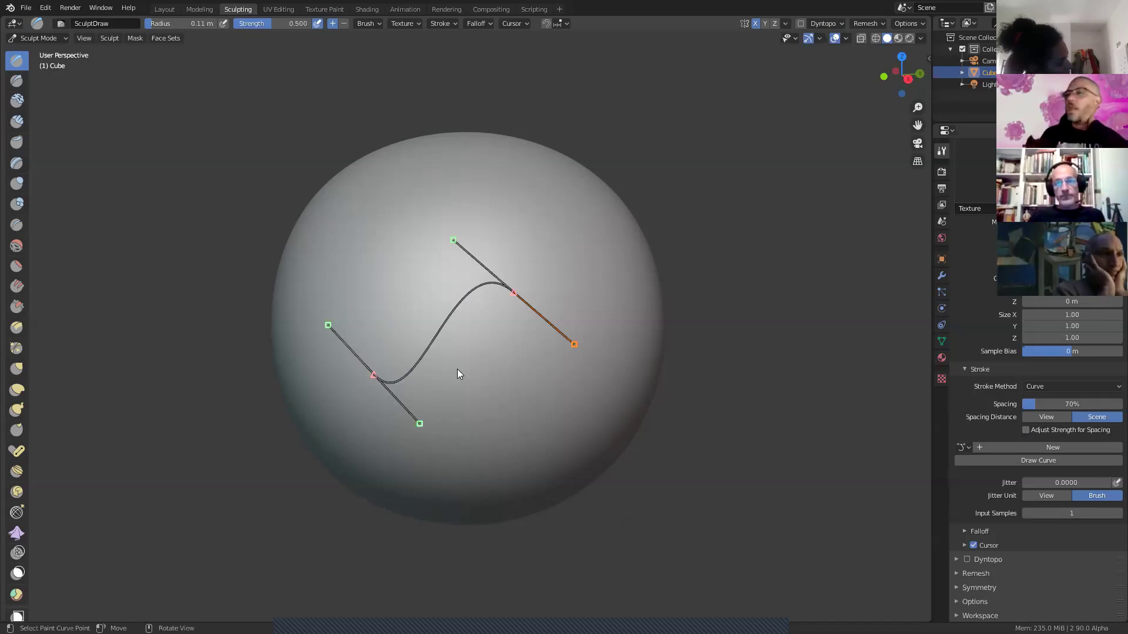
{"action": "left_click", "coordinate": [373, 379]}
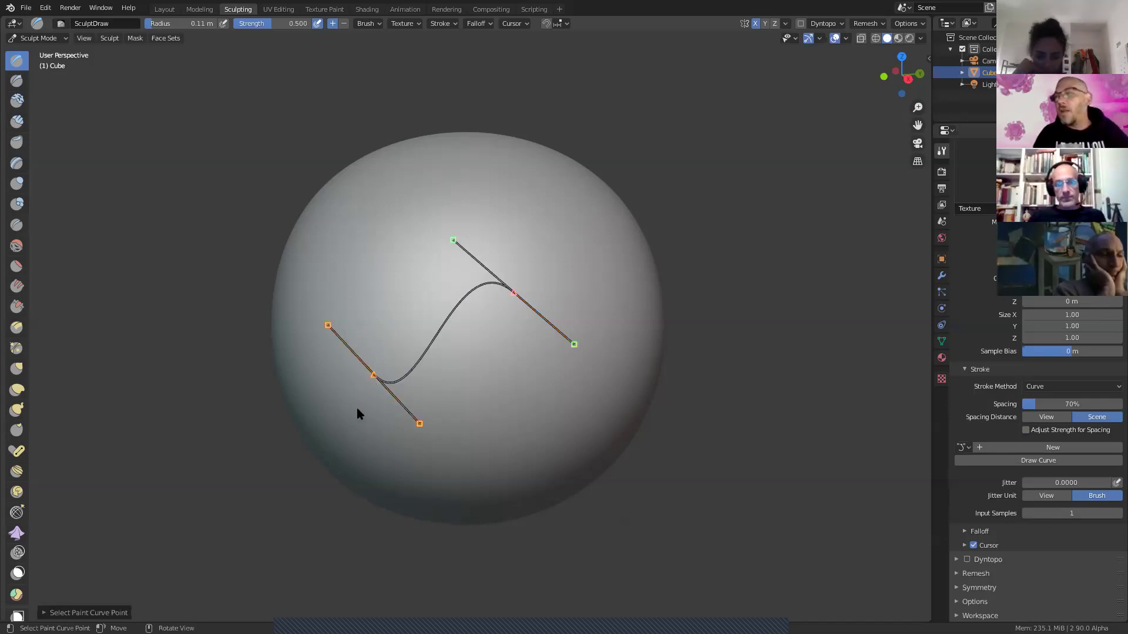
{"action": "right_click", "coordinate": [344, 430], "text": "ctrl"}
{"action": "left_click_drag", "start_coordinate": [334, 345], "coordinate": [312, 367]}
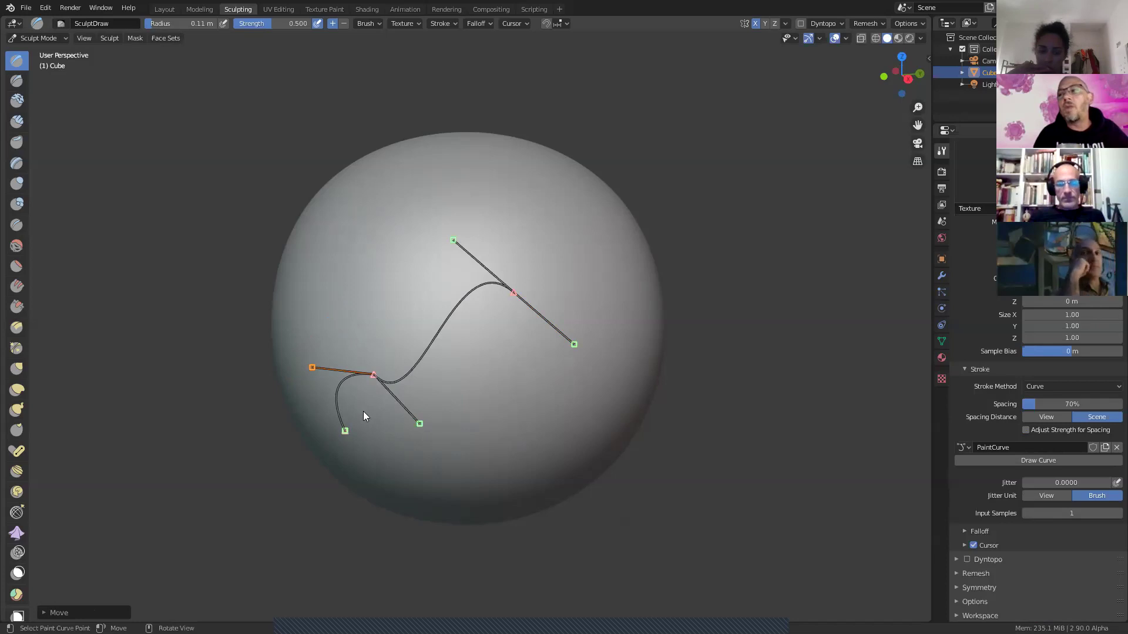
{"action": "mouse_move", "coordinate": [374, 374]}
{"action": "left_mouse_down"}
{"action": "mouse_move", "coordinate": [391, 395]}
{"action": "mouse_move", "coordinate": [388, 372]}
{"action": "mouse_move", "coordinate": [434, 373]}
{"action": "mouse_move", "coordinate": [403, 337]}
{"action": "mouse_move", "coordinate": [410, 382]}
{"action": "mouse_move", "coordinate": [408, 334]}
{"action": "mouse_move", "coordinate": [375, 401]}
{"action": "mouse_move", "coordinate": [369, 464]}
{"action": "mouse_move", "coordinate": [385, 482]}
{"action": "mouse_move", "coordinate": [374, 497]}
{"action": "mouse_move", "coordinate": [344, 477]}
{"action": "mouse_move", "coordinate": [338, 430]}
{"action": "mouse_move", "coordinate": [322, 462]}
{"action": "left_mouse_up"}
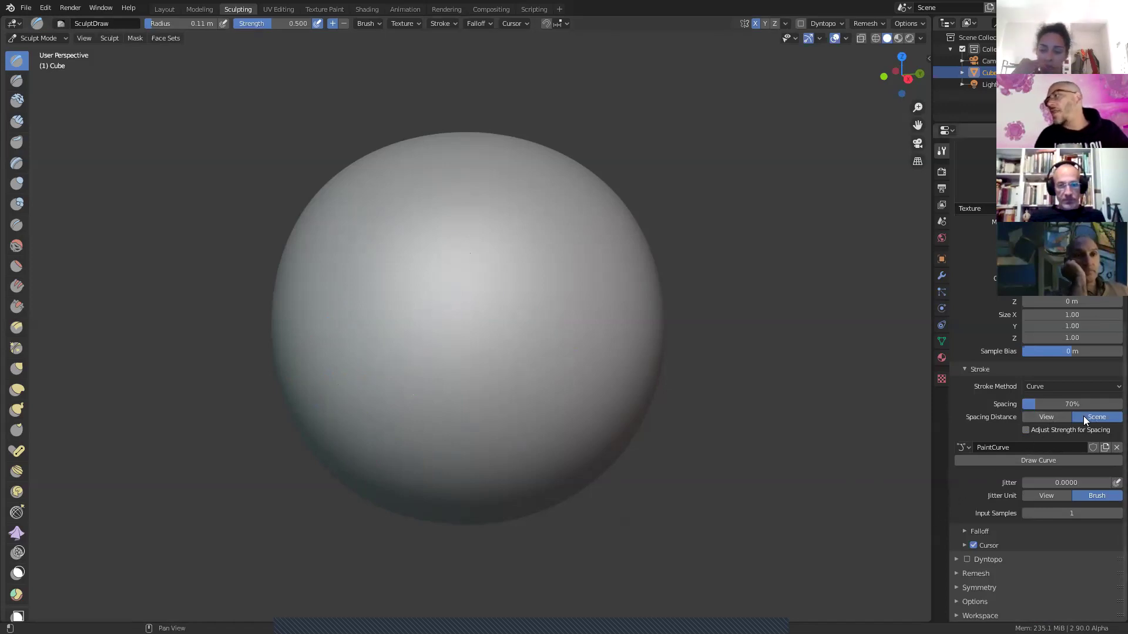
Step: Set the spacing distance to View and sculpt the textured stroke along the paint curve
{"action": "left_click", "coordinate": [1046, 417]}
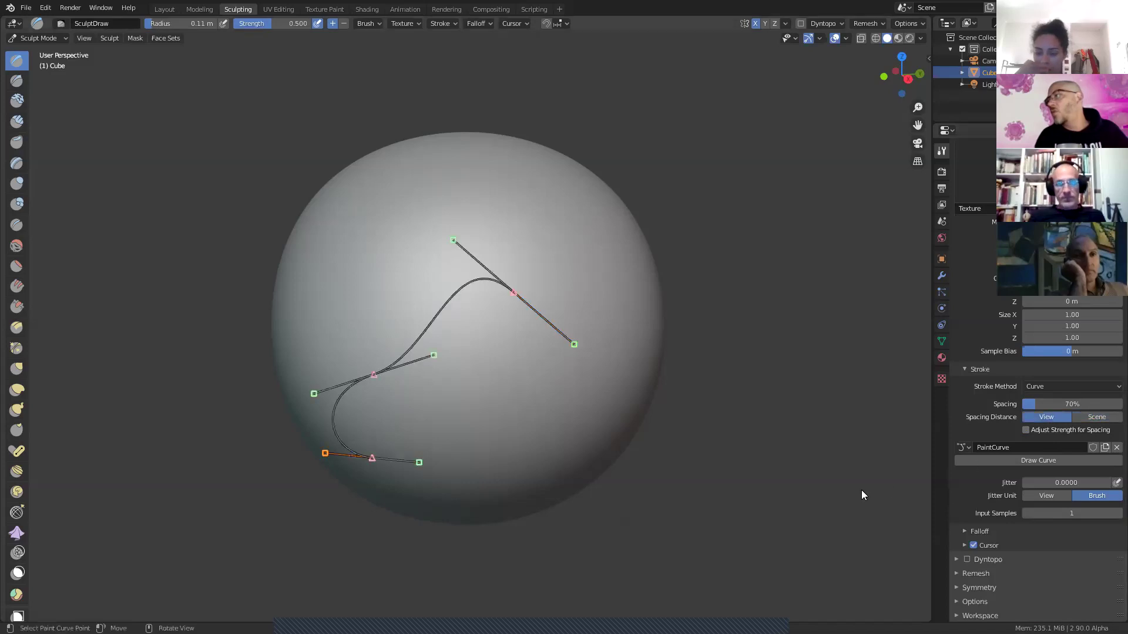
{"action": "left_click", "coordinate": [1012, 459]}
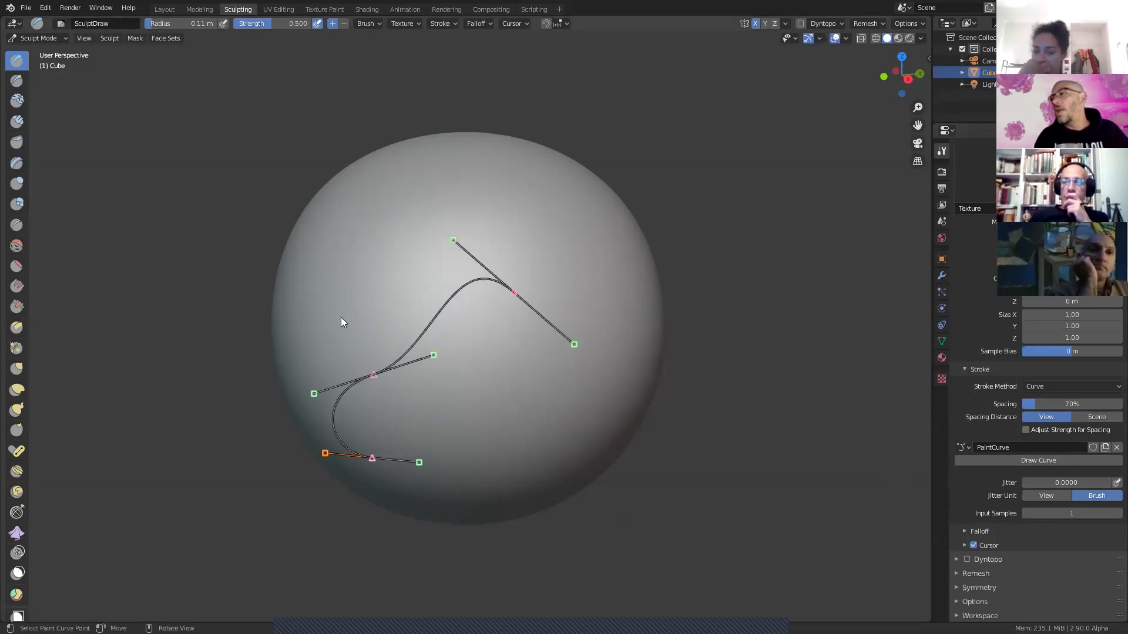
{"action": "key", "text": "ctrl+Return"}
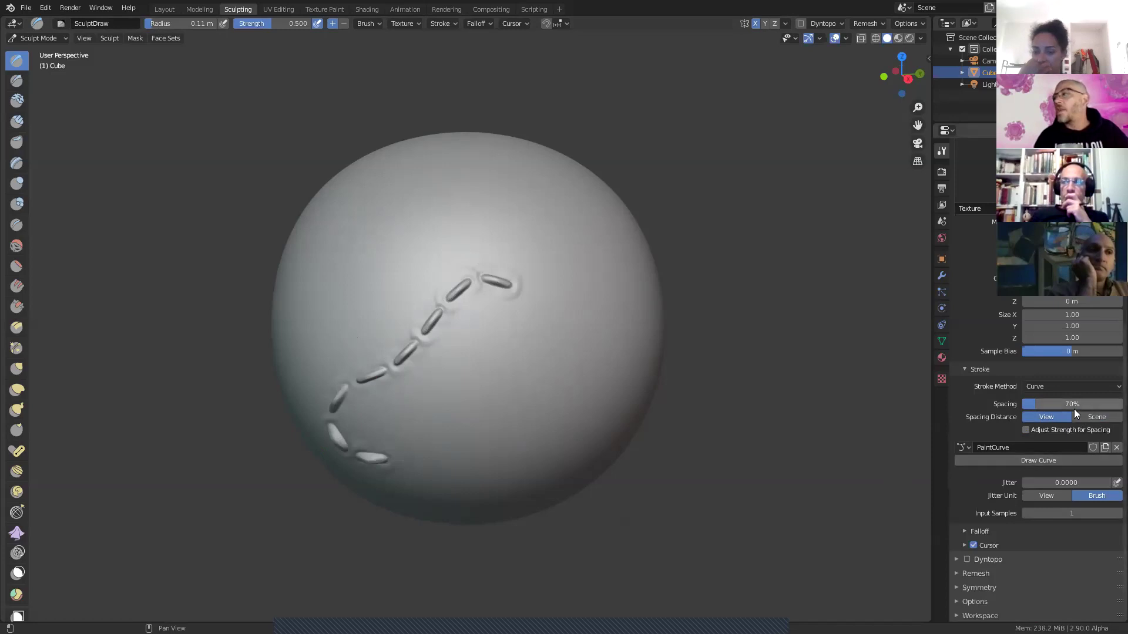
Step: Undo the curve stroke, the paint curve points and the brush setting changes back to the Space stroke method
{"action": "middle_click_drag", "start_coordinate": [481, 386], "coordinate": [513, 396]}
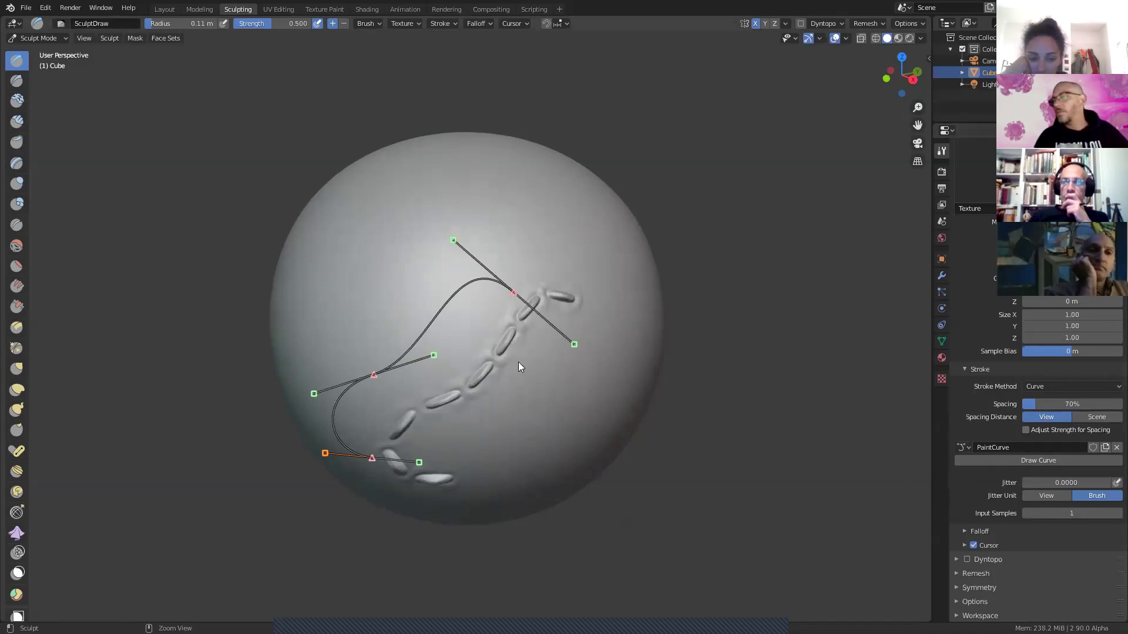
{"action": "key", "text": "Return"}
{"action": "scroll", "coordinate": [571, 357], "scroll_direction": "up", "scroll_amount": 1}
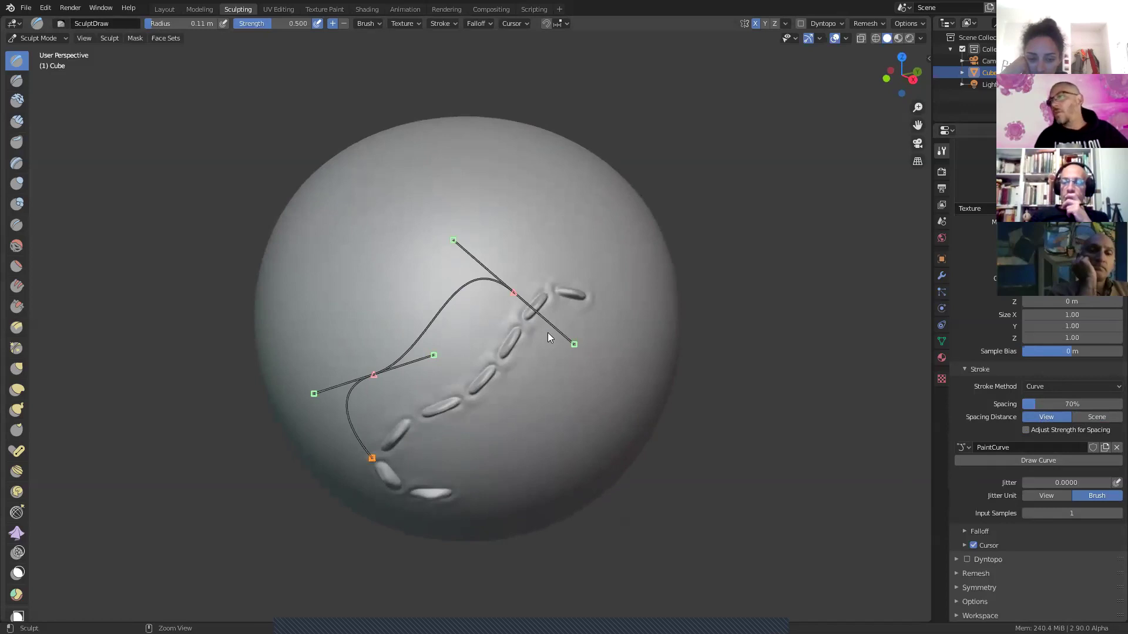
{"action": "key", "text": "ctrl+z"}
{"action": "key", "text": "Return"}
{"action": "key", "text": "ctrl+z"}
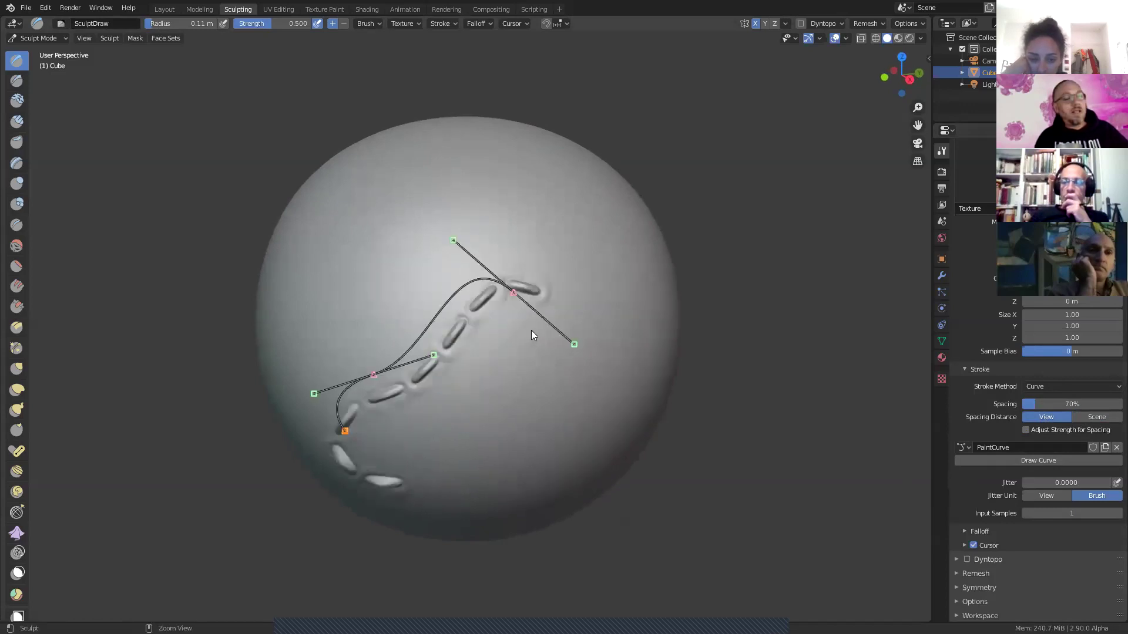
{"action": "key", "text": "ctrl+z"}
{"action": "key", "text": "ctrl+z"}
{"action": "key", "text": "ctrl+z"}
{"action": "key", "text": "ctrl+z"}
{"action": "key", "text": "ctrl+z"}
{"action": "key", "text": "ctrl+z"}
{"action": "key", "text": "ctrl+z"}
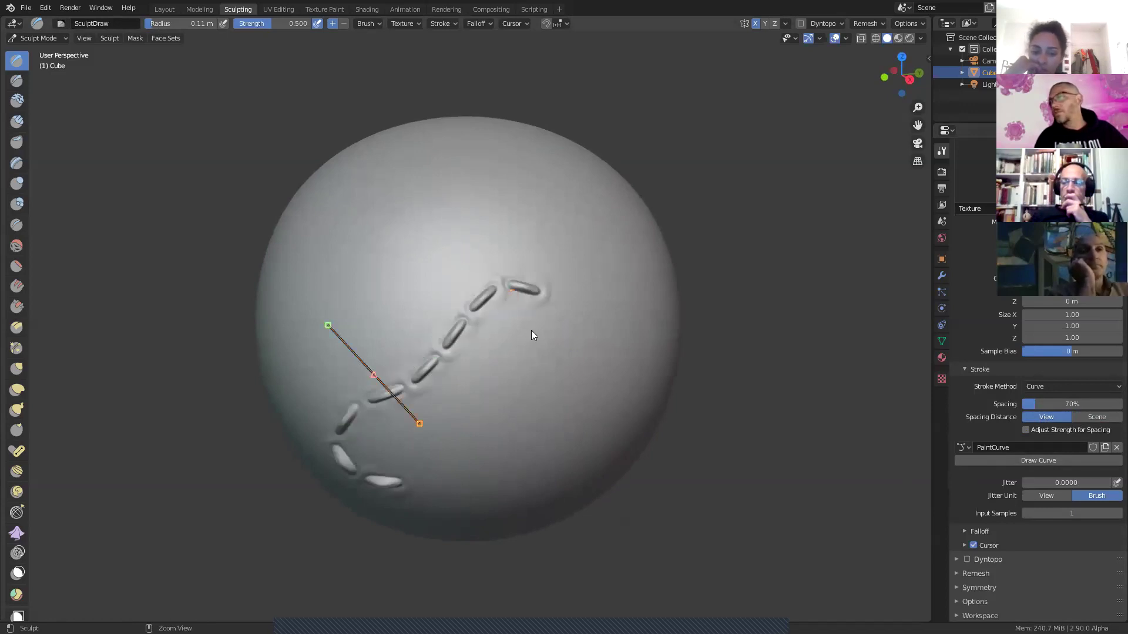
{"action": "key", "text": "ctrl+z"}
{"action": "key", "text": "ctrl+z"}
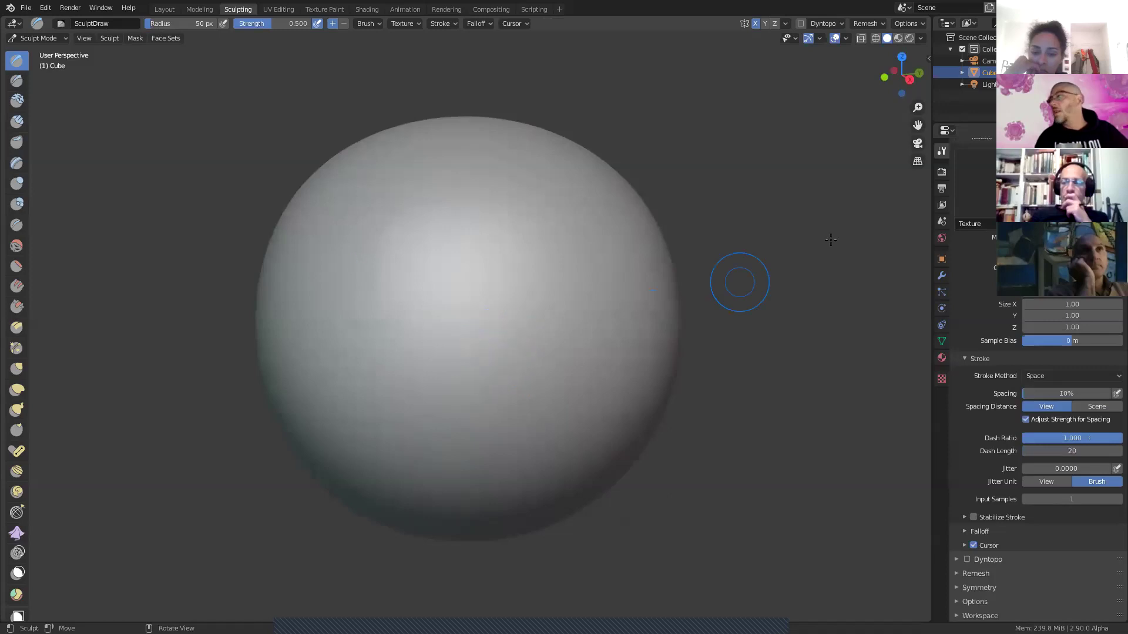
Step: Set the brush texture's mapping to View Plane with Rake enabled and choose Curve as the stroke method
{"action": "left_click", "coordinate": [975, 182]}
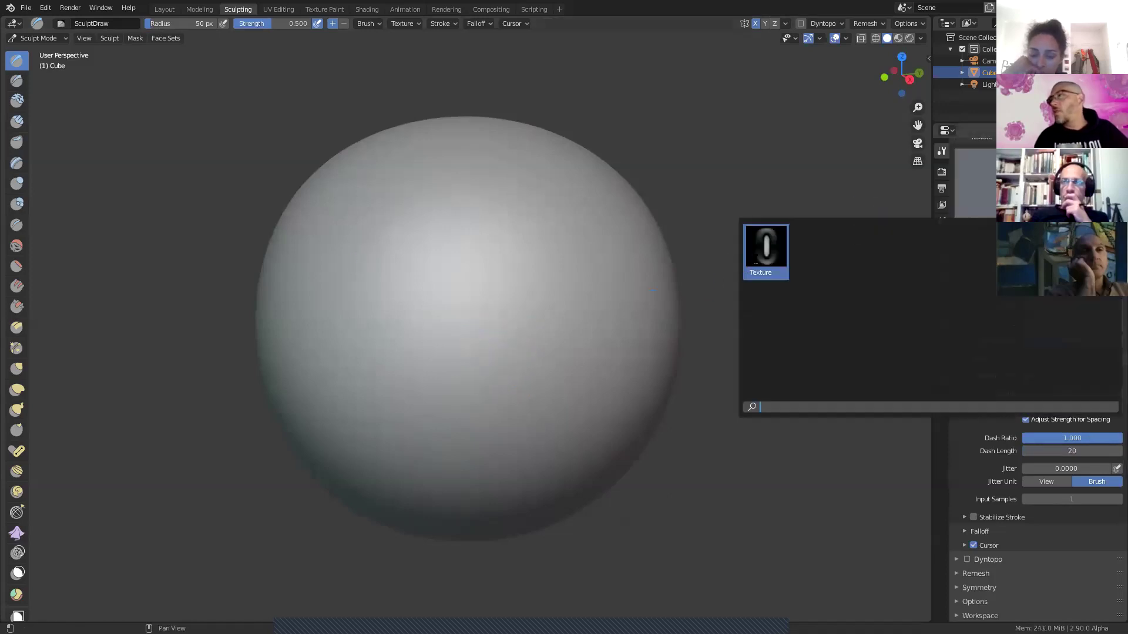
{"action": "key", "text": "Escape"}
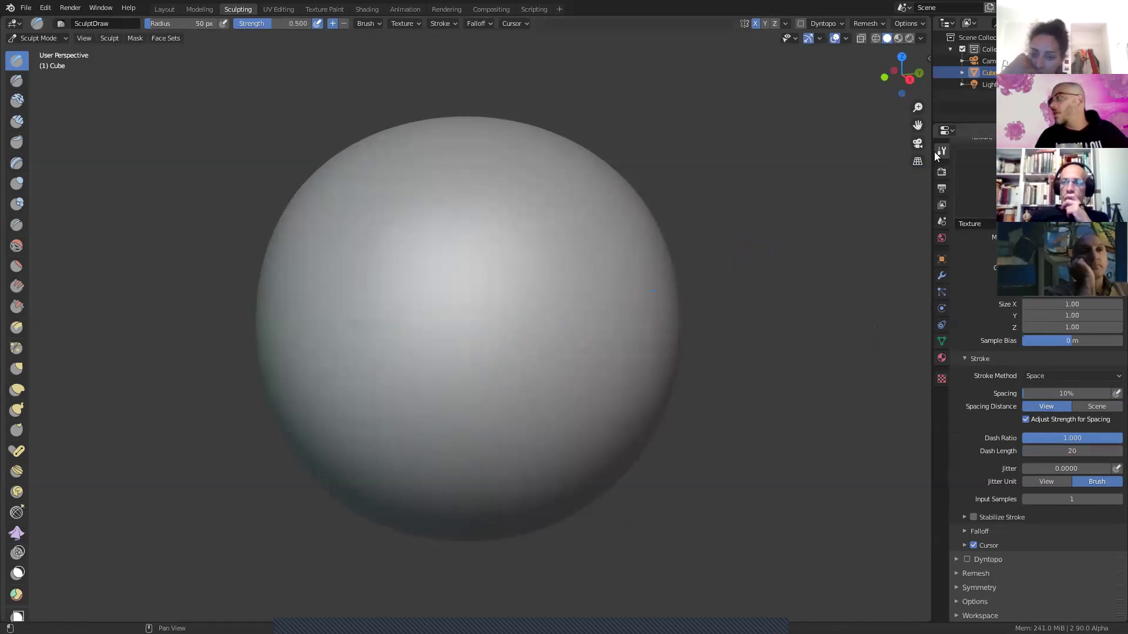
{"action": "left_click", "coordinate": [1068, 237]}
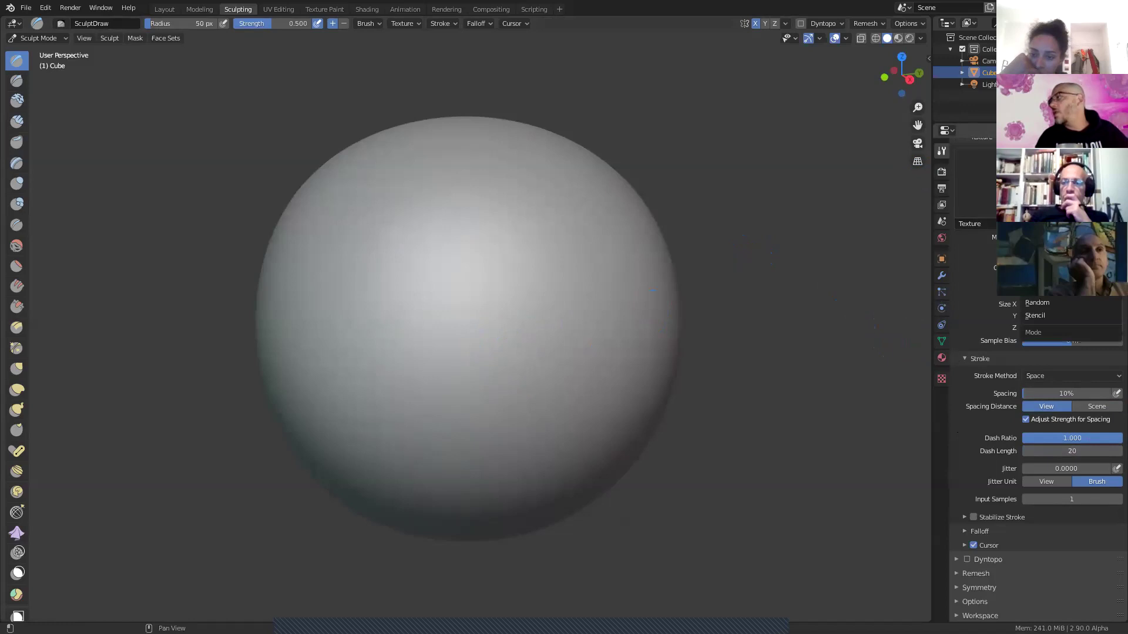
{"action": "left_click", "coordinate": [1057, 264]}
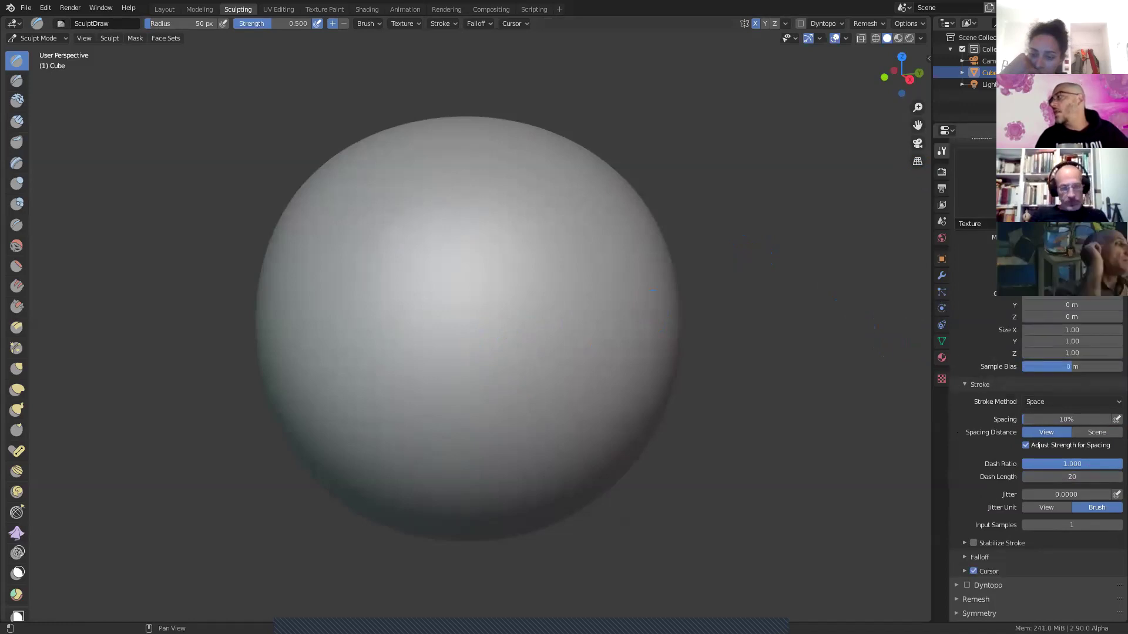
{"action": "left_click", "coordinate": [1051, 401]}
{"action": "left_click", "coordinate": [1029, 494]}
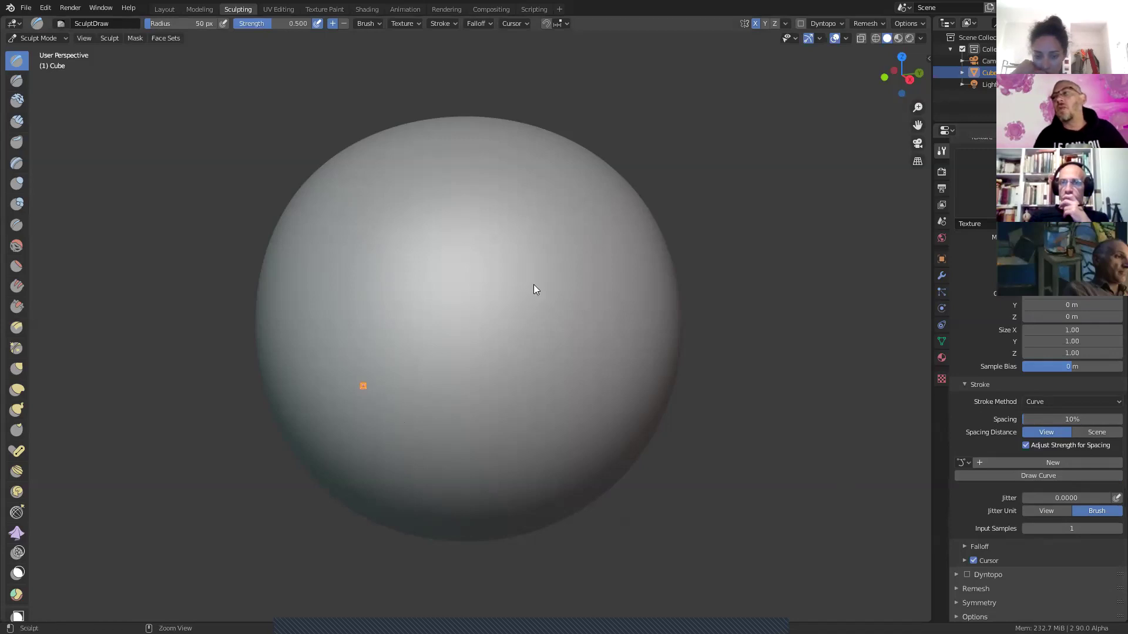
Step: Draw a three-point, C-shaped paint curve over the sphere's left half, repositioning its points and adjusting the handles
{"action": "right_click_drag", "start_coordinate": [533, 284], "coordinate": [663, 320], "text": "ctrl"}
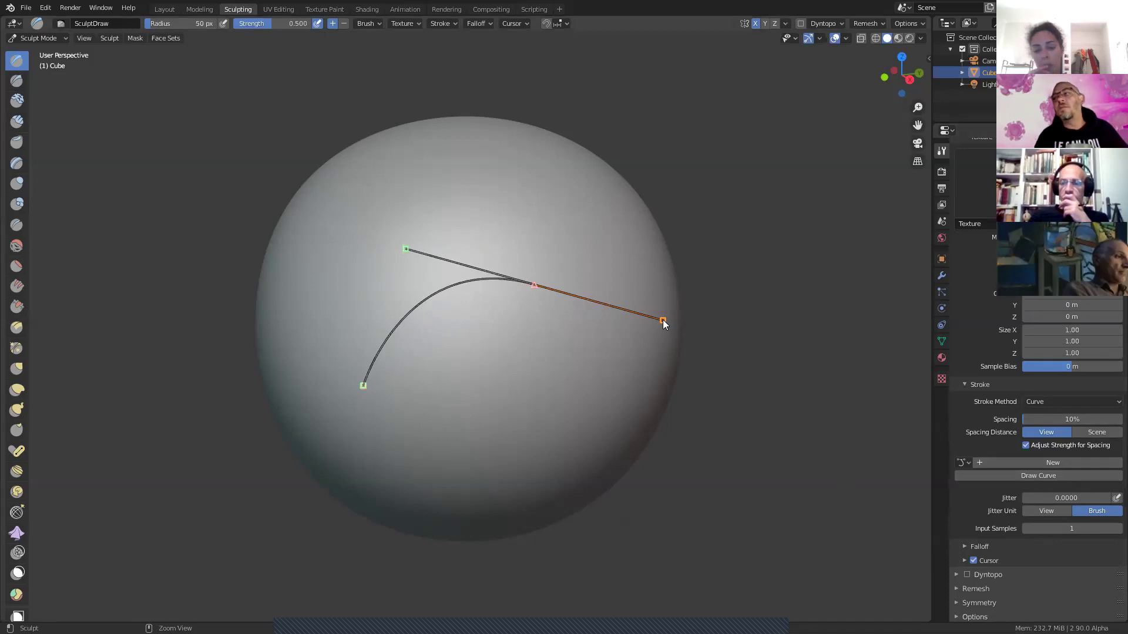
{"action": "left_click", "coordinate": [362, 387]}
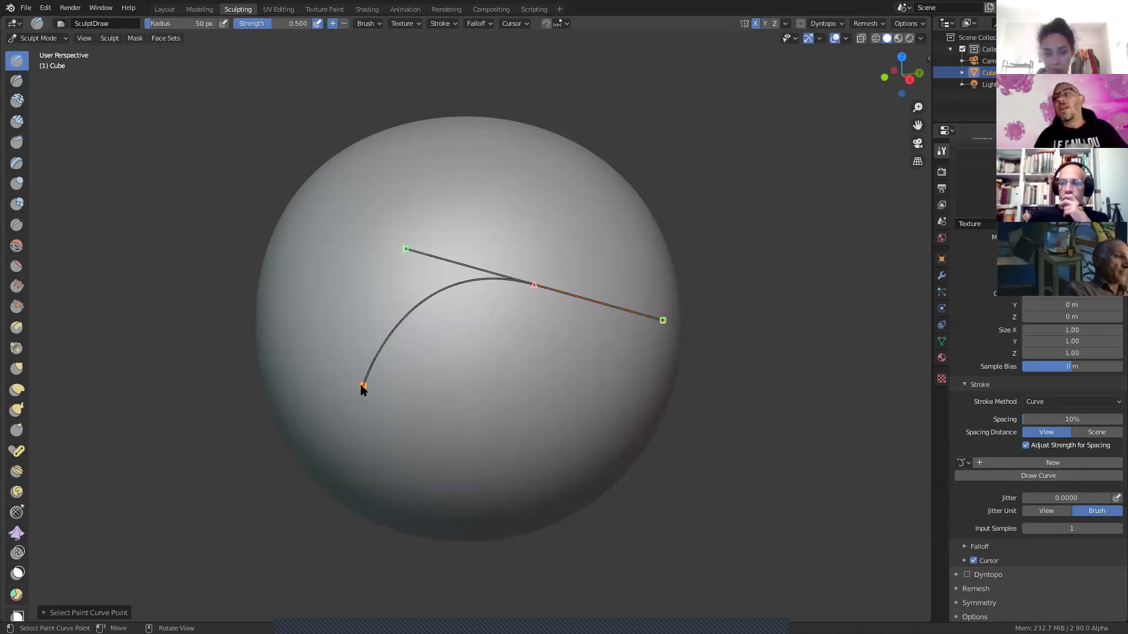
{"action": "left_click_drag", "start_coordinate": [533, 284], "coordinate": [483, 270]}
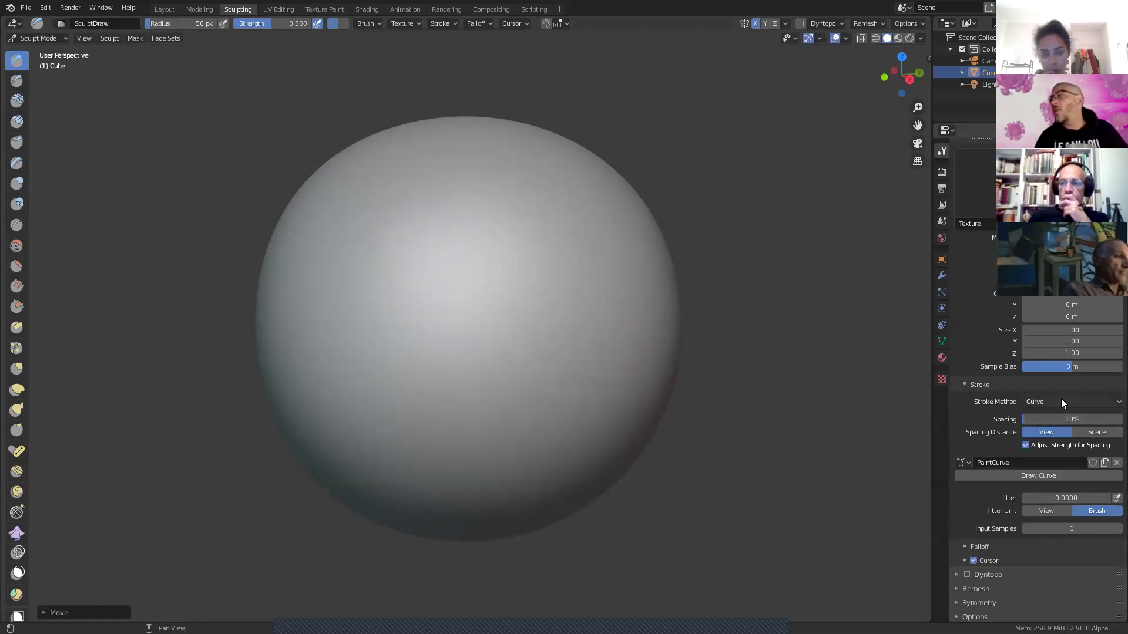
{"action": "mouse_move", "coordinate": [362, 386]}
{"action": "left_mouse_down"}
{"action": "mouse_move", "coordinate": [341, 454]}
{"action": "mouse_move", "coordinate": [337, 423]}
{"action": "mouse_move", "coordinate": [355, 478]}
{"action": "mouse_move", "coordinate": [356, 320]}
{"action": "mouse_move", "coordinate": [276, 352]}
{"action": "mouse_move", "coordinate": [274, 381]}
{"action": "mouse_move", "coordinate": [368, 361]}
{"action": "mouse_move", "coordinate": [383, 373]}
{"action": "mouse_move", "coordinate": [506, 372]}
{"action": "mouse_move", "coordinate": [307, 511]}
{"action": "mouse_move", "coordinate": [330, 338]}
{"action": "left_mouse_up"}
{"action": "left_click", "coordinate": [404, 473], "text": "ctrl"}
{"action": "mouse_move", "coordinate": [404, 476]}
{"action": "left_mouse_down"}
{"action": "mouse_move", "coordinate": [448, 487]}
{"action": "mouse_move", "coordinate": [518, 435]}
{"action": "mouse_move", "coordinate": [529, 468]}
{"action": "mouse_move", "coordinate": [473, 470]}
{"action": "mouse_move", "coordinate": [432, 411]}
{"action": "left_mouse_up"}
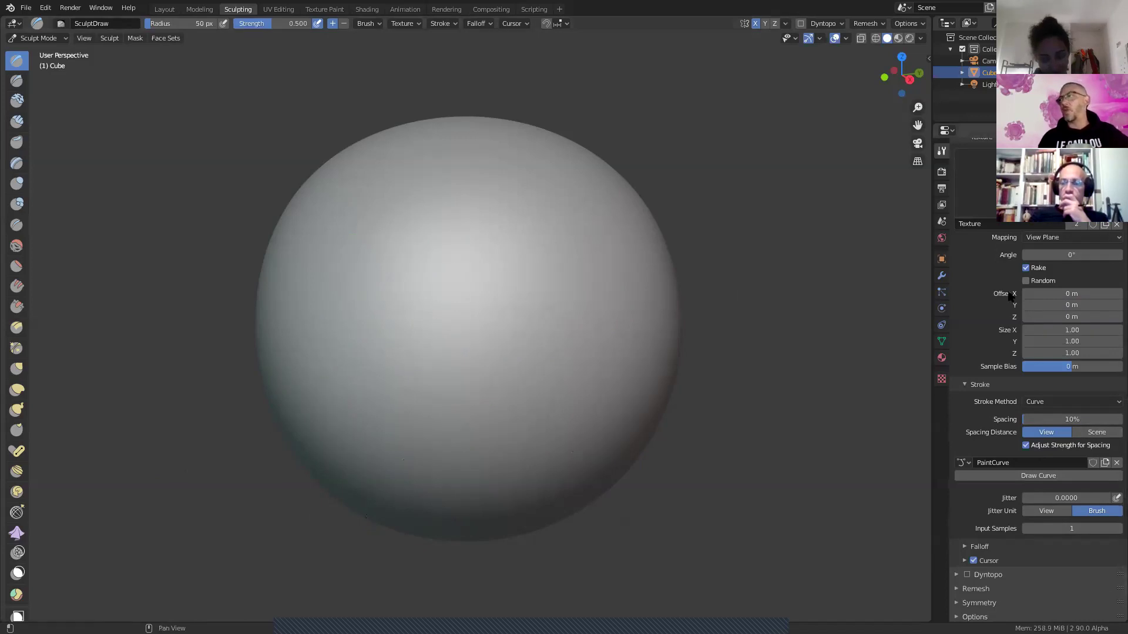
Step: Set the stroke spacing to 70% and try to sculpt the textured stroke along the paint curve
{"action": "left_click", "coordinate": [1030, 419]}
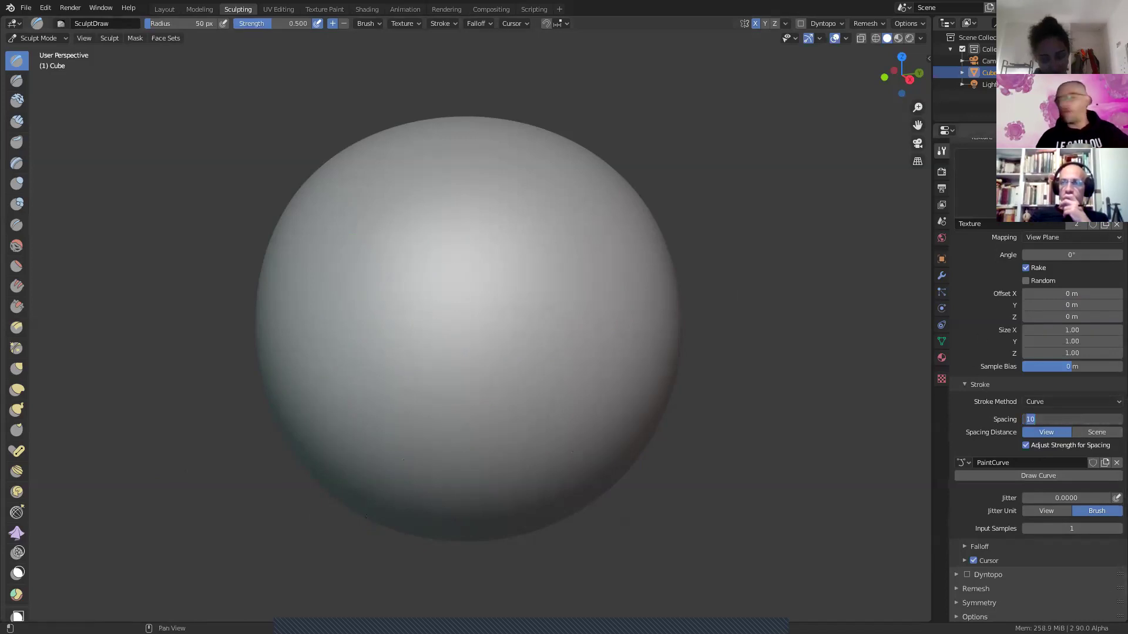
{"action": "type", "text": "70"}
{"action": "key", "text": "Return"}
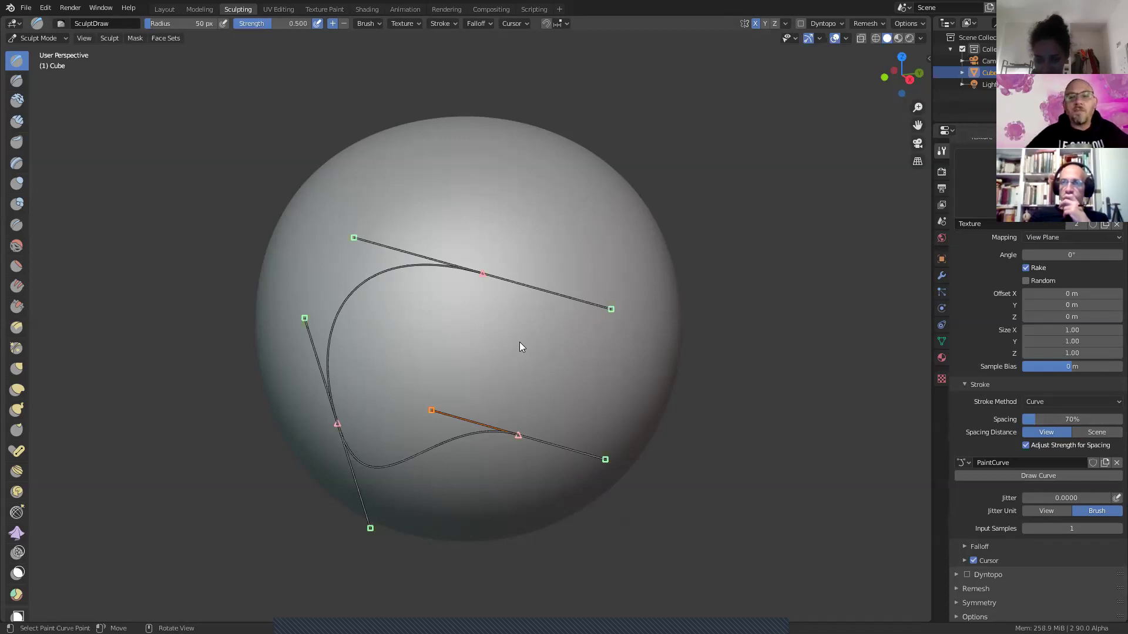
{"action": "left_click", "coordinate": [1019, 476]}
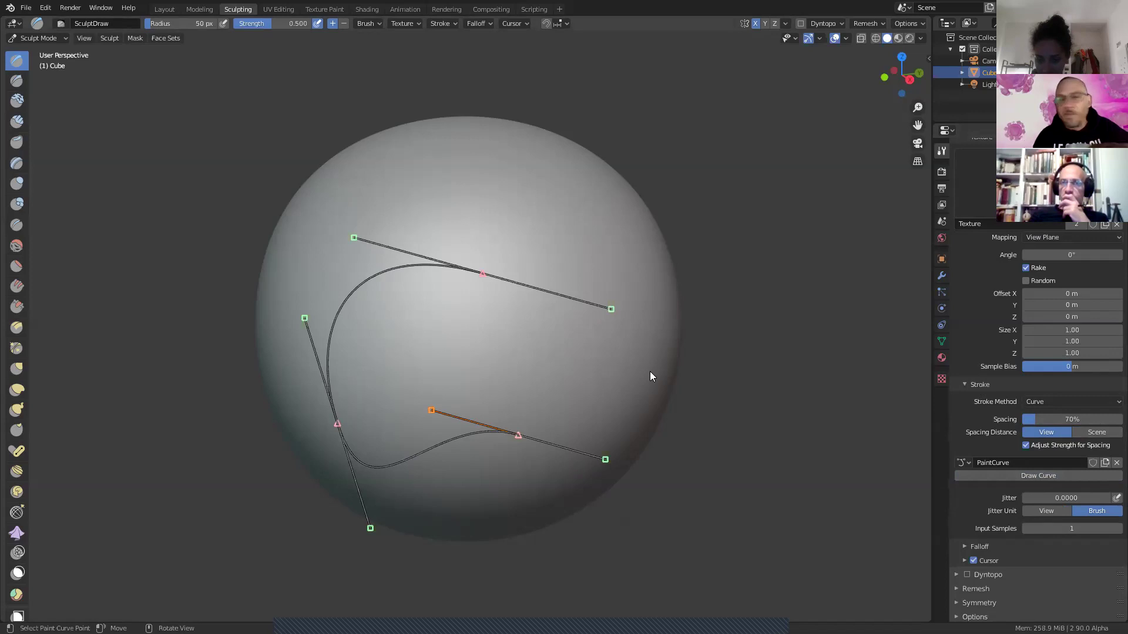
Step: Sculpt the raked stitch texture along the C-shaped paint curve on the sphere
{"action": "key", "text": "Return"}
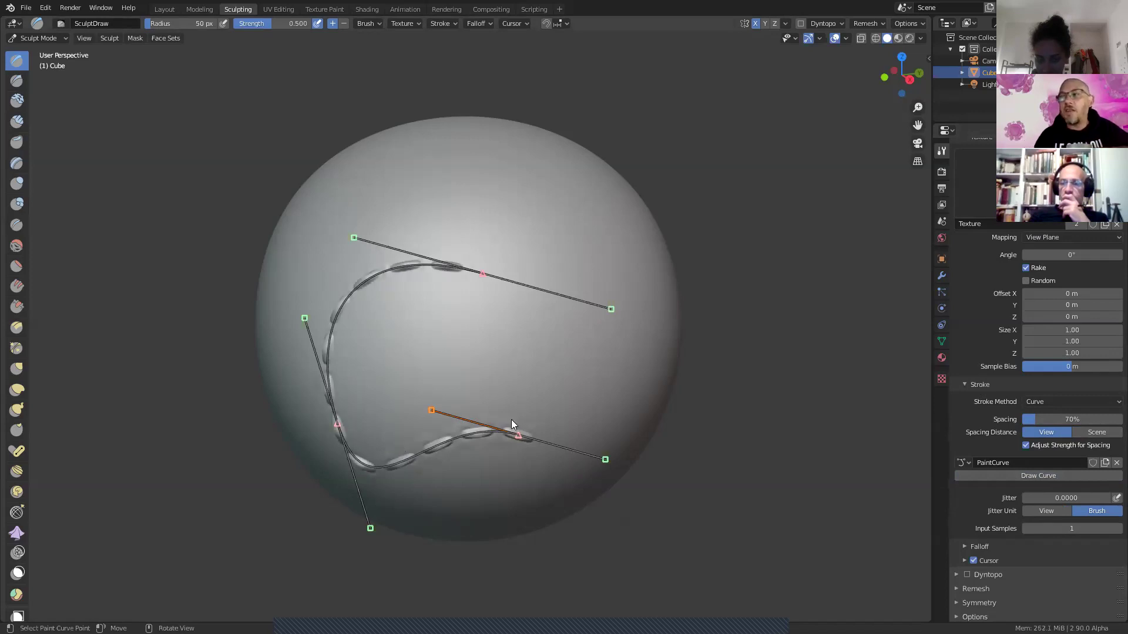
{"action": "mouse_move", "coordinate": [452, 360]}
{"action": "middle_mouse_down"}
{"action": "mouse_move", "coordinate": [464, 365]}
{"action": "mouse_move", "coordinate": [434, 357]}
{"action": "middle_mouse_up"}
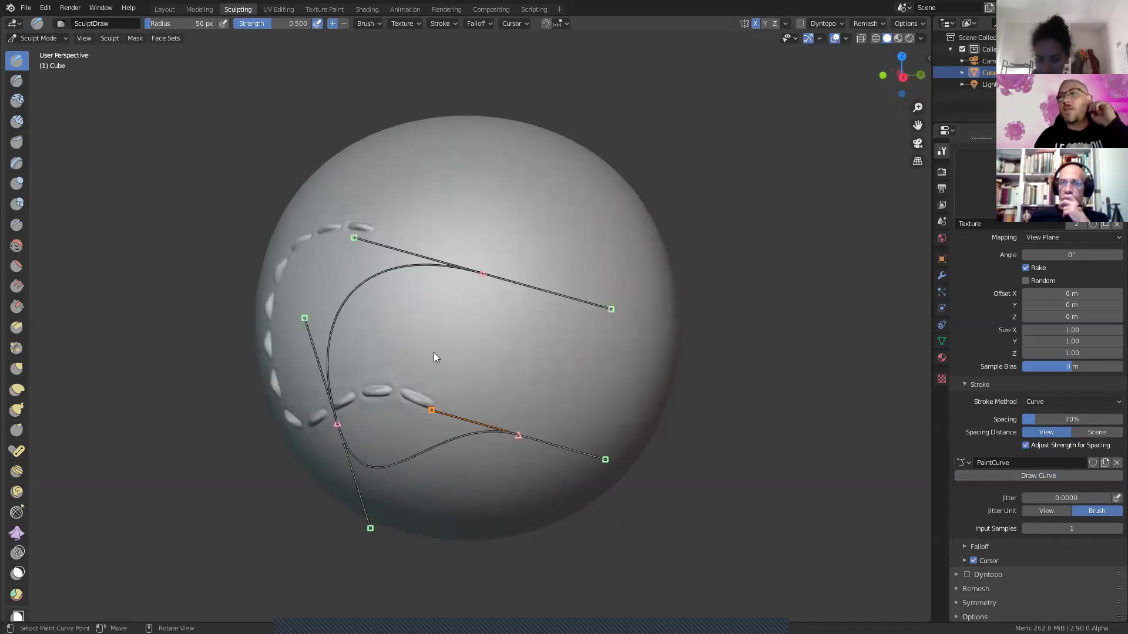
Step: Move the paint curve's three points inside the first stitch row and shorten the middle point's handles
{"action": "mouse_move", "coordinate": [492, 267]}
{"action": "left_mouse_down"}
{"action": "mouse_move", "coordinate": [445, 247]}
{"action": "mouse_move", "coordinate": [424, 254]}
{"action": "left_mouse_up"}
{"action": "left_click_drag", "start_coordinate": [333, 417], "coordinate": [294, 359]}
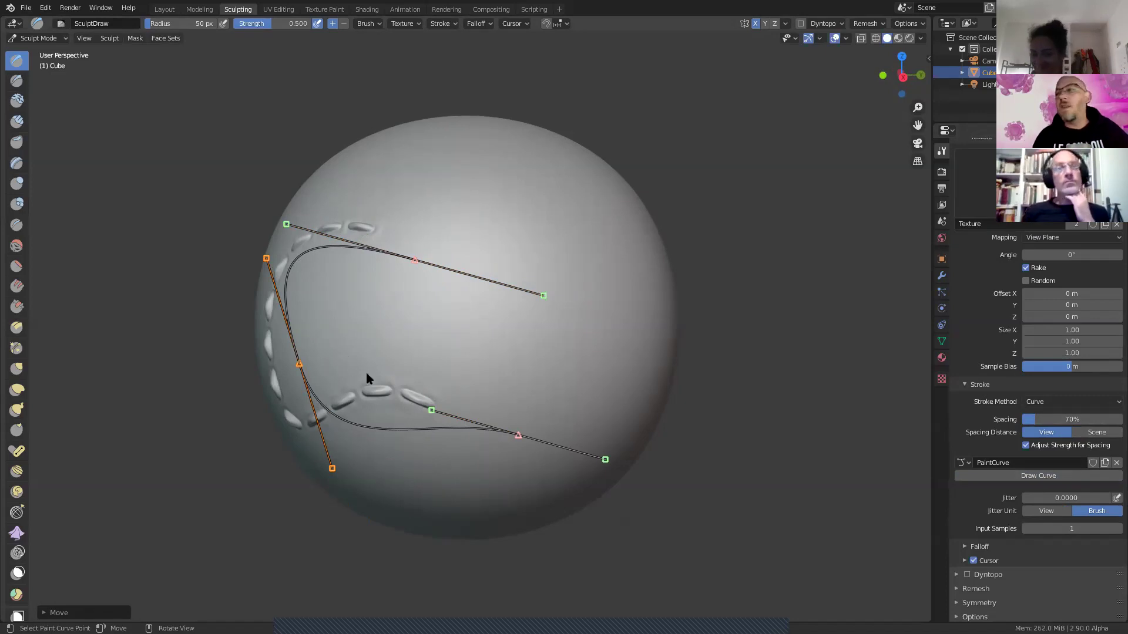
{"action": "key", "text": "s"}
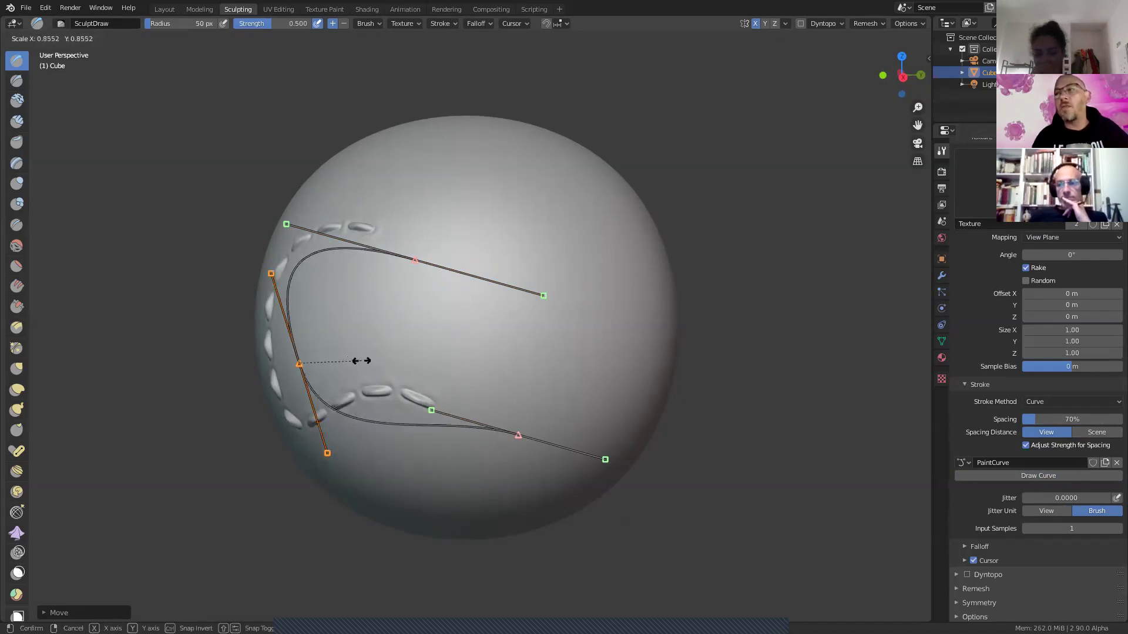
{"action": "left_click", "coordinate": [354, 366]}
{"action": "mouse_move", "coordinate": [529, 440]}
{"action": "left_mouse_down"}
{"action": "mouse_move", "coordinate": [452, 405]}
{"action": "mouse_move", "coordinate": [437, 369]}
{"action": "left_mouse_up"}
{"action": "left_click_drag", "start_coordinate": [300, 363], "coordinate": [296, 366]}
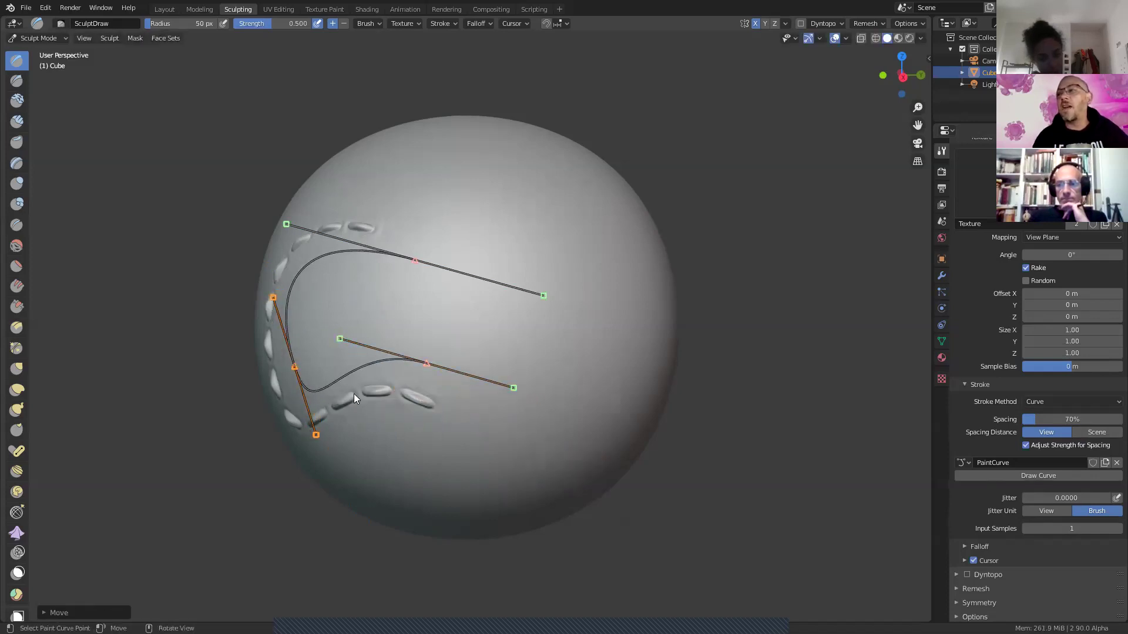
{"action": "key", "text": "s"}
{"action": "left_click", "coordinate": [322, 384]}
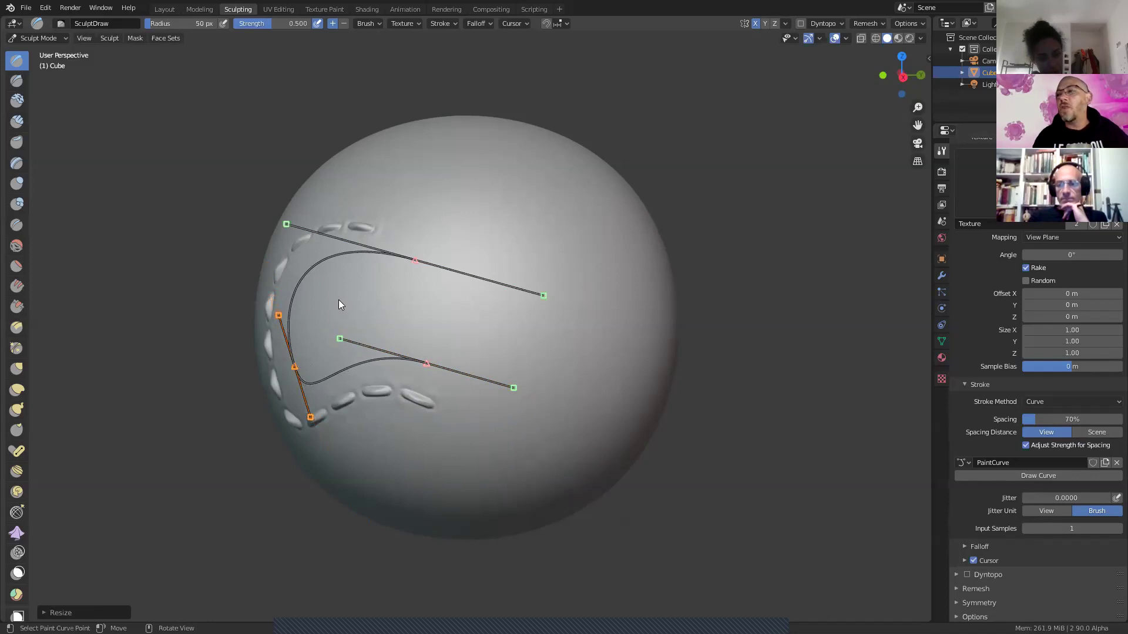
Step: Fine-tune the curve's upper and middle points and the upper handle, and sculpt a second stitch row along it
{"action": "left_click_drag", "start_coordinate": [410, 248], "coordinate": [373, 249]}
{"action": "left_click_drag", "start_coordinate": [248, 215], "coordinate": [284, 228]}
{"action": "left_click_drag", "start_coordinate": [295, 367], "coordinate": [293, 374]}
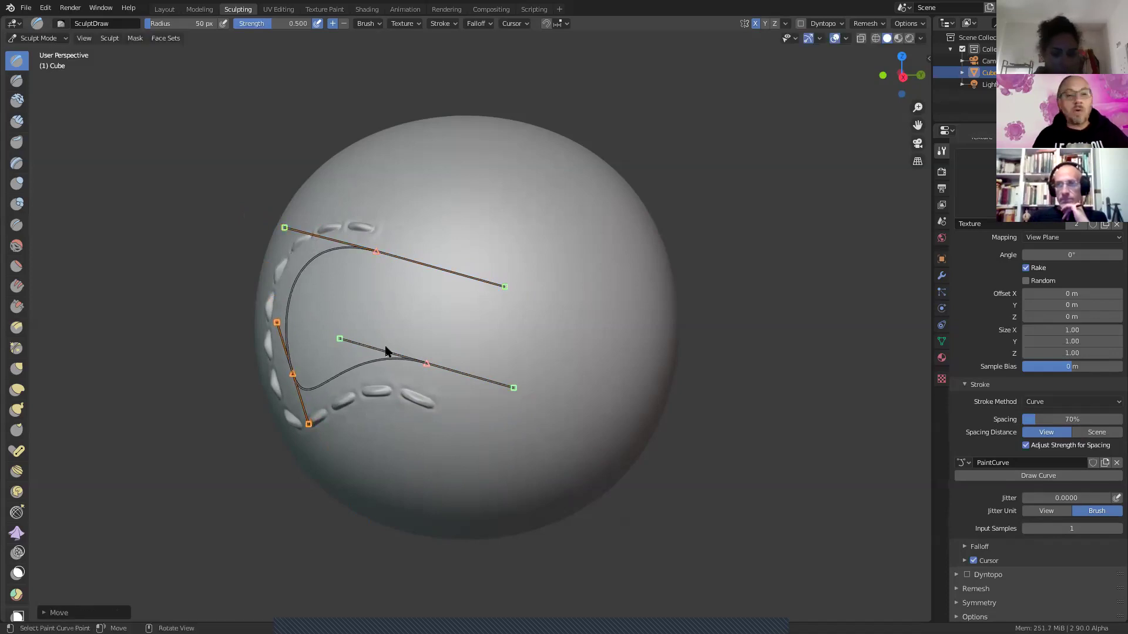
{"action": "key", "text": "Return"}
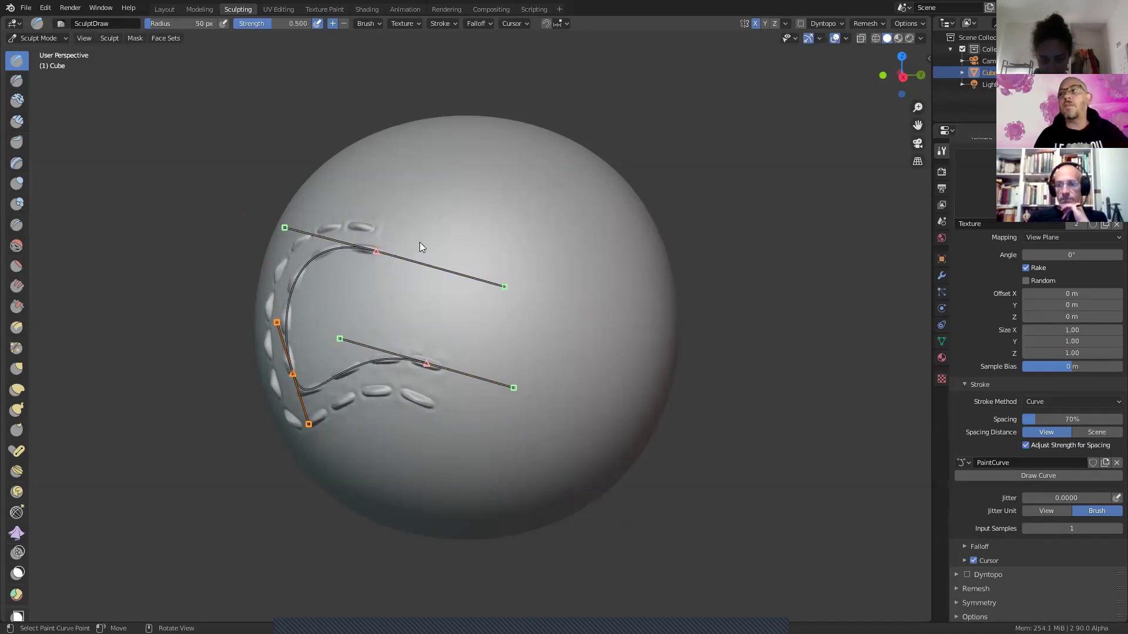
Step: Spread the paint curve's three points over the sphere area beside the two stitch rows and bend the middle point's lower handle
{"action": "mouse_move", "coordinate": [511, 319]}
{"action": "middle_mouse_down"}
{"action": "mouse_move", "coordinate": [562, 322]}
{"action": "mouse_move", "coordinate": [503, 314]}
{"action": "mouse_move", "coordinate": [522, 275]}
{"action": "mouse_move", "coordinate": [527, 346]}
{"action": "mouse_move", "coordinate": [386, 309]}
{"action": "middle_mouse_up"}
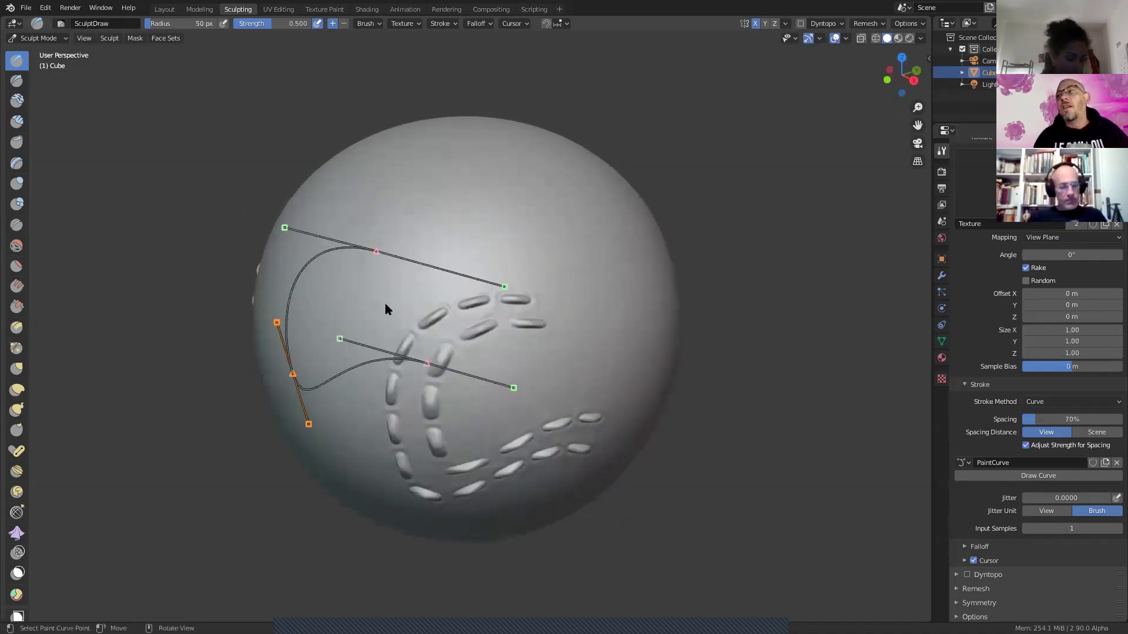
{"action": "left_click", "coordinate": [378, 247]}
{"action": "key", "text": "g"}
{"action": "left_click", "coordinate": [481, 237]}
{"action": "left_click_drag", "start_coordinate": [423, 361], "coordinate": [364, 468]}
{"action": "left_click_drag", "start_coordinate": [291, 378], "coordinate": [359, 301]}
{"action": "mouse_move", "coordinate": [376, 346]}
{"action": "left_mouse_down"}
{"action": "mouse_move", "coordinate": [315, 356]}
{"action": "mouse_move", "coordinate": [368, 359]}
{"action": "left_mouse_up"}
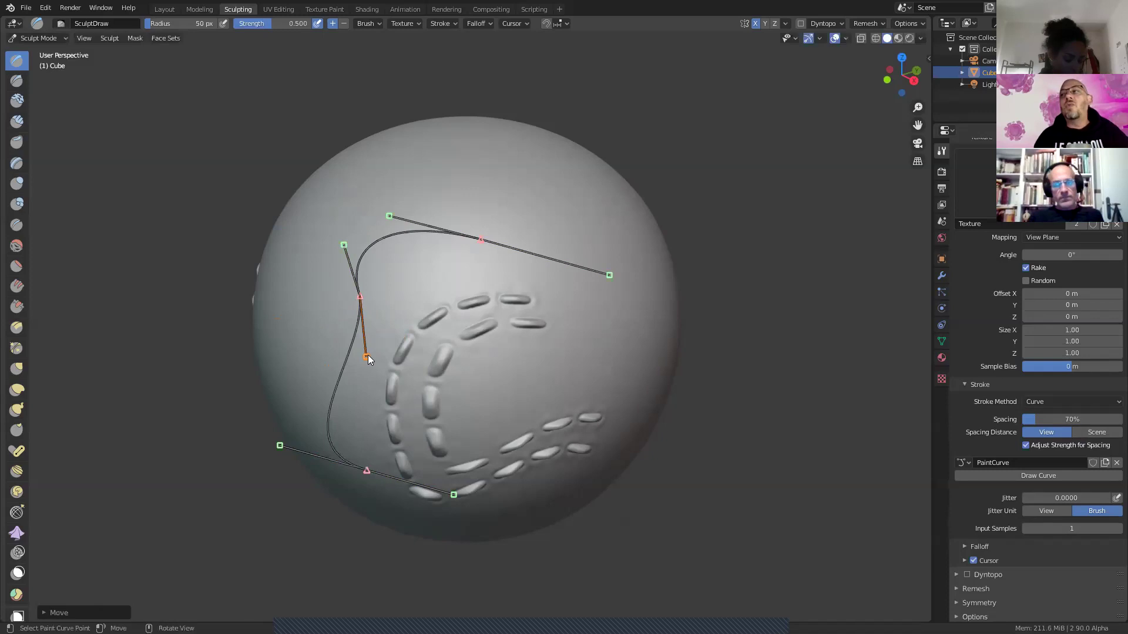
Step: Realign the middle curve point's handles, try rotating them, and swing both together to reshape the curve
{"action": "mouse_move", "coordinate": [359, 298]}
{"action": "right_mouse_down", "text": "shift"}
{"action": "mouse_move", "coordinate": [367, 320]}
{"action": "mouse_move", "coordinate": [368, 291]}
{"action": "right_mouse_up", "text": "shift"}
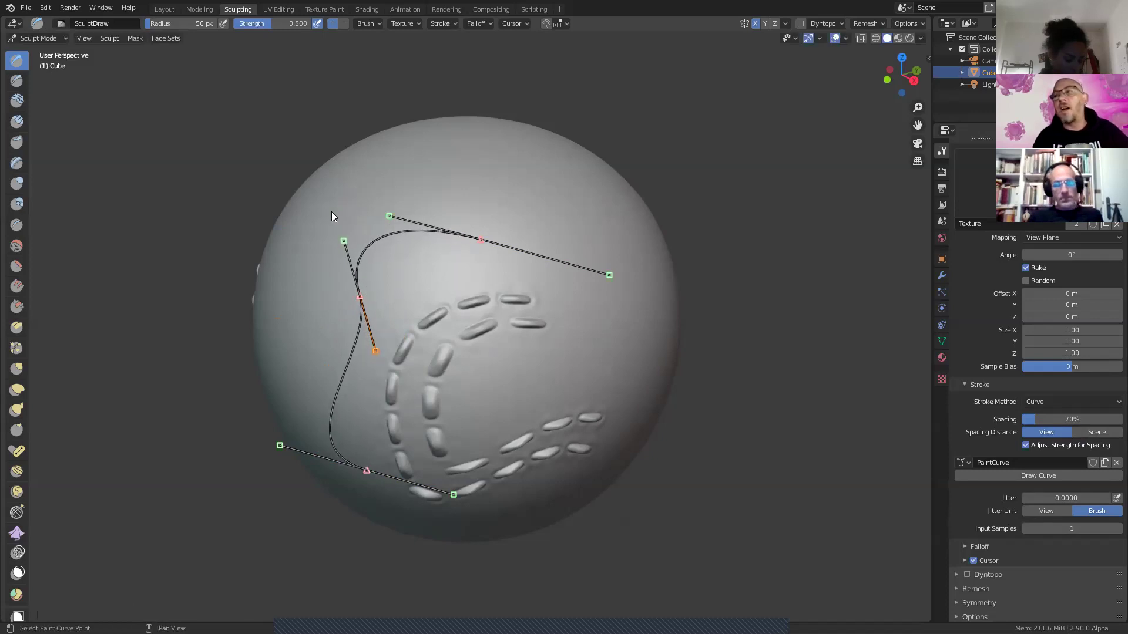
{"action": "left_click", "coordinate": [362, 304]}
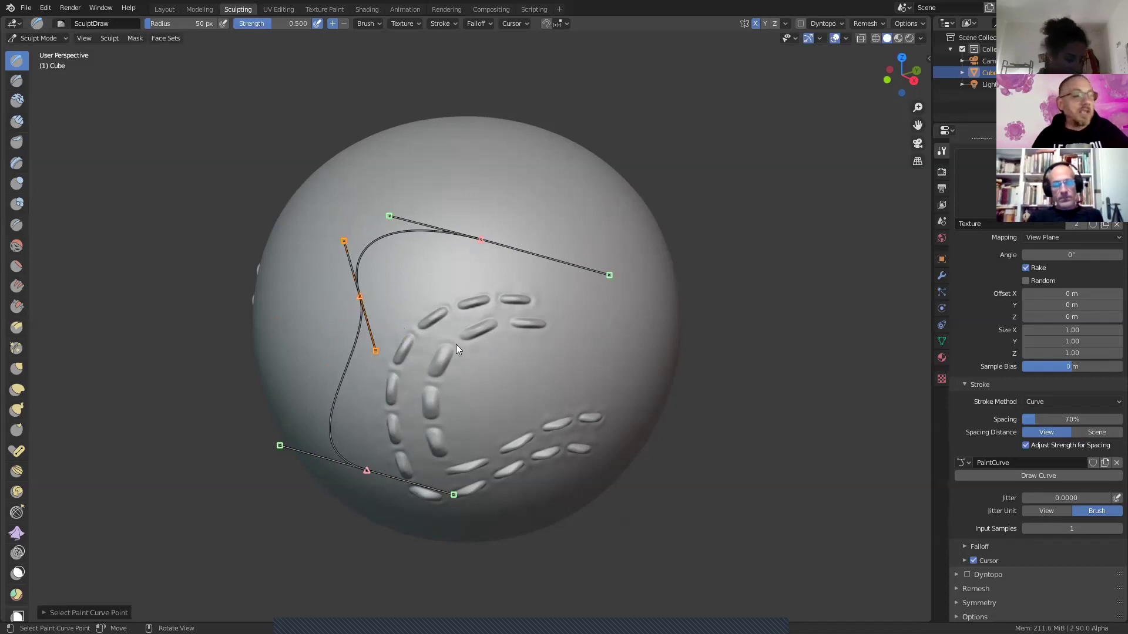
{"action": "key", "text": "r"}
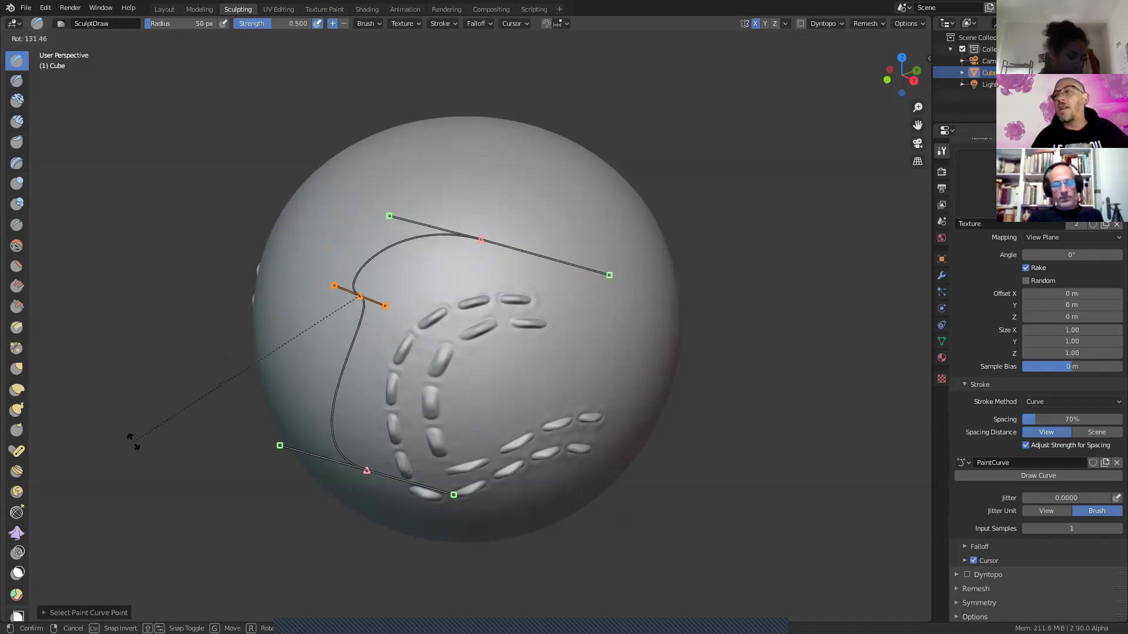
{"action": "left_click", "coordinate": [433, 341]}
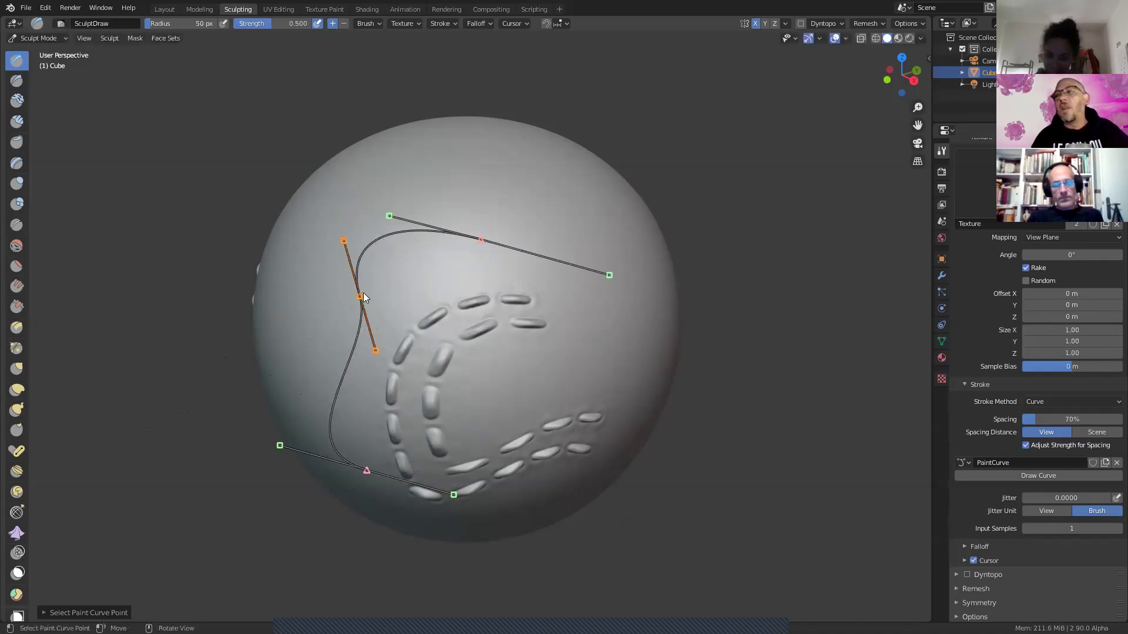
{"action": "right_click_drag", "start_coordinate": [361, 295], "coordinate": [329, 302], "text": "shift"}
{"action": "left_click_drag", "start_coordinate": [329, 301], "coordinate": [432, 329], "text": "shift"}
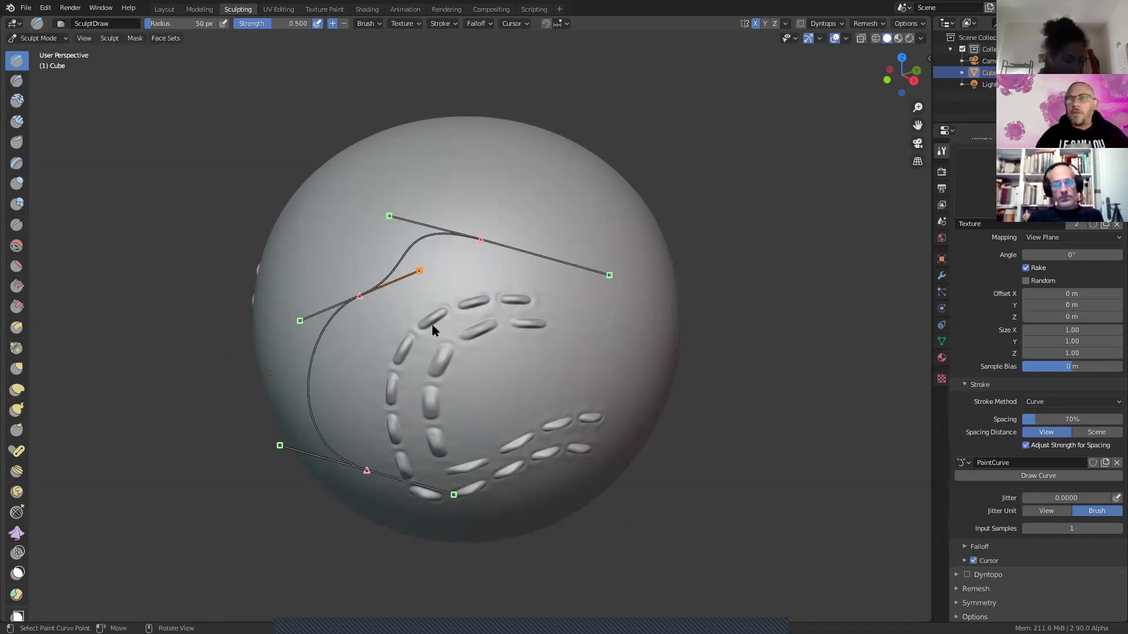
Step: Undo the paint curve's point and handle edits, and unlink the PaintCurve from the brush
{"action": "key", "text": "ctrl+z"}
{"action": "key", "text": "Return"}
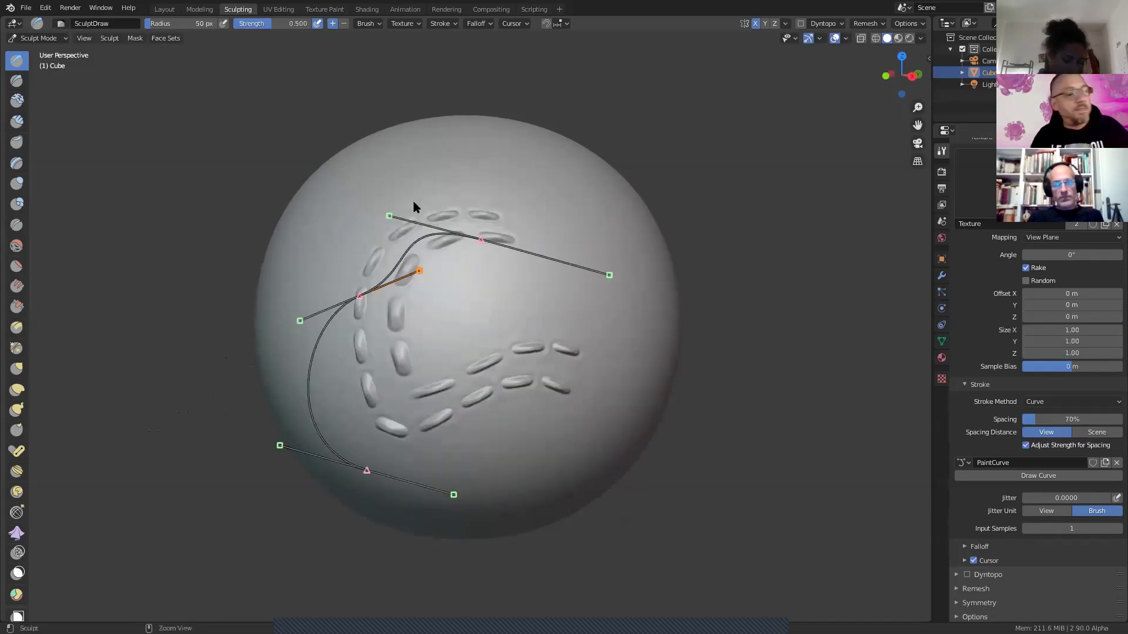
{"action": "key", "text": "ctrl+z"}
{"action": "key", "text": "ctrl+z"}
{"action": "key", "text": "ctrl+z"}
{"action": "key", "text": "ctrl+z"}
{"action": "key", "text": "ctrl+z"}
{"action": "key", "text": "ctrl+z"}
{"action": "key", "text": "ctrl+z"}
{"action": "key", "text": "ctrl+z"}
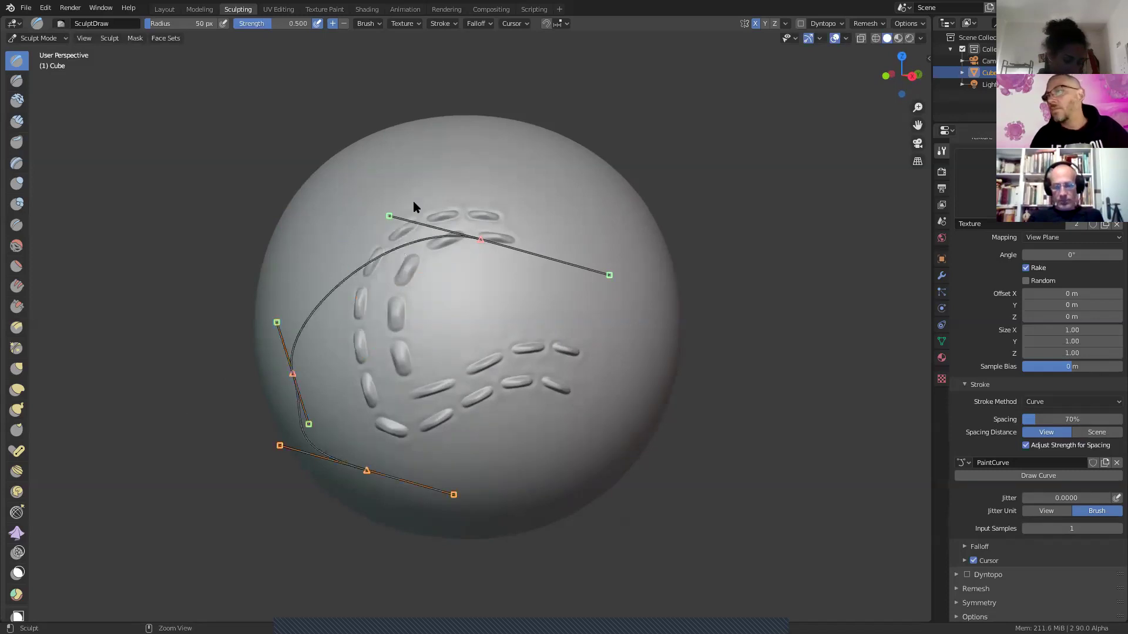
{"action": "key", "text": "ctrl+z"}
{"action": "key", "text": "ctrl+z"}
{"action": "key", "text": "ctrl+z"}
{"action": "key", "text": "ctrl+z"}
{"action": "key", "text": "ctrl+z"}
{"action": "key", "text": "ctrl+z"}
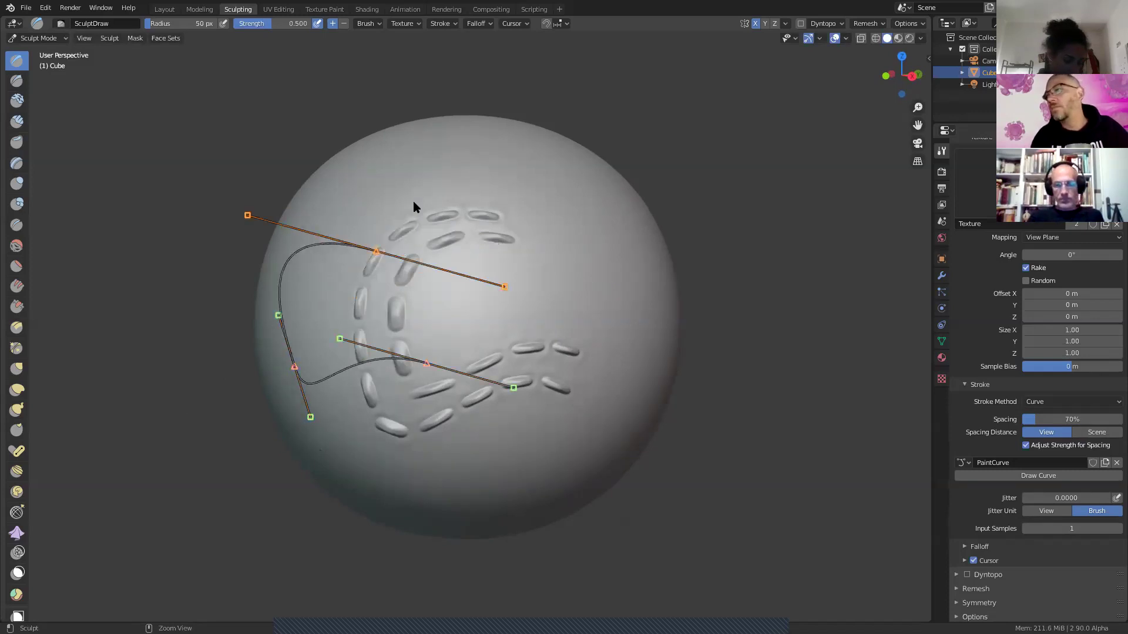
{"action": "key", "text": "ctrl+z"}
{"action": "key", "text": "ctrl+z"}
{"action": "key", "text": "ctrl+z"}
{"action": "key", "text": "ctrl+z"}
{"action": "key", "text": "ctrl+z"}
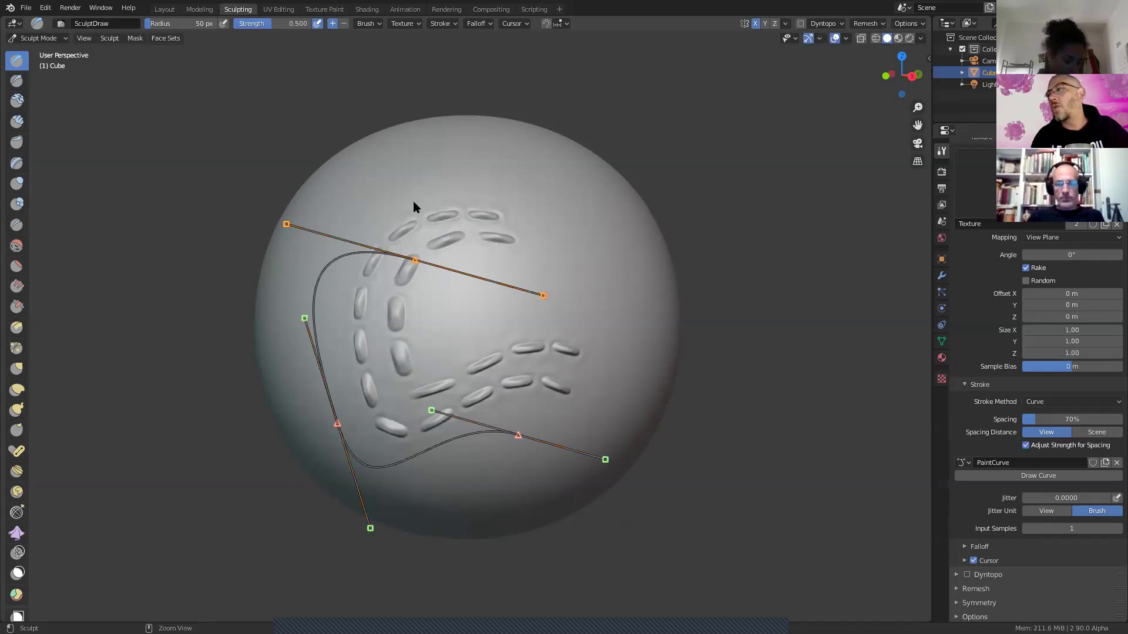
{"action": "left_click", "coordinate": [1116, 463]}
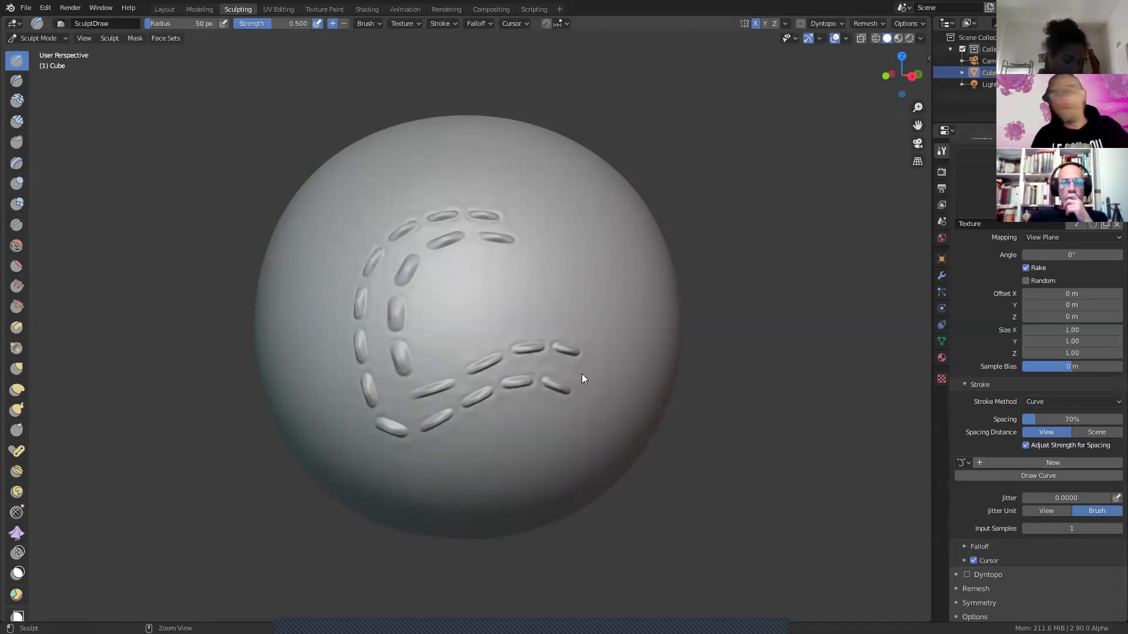
Step: Replace the sphere's Multiresolution modifier with a new one to clear the sculpted stitches, and subdivide it
{"action": "middle_click_drag", "start_coordinate": [536, 334], "coordinate": [486, 345], "text": "ctrl"}
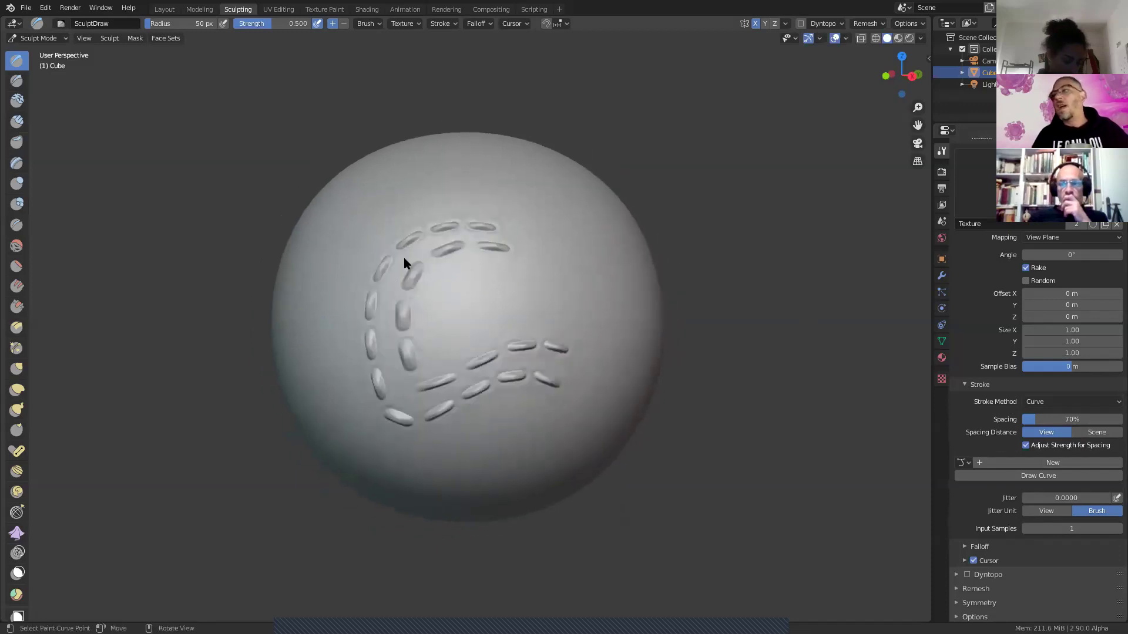
{"action": "middle_click_drag", "start_coordinate": [427, 320], "coordinate": [398, 308]}
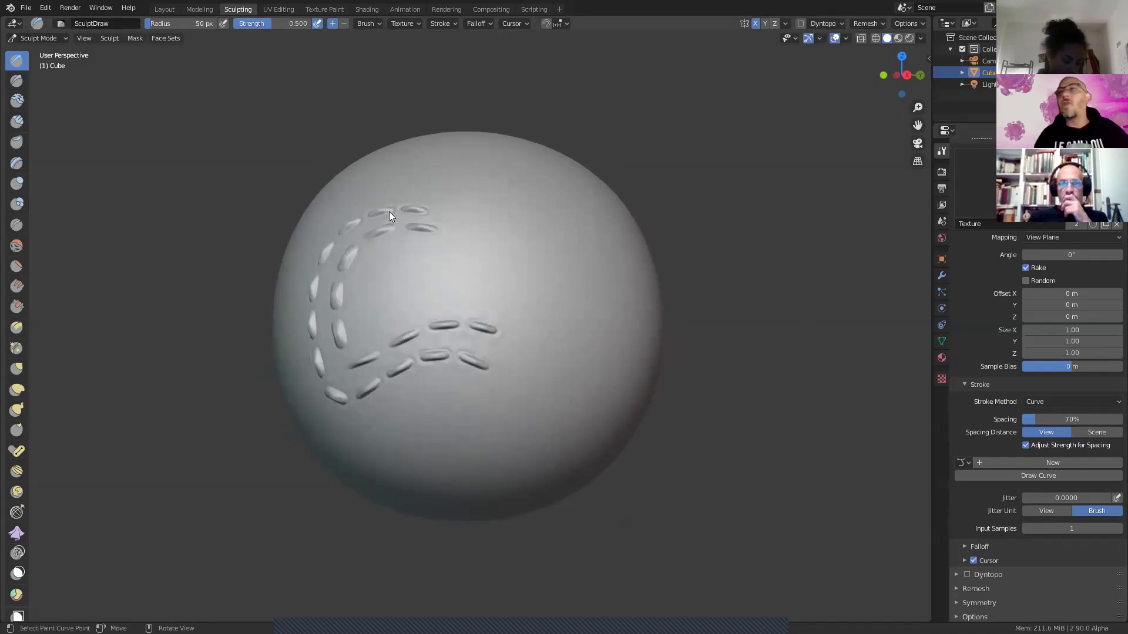
{"action": "left_click", "coordinate": [942, 259]}
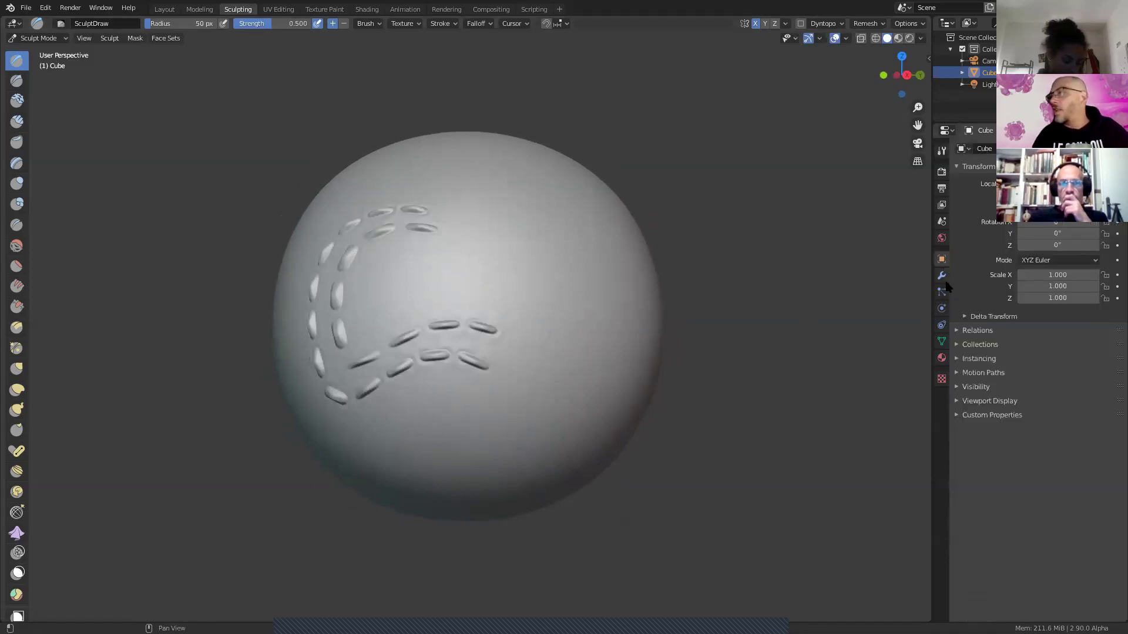
{"action": "left_click", "coordinate": [942, 276]}
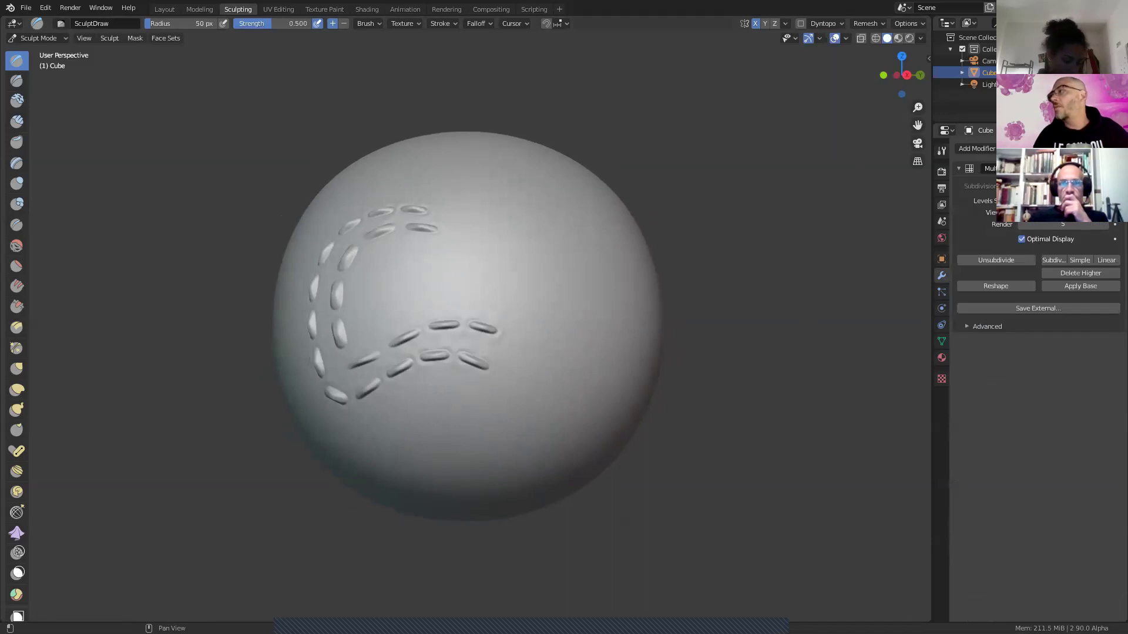
{"action": "left_click", "coordinate": [1105, 169]}
{"action": "left_click", "coordinate": [977, 148]}
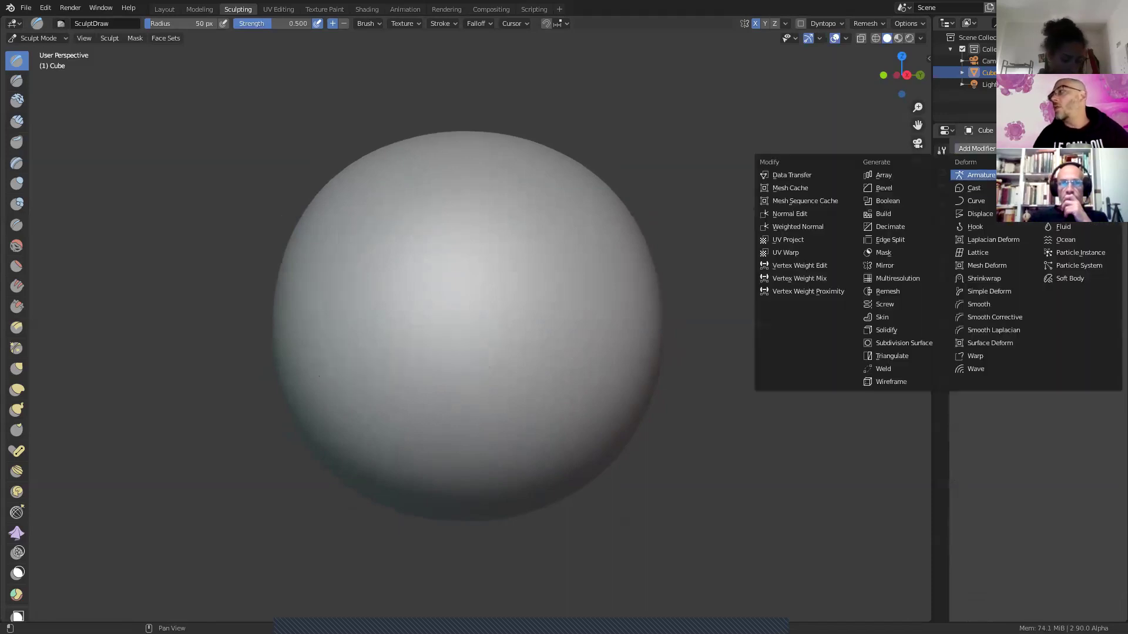
{"action": "left_click", "coordinate": [898, 278]}
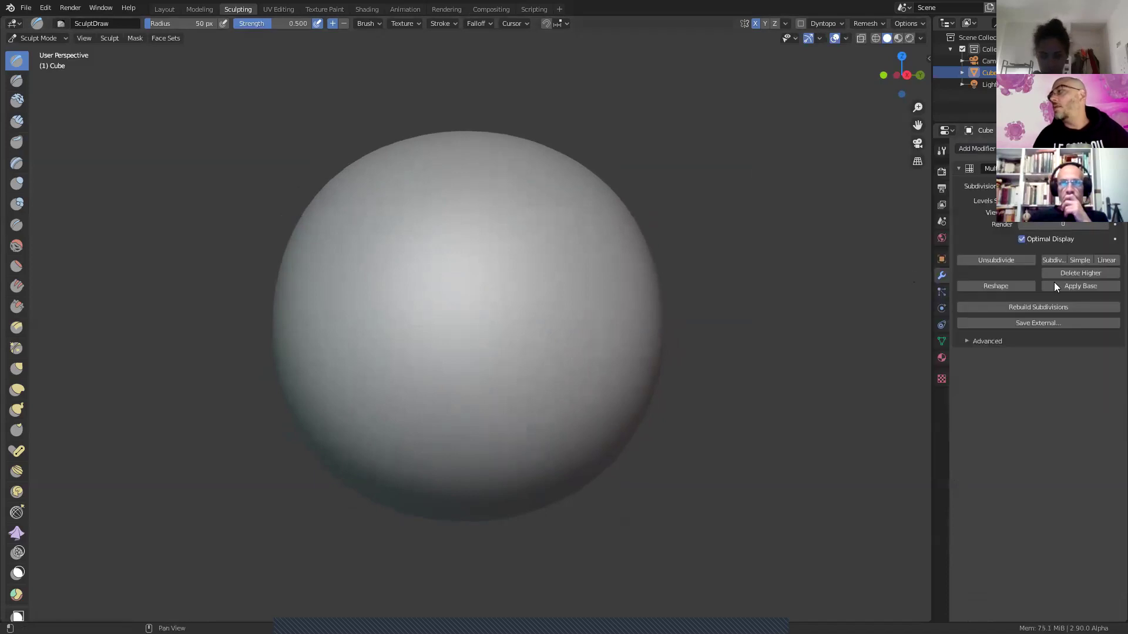
{"action": "left_click", "coordinate": [1056, 260]}
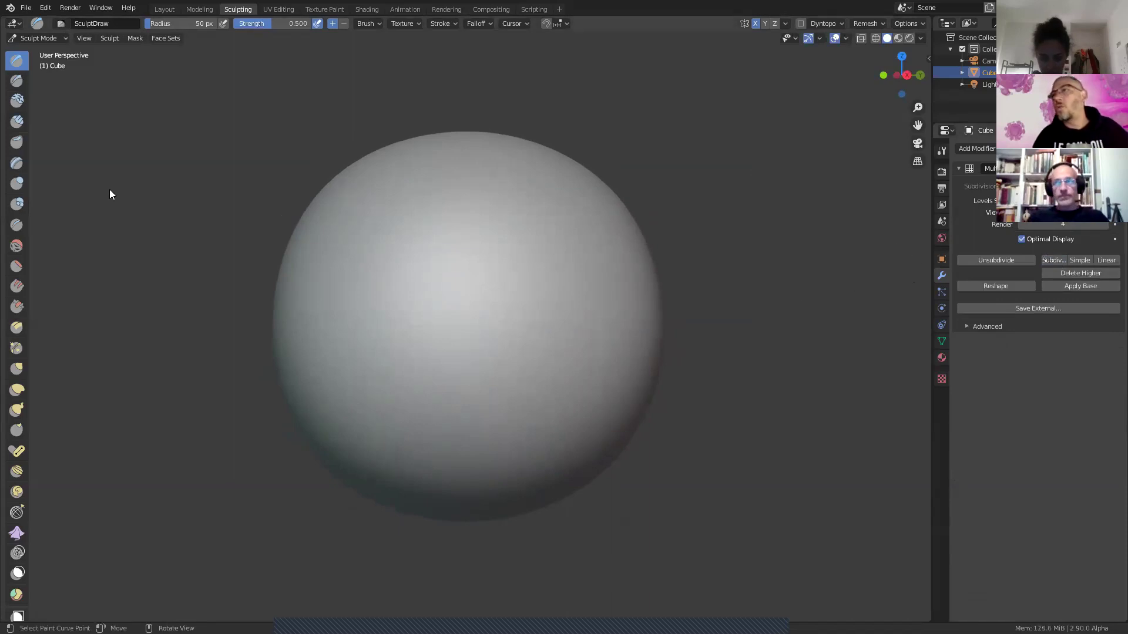
Step: Try a textured stroke across the sphere with the Space stroke method, and undo both the stroke and the method change
{"action": "mouse_move", "coordinate": [581, 338]}
{"action": "middle_mouse_down"}
{"action": "mouse_move", "coordinate": [585, 357]}
{"action": "mouse_move", "coordinate": [561, 394]}
{"action": "mouse_move", "coordinate": [503, 354]}
{"action": "mouse_move", "coordinate": [485, 451]}
{"action": "mouse_move", "coordinate": [410, 392]}
{"action": "mouse_move", "coordinate": [439, 403]}
{"action": "middle_mouse_up"}
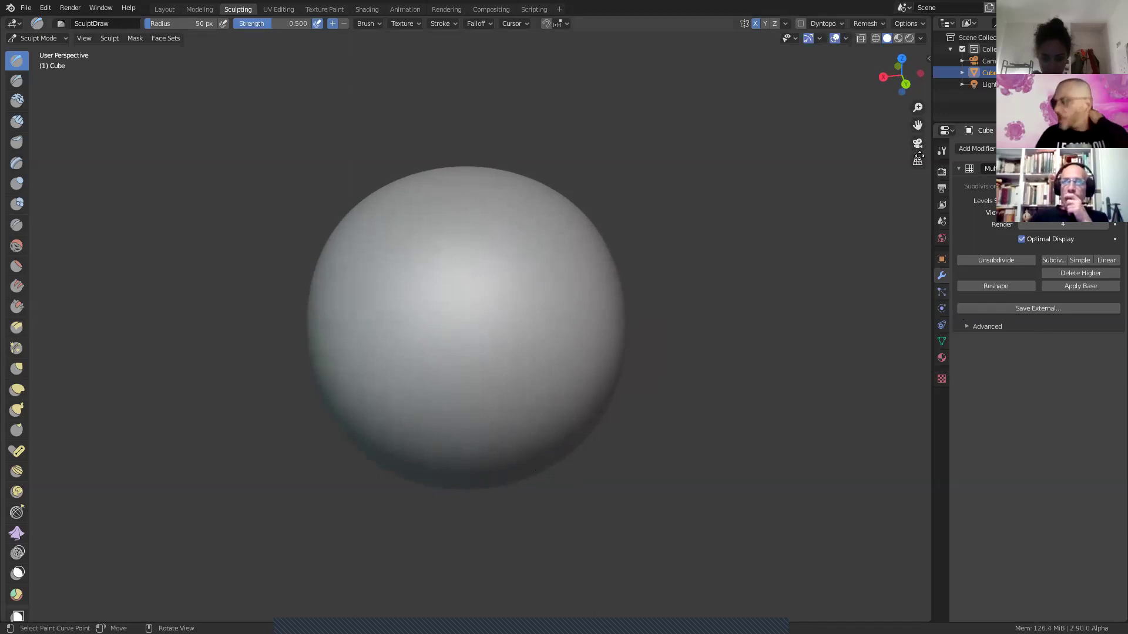
{"action": "left_click", "coordinate": [941, 151]}
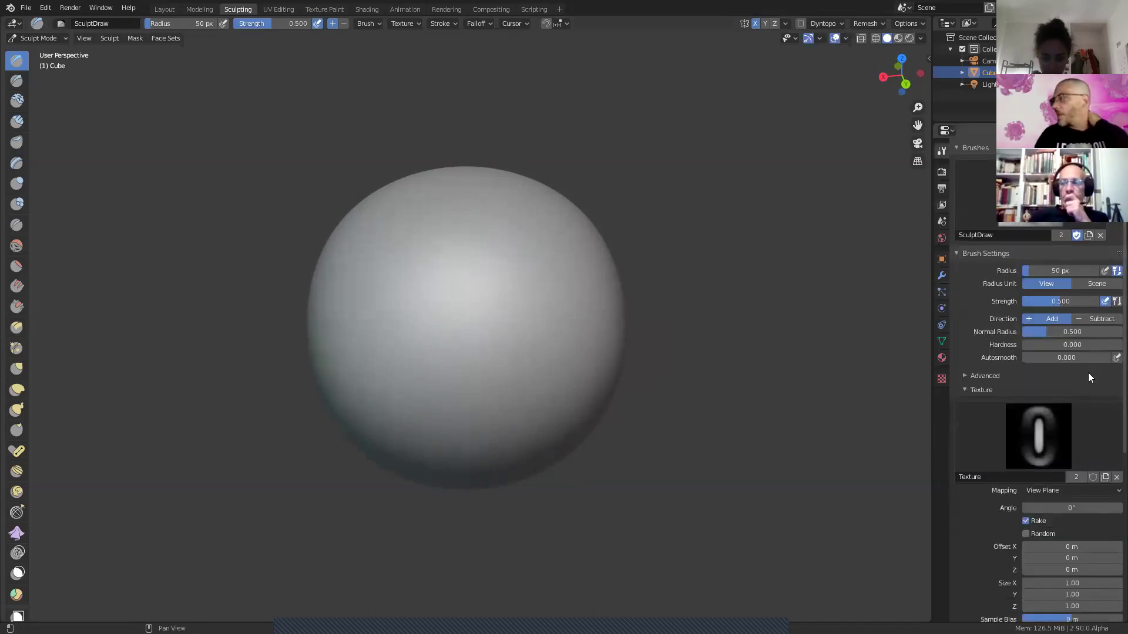
{"action": "scroll", "coordinate": [1087, 376], "scroll_direction": "down", "scroll_amount": 5}
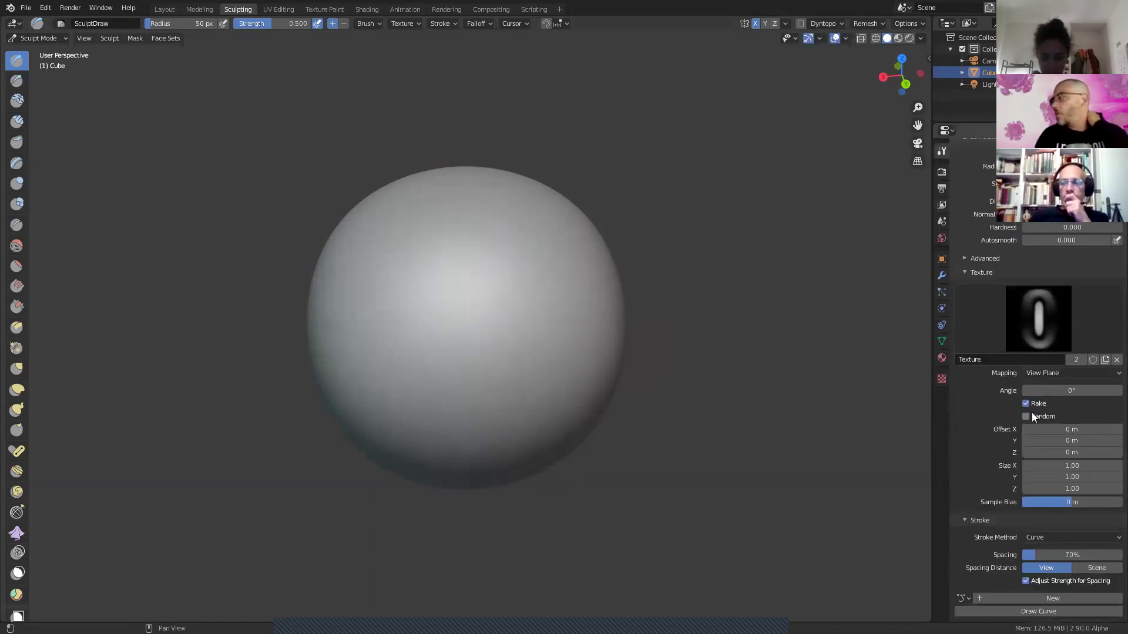
{"action": "scroll", "coordinate": [1031, 412], "scroll_direction": "down", "scroll_amount": 6}
{"action": "left_click", "coordinate": [1059, 395]}
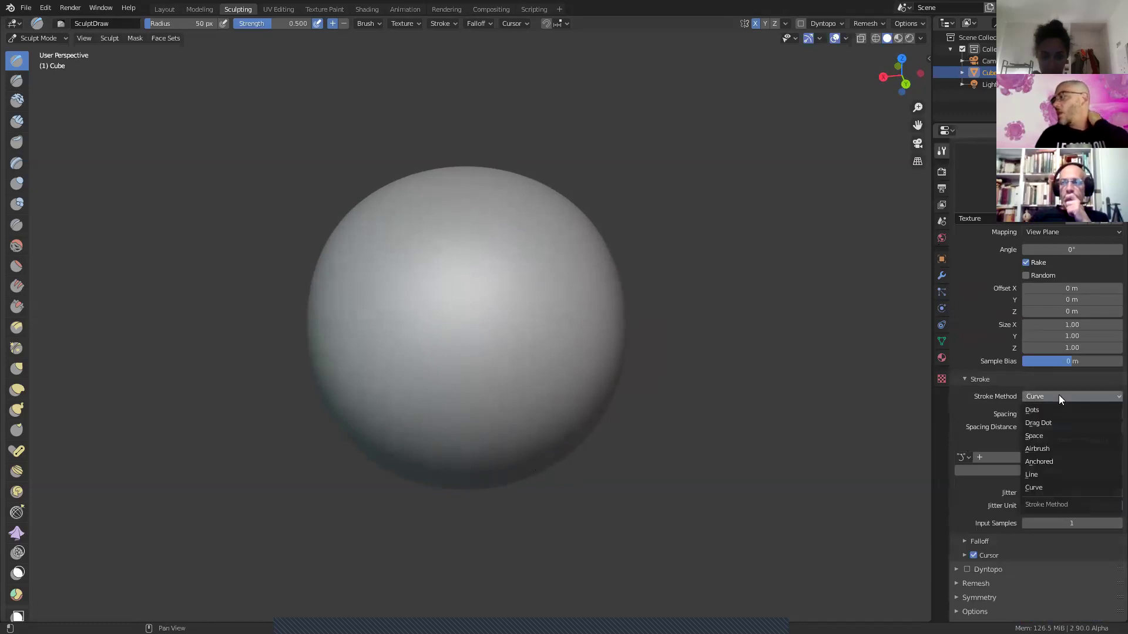
{"action": "left_click", "coordinate": [1048, 436]}
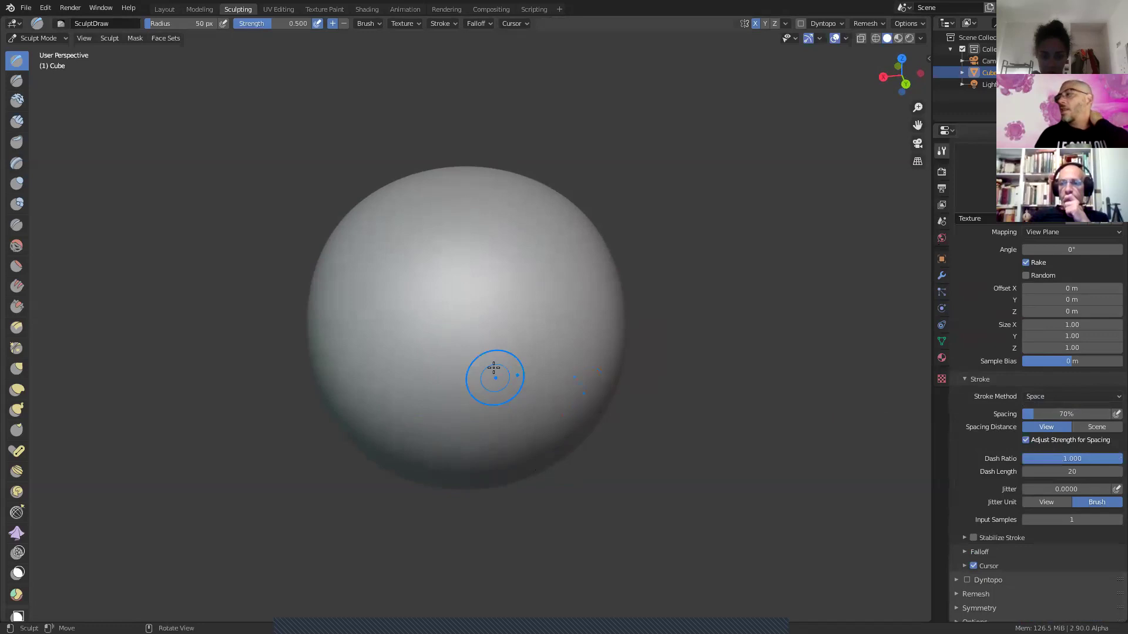
{"action": "left_click_drag", "start_coordinate": [598, 301], "coordinate": [368, 314]}
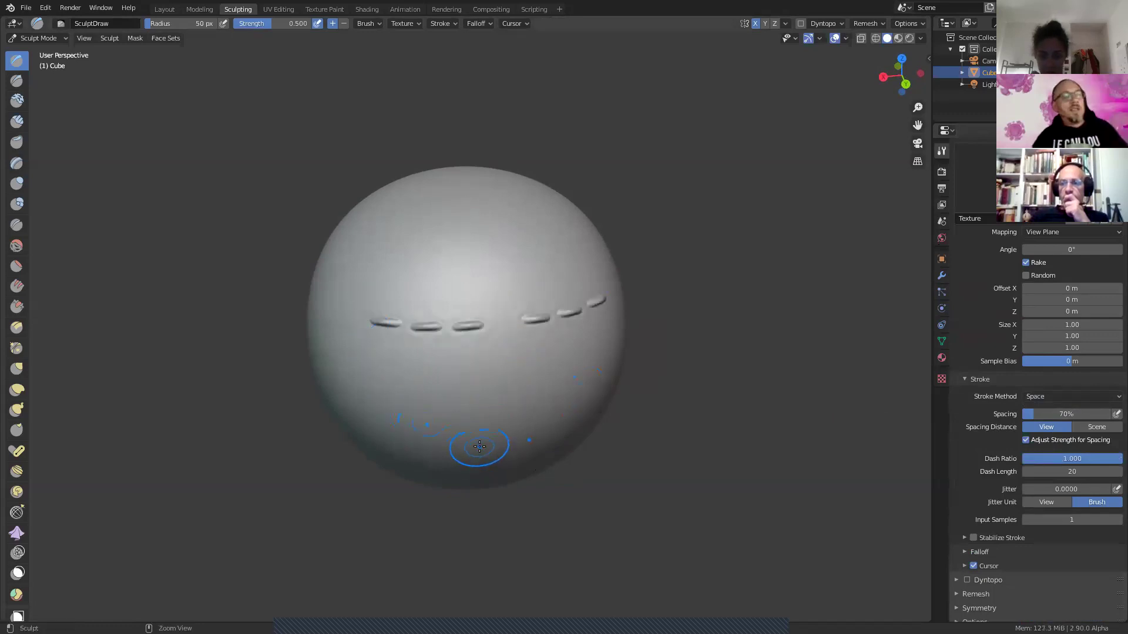
{"action": "key", "text": "ctrl+z"}
{"action": "key", "text": "ctrl+z"}
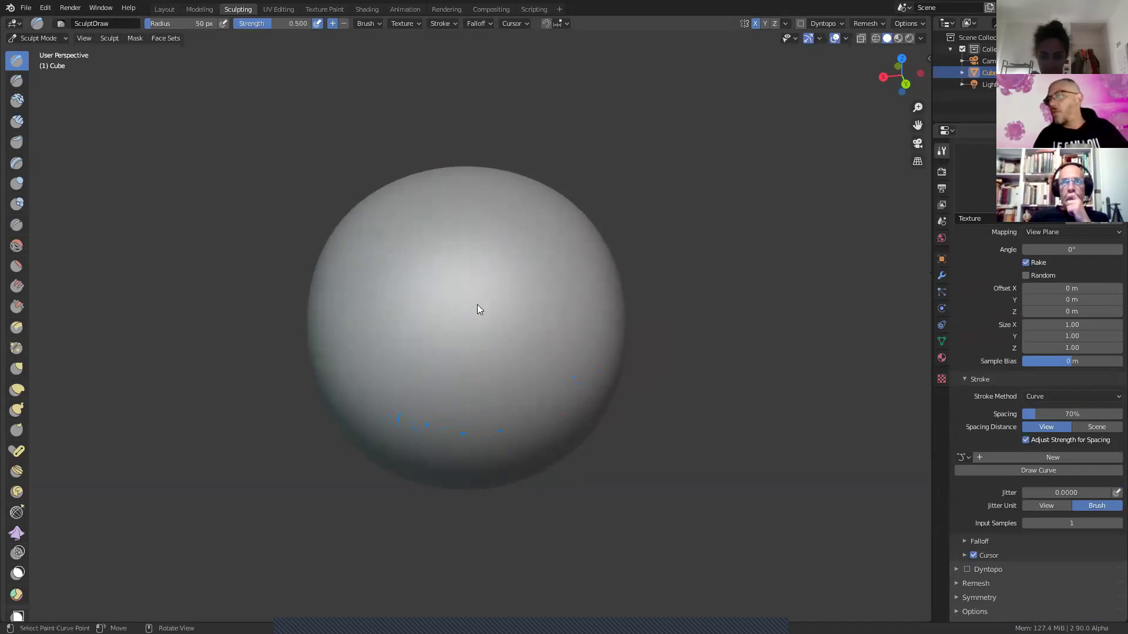
Step: Set the sculpt brush's stroke method to Space
{"action": "left_click", "coordinate": [941, 275]}
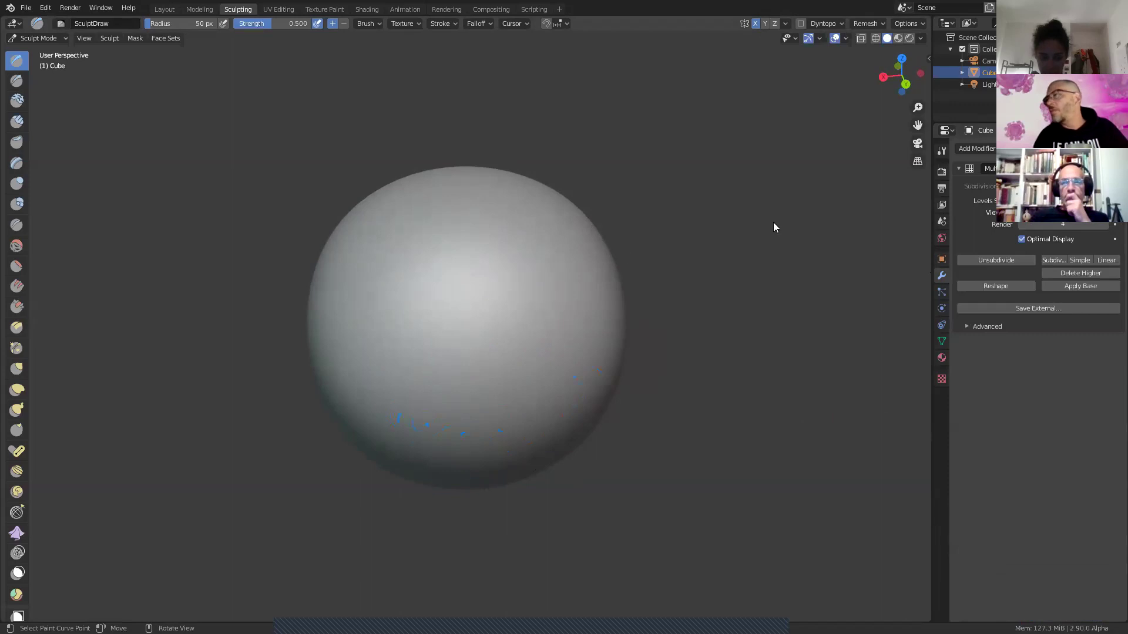
{"action": "left_click", "coordinate": [943, 151]}
{"action": "scroll", "coordinate": [1029, 443], "scroll_direction": "down", "scroll_amount": 6}
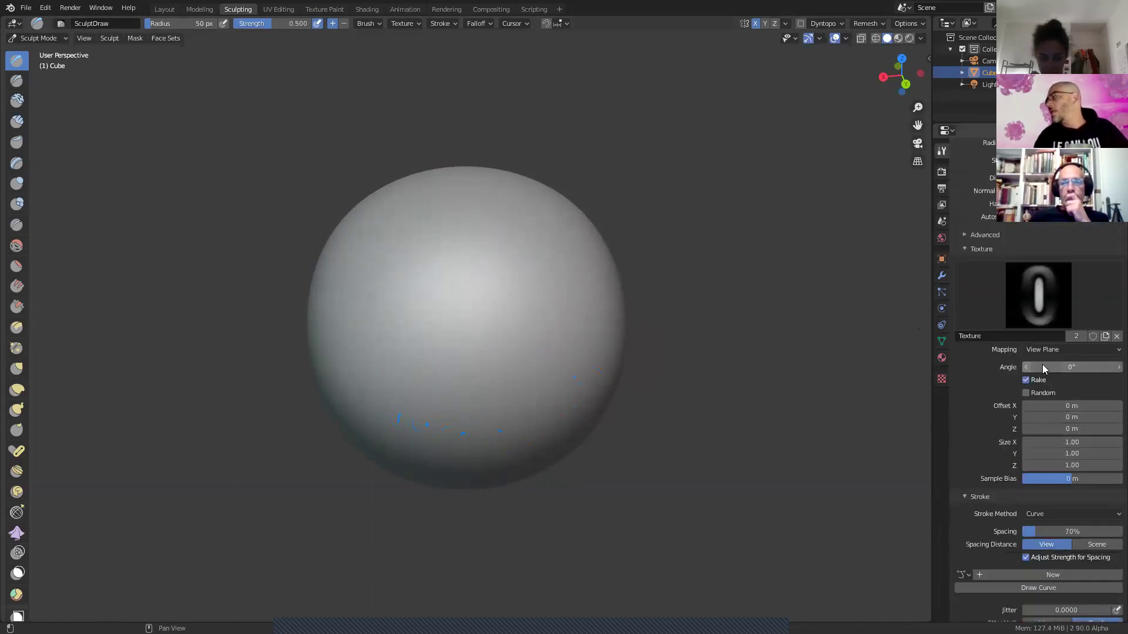
{"action": "scroll", "coordinate": [1023, 516], "scroll_direction": "down", "scroll_amount": 5}
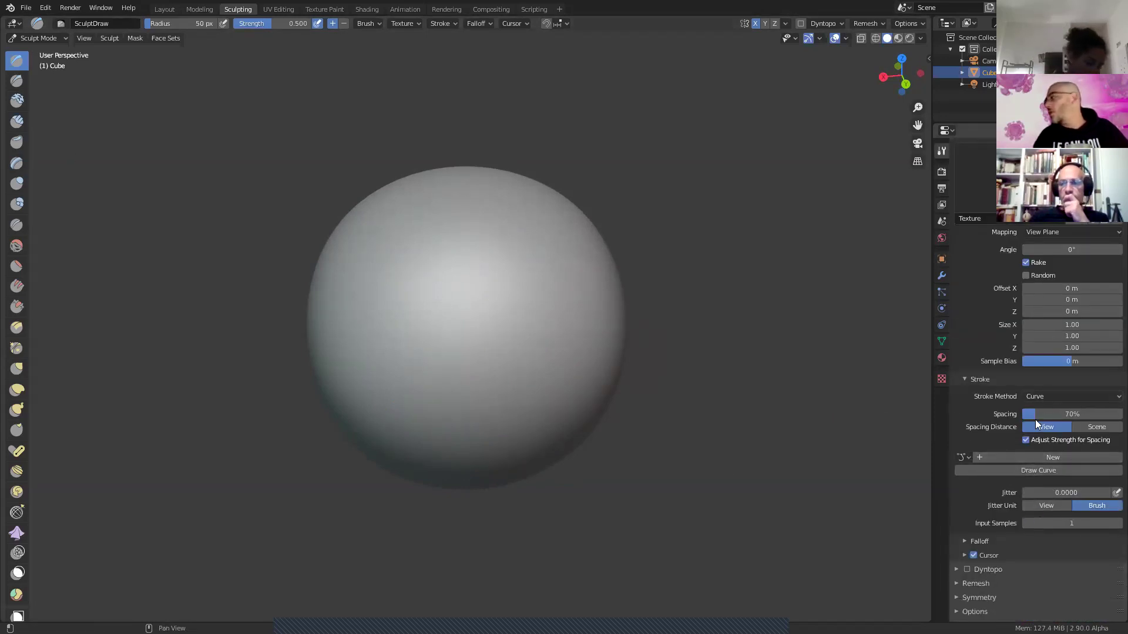
{"action": "left_click", "coordinate": [1049, 394]}
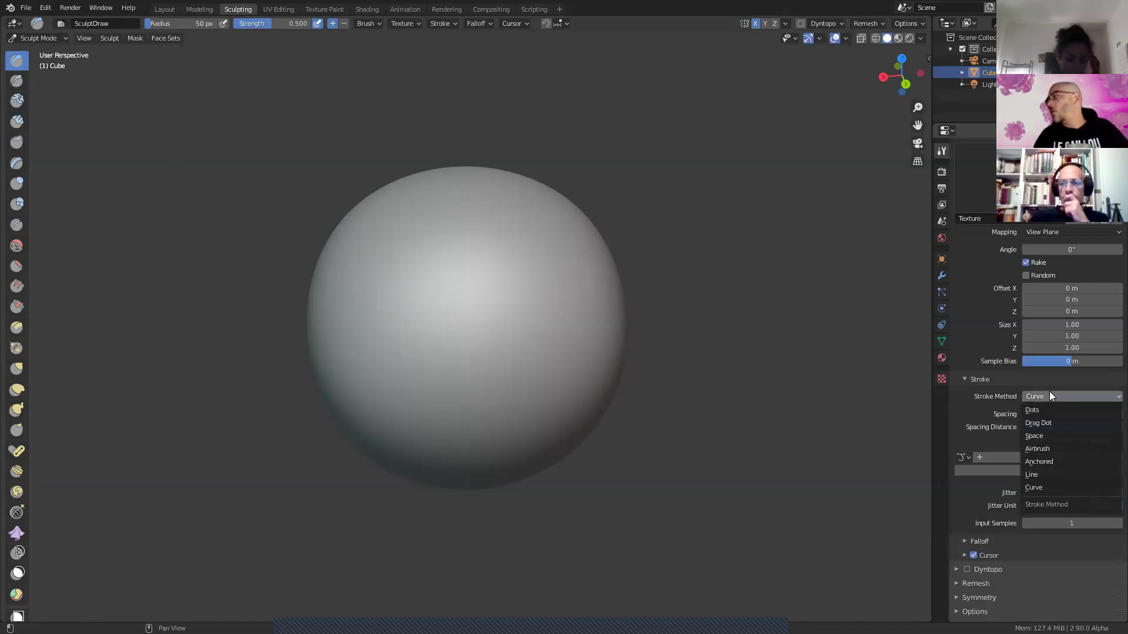
{"action": "left_click", "coordinate": [1050, 437]}
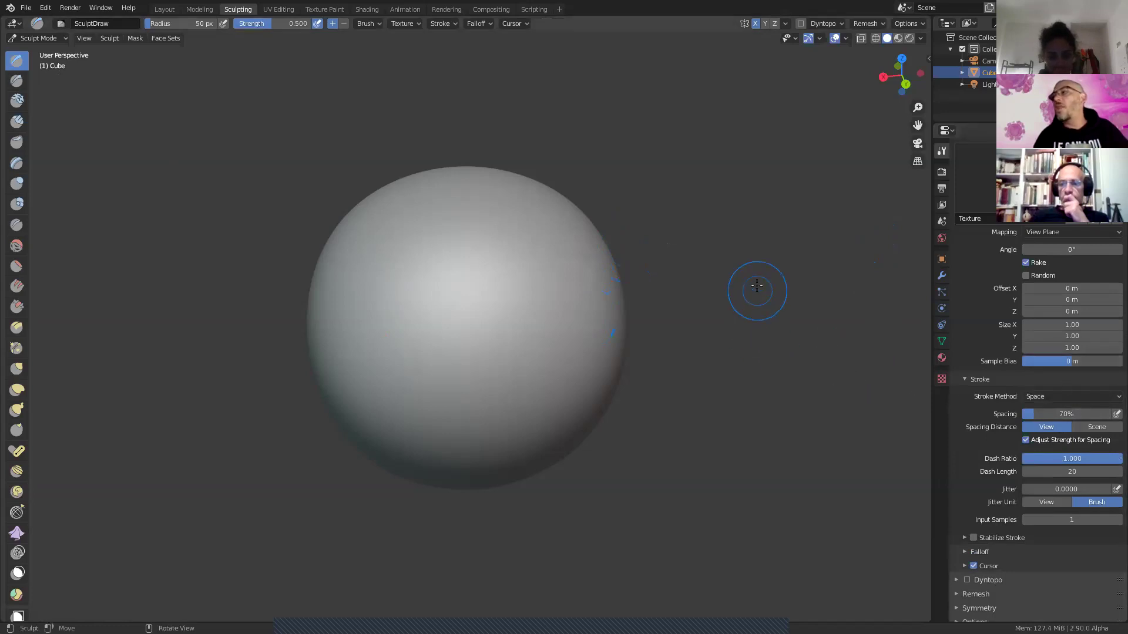
Step: Try freehand stitch strokes across the middle of the sphere, undoing each attempt before sculpting the next row
{"action": "mouse_move", "coordinate": [386, 324]}
{"action": "left_mouse_down"}
{"action": "mouse_move", "coordinate": [475, 323]}
{"action": "mouse_move", "coordinate": [525, 297]}
{"action": "left_mouse_up"}
{"action": "key", "text": "ctrl+z"}
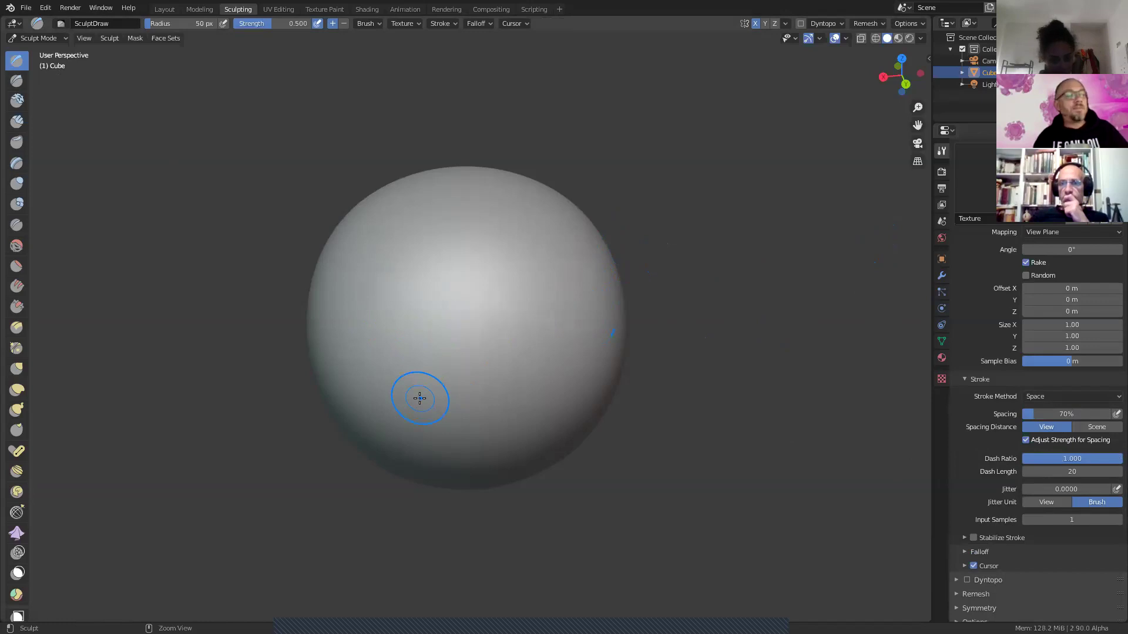
{"action": "mouse_move", "coordinate": [461, 322]}
{"action": "left_mouse_down"}
{"action": "mouse_move", "coordinate": [357, 281]}
{"action": "mouse_move", "coordinate": [361, 291]}
{"action": "left_mouse_up"}
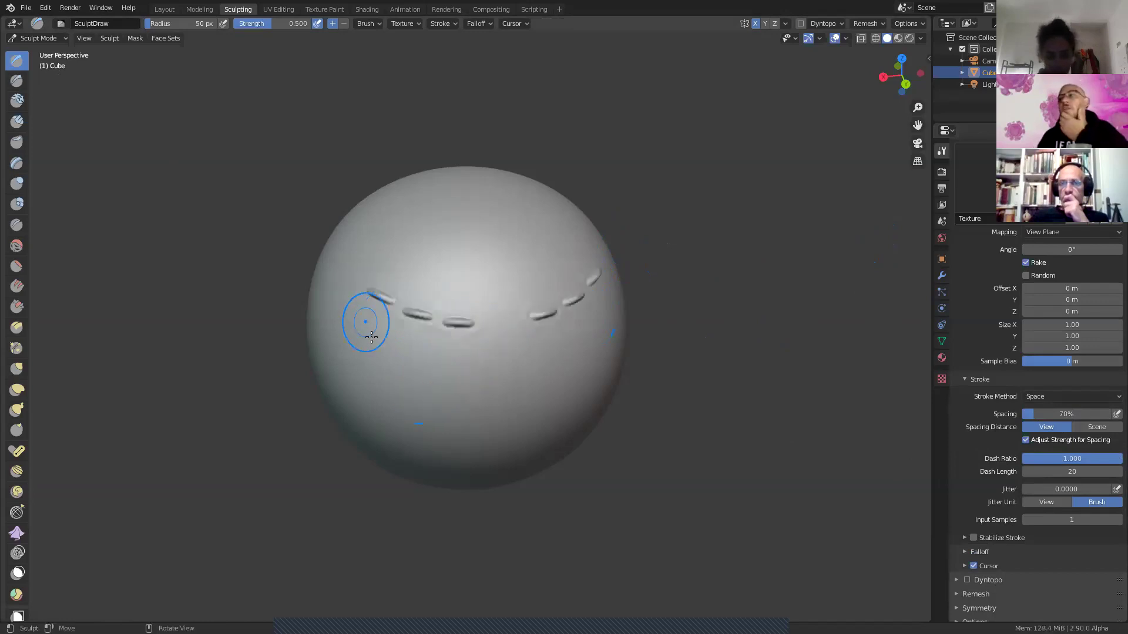
{"action": "key", "text": "ctrl+z"}
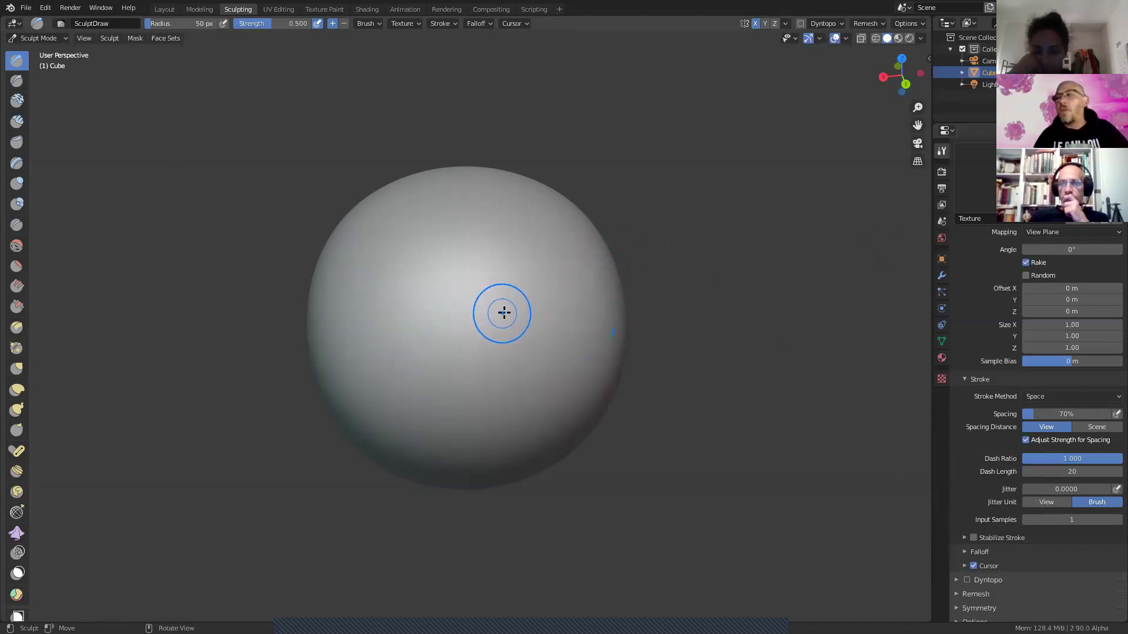
{"action": "left_click_drag", "start_coordinate": [504, 313], "coordinate": [346, 327]}
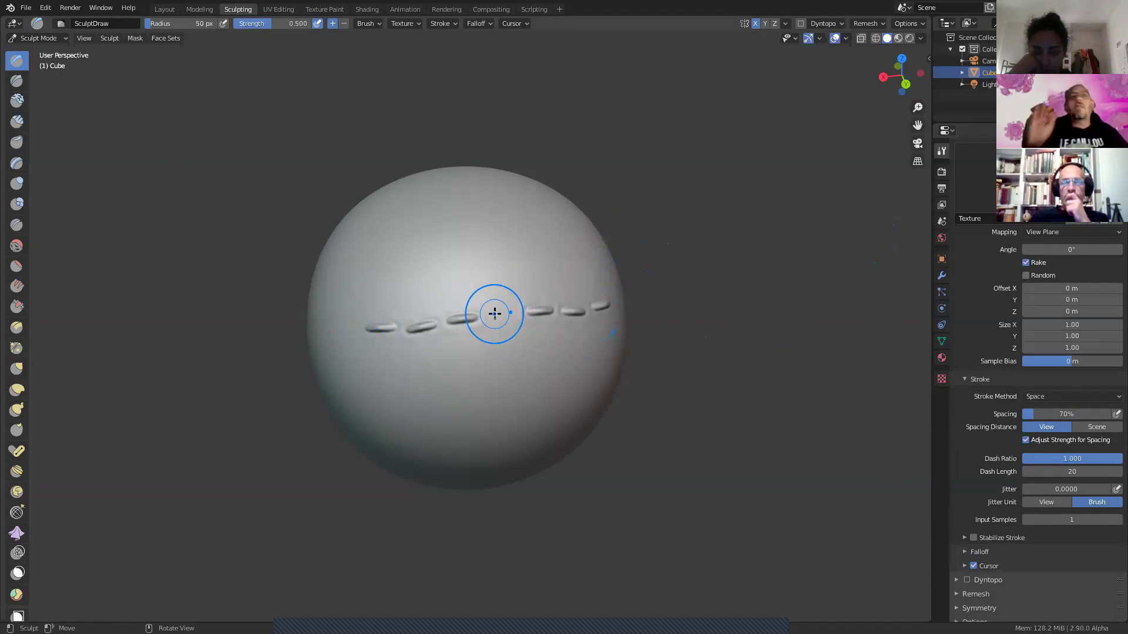
Step: Set the brush's radius unit to Scene and sculpt smaller stitches across the gap in the middle of the row
{"action": "scroll", "coordinate": [494, 313], "scroll_direction": "up", "scroll_amount": 2}
{"action": "middle_click_drag", "start_coordinate": [530, 366], "coordinate": [502, 367]}
{"action": "scroll", "coordinate": [504, 367], "scroll_direction": "up", "scroll_amount": 1}
{"action": "scroll", "coordinate": [1086, 318], "scroll_direction": "up", "scroll_amount": 8}
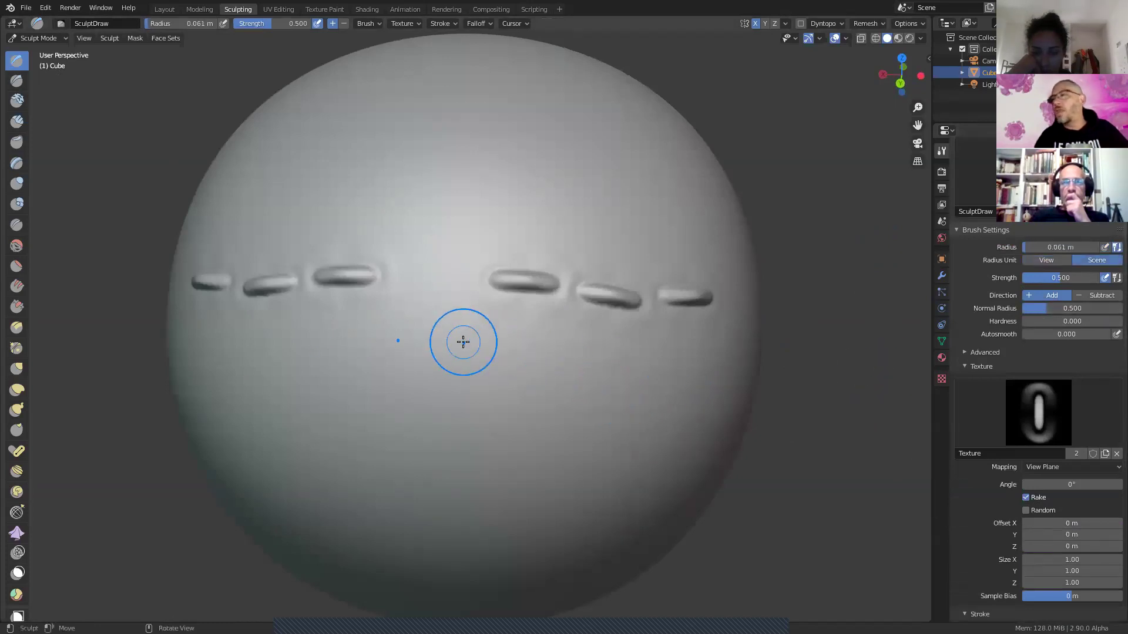
{"action": "left_click_drag", "start_coordinate": [376, 277], "coordinate": [477, 279]}
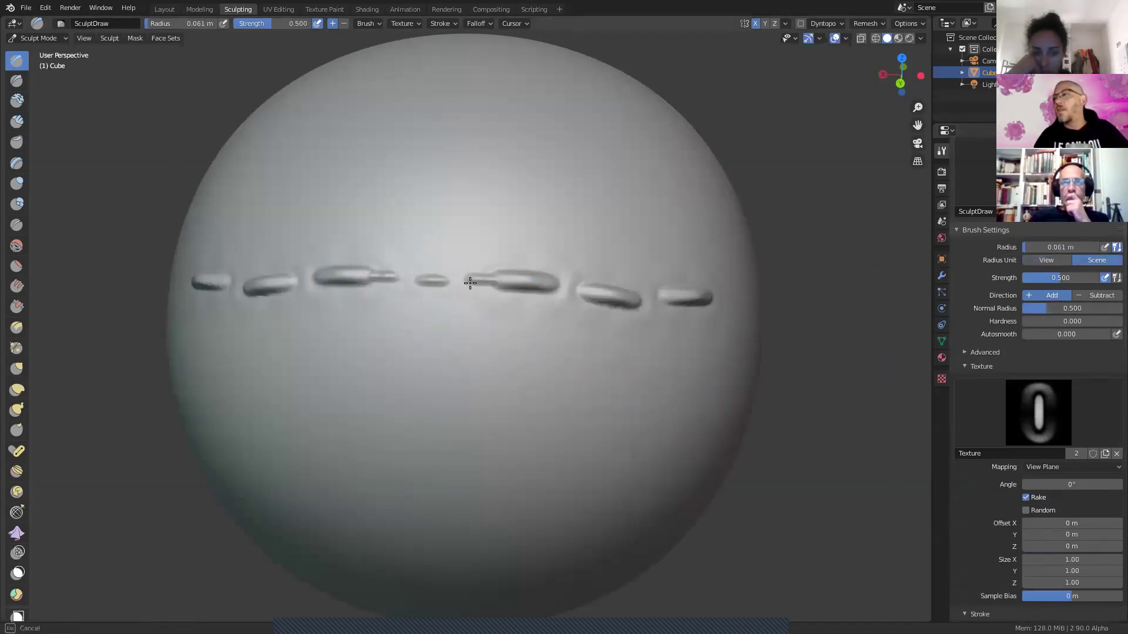
Step: Undo the test stitches and the gap-filling stroke on the sphere
{"action": "key", "text": "ctrl+z"}
{"action": "key", "text": "ctrl+z"}
{"action": "key", "text": "ctrl+z"}
{"action": "key", "text": "ctrl+z"}
{"action": "key", "text": "ctrl+z"}
{"action": "key", "text": "ctrl+z"}
{"action": "key", "text": "ctrl+z"}
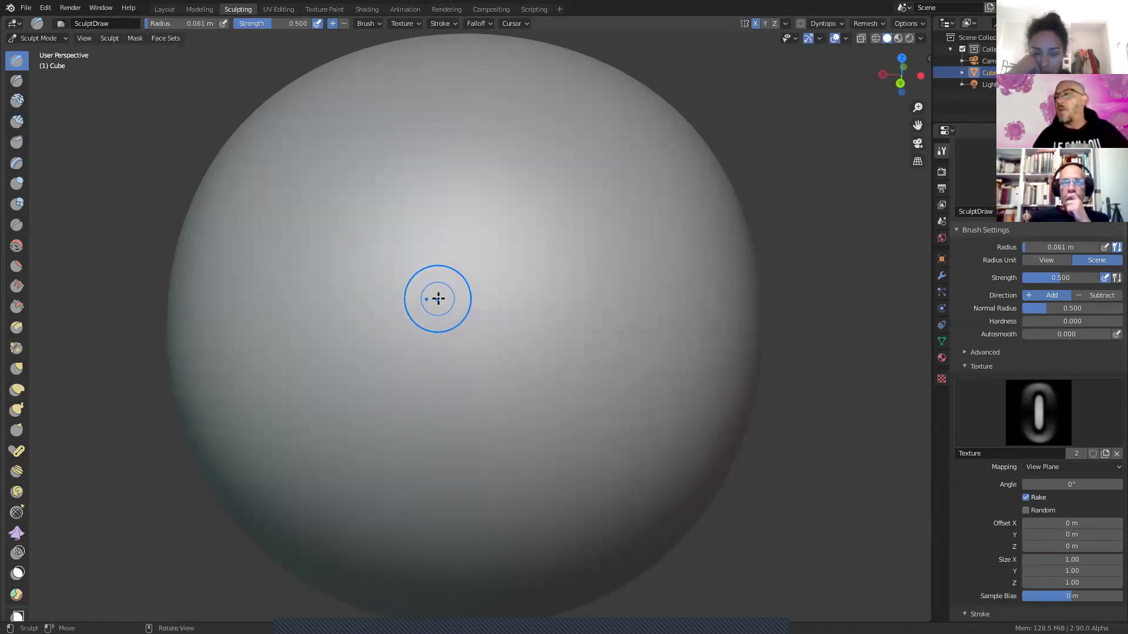
Step: Sculpt a mirrored horizontal row of stitches across the sphere, fill its central gap, and extend it downward into a stitched rectangle
{"action": "left_click_drag", "start_coordinate": [384, 296], "coordinate": [194, 296]}
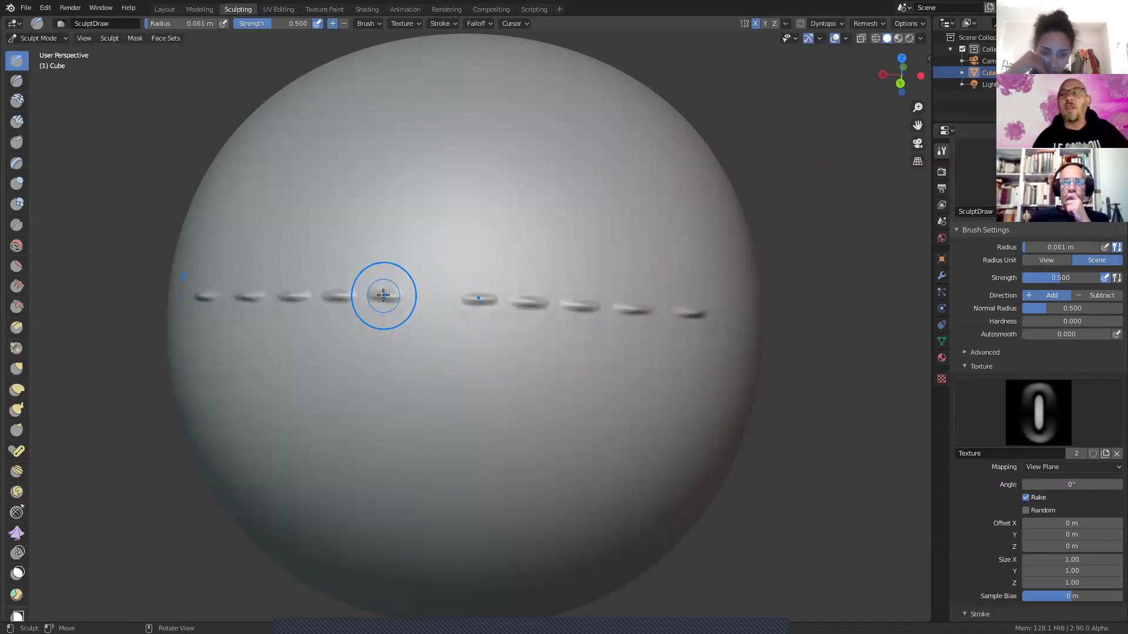
{"action": "left_click_drag", "start_coordinate": [383, 295], "coordinate": [431, 296]}
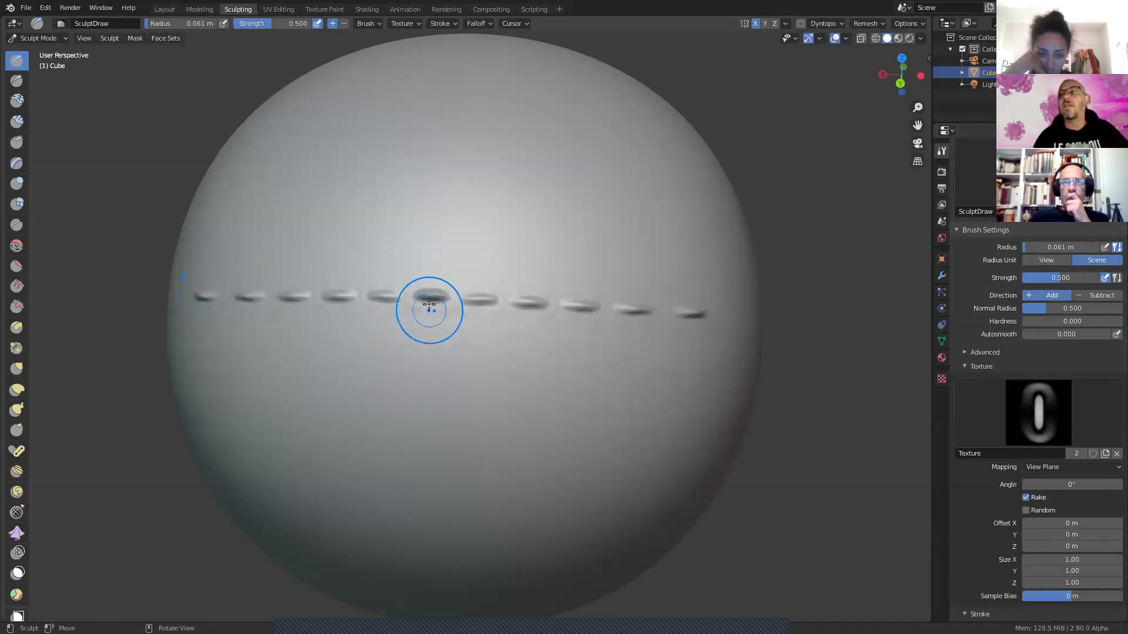
{"action": "scroll", "coordinate": [430, 310], "scroll_direction": "down", "scroll_amount": 2}
{"action": "mouse_move", "coordinate": [429, 315]}
{"action": "middle_mouse_down"}
{"action": "mouse_move", "coordinate": [440, 330]}
{"action": "mouse_move", "coordinate": [429, 311]}
{"action": "middle_mouse_up"}
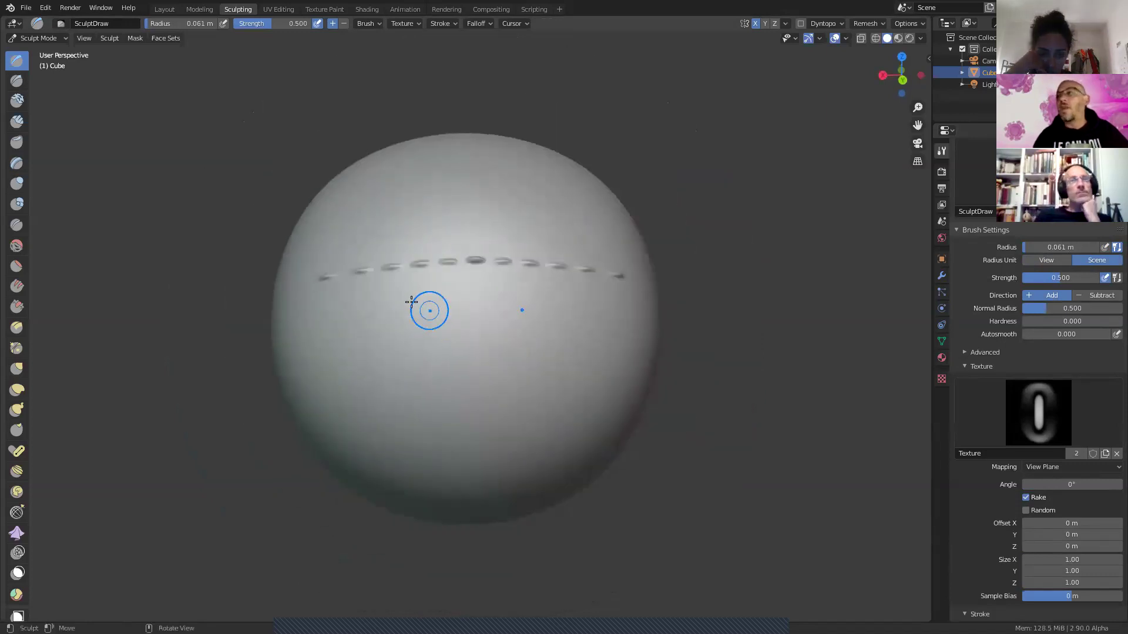
{"action": "mouse_move", "coordinate": [317, 277]}
{"action": "left_mouse_down"}
{"action": "mouse_move", "coordinate": [318, 388]}
{"action": "mouse_move", "coordinate": [476, 383]}
{"action": "left_mouse_up"}
{"action": "mouse_move", "coordinate": [496, 311]}
{"action": "middle_mouse_down"}
{"action": "mouse_move", "coordinate": [473, 355]}
{"action": "mouse_move", "coordinate": [478, 382]}
{"action": "middle_mouse_up"}
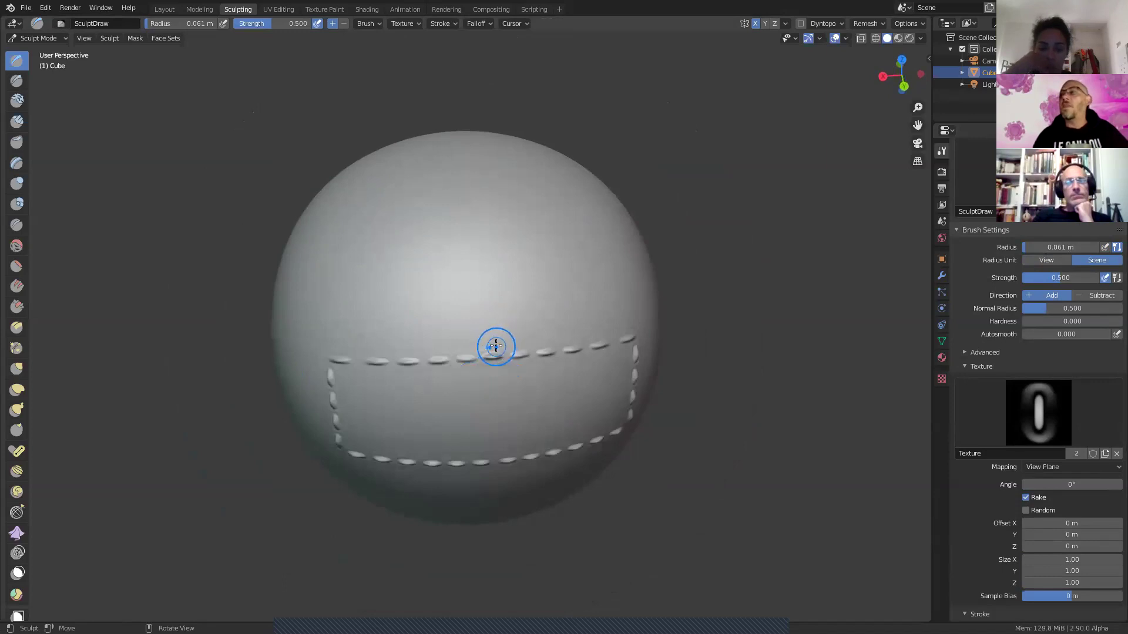
Step: Sculpt a short vertical stitch line above the rectangle and slanted stitch lines running from its top to the rectangle's upper corners
{"action": "left_click_drag", "start_coordinate": [492, 341], "coordinate": [492, 342]}
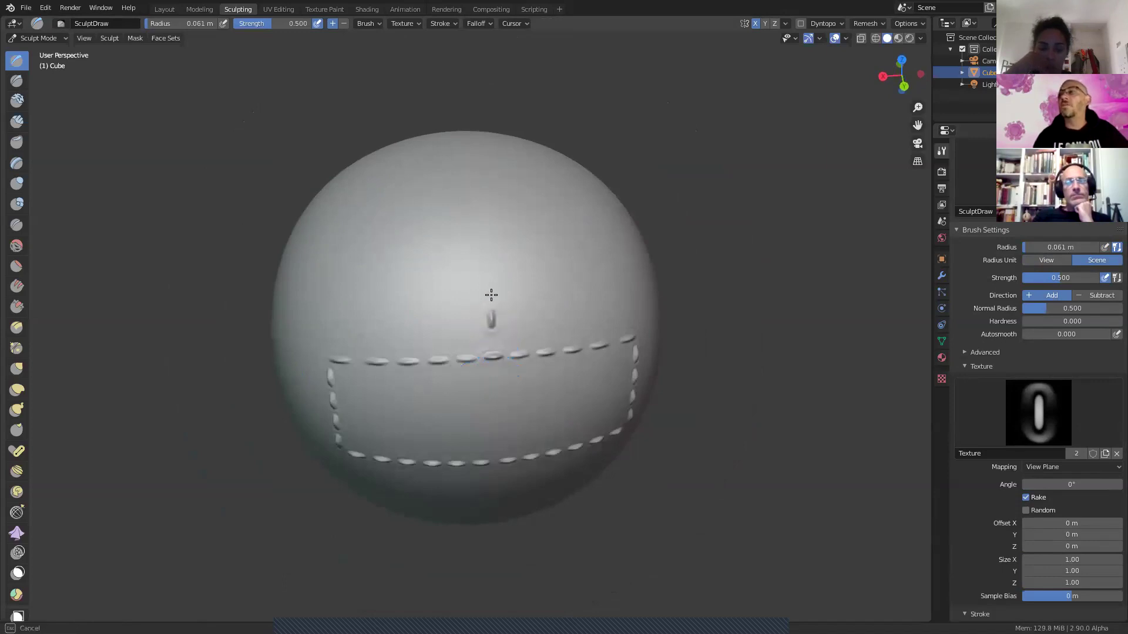
{"action": "left_click_drag", "start_coordinate": [481, 225], "coordinate": [327, 347]}
{"action": "scroll", "coordinate": [405, 372], "scroll_direction": "down", "scroll_amount": 2}
{"action": "middle_click_drag", "start_coordinate": [408, 371], "coordinate": [405, 344]}
{"action": "scroll", "coordinate": [414, 406], "scroll_direction": "up", "scroll_amount": 1}
{"action": "middle_click_drag", "start_coordinate": [535, 506], "coordinate": [554, 504]}
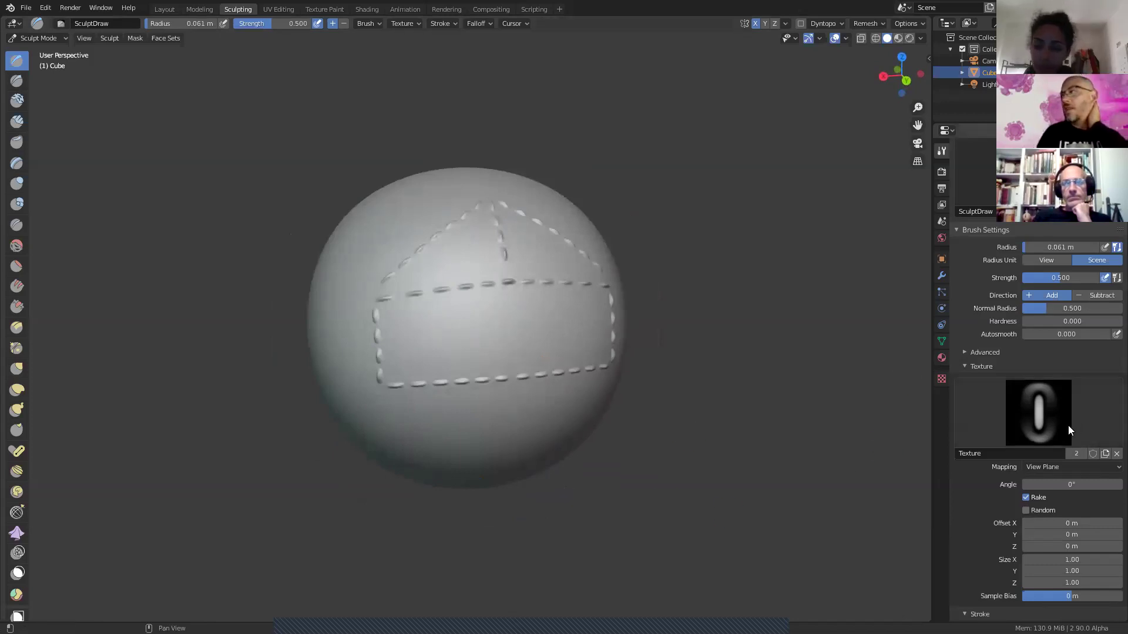
Step: Examine the textures available to the brush and the stitch texture's image settings
{"action": "scroll", "coordinate": [1063, 426], "scroll_direction": "down", "scroll_amount": 7}
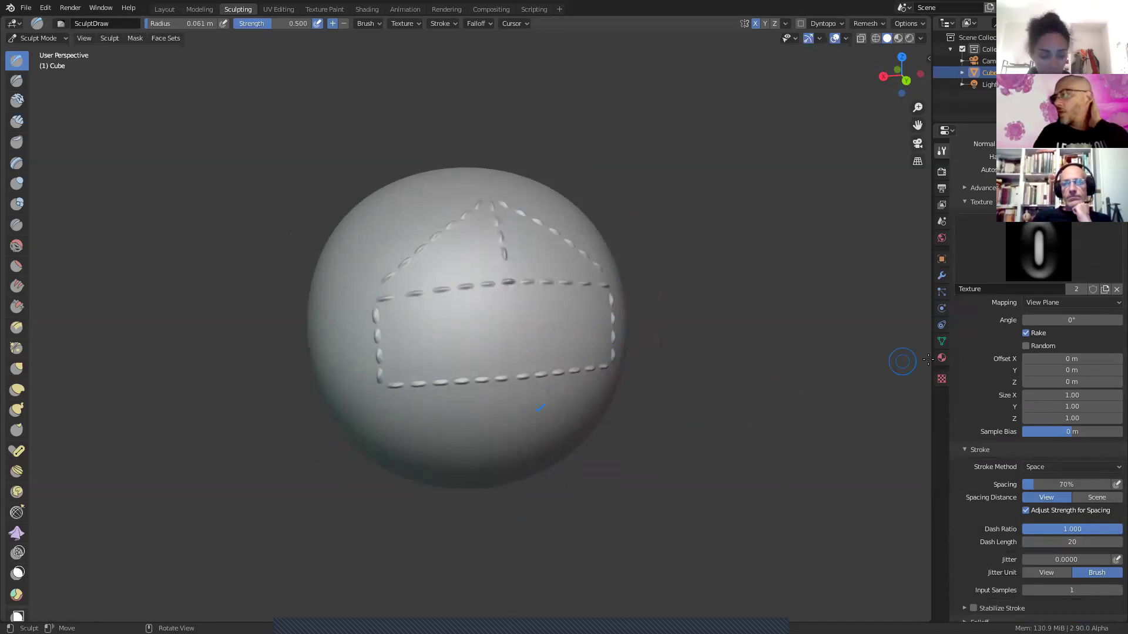
{"action": "left_click", "coordinate": [1033, 249]}
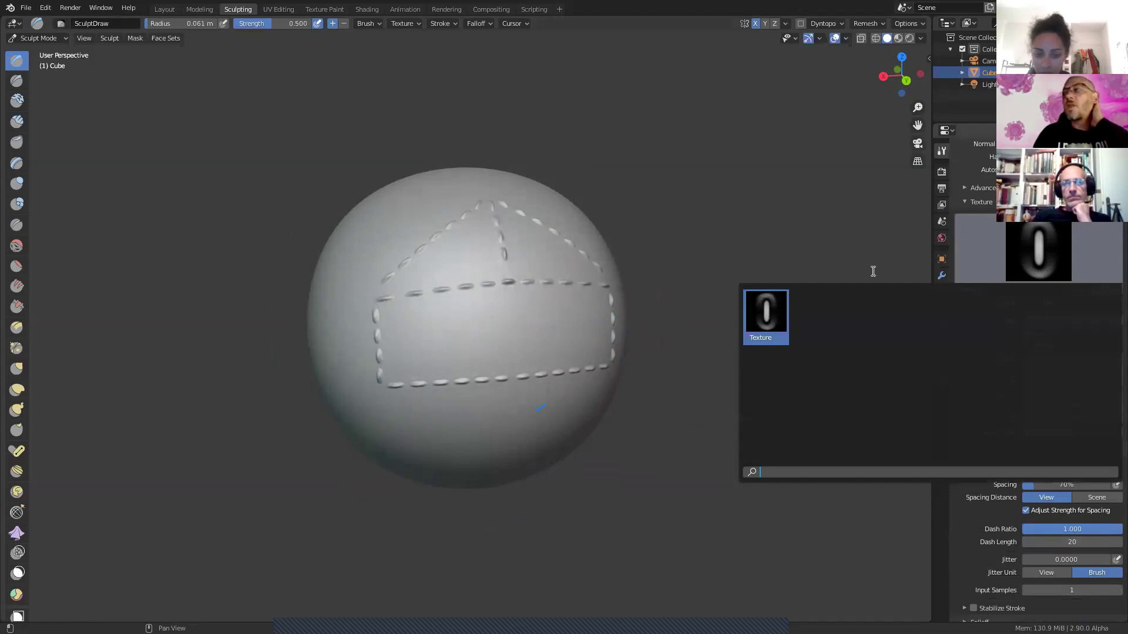
{"action": "left_click", "coordinate": [1035, 247]}
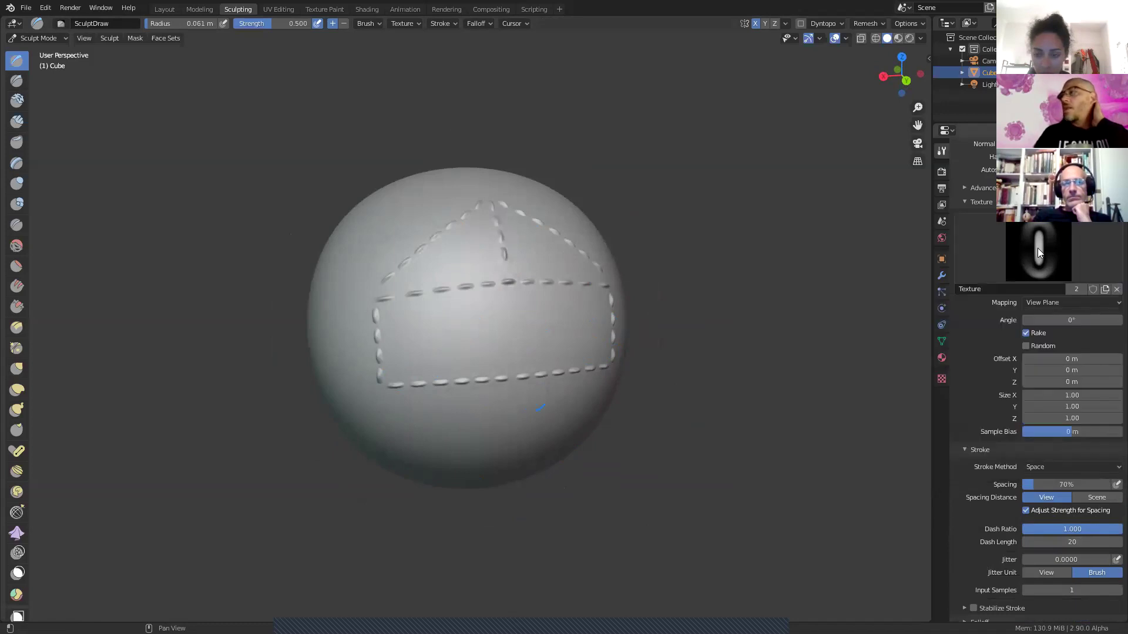
{"action": "left_click", "coordinate": [1037, 249]}
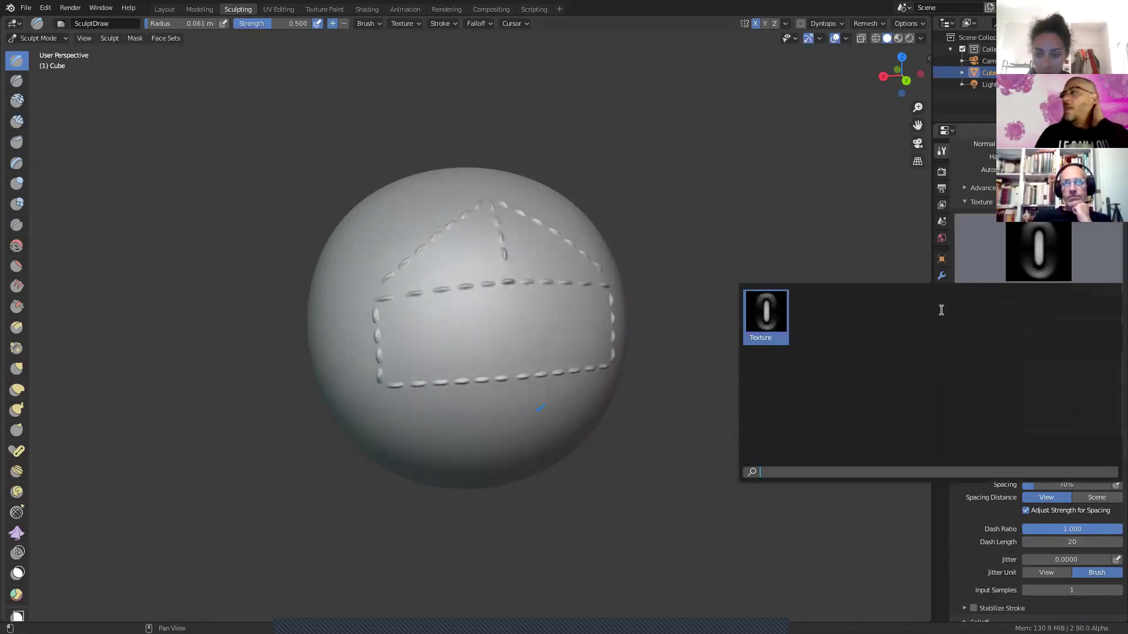
{"action": "left_click", "coordinate": [942, 379]}
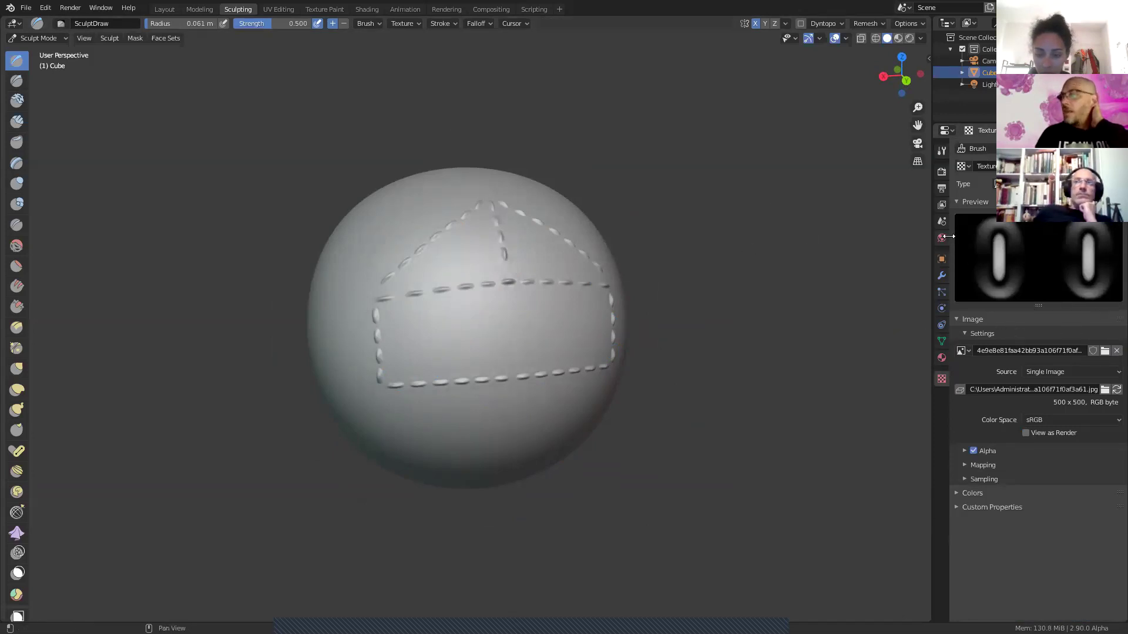
{"action": "left_click", "coordinate": [942, 151]}
{"action": "scroll", "coordinate": [999, 382], "scroll_direction": "down", "scroll_amount": 6}
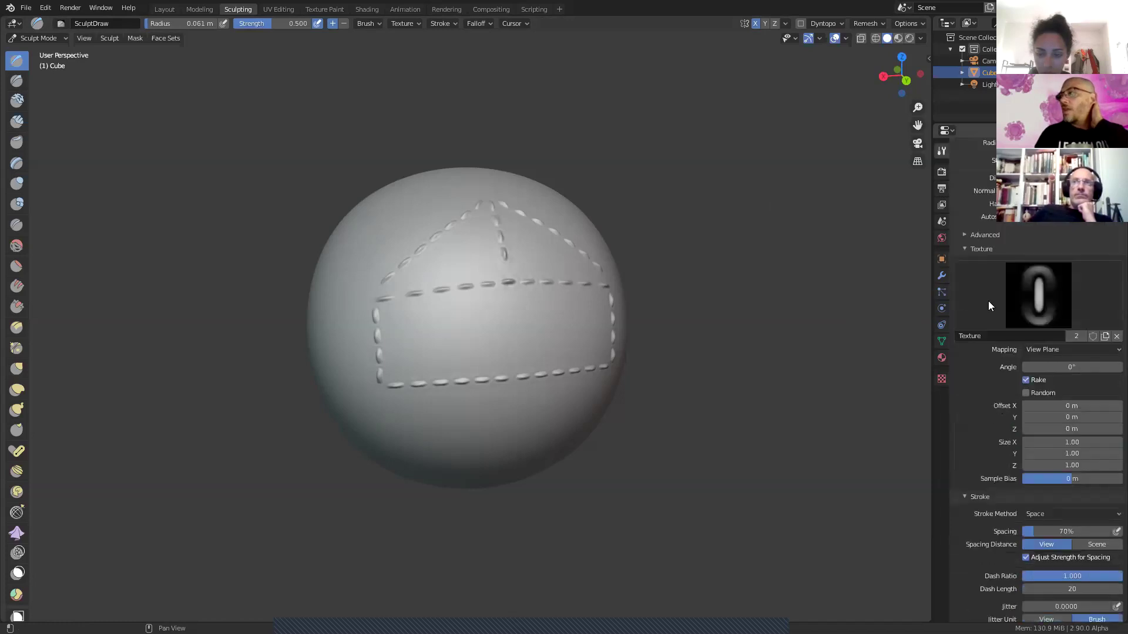
Step: Add a second brush texture, switch back to the stitch texture, and reselect the new one
{"action": "left_click", "coordinate": [1105, 336]}
{"action": "left_click", "coordinate": [1057, 312]}
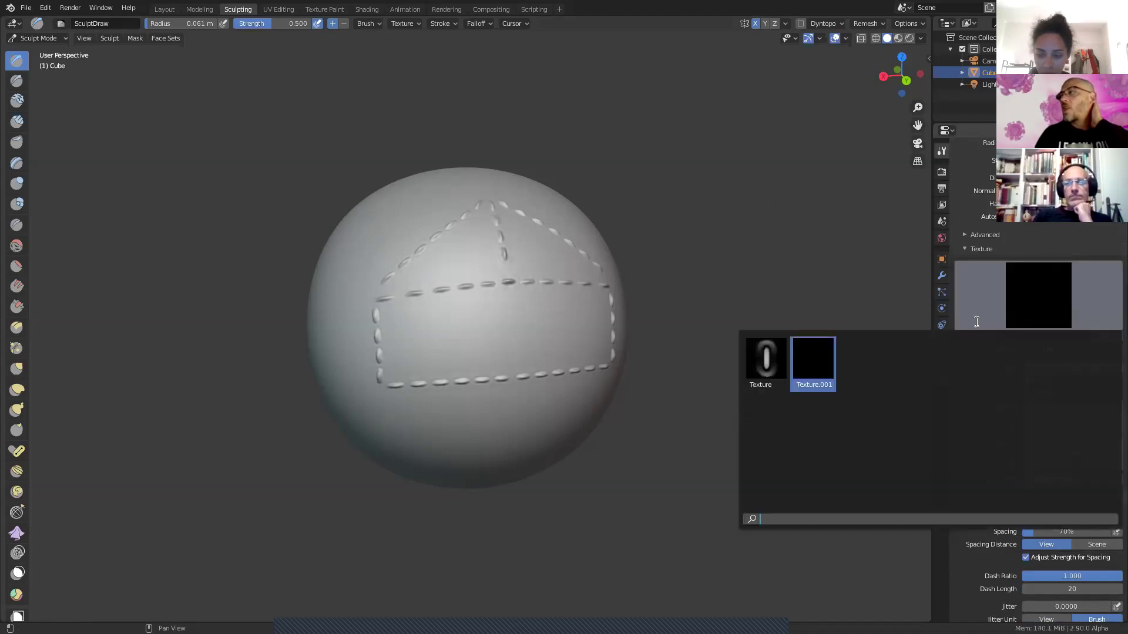
{"action": "left_click", "coordinate": [776, 364]}
{"action": "left_click", "coordinate": [1022, 312]}
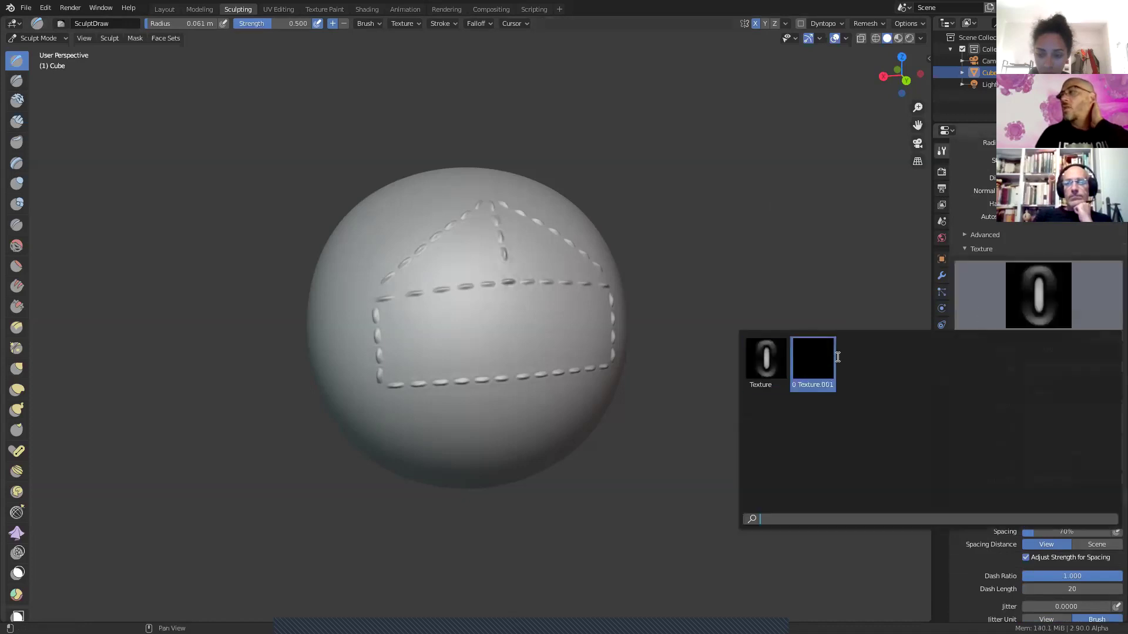
{"action": "left_click", "coordinate": [831, 359]}
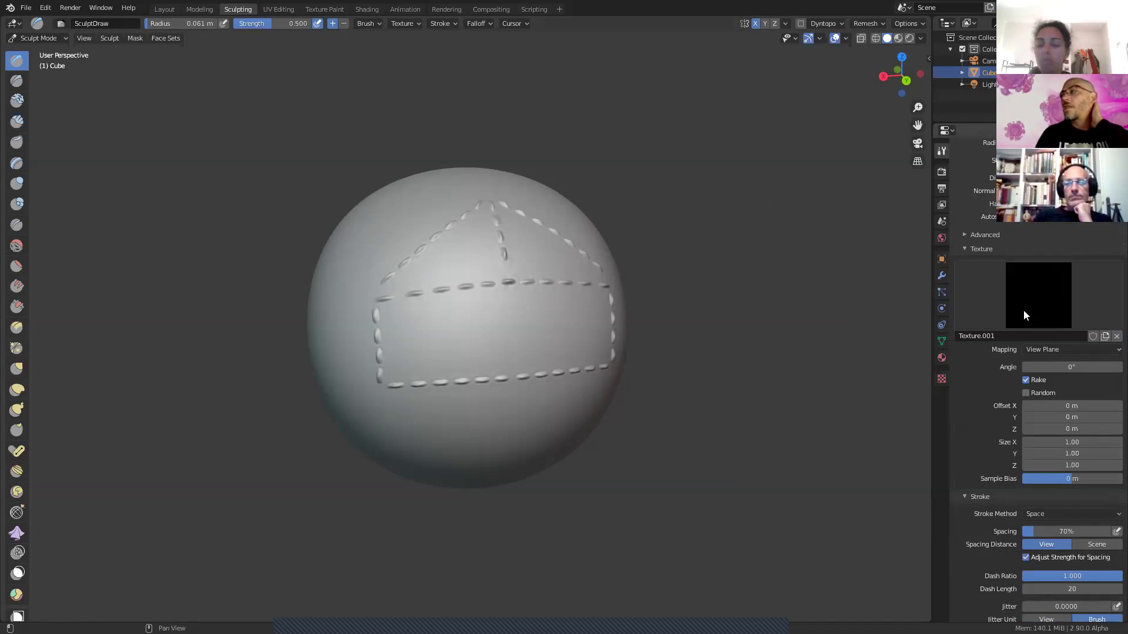
Step: Load the cross-slotted screw-head image ending in "laser-engraving.jpg" from the textures folder into the new texture
{"action": "left_click", "coordinate": [942, 379]}
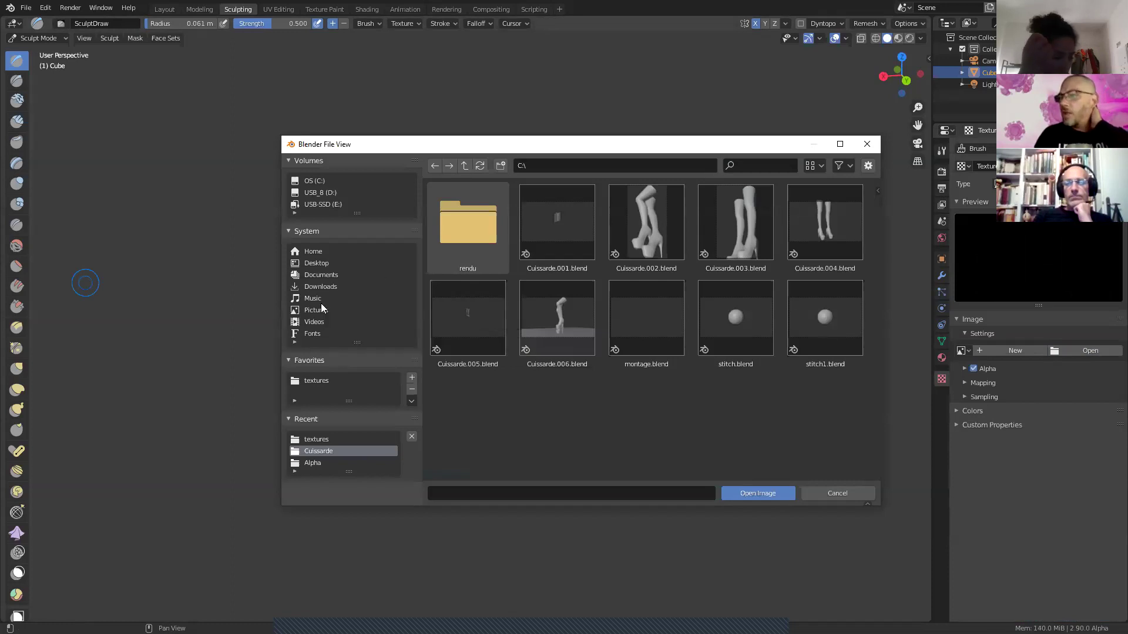
{"action": "left_click", "coordinate": [317, 380]}
{"action": "left_click", "coordinate": [713, 417]}
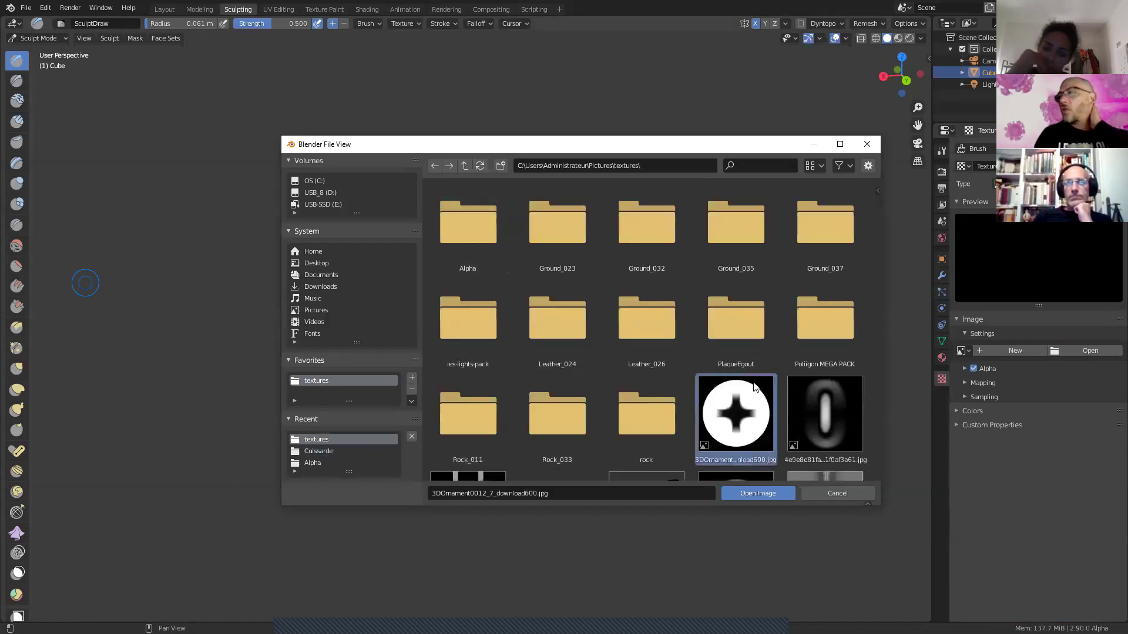
{"action": "scroll", "coordinate": [748, 378], "scroll_direction": "down", "scroll_amount": 5}
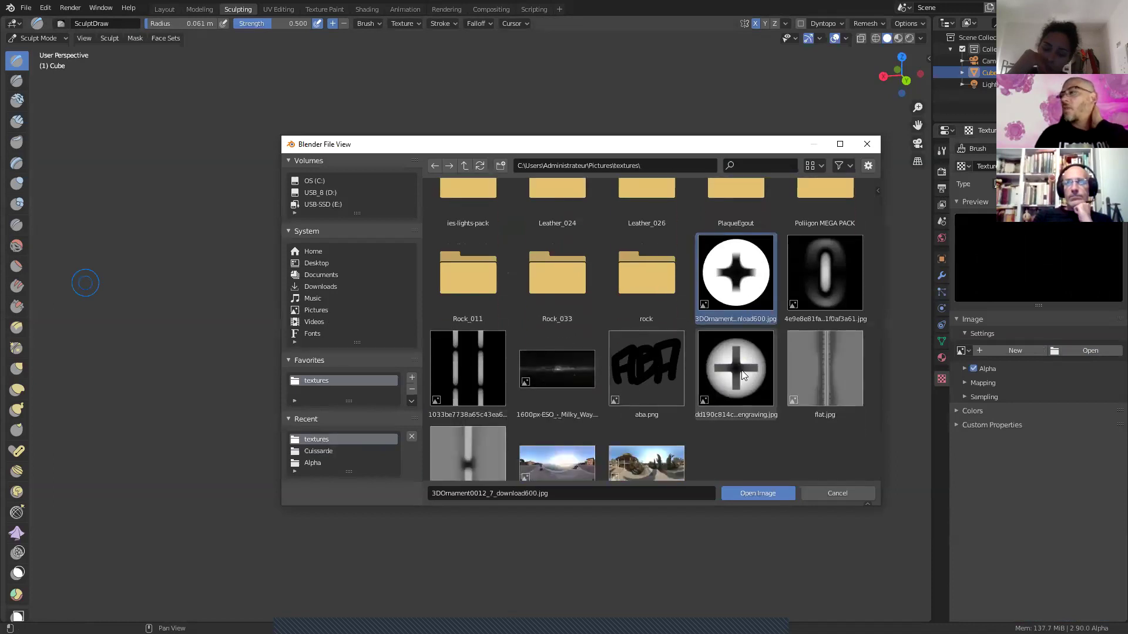
{"action": "left_click", "coordinate": [743, 376]}
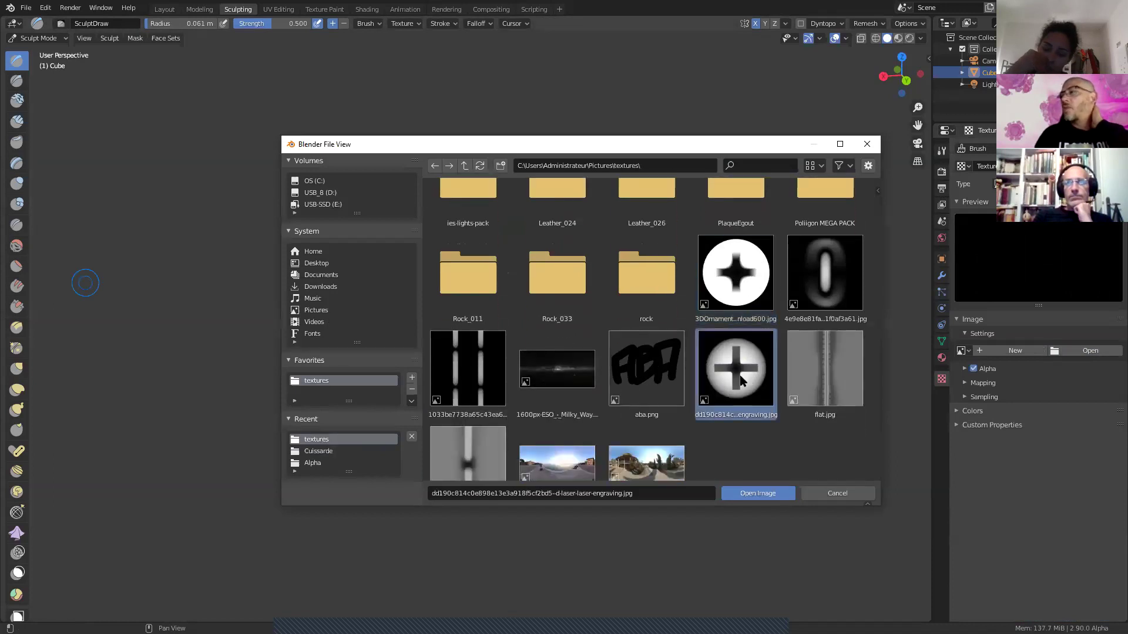
{"action": "left_click", "coordinate": [760, 493]}
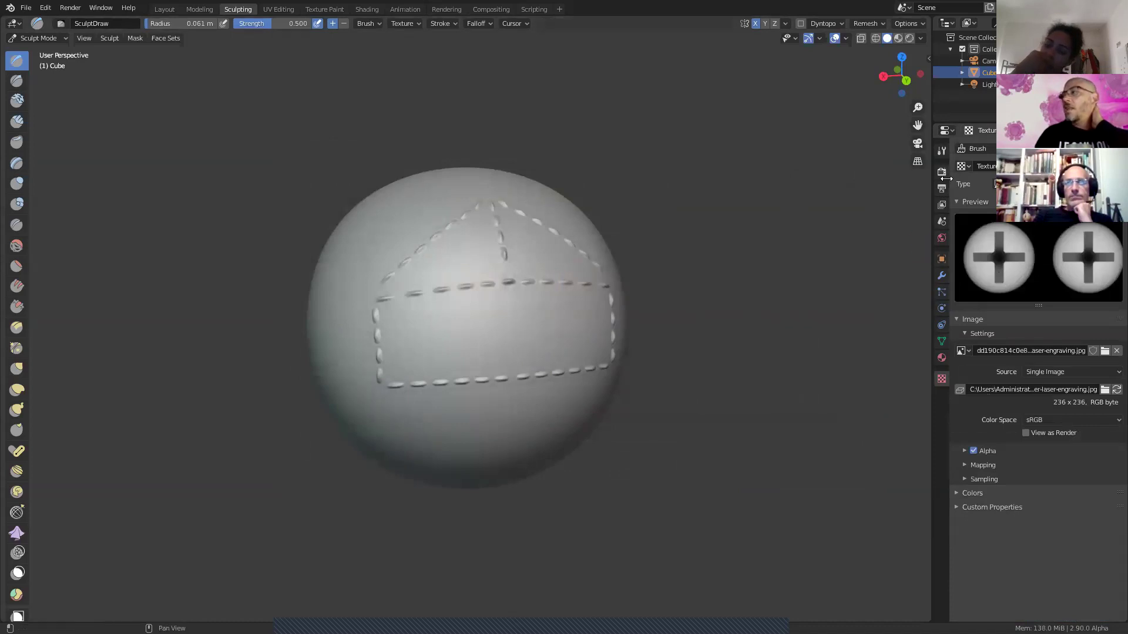
Step: Try a stroke of screw heads inside the stitched rectangle with the Space stroke method, then undo it
{"action": "left_click", "coordinate": [942, 151]}
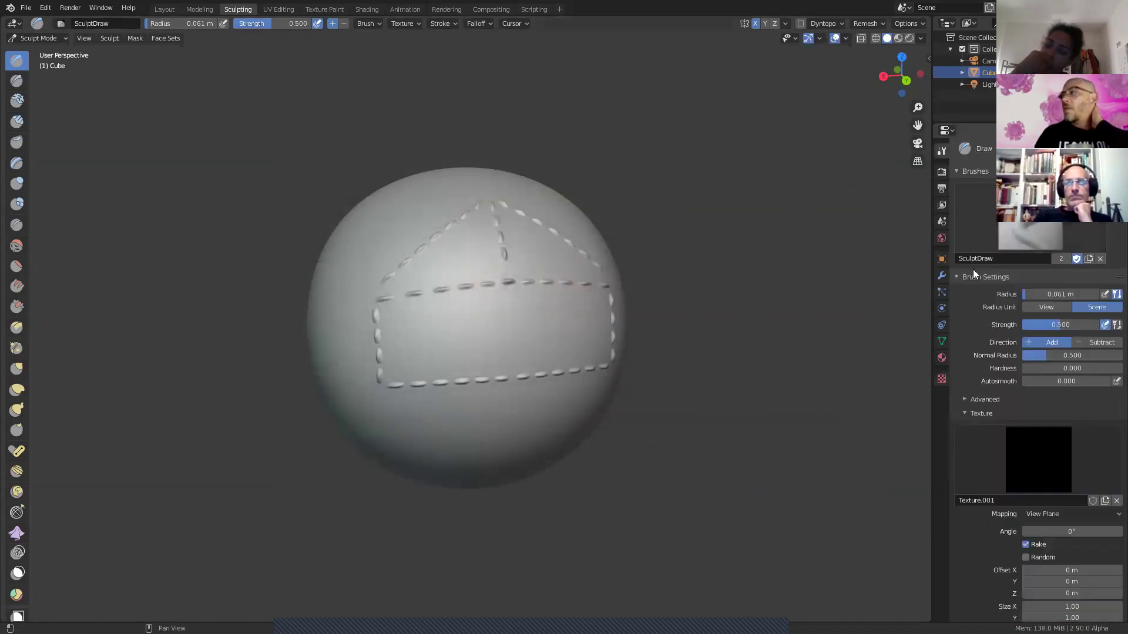
{"action": "left_click", "coordinate": [1035, 460]}
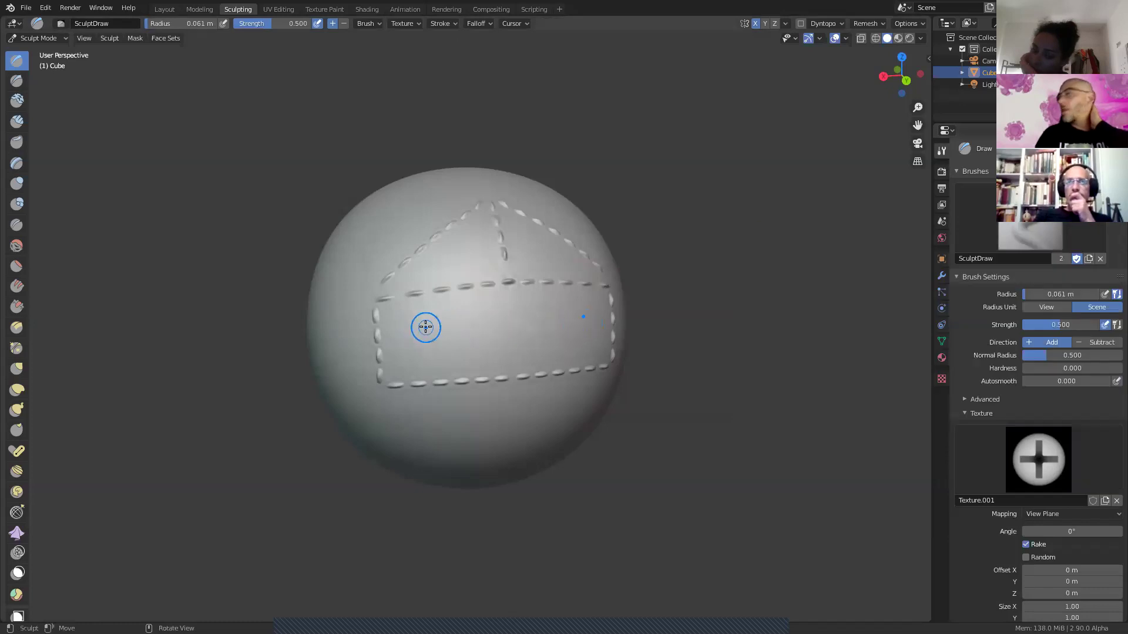
{"action": "scroll", "coordinate": [1019, 458], "scroll_direction": "down", "scroll_amount": 6}
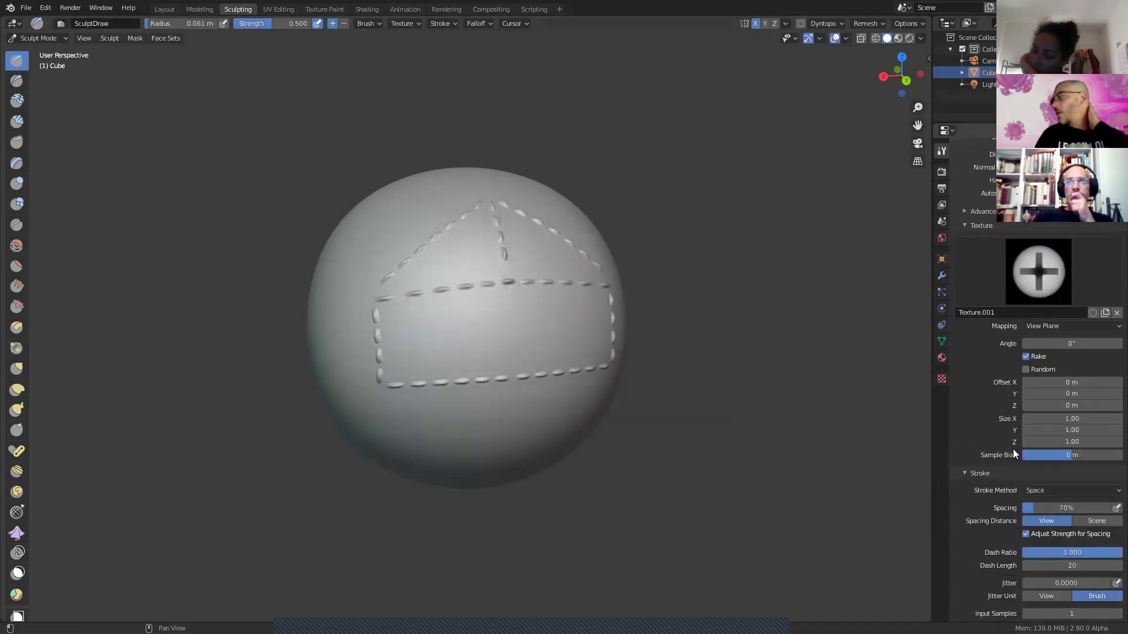
{"action": "mouse_move", "coordinate": [425, 336]}
{"action": "left_mouse_down"}
{"action": "mouse_move", "coordinate": [479, 300]}
{"action": "mouse_move", "coordinate": [505, 381]}
{"action": "left_mouse_up"}
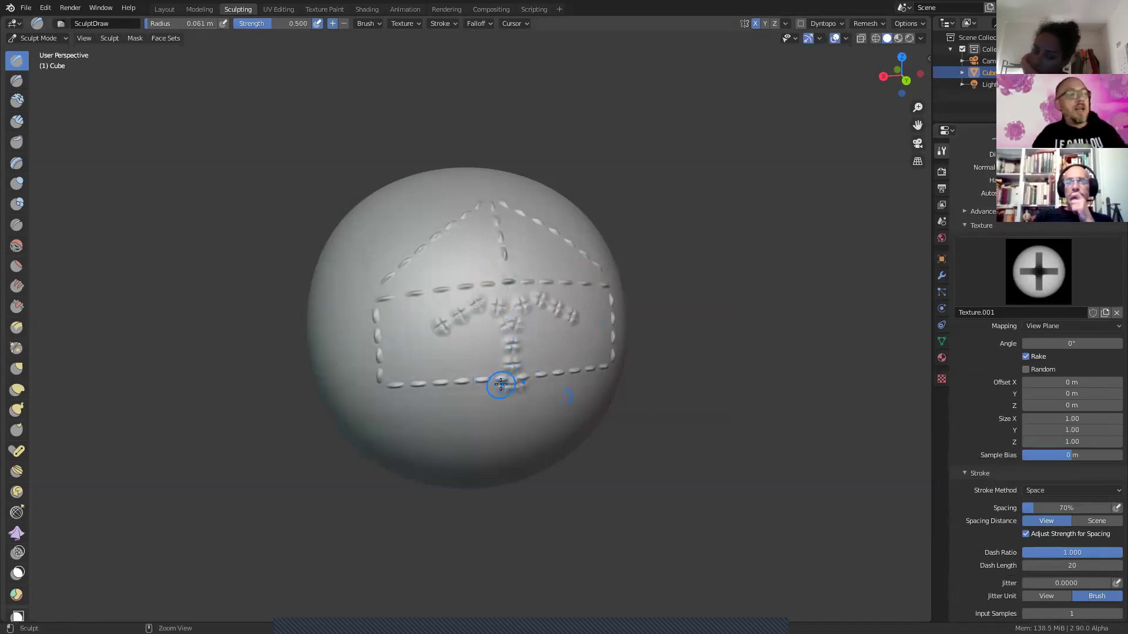
{"action": "key", "text": "ctrl+z"}
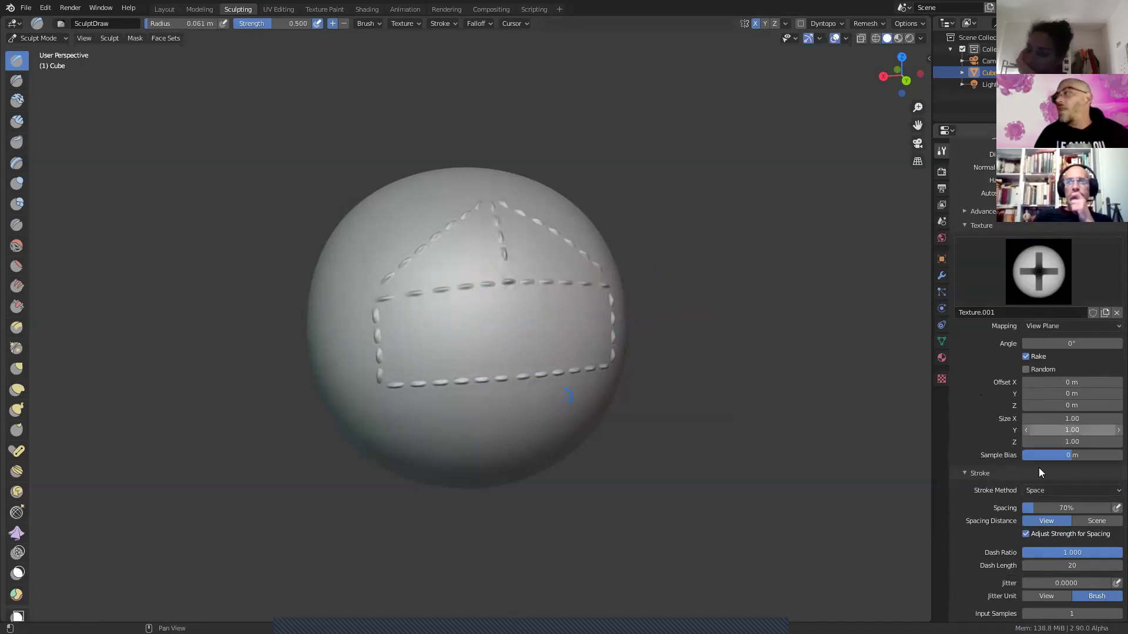
Step: Set the brush's stroke method to Anchored and stamp a small screw head at the stitched rectangle's upper corner
{"action": "left_click", "coordinate": [1050, 487]}
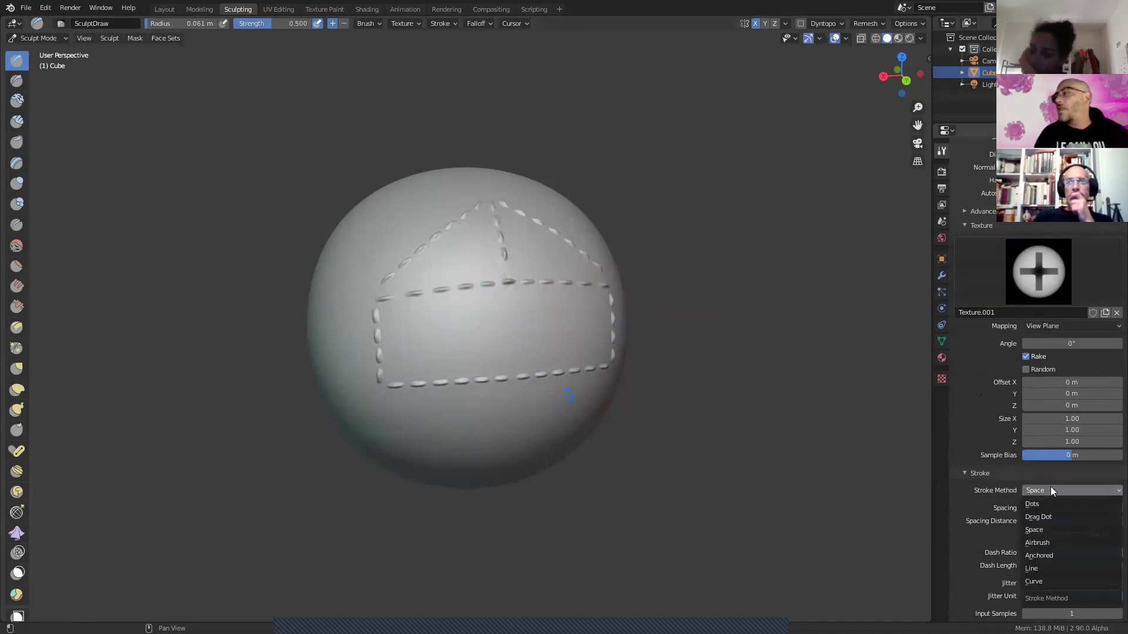
{"action": "left_click", "coordinate": [1052, 556]}
{"action": "middle_click_drag", "start_coordinate": [588, 413], "coordinate": [633, 415]}
{"action": "scroll", "coordinate": [529, 403], "scroll_direction": "up", "scroll_amount": 3}
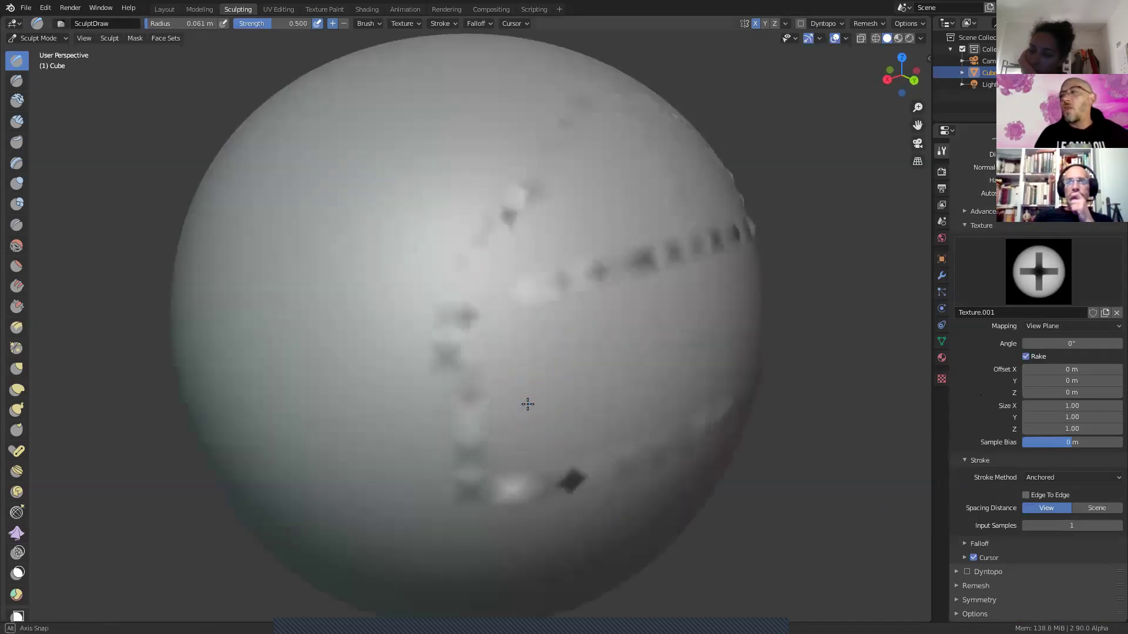
{"action": "middle_click_drag", "start_coordinate": [526, 403], "coordinate": [543, 401]}
{"action": "mouse_move", "coordinate": [496, 306]}
{"action": "left_mouse_down"}
{"action": "mouse_move", "coordinate": [504, 340]}
{"action": "mouse_move", "coordinate": [521, 332]}
{"action": "mouse_move", "coordinate": [486, 308]}
{"action": "mouse_move", "coordinate": [516, 330]}
{"action": "left_mouse_up"}
{"action": "middle_click_drag", "start_coordinate": [664, 365], "coordinate": [572, 380]}
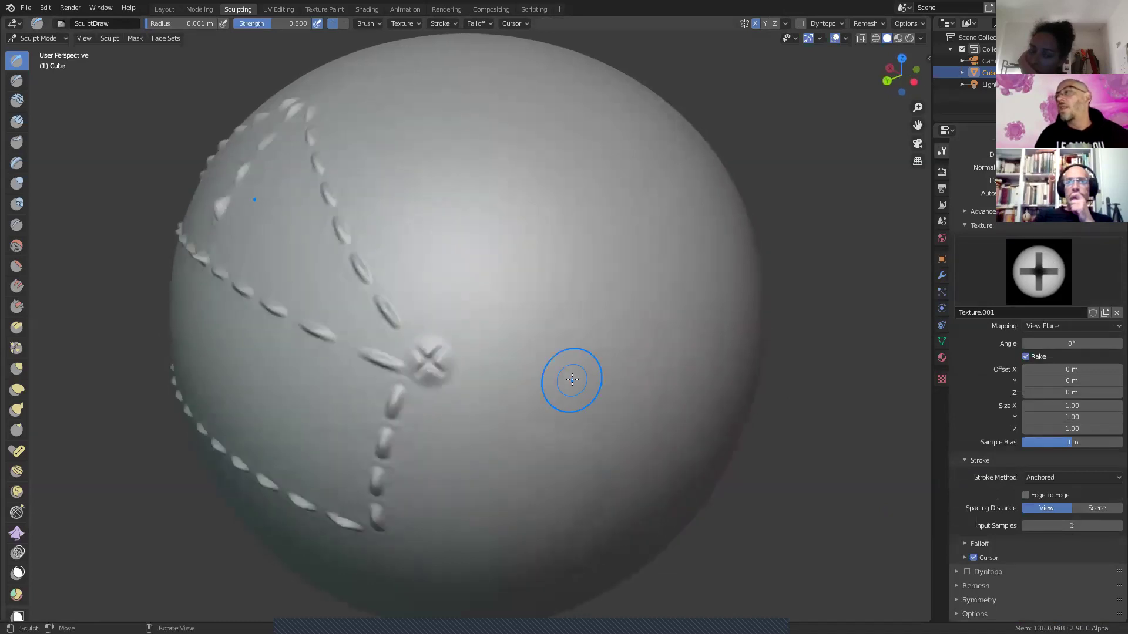
Step: Stamp an anchored screw head at the peak where the slanted stitch lines meet
{"action": "mouse_move", "coordinate": [442, 390]}
{"action": "middle_mouse_down"}
{"action": "mouse_move", "coordinate": [534, 358]}
{"action": "mouse_move", "coordinate": [546, 390]}
{"action": "mouse_move", "coordinate": [475, 247]}
{"action": "mouse_move", "coordinate": [473, 276]}
{"action": "middle_mouse_up"}
{"action": "mouse_move", "coordinate": [478, 284]}
{"action": "left_mouse_down"}
{"action": "mouse_move", "coordinate": [469, 323]}
{"action": "mouse_move", "coordinate": [448, 330]}
{"action": "mouse_move", "coordinate": [450, 321]}
{"action": "left_mouse_up"}
{"action": "scroll", "coordinate": [503, 389], "scroll_direction": "down", "scroll_amount": 3}
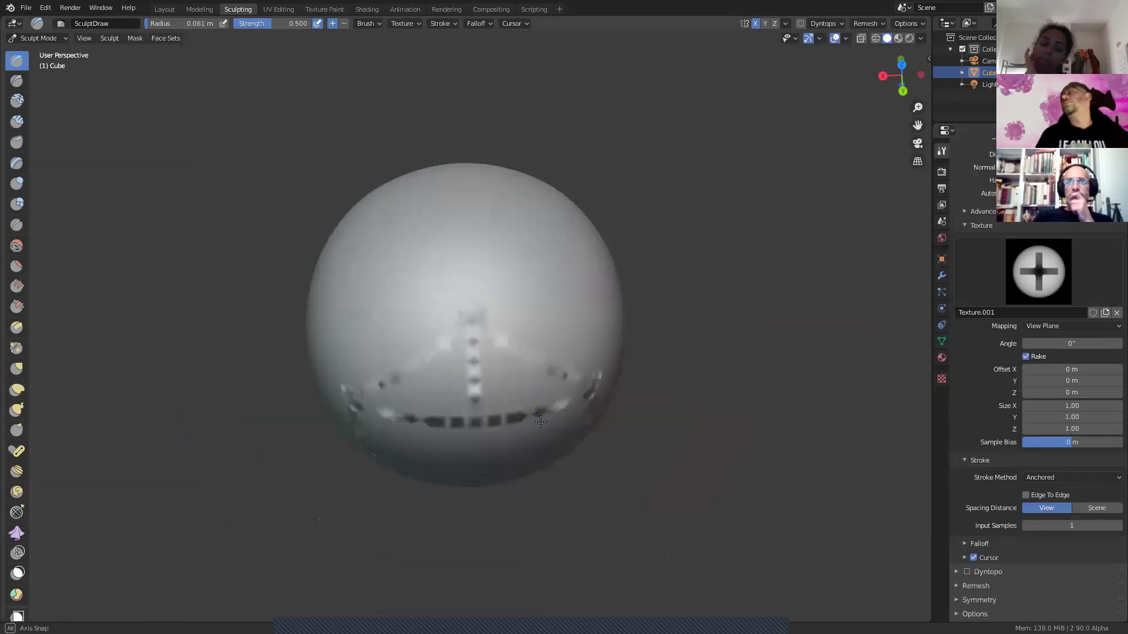
Step: Try an anchored screw-head stamp at the rectangle's lower corner, then undo it
{"action": "middle_click_drag", "start_coordinate": [537, 432], "coordinate": [555, 376]}
{"action": "middle_click_drag", "start_coordinate": [446, 403], "coordinate": [462, 395]}
{"action": "scroll", "coordinate": [462, 395], "scroll_direction": "up", "scroll_amount": 1}
{"action": "scroll", "coordinate": [383, 437], "scroll_direction": "up", "scroll_amount": 1}
{"action": "middle_click_drag", "start_coordinate": [364, 448], "coordinate": [390, 409]}
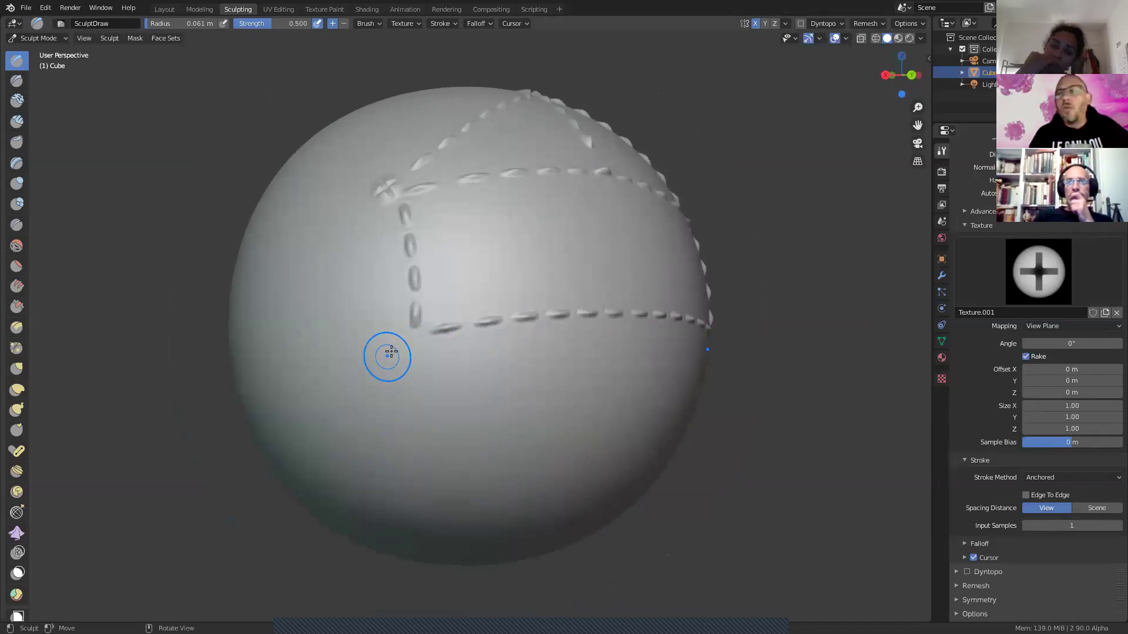
{"action": "mouse_move", "coordinate": [410, 345]}
{"action": "left_mouse_down"}
{"action": "mouse_move", "coordinate": [421, 377]}
{"action": "mouse_move", "coordinate": [453, 345]}
{"action": "mouse_move", "coordinate": [411, 369]}
{"action": "left_mouse_up"}
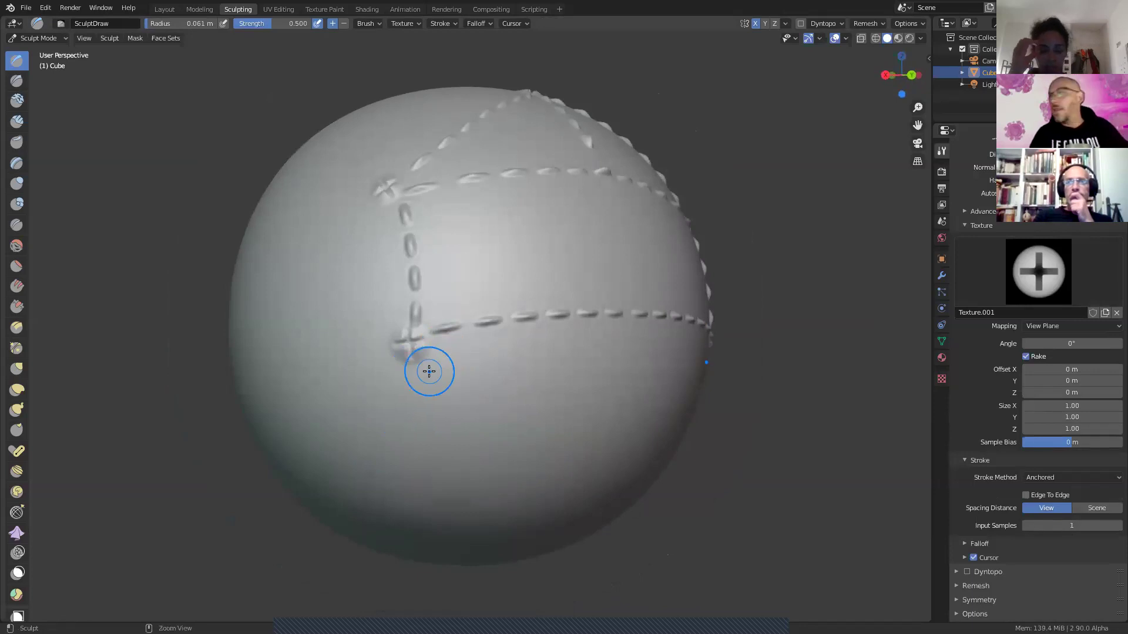
{"action": "middle_click_drag", "start_coordinate": [503, 370], "coordinate": [495, 377]}
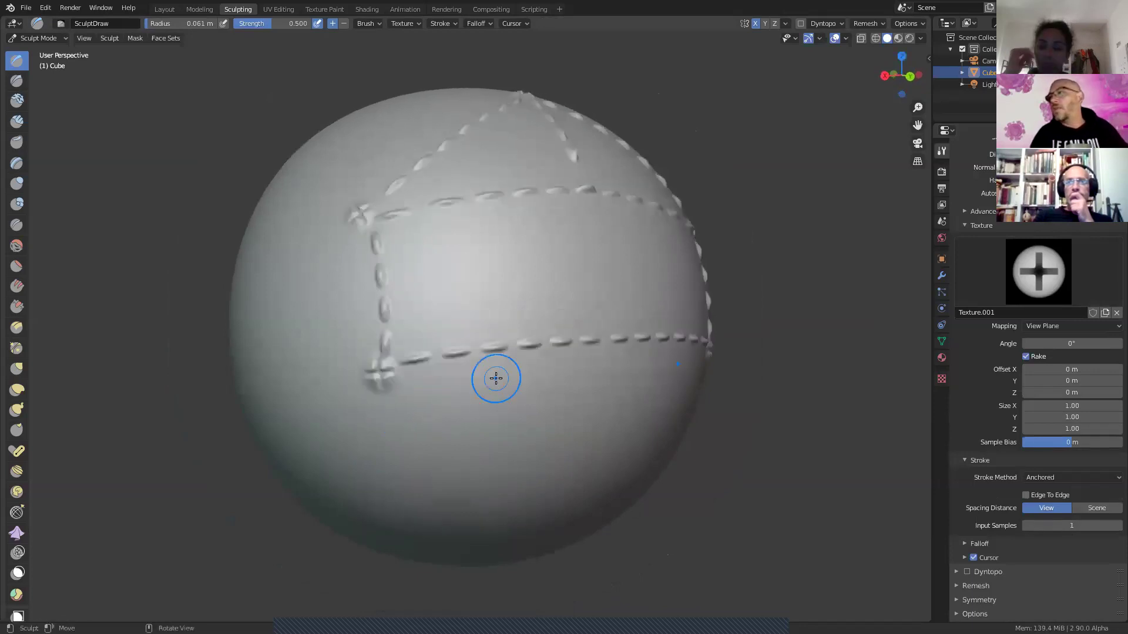
{"action": "key", "text": "ctrl+z"}
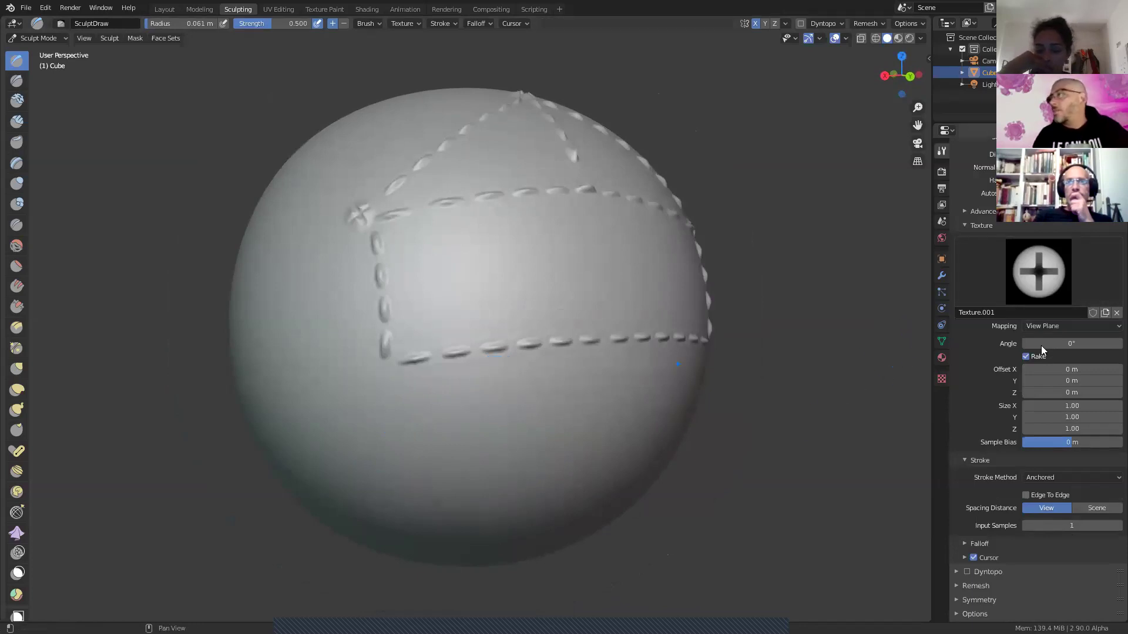
Step: Set the stroke method to Drag Dot and place a screw head at the rectangle's lower corner
{"action": "left_click", "coordinate": [1051, 478]}
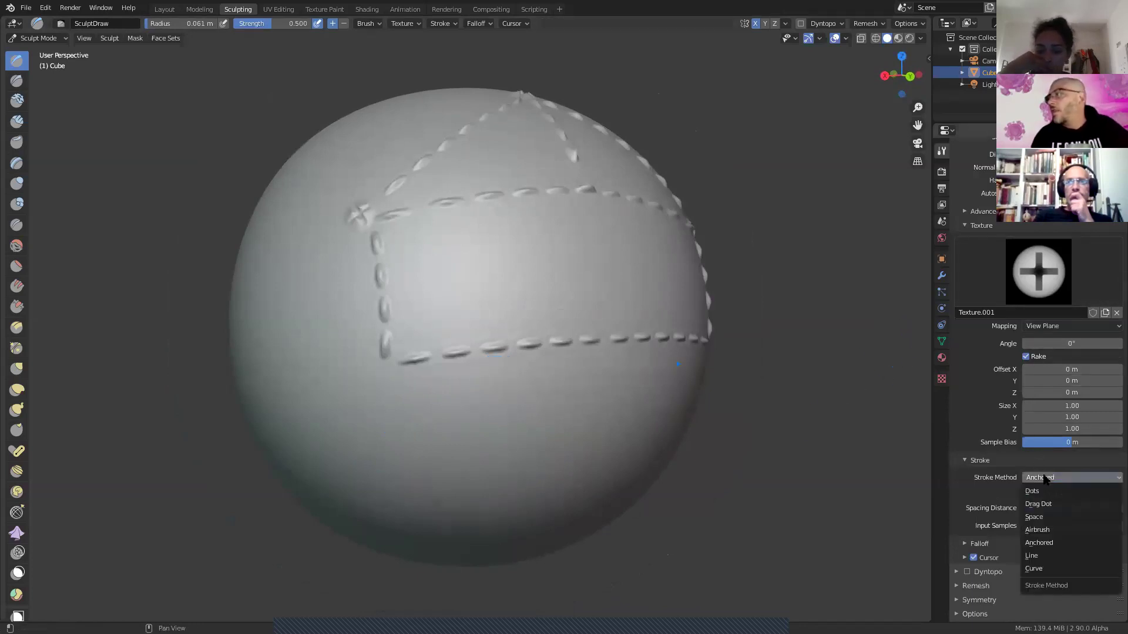
{"action": "left_click", "coordinate": [1068, 500]}
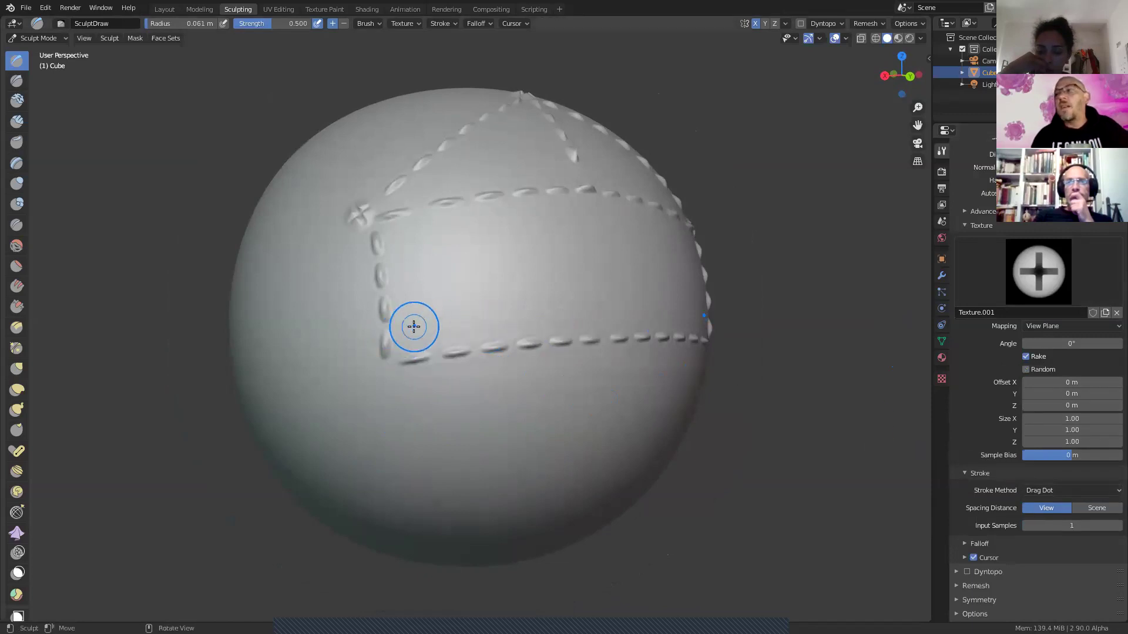
{"action": "mouse_move", "coordinate": [378, 368]}
{"action": "left_mouse_down"}
{"action": "mouse_move", "coordinate": [370, 376]}
{"action": "mouse_move", "coordinate": [346, 343]}
{"action": "mouse_move", "coordinate": [321, 273]}
{"action": "mouse_move", "coordinate": [288, 307]}
{"action": "mouse_move", "coordinate": [307, 371]}
{"action": "mouse_move", "coordinate": [355, 385]}
{"action": "mouse_move", "coordinate": [363, 412]}
{"action": "mouse_move", "coordinate": [295, 387]}
{"action": "mouse_move", "coordinate": [326, 355]}
{"action": "mouse_move", "coordinate": [375, 381]}
{"action": "left_mouse_up"}
Step: Try dragging a small screw-head dot into the inside of the stitched rectangle, then undo it
{"action": "middle_click_drag", "start_coordinate": [615, 386], "coordinate": [561, 378]}
{"action": "mouse_move", "coordinate": [269, 252]}
{"action": "left_mouse_down"}
{"action": "mouse_move", "coordinate": [364, 247]}
{"action": "mouse_move", "coordinate": [412, 210]}
{"action": "mouse_move", "coordinate": [392, 195]}
{"action": "mouse_move", "coordinate": [353, 213]}
{"action": "mouse_move", "coordinate": [359, 250]}
{"action": "left_mouse_up"}
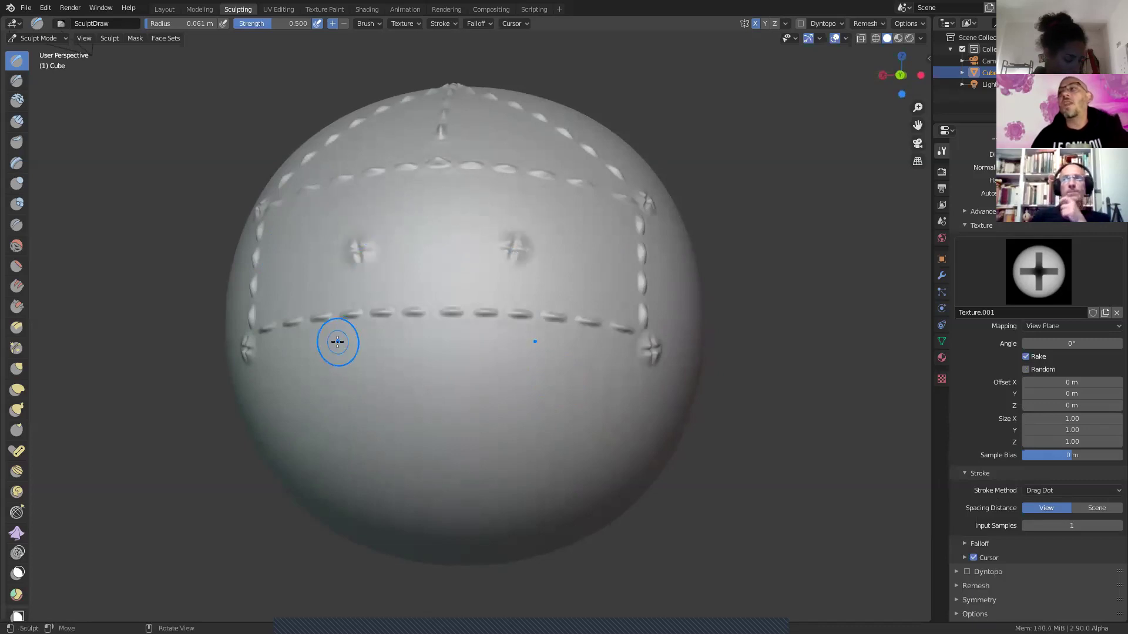
{"action": "key", "text": "ctrl+z"}
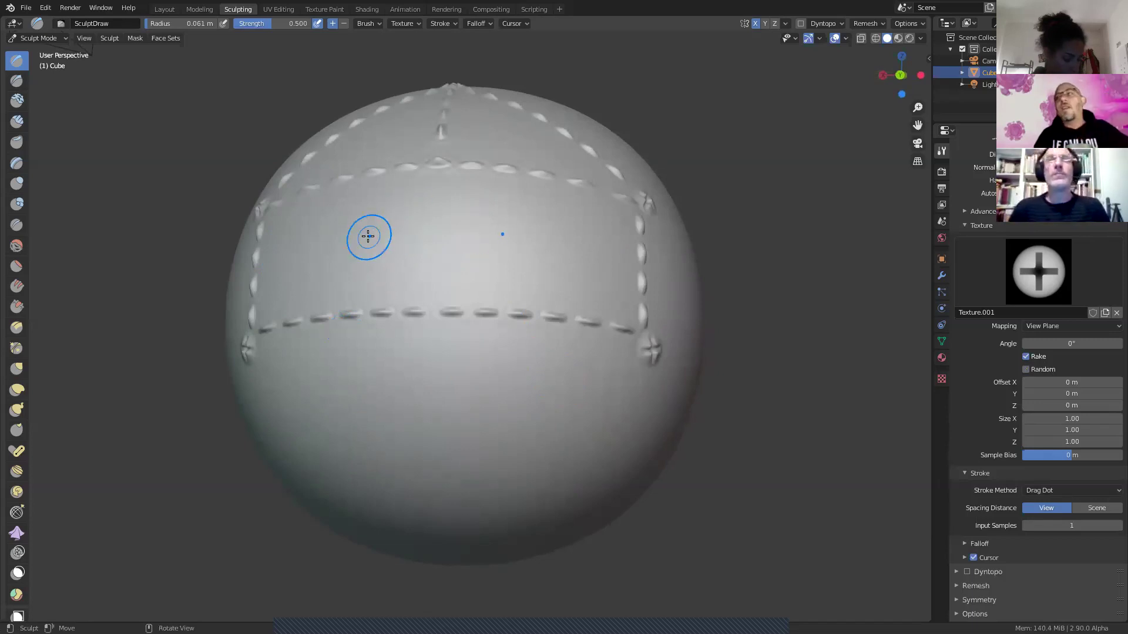
Step: Set the brush radius to 0.19 m, try a larger dragged screw head inside the rectangle, and undo that stamp
{"action": "right_click", "coordinate": [341, 235]}
{"action": "mouse_move", "coordinate": [281, 249]}
{"action": "left_mouse_down"}
{"action": "mouse_move", "coordinate": [371, 246]}
{"action": "mouse_move", "coordinate": [329, 240]}
{"action": "mouse_move", "coordinate": [322, 252]}
{"action": "mouse_move", "coordinate": [334, 234]}
{"action": "mouse_move", "coordinate": [355, 250]}
{"action": "mouse_move", "coordinate": [352, 236]}
{"action": "left_mouse_up"}
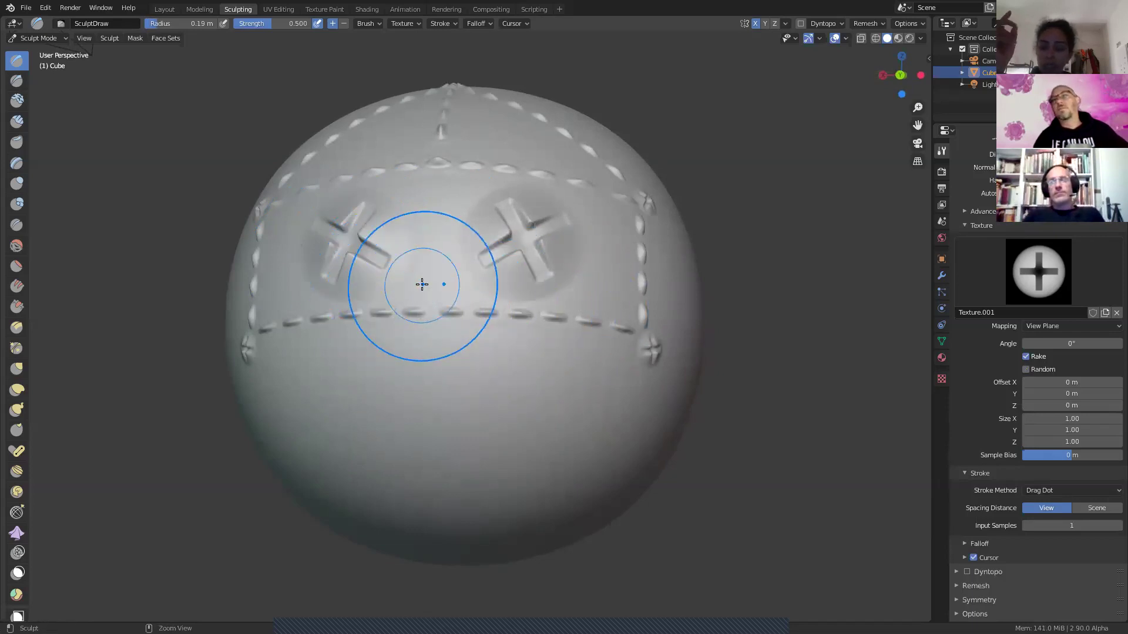
{"action": "key", "text": "ctrl+z"}
{"action": "middle_click_drag", "start_coordinate": [432, 309], "coordinate": [456, 327]}
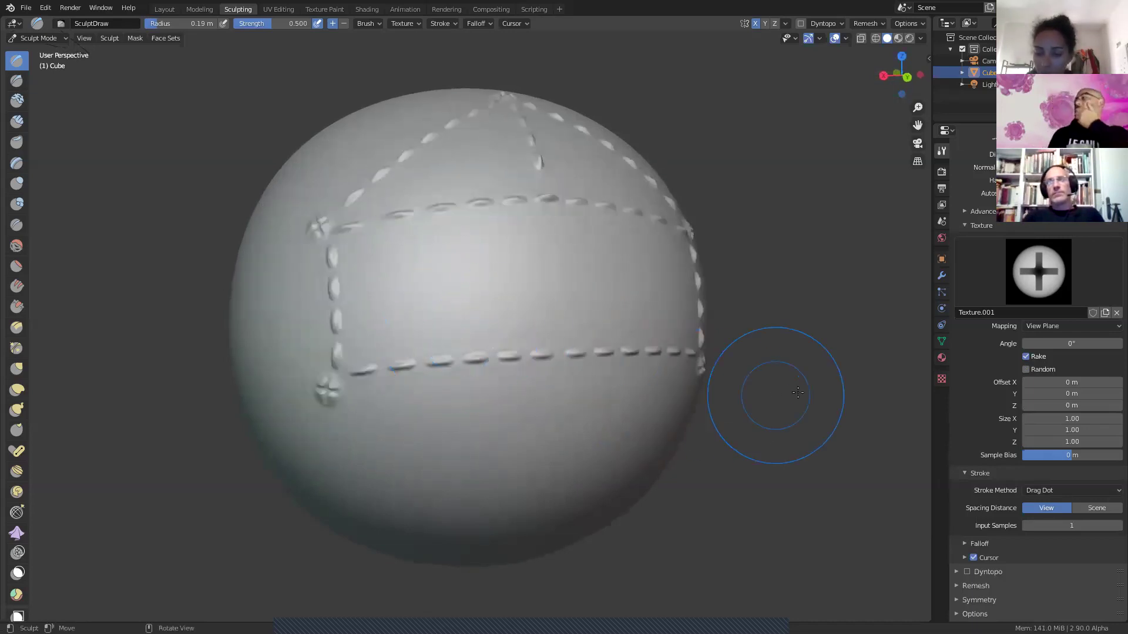
Step: Examine the screw-head texture's image settings alongside the brush's texture mapping and stroke settings
{"action": "left_click", "coordinate": [942, 379]}
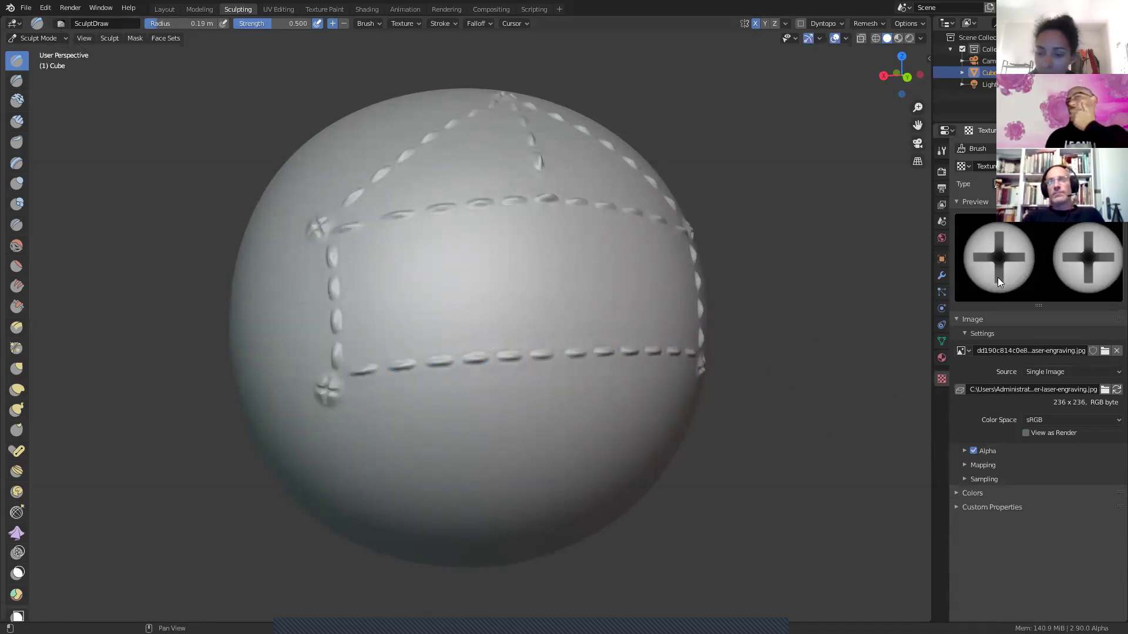
{"action": "left_click", "coordinate": [942, 151]}
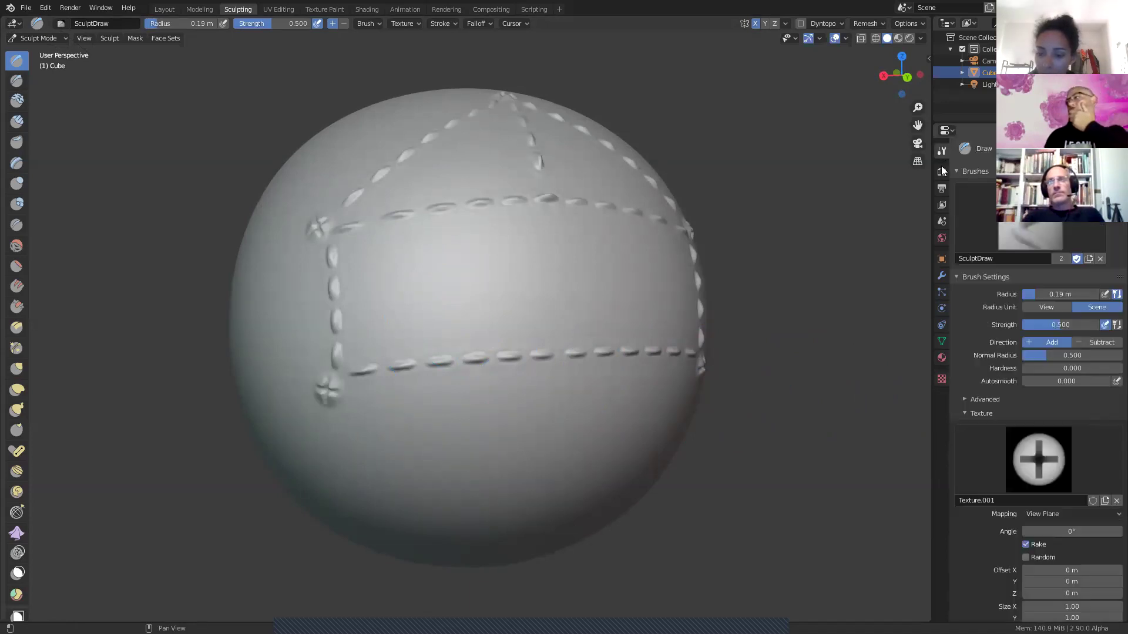
{"action": "scroll", "coordinate": [960, 453], "scroll_direction": "down", "scroll_amount": 8}
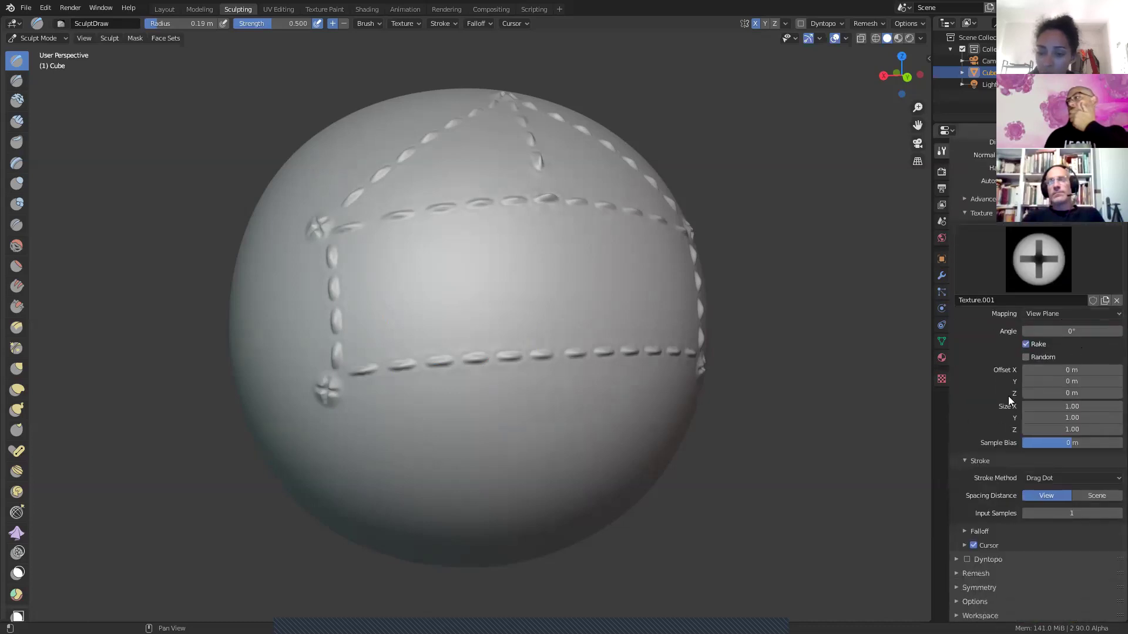
{"action": "left_click", "coordinate": [942, 380]}
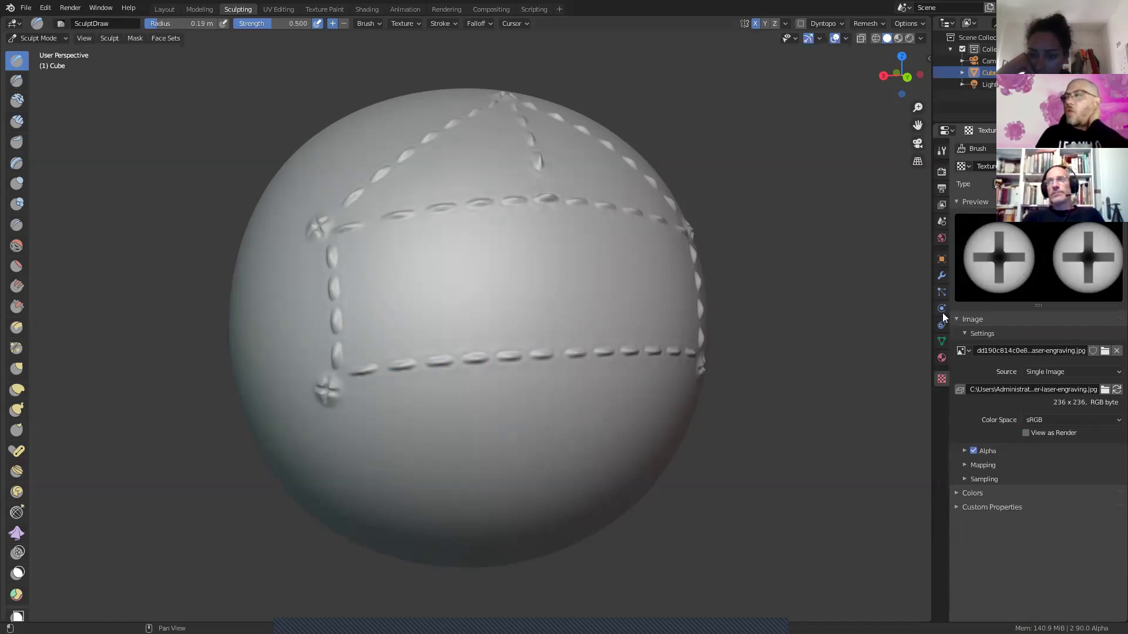
{"action": "left_click", "coordinate": [940, 149]}
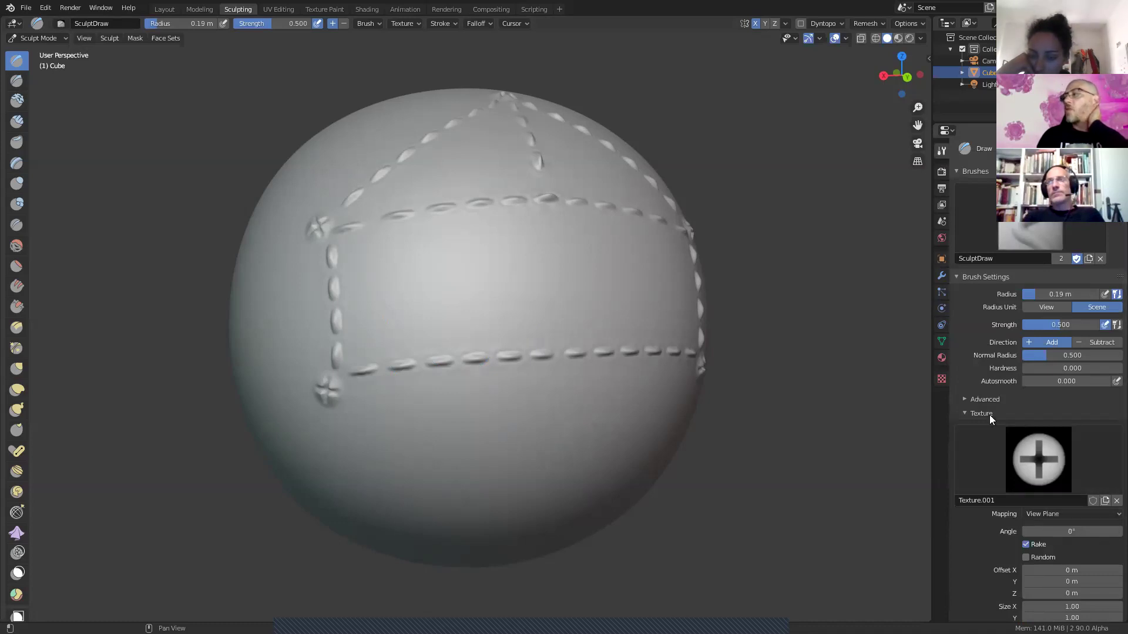
{"action": "left_click", "coordinate": [941, 379]}
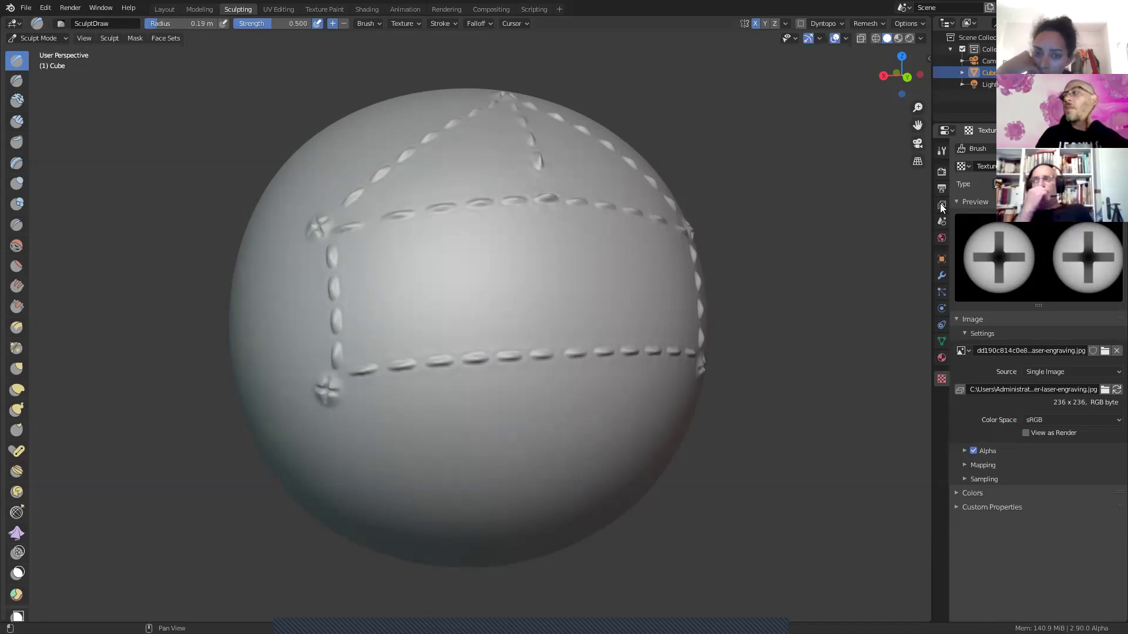
{"action": "left_click", "coordinate": [942, 150]}
Step: Reselect the screw-head texture, add another new brush texture, and choose the new one for the brush
{"action": "left_click", "coordinate": [1038, 460]}
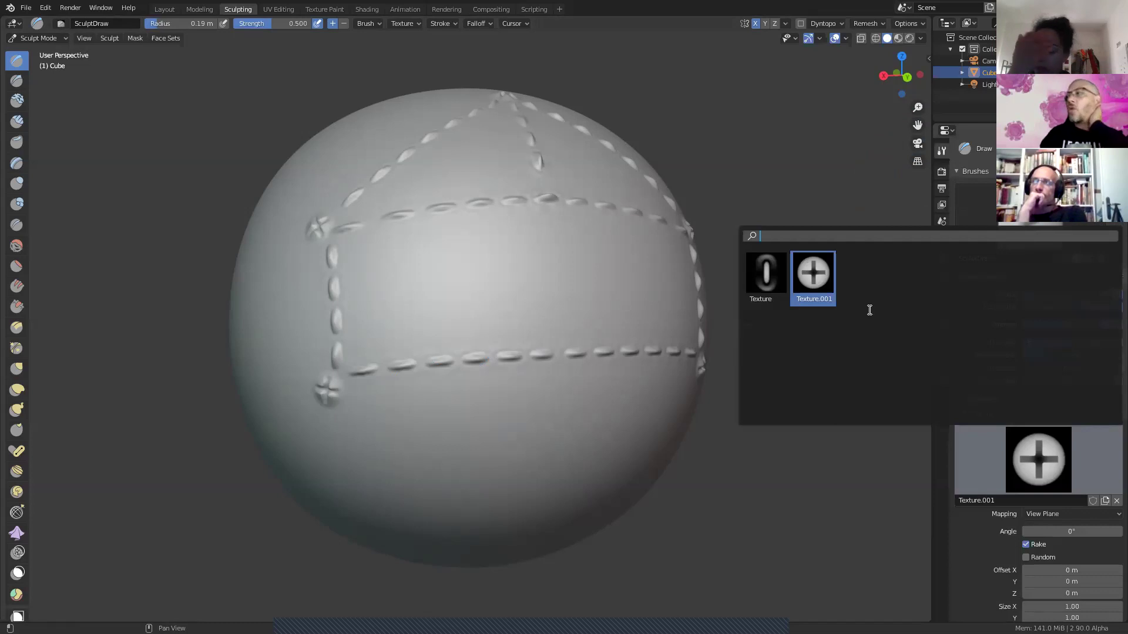
{"action": "left_click", "coordinate": [827, 280]}
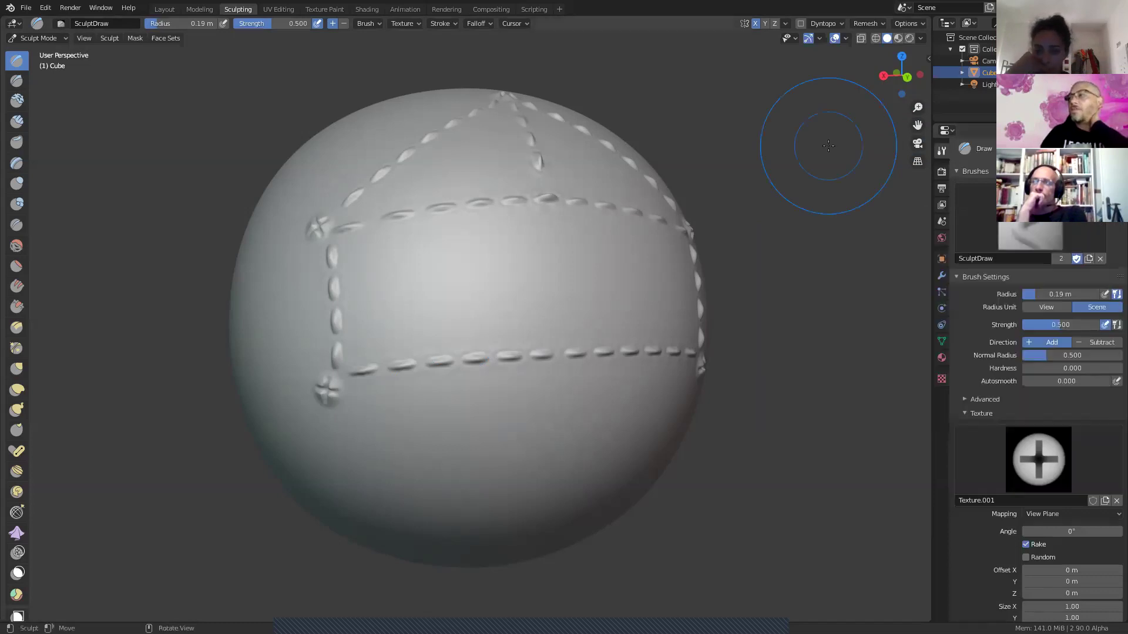
{"action": "left_click", "coordinate": [1105, 501]}
{"action": "left_click", "coordinate": [1072, 461]}
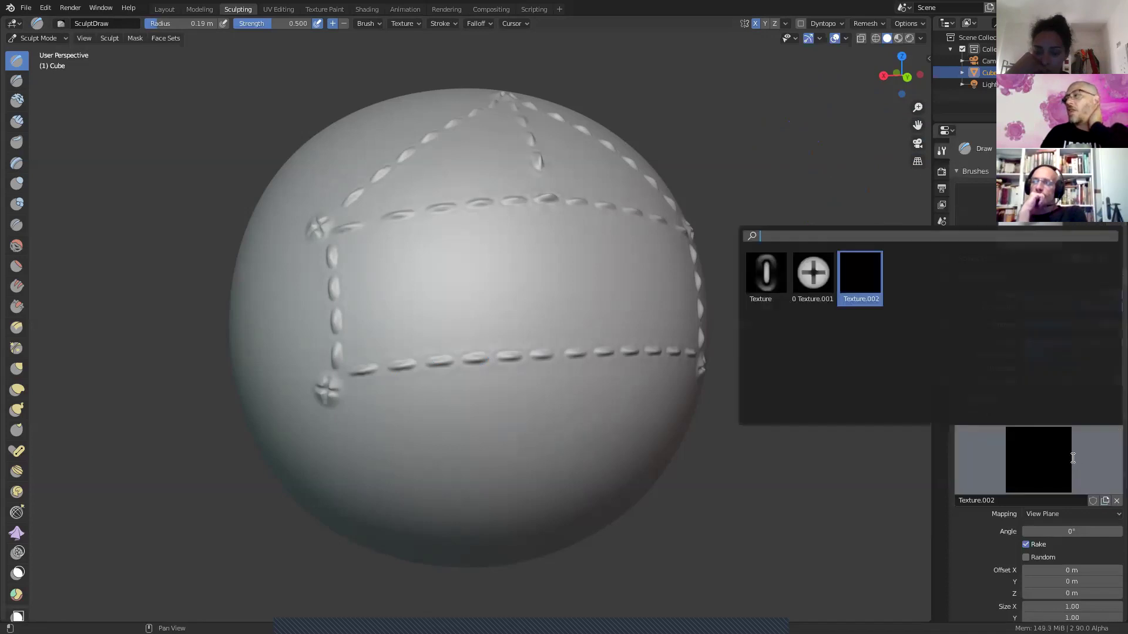
{"action": "left_click", "coordinate": [868, 271]}
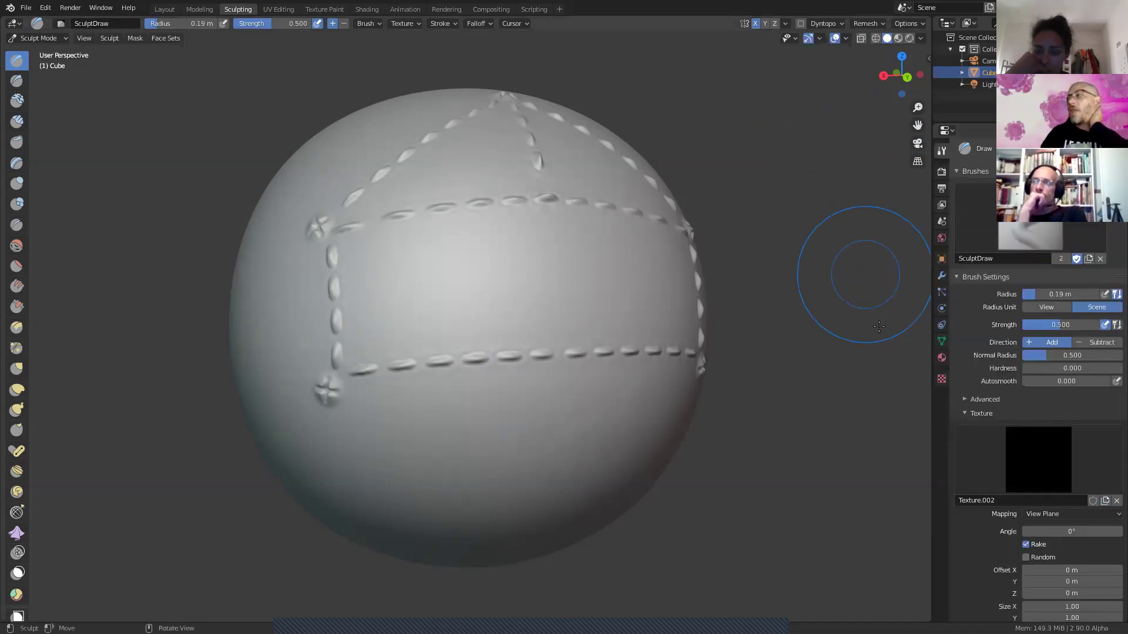
Step: Load the image ending in "6378897ac8.png" from the textures folder into the new texture
{"action": "left_click", "coordinate": [941, 380]}
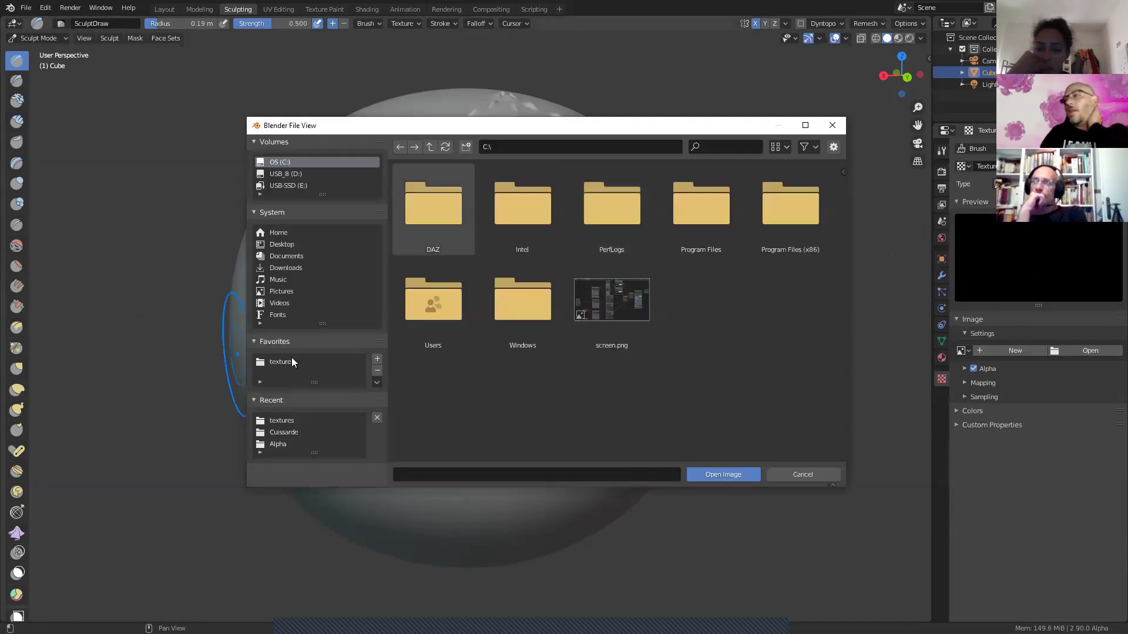
{"action": "left_click", "coordinate": [289, 360]}
{"action": "double_click", "coordinate": [419, 375]}
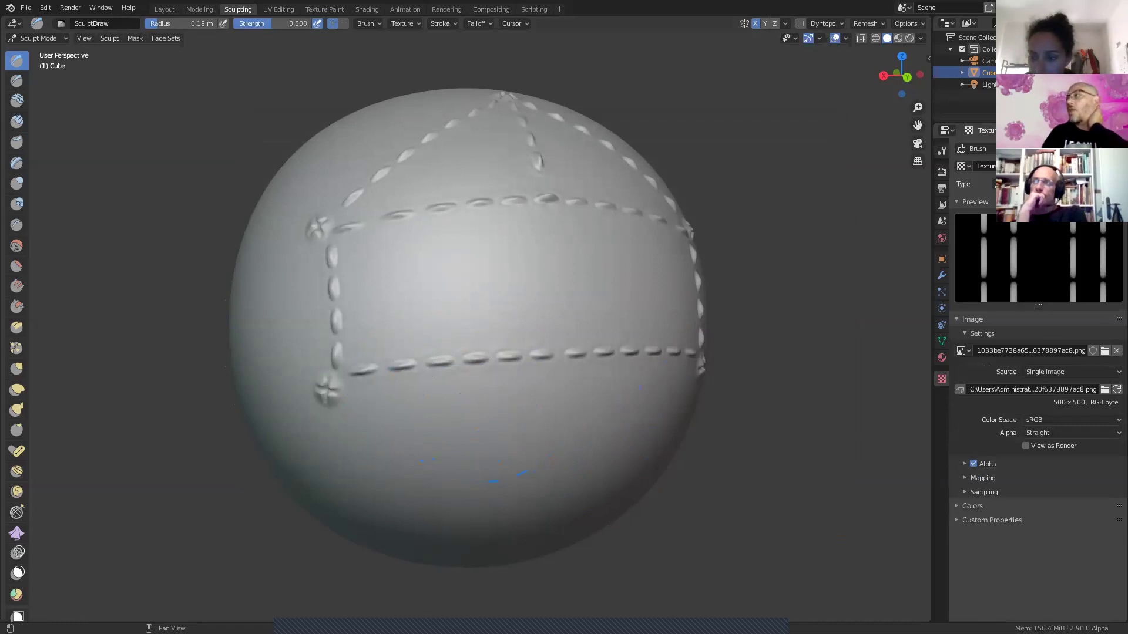
Step: Replace the brush's current texture with a new empty one and examine the options for generating a new image
{"action": "left_click", "coordinate": [1116, 166]}
{"action": "left_click", "coordinate": [993, 166]}
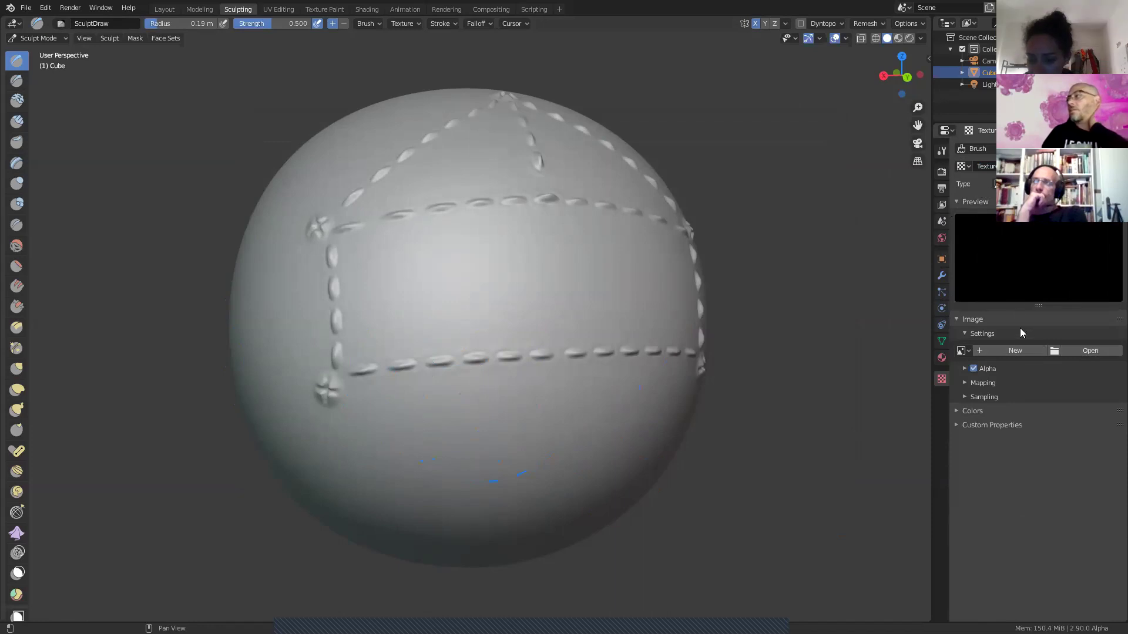
{"action": "left_click", "coordinate": [1015, 350]}
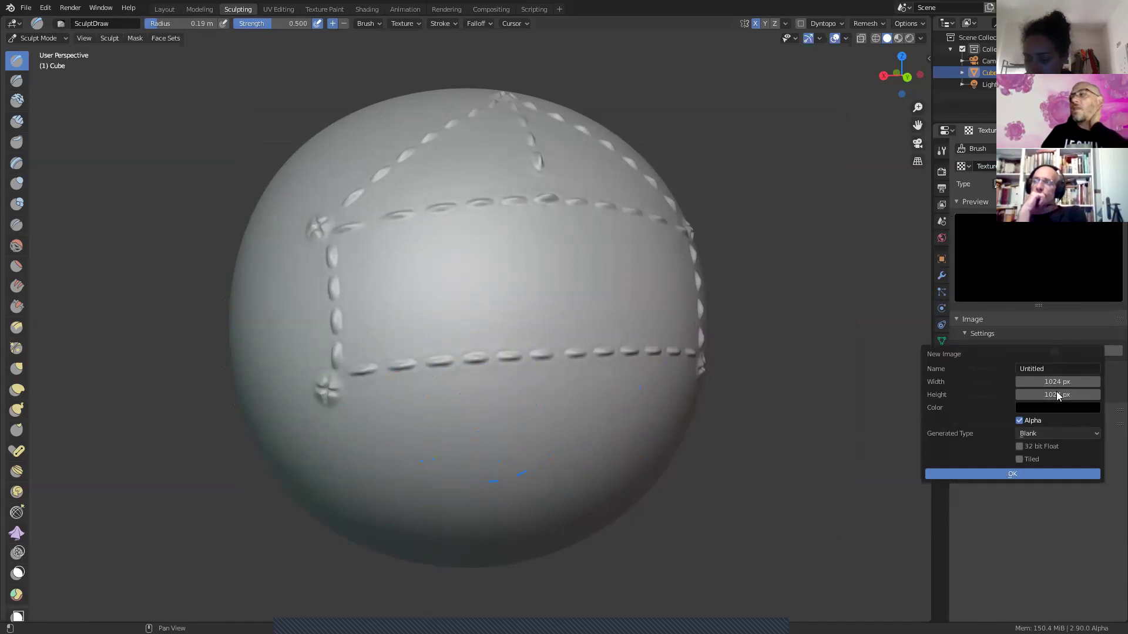
{"action": "left_click", "coordinate": [1063, 433]}
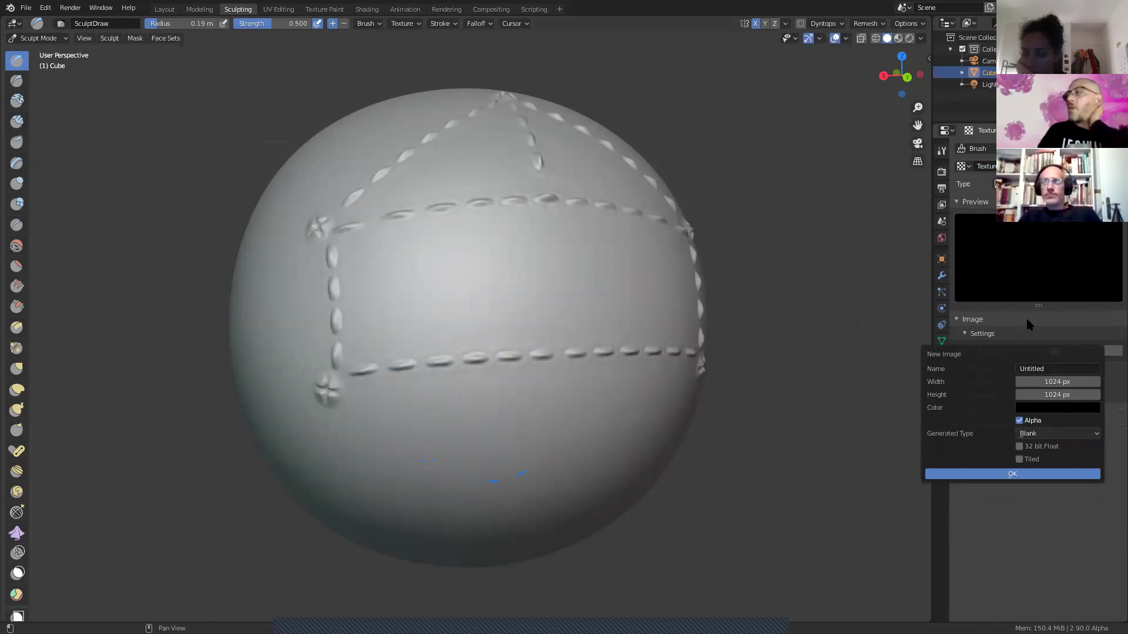
{"action": "left_click", "coordinate": [1049, 333]}
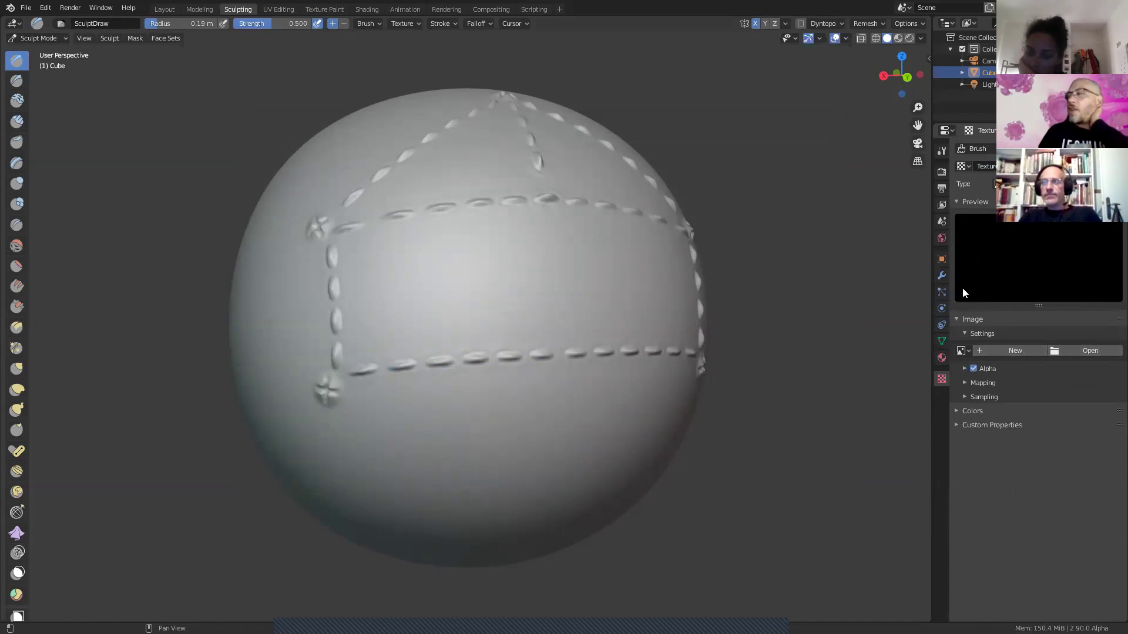
Step: Assign Texture.002 and then Texture.003 to the brush, and unlink the brush's texture
{"action": "left_click", "coordinate": [942, 151]}
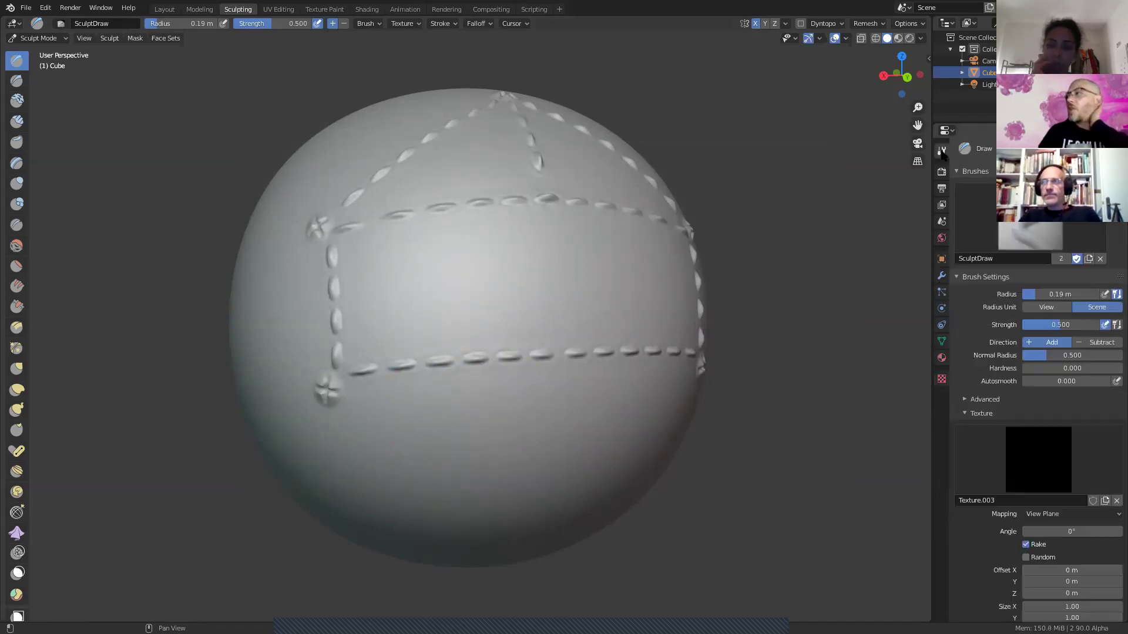
{"action": "left_click", "coordinate": [1052, 467]}
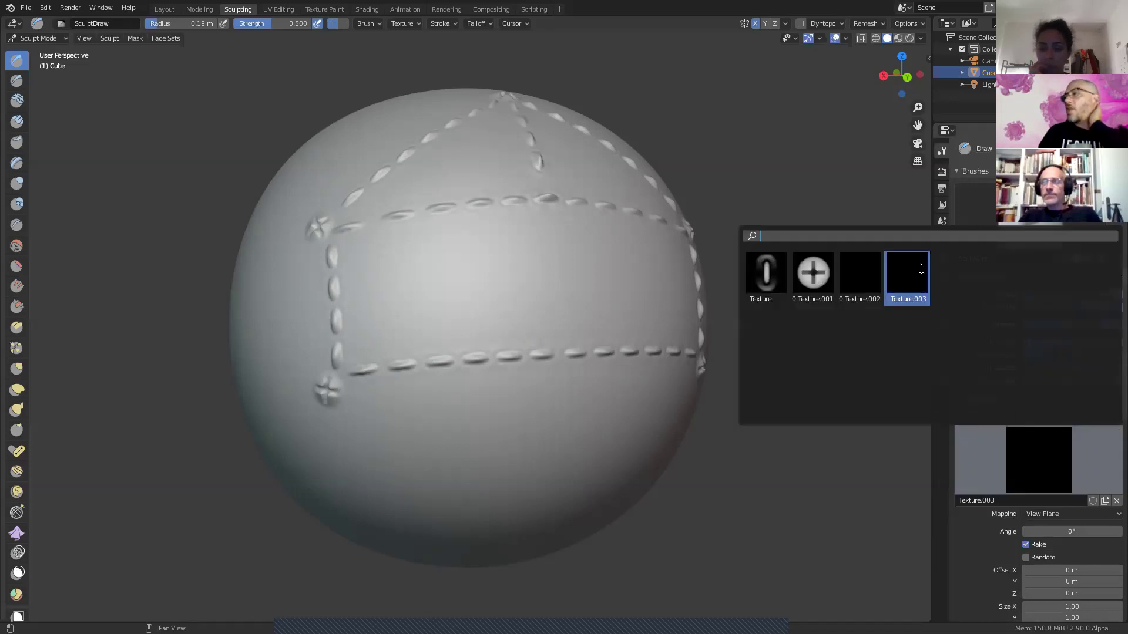
{"action": "left_click", "coordinate": [869, 276]}
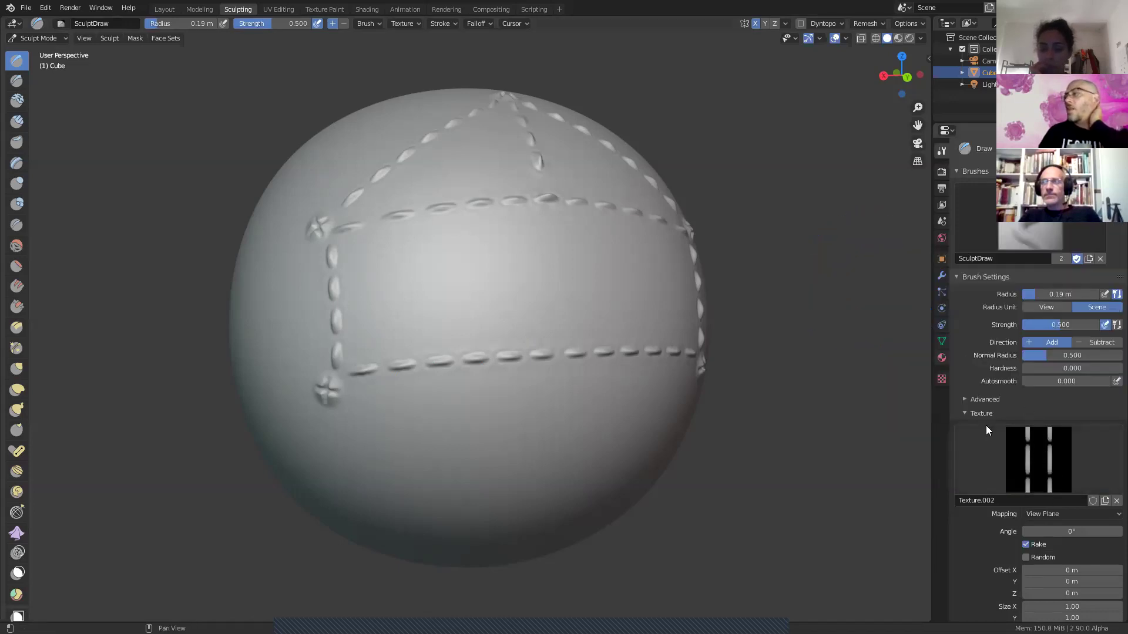
{"action": "left_click", "coordinate": [1023, 450]}
{"action": "left_click", "coordinate": [897, 275]}
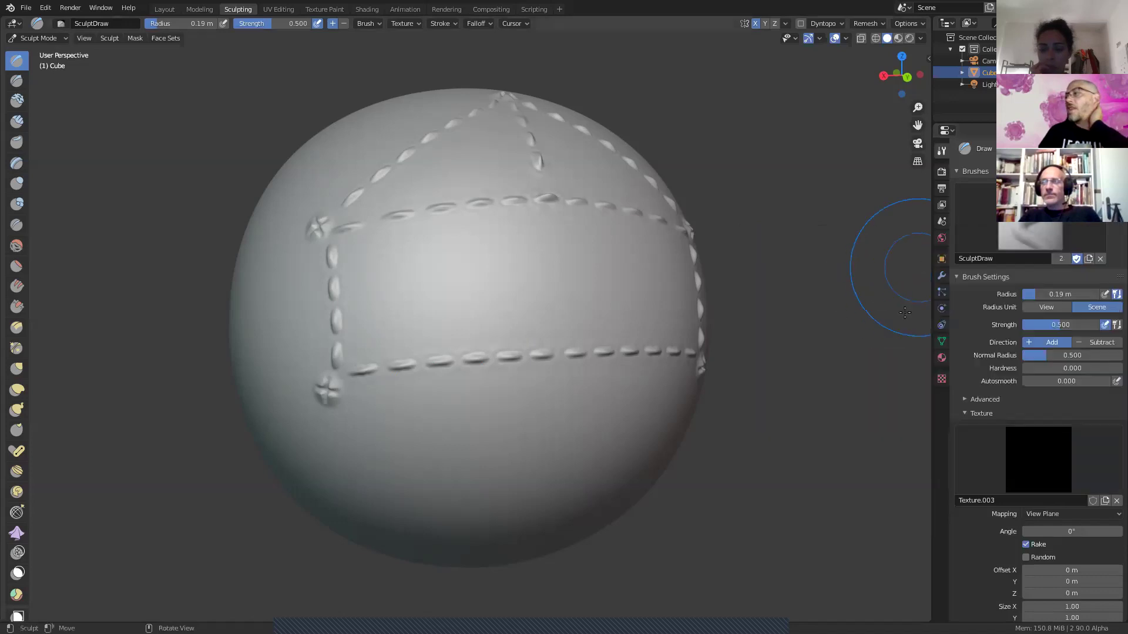
{"action": "left_click", "coordinate": [1116, 501]}
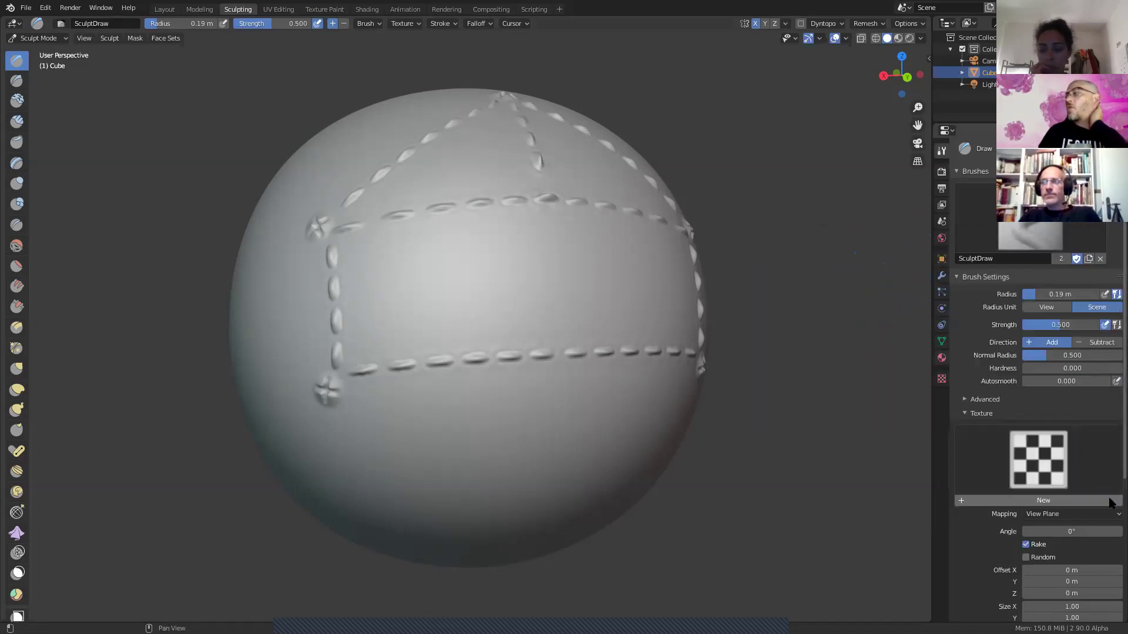
Step: Assign Texture.002, the screw-head Texture.001 and finally the single-stitch texture to the brush
{"action": "left_click", "coordinate": [1045, 464]}
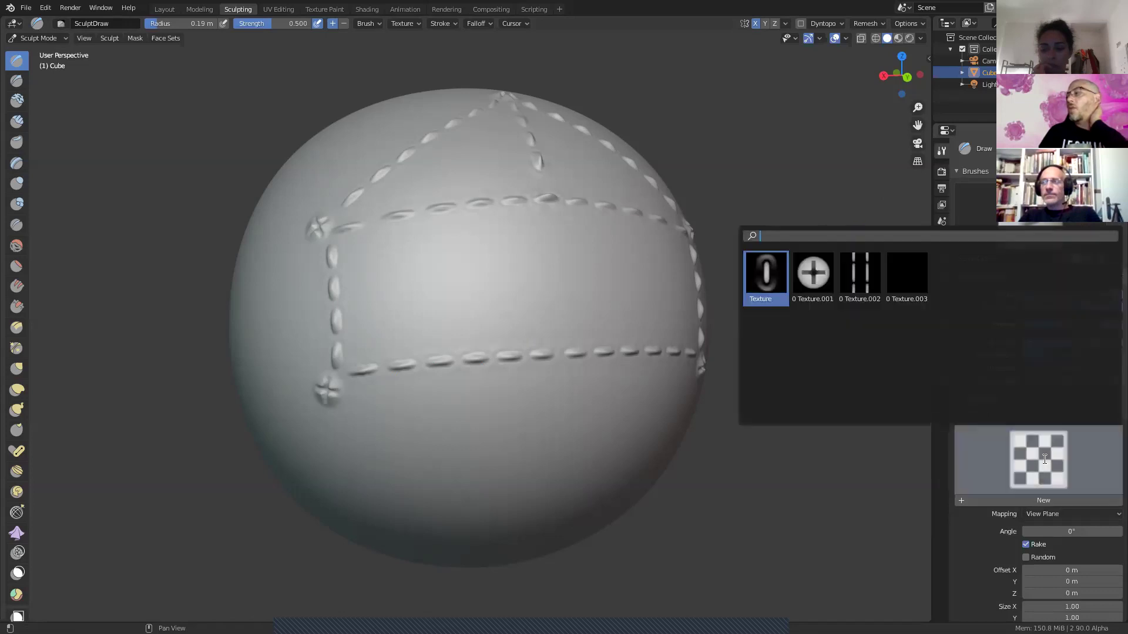
{"action": "left_click", "coordinate": [850, 288]}
{"action": "left_click", "coordinate": [1033, 462]}
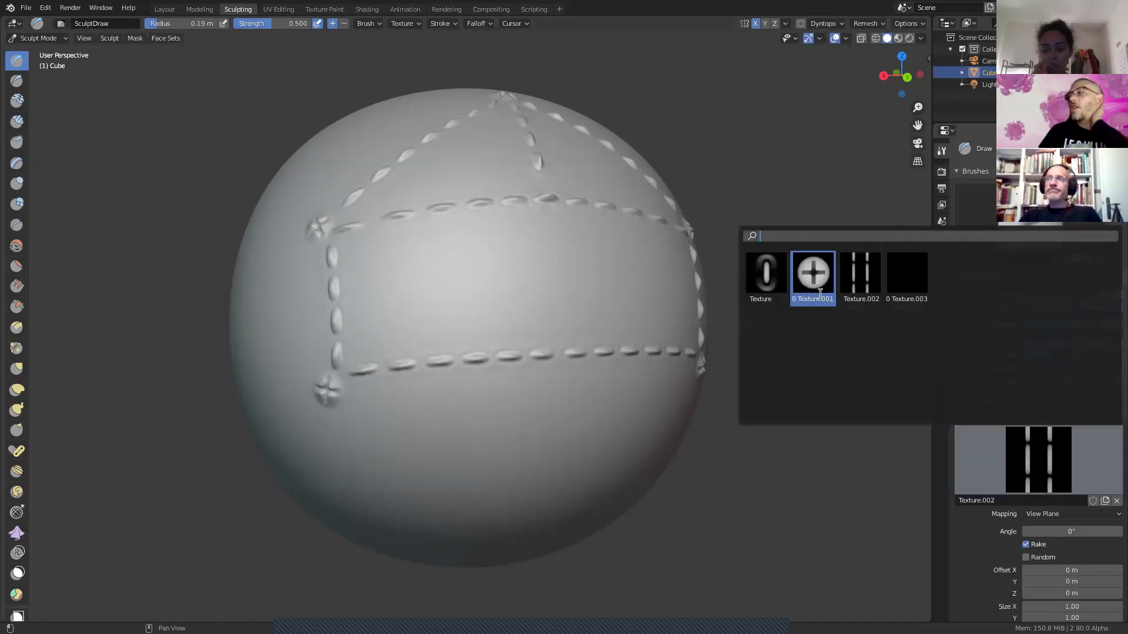
{"action": "left_click", "coordinate": [813, 273]}
{"action": "left_click", "coordinate": [1027, 464]}
{"action": "left_click", "coordinate": [766, 275]}
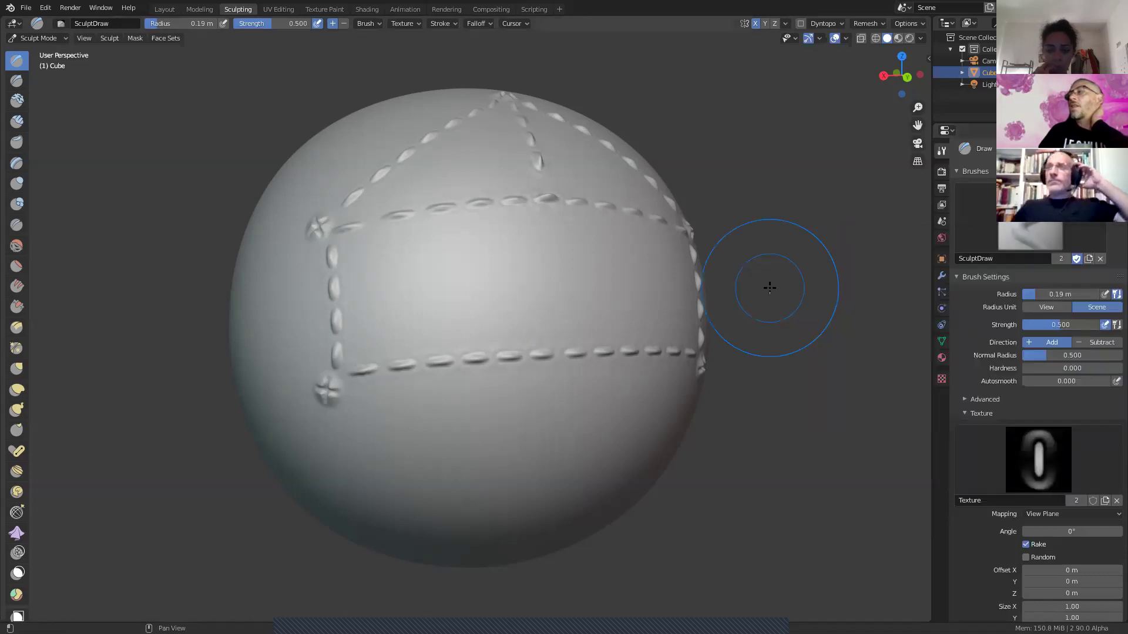
Step: Check the brush texture's mapping and set the brush's stroke method to Space
{"action": "scroll", "coordinate": [992, 480], "scroll_direction": "down", "scroll_amount": 6}
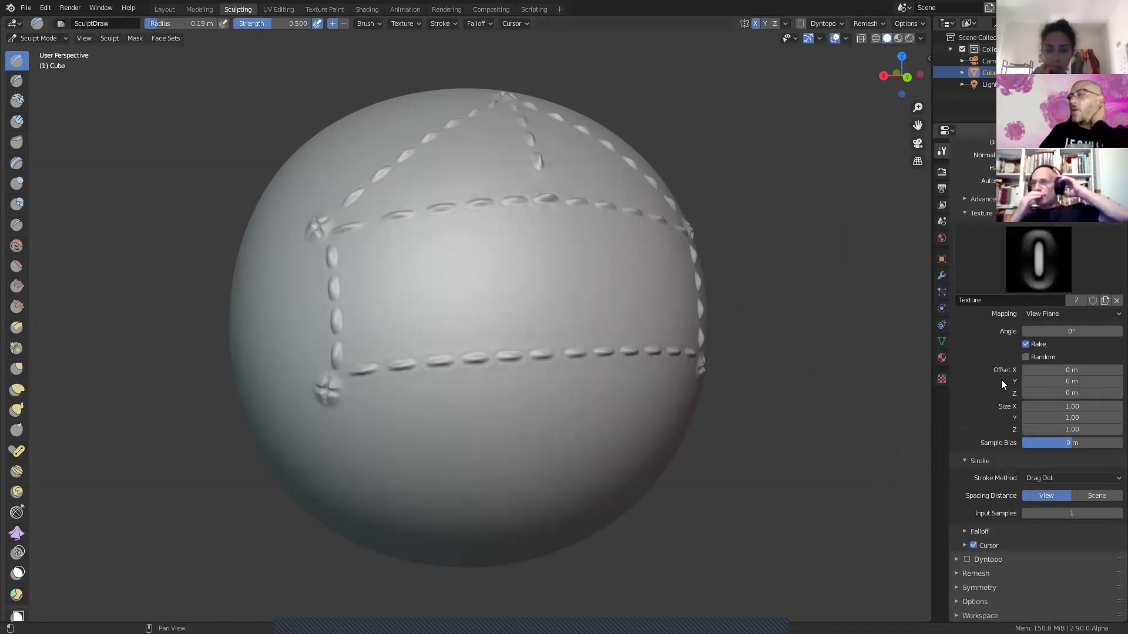
{"action": "left_click", "coordinate": [1055, 311]}
{"action": "key", "text": "Escape"}
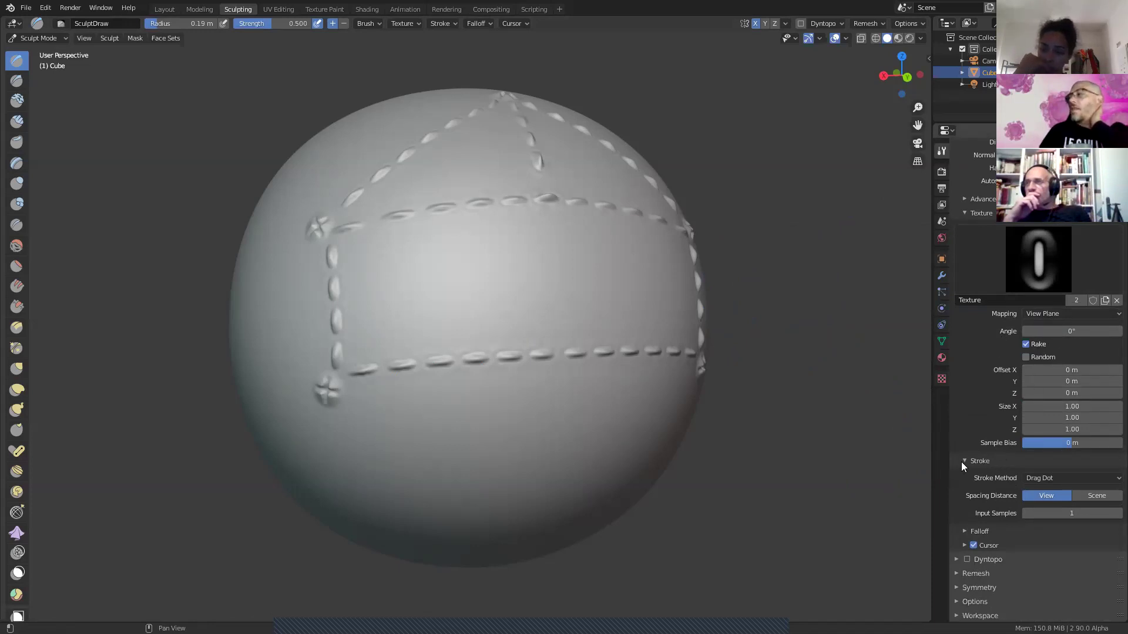
{"action": "left_click", "coordinate": [1052, 478]}
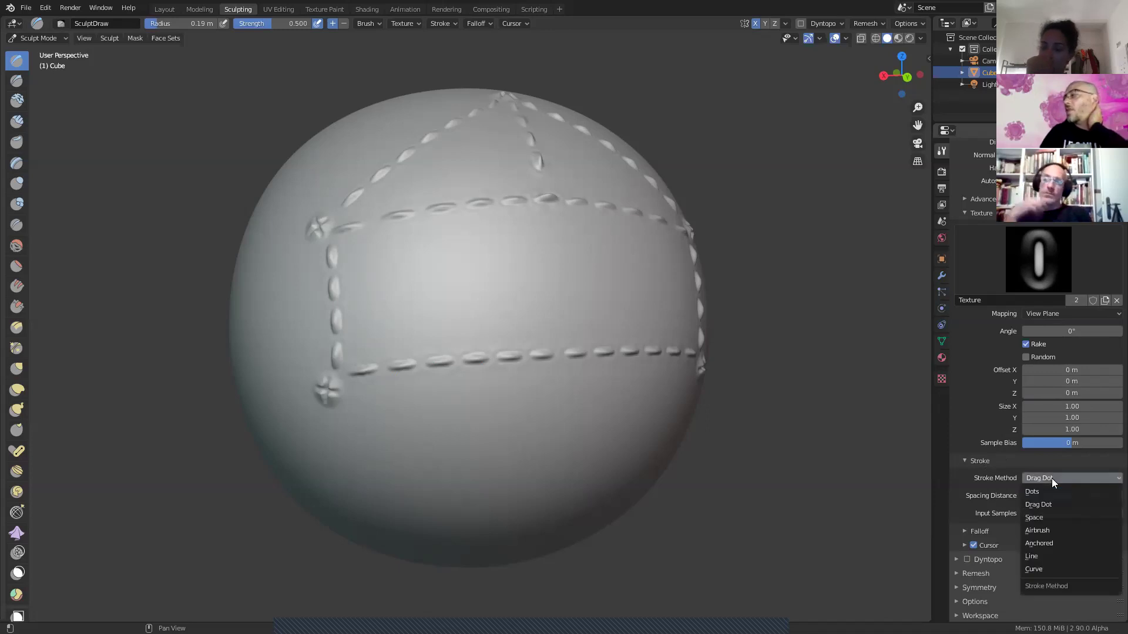
{"action": "left_click", "coordinate": [1054, 517]}
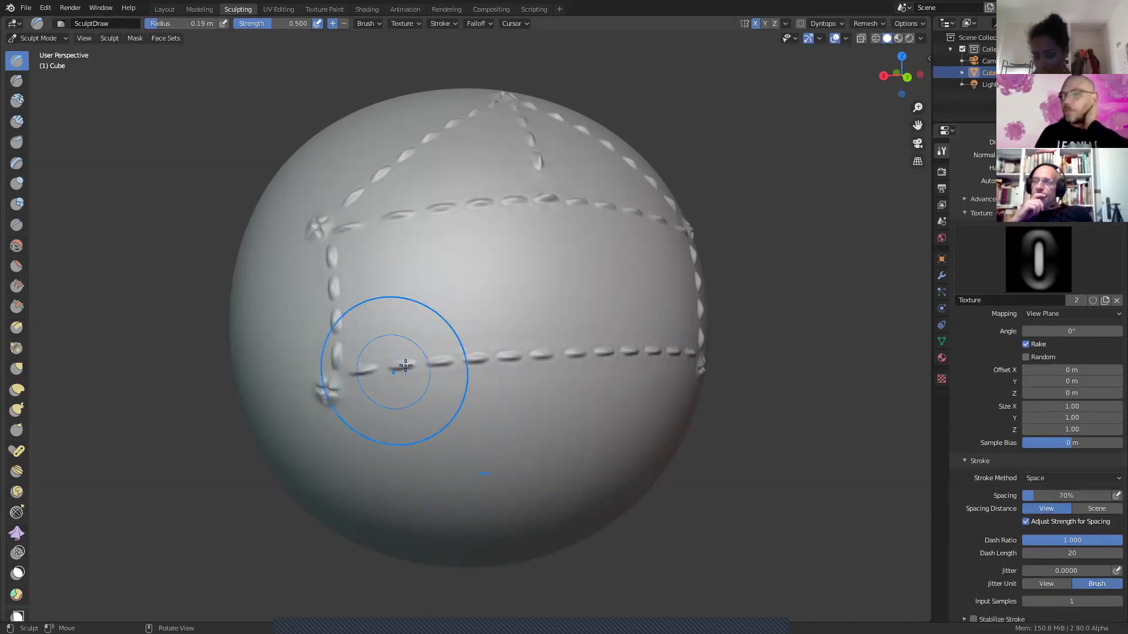
Step: Examine the stitched seams on the sphere along with the brush's falloff presets, texture mapping and stroke settings
{"action": "scroll", "coordinate": [393, 371], "scroll_direction": "up", "scroll_amount": 5}
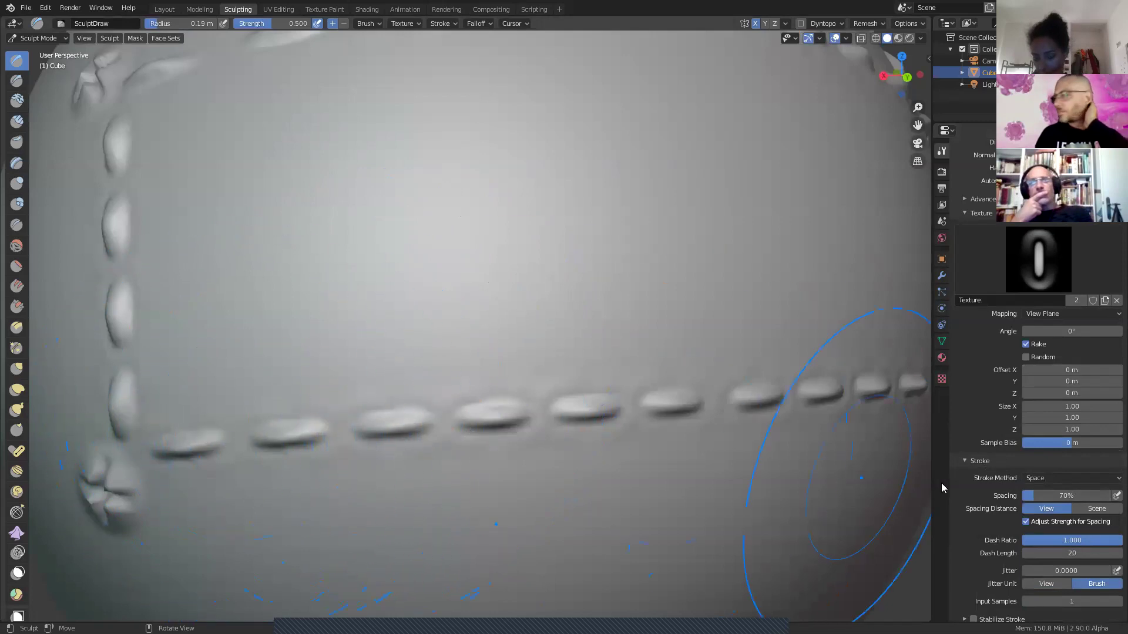
{"action": "scroll", "coordinate": [993, 464], "scroll_direction": "down", "scroll_amount": 4}
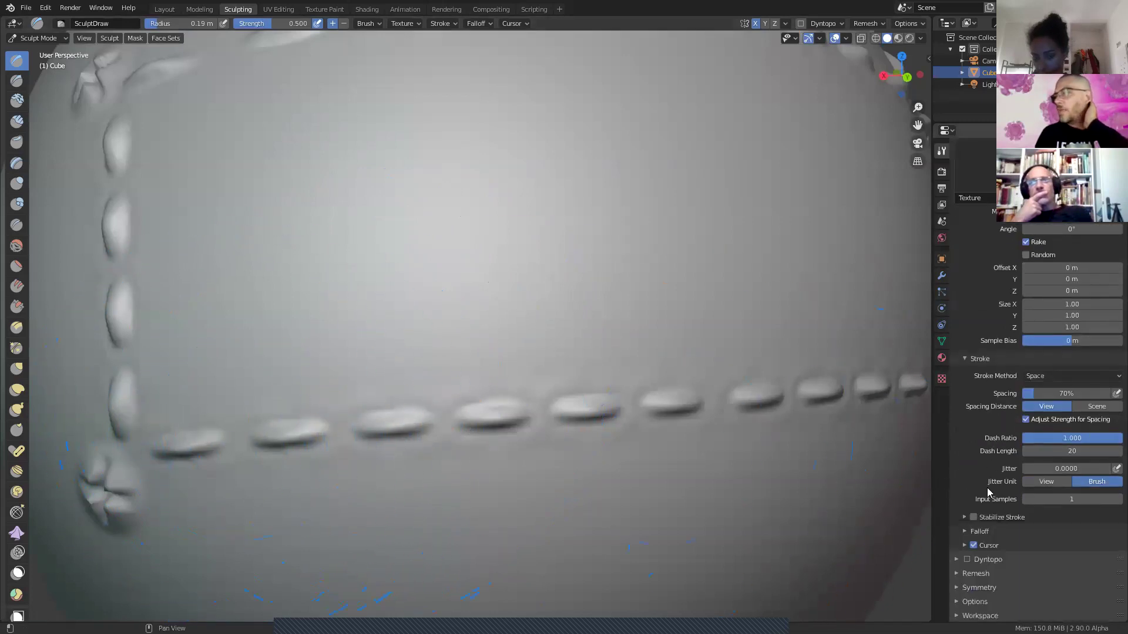
{"action": "left_click", "coordinate": [976, 532]}
{"action": "scroll", "coordinate": [1001, 525], "scroll_direction": "down", "scroll_amount": 2}
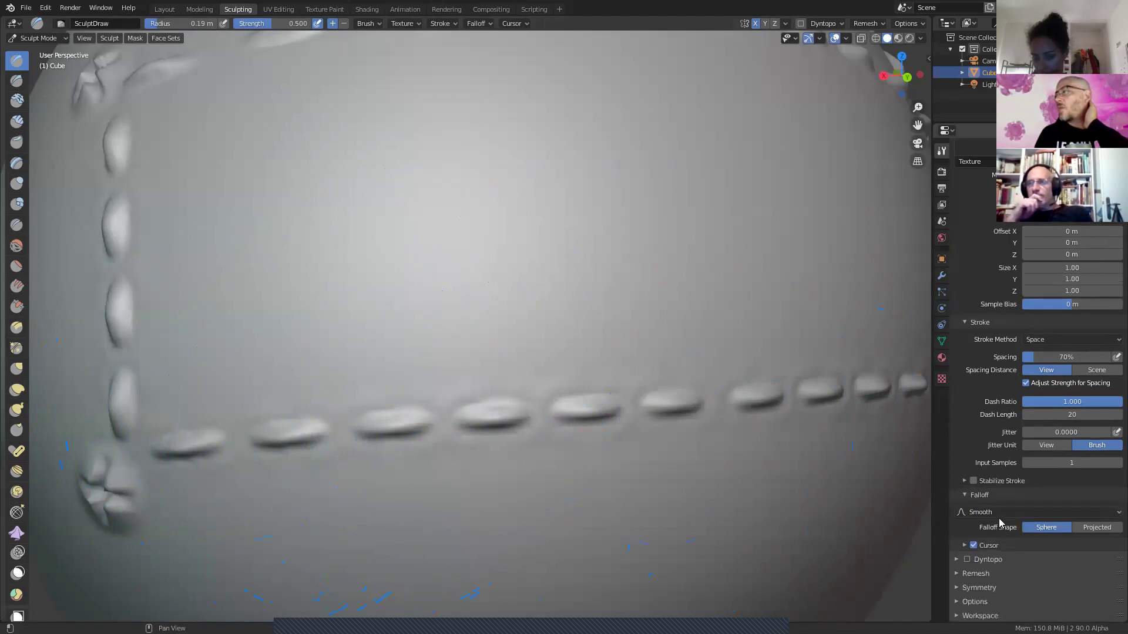
{"action": "left_click", "coordinate": [989, 512]}
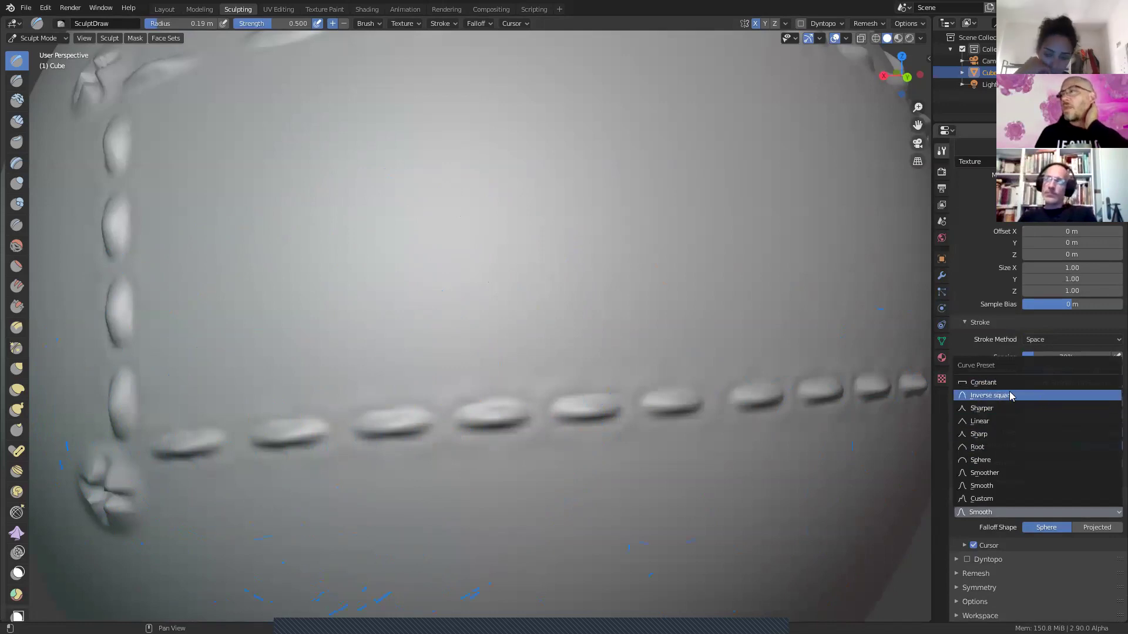
{"action": "scroll", "coordinate": [296, 280], "scroll_direction": "down", "scroll_amount": 6}
{"action": "middle_click_drag", "start_coordinate": [357, 310], "coordinate": [455, 315]}
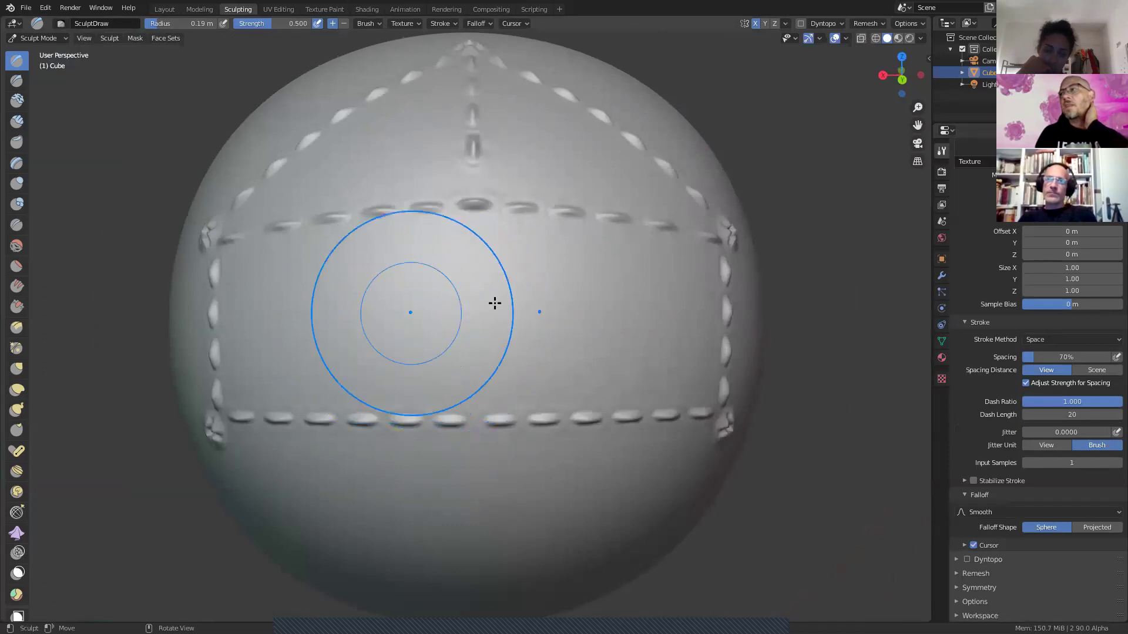
{"action": "middle_click_drag", "start_coordinate": [468, 143], "coordinate": [403, 194]}
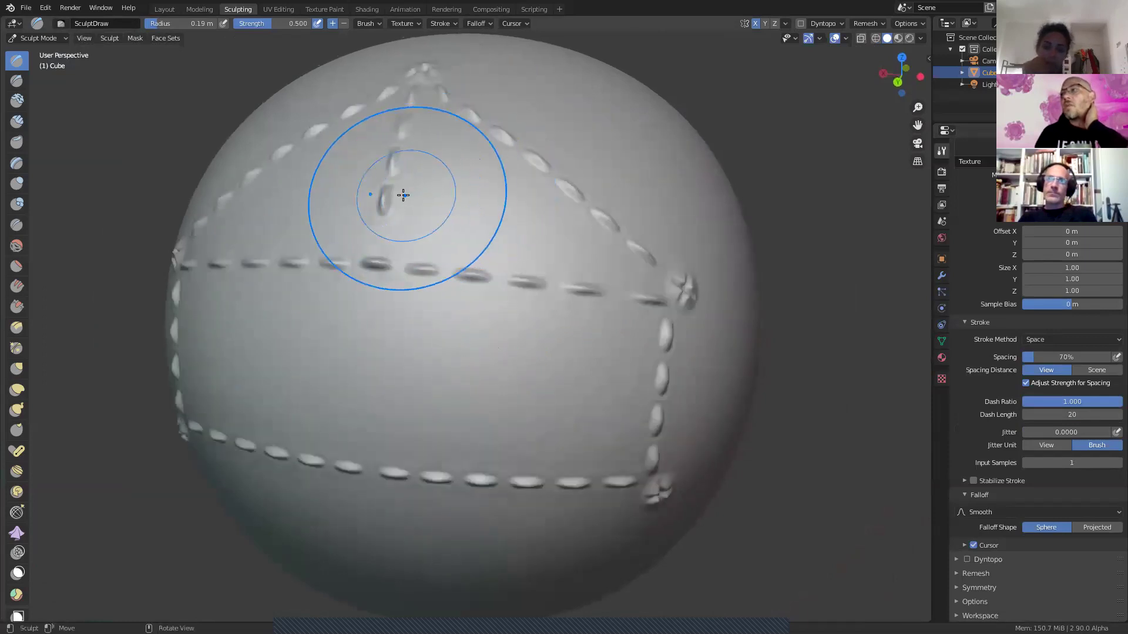
{"action": "scroll", "coordinate": [1024, 256], "scroll_direction": "up", "scroll_amount": 10}
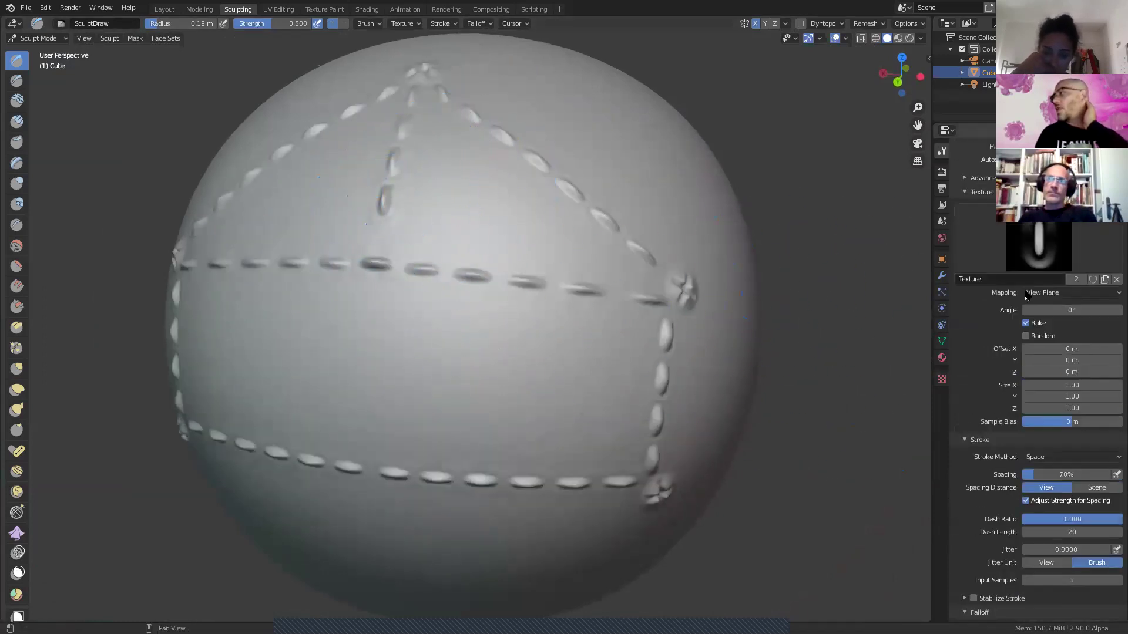
{"action": "scroll", "coordinate": [1053, 312], "scroll_direction": "down", "scroll_amount": 10}
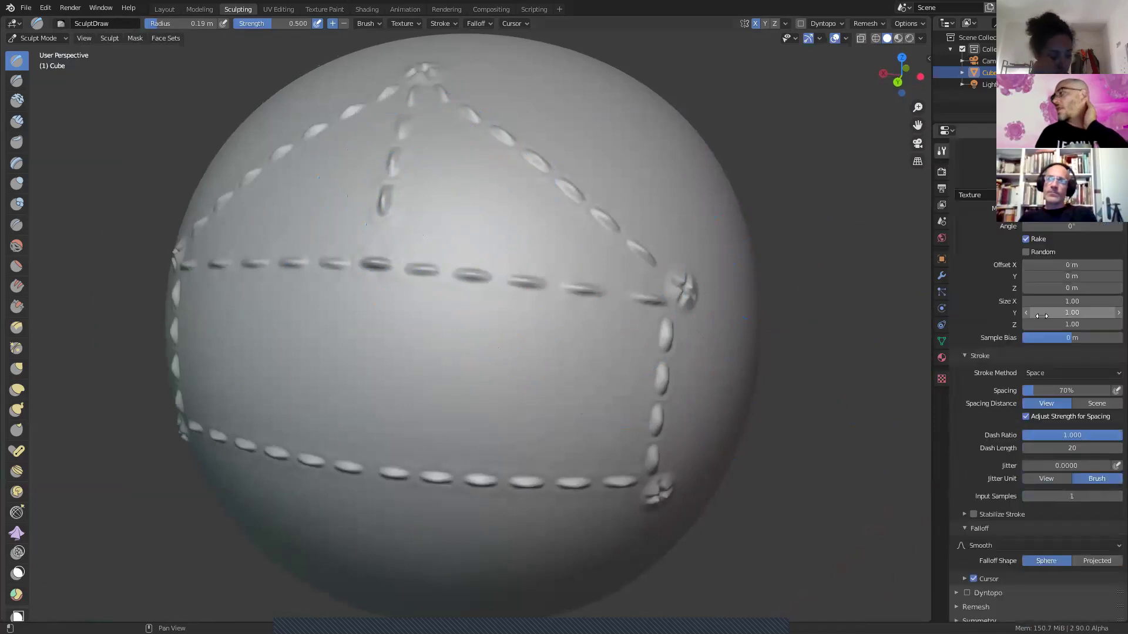
Step: Try to extend the vertical stitch seam down to the upper horizontal seam with a 0.071 m brush radius, and undo the attempt
{"action": "right_click", "coordinate": [464, 329]}
{"action": "left_click_drag", "start_coordinate": [458, 330], "coordinate": [361, 329]}
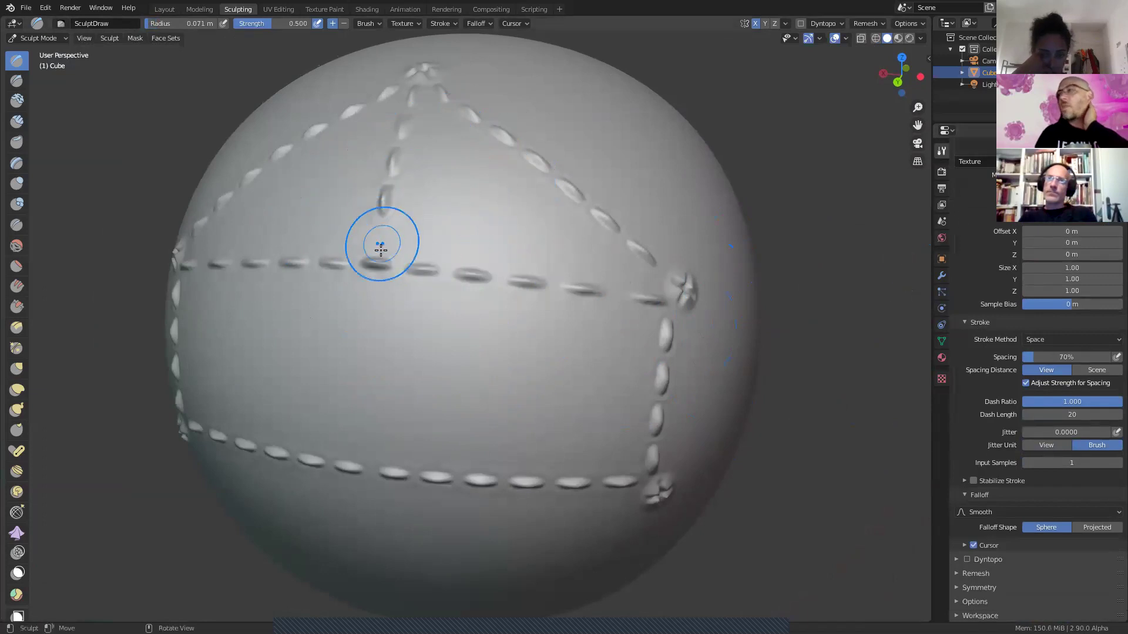
{"action": "middle_click_drag", "start_coordinate": [373, 269], "coordinate": [541, 327]}
{"action": "scroll", "coordinate": [527, 330], "scroll_direction": "up", "scroll_amount": 5}
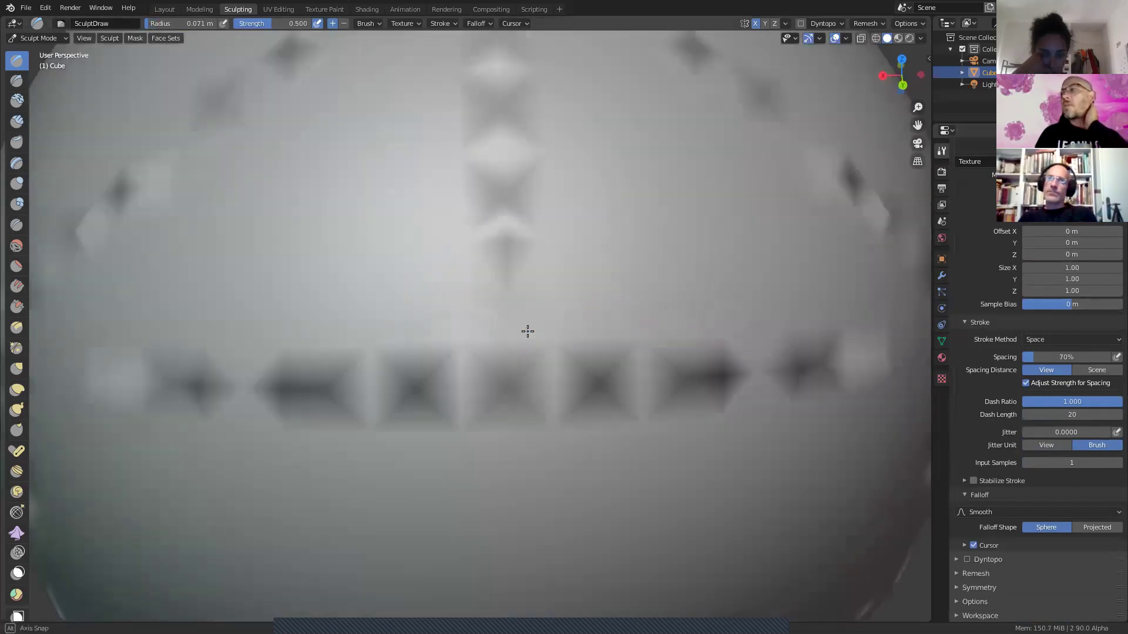
{"action": "mouse_move", "coordinate": [374, 141]}
{"action": "left_mouse_down"}
{"action": "mouse_move", "coordinate": [409, 186]}
{"action": "mouse_move", "coordinate": [410, 221]}
{"action": "left_mouse_up"}
{"action": "left_click_drag", "start_coordinate": [410, 268], "coordinate": [410, 305]}
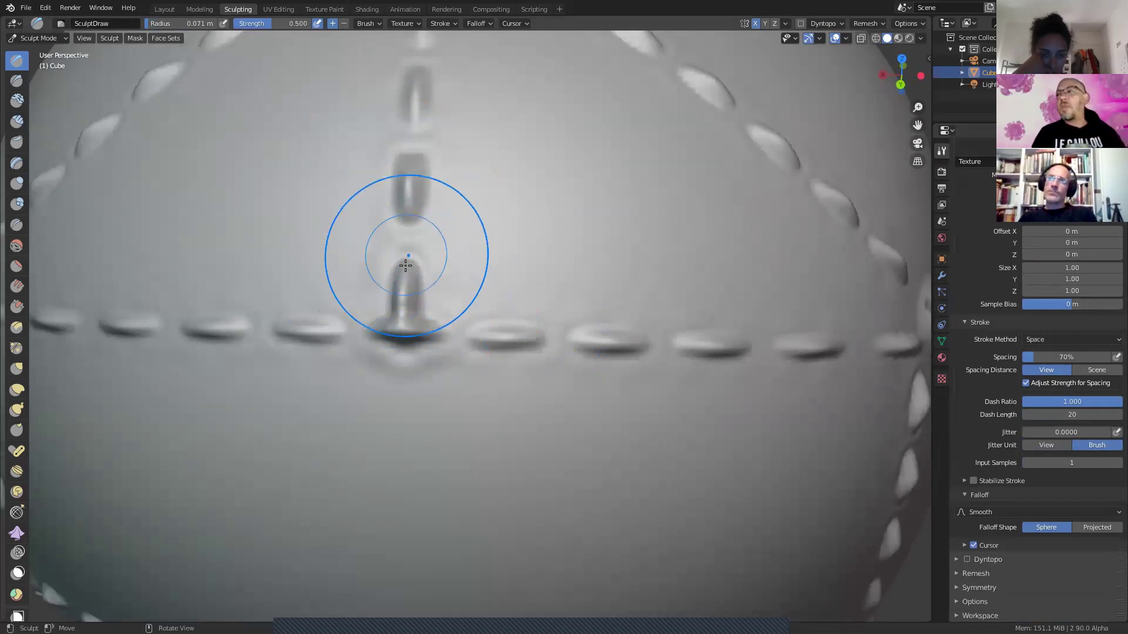
{"action": "key", "text": "ctrl+z"}
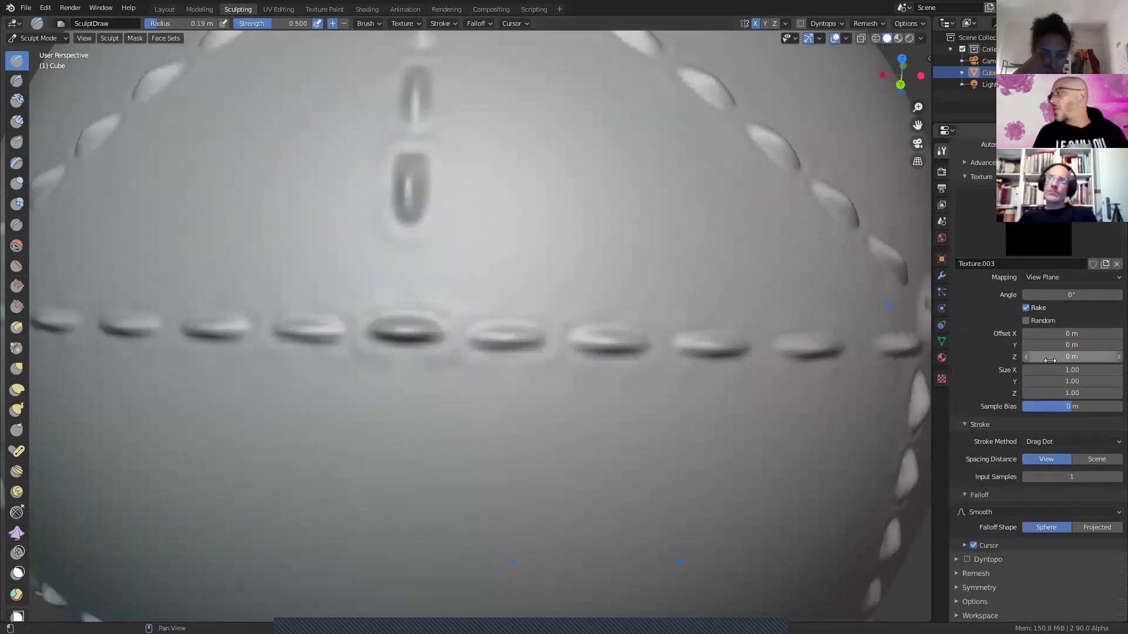
Step: Choose the single-stitch texture for the brush and set its stroke method to Space
{"action": "left_click", "coordinate": [1046, 269]}
{"action": "left_click", "coordinate": [778, 287]}
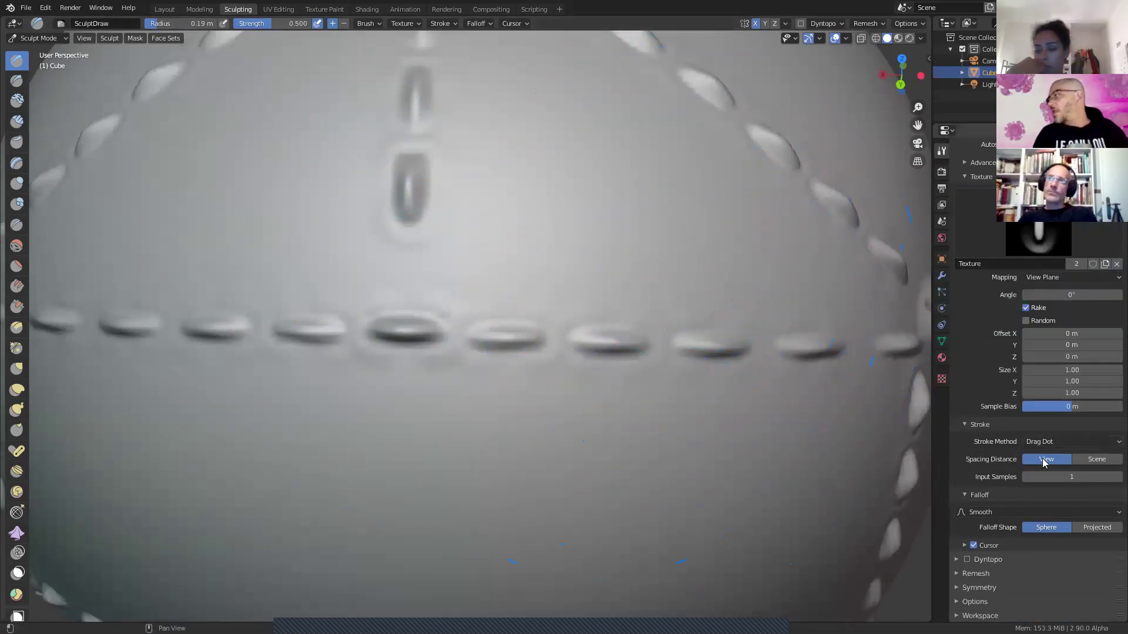
{"action": "left_click", "coordinate": [1064, 444]}
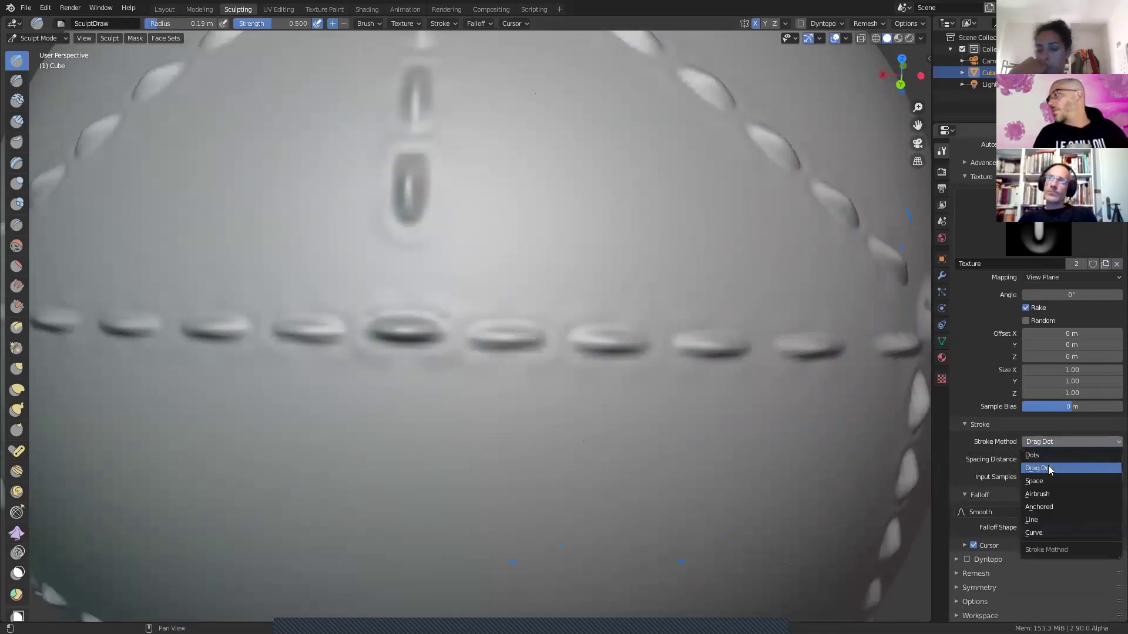
{"action": "left_click", "coordinate": [1041, 481]}
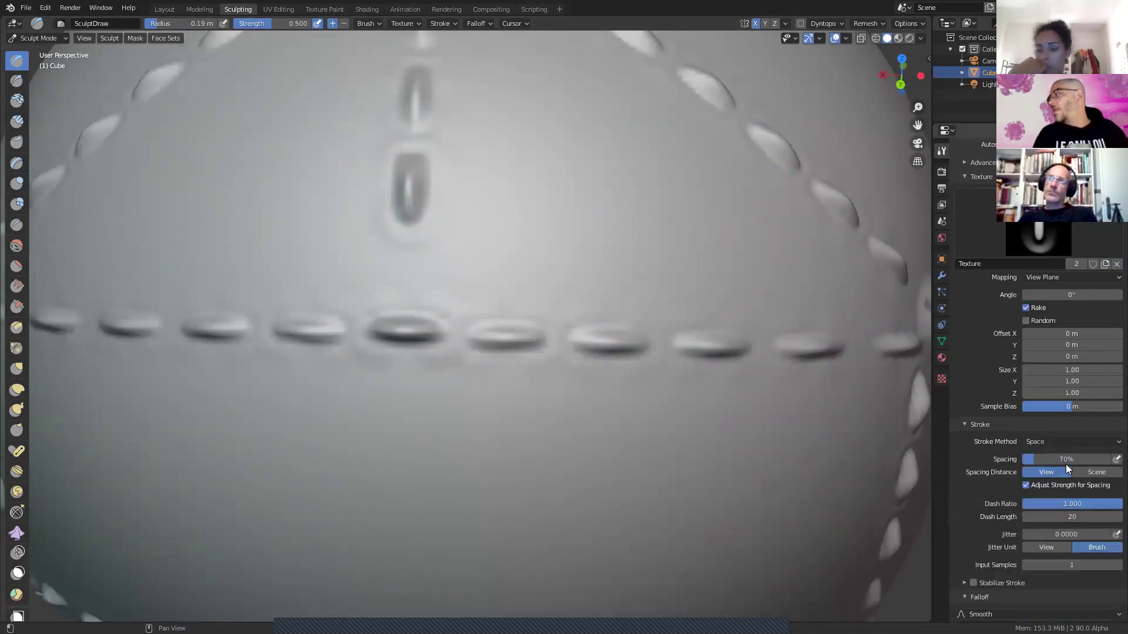
Step: Set the brush radius to 0.054 m and add a stitch joining the vertical seam to the upper horizontal seam
{"action": "right_click", "coordinate": [407, 189]}
{"action": "left_click_drag", "start_coordinate": [408, 193], "coordinate": [329, 193]}
{"action": "left_click_drag", "start_coordinate": [411, 169], "coordinate": [410, 193]}
{"action": "left_click_drag", "start_coordinate": [407, 276], "coordinate": [404, 328]}
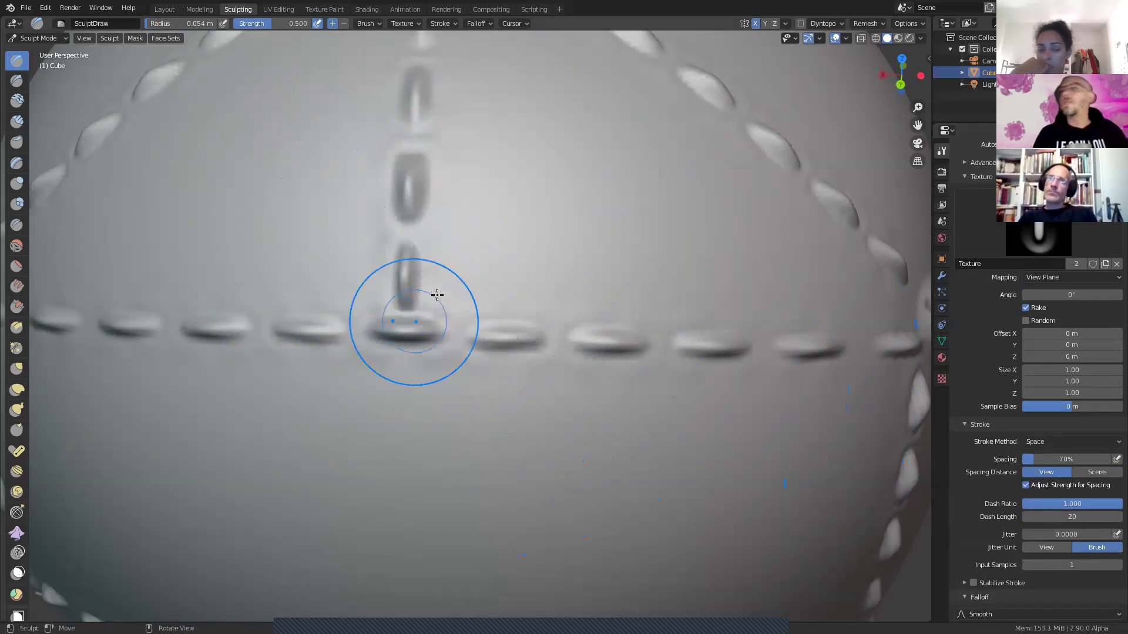
{"action": "scroll", "coordinate": [433, 294], "scroll_direction": "down", "scroll_amount": 6}
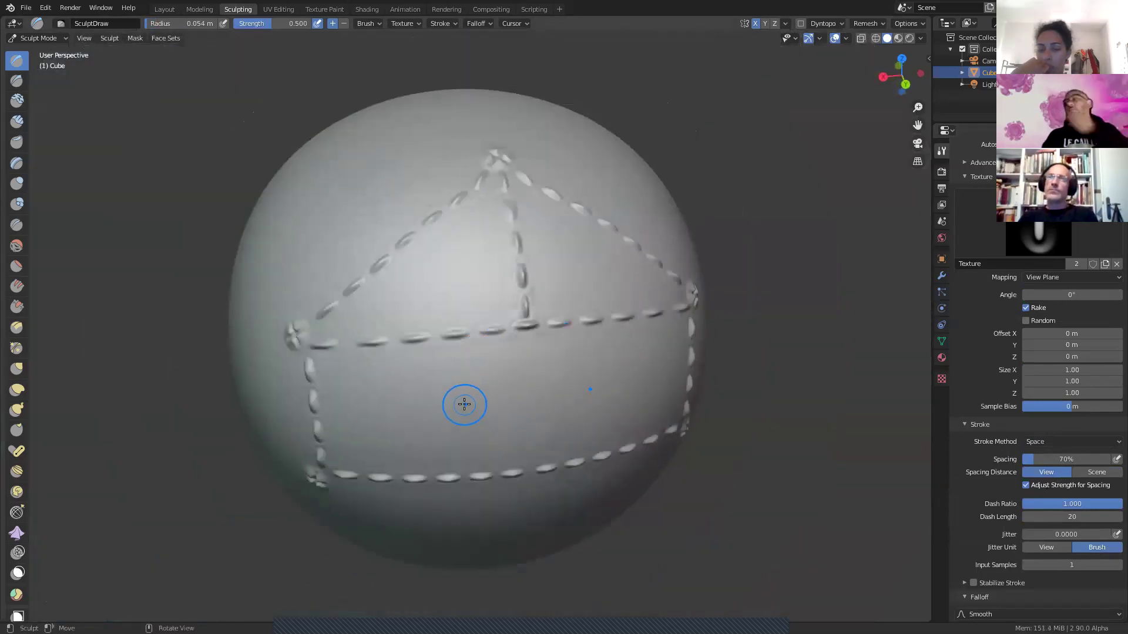
{"action": "middle_click_drag", "start_coordinate": [522, 386], "coordinate": [518, 386]}
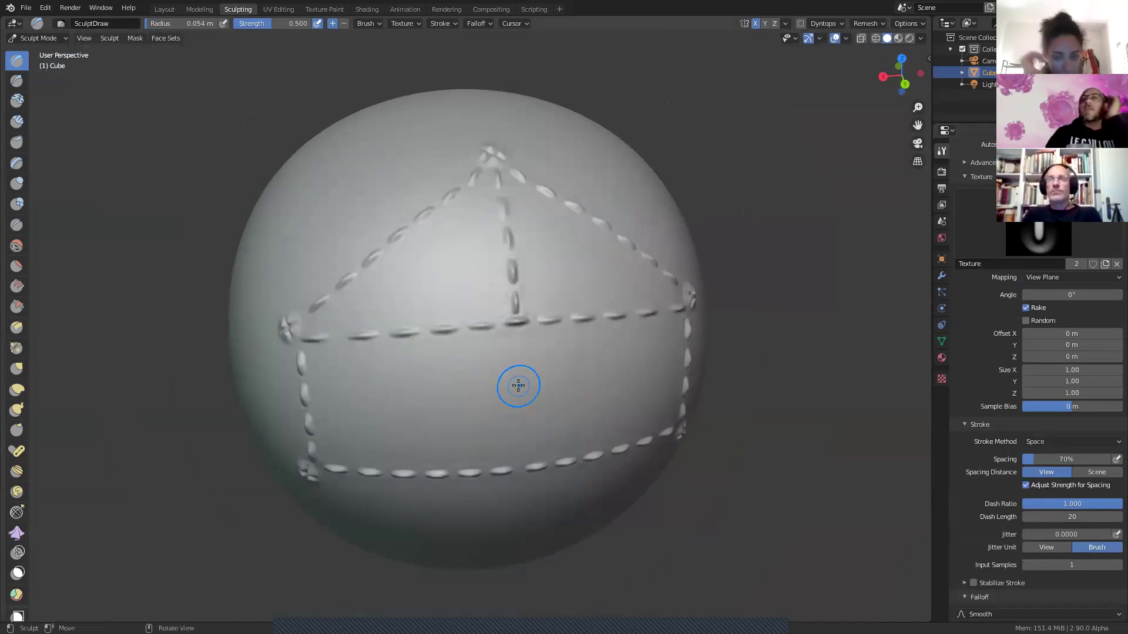
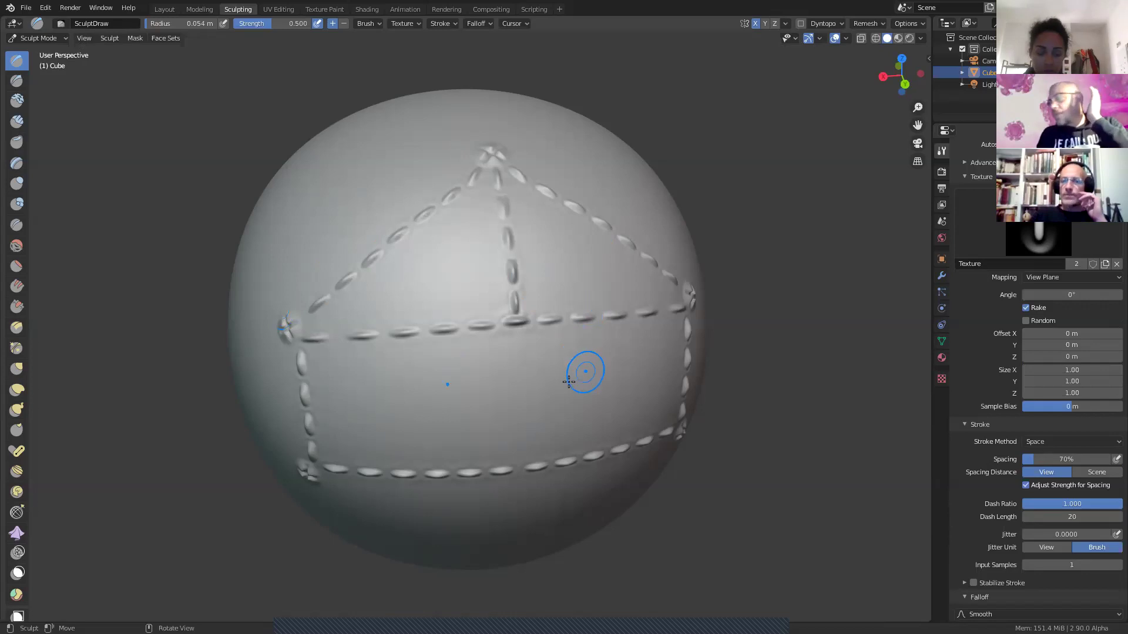
Step: Examine the sphere's Multiresolution modifier, the available brush textures, and the brush's texture and stroke settings
{"action": "middle_click_drag", "start_coordinate": [574, 391], "coordinate": [564, 365]}
{"action": "scroll", "coordinate": [564, 365], "scroll_direction": "up", "scroll_amount": 1}
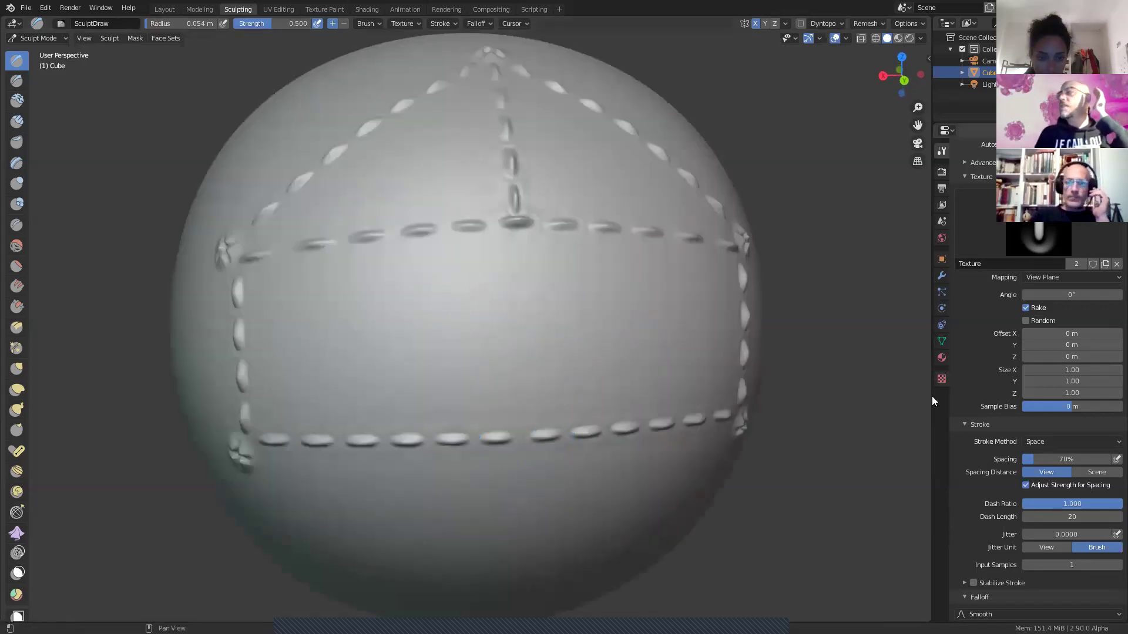
{"action": "left_click", "coordinate": [940, 276]}
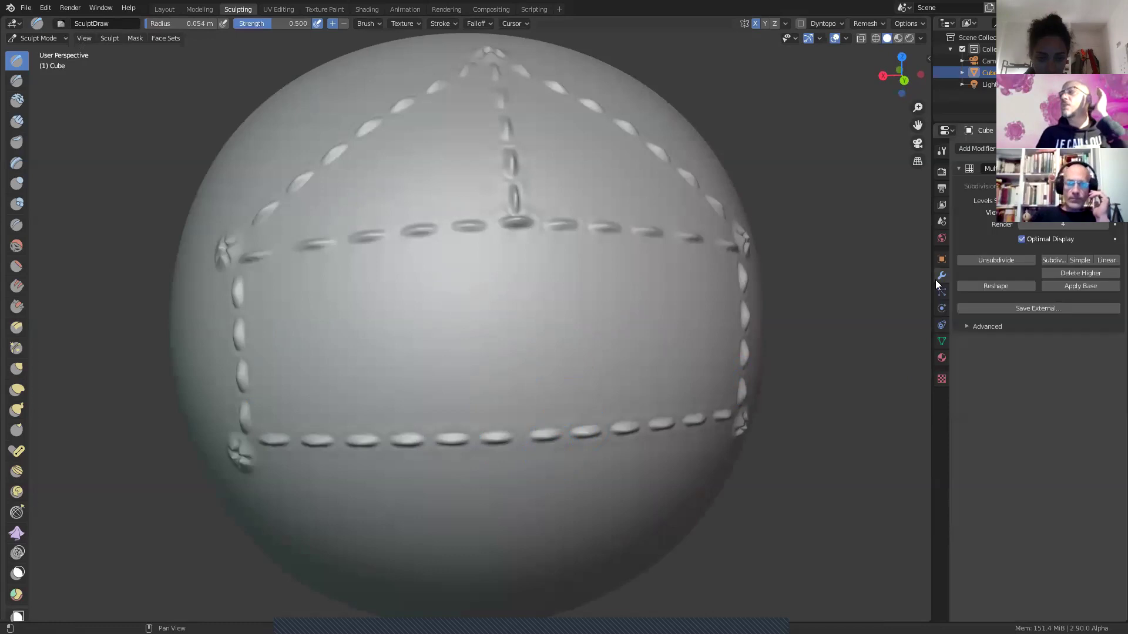
{"action": "left_click", "coordinate": [941, 151]}
{"action": "left_click", "coordinate": [995, 450]}
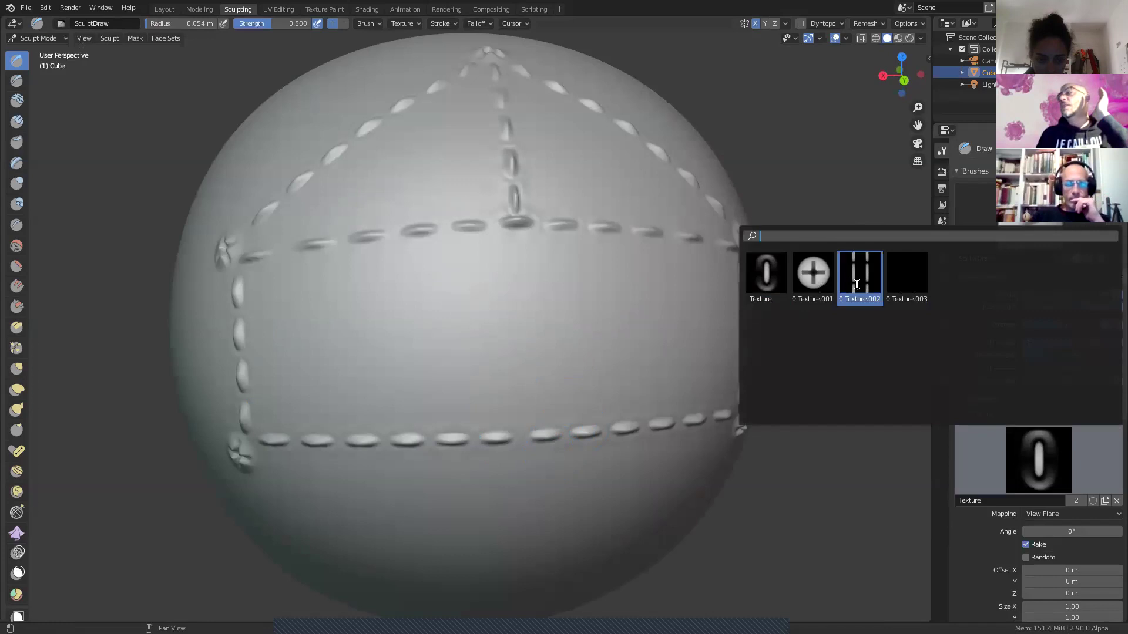
{"action": "scroll", "coordinate": [988, 456], "scroll_direction": "down", "scroll_amount": 10}
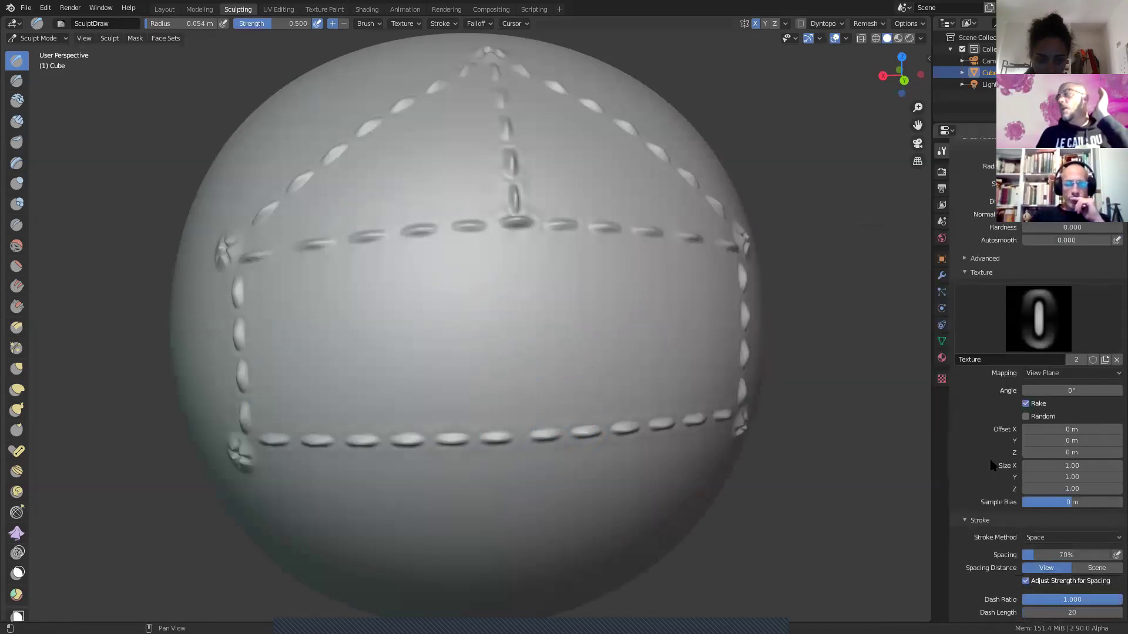
Step: Collapse the brush's texture settings and examine its stroke method choices and the stitched seams on the sphere
{"action": "left_click", "coordinate": [1042, 255]}
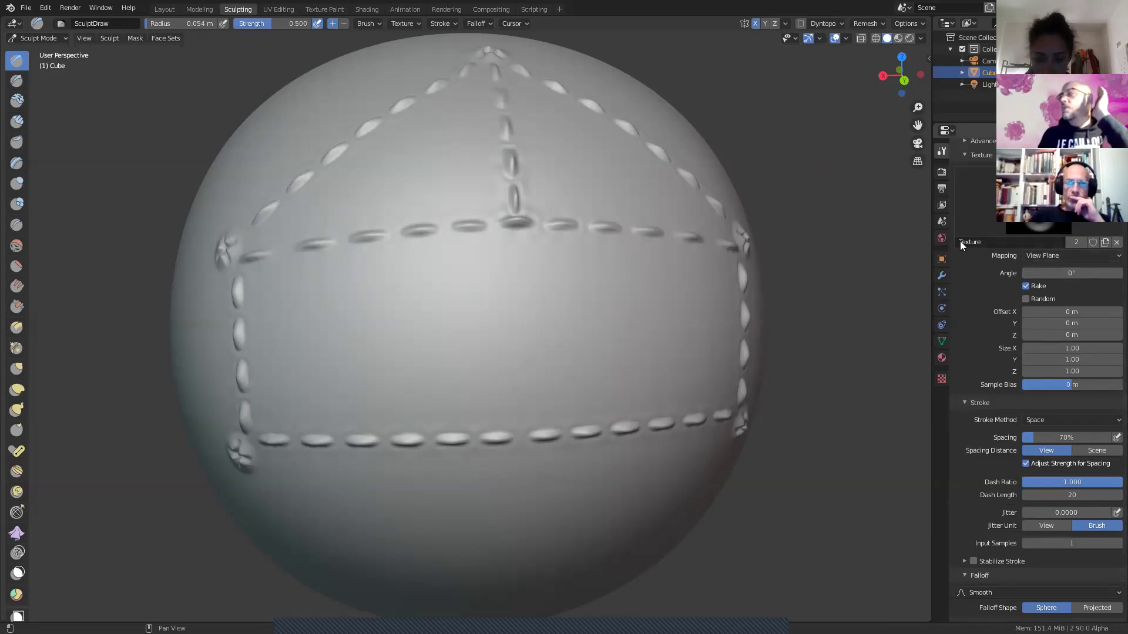
{"action": "left_click", "coordinate": [969, 154]}
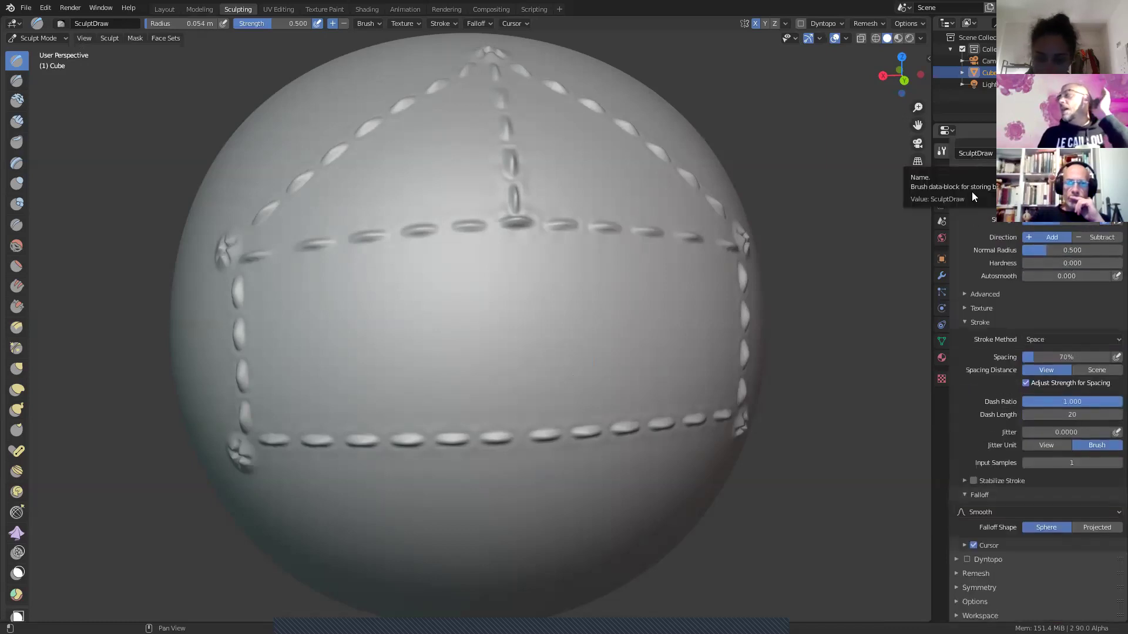
{"action": "left_click", "coordinate": [1056, 339]}
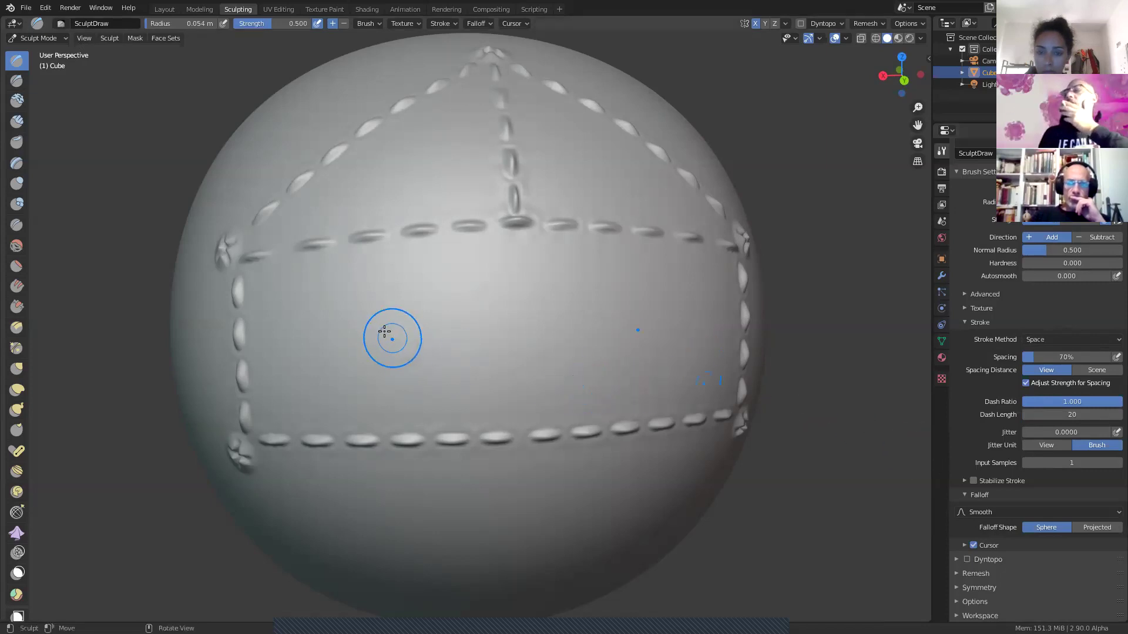
{"action": "middle_click_drag", "start_coordinate": [377, 337], "coordinate": [410, 345]}
{"action": "scroll", "coordinate": [398, 346], "scroll_direction": "up", "scroll_amount": 2}
{"action": "scroll", "coordinate": [397, 347], "scroll_direction": "down", "scroll_amount": 2}
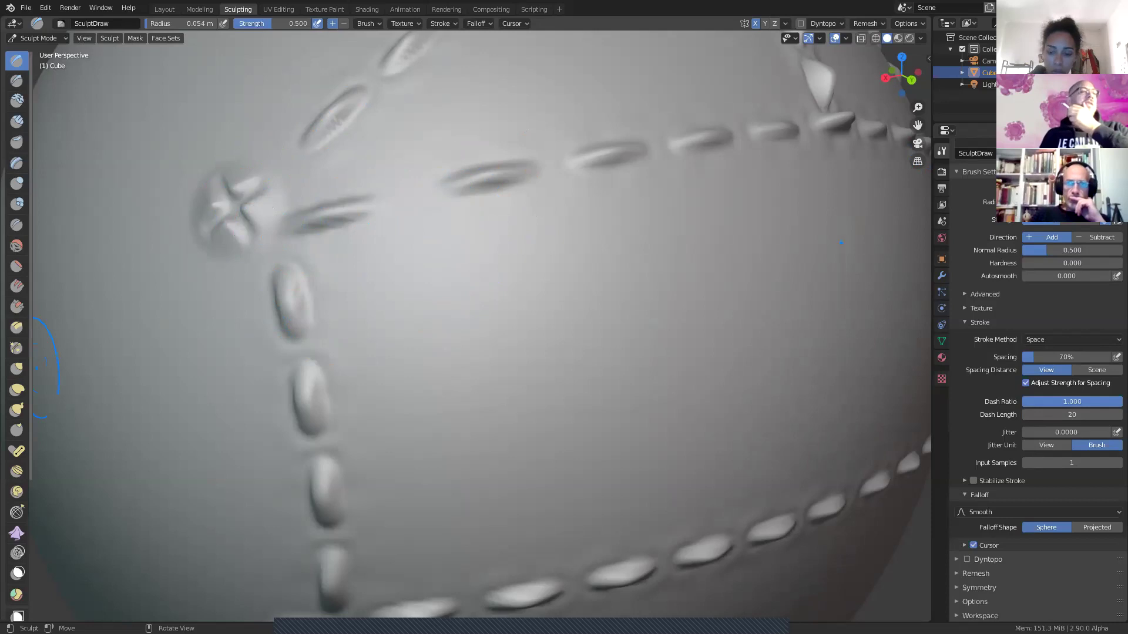
Step: View the 3DCoat leather stitching image in the browser's results and compare it with the sphere's seams in Blender
{"action": "key", "text": "alt+Tab"}
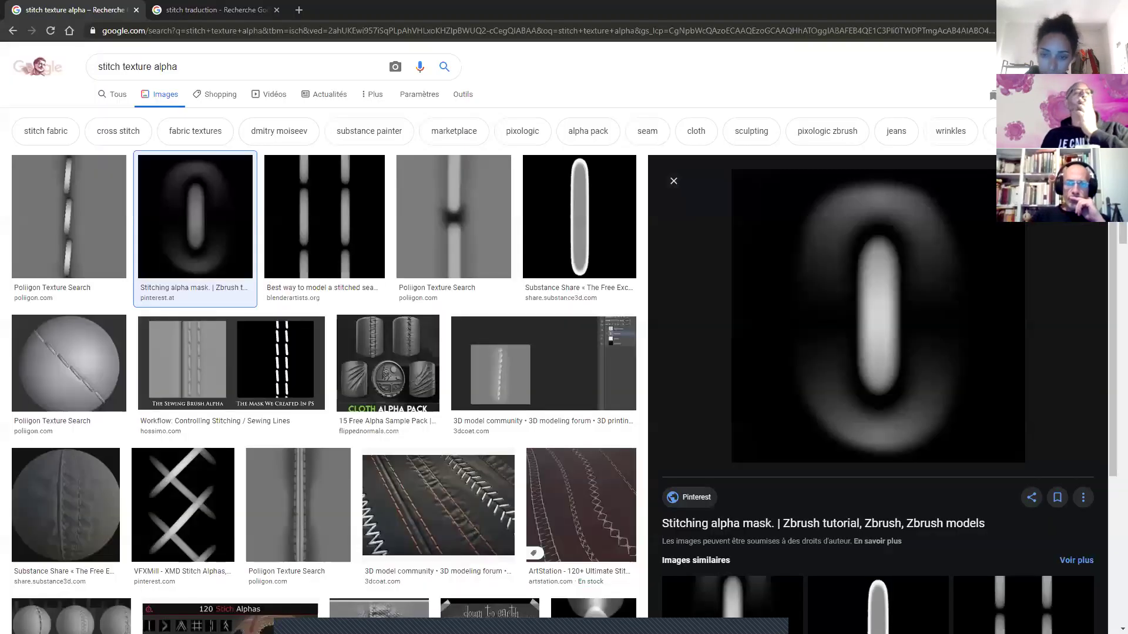
{"action": "left_click", "coordinate": [449, 487]}
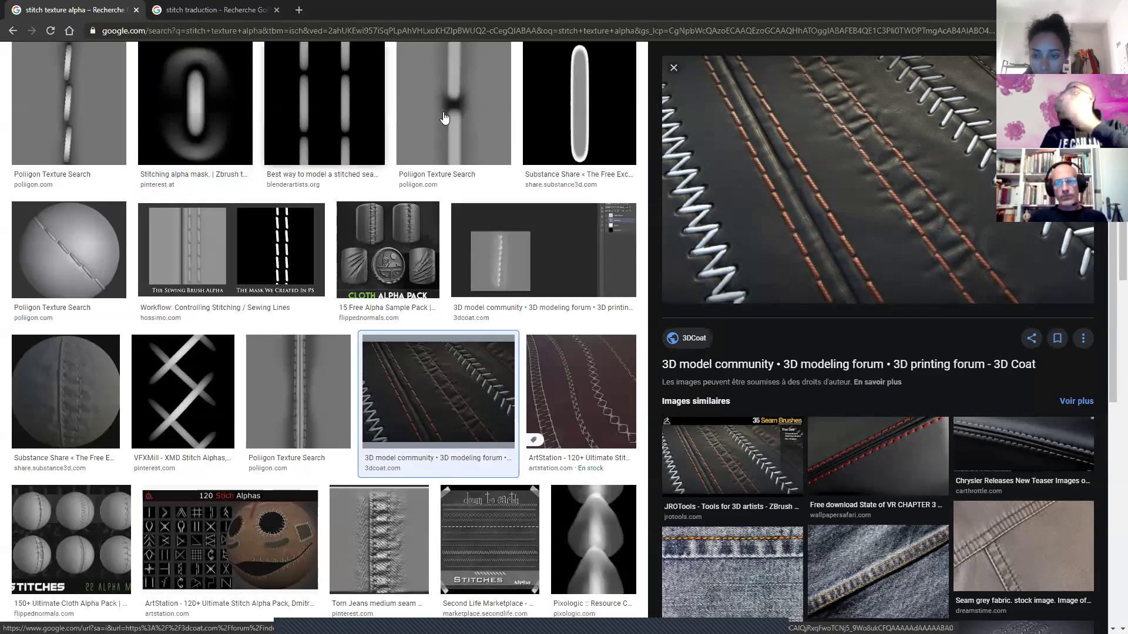
{"action": "key", "text": "alt+Tab"}
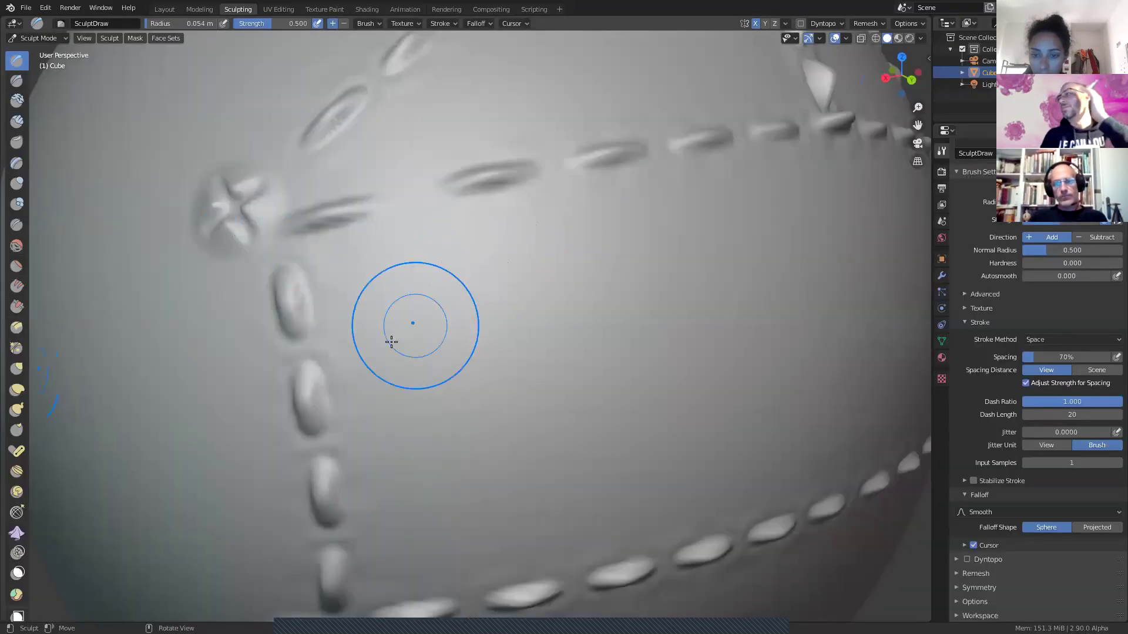
{"action": "scroll", "coordinate": [392, 344], "scroll_direction": "down", "scroll_amount": 3}
{"action": "mouse_move", "coordinate": [397, 358]}
{"action": "middle_mouse_down"}
{"action": "mouse_move", "coordinate": [382, 368]}
{"action": "mouse_move", "coordinate": [429, 367]}
{"action": "middle_mouse_up"}
{"action": "scroll", "coordinate": [432, 381], "scroll_direction": "up", "scroll_amount": 2}
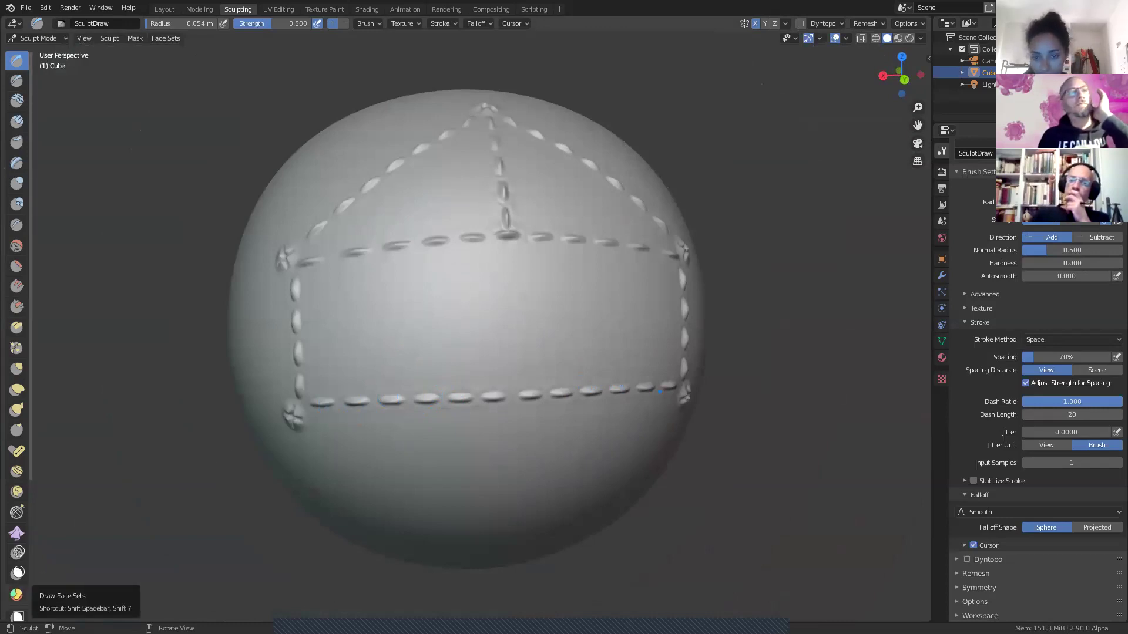
Step: Switch to the browser and search Google Images for "screw texture alpha"
{"action": "key", "text": "alt+Tab"}
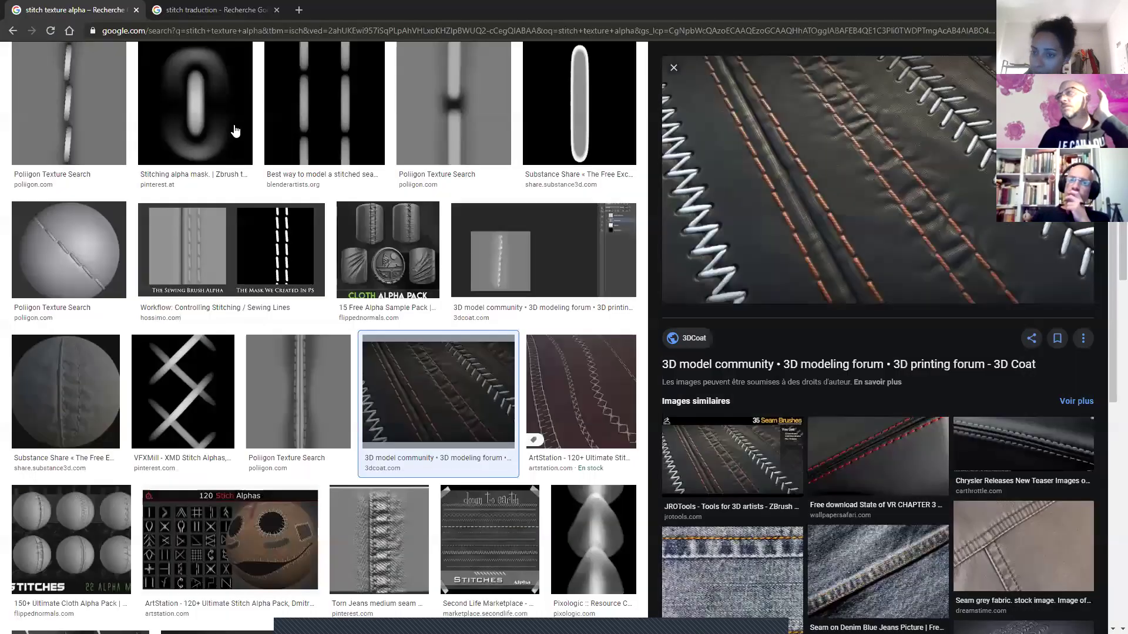
{"action": "scroll", "coordinate": [235, 130], "scroll_direction": "up", "scroll_amount": 2}
{"action": "double_click", "coordinate": [105, 66]}
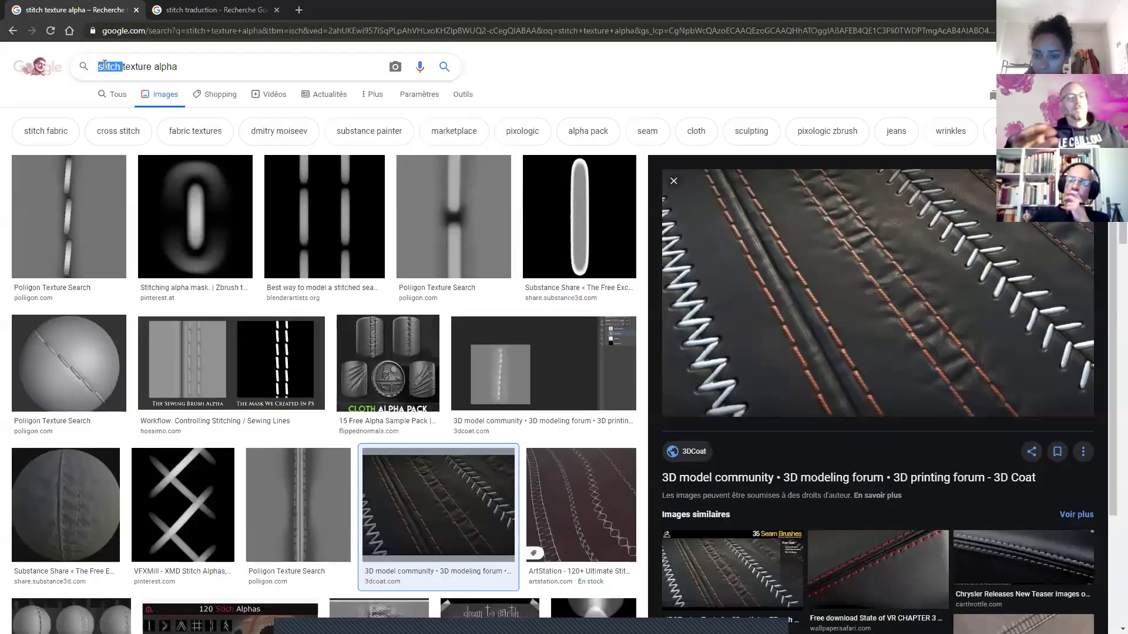
{"action": "type", "text": "sc"}
{"action": "type", "text": "w"}
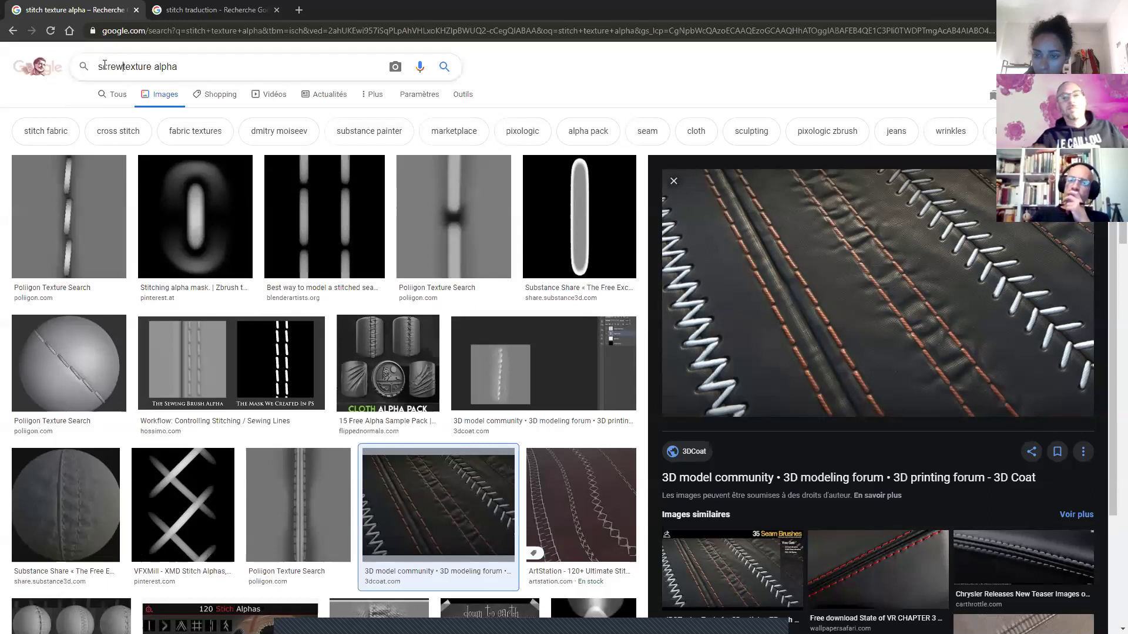
{"action": "key", "text": "Return"}
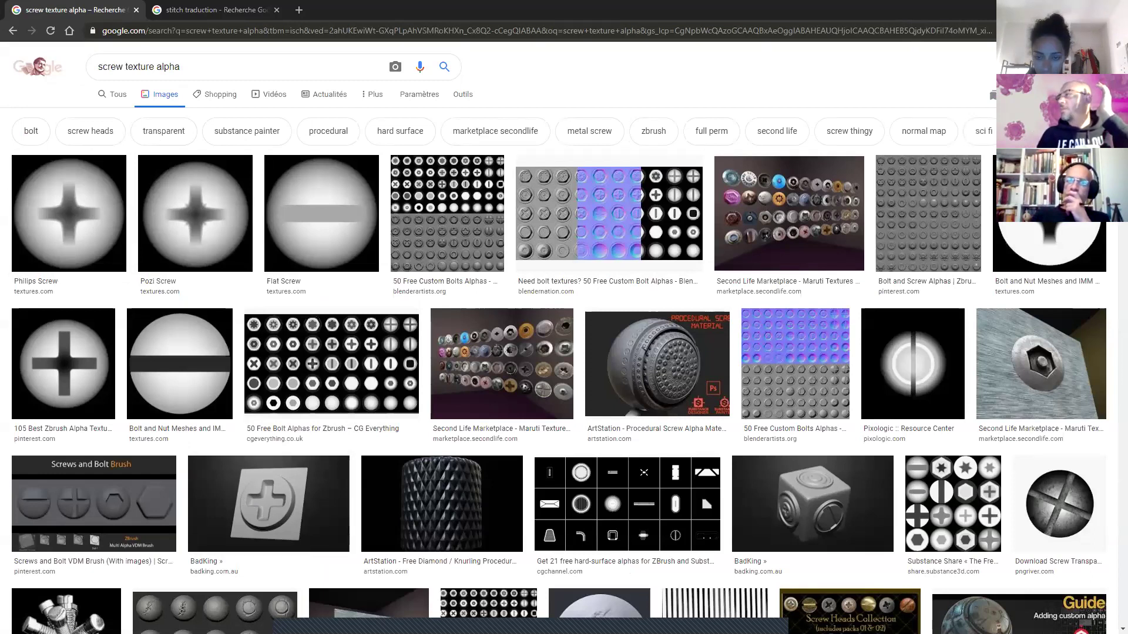
Step: Return to Blender and examine the sphere's Multiresolution modifier and its stitched seams from several angles
{"action": "key", "text": "alt+Tab"}
{"action": "middle_click_drag", "start_coordinate": [372, 326], "coordinate": [377, 360]}
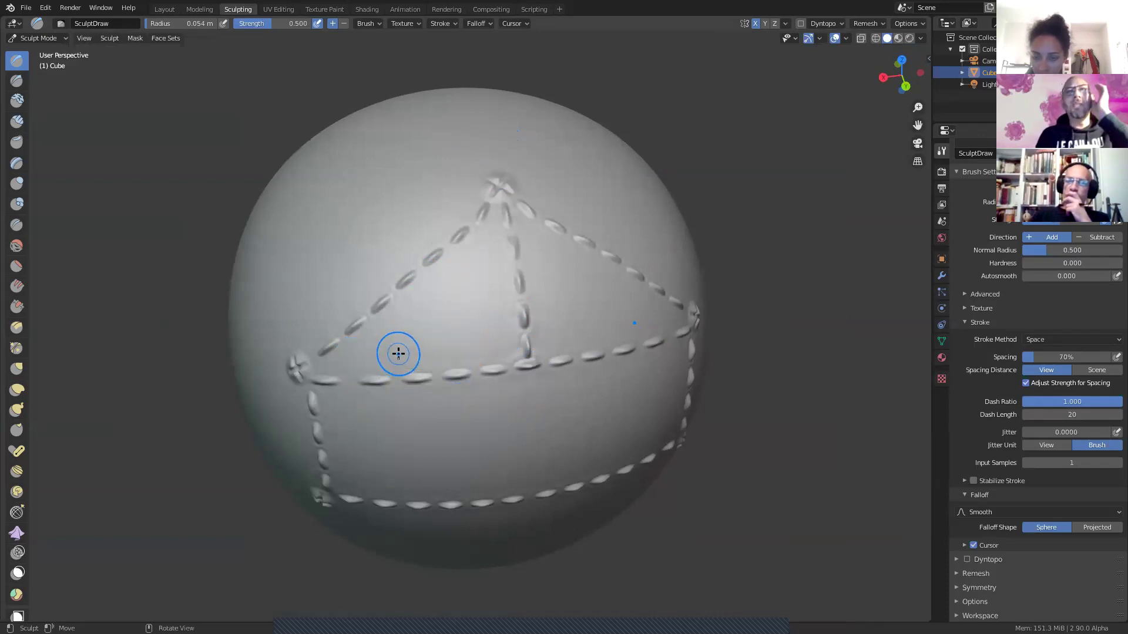
{"action": "left_click", "coordinate": [942, 171]}
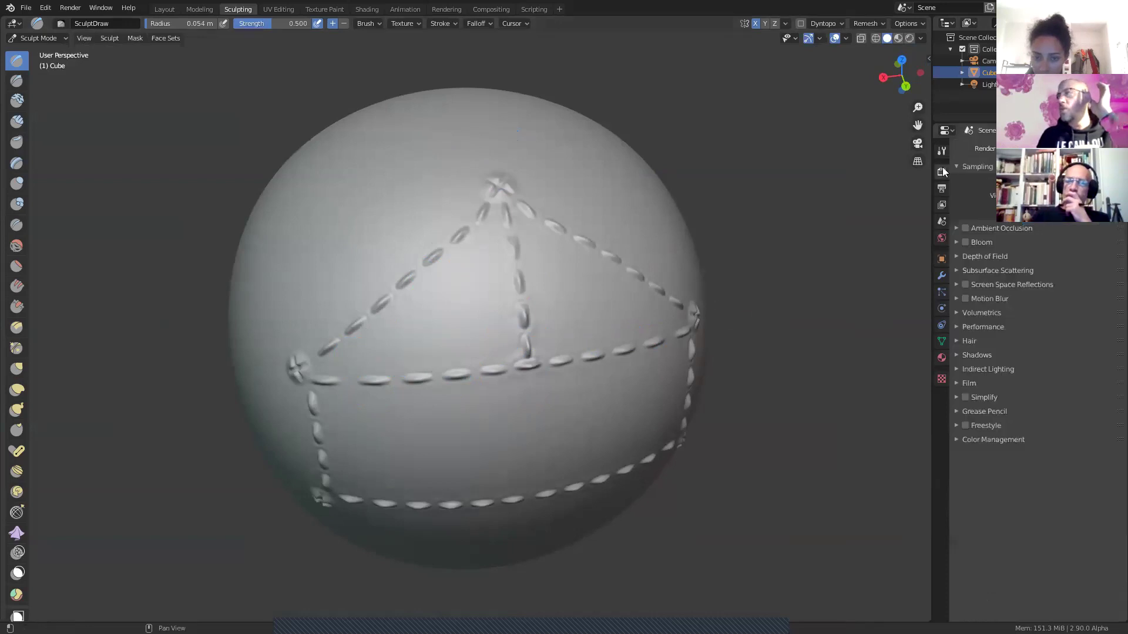
{"action": "left_click", "coordinate": [940, 277]}
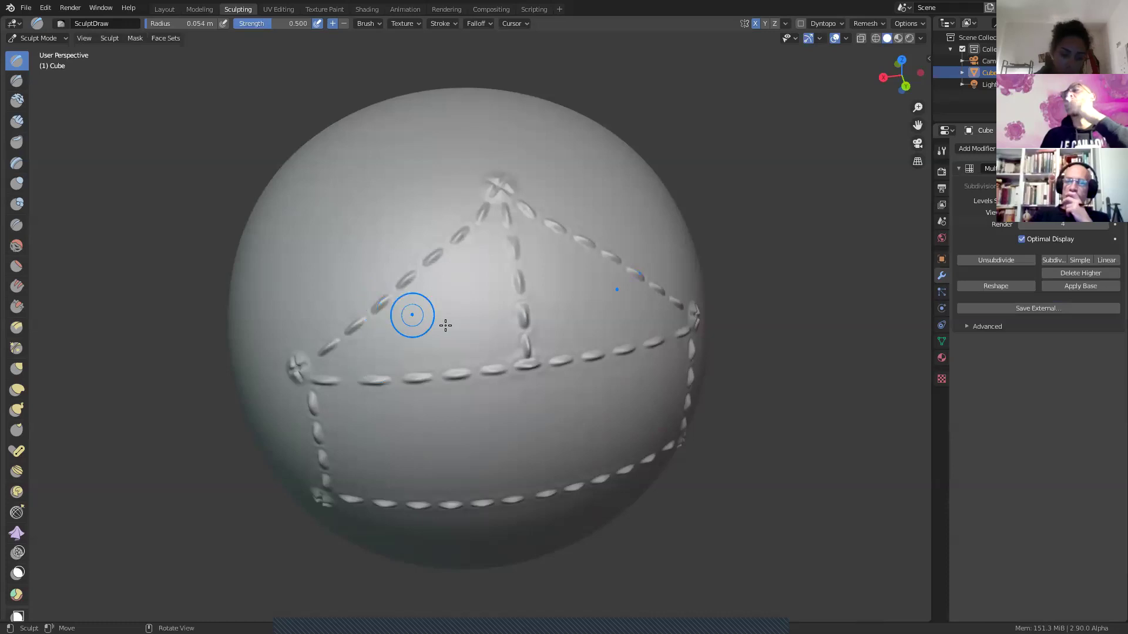
{"action": "mouse_move", "coordinate": [445, 324]}
{"action": "middle_mouse_down"}
{"action": "mouse_move", "coordinate": [427, 291]}
{"action": "mouse_move", "coordinate": [463, 292]}
{"action": "mouse_move", "coordinate": [450, 299]}
{"action": "middle_mouse_up"}
{"action": "scroll", "coordinate": [477, 330], "scroll_direction": "up", "scroll_amount": 2}
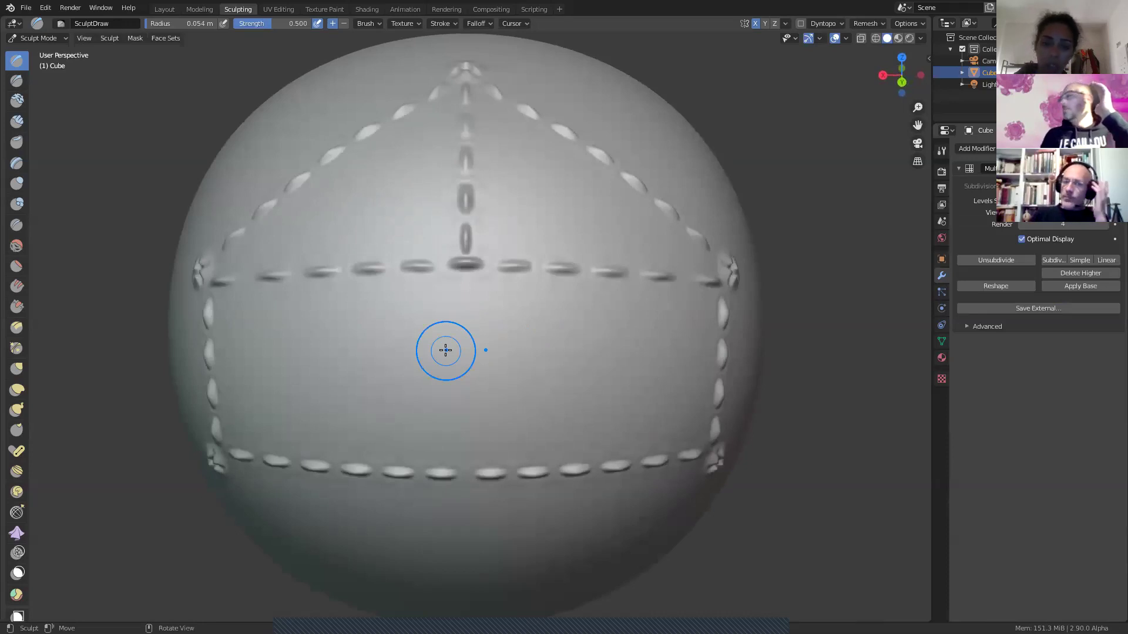
{"action": "scroll", "coordinate": [445, 350], "scroll_direction": "down", "scroll_amount": 2}
{"action": "middle_click_drag", "start_coordinate": [445, 350], "coordinate": [467, 350]}
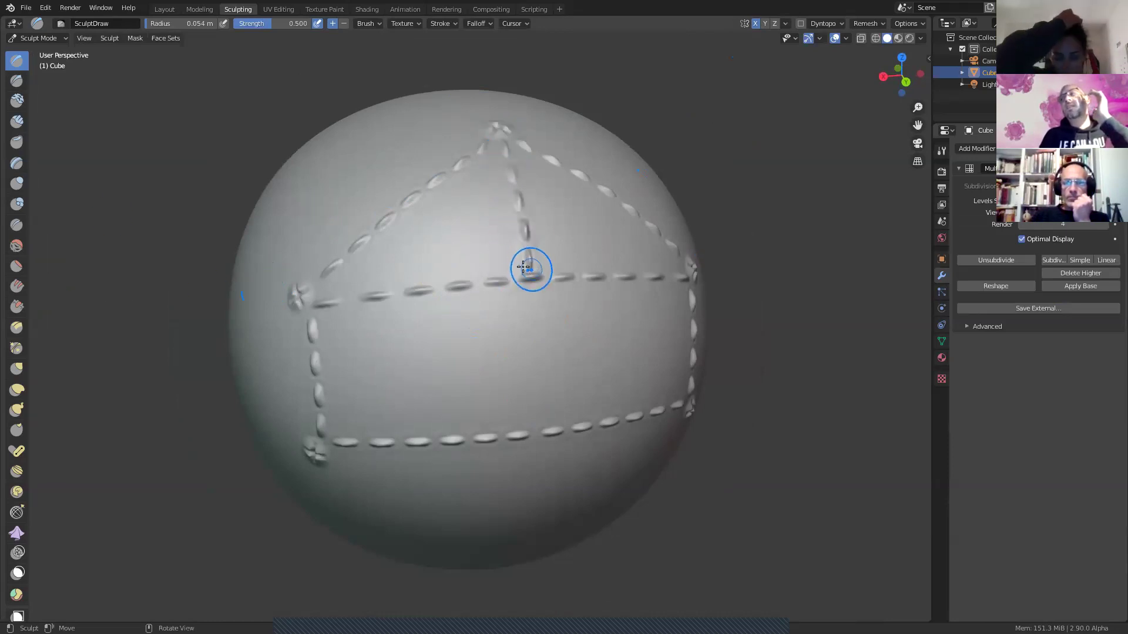
{"action": "mouse_move", "coordinate": [562, 287]}
{"action": "middle_mouse_down"}
{"action": "mouse_move", "coordinate": [531, 280]}
{"action": "mouse_move", "coordinate": [547, 277]}
{"action": "middle_mouse_up"}
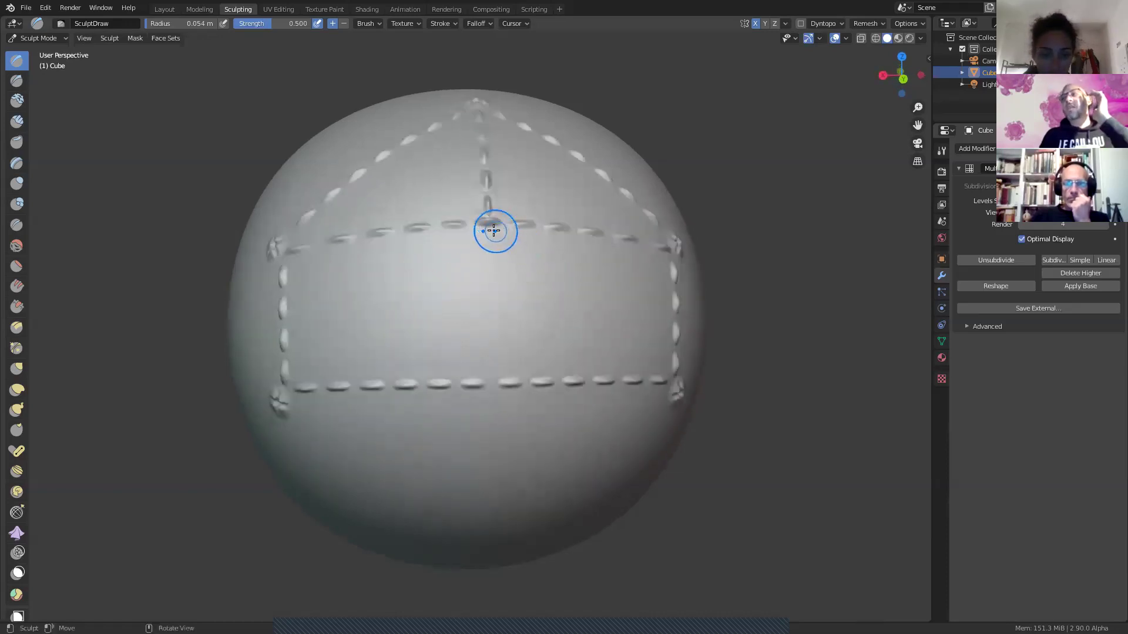
Step: Set the brush's stroke method to Line and draw a vertical stitch seam between the upper and lower horizontal seams
{"action": "left_click", "coordinate": [941, 152]}
{"action": "left_click", "coordinate": [1033, 445]}
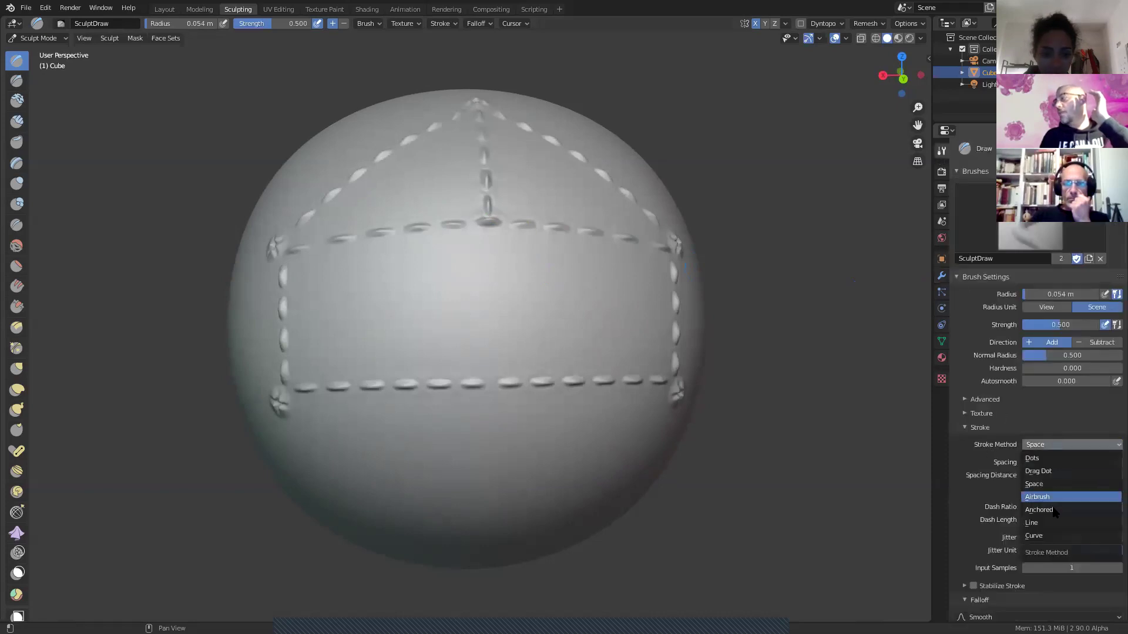
{"action": "left_click", "coordinate": [1041, 521]}
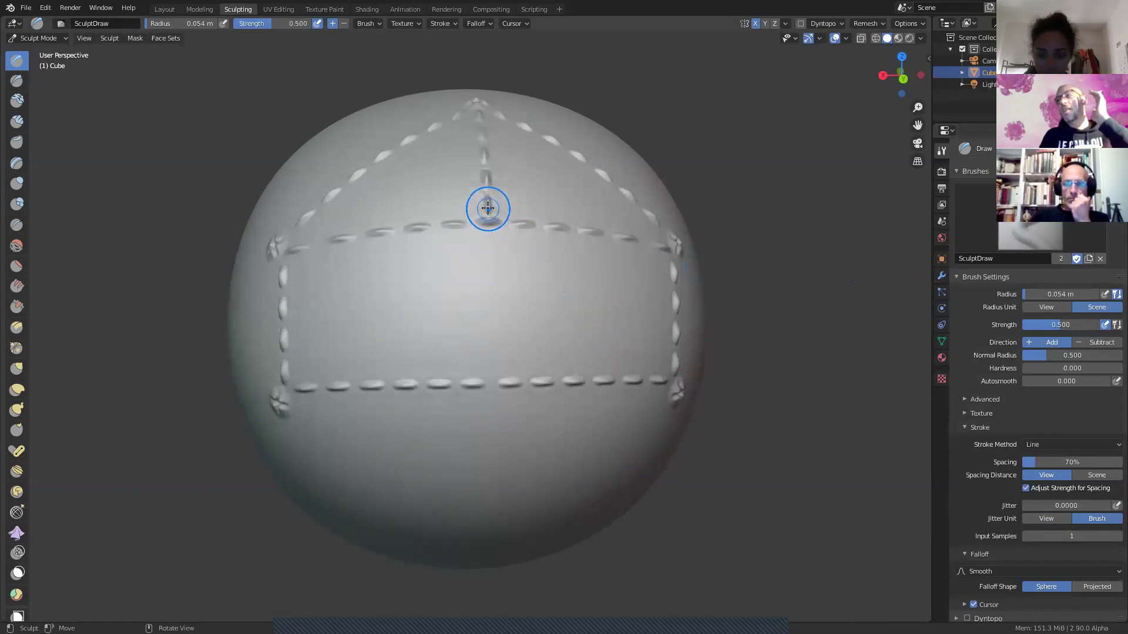
{"action": "left_click_drag", "start_coordinate": [487, 208], "coordinate": [491, 382]}
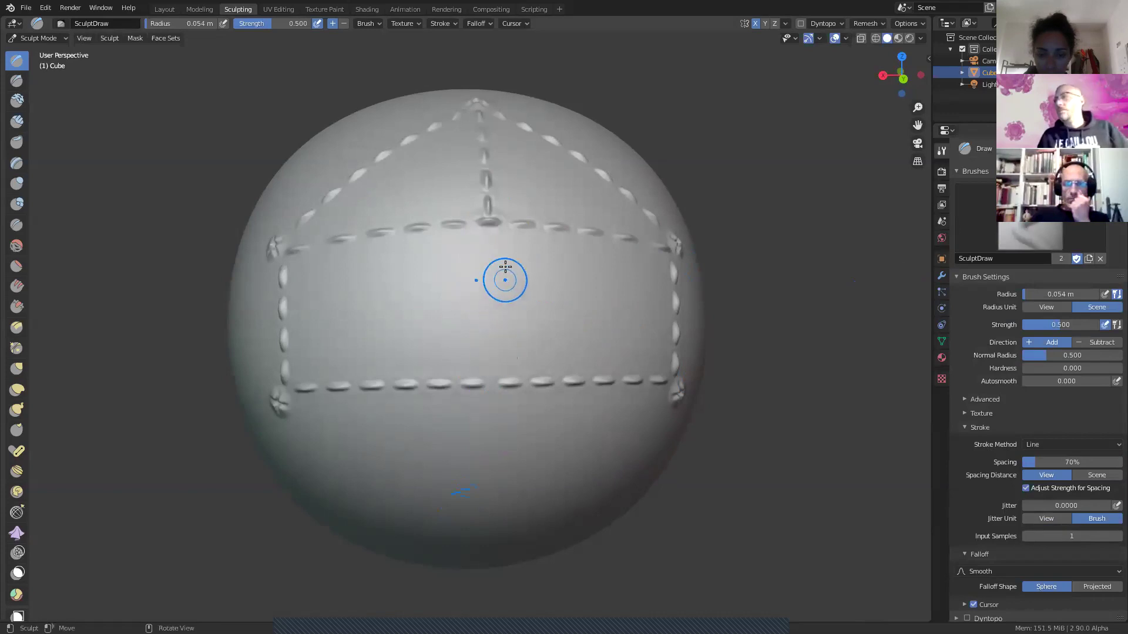
{"action": "left_click_drag", "start_coordinate": [489, 214], "coordinate": [488, 212]}
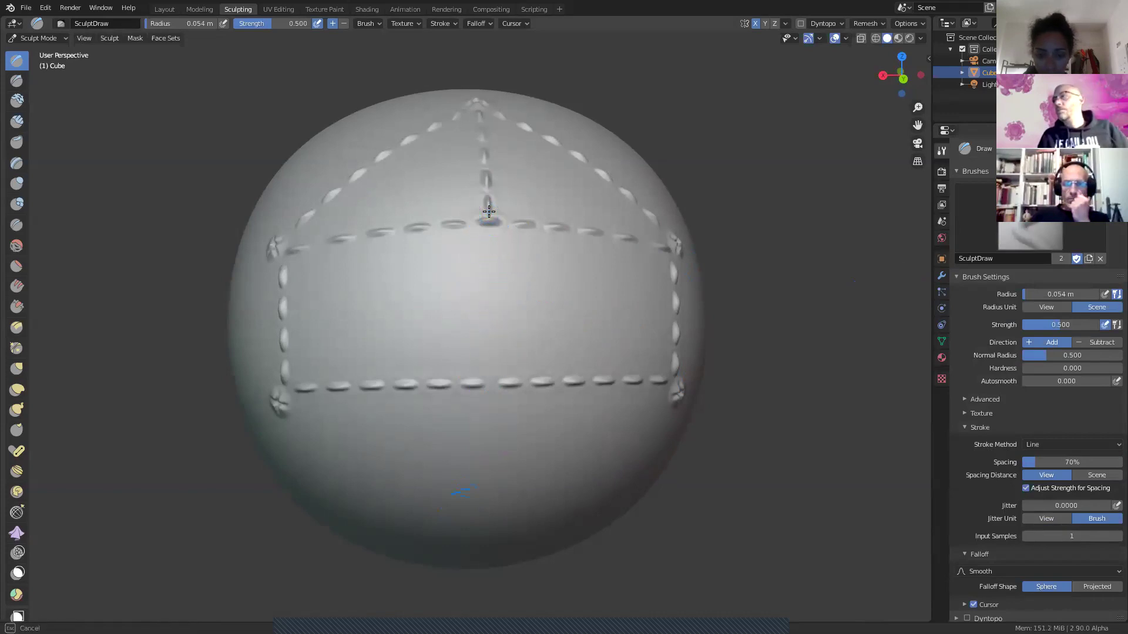
{"action": "left_click_drag", "start_coordinate": [492, 306], "coordinate": [492, 384]}
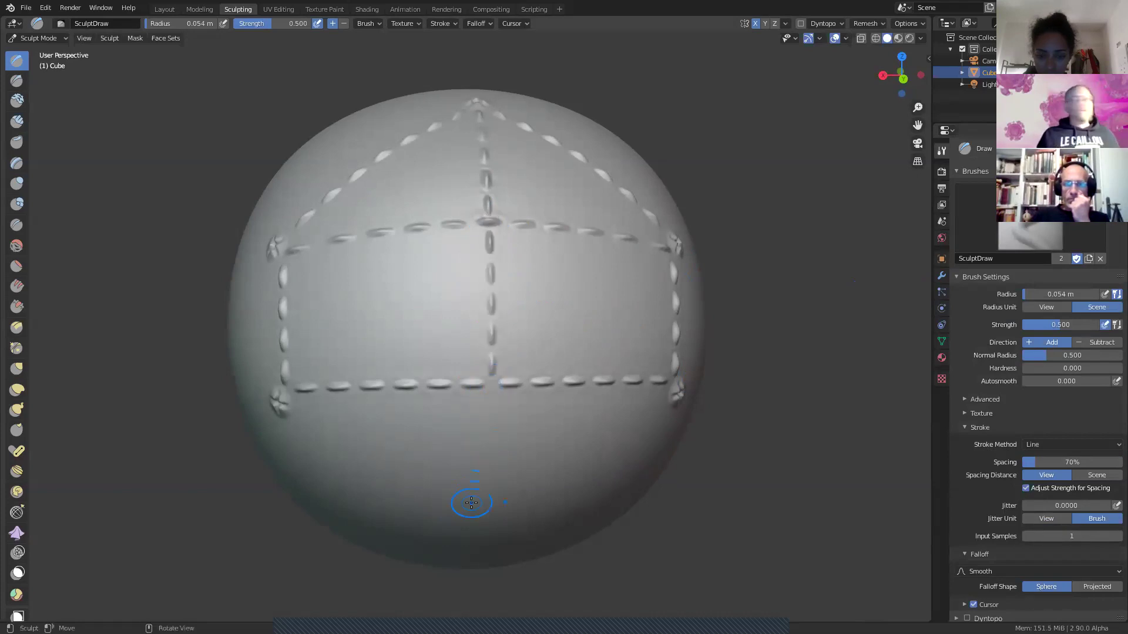
Step: Draw a mirrored diagonal stitch seam from the lower corner knot up to the central seam crossing
{"action": "middle_click_drag", "start_coordinate": [488, 379], "coordinate": [517, 383]}
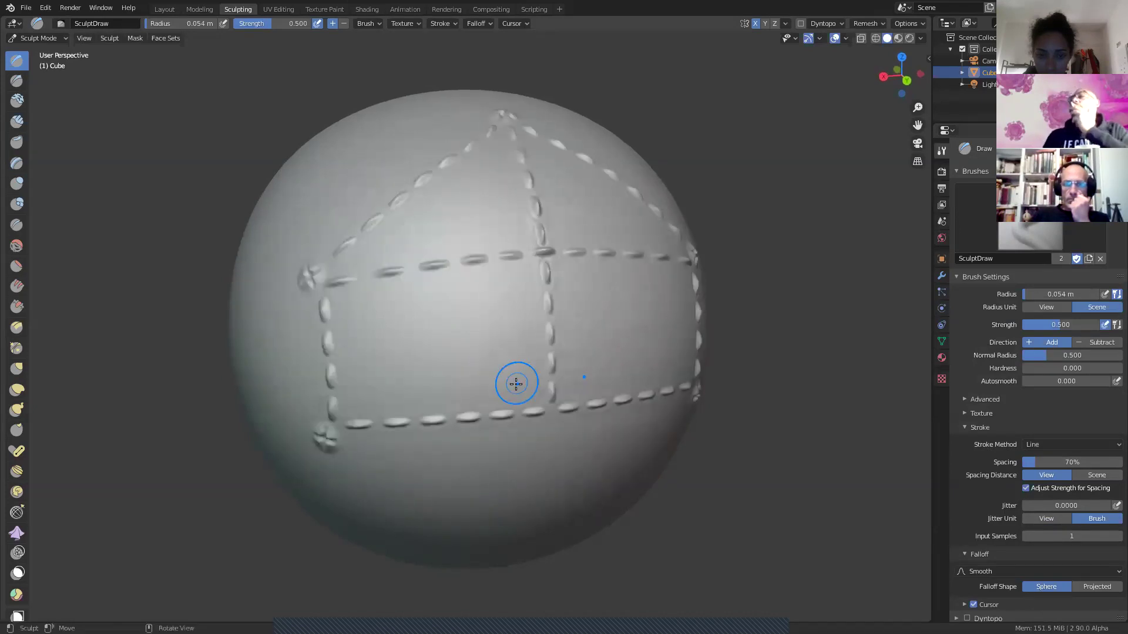
{"action": "left_click_drag", "start_coordinate": [325, 438], "coordinate": [545, 252]}
{"action": "middle_click_drag", "start_coordinate": [460, 536], "coordinate": [484, 506]}
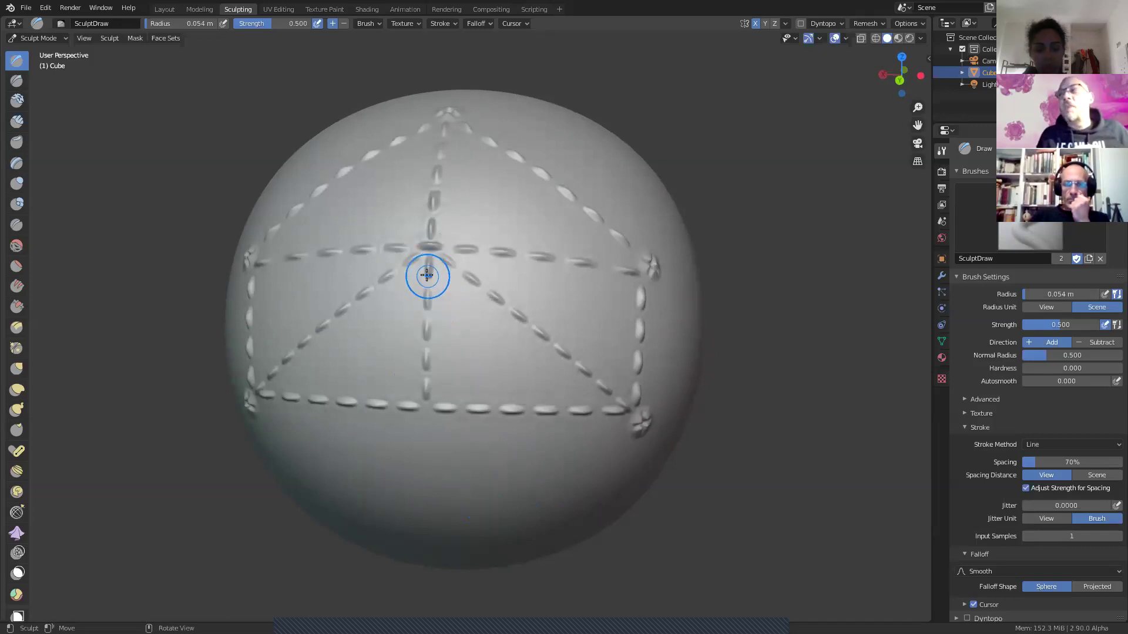
{"action": "scroll", "coordinate": [427, 275], "scroll_direction": "up", "scroll_amount": 4}
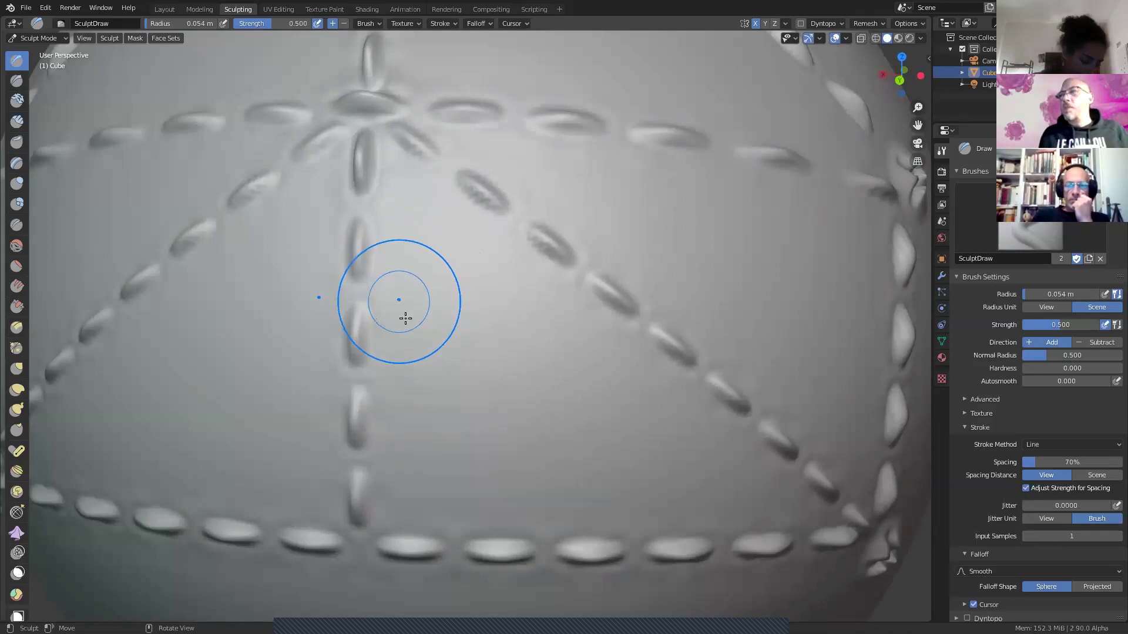
Step: Smooth away the vertical seam between the two horizontal seams and redraw it as a straight line of stitches
{"action": "scroll", "coordinate": [402, 317], "scroll_direction": "down", "scroll_amount": 1}
{"action": "middle_click_drag", "start_coordinate": [397, 338], "coordinate": [415, 333]}
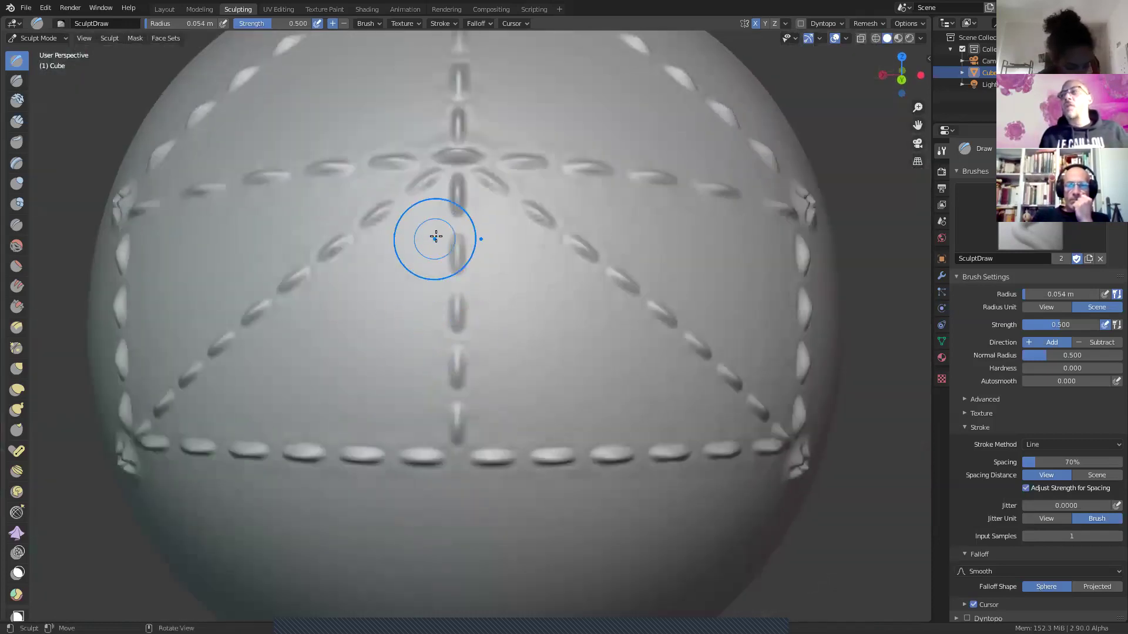
{"action": "mouse_move", "coordinate": [461, 214]}
{"action": "left_mouse_down"}
{"action": "mouse_move", "coordinate": [456, 187]}
{"action": "mouse_move", "coordinate": [457, 438]}
{"action": "left_mouse_up"}
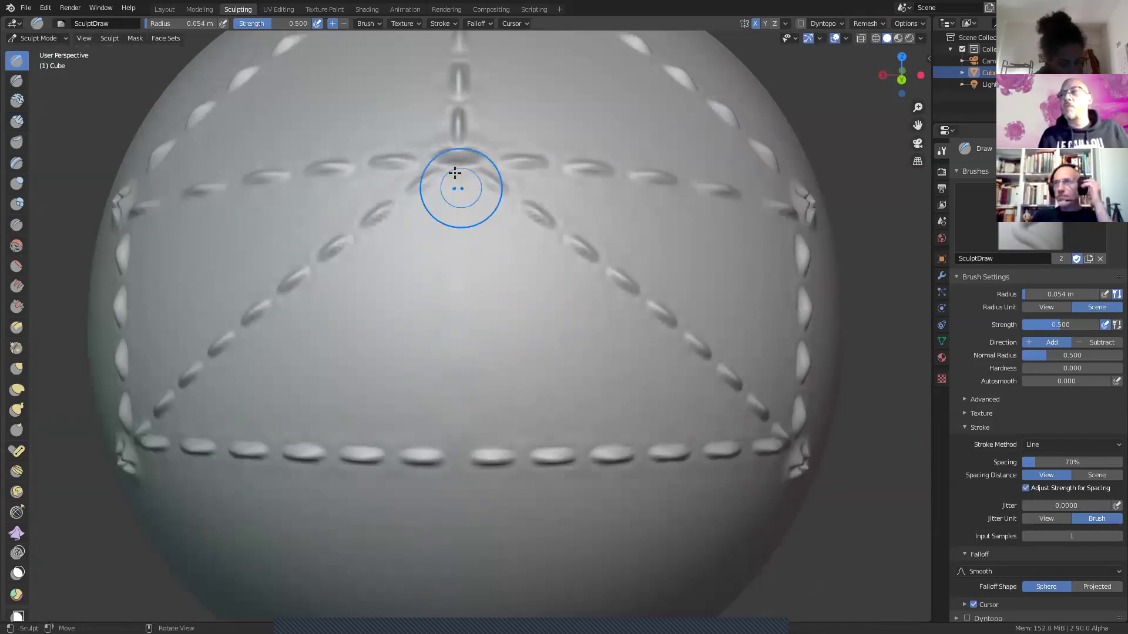
{"action": "left_click_drag", "start_coordinate": [459, 143], "coordinate": [456, 453]}
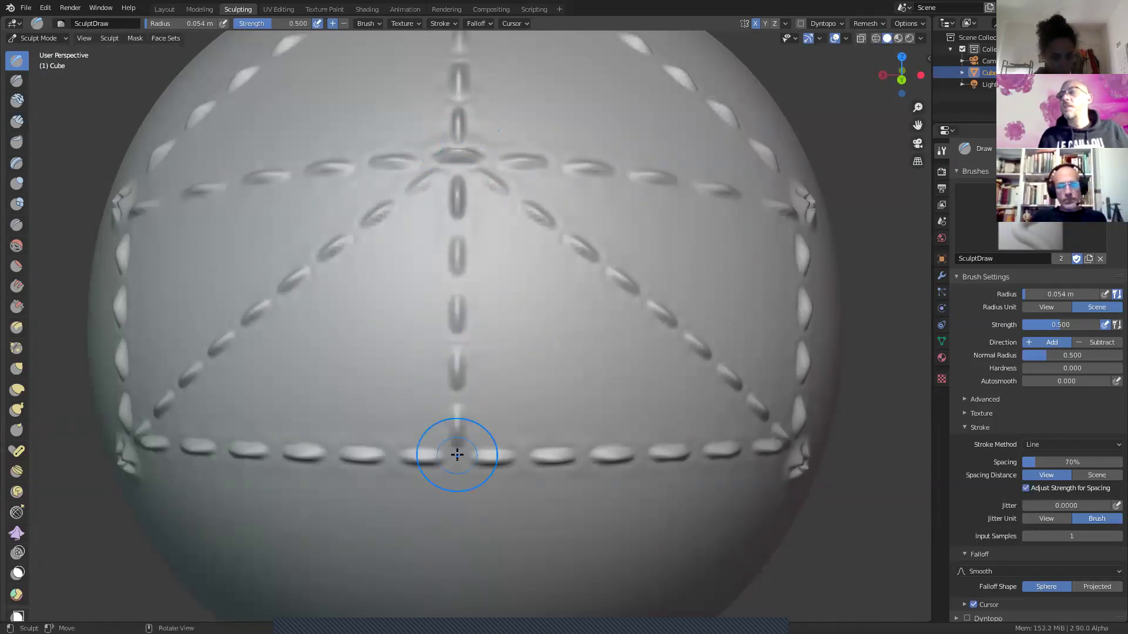
Step: Try to smooth the horizontal stitch at the central seam crossing, and undo the smoothing
{"action": "scroll", "coordinate": [508, 353], "scroll_direction": "down", "scroll_amount": 3}
{"action": "middle_click_drag", "start_coordinate": [508, 353], "coordinate": [530, 354]}
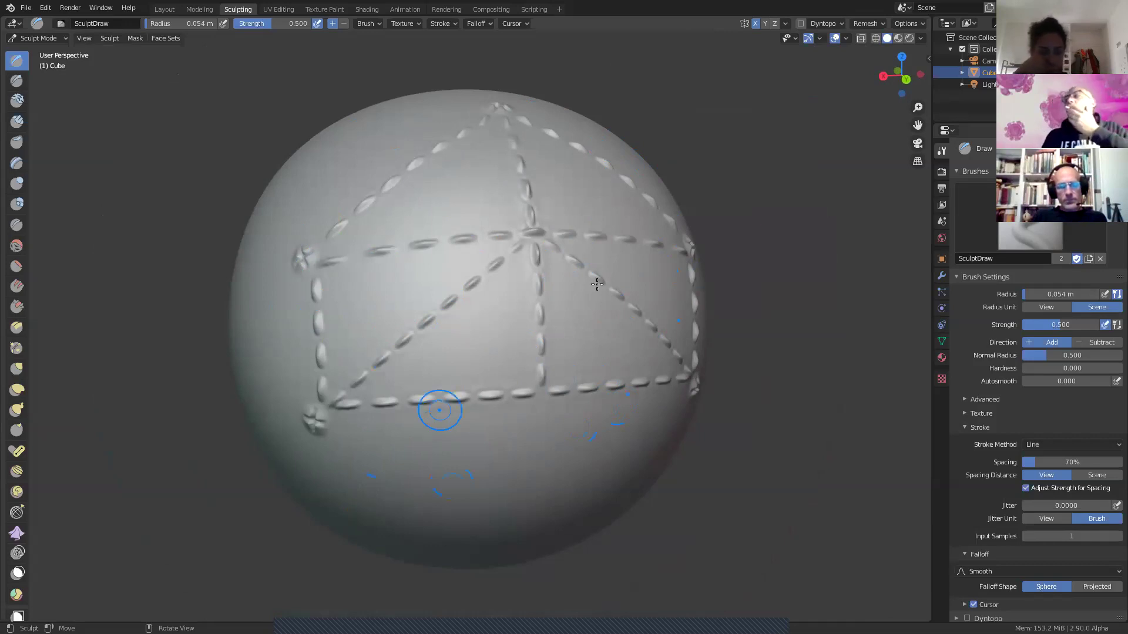
{"action": "scroll", "coordinate": [596, 276], "scroll_direction": "up", "scroll_amount": 5}
{"action": "scroll", "coordinate": [592, 298], "scroll_direction": "up", "scroll_amount": 3}
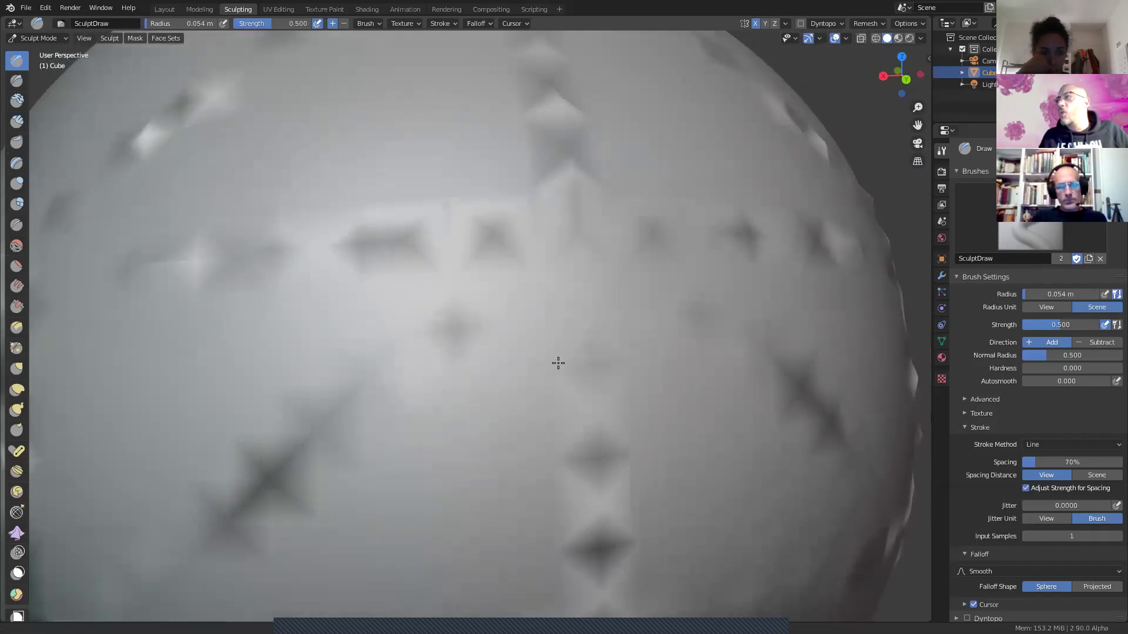
{"action": "scroll", "coordinate": [556, 362], "scroll_direction": "down", "scroll_amount": 2}
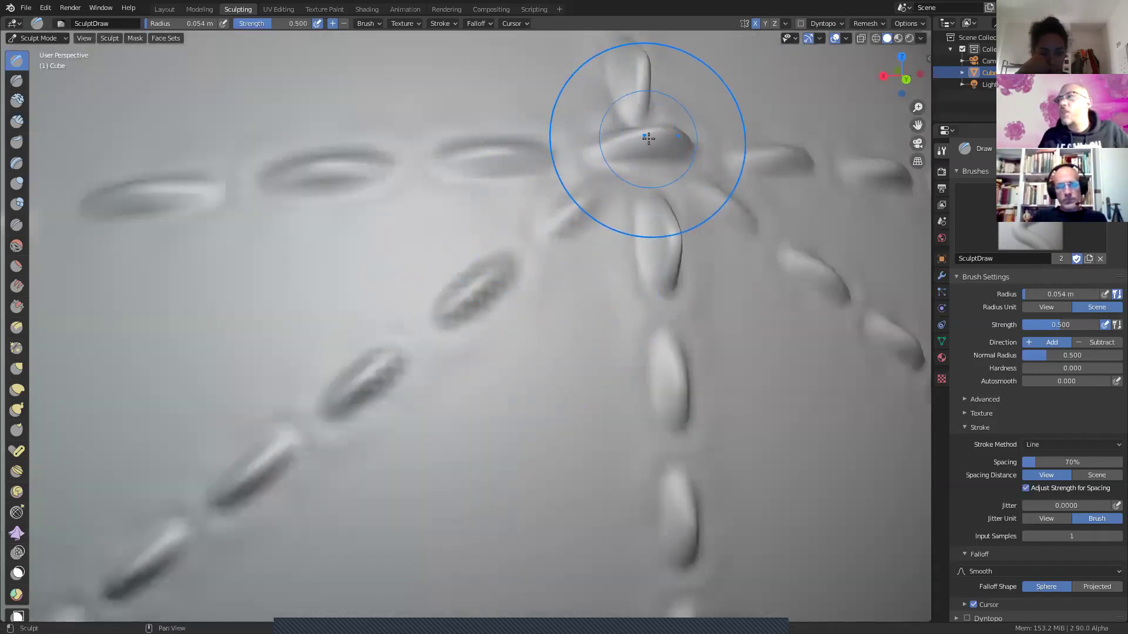
{"action": "left_click_drag", "start_coordinate": [632, 139], "coordinate": [646, 139], "text": "shift"}
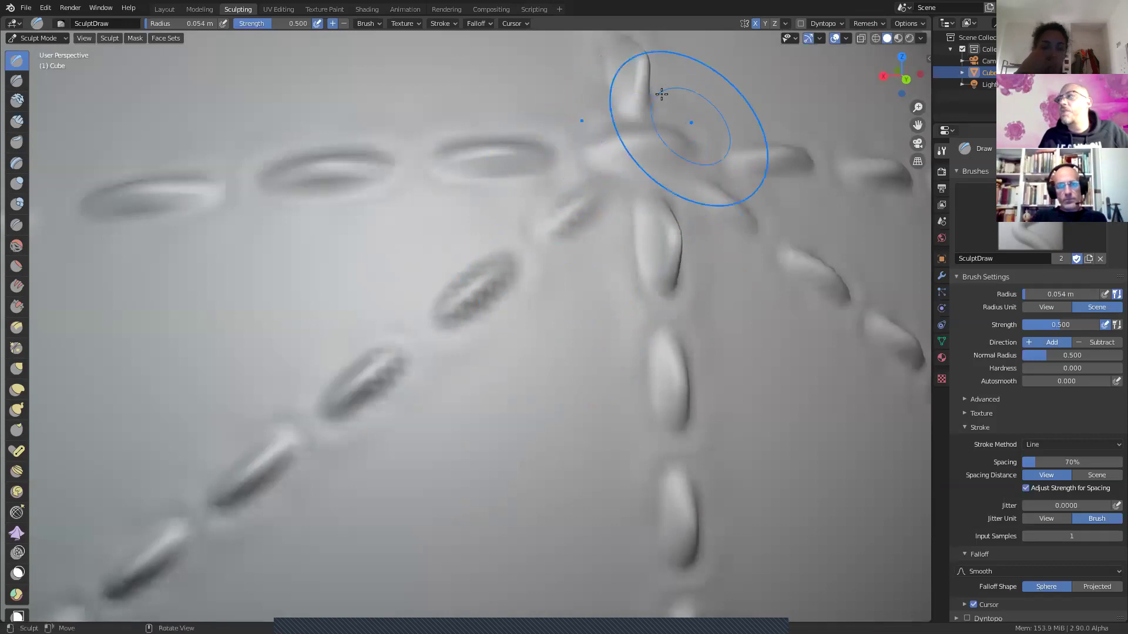
{"action": "key", "text": "ctrl+z"}
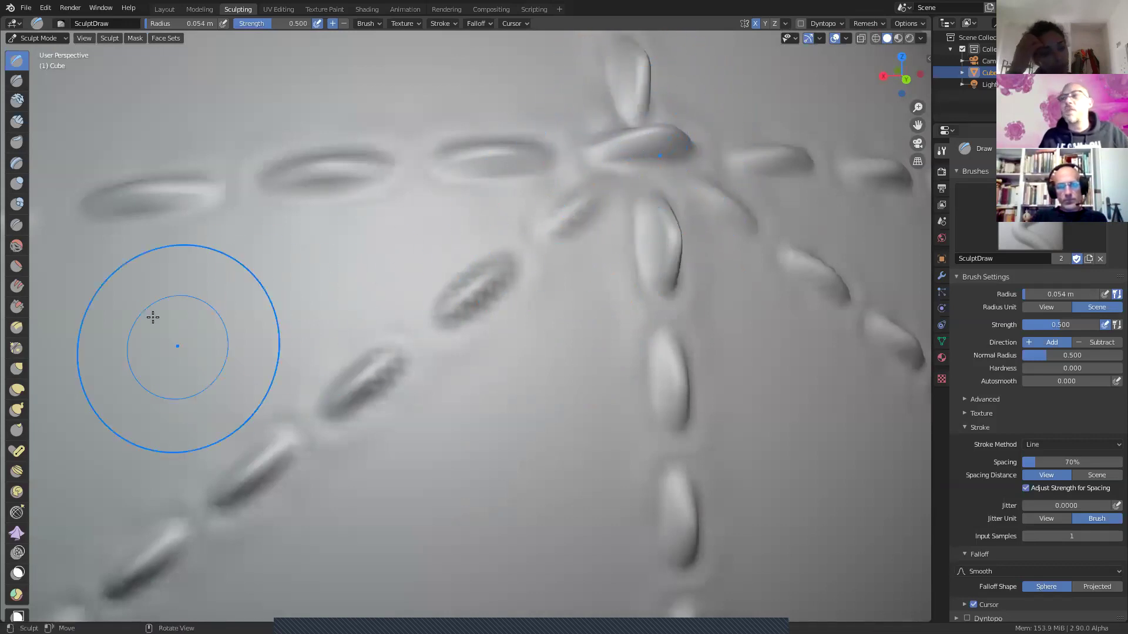
Step: Return to the Draw brush and go over the horizontal stitch at the central seam crossing with a short Line stroke
{"action": "left_click", "coordinate": [22, 247]}
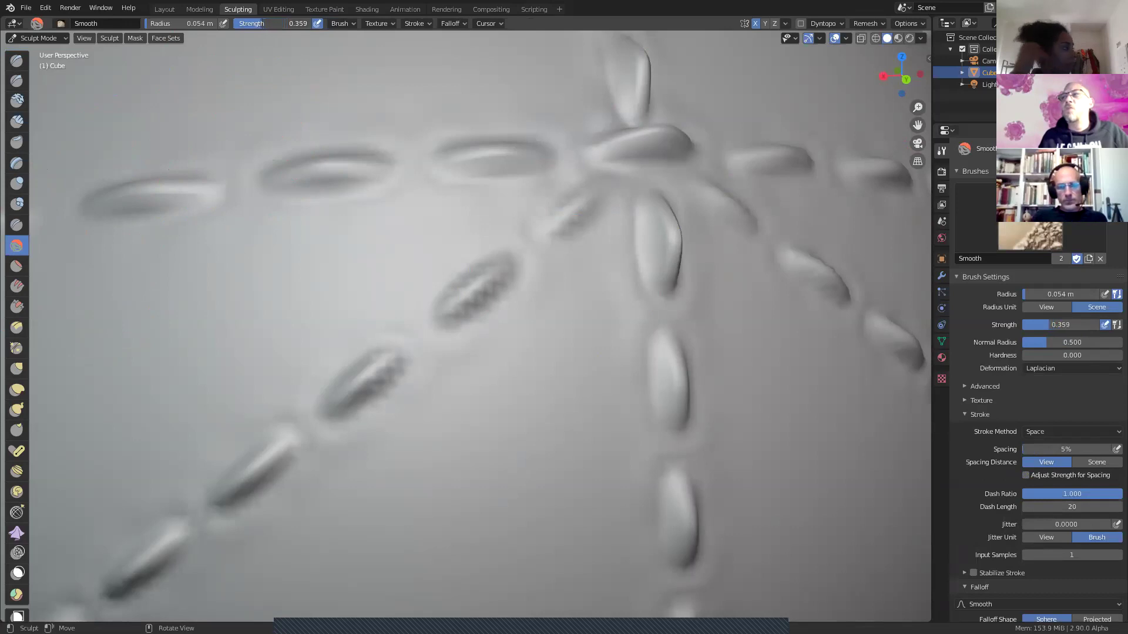
{"action": "left_click", "coordinate": [17, 60]}
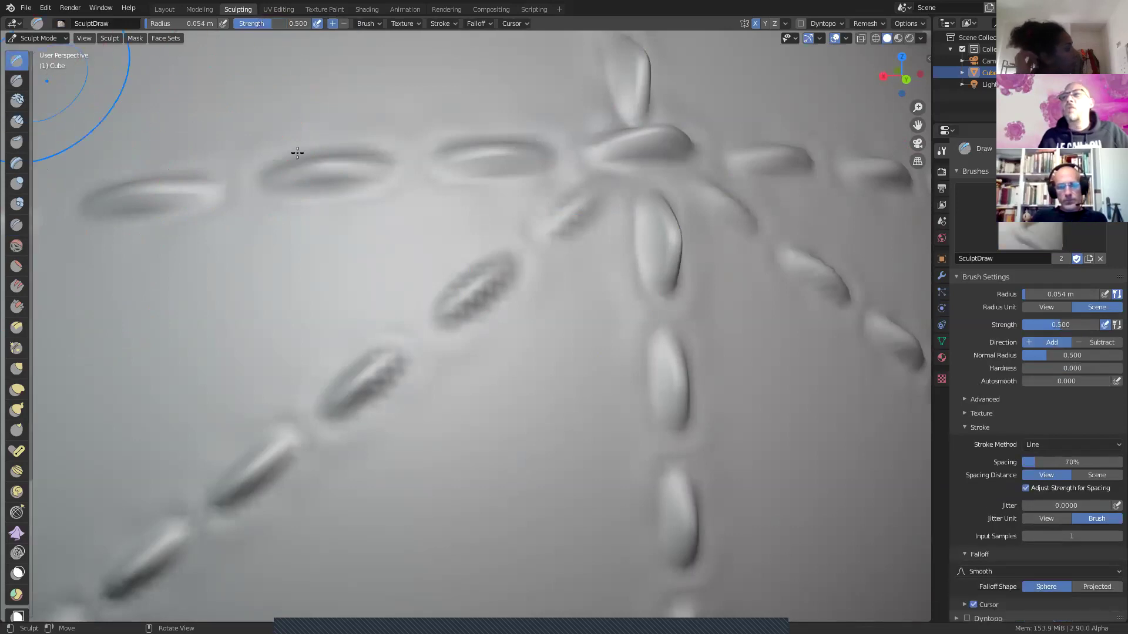
{"action": "left_click_drag", "start_coordinate": [631, 140], "coordinate": [659, 139]}
{"action": "scroll", "coordinate": [637, 213], "scroll_direction": "down", "scroll_amount": 5}
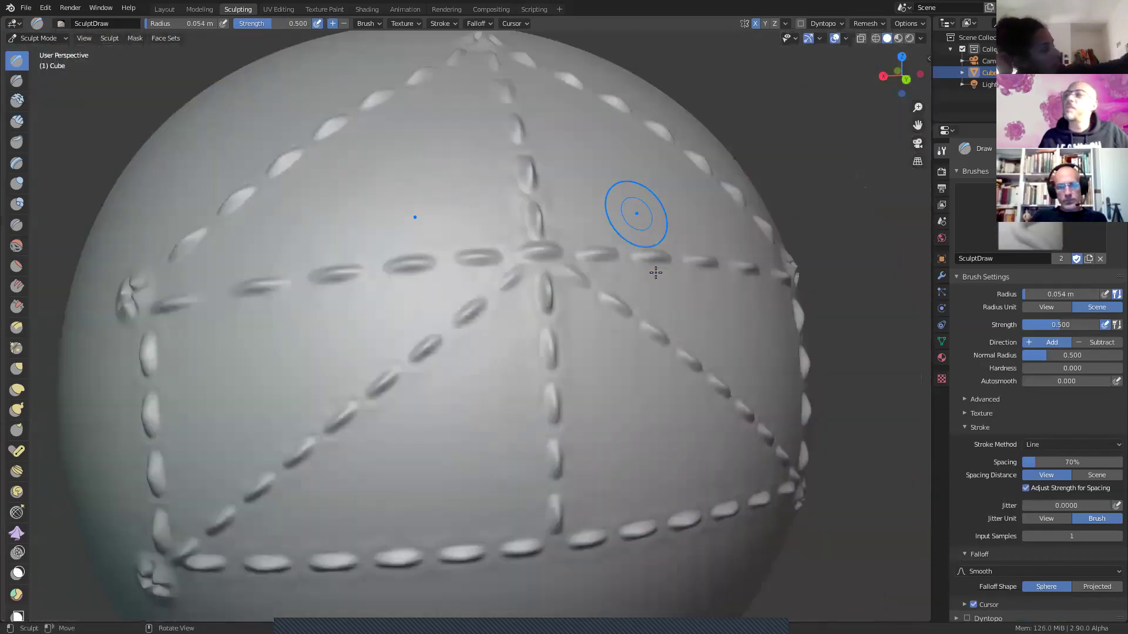
{"action": "mouse_move", "coordinate": [541, 277]}
{"action": "middle_mouse_down"}
{"action": "mouse_move", "coordinate": [577, 308]}
{"action": "mouse_move", "coordinate": [539, 233]}
{"action": "mouse_move", "coordinate": [573, 245]}
{"action": "middle_mouse_up"}
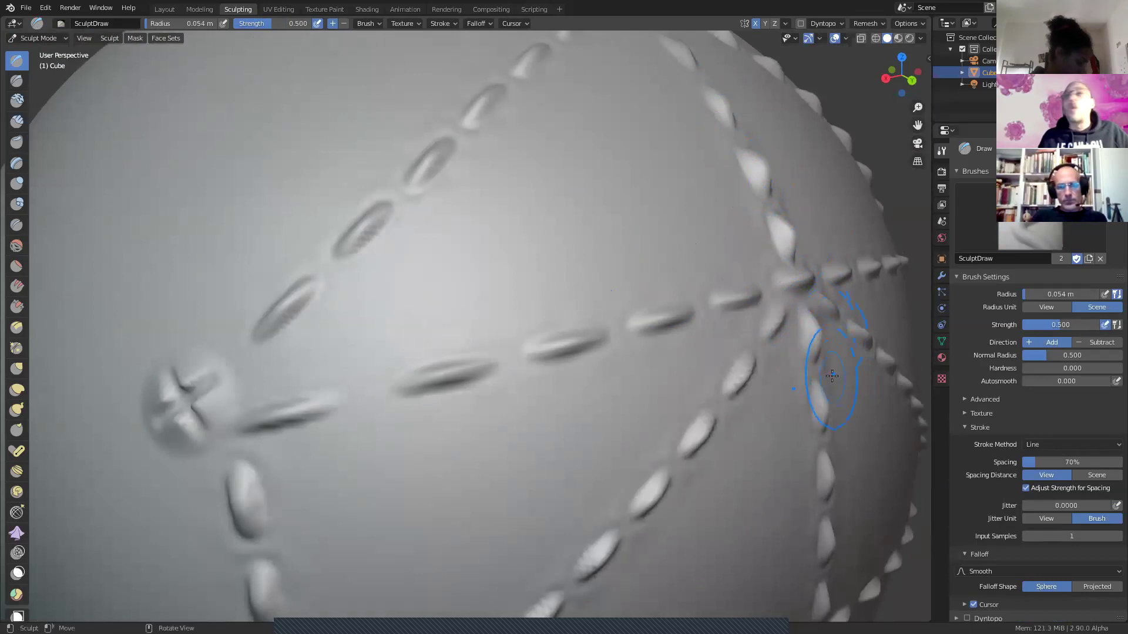
{"action": "middle_click_drag", "start_coordinate": [807, 392], "coordinate": [755, 397]}
{"action": "scroll", "coordinate": [791, 387], "scroll_direction": "down", "scroll_amount": 4}
{"action": "middle_click_drag", "start_coordinate": [599, 408], "coordinate": [607, 354], "text": "shift"}
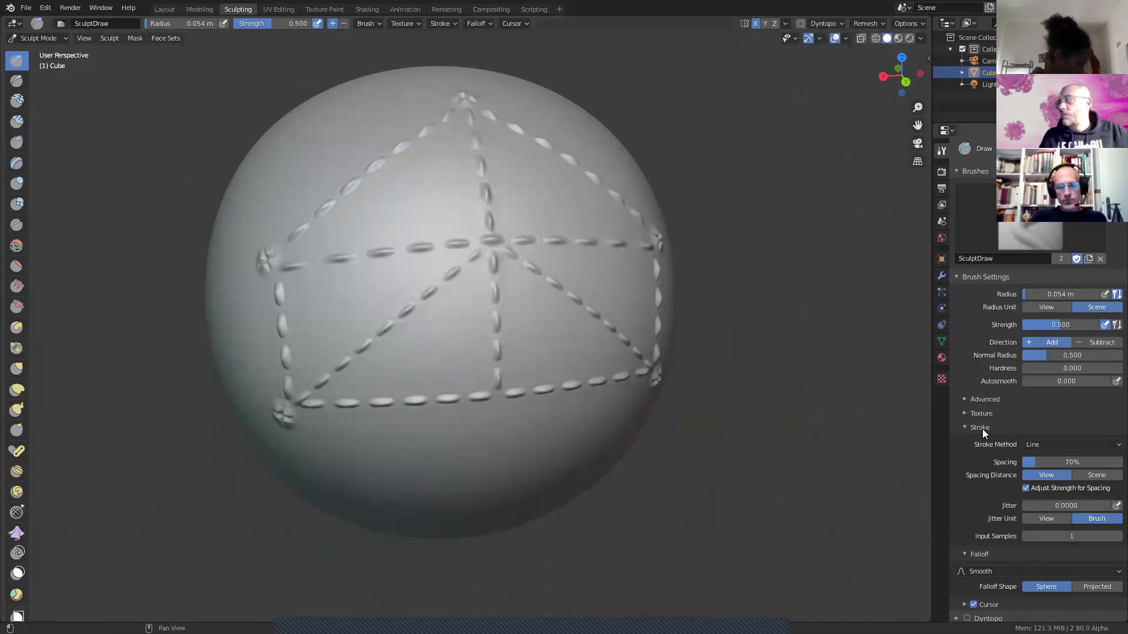
Step: Set the brush's stroke method to Anchored, place a mirrored trial stitch below the diagonal seam, and undo it
{"action": "left_click", "coordinate": [1040, 446]}
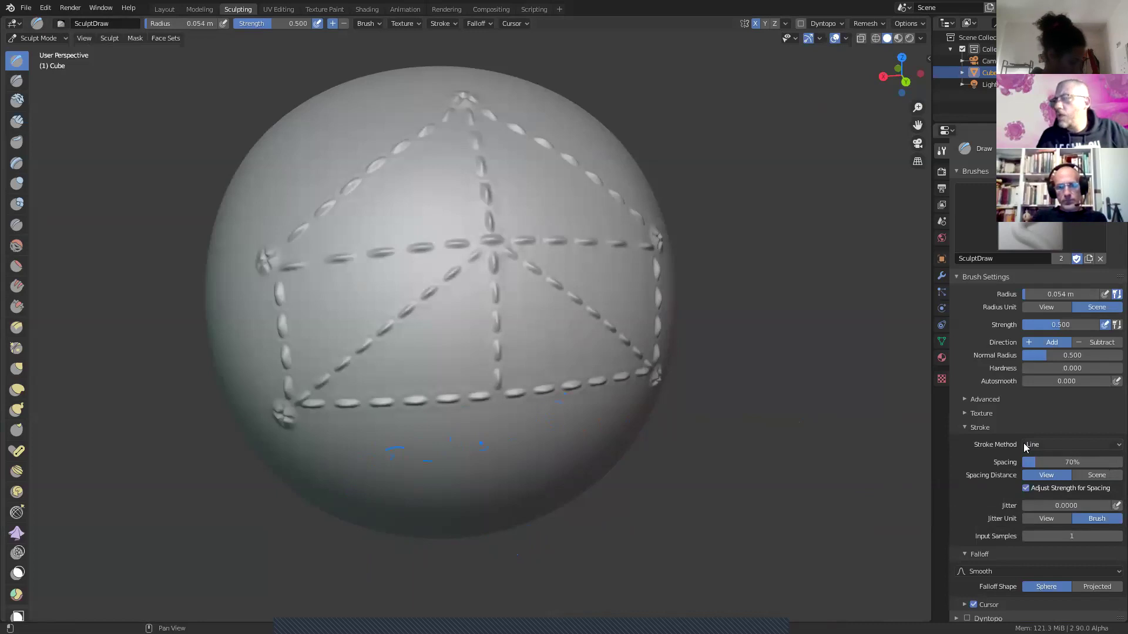
{"action": "left_click", "coordinate": [1045, 447]}
{"action": "left_click", "coordinate": [1052, 484]}
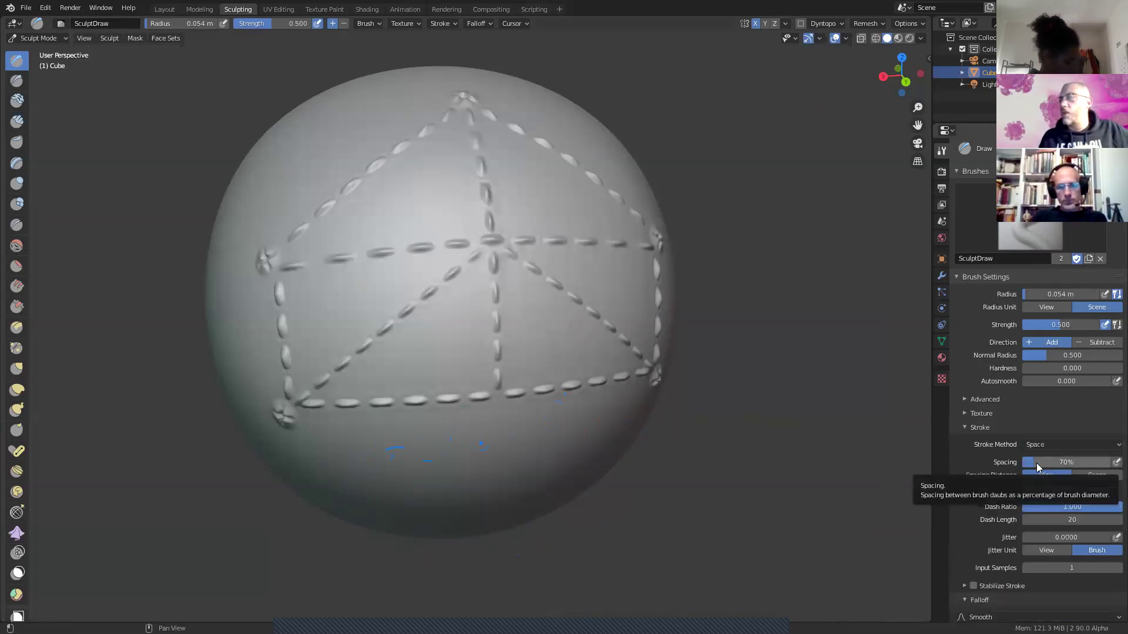
{"action": "left_click", "coordinate": [1040, 441]}
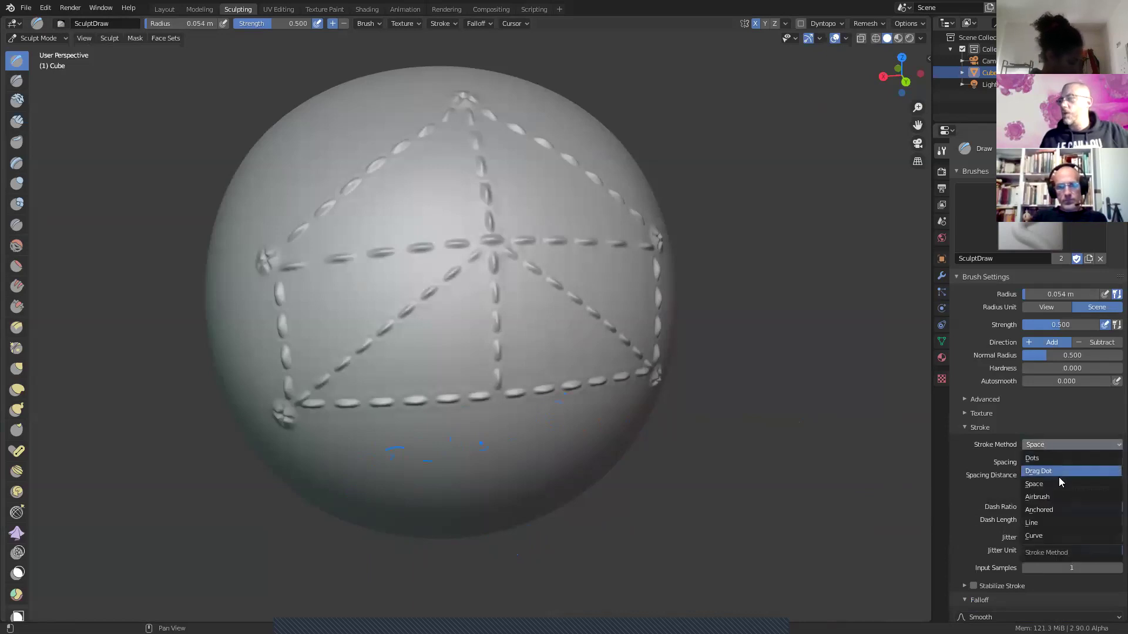
{"action": "left_click", "coordinate": [1047, 511]}
{"action": "mouse_move", "coordinate": [433, 328]}
{"action": "left_mouse_down"}
{"action": "mouse_move", "coordinate": [452, 378]}
{"action": "mouse_move", "coordinate": [410, 376]}
{"action": "mouse_move", "coordinate": [405, 352]}
{"action": "mouse_move", "coordinate": [468, 325]}
{"action": "mouse_move", "coordinate": [378, 369]}
{"action": "mouse_move", "coordinate": [433, 353]}
{"action": "mouse_move", "coordinate": [383, 360]}
{"action": "mouse_move", "coordinate": [390, 370]}
{"action": "left_mouse_up"}
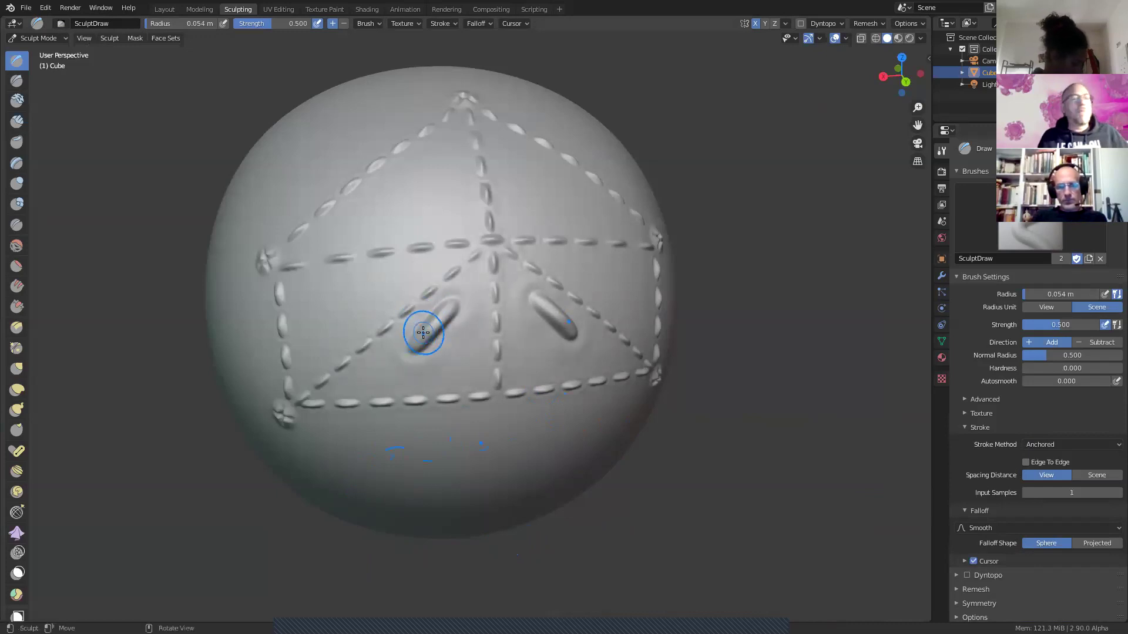
{"action": "key", "text": "ctrl+z"}
Step: Place an anchored stitch at the lower end of the upper diagonal seam, beside the side knot
{"action": "scroll", "coordinate": [492, 422], "scroll_direction": "up", "scroll_amount": 3}
{"action": "middle_click_drag", "start_coordinate": [561, 339], "coordinate": [559, 364]}
{"action": "scroll", "coordinate": [560, 365], "scroll_direction": "down", "scroll_amount": 3}
{"action": "mouse_move", "coordinate": [471, 370]}
{"action": "middle_mouse_down"}
{"action": "mouse_move", "coordinate": [486, 344]}
{"action": "mouse_move", "coordinate": [302, 281]}
{"action": "middle_mouse_up"}
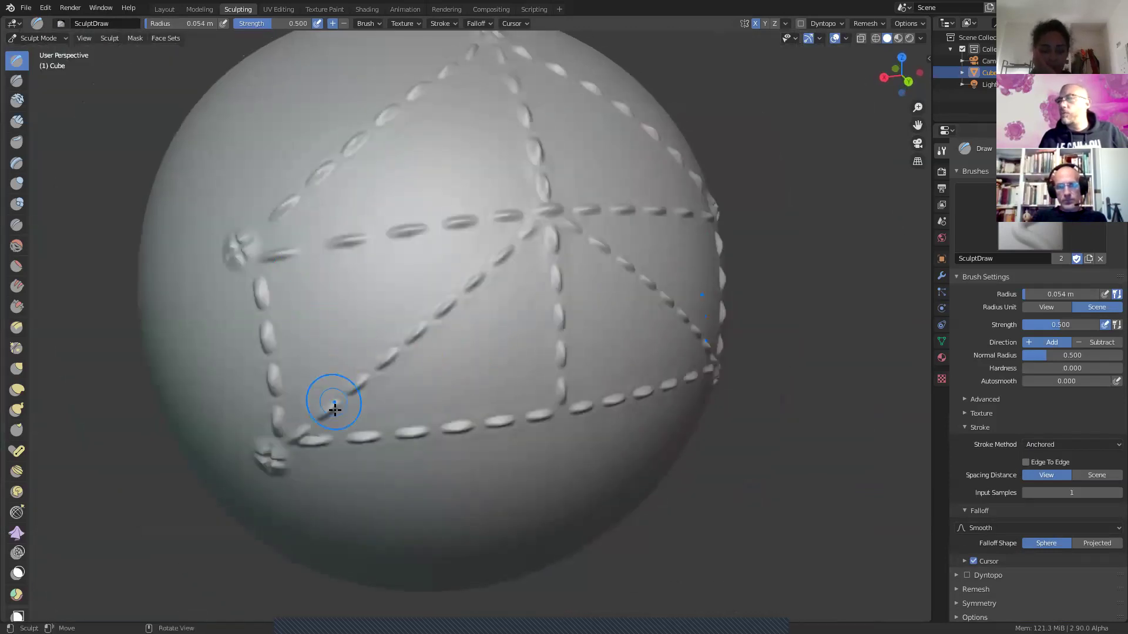
{"action": "scroll", "coordinate": [304, 272], "scroll_direction": "up", "scroll_amount": 4}
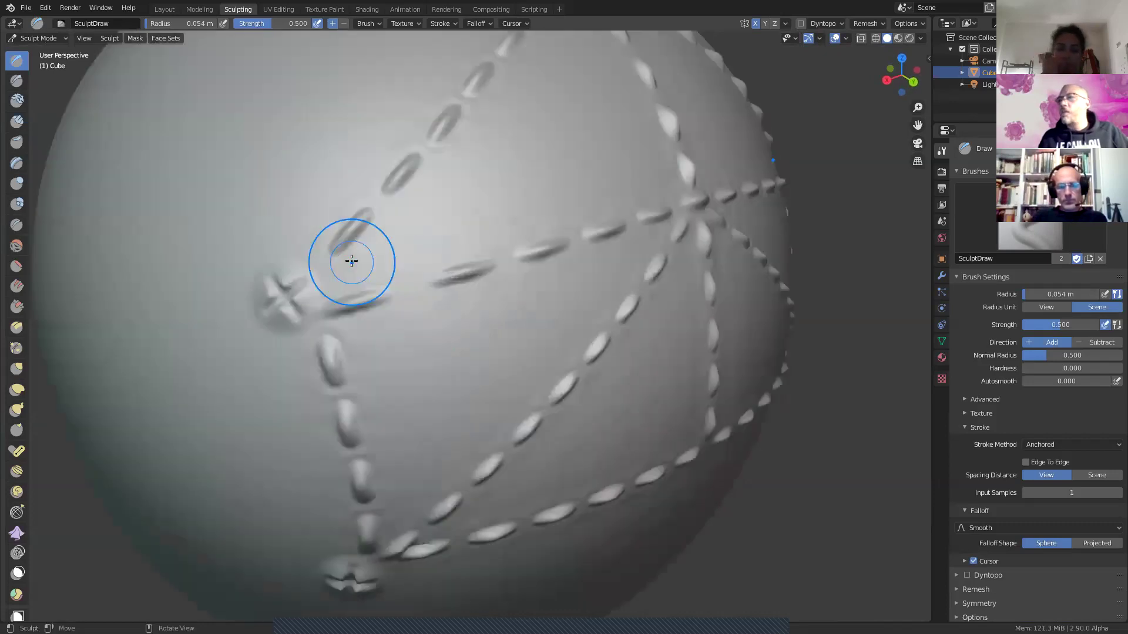
{"action": "mouse_move", "coordinate": [344, 238]}
{"action": "left_mouse_down"}
{"action": "mouse_move", "coordinate": [358, 214]}
{"action": "mouse_move", "coordinate": [321, 221]}
{"action": "mouse_move", "coordinate": [314, 243]}
{"action": "mouse_move", "coordinate": [360, 231]}
{"action": "mouse_move", "coordinate": [323, 267]}
{"action": "left_mouse_up"}
{"action": "scroll", "coordinate": [432, 372], "scroll_direction": "down", "scroll_amount": 3}
{"action": "mouse_move", "coordinate": [432, 372]}
{"action": "middle_mouse_down"}
{"action": "mouse_move", "coordinate": [511, 340]}
{"action": "mouse_move", "coordinate": [492, 343]}
{"action": "middle_mouse_up"}
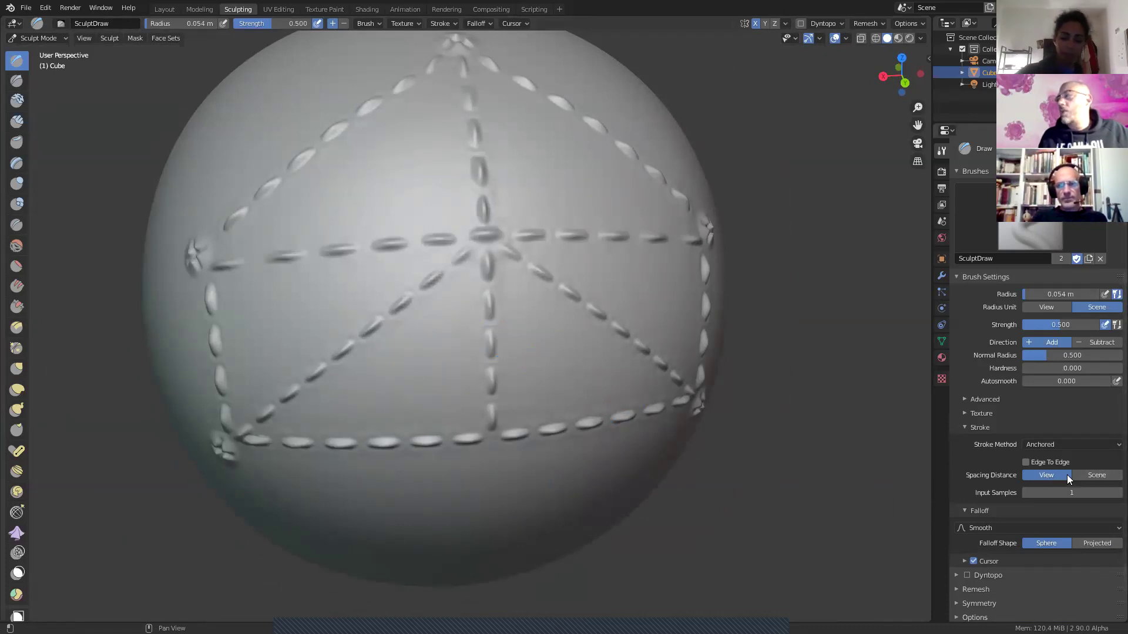
Step: Set the stroke method to Space, draw diagonal trial strokes in the lower panel, and start smoothing them away
{"action": "left_click", "coordinate": [1041, 446]}
{"action": "left_click", "coordinate": [1051, 481]}
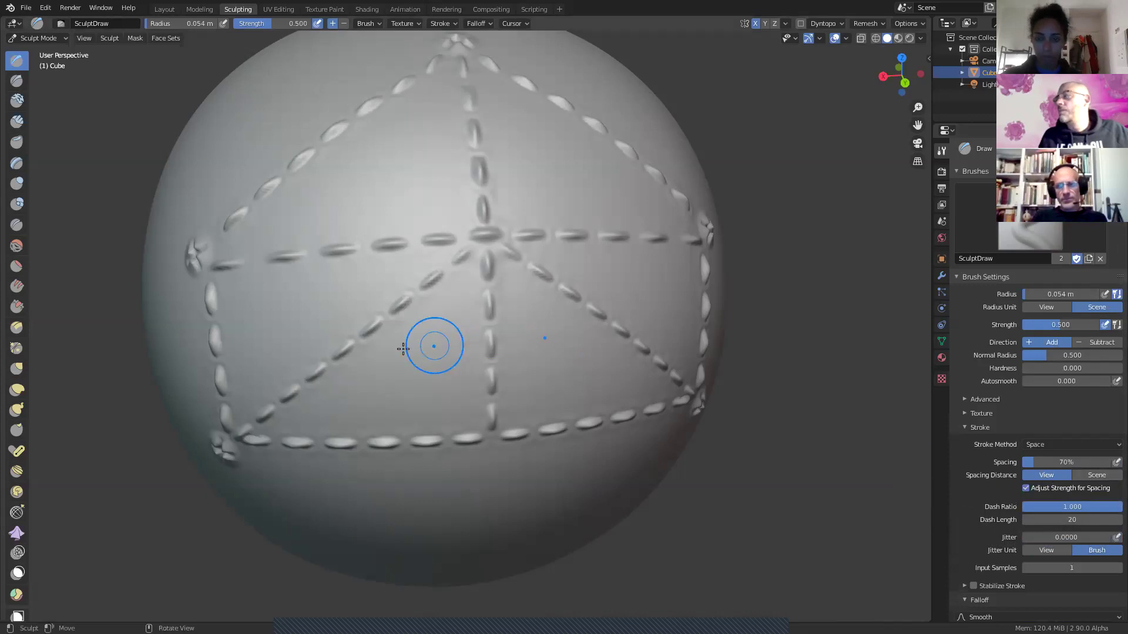
{"action": "left_click_drag", "start_coordinate": [377, 378], "coordinate": [432, 330]}
{"action": "mouse_move", "coordinate": [391, 366]}
{"action": "left_mouse_down"}
{"action": "mouse_move", "coordinate": [408, 415]}
{"action": "mouse_move", "coordinate": [450, 346]}
{"action": "mouse_move", "coordinate": [438, 332]}
{"action": "left_mouse_up"}
{"action": "mouse_move", "coordinate": [408, 417]}
{"action": "left_mouse_down", "text": "shift"}
{"action": "mouse_move", "coordinate": [394, 370]}
{"action": "mouse_move", "coordinate": [402, 405]}
{"action": "mouse_move", "coordinate": [405, 366]}
{"action": "mouse_move", "coordinate": [432, 390]}
{"action": "mouse_move", "coordinate": [438, 304]}
{"action": "mouse_move", "coordinate": [448, 315]}
{"action": "mouse_move", "coordinate": [385, 398]}
{"action": "mouse_move", "coordinate": [433, 383]}
{"action": "left_mouse_up", "text": "shift"}
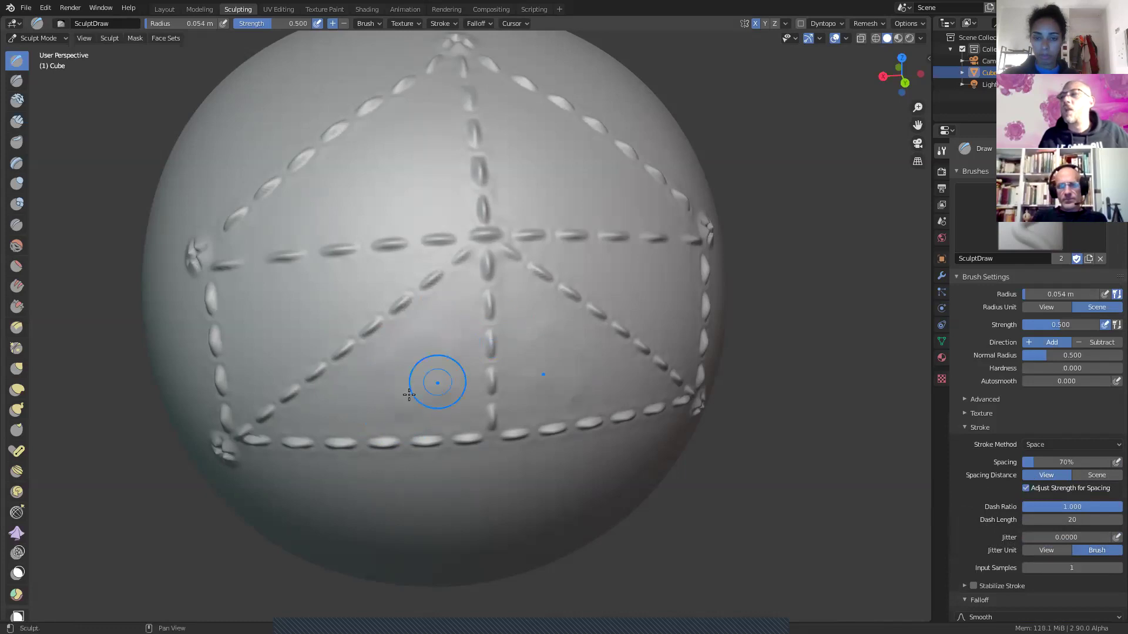
Step: Set the Smooth brush's strength to 0.530 and smooth out the remaining bumps between the diagonal and lower seams
{"action": "left_click", "coordinate": [16, 246]}
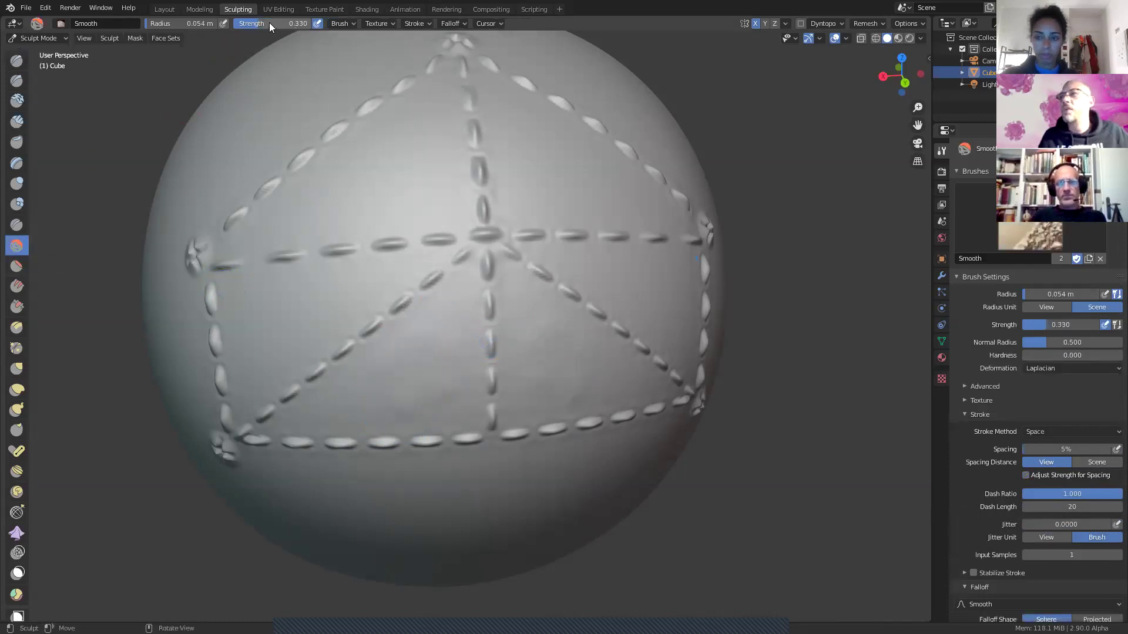
{"action": "left_click_drag", "start_coordinate": [294, 23], "coordinate": [310, 24]}
{"action": "mouse_move", "coordinate": [412, 394]}
{"action": "left_mouse_down"}
{"action": "mouse_move", "coordinate": [420, 372]}
{"action": "mouse_move", "coordinate": [428, 387]}
{"action": "mouse_move", "coordinate": [420, 399]}
{"action": "mouse_move", "coordinate": [431, 319]}
{"action": "mouse_move", "coordinate": [416, 359]}
{"action": "left_mouse_up"}
{"action": "mouse_move", "coordinate": [569, 360]}
{"action": "middle_mouse_down"}
{"action": "mouse_move", "coordinate": [628, 362]}
{"action": "mouse_move", "coordinate": [646, 405]}
{"action": "middle_mouse_up"}
{"action": "mouse_move", "coordinate": [596, 350]}
{"action": "middle_mouse_down"}
{"action": "mouse_move", "coordinate": [428, 297]}
{"action": "mouse_move", "coordinate": [493, 320]}
{"action": "mouse_move", "coordinate": [516, 304]}
{"action": "mouse_move", "coordinate": [557, 327]}
{"action": "mouse_move", "coordinate": [628, 334]}
{"action": "mouse_move", "coordinate": [471, 318]}
{"action": "mouse_move", "coordinate": [421, 325]}
{"action": "mouse_move", "coordinate": [495, 353]}
{"action": "mouse_move", "coordinate": [577, 342]}
{"action": "mouse_move", "coordinate": [619, 320]}
{"action": "mouse_move", "coordinate": [586, 302]}
{"action": "middle_mouse_up"}
{"action": "scroll", "coordinate": [435, 171], "scroll_direction": "up", "scroll_amount": 1}
{"action": "left_click_drag", "start_coordinate": [372, 143], "coordinate": [379, 166]}
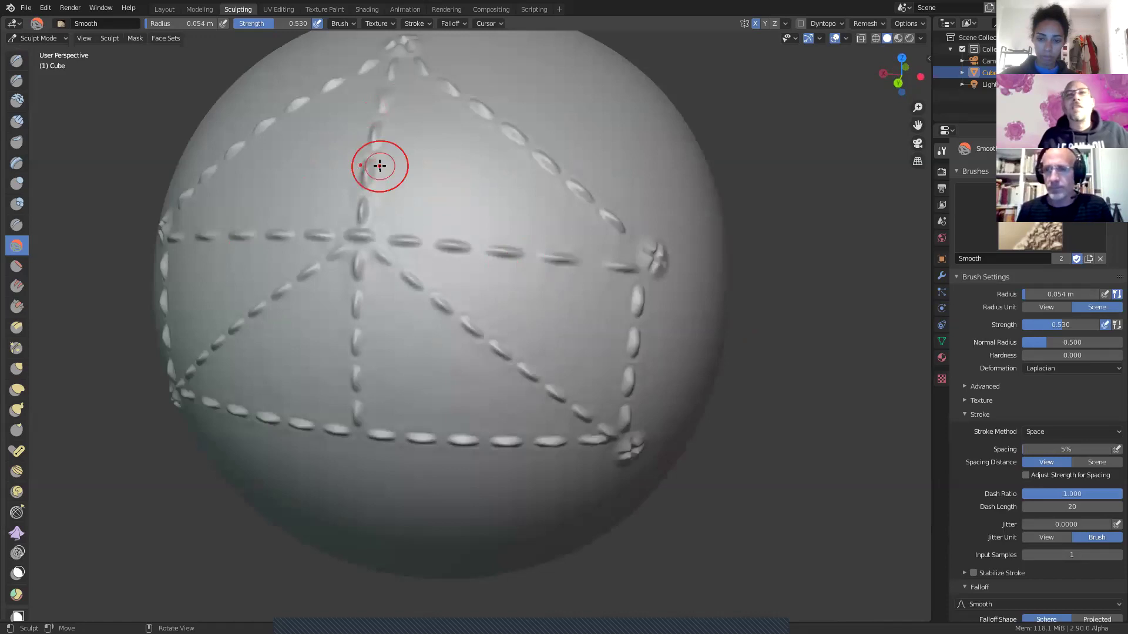
Step: Open the sphere's Multires modifier settings
{"action": "left_click", "coordinate": [942, 275]}
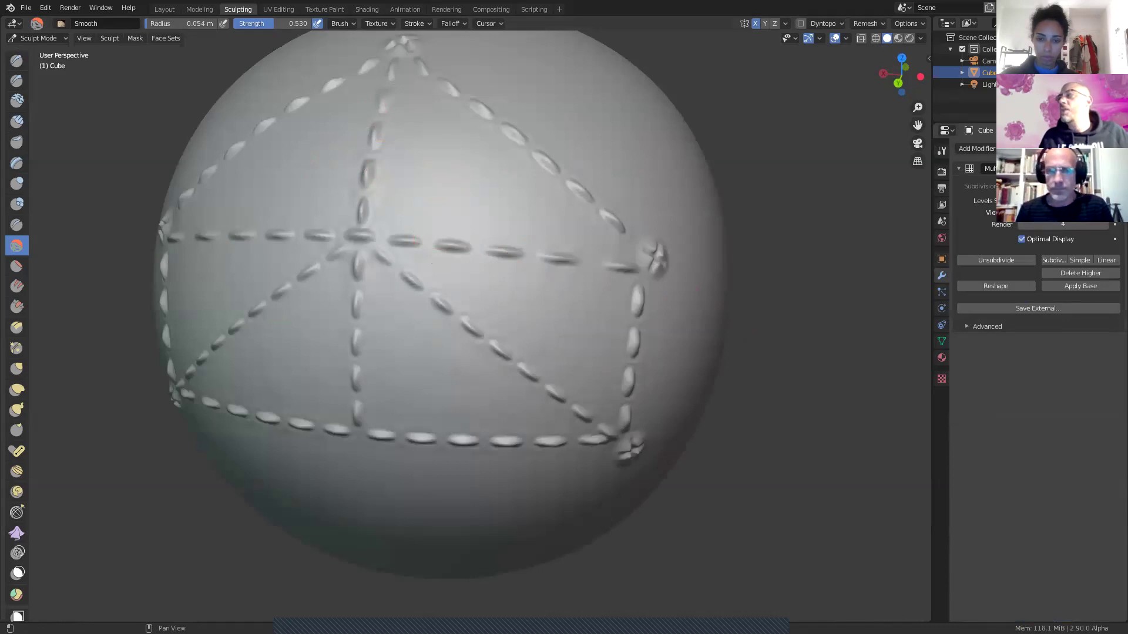
Step: Compare the sculpted stitch pattern at a lower and at full Multires viewport level, and inspect it from several angles
{"action": "left_click", "coordinate": [1022, 201]}
{"action": "left_click", "coordinate": [1022, 201]}
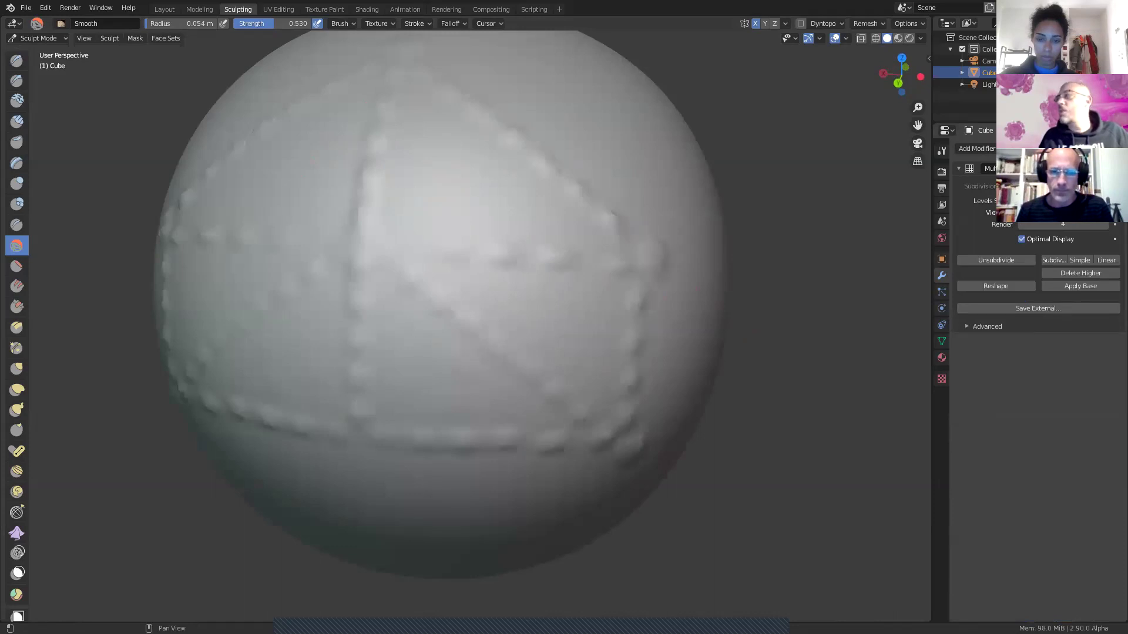
{"action": "left_click", "coordinate": [1105, 200]}
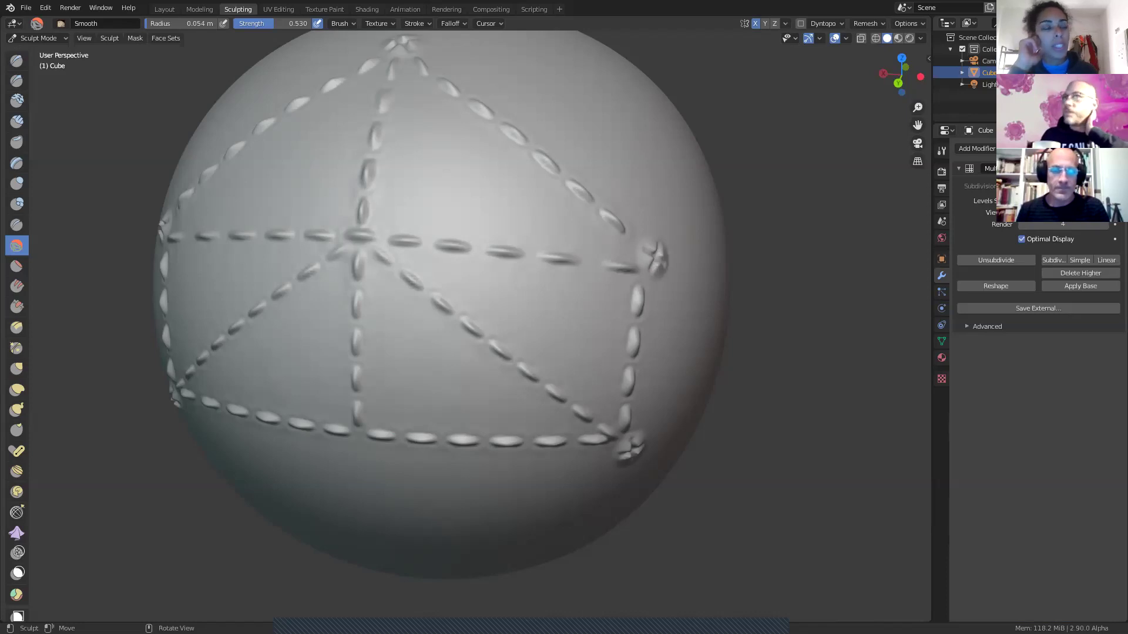
{"action": "mouse_move", "coordinate": [339, 511]}
{"action": "middle_mouse_down"}
{"action": "mouse_move", "coordinate": [403, 449]}
{"action": "mouse_move", "coordinate": [430, 455]}
{"action": "middle_mouse_up"}
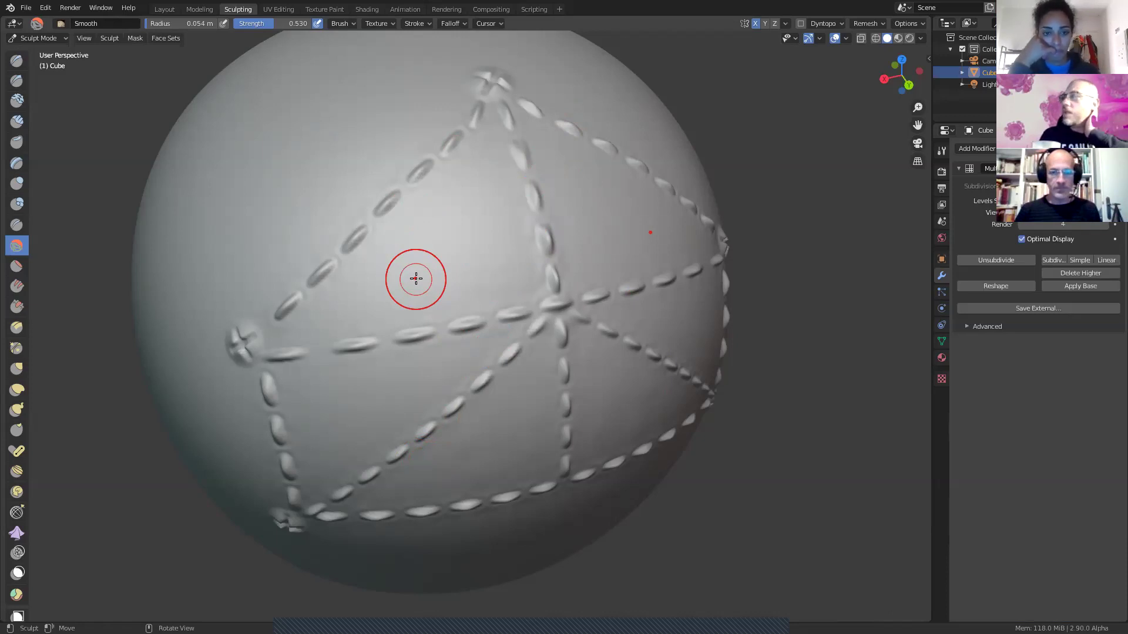
{"action": "mouse_move", "coordinate": [556, 375]}
{"action": "middle_mouse_down"}
{"action": "mouse_move", "coordinate": [565, 292]}
{"action": "mouse_move", "coordinate": [544, 282]}
{"action": "mouse_move", "coordinate": [554, 287]}
{"action": "middle_mouse_up"}
{"action": "scroll", "coordinate": [499, 334], "scroll_direction": "down", "scroll_amount": 1}
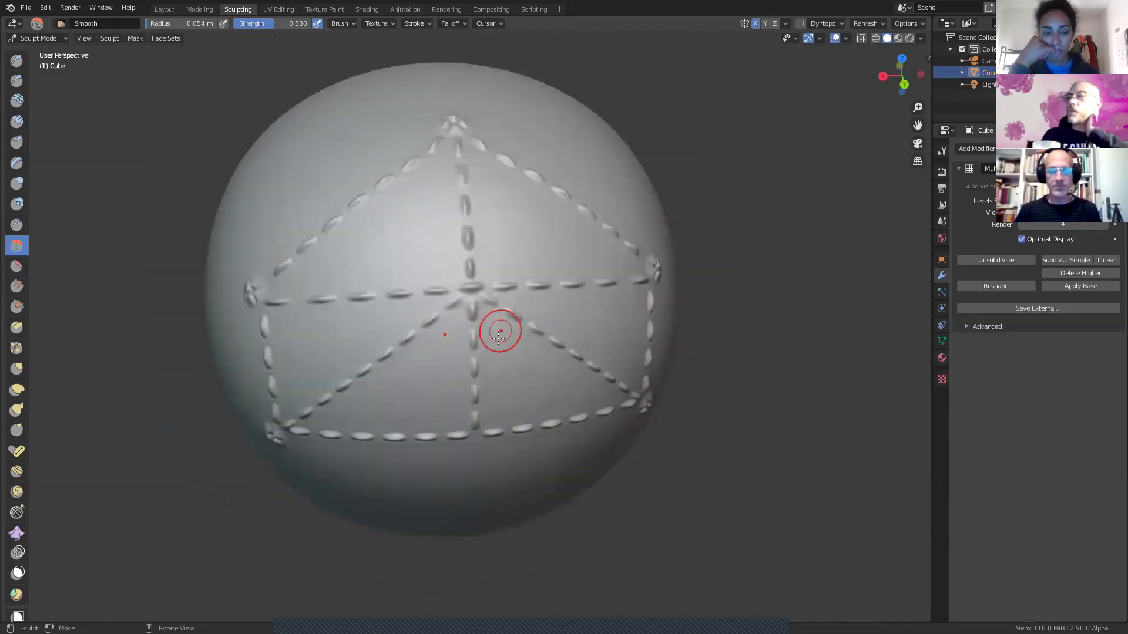
{"action": "scroll", "coordinate": [497, 339], "scroll_direction": "up", "scroll_amount": 2}
{"action": "scroll", "coordinate": [497, 340], "scroll_direction": "down", "scroll_amount": 1}
{"action": "scroll", "coordinate": [498, 335], "scroll_direction": "down", "scroll_amount": 2}
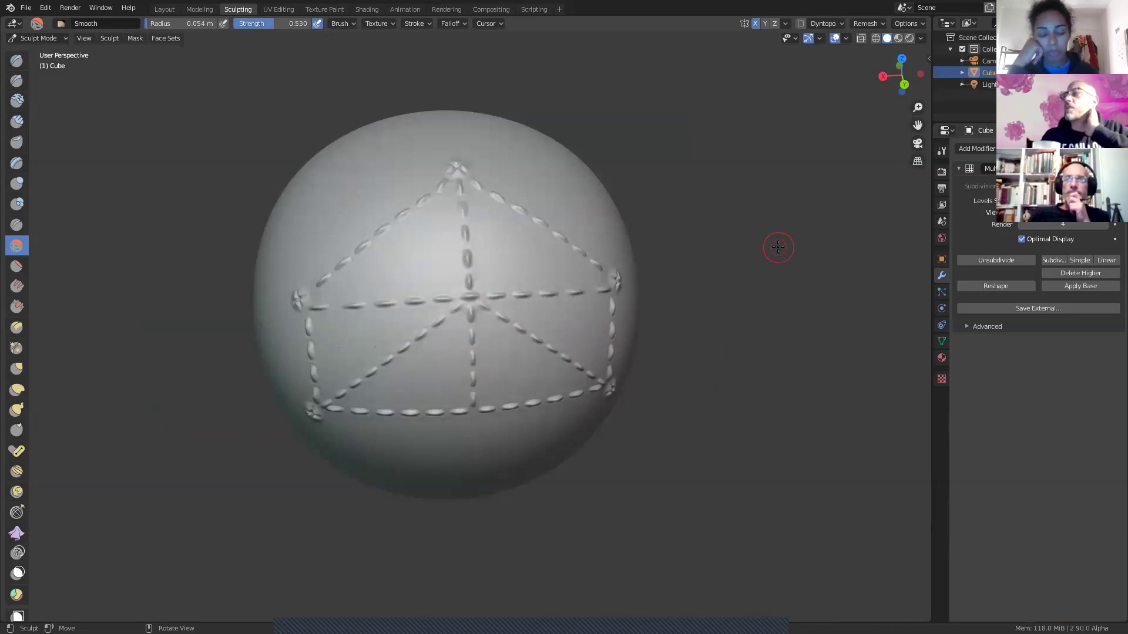
Step: Switch the scene's render engine to Cycles
{"action": "left_click", "coordinate": [941, 172]}
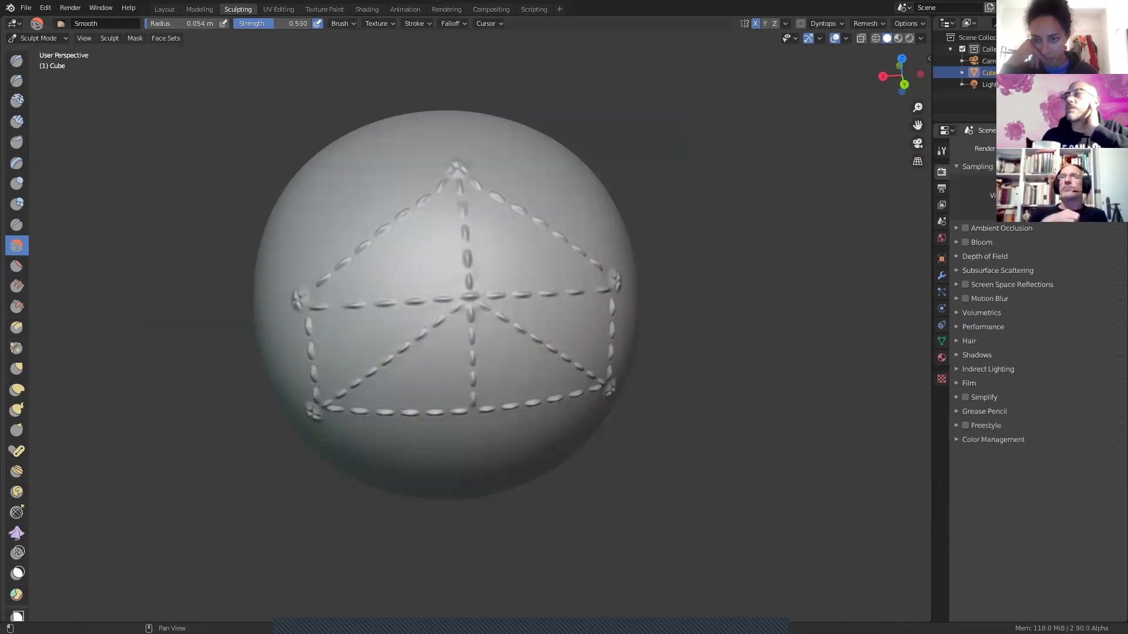
{"action": "left_click", "coordinate": [1051, 186]}
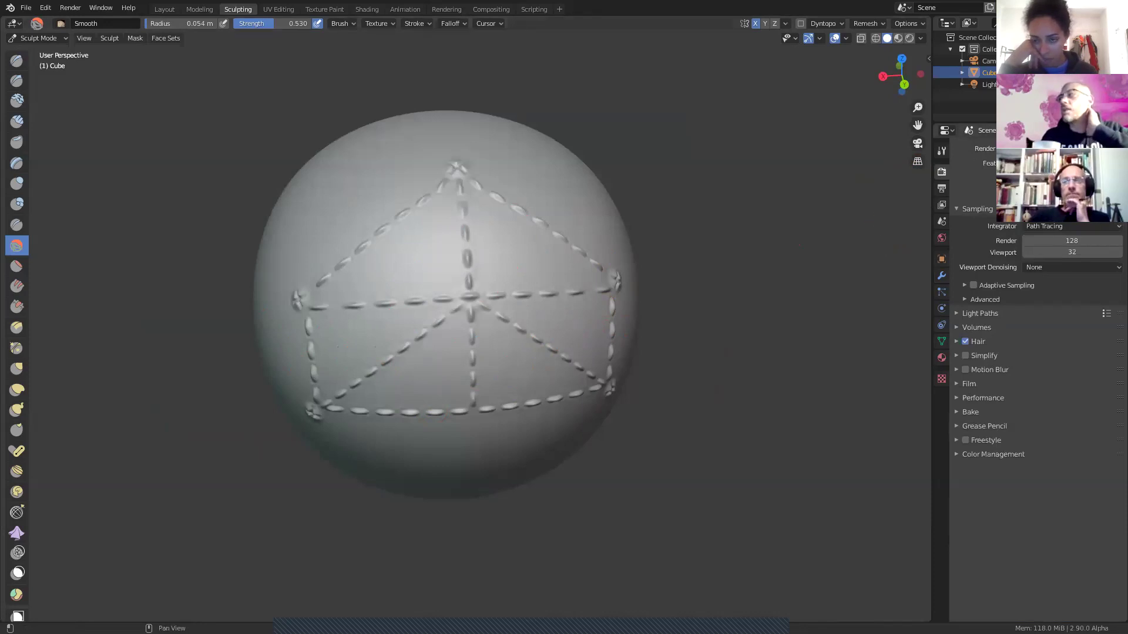
Step: Lower the cube's Multires viewport level by three levels and check the smoothed shape from another angle
{"action": "left_click", "coordinate": [942, 276]}
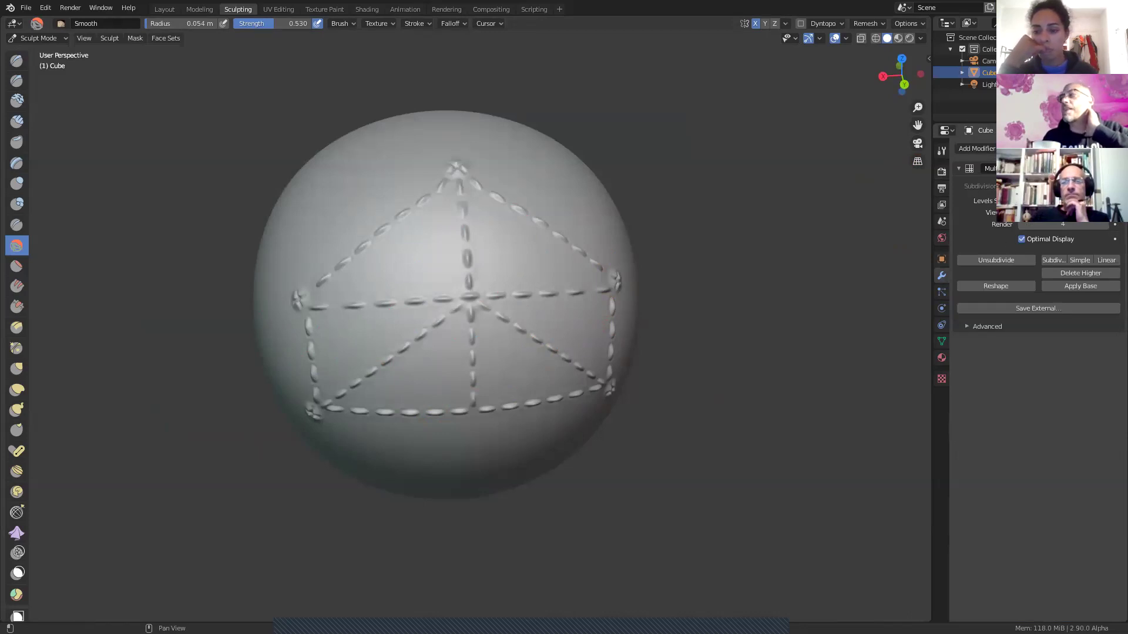
{"action": "left_click", "coordinate": [1023, 201]}
{"action": "left_click", "coordinate": [1023, 201]}
{"action": "left_click", "coordinate": [1023, 201]}
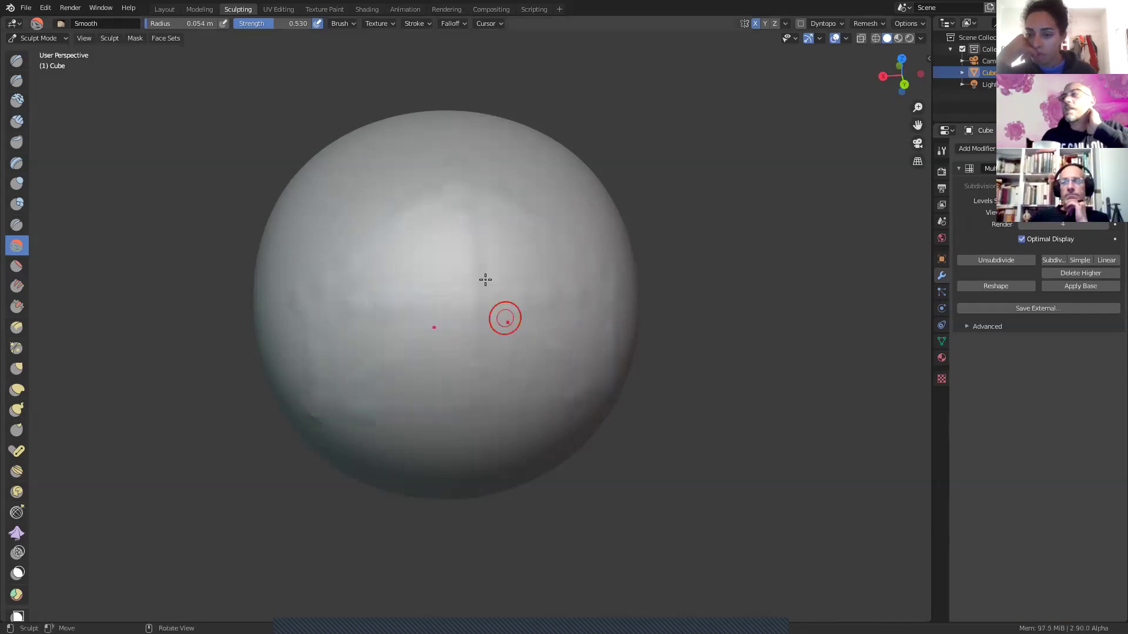
{"action": "scroll", "coordinate": [551, 299], "scroll_direction": "down", "scroll_amount": 1}
{"action": "middle_click_drag", "start_coordinate": [551, 299], "coordinate": [625, 272]}
{"action": "scroll", "coordinate": [625, 272], "scroll_direction": "up", "scroll_amount": 1}
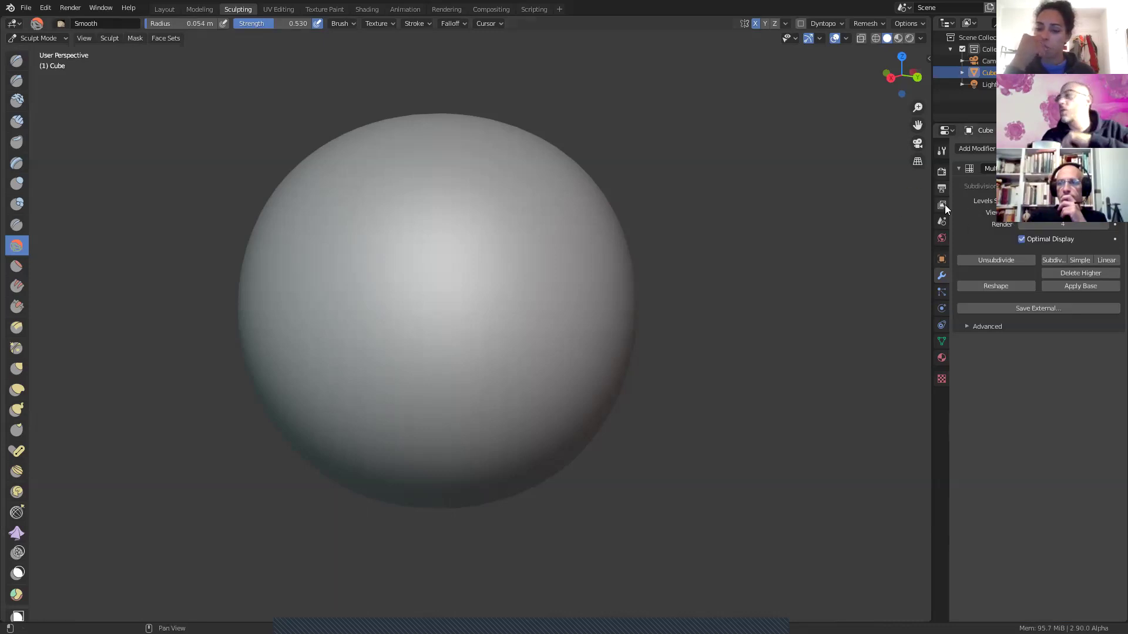
Step: Switch to the Shading workspace and display the cube close up in Rendered viewport shading
{"action": "left_click", "coordinate": [942, 174]}
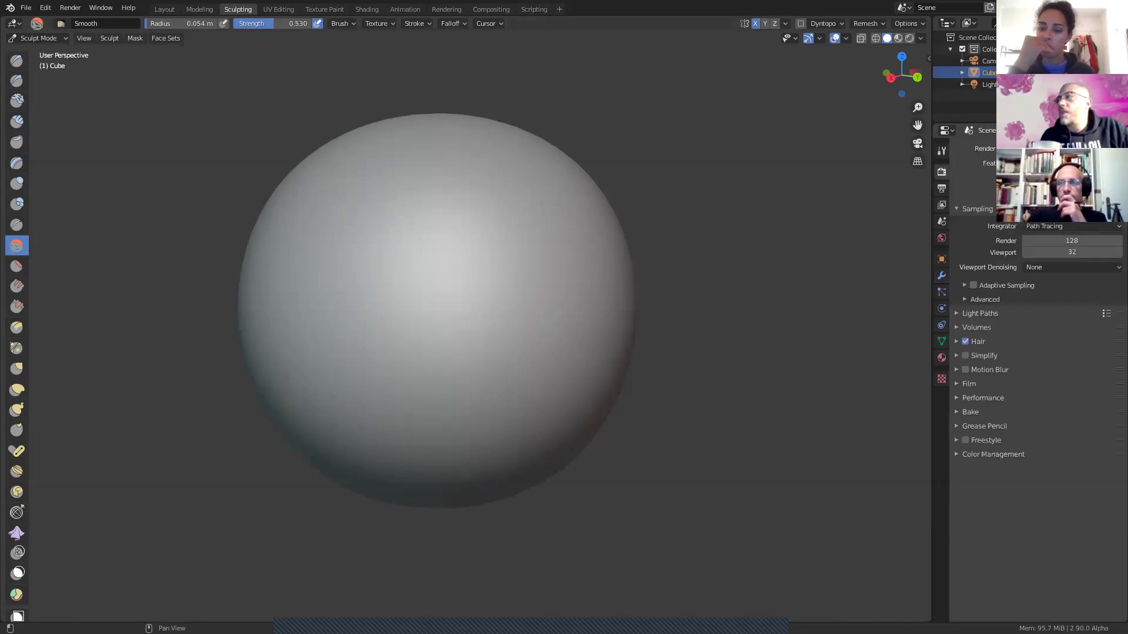
{"action": "left_click", "coordinate": [365, 10]}
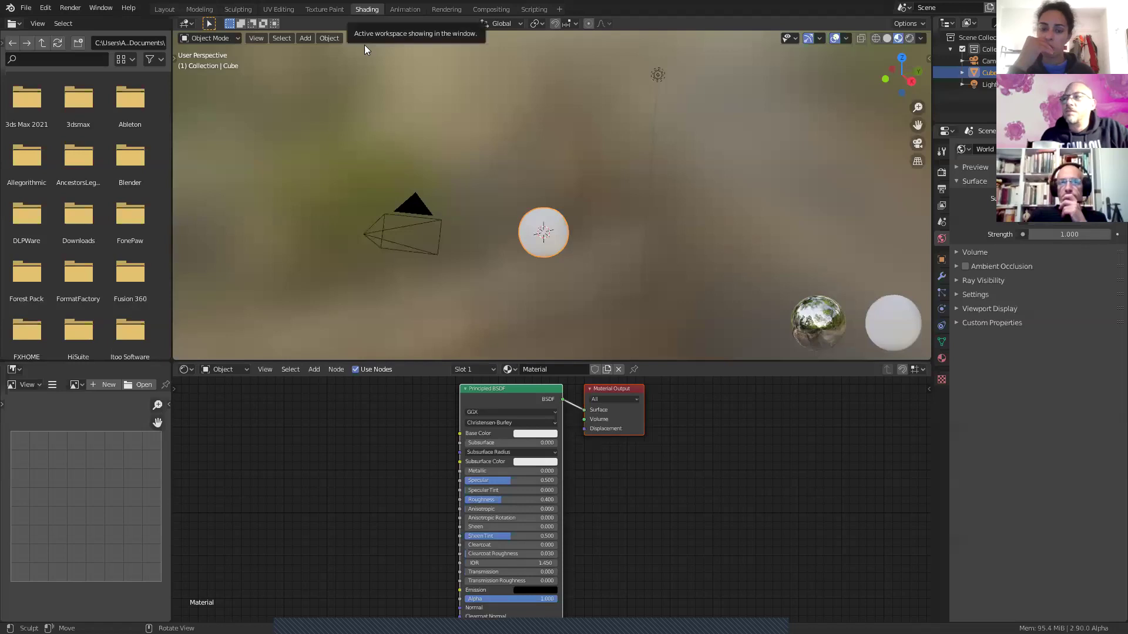
{"action": "middle_click_drag", "start_coordinate": [397, 408], "coordinate": [440, 401]}
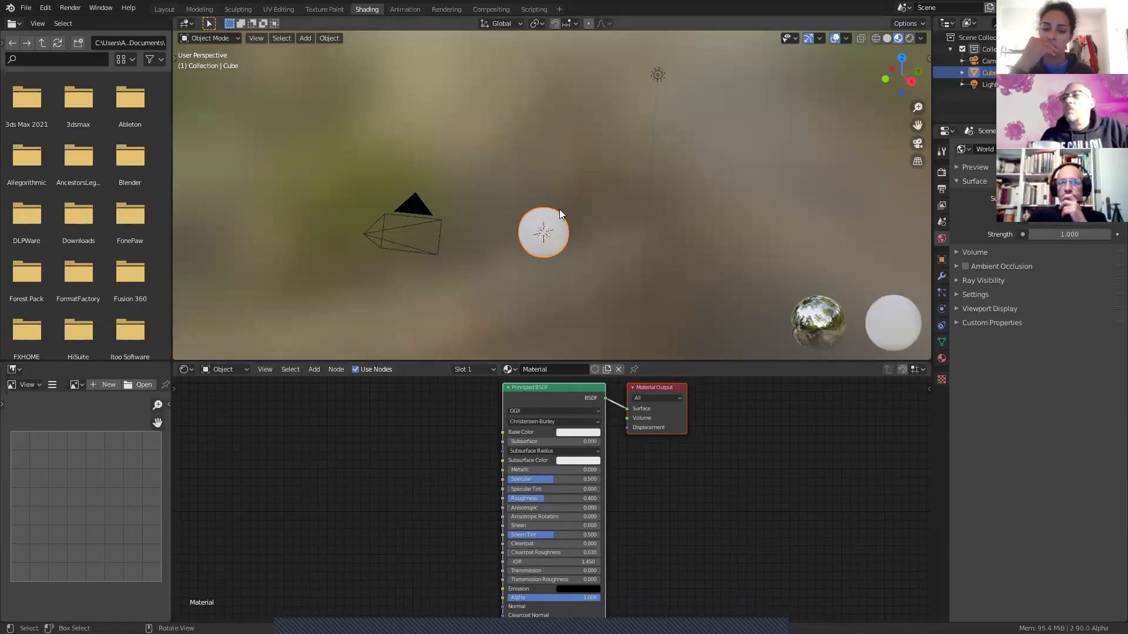
{"action": "scroll", "coordinate": [534, 238], "scroll_direction": "up", "scroll_amount": 2}
{"action": "middle_click_drag", "start_coordinate": [534, 240], "coordinate": [516, 221]}
{"action": "scroll", "coordinate": [529, 244], "scroll_direction": "up", "scroll_amount": 3}
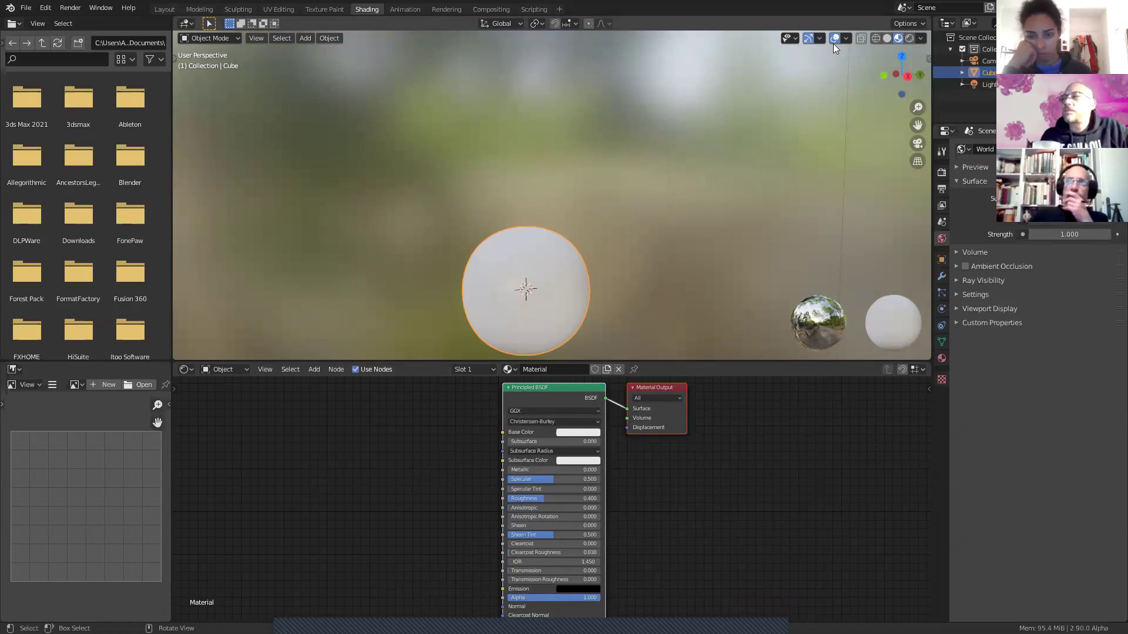
{"action": "left_click", "coordinate": [909, 38]}
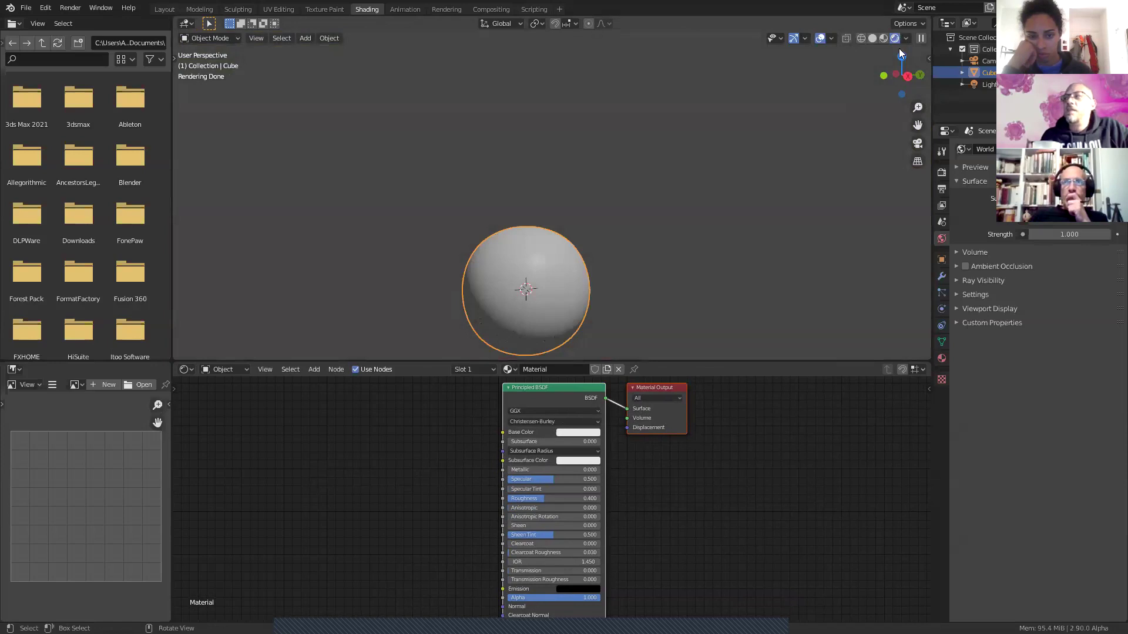
Step: Expand the Bake settings in the scene's render properties
{"action": "left_click", "coordinate": [942, 172]}
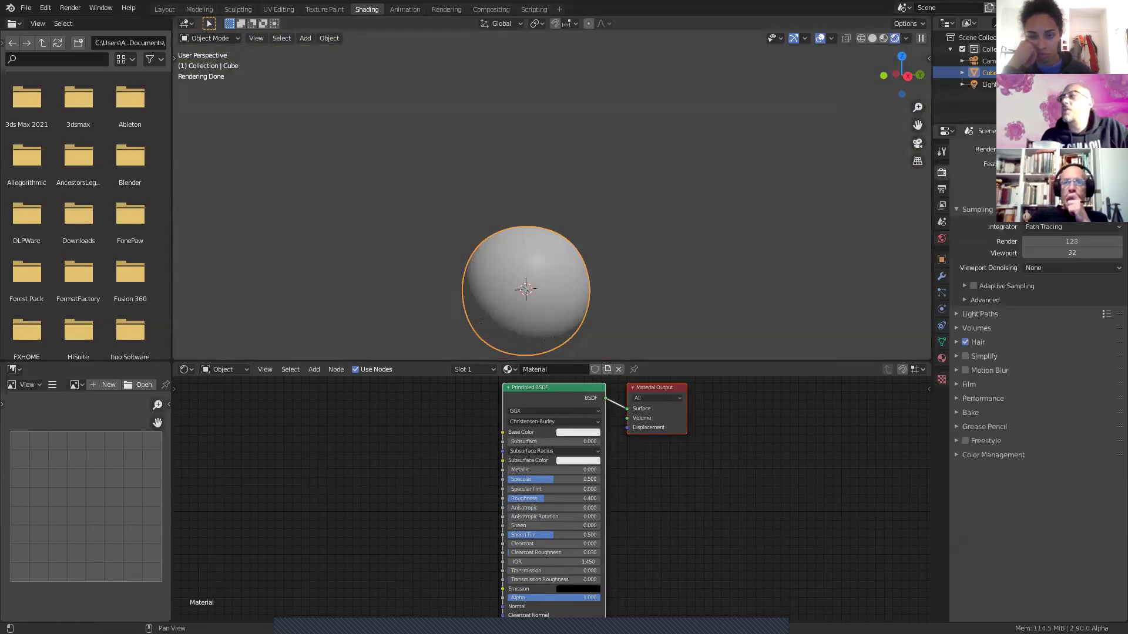
{"action": "mouse_move", "coordinate": [565, 214]}
{"action": "middle_mouse_down"}
{"action": "mouse_move", "coordinate": [549, 255]}
{"action": "mouse_move", "coordinate": [443, 212]}
{"action": "mouse_move", "coordinate": [537, 188]}
{"action": "mouse_move", "coordinate": [554, 235]}
{"action": "middle_mouse_up"}
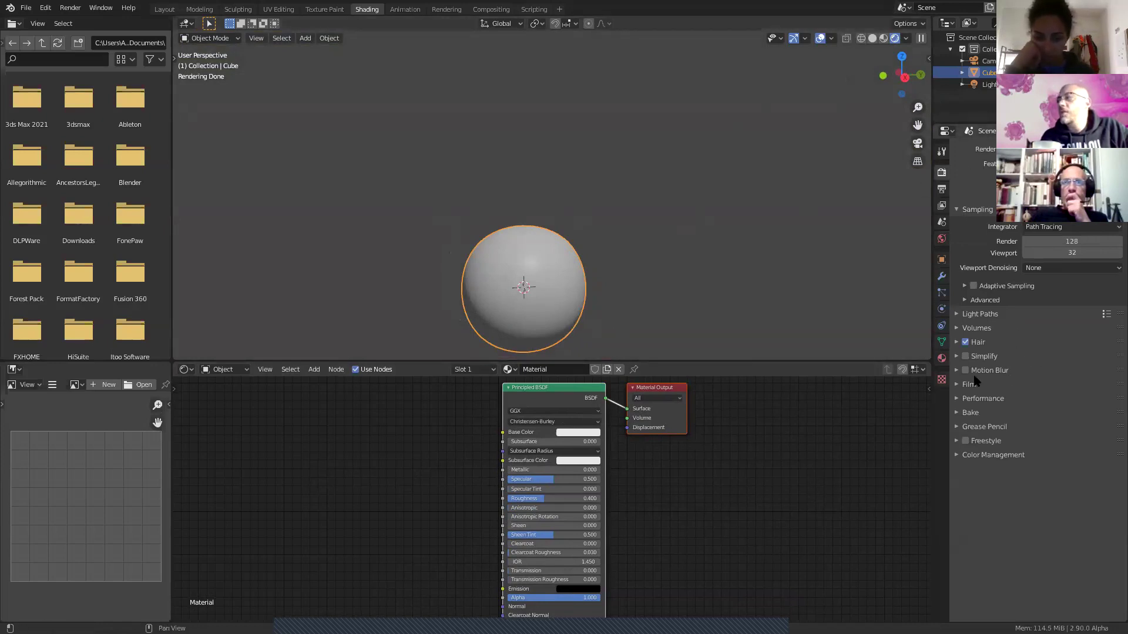
{"action": "left_click", "coordinate": [967, 413]}
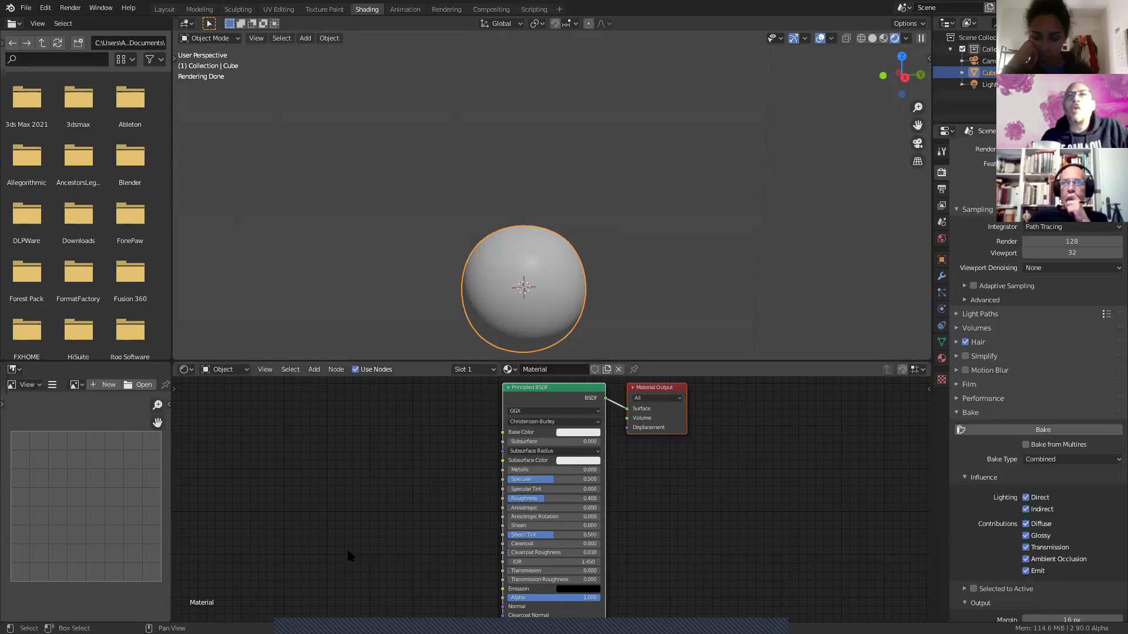
Step: Add an Image Texture node to the cube's material, placed beside the Principled BSDF node
{"action": "left_click", "coordinate": [314, 370]}
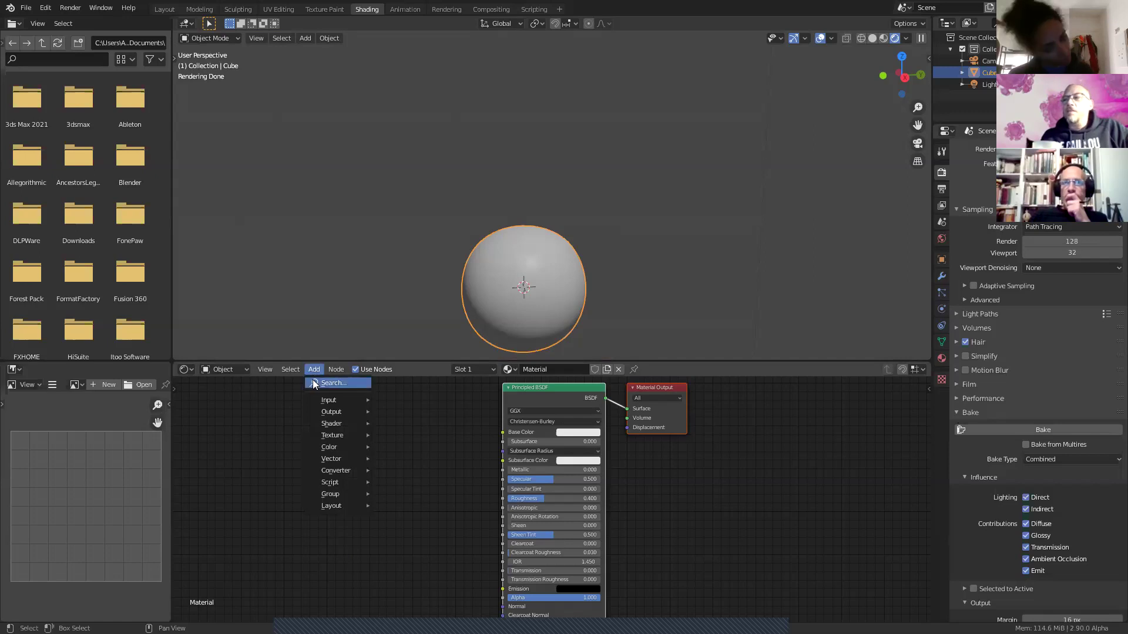
{"action": "mouse_move", "coordinate": [339, 434]}
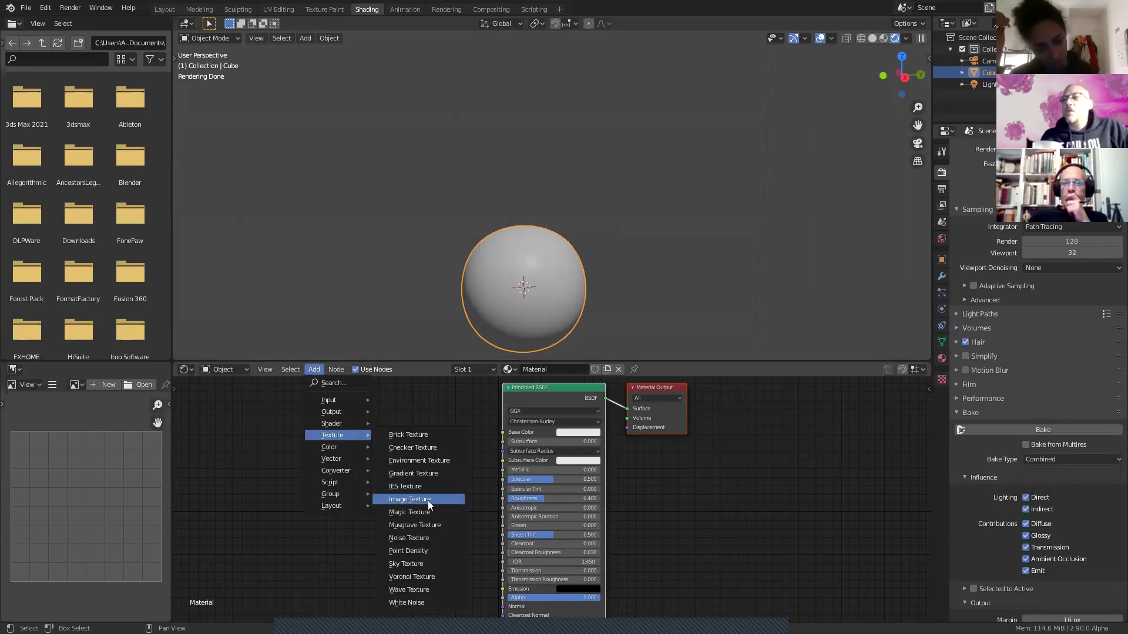
{"action": "left_click", "coordinate": [427, 499]}
{"action": "left_click", "coordinate": [364, 431]}
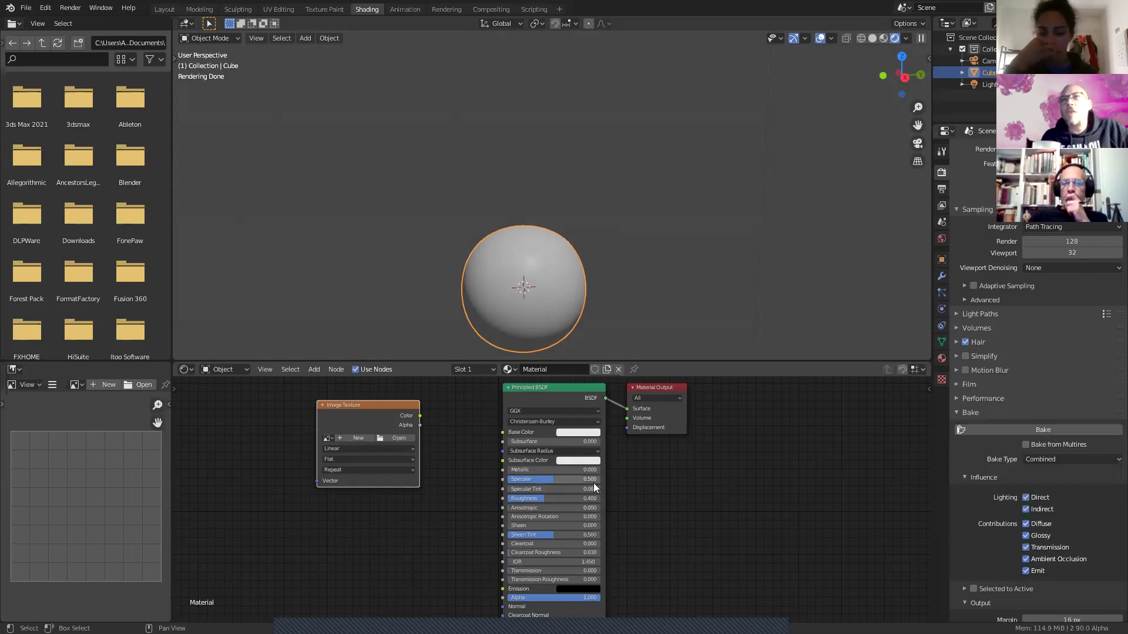
{"action": "left_click", "coordinate": [351, 439]}
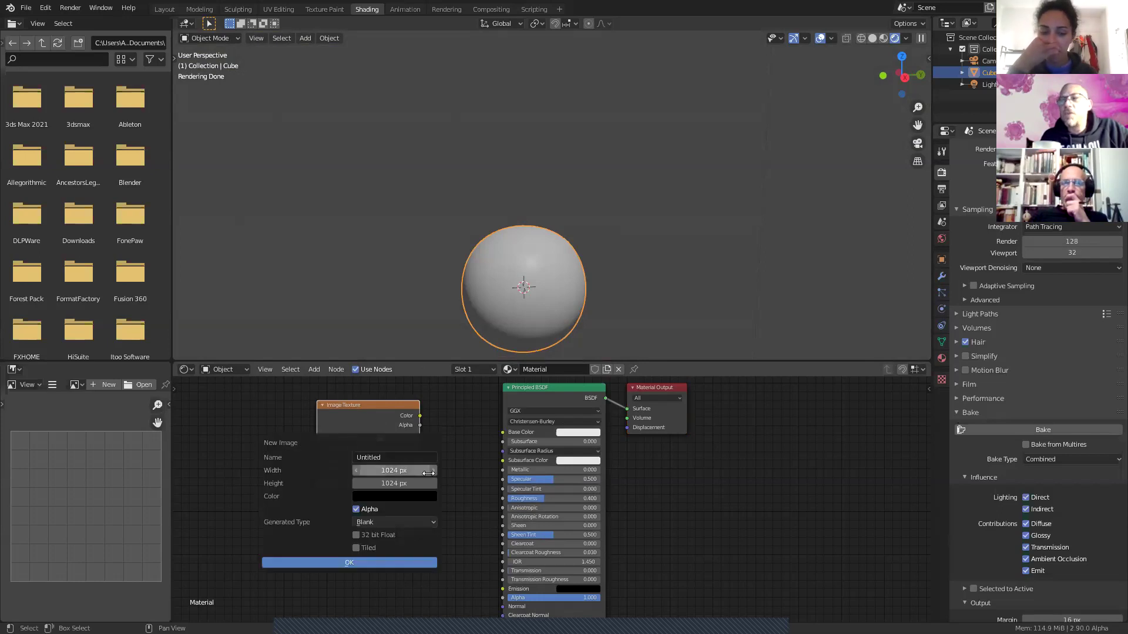
{"action": "left_click", "coordinate": [412, 470]}
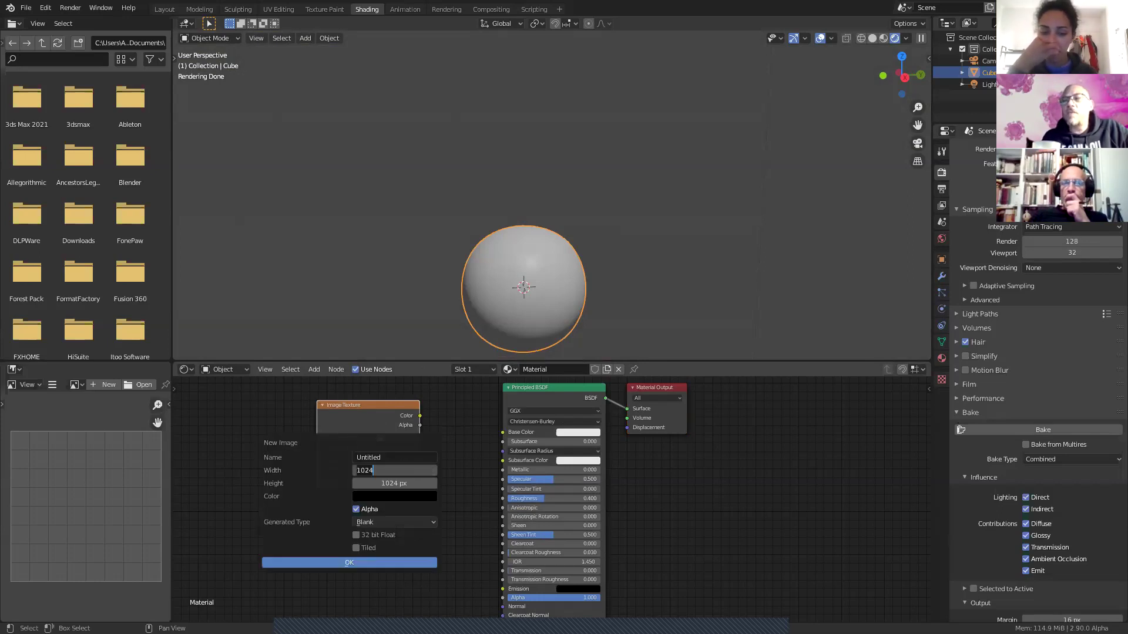
{"action": "key", "text": "Return"}
{"action": "left_click", "coordinate": [411, 470]}
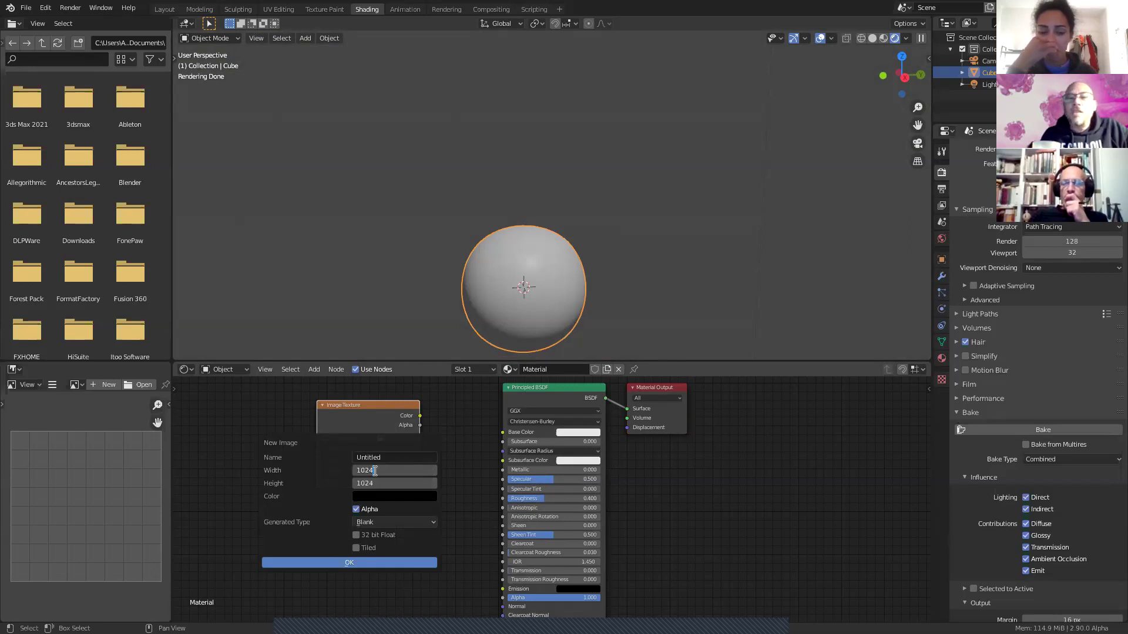
{"action": "type", "text": "*4"}
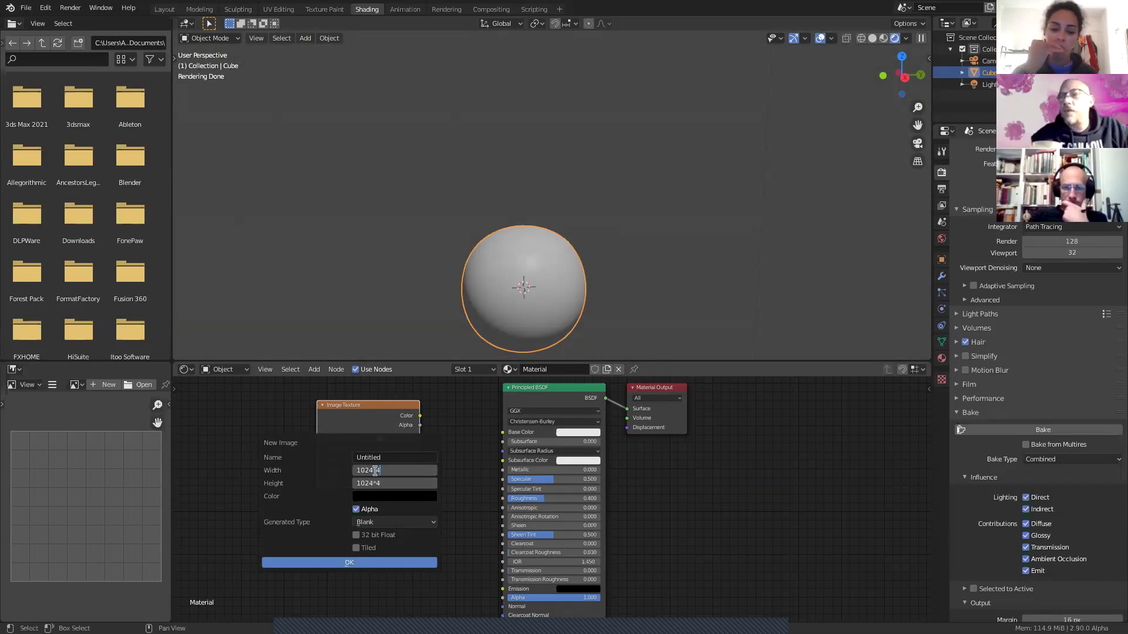
{"action": "key", "text": "Return"}
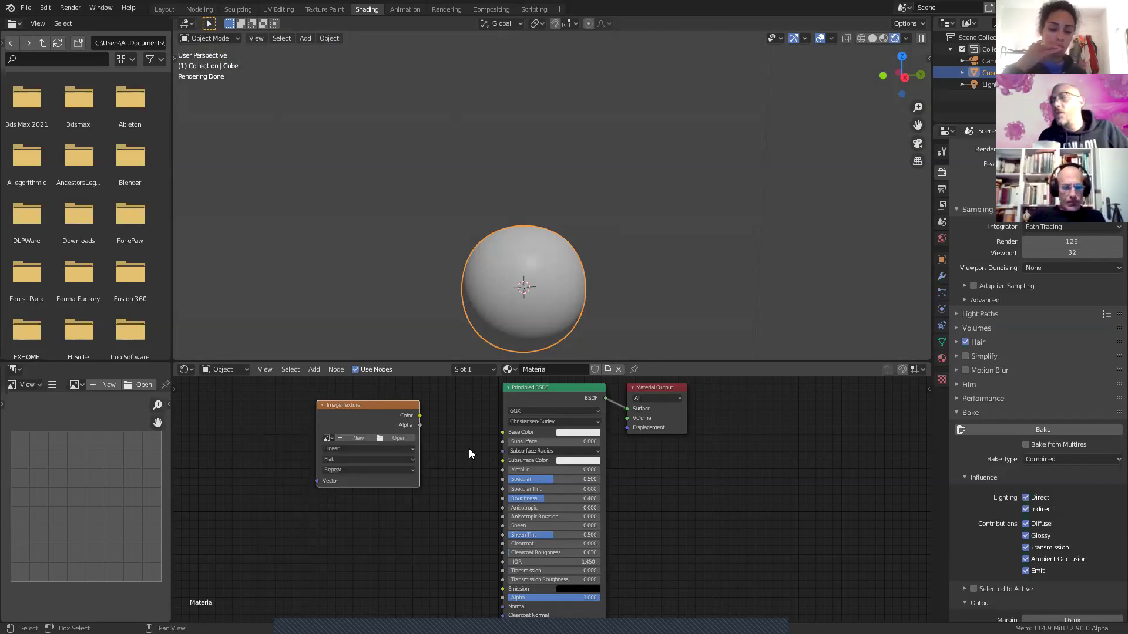
Step: Create a new 4096 × 4096 px image named Normal without alpha in the Image Texture node, and move the node slightly down
{"action": "left_click", "coordinate": [358, 436]}
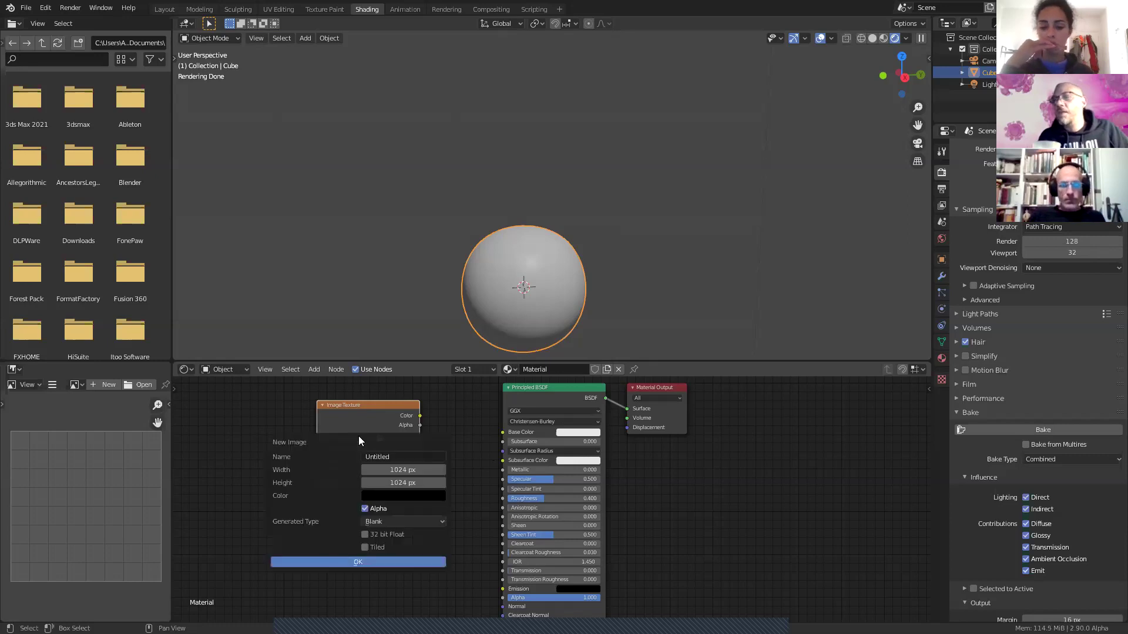
{"action": "left_click", "coordinate": [420, 468]}
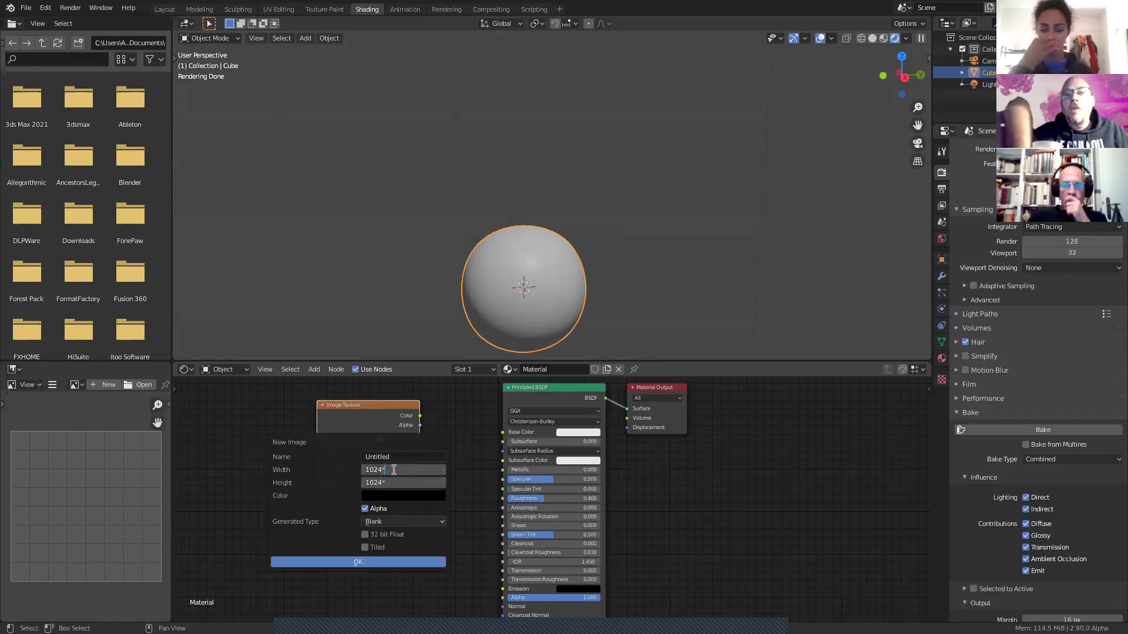
{"action": "type", "text": "*4"}
{"action": "key", "text": "Return"}
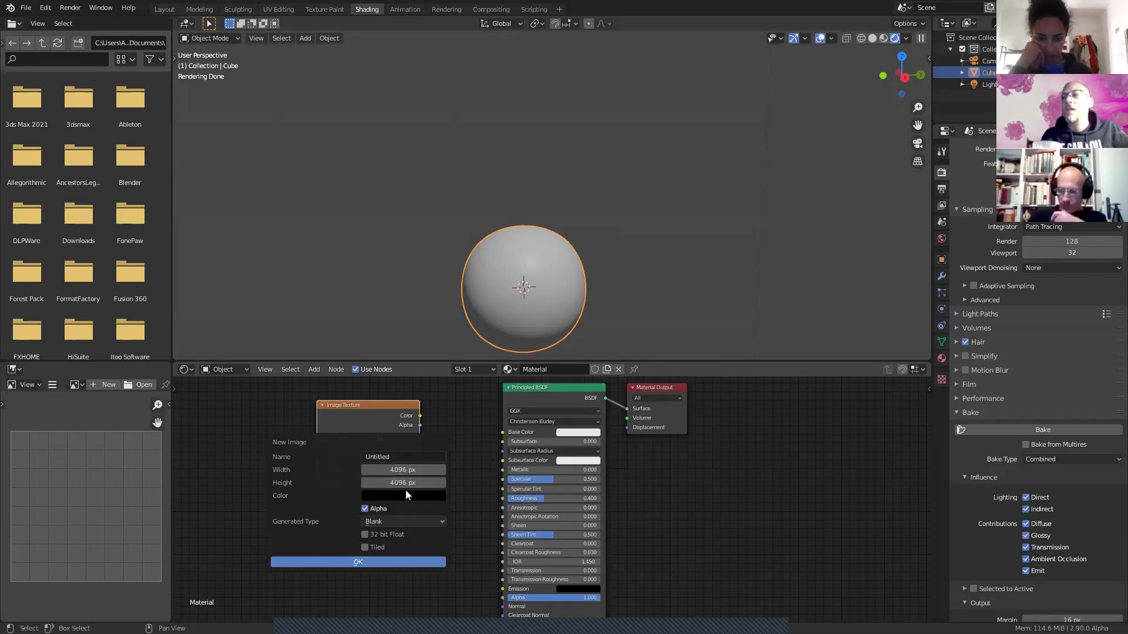
{"action": "left_click", "coordinate": [364, 509]}
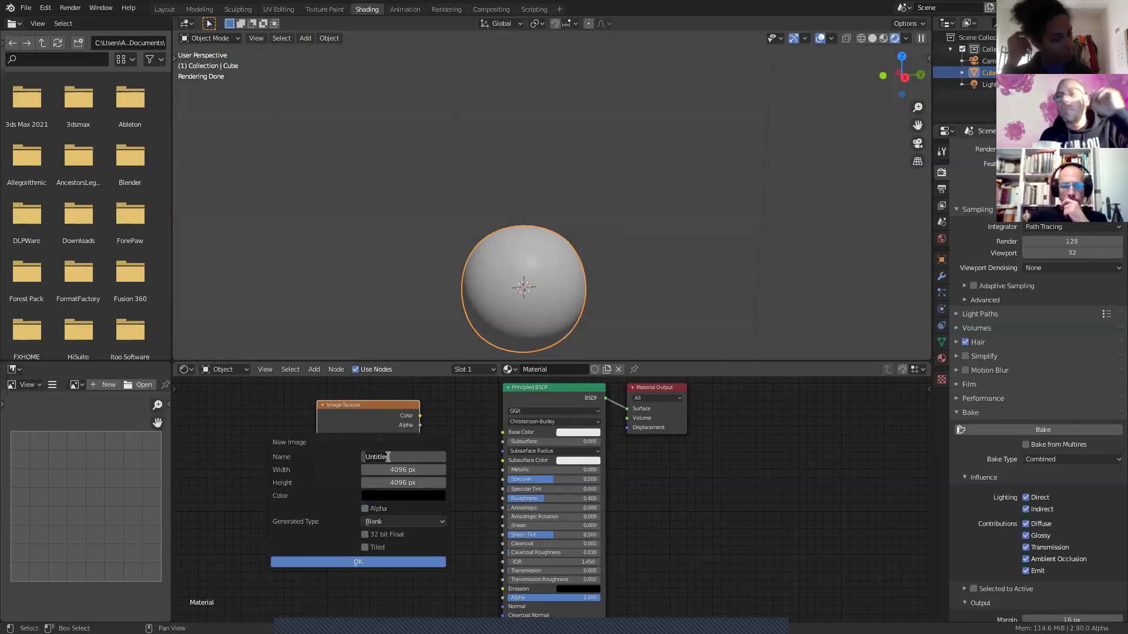
{"action": "type", "text": "Normal"}
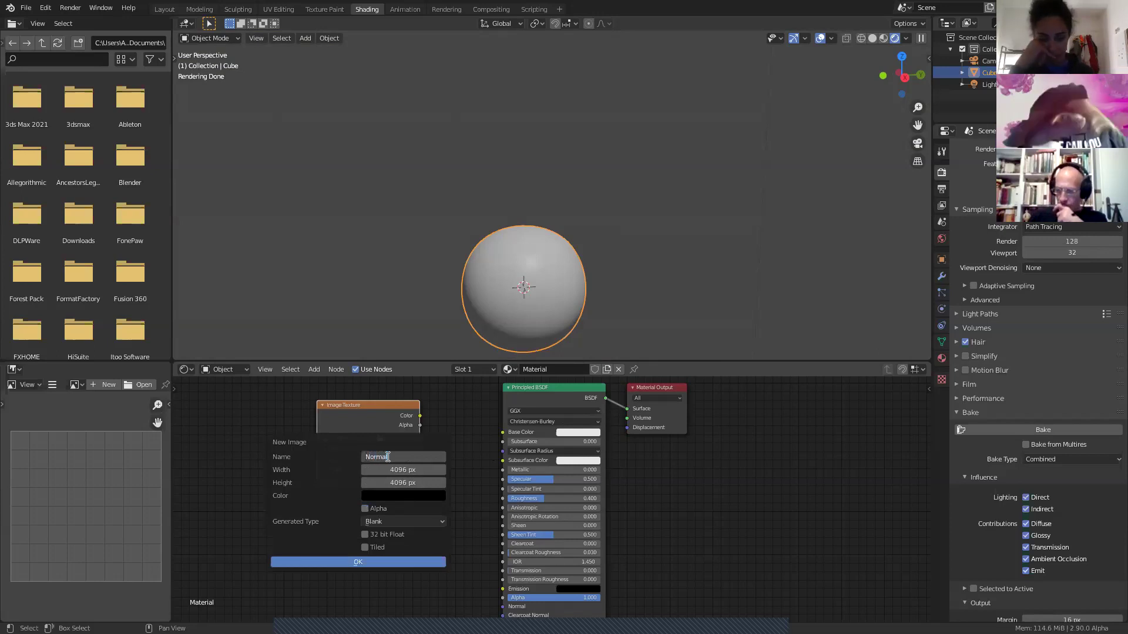
{"action": "key", "text": "Return"}
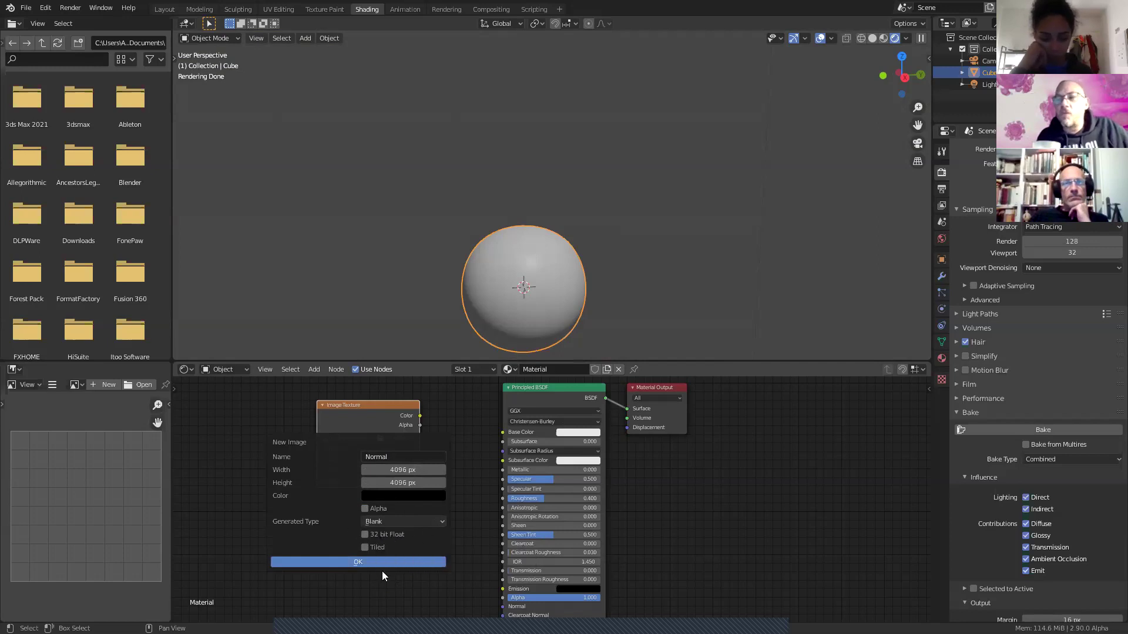
{"action": "left_click", "coordinate": [322, 562]}
{"action": "left_click_drag", "start_coordinate": [348, 409], "coordinate": [361, 447]}
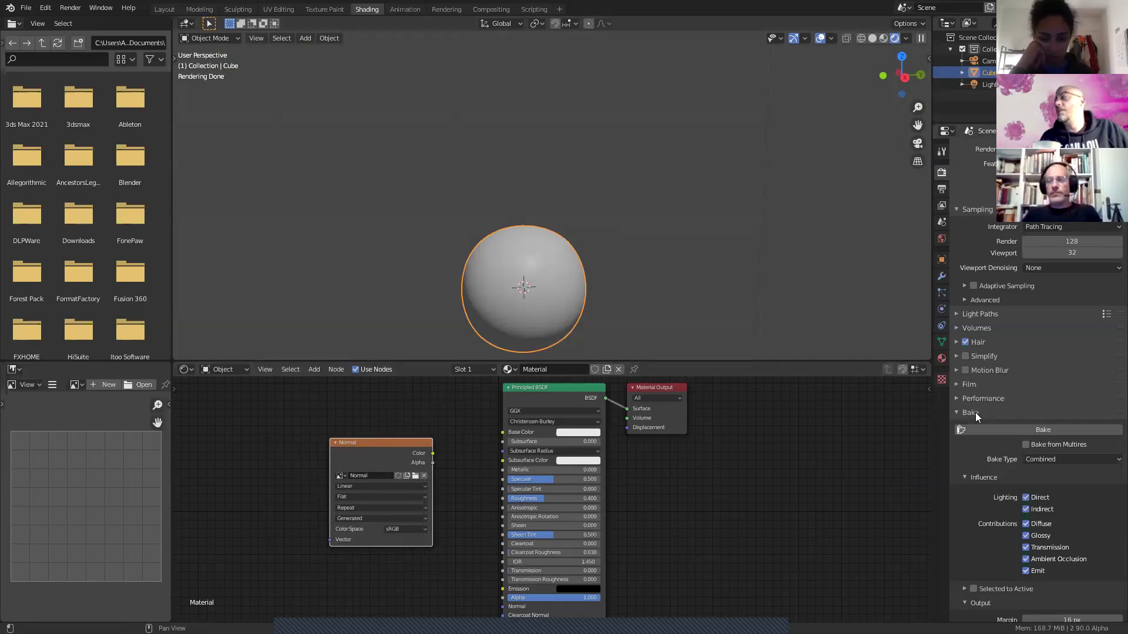
Step: Turn Bake from Multires on and off again to compare the available bake options
{"action": "left_click", "coordinate": [1029, 445]}
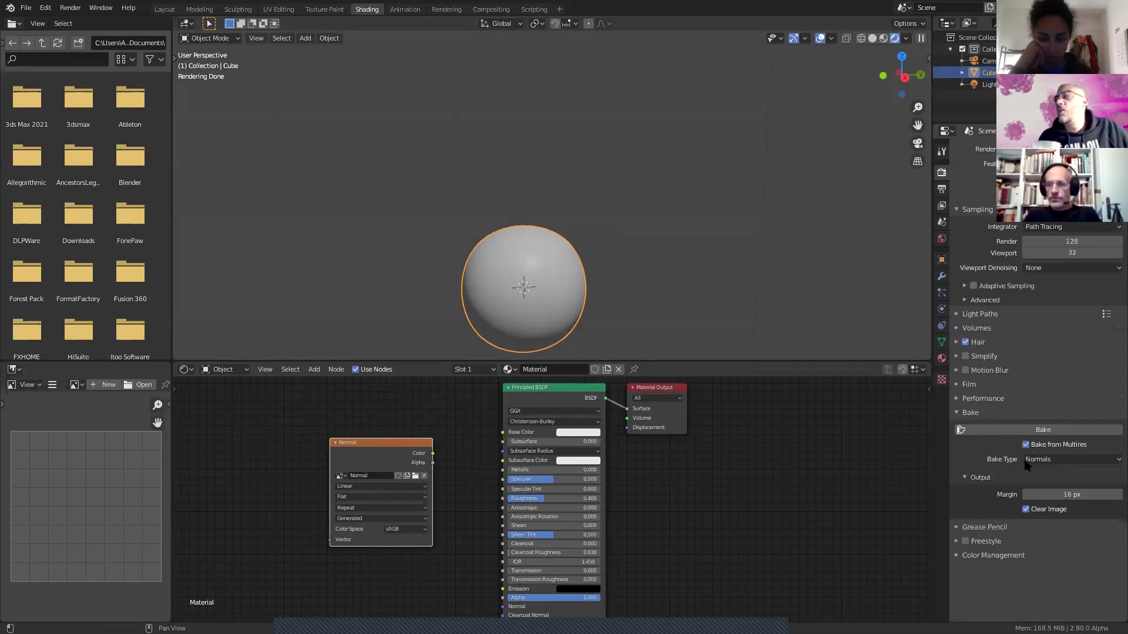
{"action": "left_click", "coordinate": [1025, 445]}
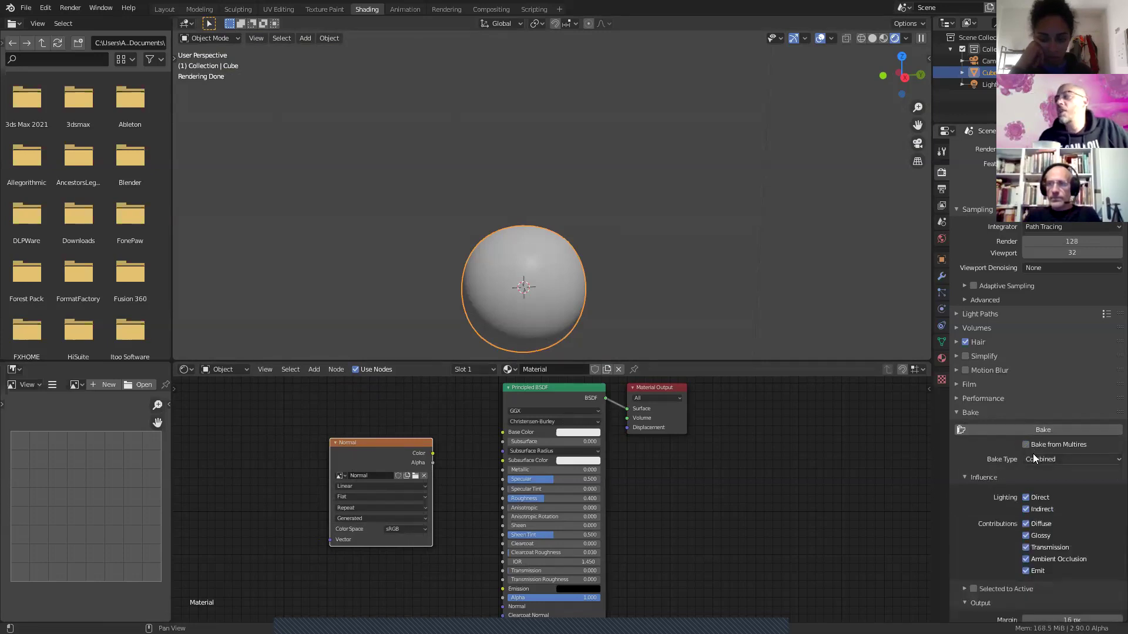
Step: Turn on Bake from Multires with the bake type Normals, and shift the Normal image node slightly up and to the left
{"action": "left_click", "coordinate": [1062, 461]}
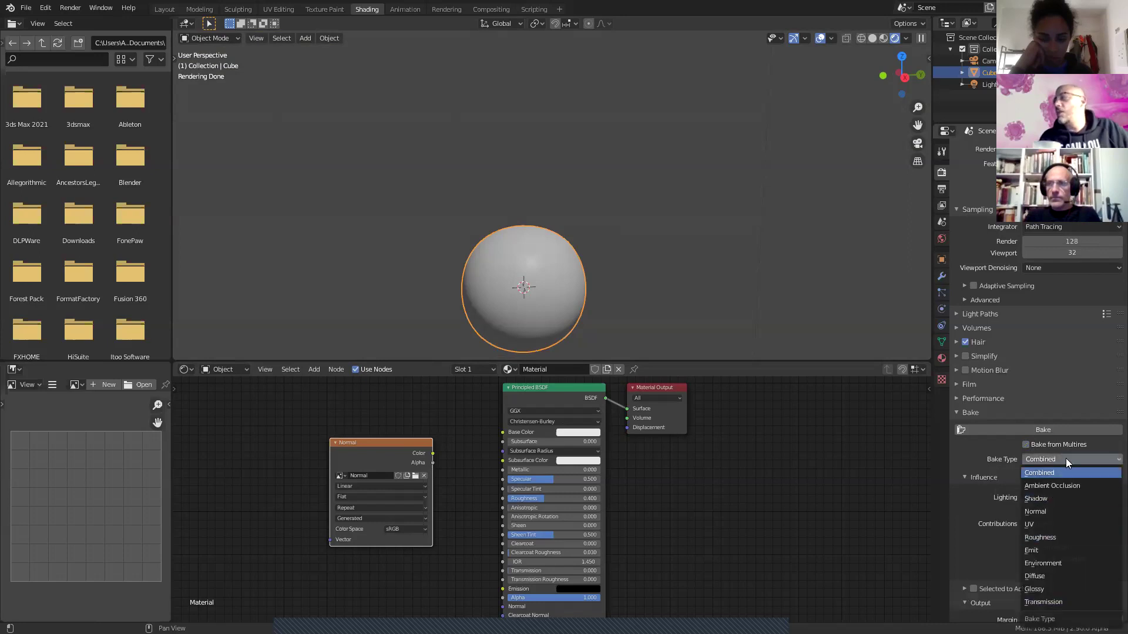
{"action": "left_click", "coordinate": [1026, 444]}
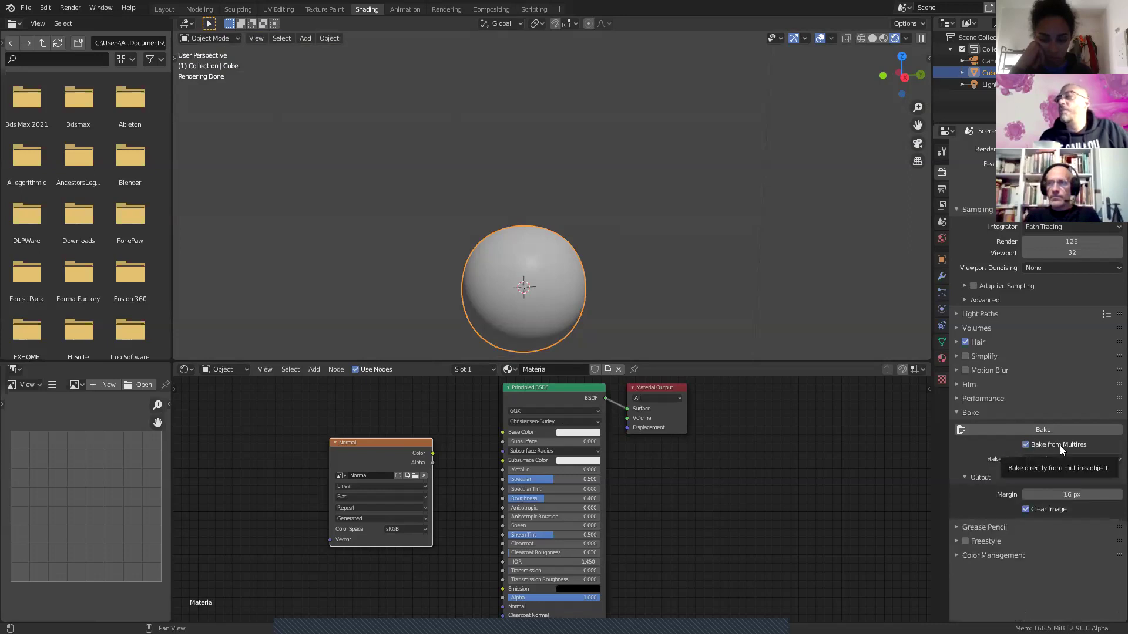
{"action": "left_click", "coordinate": [1047, 458]}
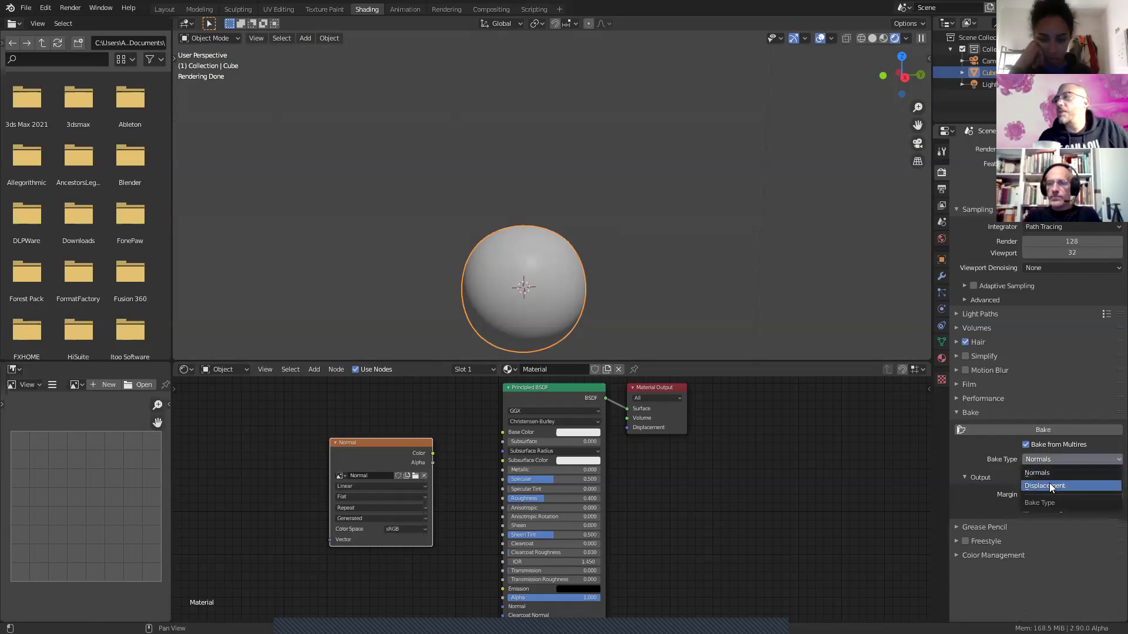
{"action": "left_click", "coordinate": [1047, 471]}
{"action": "left_click_drag", "start_coordinate": [361, 439], "coordinate": [345, 431]}
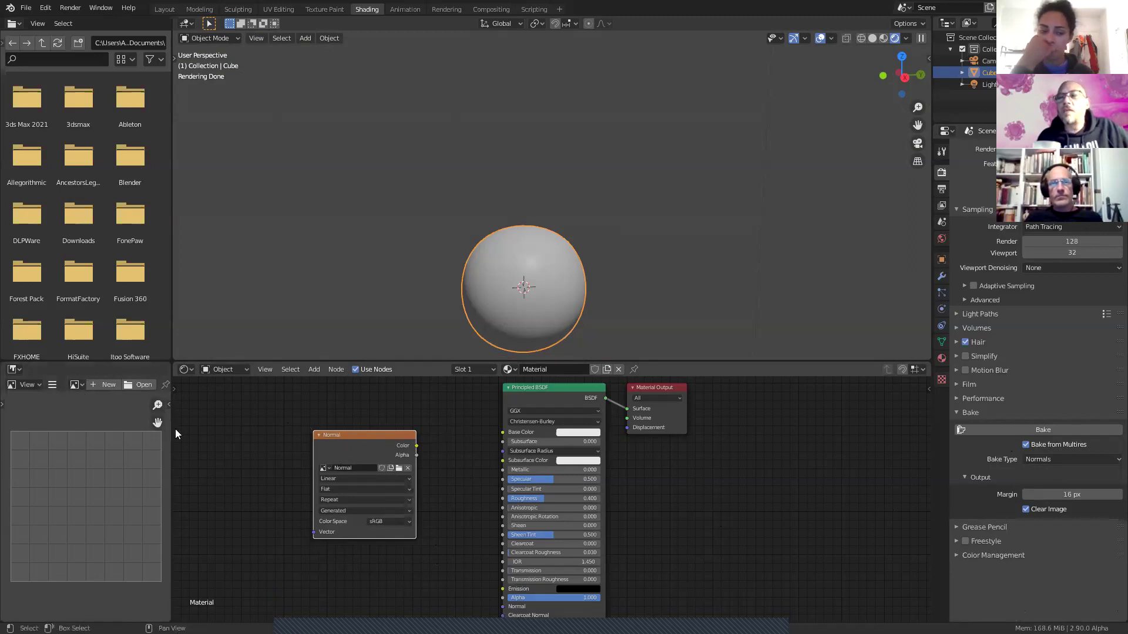
Step: Widen the image editor and display the whole Normal image in it
{"action": "left_click_drag", "start_coordinate": [171, 432], "coordinate": [246, 431]}
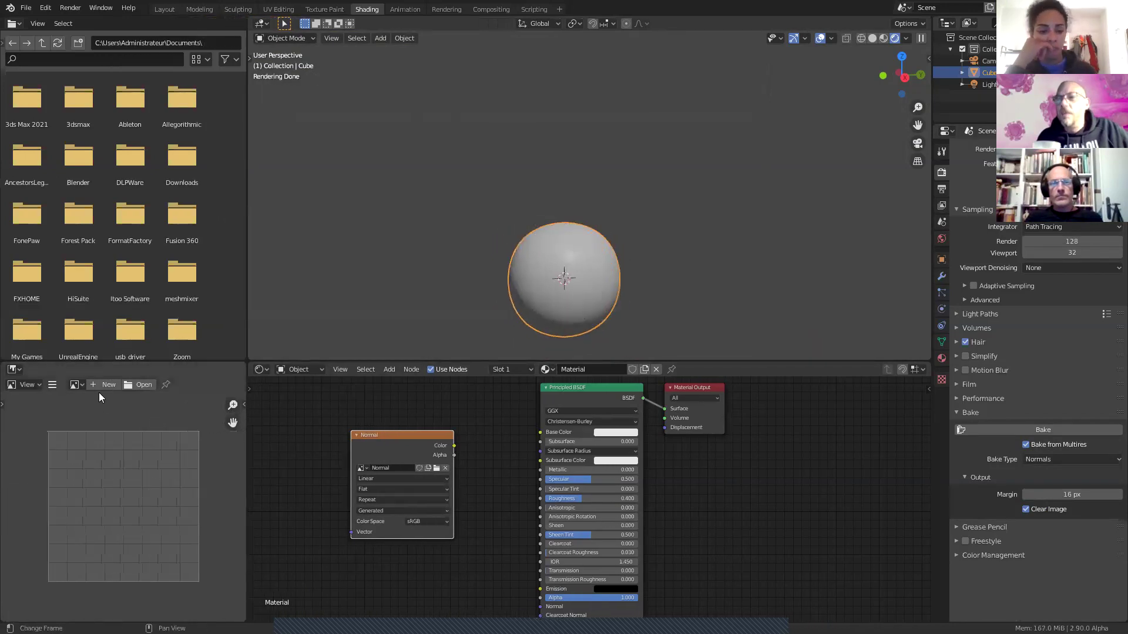
{"action": "left_click", "coordinate": [83, 383]}
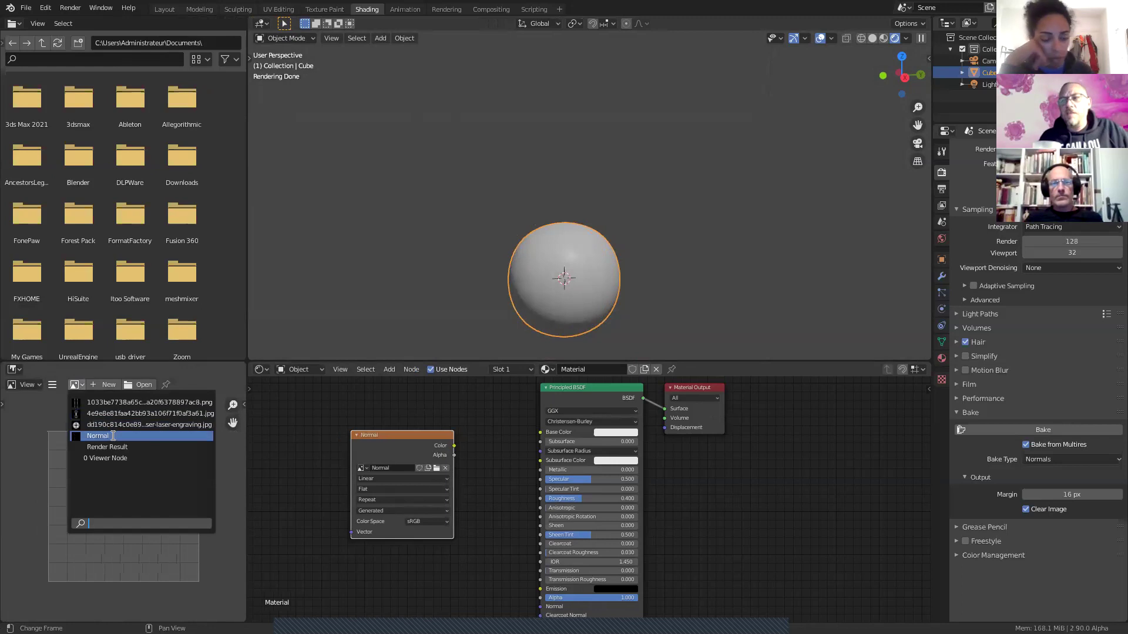
{"action": "left_click", "coordinate": [88, 436]}
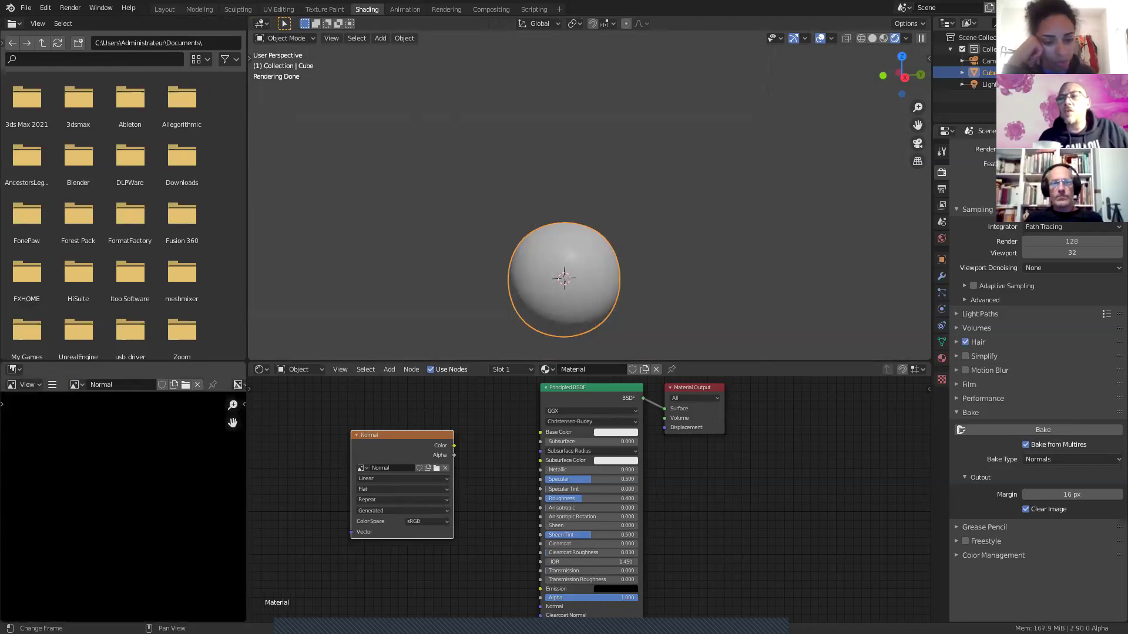
{"action": "scroll", "coordinate": [110, 483], "scroll_direction": "down", "scroll_amount": 6}
{"action": "scroll", "coordinate": [111, 484], "scroll_direction": "up", "scroll_amount": 6}
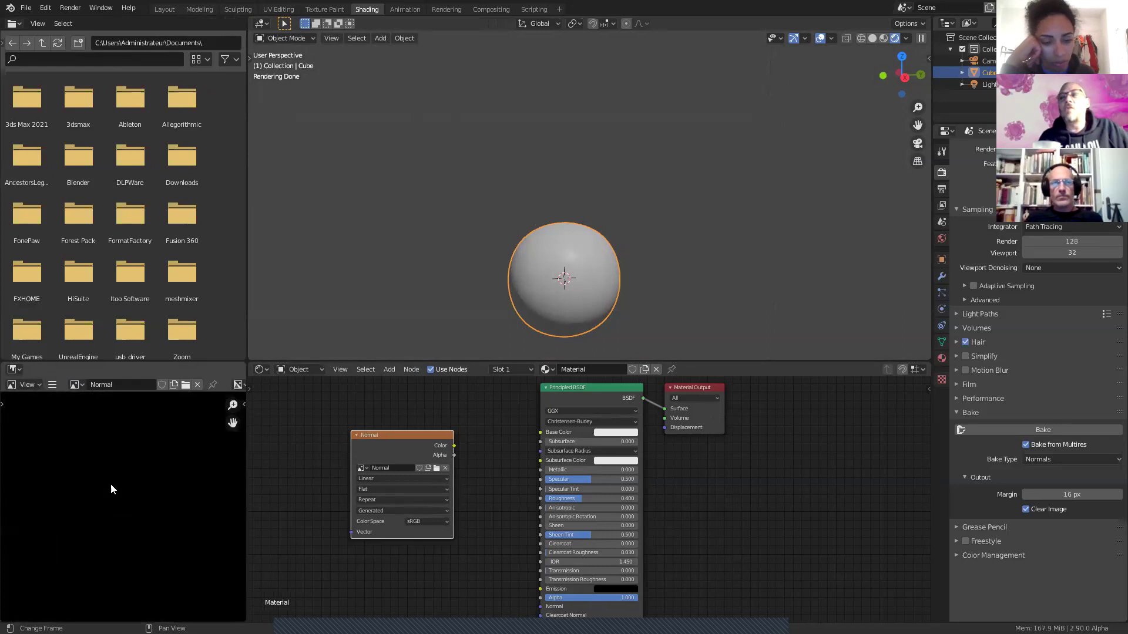
{"action": "scroll", "coordinate": [110, 484], "scroll_direction": "down", "scroll_amount": 6}
{"action": "scroll", "coordinate": [110, 484], "scroll_direction": "up", "scroll_amount": 6}
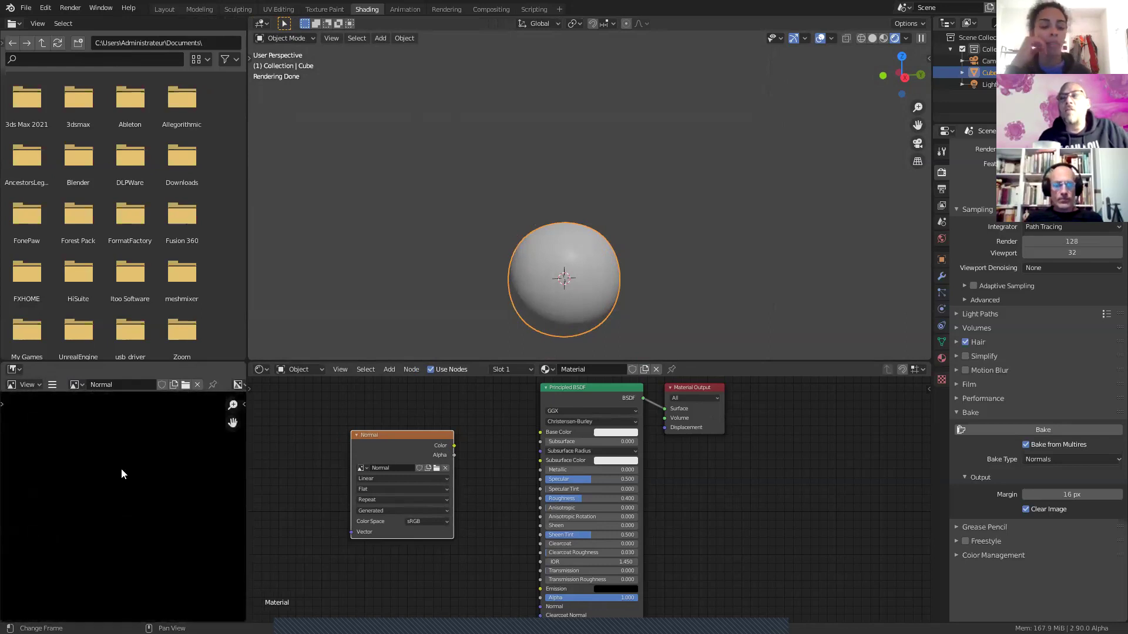
{"action": "left_click", "coordinate": [52, 384]}
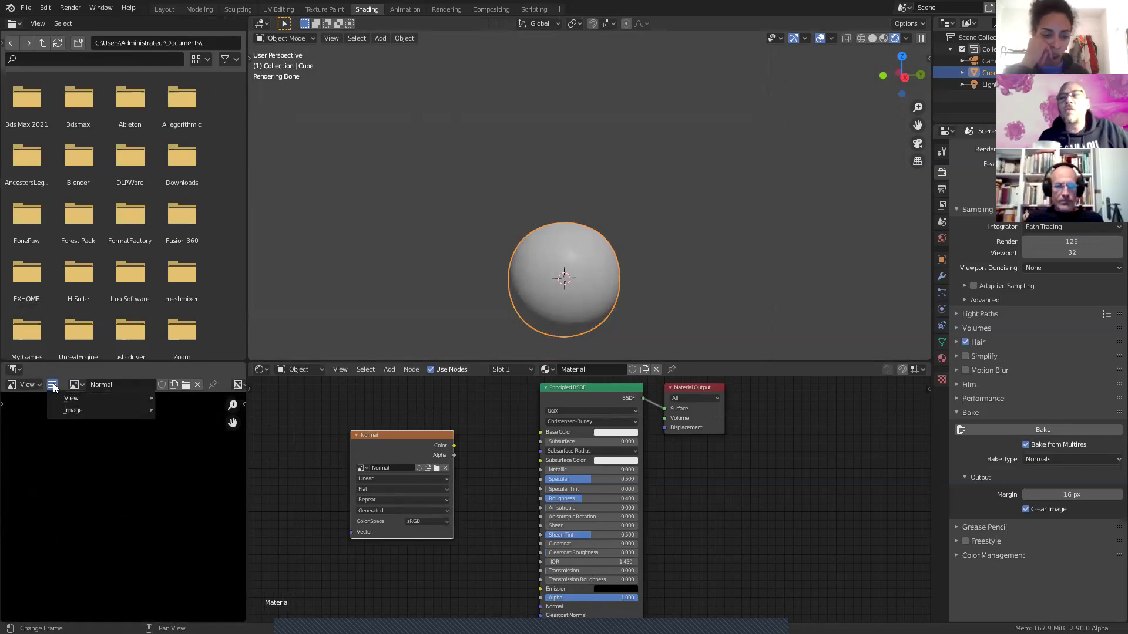
{"action": "mouse_move", "coordinate": [70, 395]}
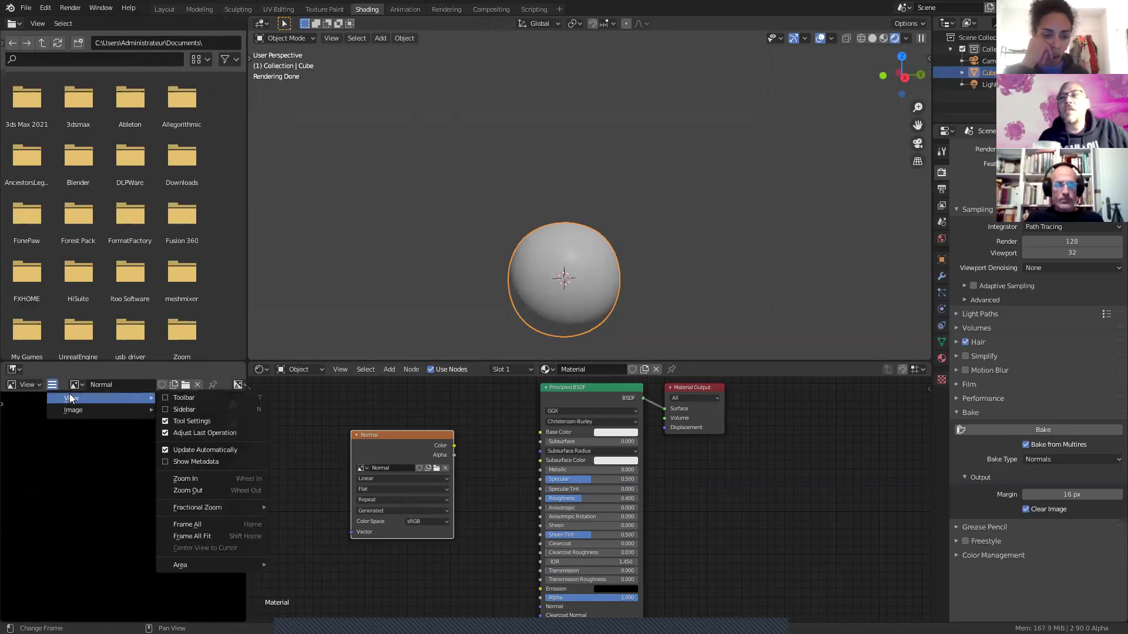
{"action": "left_click", "coordinate": [216, 524]}
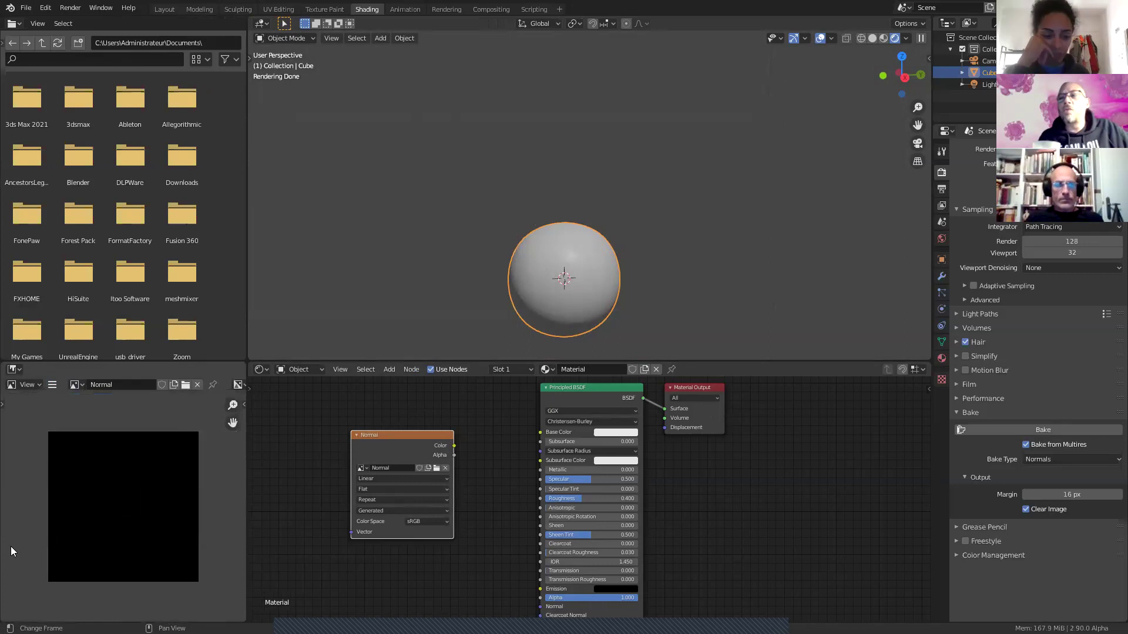
Step: Bake the cube's Multires normals into the Normal image
{"action": "mouse_move", "coordinate": [233, 405]}
{"action": "left_mouse_down"}
{"action": "mouse_move", "coordinate": [238, 390]}
{"action": "mouse_move", "coordinate": [233, 419]}
{"action": "mouse_move", "coordinate": [237, 371]}
{"action": "mouse_move", "coordinate": [235, 392]}
{"action": "left_mouse_up"}
{"action": "scroll", "coordinate": [145, 476], "scroll_direction": "down", "scroll_amount": 1}
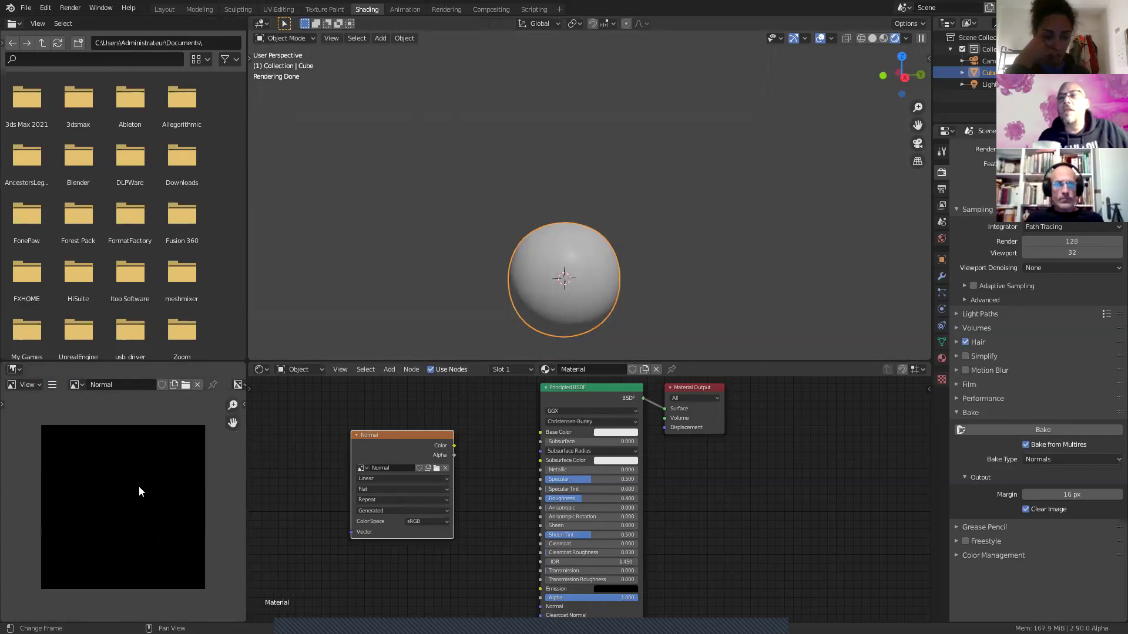
{"action": "scroll", "coordinate": [139, 488], "scroll_direction": "up", "scroll_amount": 1}
{"action": "scroll", "coordinate": [175, 447], "scroll_direction": "up", "scroll_amount": 1}
{"action": "scroll", "coordinate": [175, 447], "scroll_direction": "down", "scroll_amount": 1}
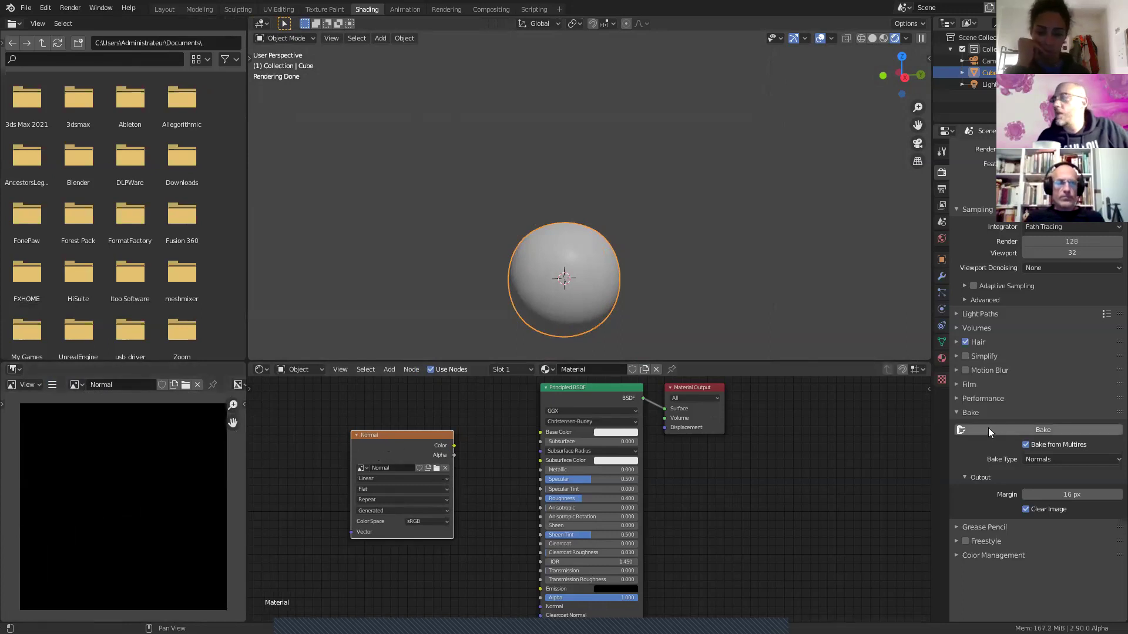
{"action": "left_click", "coordinate": [1046, 430]}
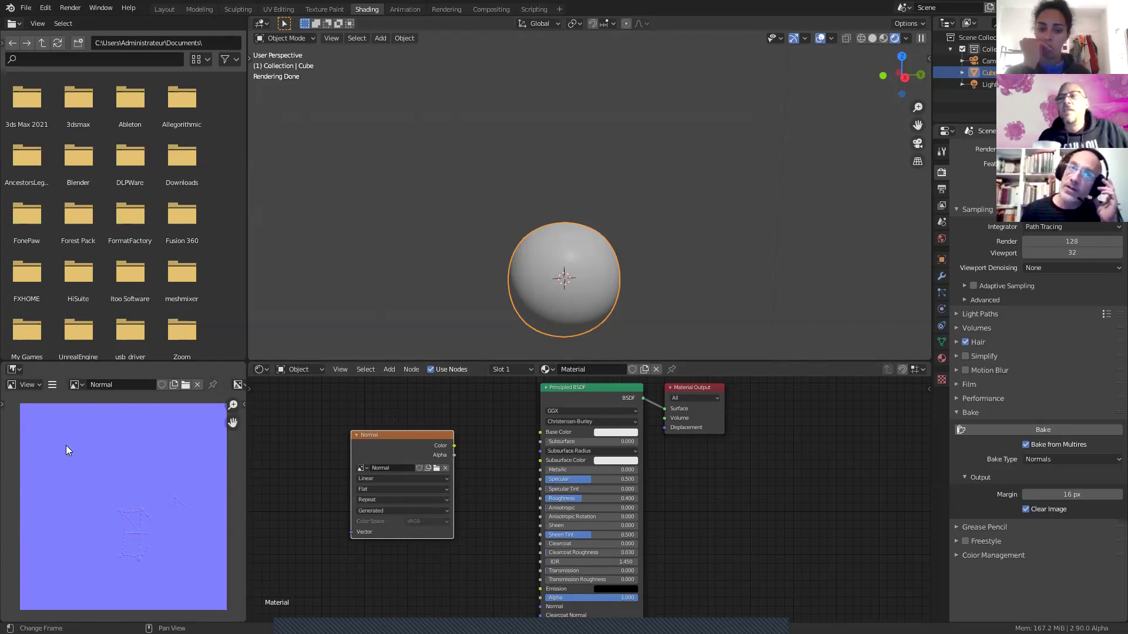
Step: Look at the Render Result and Viewer Node images in the image editor, then return to the baked Normal image
{"action": "left_click", "coordinate": [78, 384]}
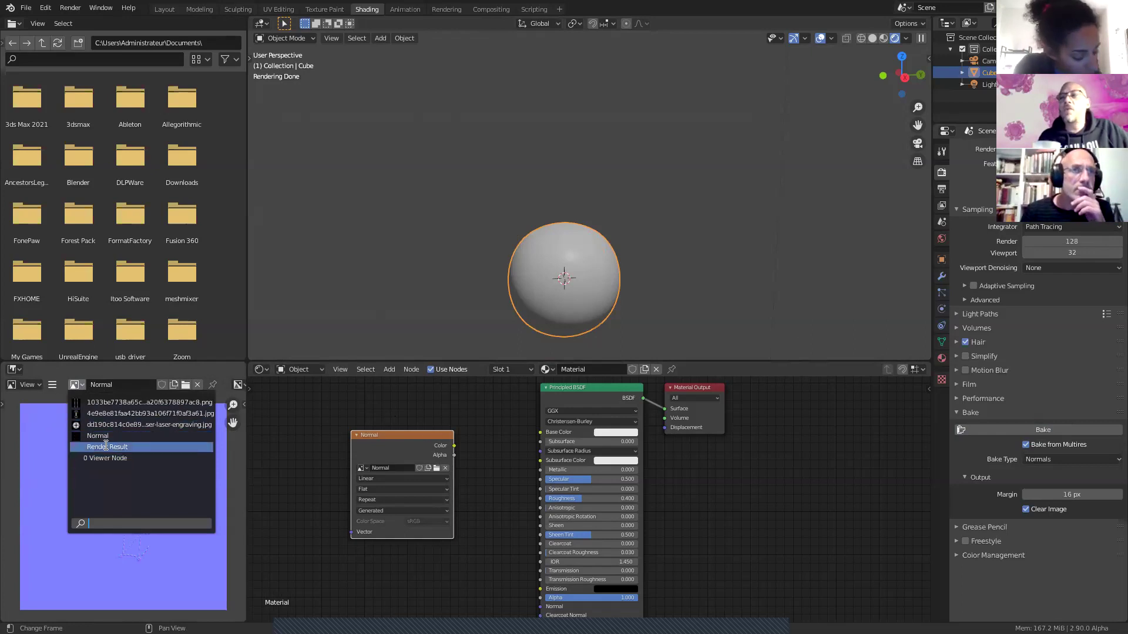
{"action": "left_click", "coordinate": [105, 447]}
{"action": "left_click", "coordinate": [77, 384]}
{"action": "left_click", "coordinate": [111, 457]}
{"action": "scroll", "coordinate": [120, 512], "scroll_direction": "up", "scroll_amount": 12}
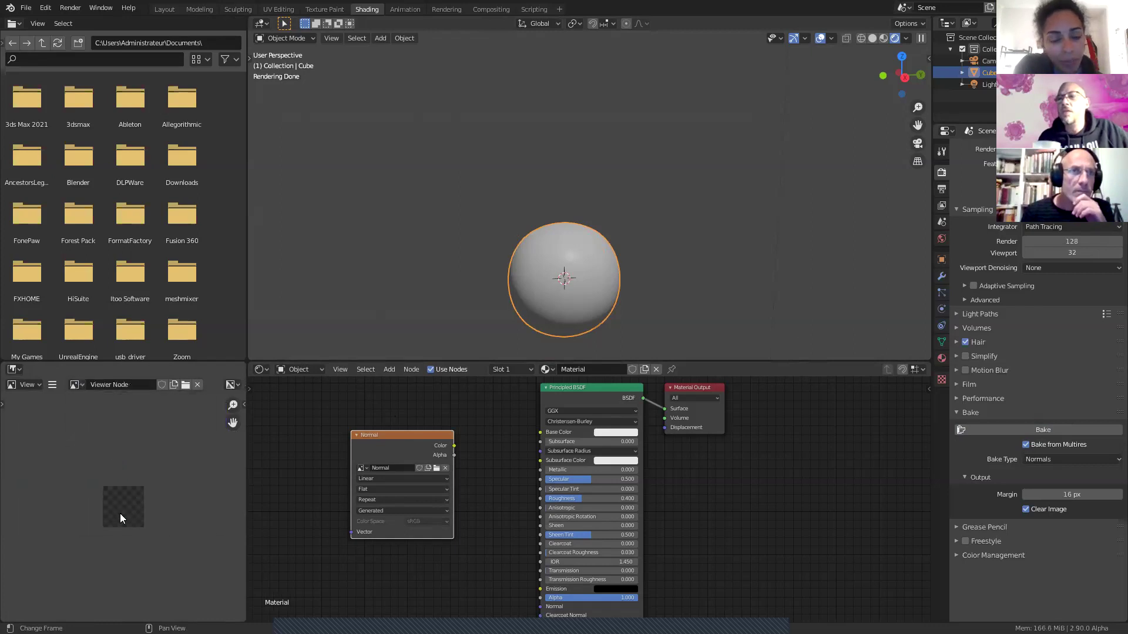
{"action": "scroll", "coordinate": [123, 521], "scroll_direction": "down", "scroll_amount": 2}
{"action": "left_click", "coordinate": [77, 384]}
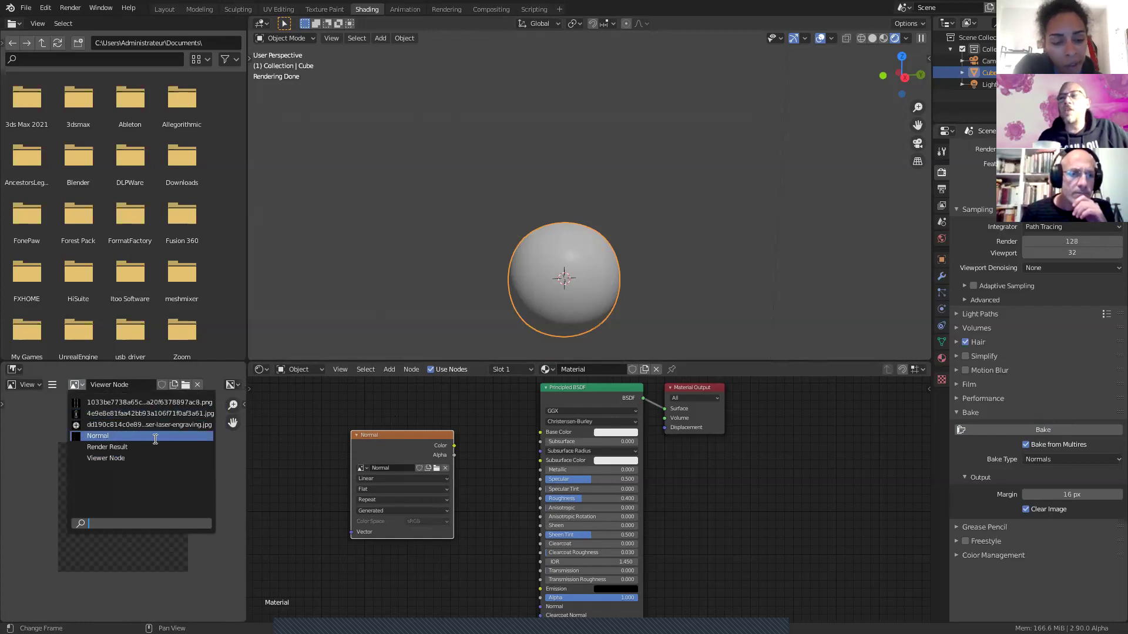
{"action": "left_click", "coordinate": [100, 435]}
{"action": "scroll", "coordinate": [99, 459], "scroll_direction": "down", "scroll_amount": 3}
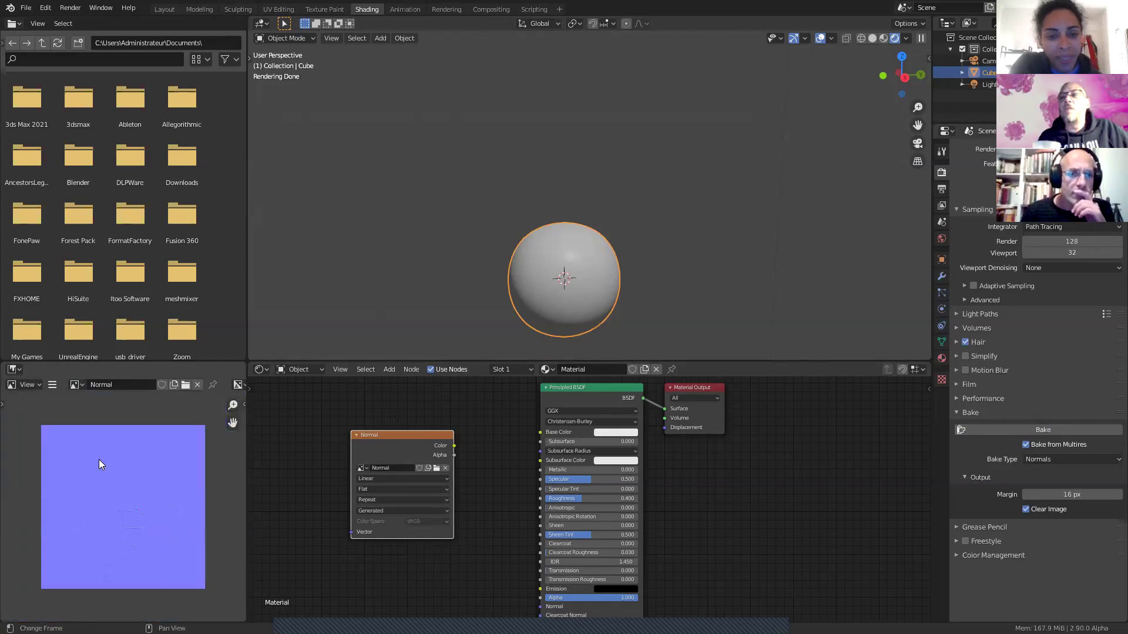
{"action": "scroll", "coordinate": [98, 464], "scroll_direction": "down", "scroll_amount": 2}
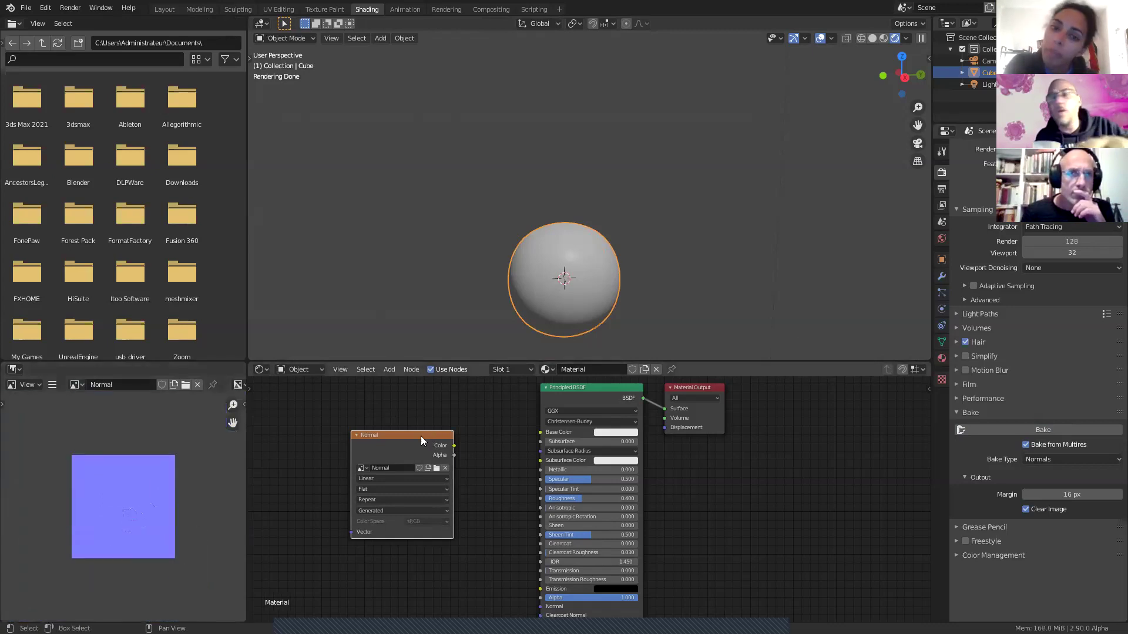
Step: Delete the Normal image node and add a new Image Texture node beside the Principled BSDF node
{"action": "key", "text": "x"}
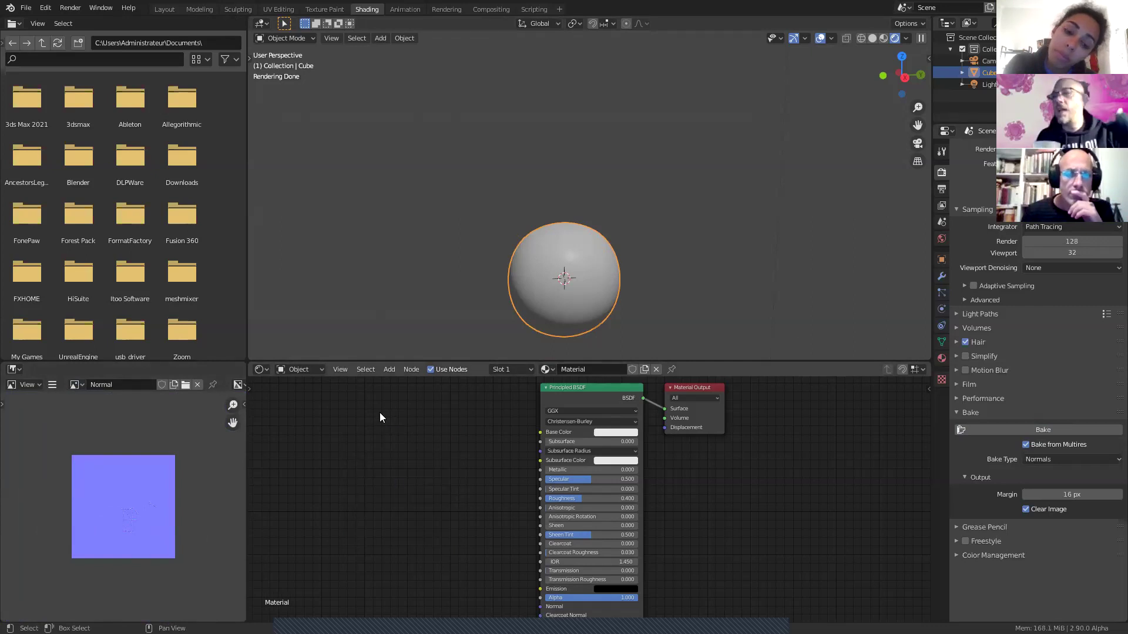
{"action": "left_click", "coordinate": [73, 384]}
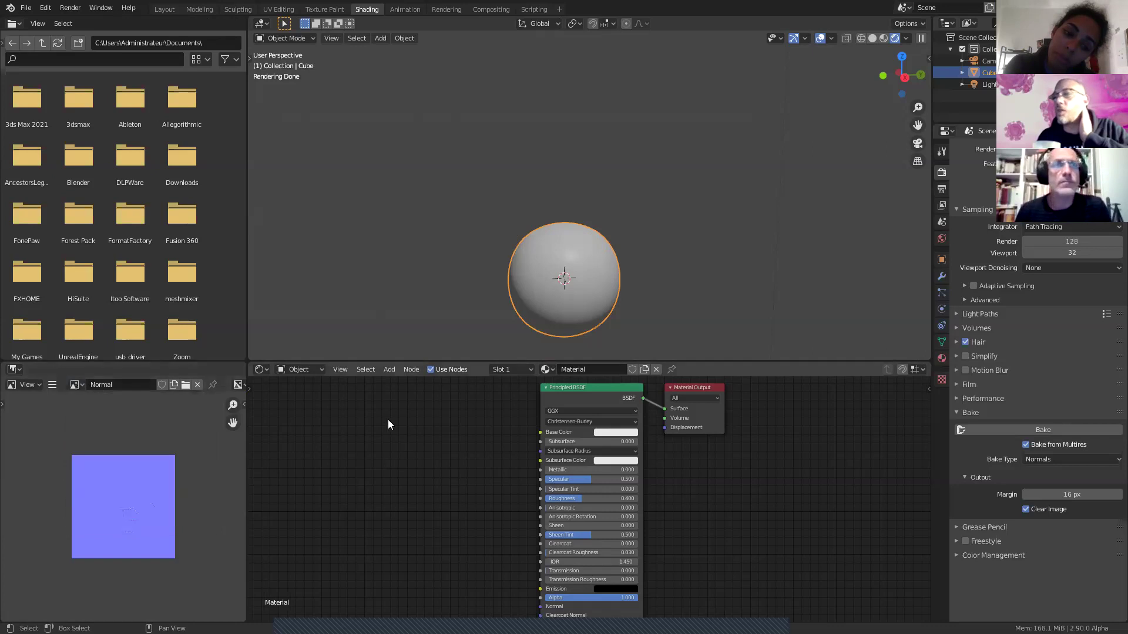
{"action": "left_click", "coordinate": [389, 369]}
{"action": "mouse_move", "coordinate": [414, 436]}
{"action": "left_click", "coordinate": [511, 501]}
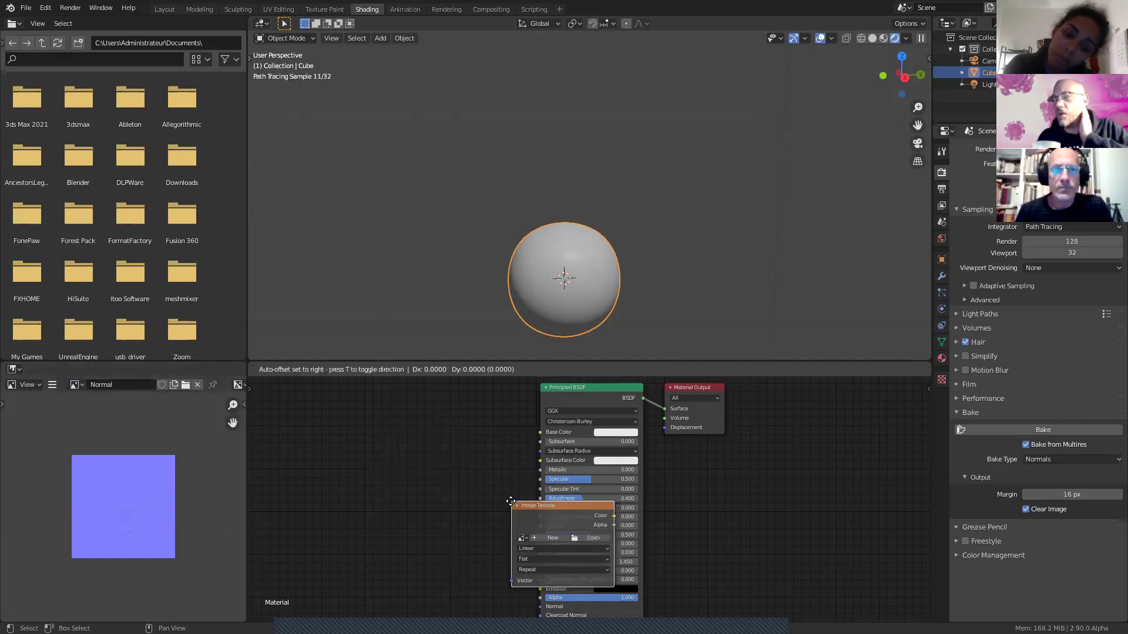
{"action": "left_click", "coordinate": [346, 400]}
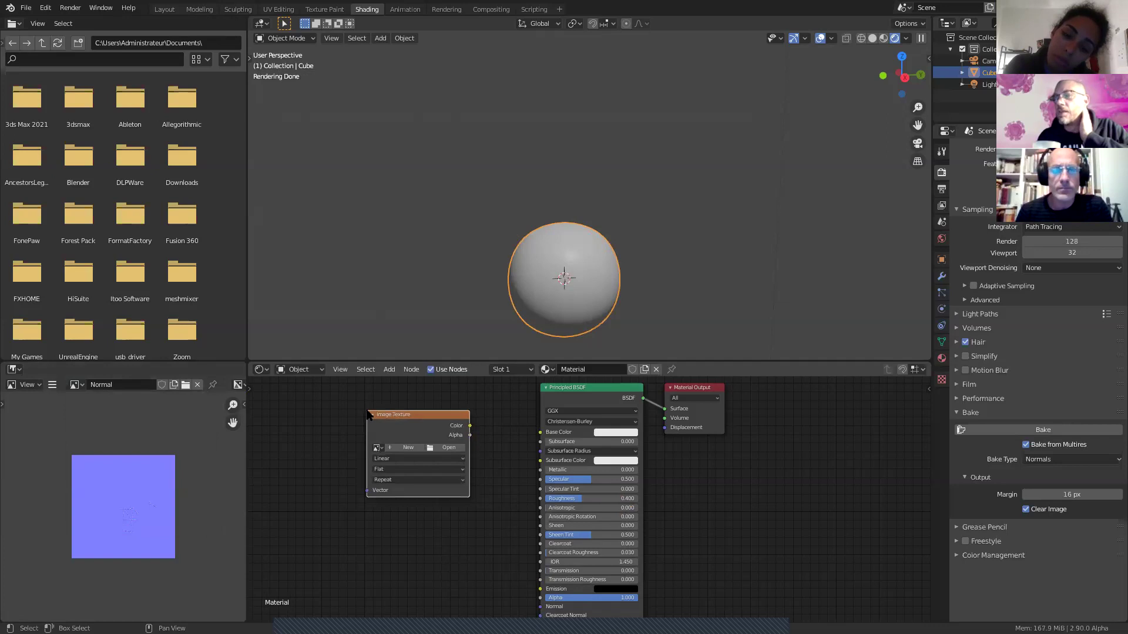
Step: Create a new 4096 × 4096 px blank image named Normal1 without alpha in the new Image Texture node
{"action": "left_click", "coordinate": [407, 449]}
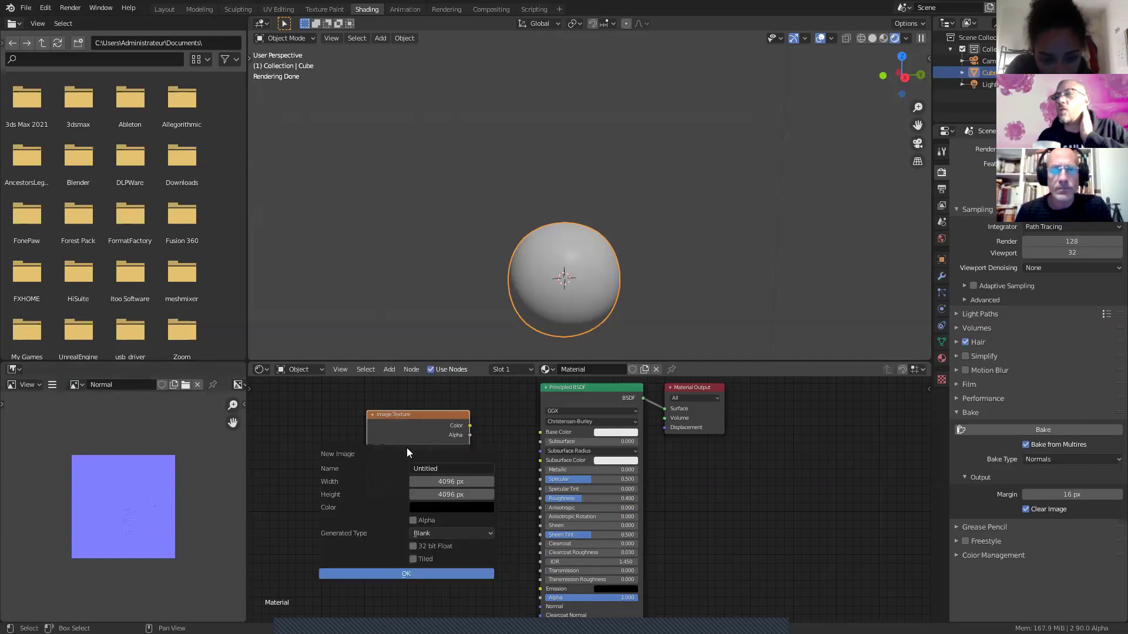
{"action": "left_click", "coordinate": [450, 468]}
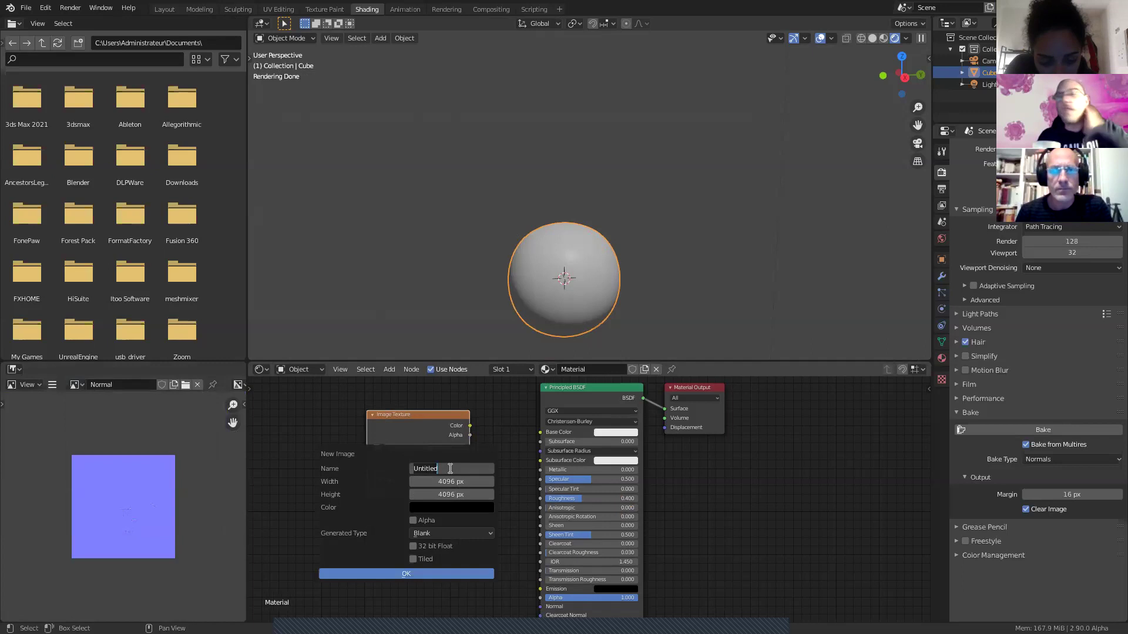
{"action": "type", "text": "Normal1"}
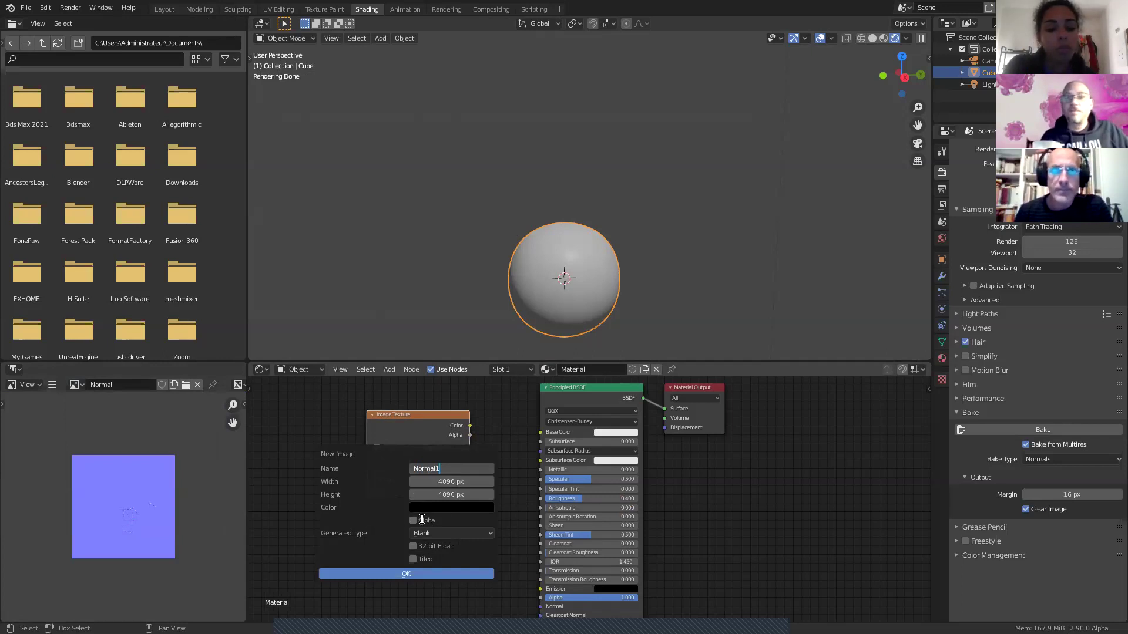
{"action": "left_click", "coordinate": [396, 573]}
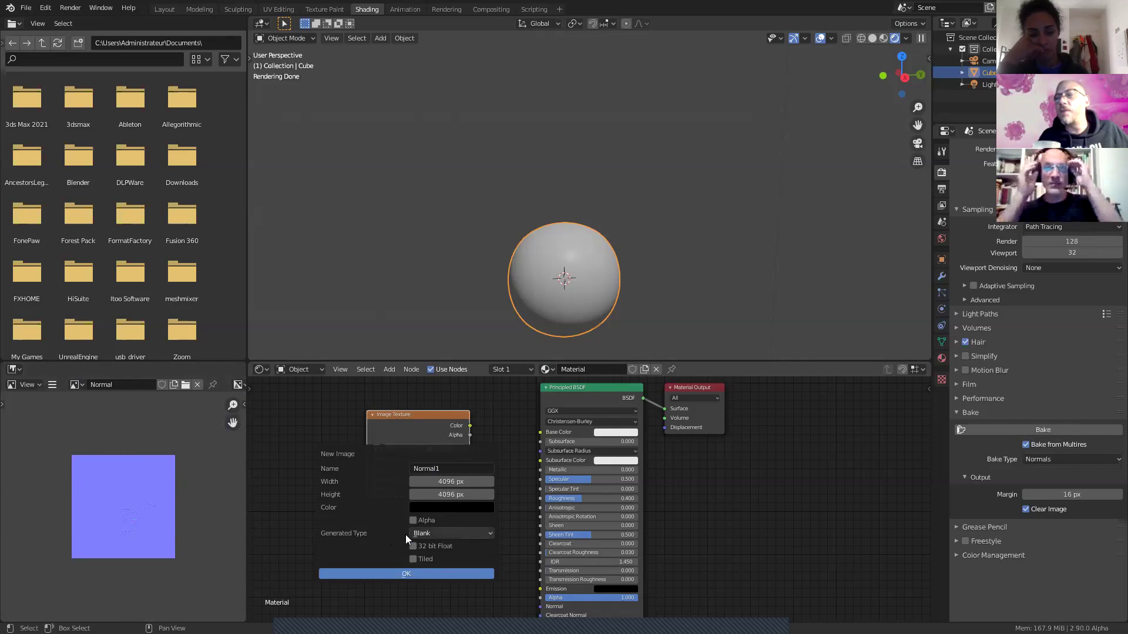
{"action": "left_click", "coordinate": [406, 574]}
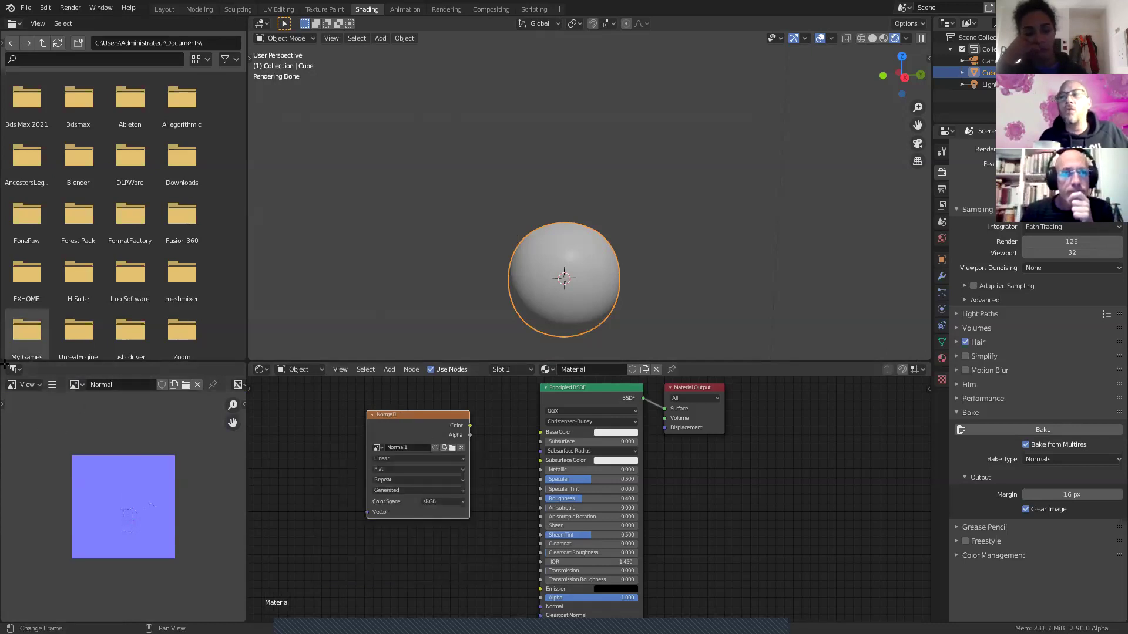
Step: Display the Normal1 image in the image editor
{"action": "left_click", "coordinate": [52, 385]}
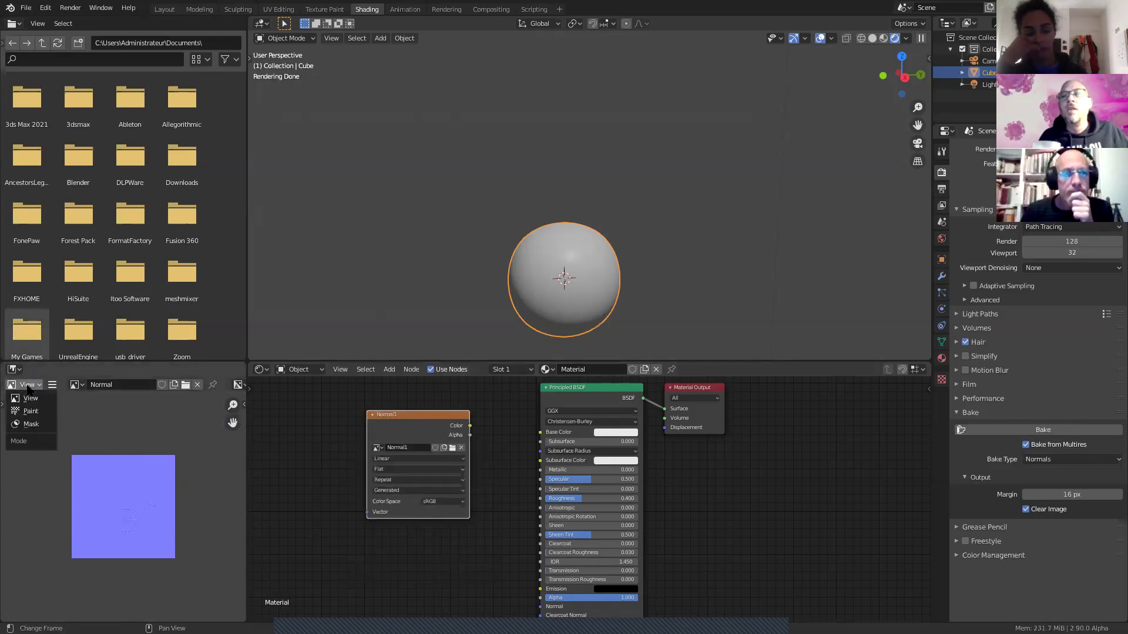
{"action": "left_click", "coordinate": [76, 385]}
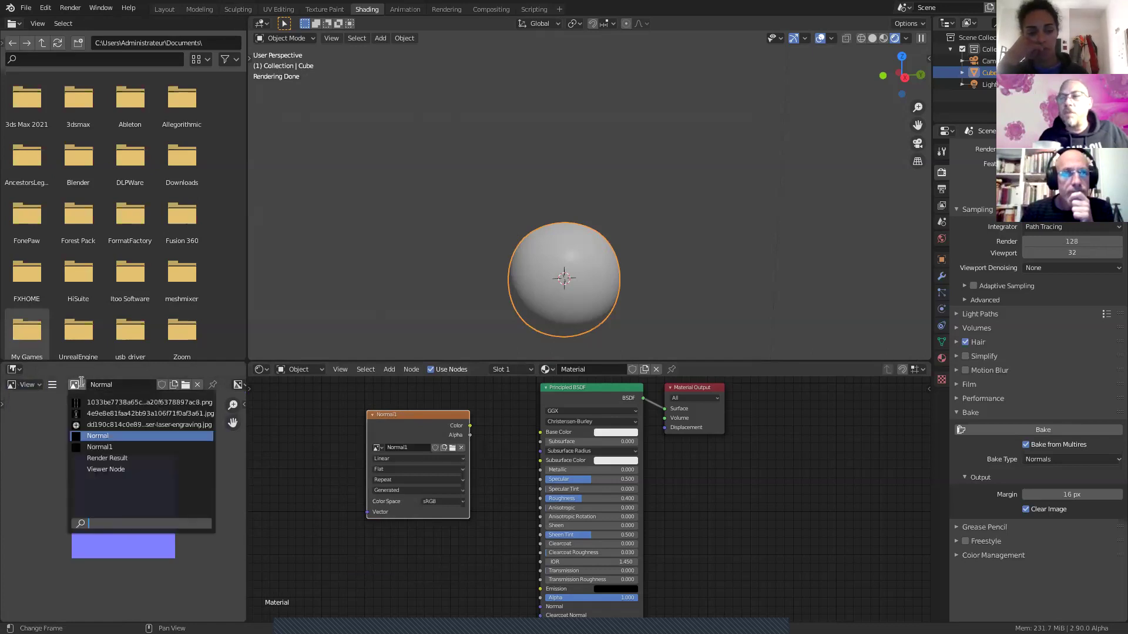
{"action": "left_click", "coordinate": [103, 447]}
{"action": "scroll", "coordinate": [125, 511], "scroll_direction": "up", "scroll_amount": 1}
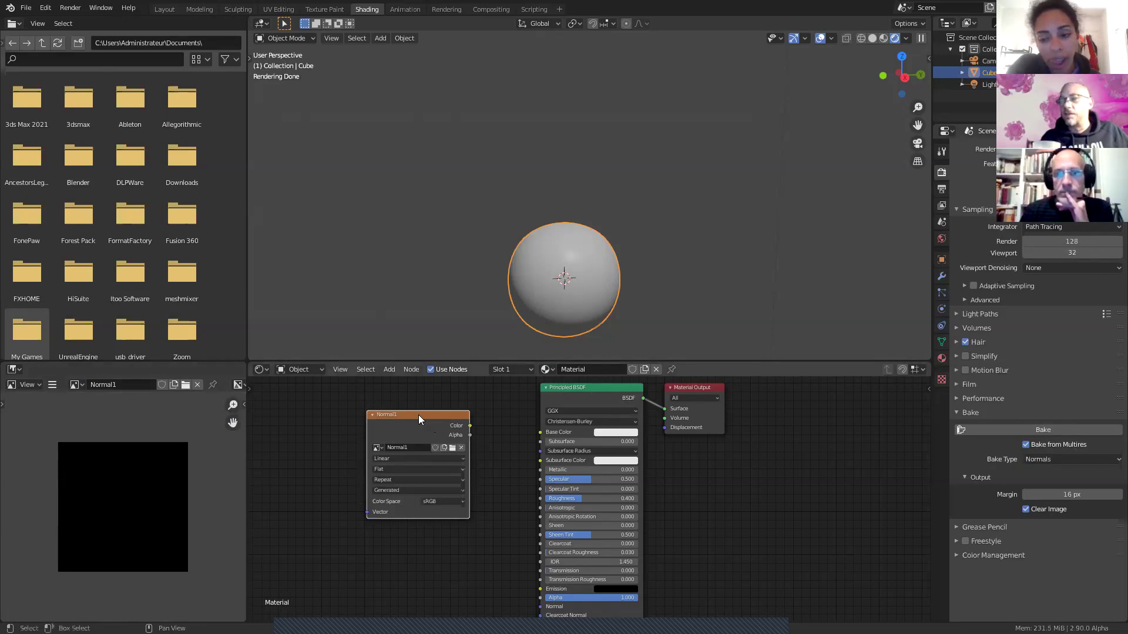
Step: Bake the cube's Multires normals into the Normal1 image and examine the baked detail up close
{"action": "left_click", "coordinate": [1046, 429]}
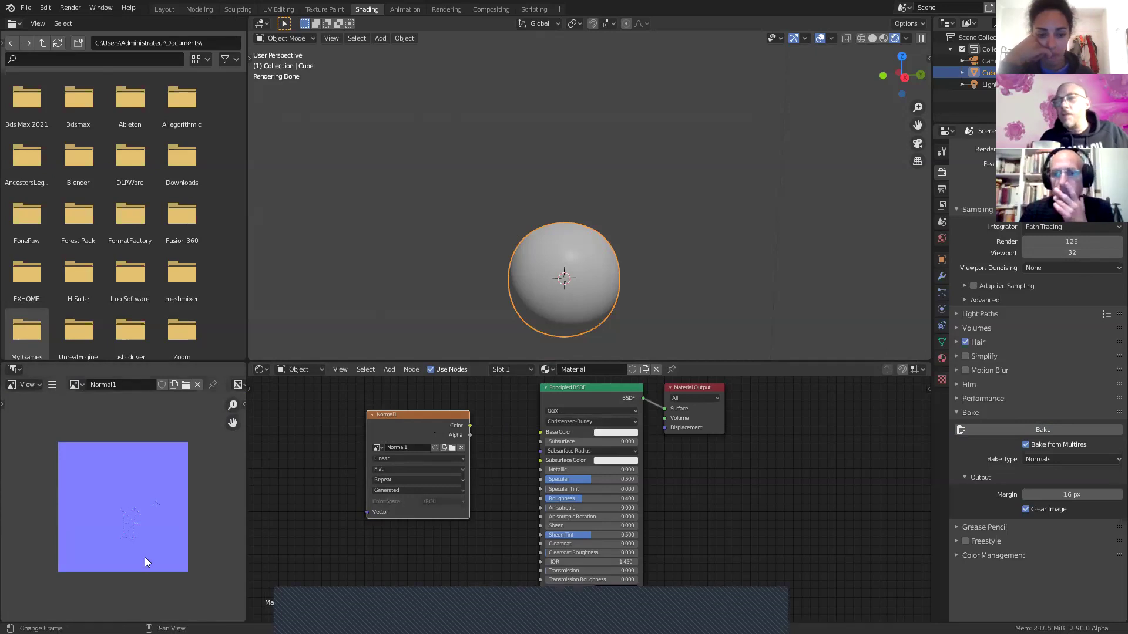
{"action": "scroll", "coordinate": [144, 556], "scroll_direction": "up", "scroll_amount": 4}
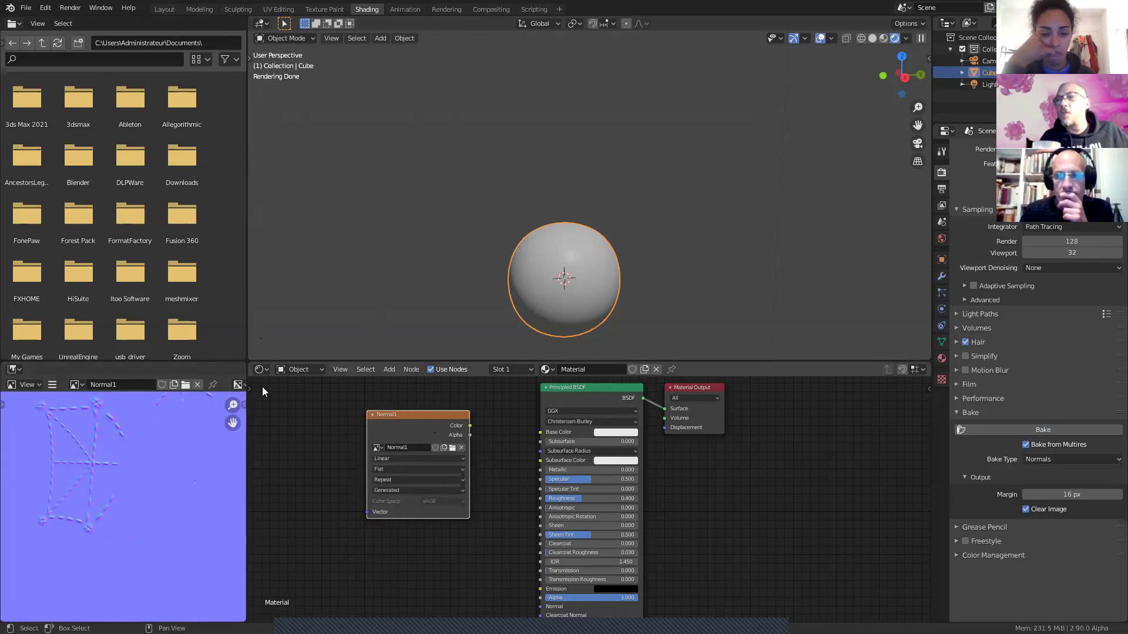
{"action": "scroll", "coordinate": [121, 459], "scroll_direction": "down", "scroll_amount": 2}
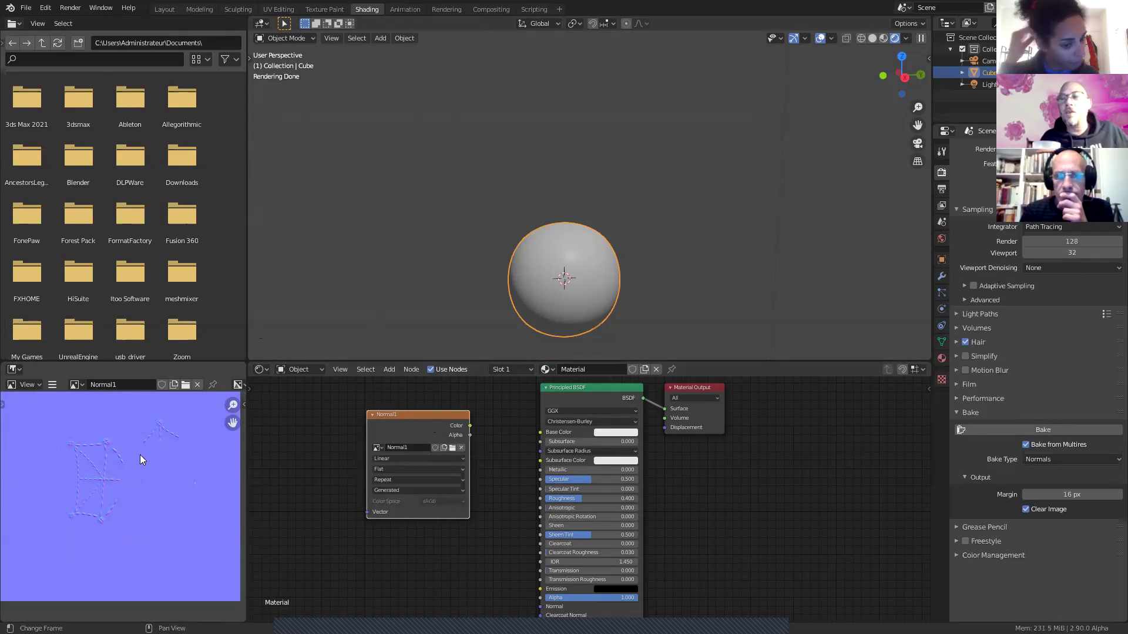
Step: Move the Normal1 node away from the Principled BSDF node and add a new Image Texture node below it
{"action": "left_click_drag", "start_coordinate": [415, 417], "coordinate": [324, 402]}
{"action": "left_click", "coordinate": [389, 370]}
{"action": "mouse_move", "coordinate": [414, 437]}
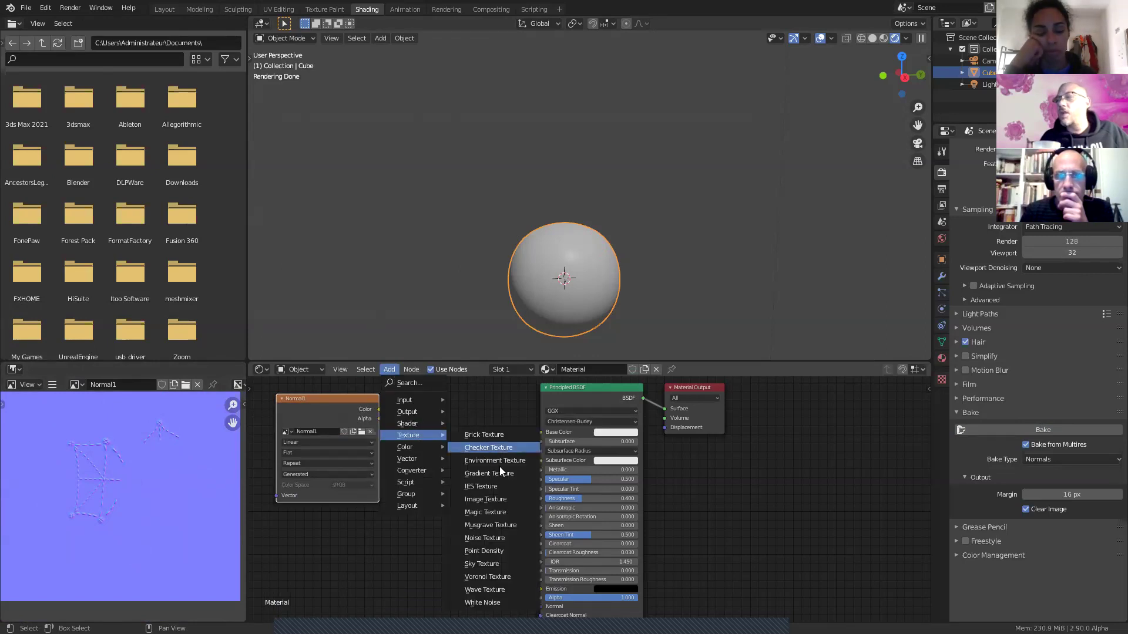
{"action": "left_click", "coordinate": [505, 499]}
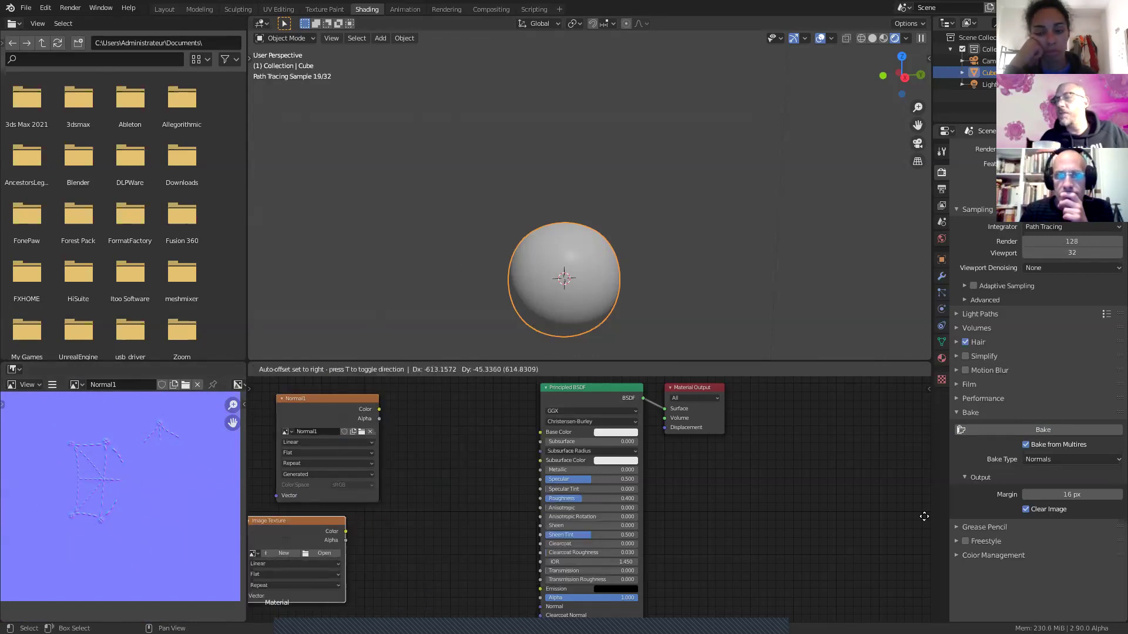
{"action": "left_click", "coordinate": [305, 544]}
Step: Create a new 4096 × 4096 px blank image named Displace without alpha in the new Image Texture node
{"action": "left_click", "coordinate": [313, 549]}
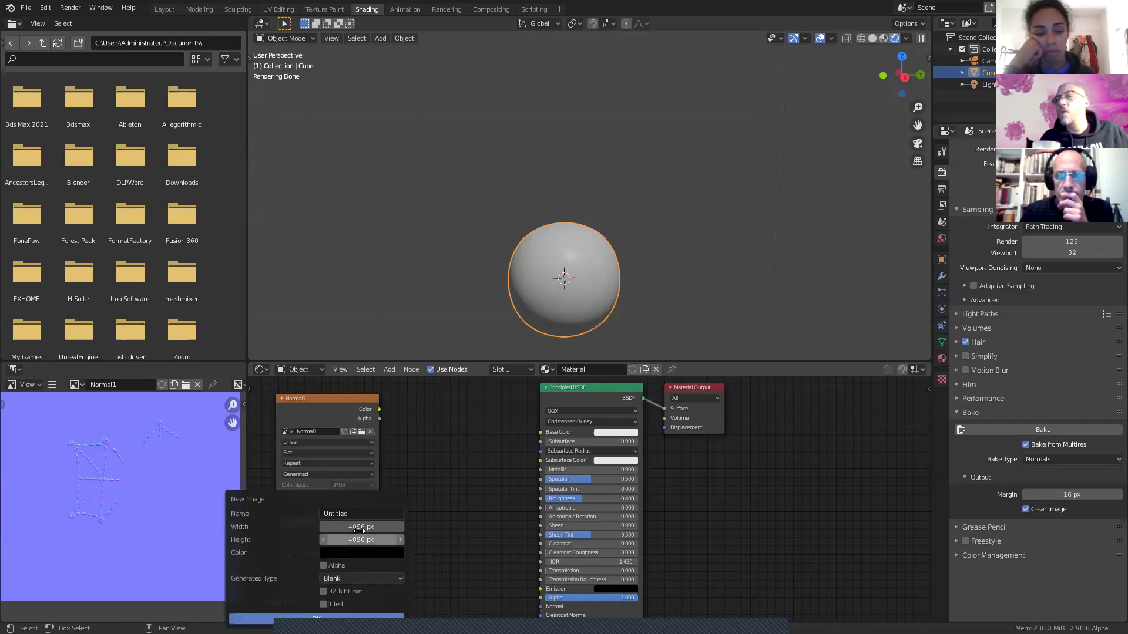
{"action": "left_click", "coordinate": [368, 514]}
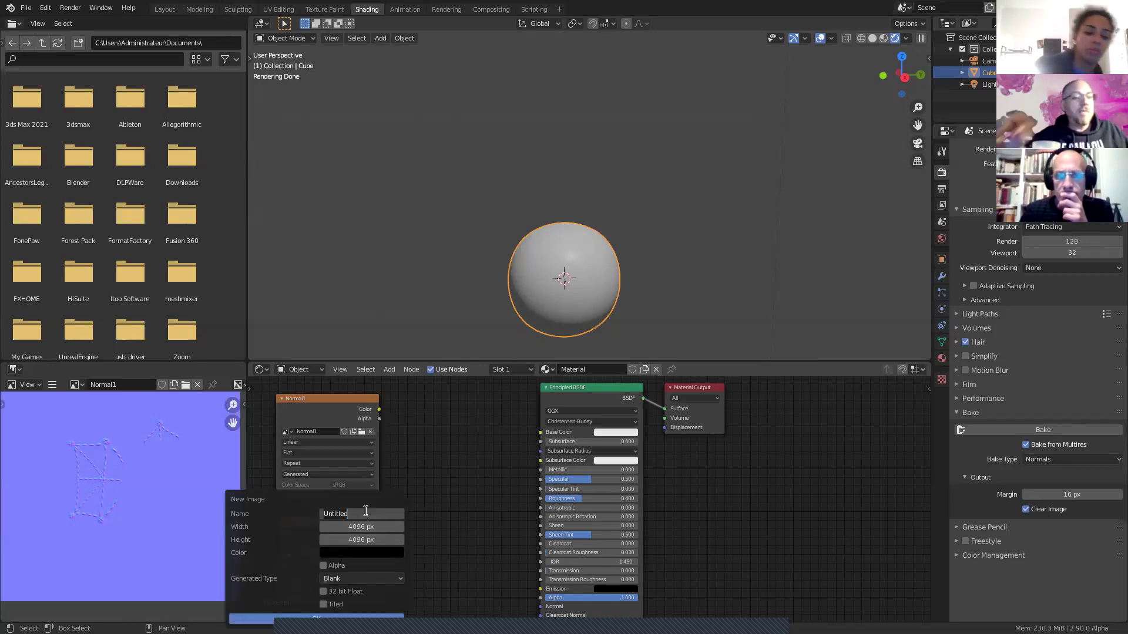
{"action": "type", "text": "Displace"}
{"action": "key", "text": "Return"}
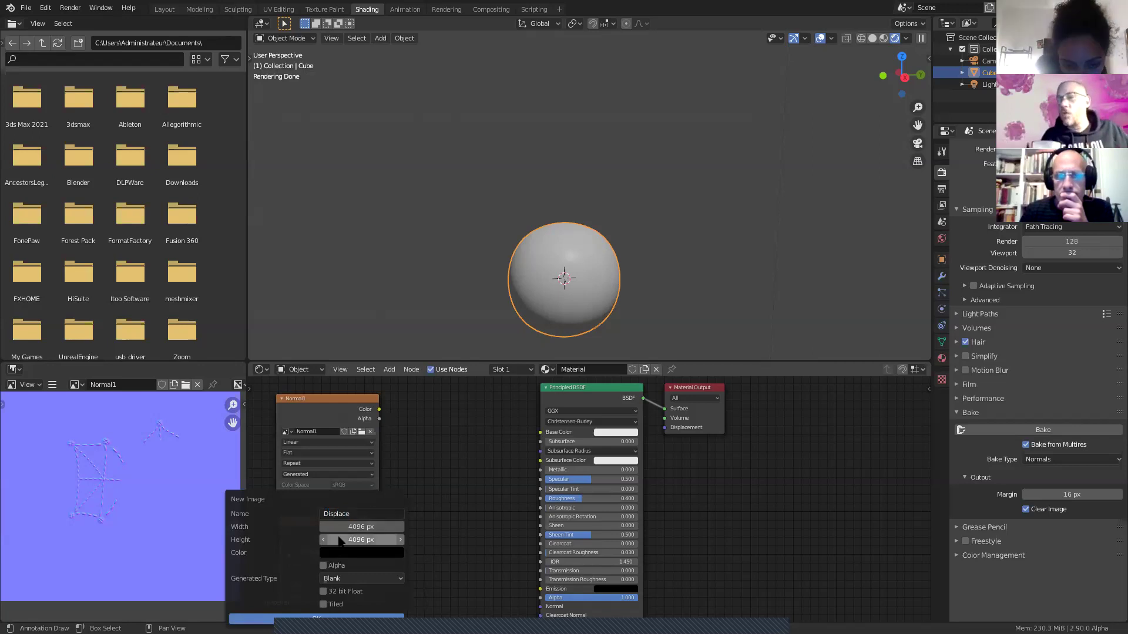
{"action": "left_click", "coordinate": [317, 619]}
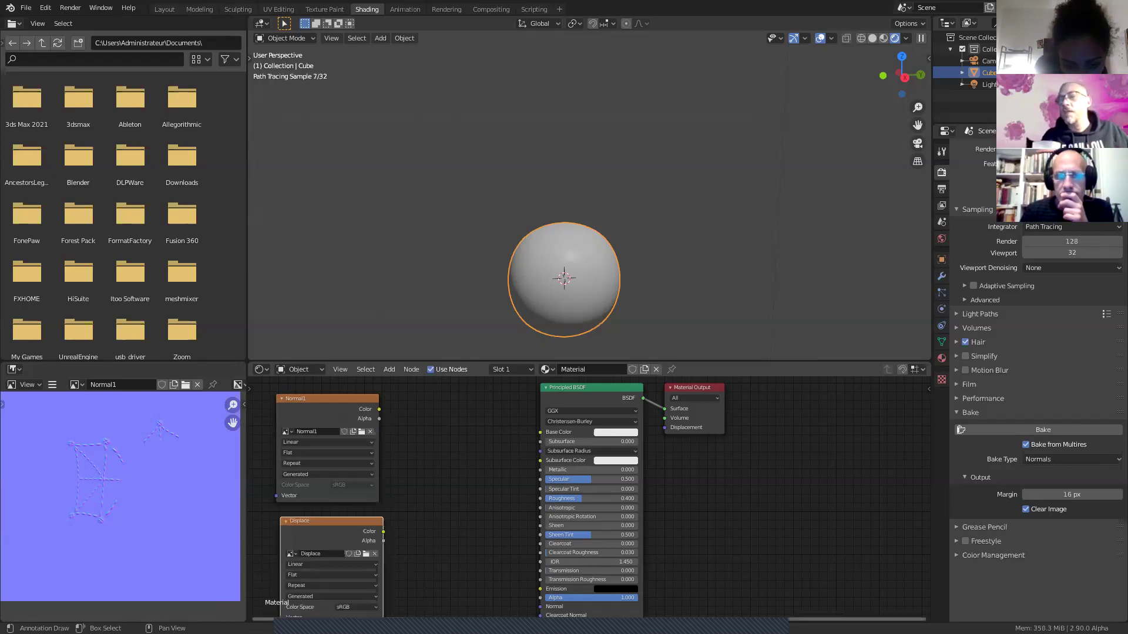
Step: Display the Displace image enlarged in the image editor
{"action": "left_click", "coordinate": [76, 385]}
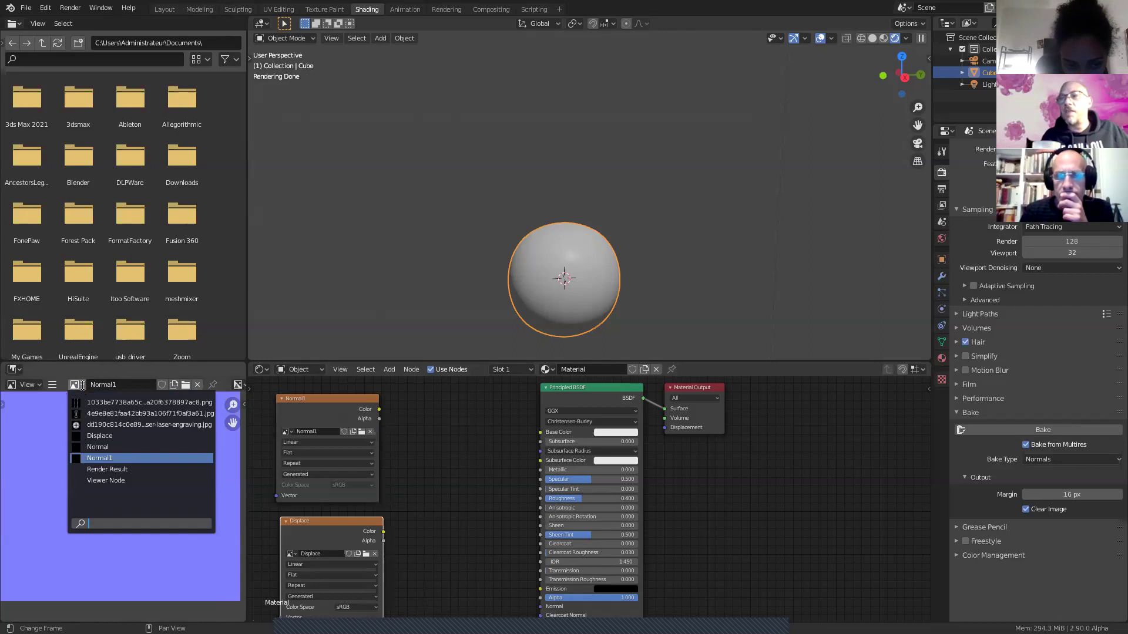
{"action": "left_click", "coordinate": [100, 436]}
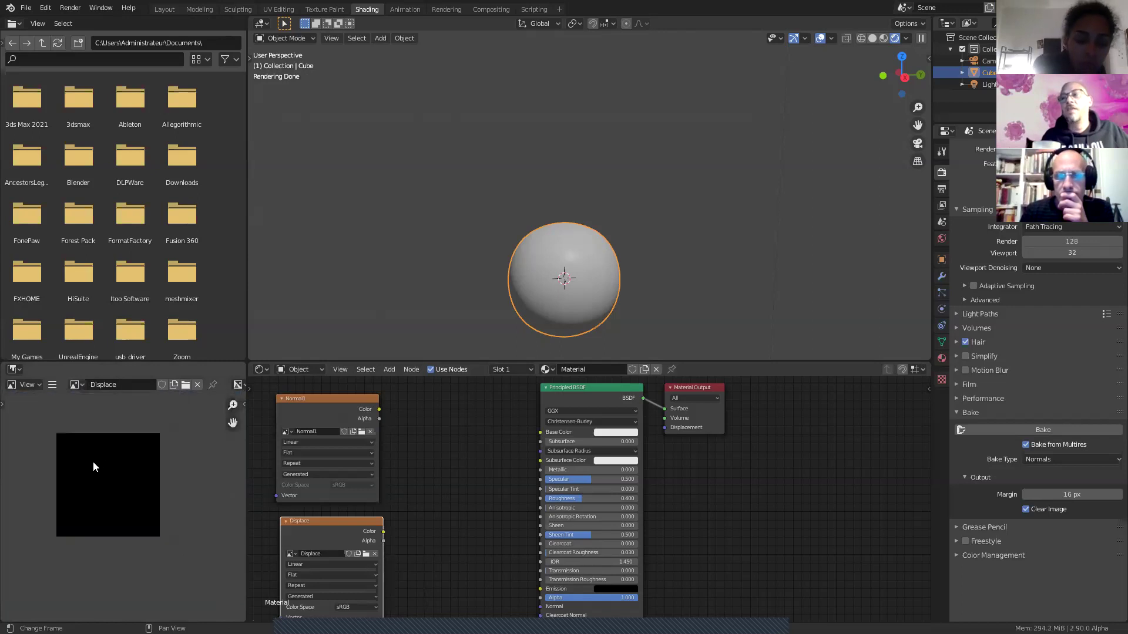
{"action": "scroll", "coordinate": [92, 466], "scroll_direction": "up", "scroll_amount": 1}
{"action": "middle_click_drag", "start_coordinate": [93, 467], "coordinate": [129, 470], "text": "ctrl"}
Step: Set the bake type to Displacement, bake the cube's Multires detail into the Displace image and examine the result up close
{"action": "left_click", "coordinate": [1051, 458]}
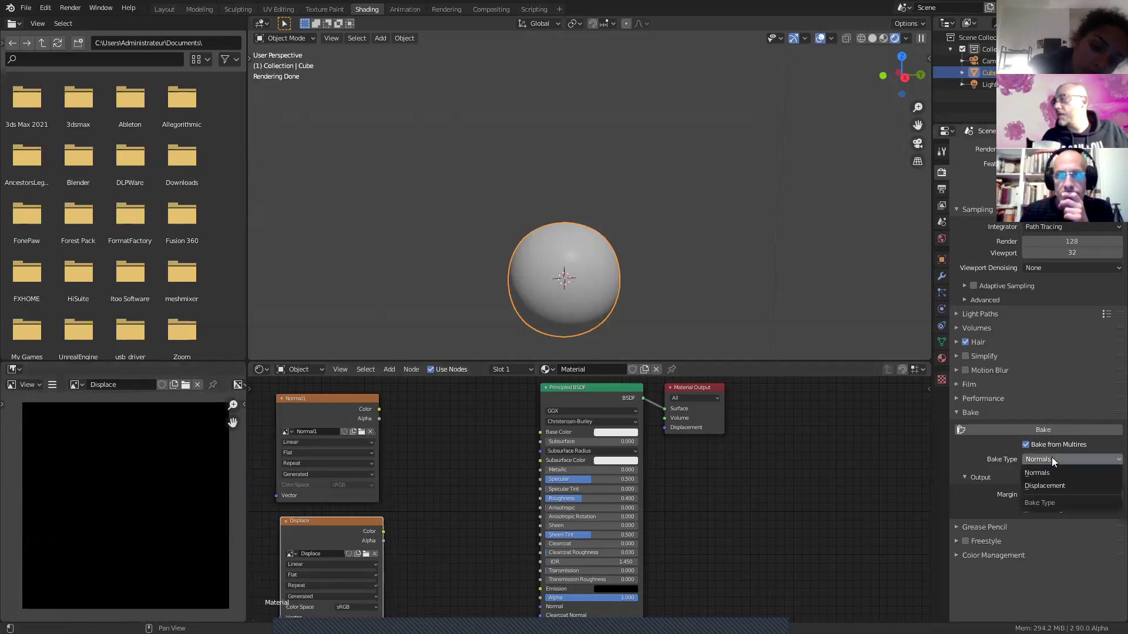
{"action": "left_click", "coordinate": [1053, 485]}
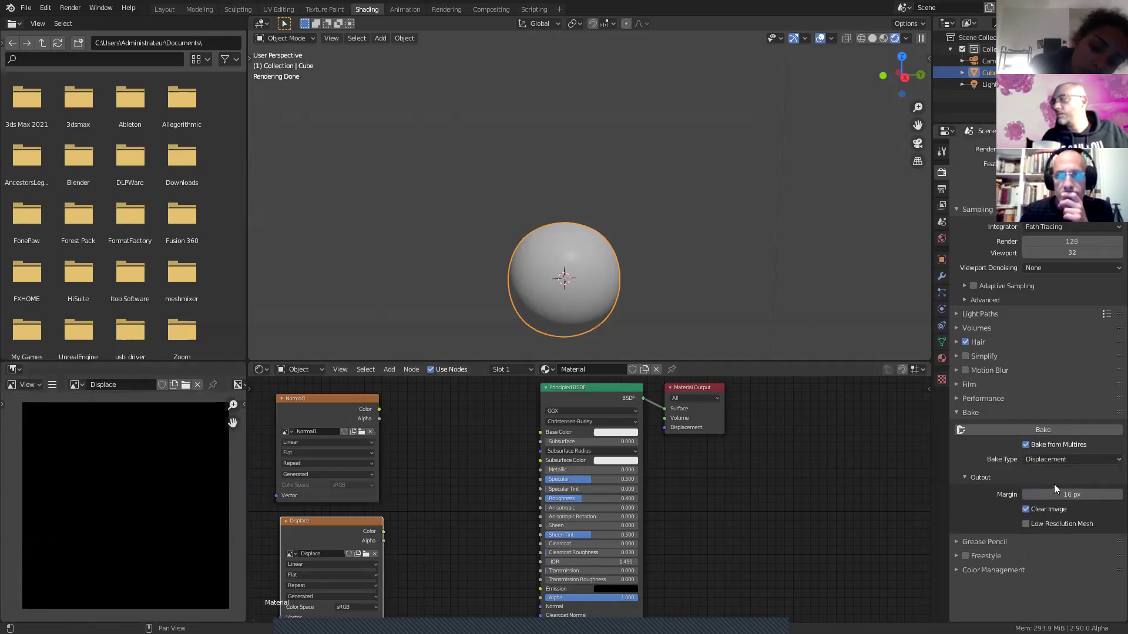
{"action": "left_click_drag", "start_coordinate": [322, 521], "coordinate": [319, 515]}
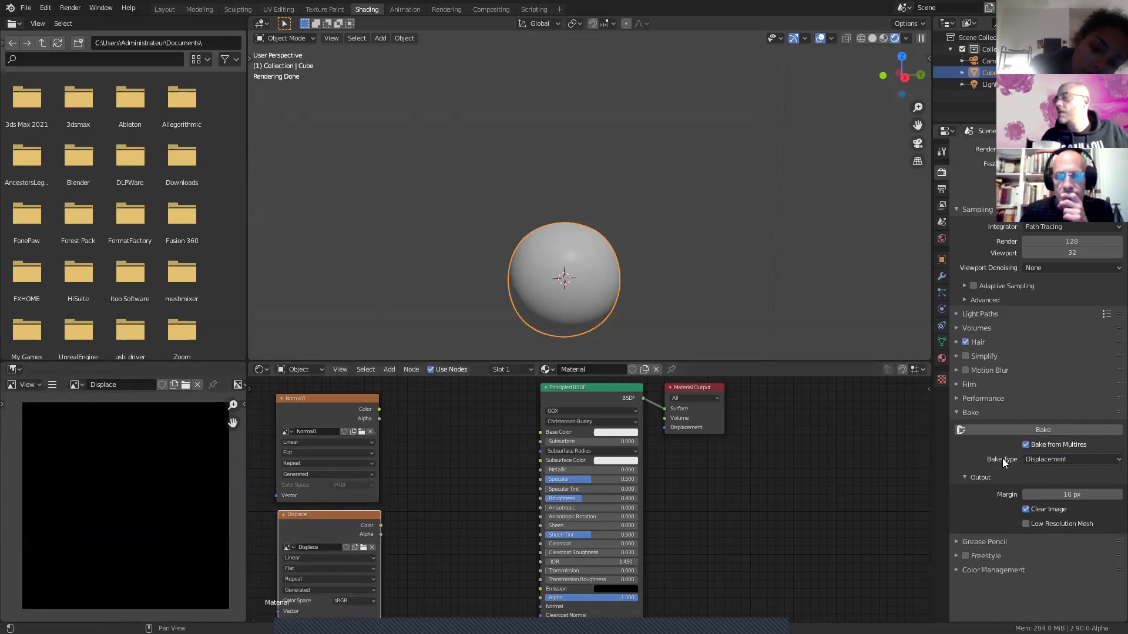
{"action": "left_click", "coordinate": [1048, 429]}
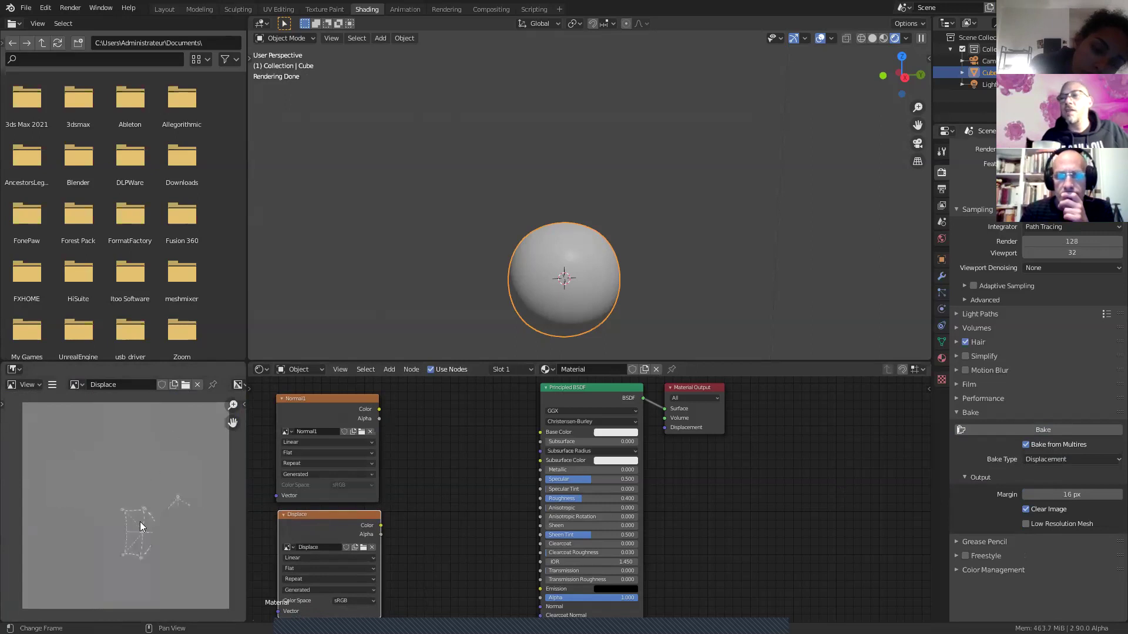
{"action": "scroll", "coordinate": [136, 554], "scroll_direction": "up", "scroll_amount": 4}
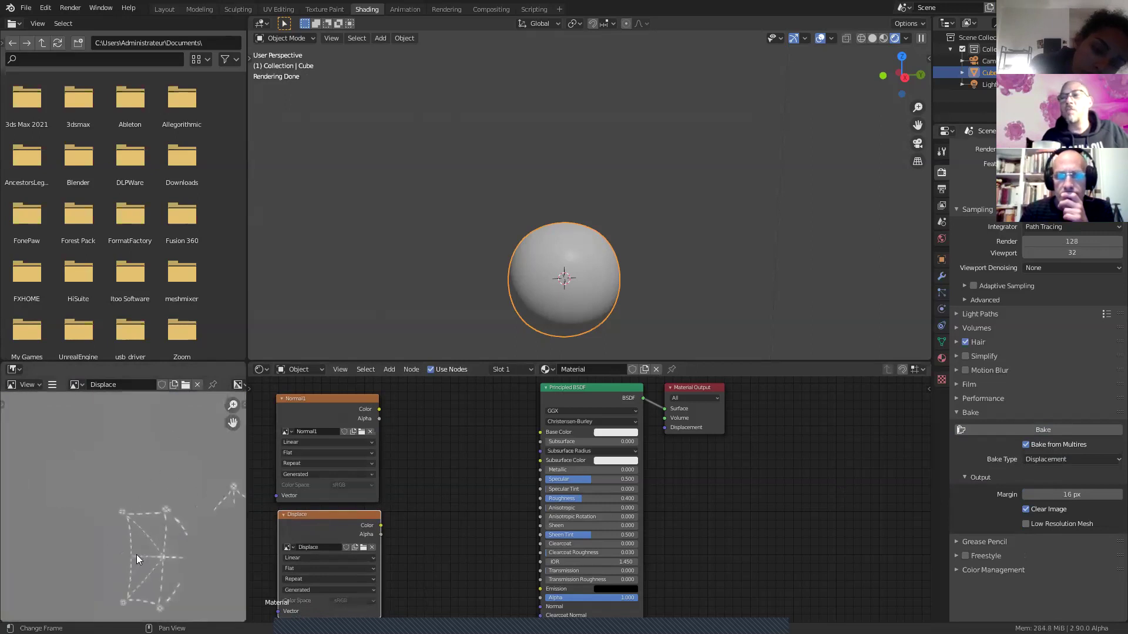
{"action": "middle_click_drag", "start_coordinate": [189, 566], "coordinate": [125, 502]}
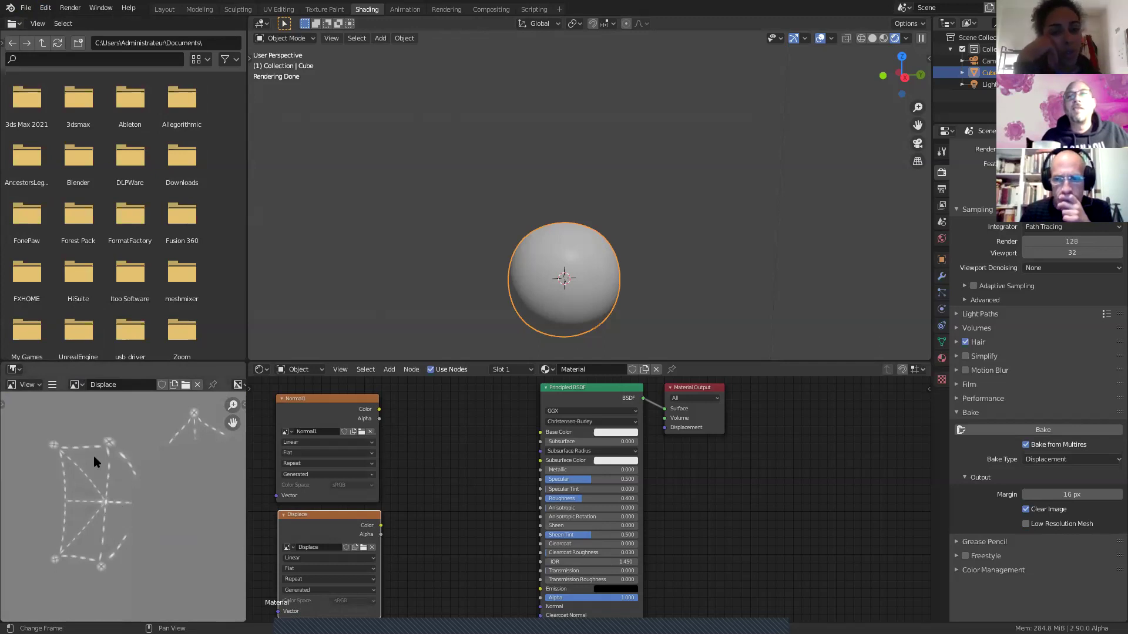
Step: Save the project as stitch2.blend in the Cuissarde folder
{"action": "left_click", "coordinate": [53, 386]}
{"action": "mouse_move", "coordinate": [76, 413]}
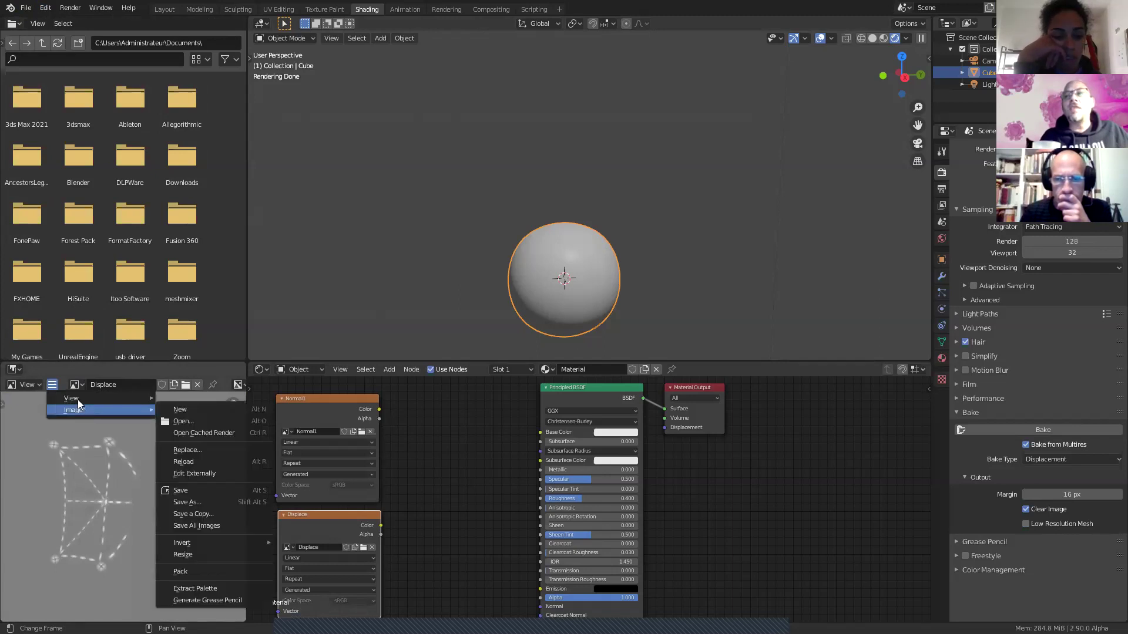
{"action": "left_click", "coordinate": [26, 8]}
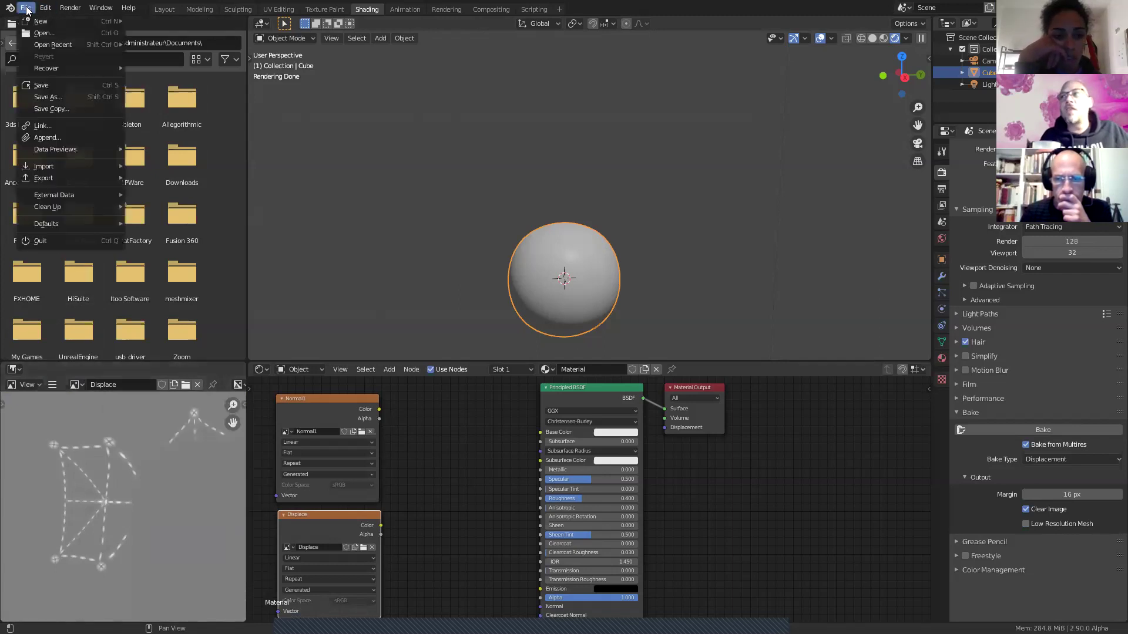
{"action": "left_click", "coordinate": [72, 83]}
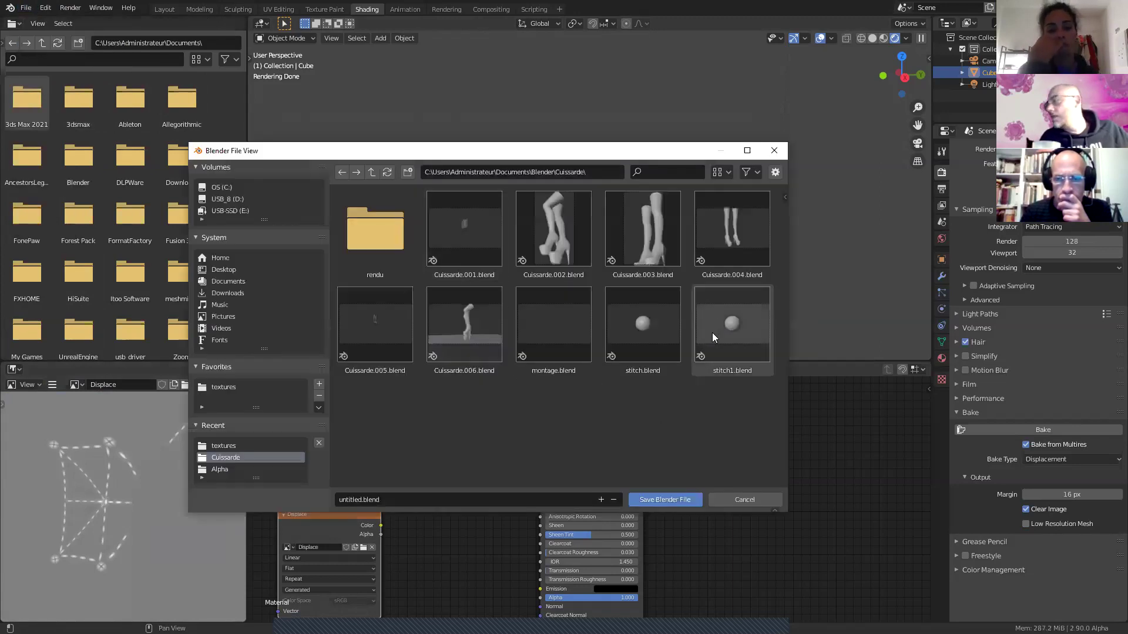
{"action": "left_click", "coordinate": [712, 337]}
{"action": "left_click", "coordinate": [600, 501]}
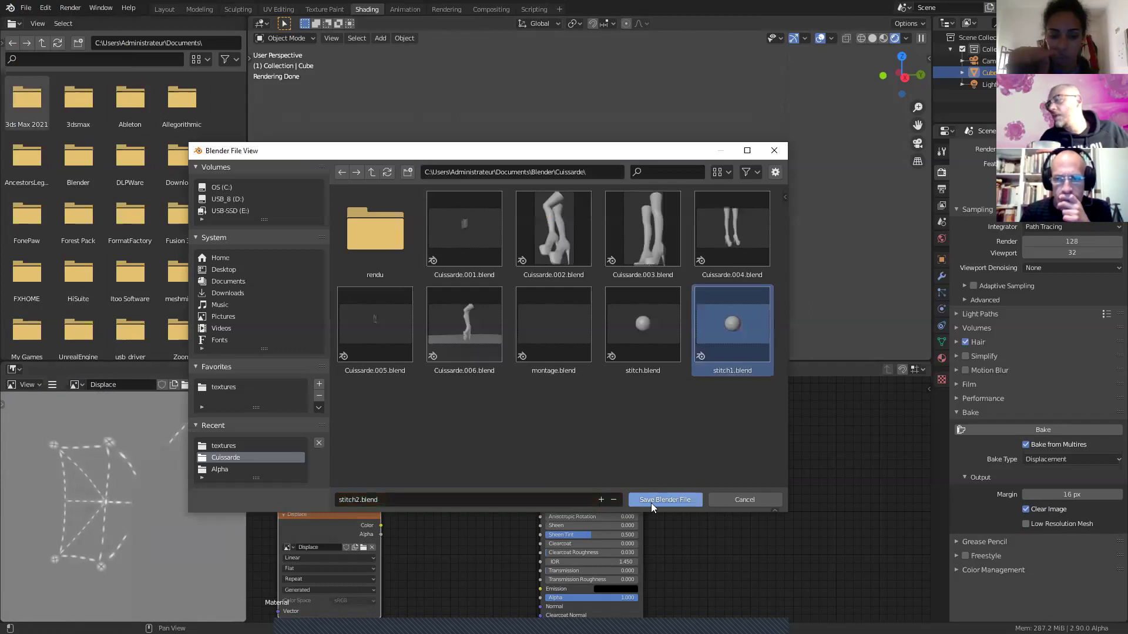
{"action": "left_click", "coordinate": [651, 500]}
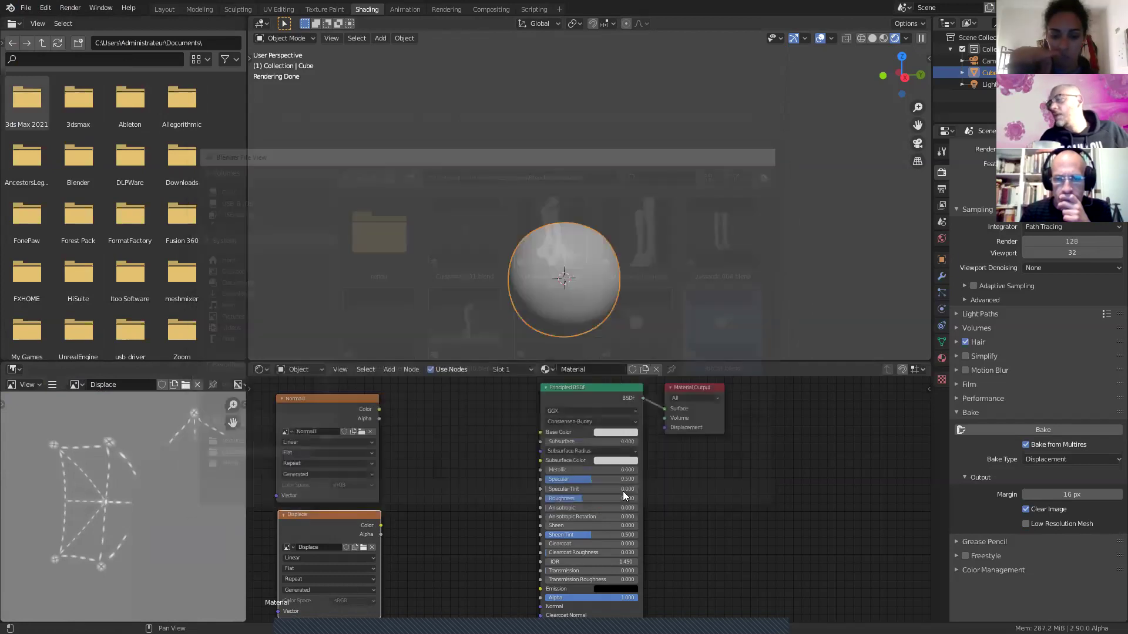
{"action": "left_click", "coordinate": [33, 8]}
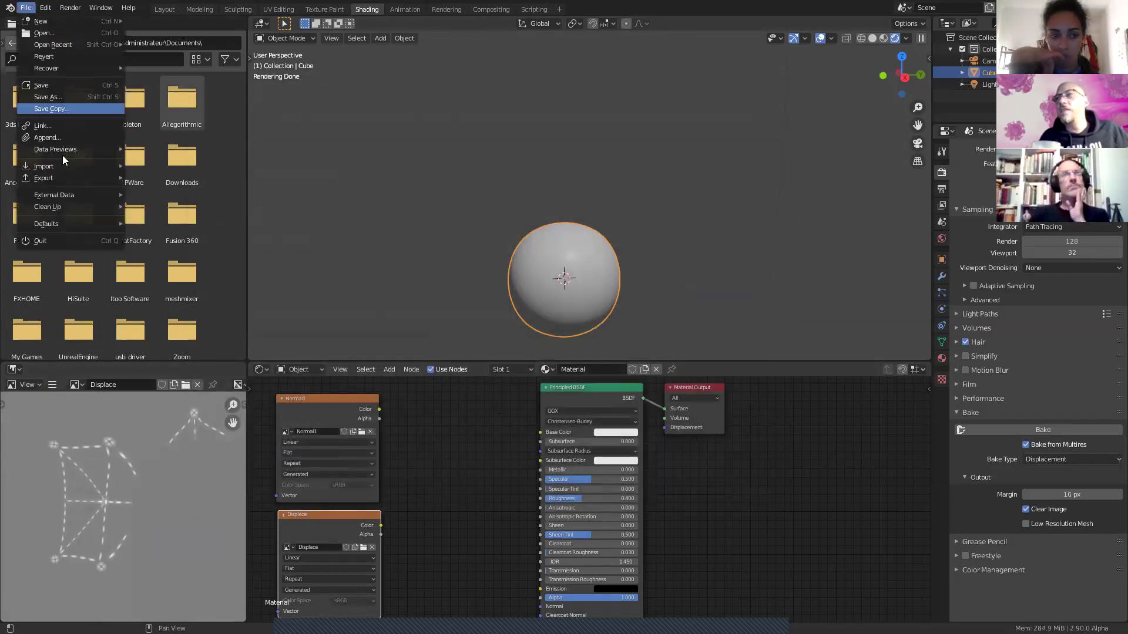
{"action": "left_click", "coordinate": [57, 241]}
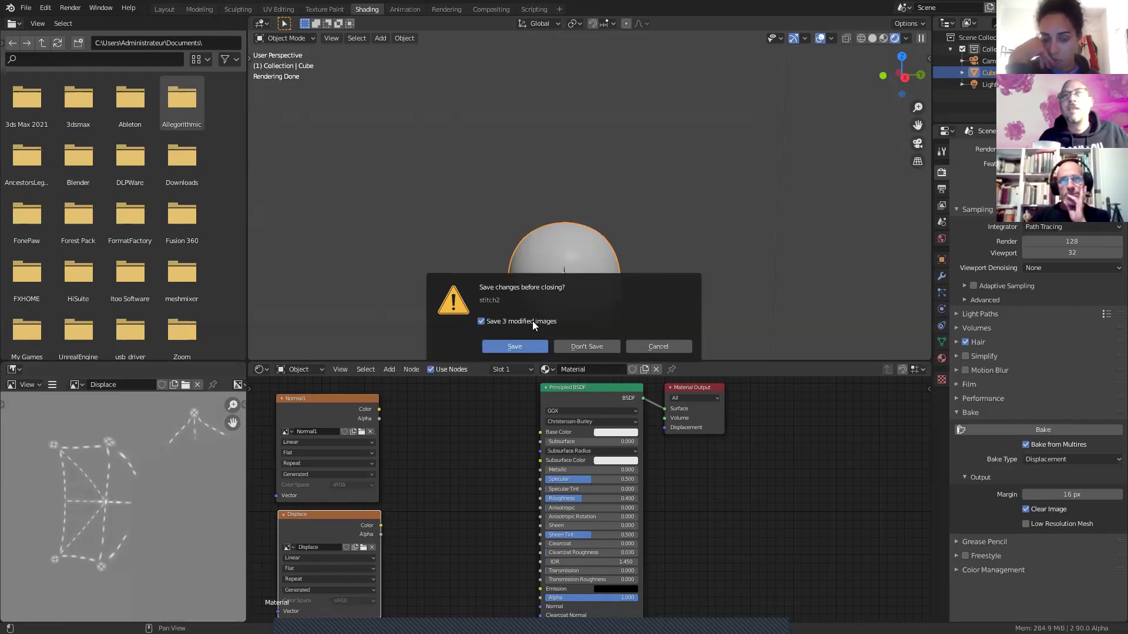
{"action": "left_click", "coordinate": [659, 347]}
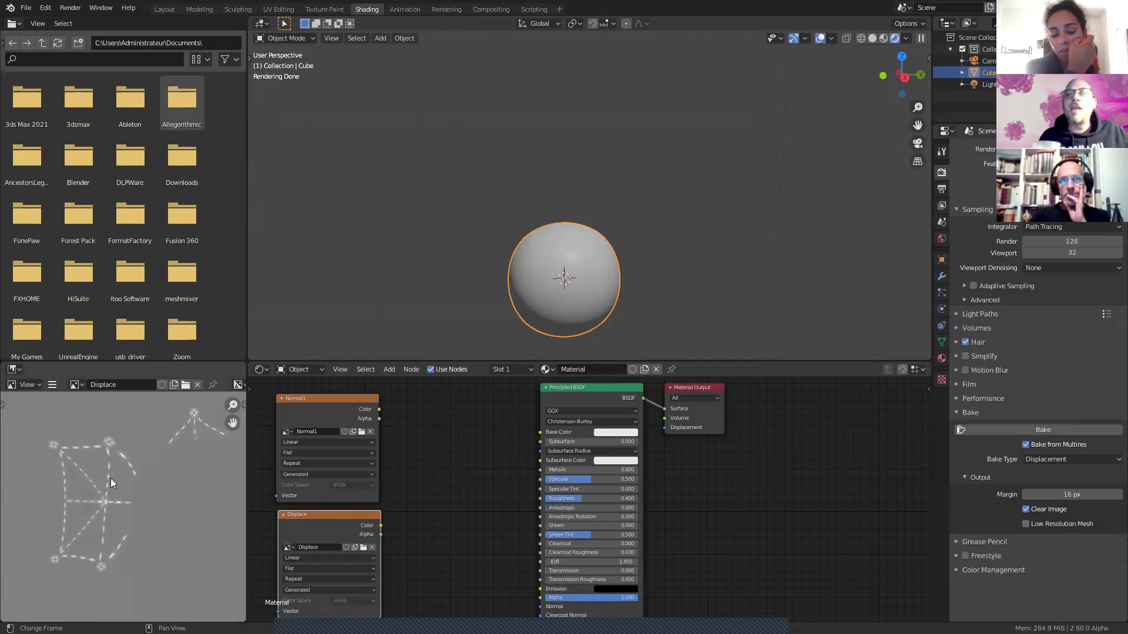
Step: Save the baked Displace image as Displace2.png in the Cuissarde folder, in RGB with 8-bit color depth
{"action": "left_click", "coordinate": [52, 386]}
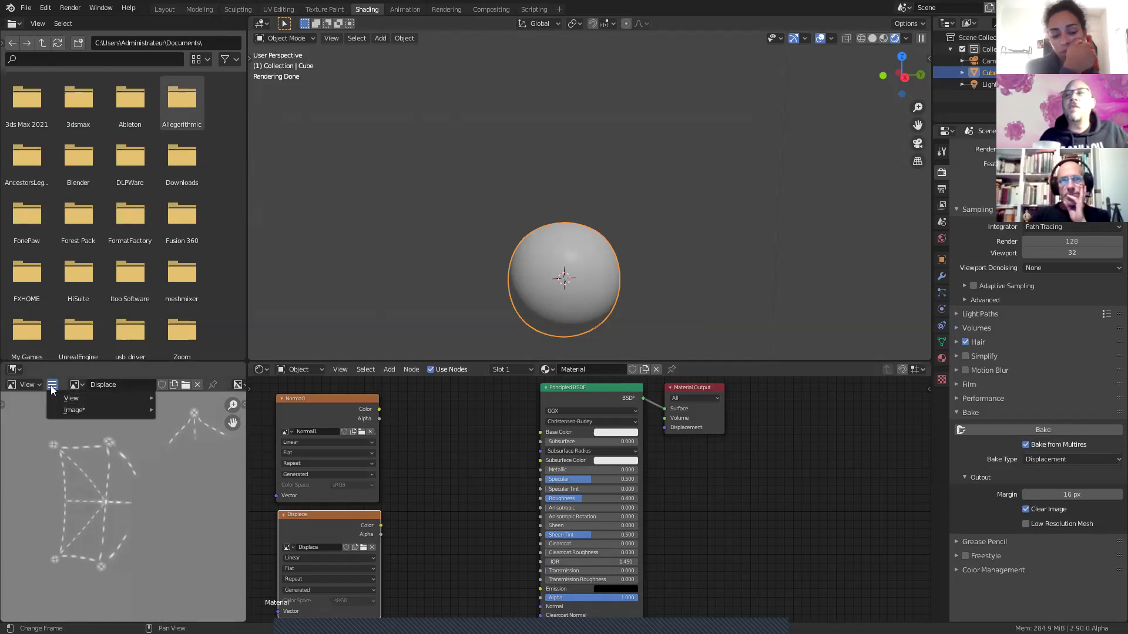
{"action": "mouse_move", "coordinate": [81, 415]}
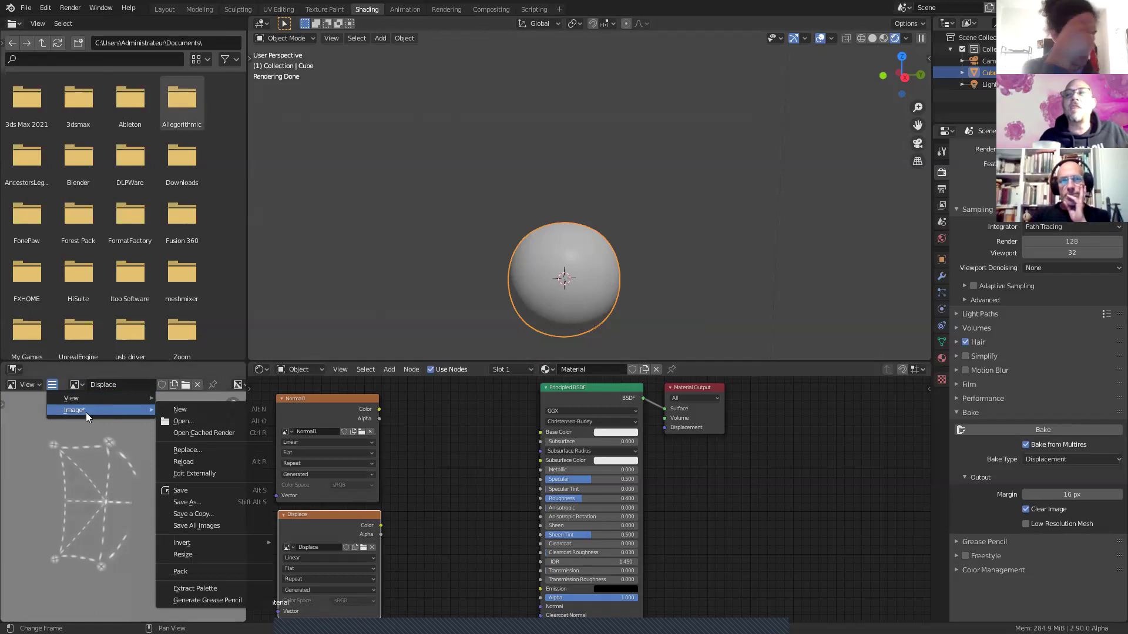
{"action": "left_click", "coordinate": [210, 492]}
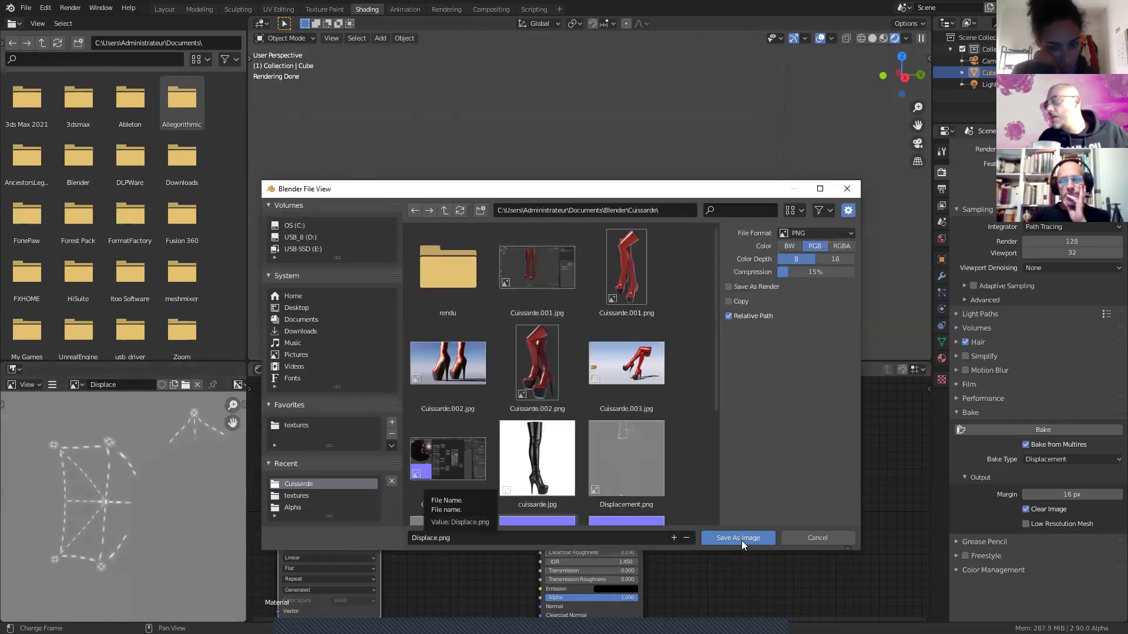
{"action": "left_click", "coordinate": [435, 537]}
{"action": "left_click", "coordinate": [439, 537]}
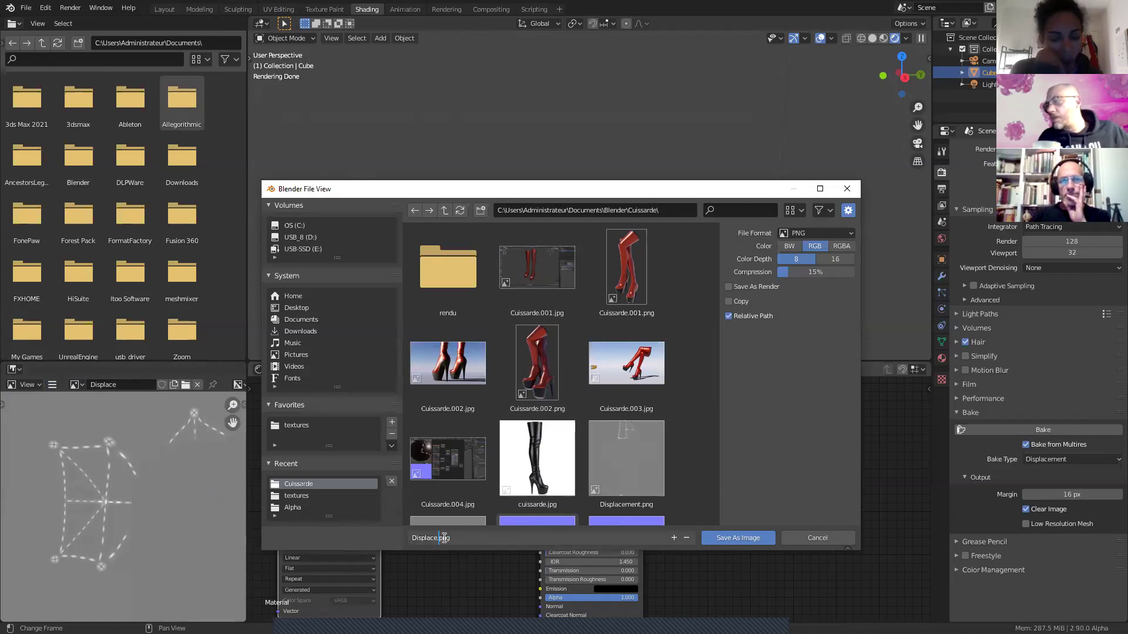
{"action": "type", "text": "2"}
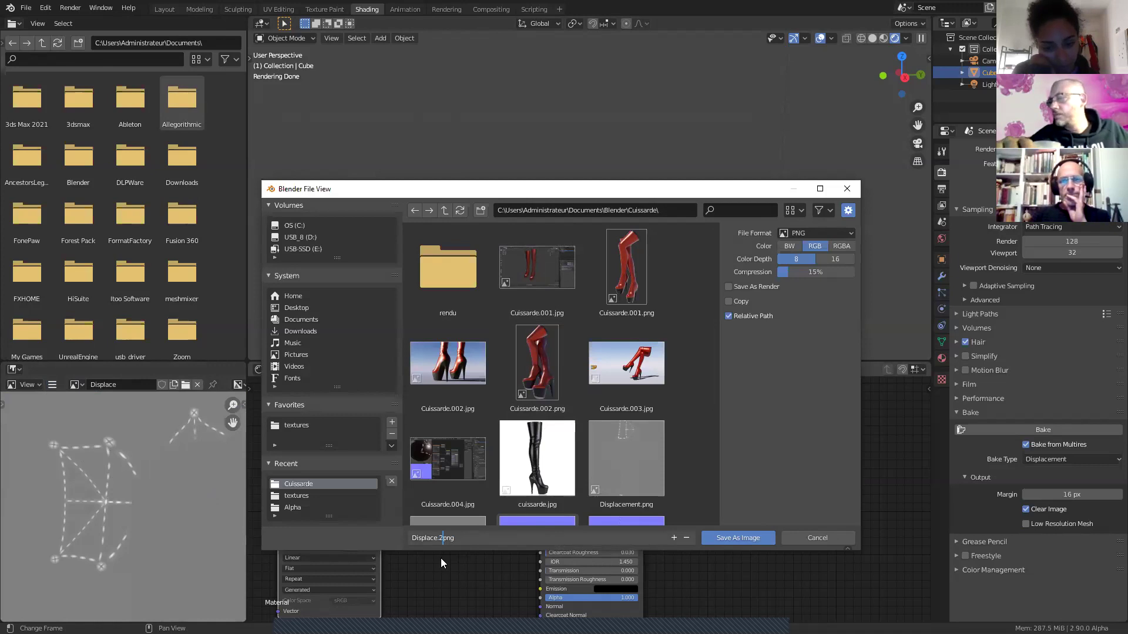
{"action": "key", "text": "BackSpace"}
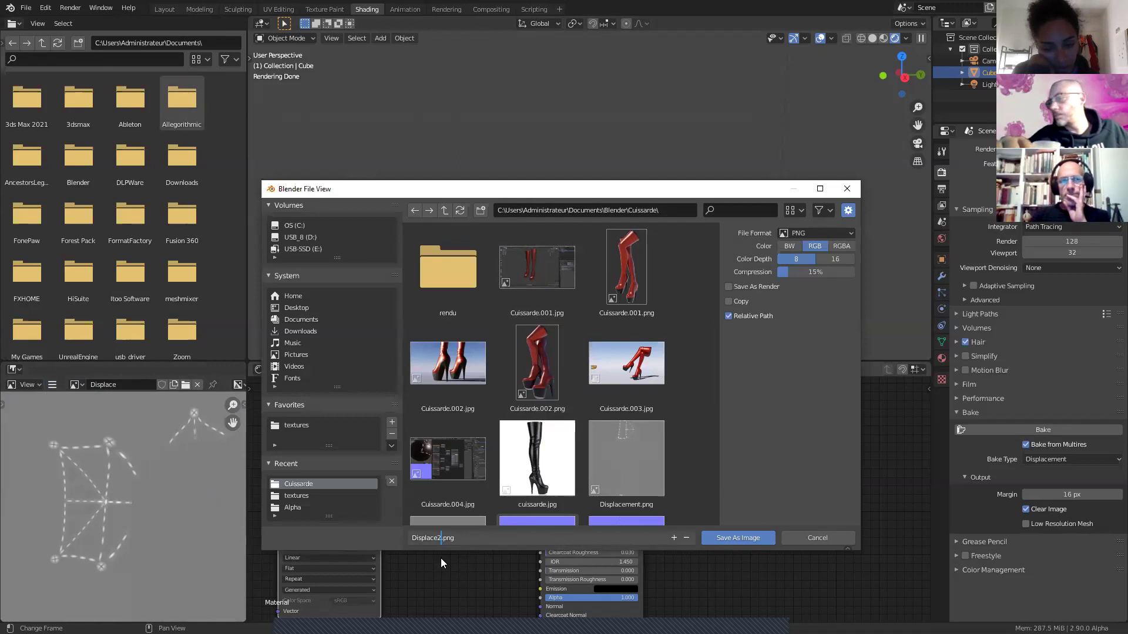
{"action": "type", "text": "2"}
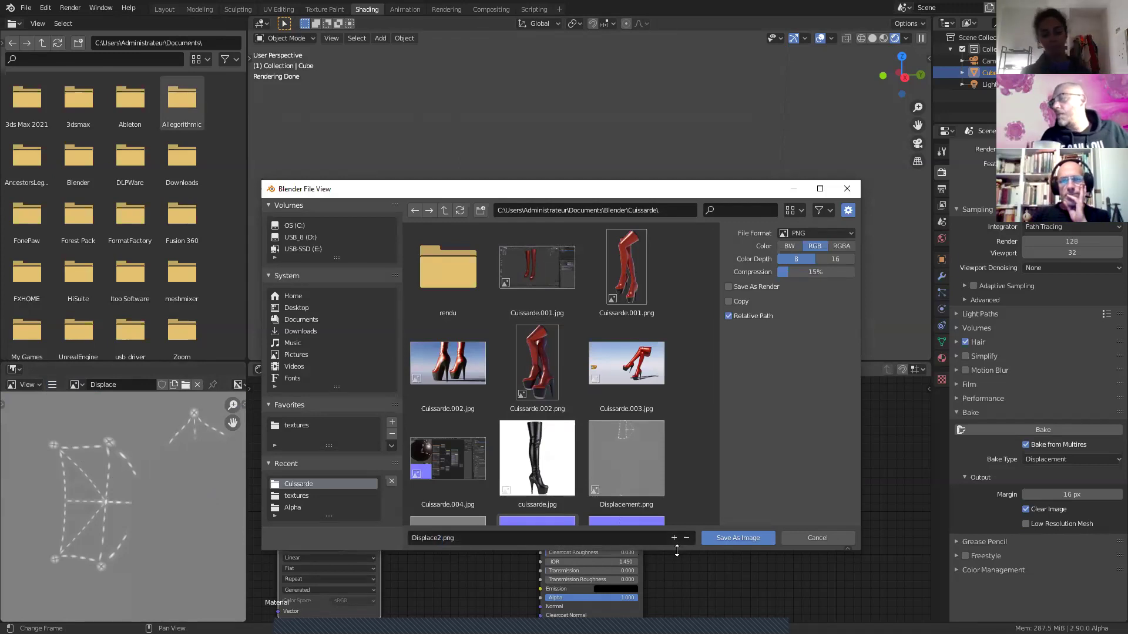
{"action": "left_click", "coordinate": [733, 539]}
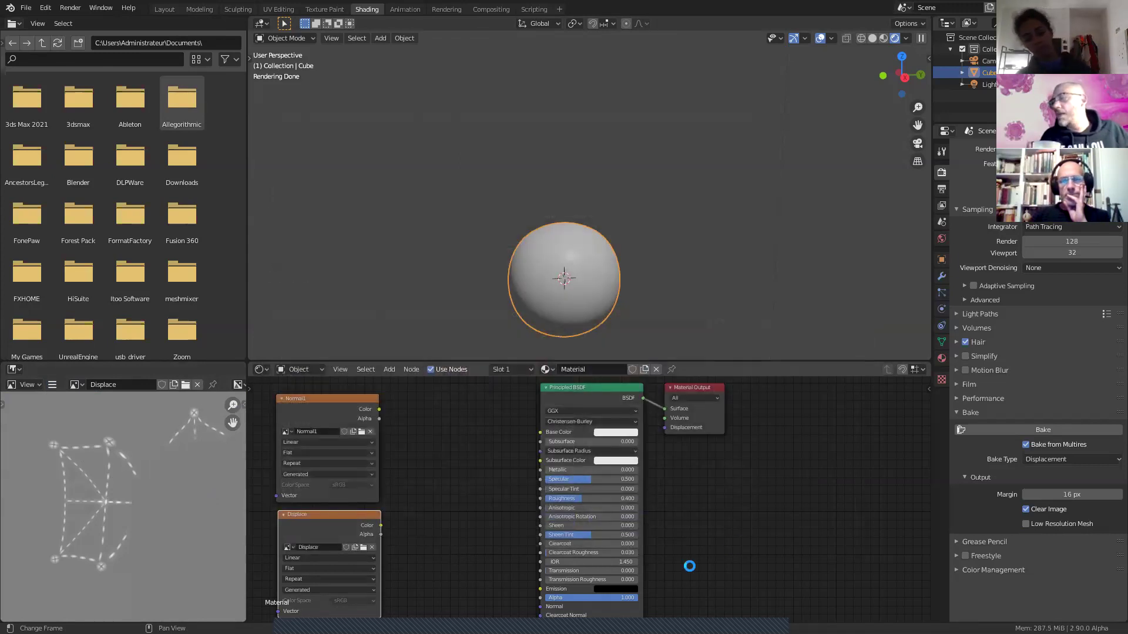
Step: Save the baked Normal1 image as Normal1.png in the Cuissarde folder, in RGB with 8-bit color depth
{"action": "left_click", "coordinate": [80, 383]}
{"action": "left_click", "coordinate": [114, 458]}
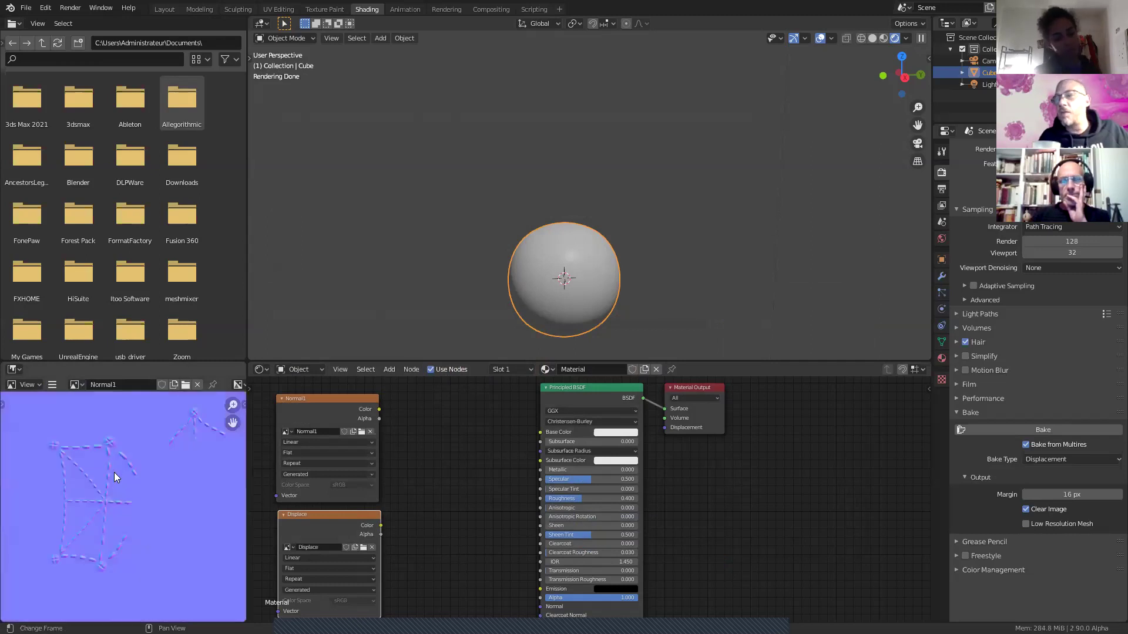
{"action": "left_click", "coordinate": [52, 385]}
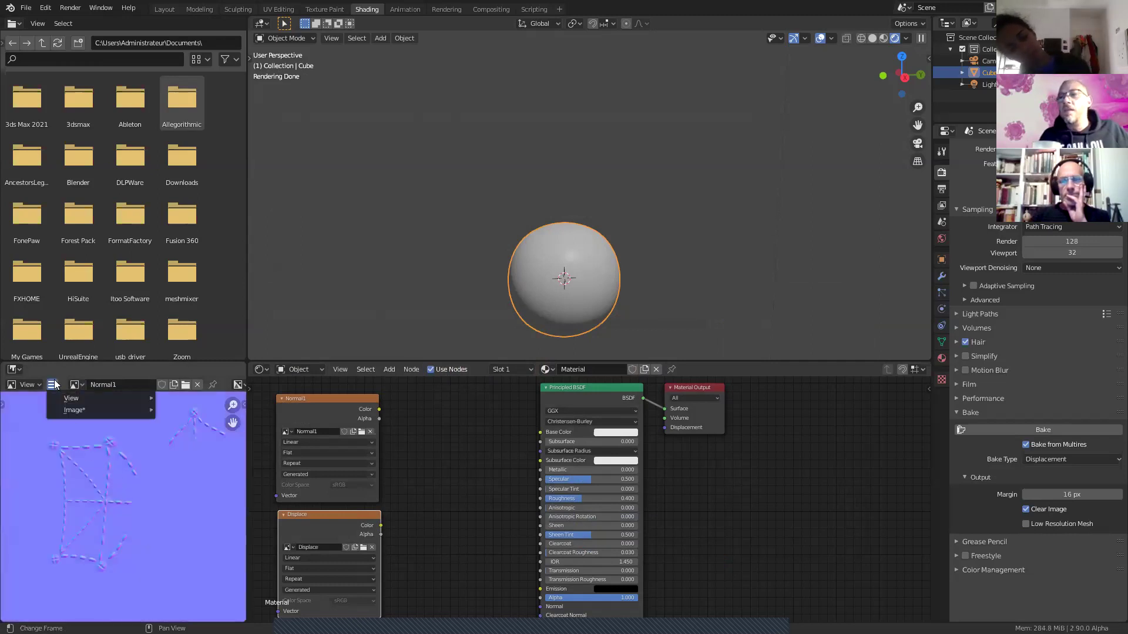
{"action": "mouse_move", "coordinate": [76, 409]}
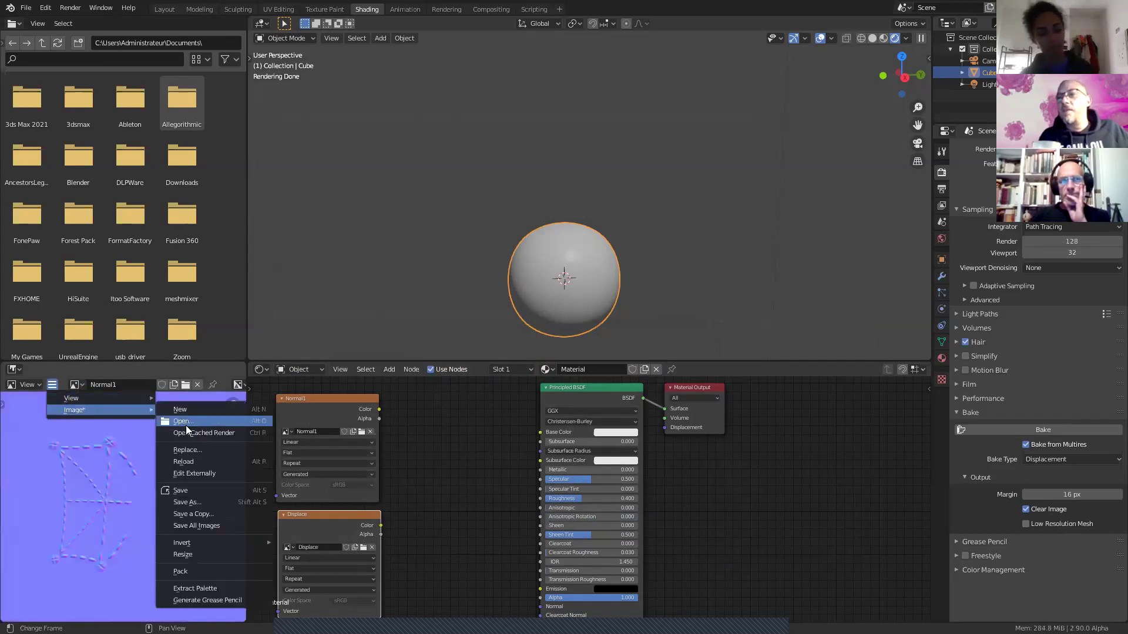
{"action": "left_click", "coordinate": [202, 490]}
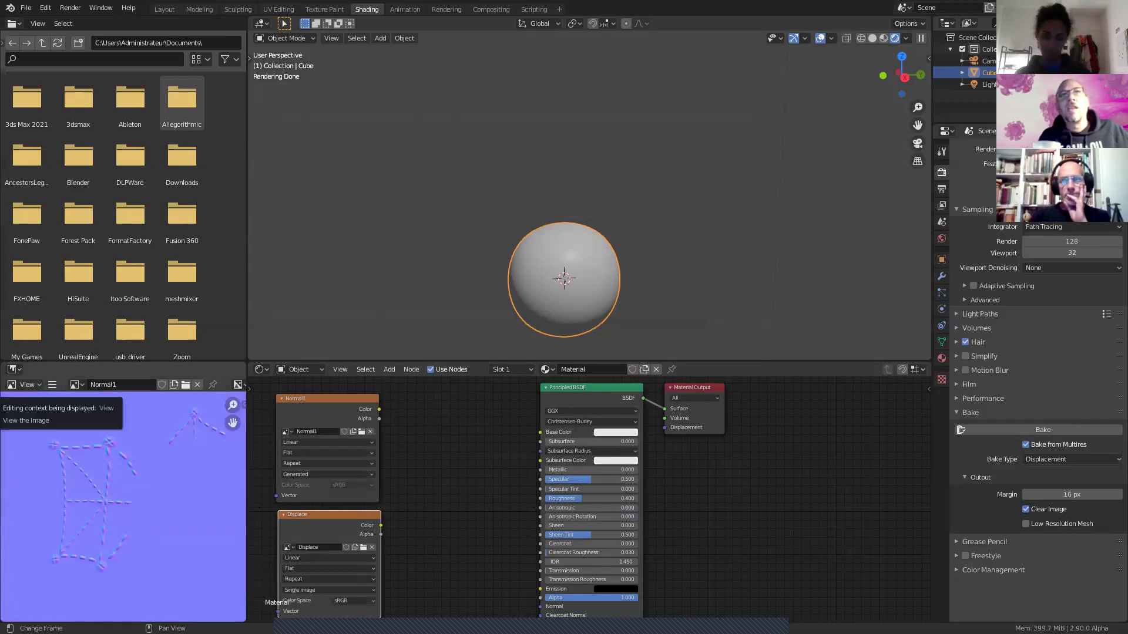
{"action": "key", "text": "alt+s"}
{"action": "scroll", "coordinate": [570, 560], "scroll_direction": "down", "scroll_amount": 8}
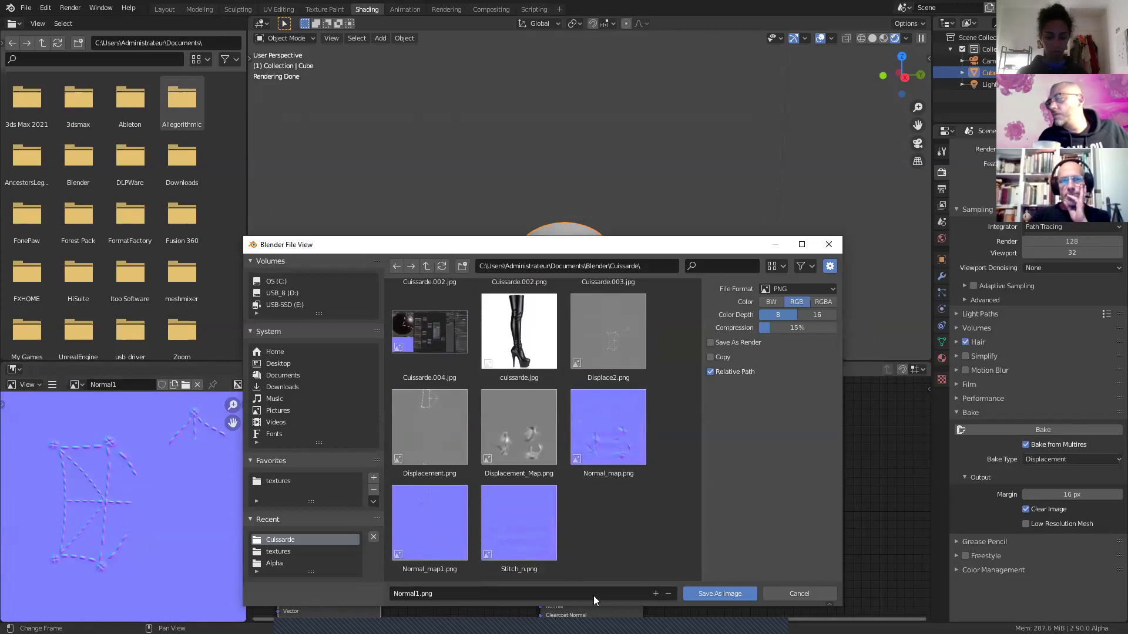
{"action": "left_click", "coordinate": [733, 595]}
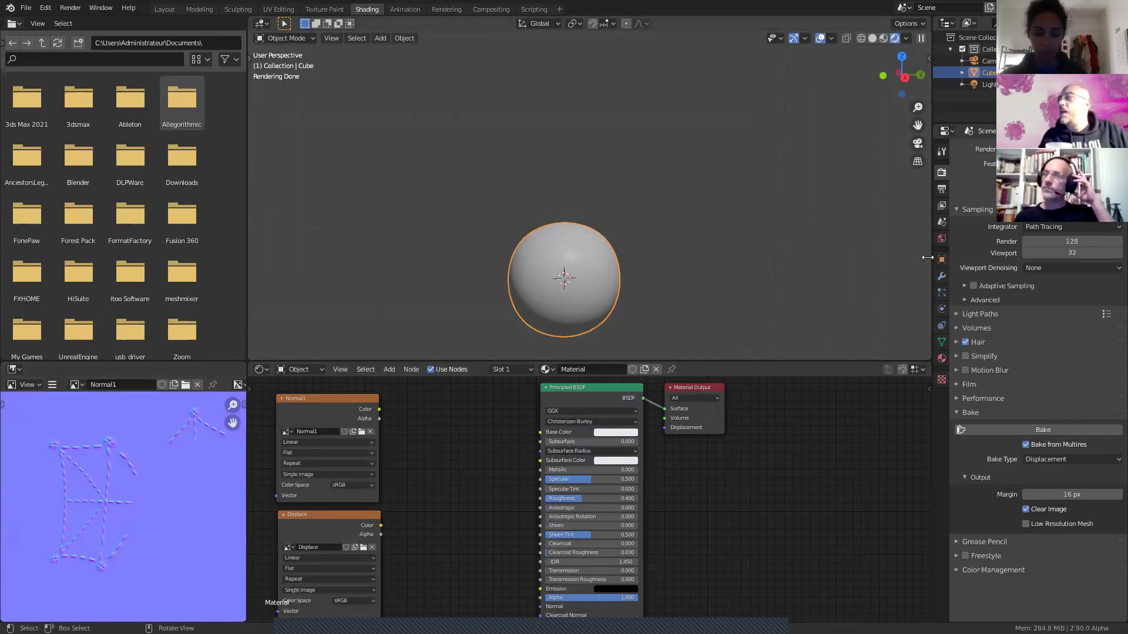
Step: Show the cube's Multires modifier settings
{"action": "left_click", "coordinate": [942, 275]}
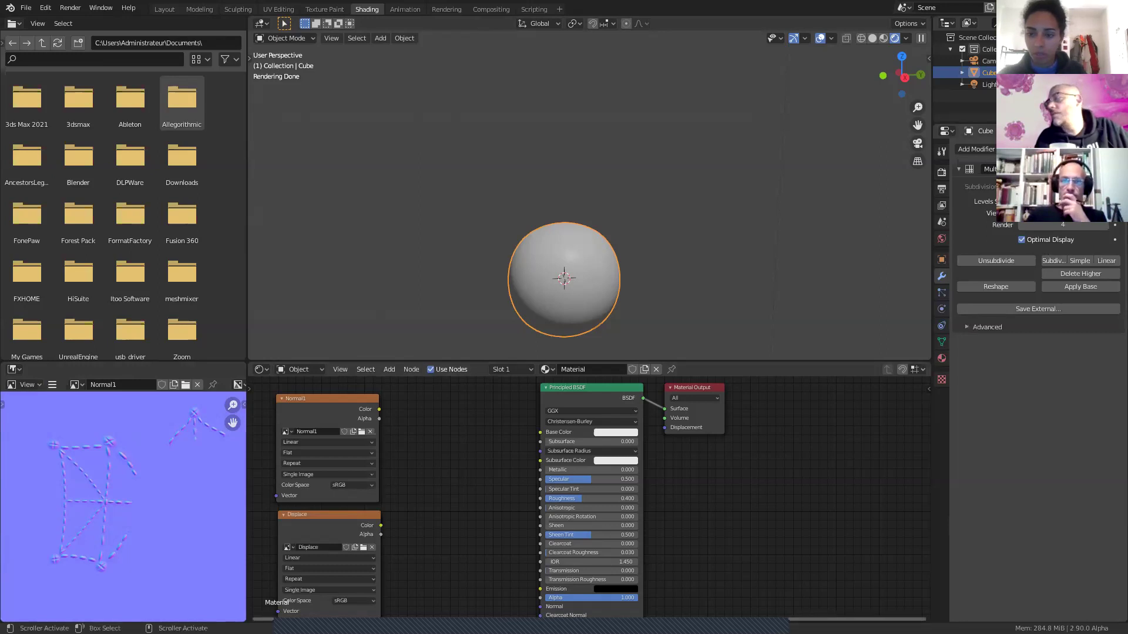
{"action": "left_click", "coordinate": [650, 596]}
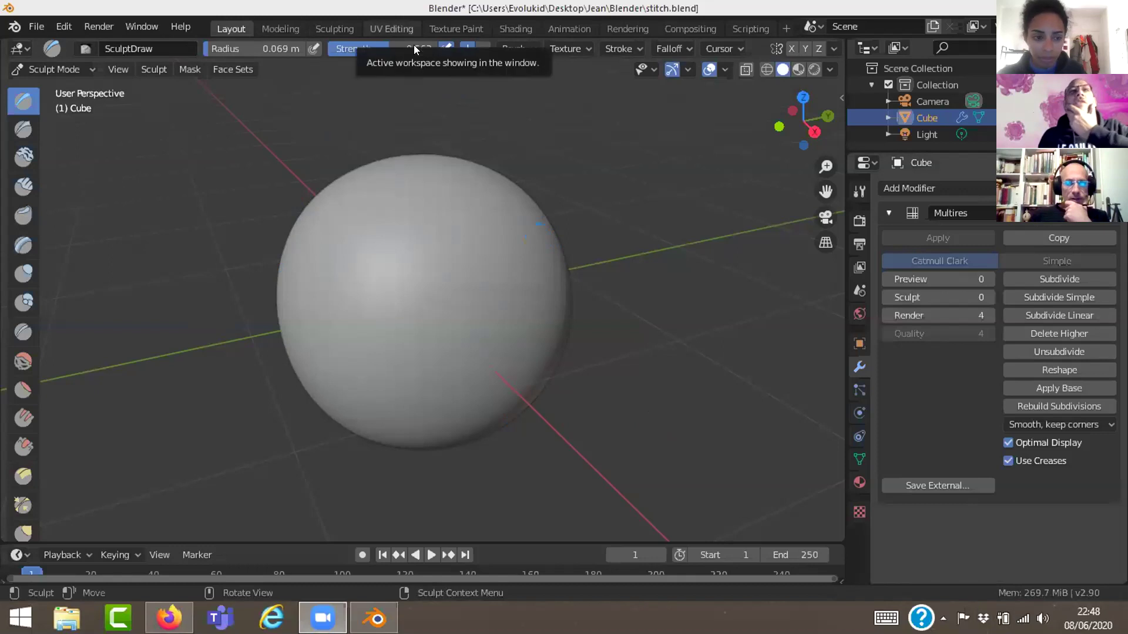
Step: Show the Bake settings among the render properties of the stitch.blend scene
{"action": "left_click", "coordinate": [858, 189]}
{"action": "left_click", "coordinate": [861, 166]}
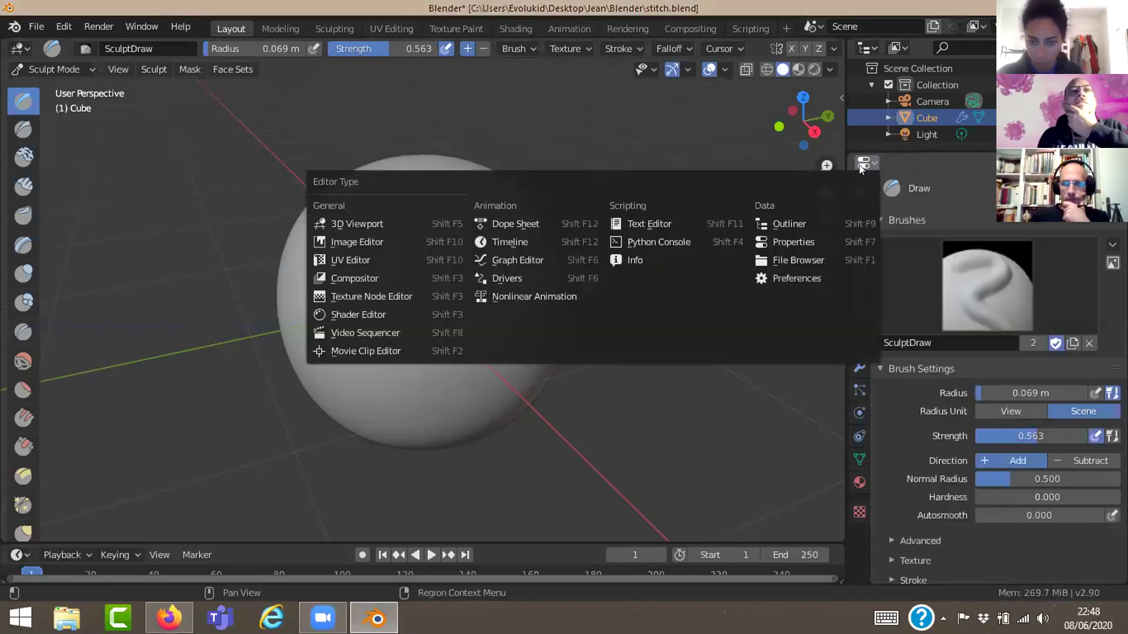
{"action": "left_click", "coordinate": [860, 220]}
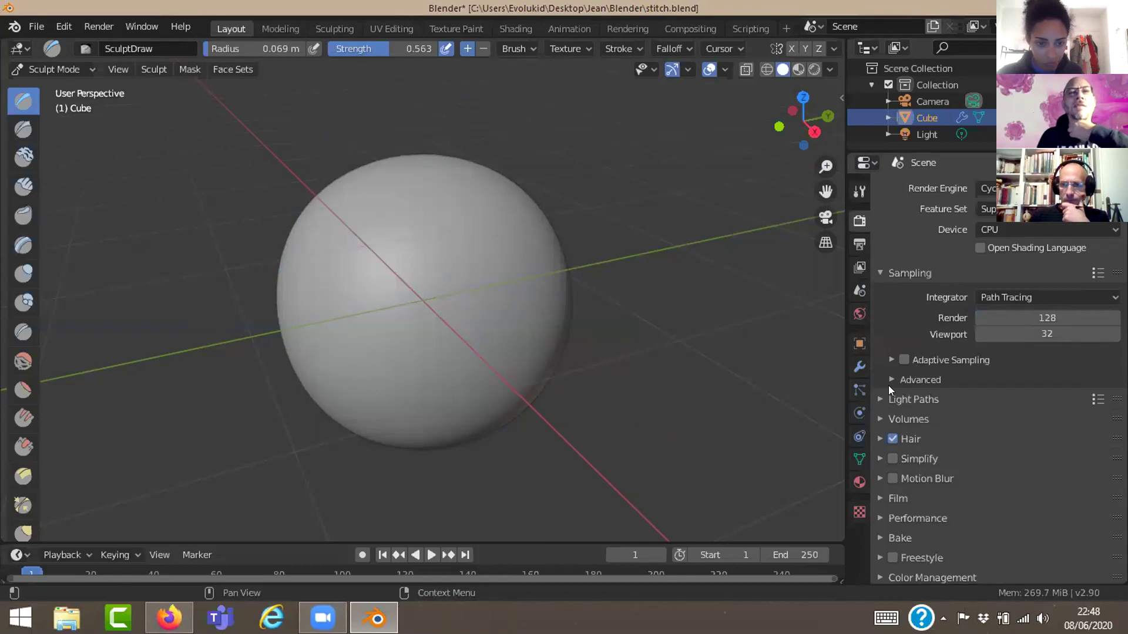
{"action": "scroll", "coordinate": [916, 458], "scroll_direction": "down", "scroll_amount": 1}
{"action": "left_click", "coordinate": [875, 534]}
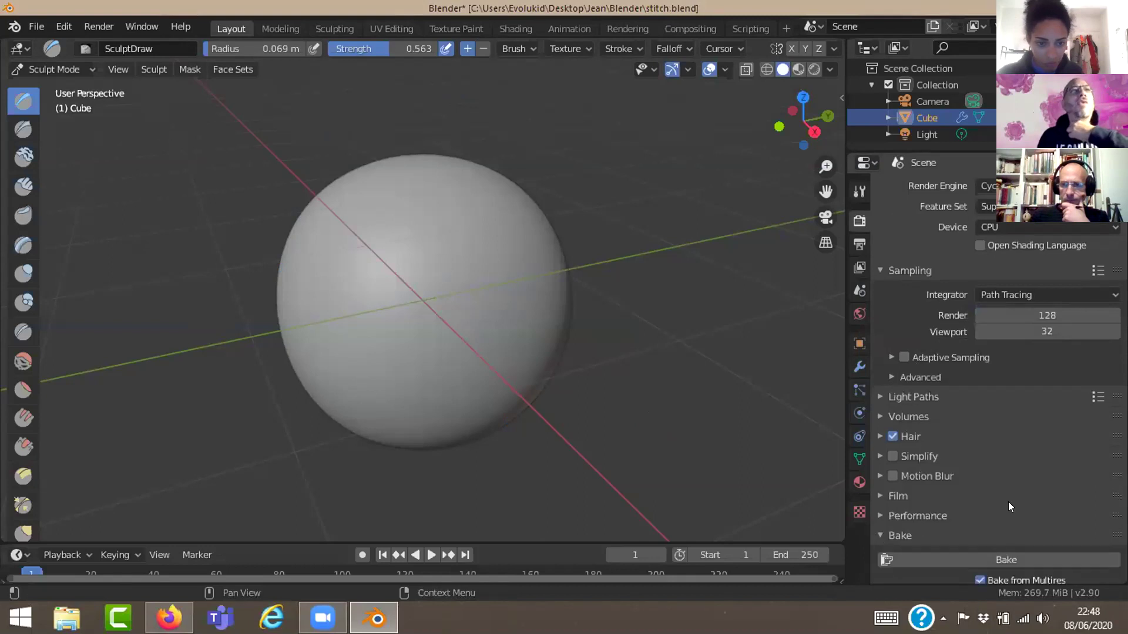
{"action": "scroll", "coordinate": [1008, 502], "scroll_direction": "down", "scroll_amount": 5}
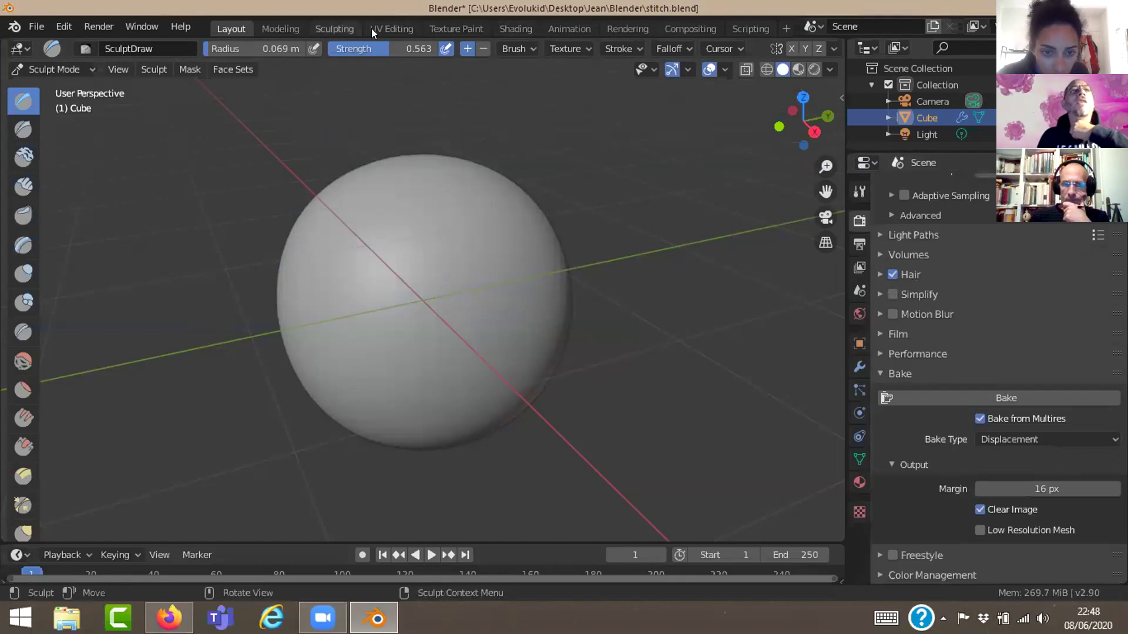
Step: Switch to the Shading workspace and show all of the material's nodes, including the displacement and Normal1 image textures
{"action": "left_click", "coordinate": [506, 29]}
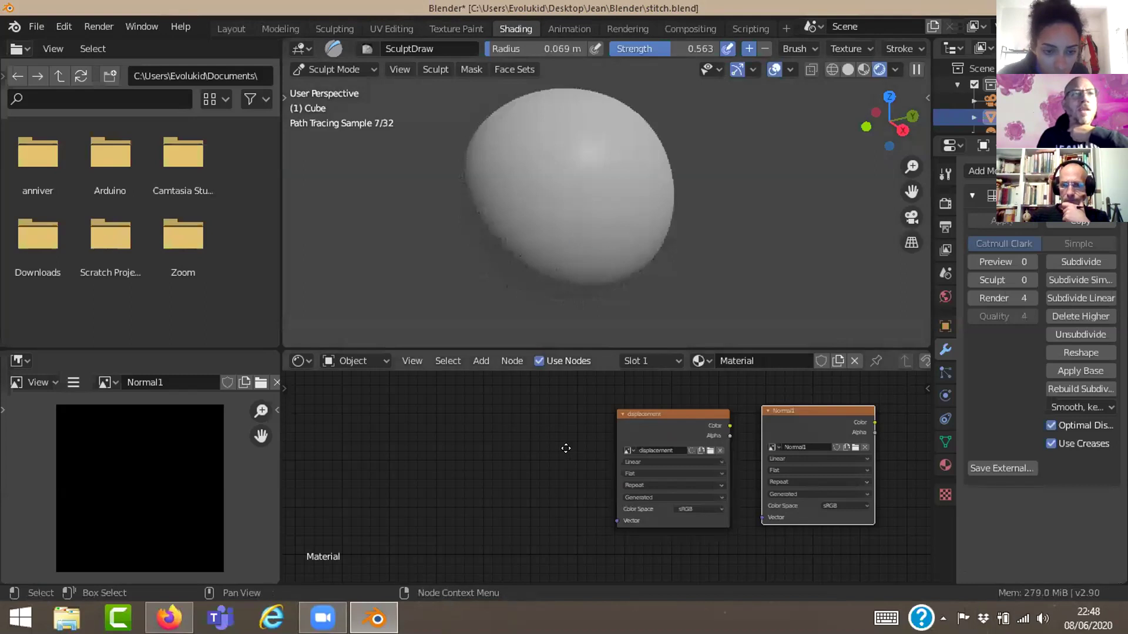
{"action": "key", "text": "Home"}
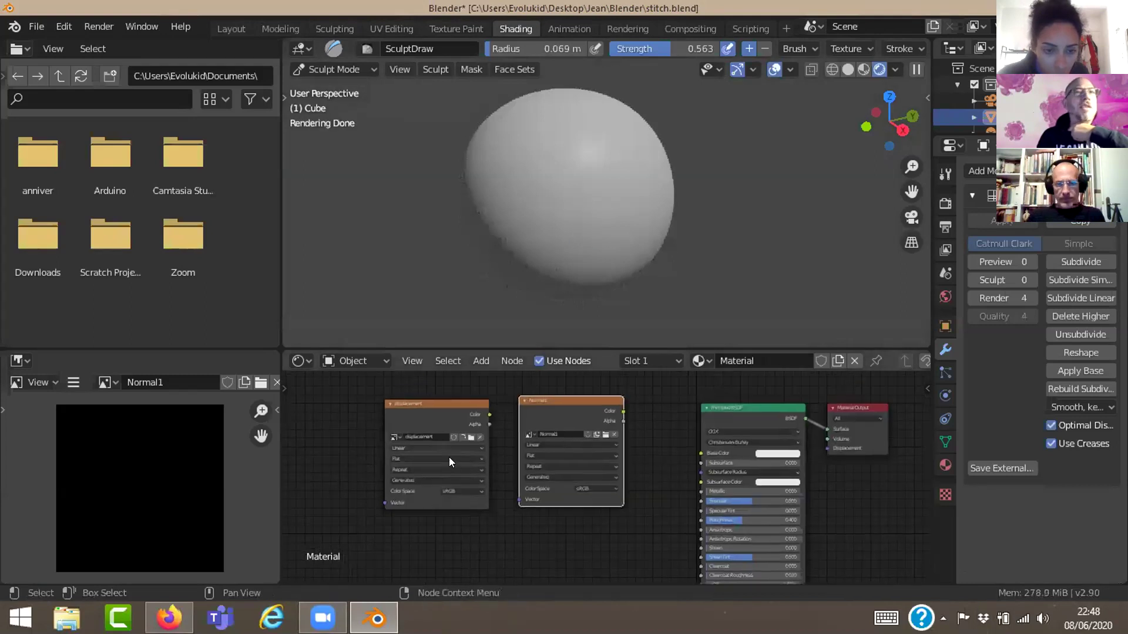
{"action": "scroll", "coordinate": [449, 457], "scroll_direction": "up", "scroll_amount": 1}
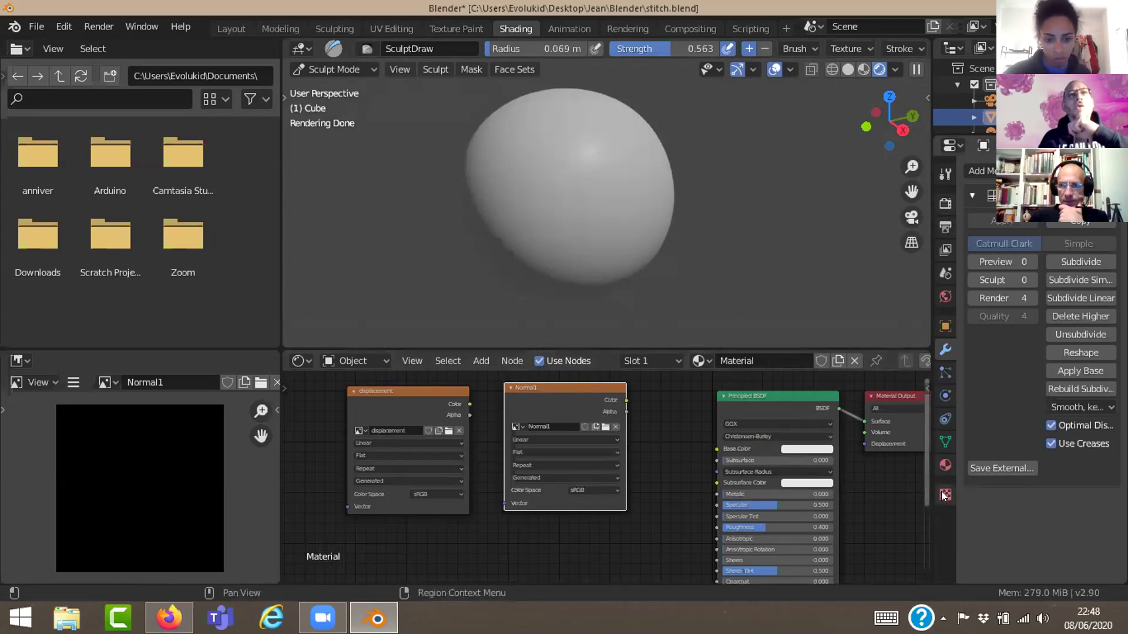
Step: Set the bake type to Normals and bake the cube's Multires detail into the Normal1 image
{"action": "left_click", "coordinate": [944, 204]}
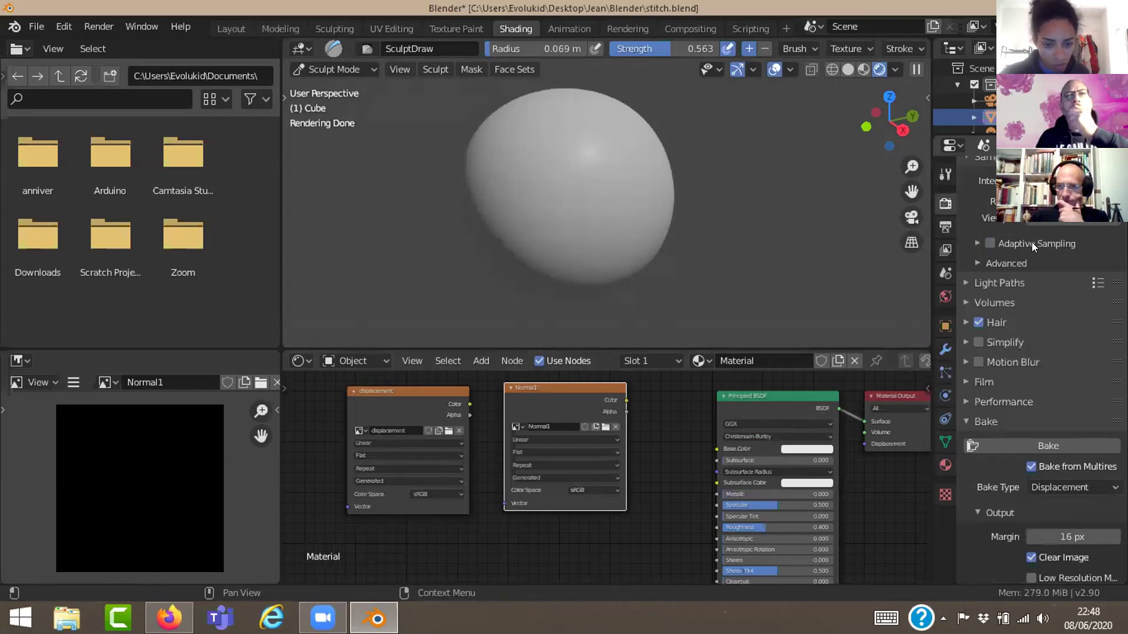
{"action": "scroll", "coordinate": [1031, 241], "scroll_direction": "down", "scroll_amount": 2}
{"action": "scroll", "coordinate": [1032, 252], "scroll_direction": "down", "scroll_amount": 1}
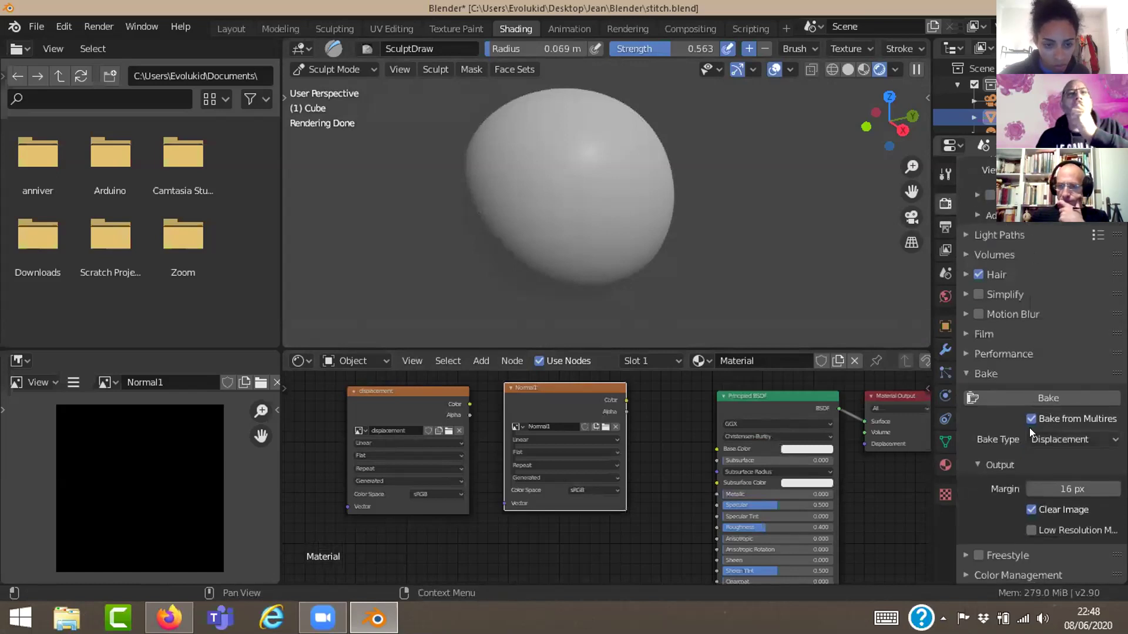
{"action": "left_click", "coordinate": [1098, 439]}
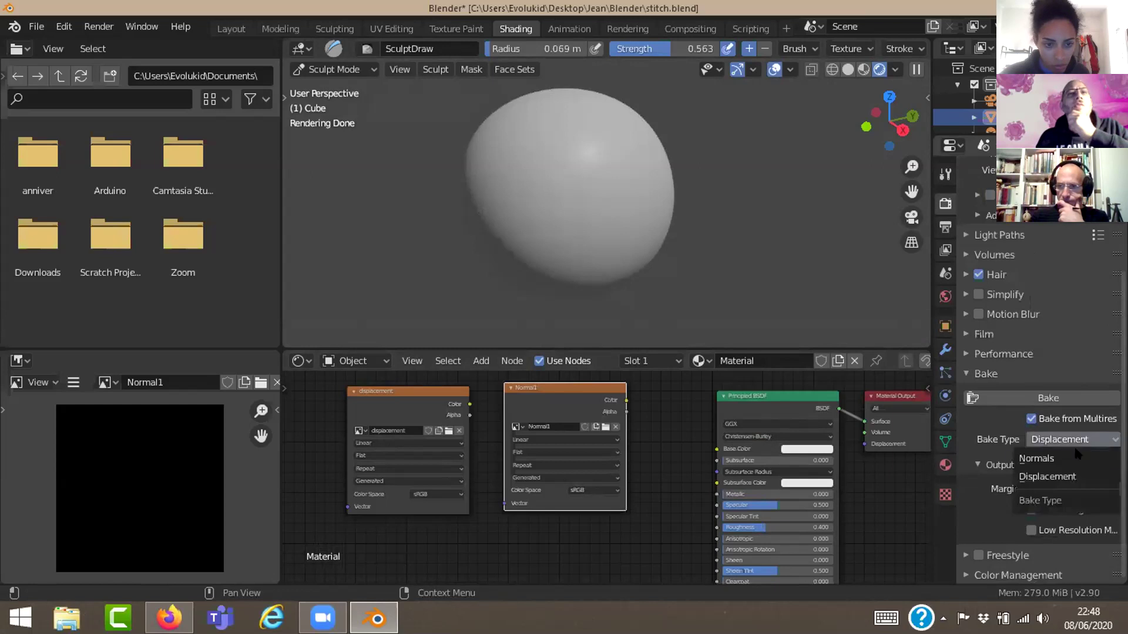
{"action": "left_click", "coordinate": [1073, 449]}
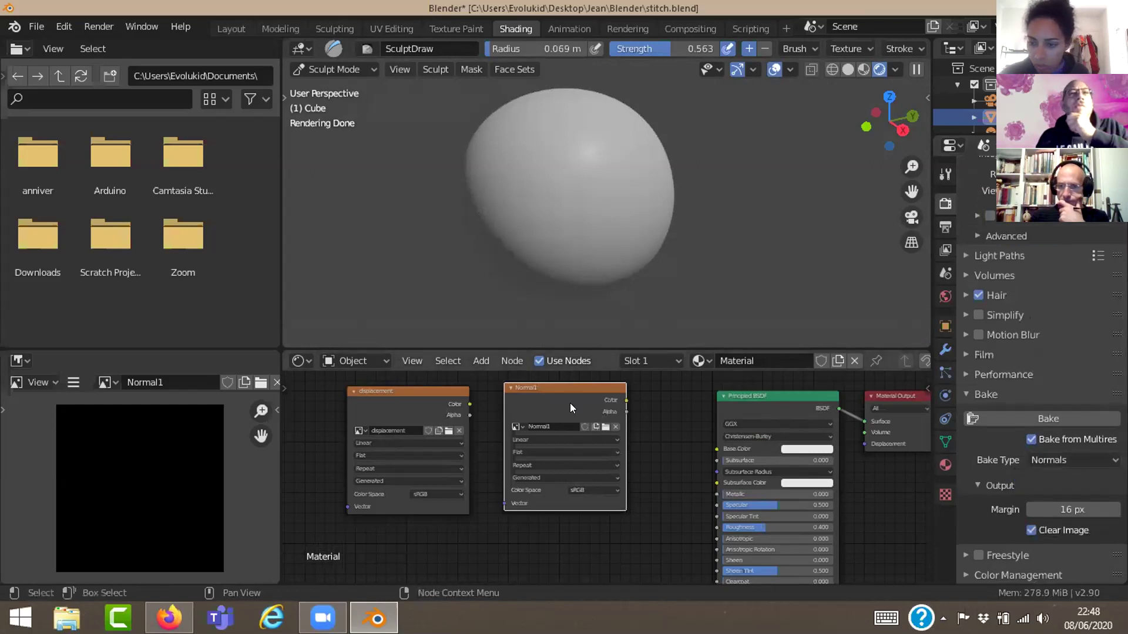
{"action": "left_click", "coordinate": [1070, 414]}
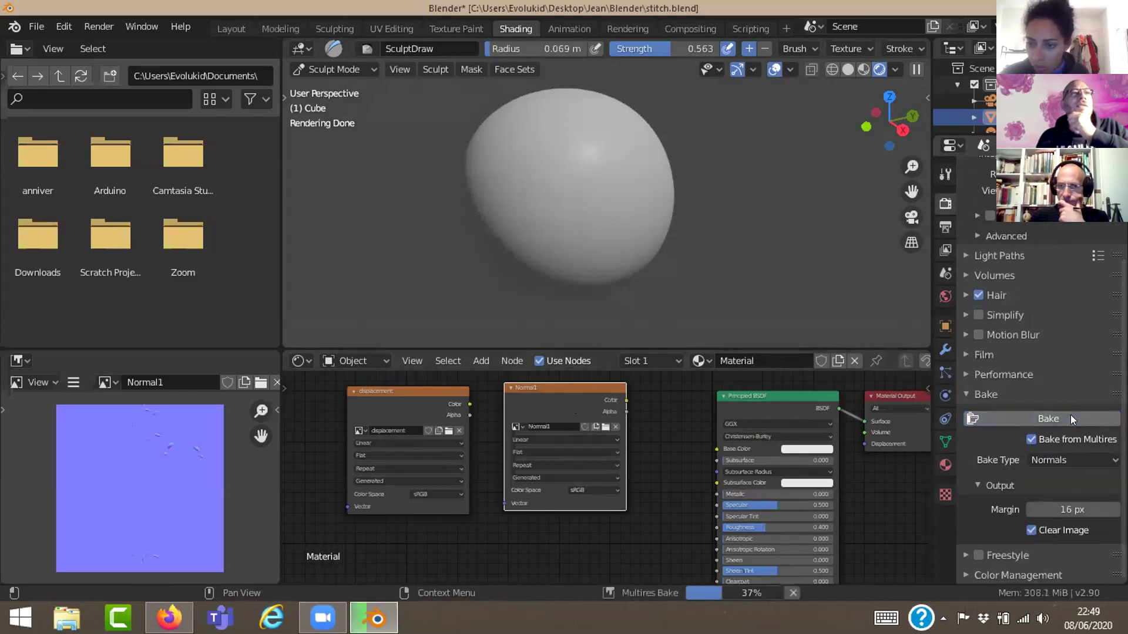
Step: Make the displacement image texture node the bake target, set the bake type to Displacement and bake the Multires detail
{"action": "left_click", "coordinate": [409, 403]}
{"action": "left_click", "coordinate": [1082, 461]}
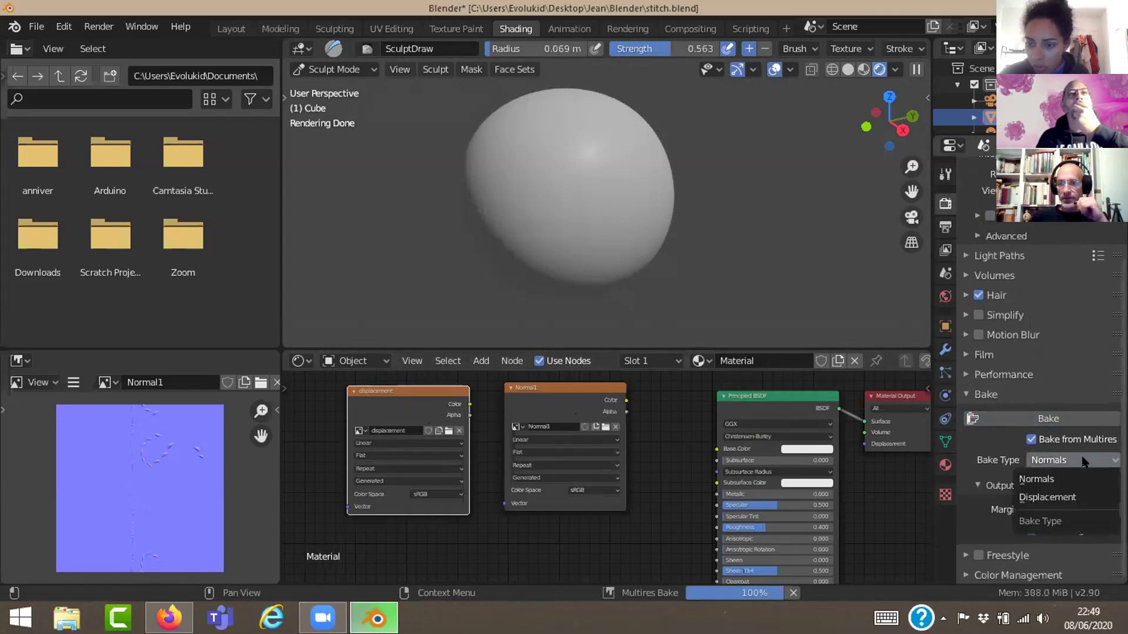
{"action": "left_click", "coordinate": [1058, 496]}
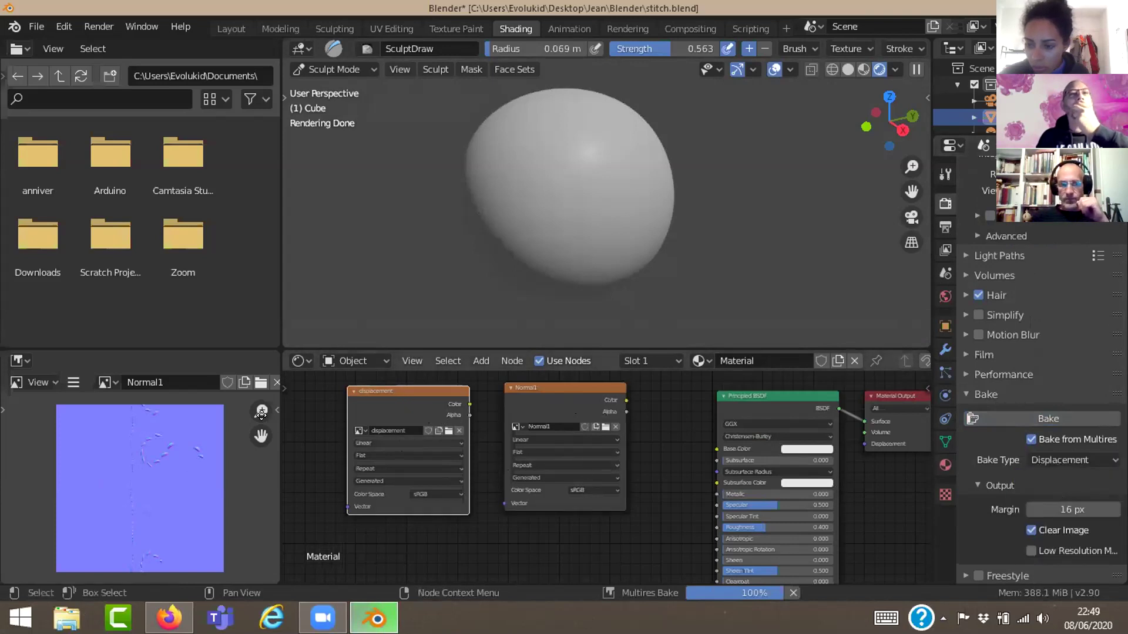
{"action": "left_click", "coordinate": [1047, 414]}
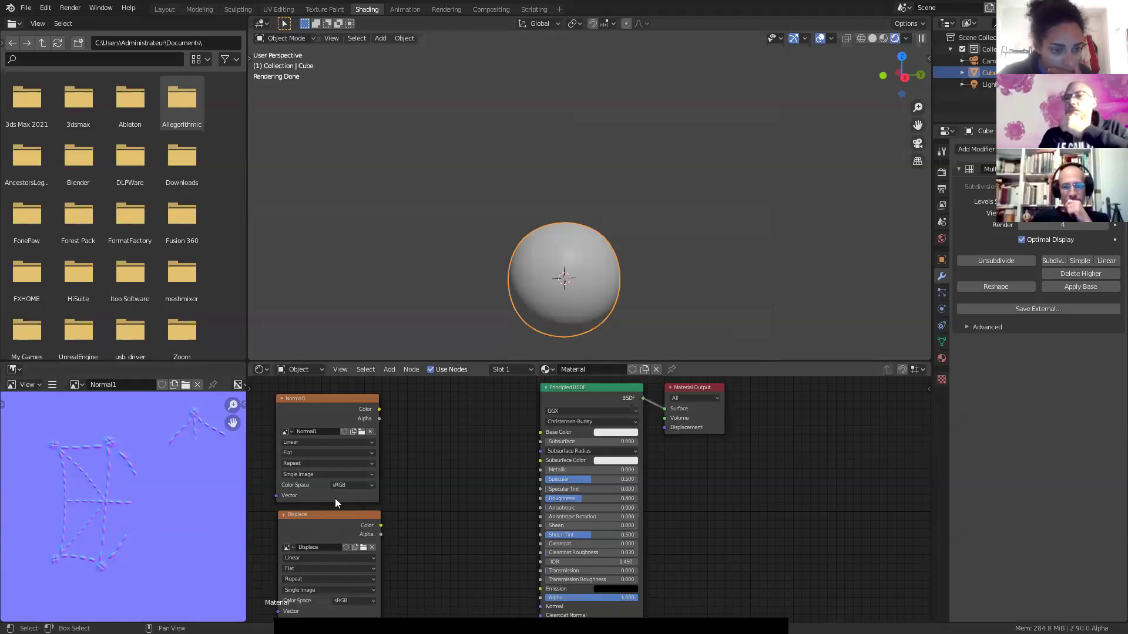
{"action": "scroll", "coordinate": [335, 479], "scroll_direction": "down", "scroll_amount": 1}
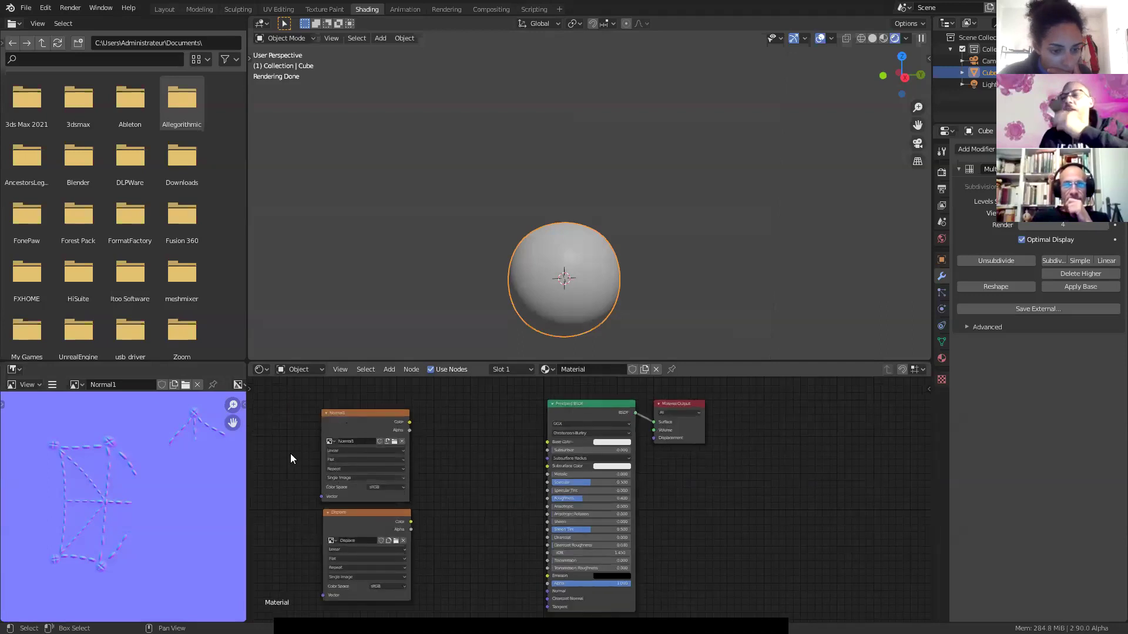
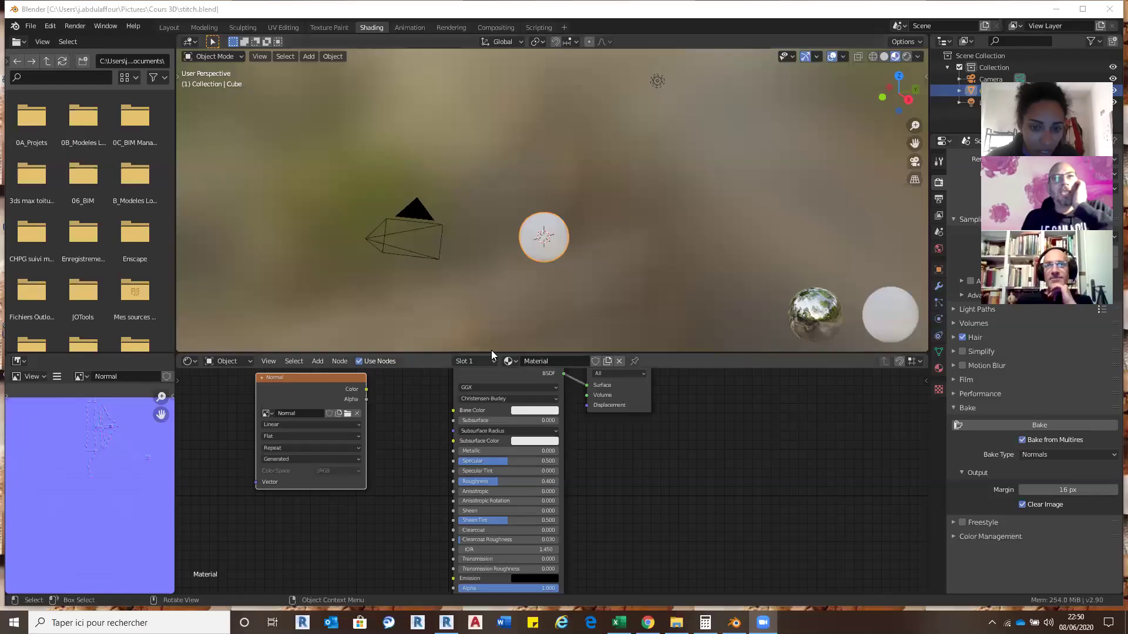
{"action": "scroll", "coordinate": [597, 328], "scroll_direction": "down", "scroll_amount": 2}
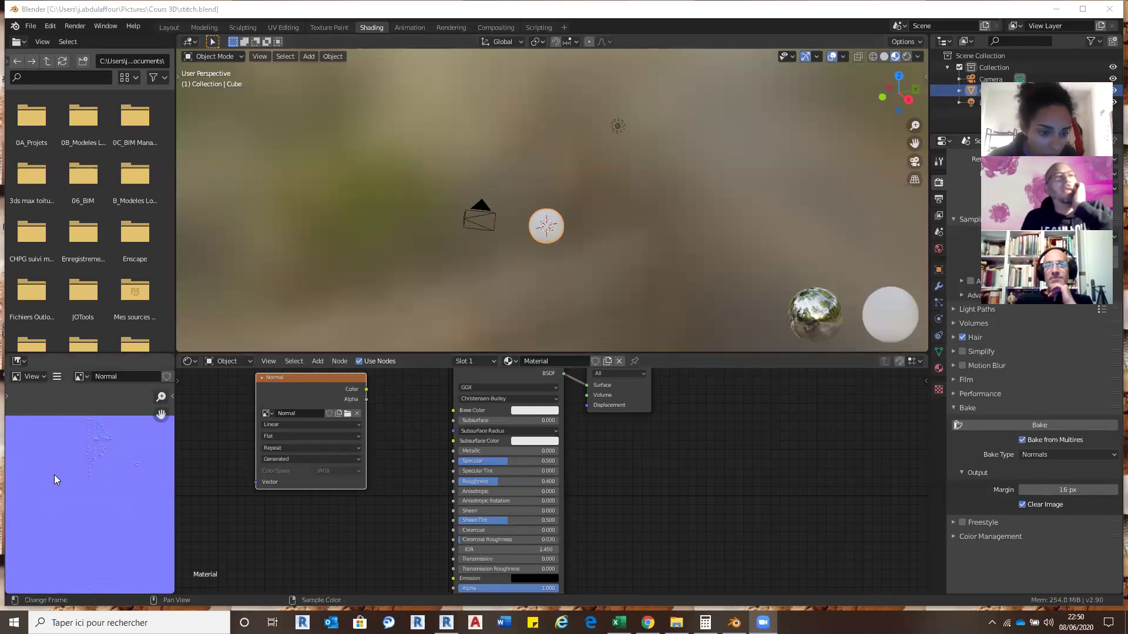
{"action": "scroll", "coordinate": [54, 475], "scroll_direction": "up", "scroll_amount": 2}
{"action": "scroll", "coordinate": [78, 469], "scroll_direction": "down", "scroll_amount": 5}
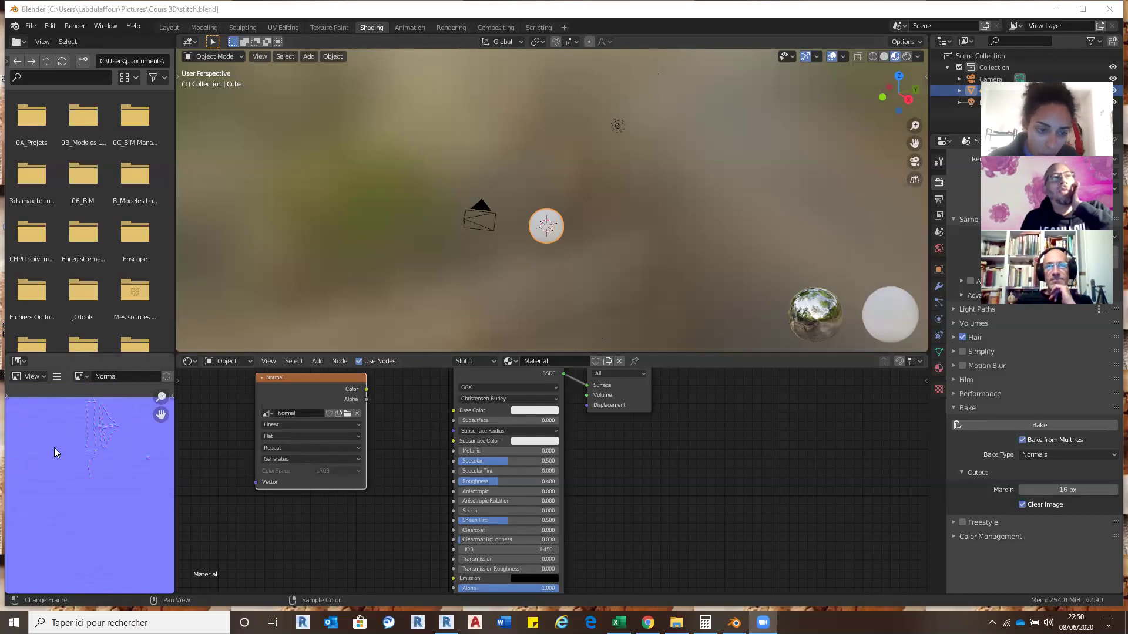
Step: Add an Image Texture node below the Normal node and create a 4096 x 4096 px image named displace in it
{"action": "left_click", "coordinate": [317, 361]}
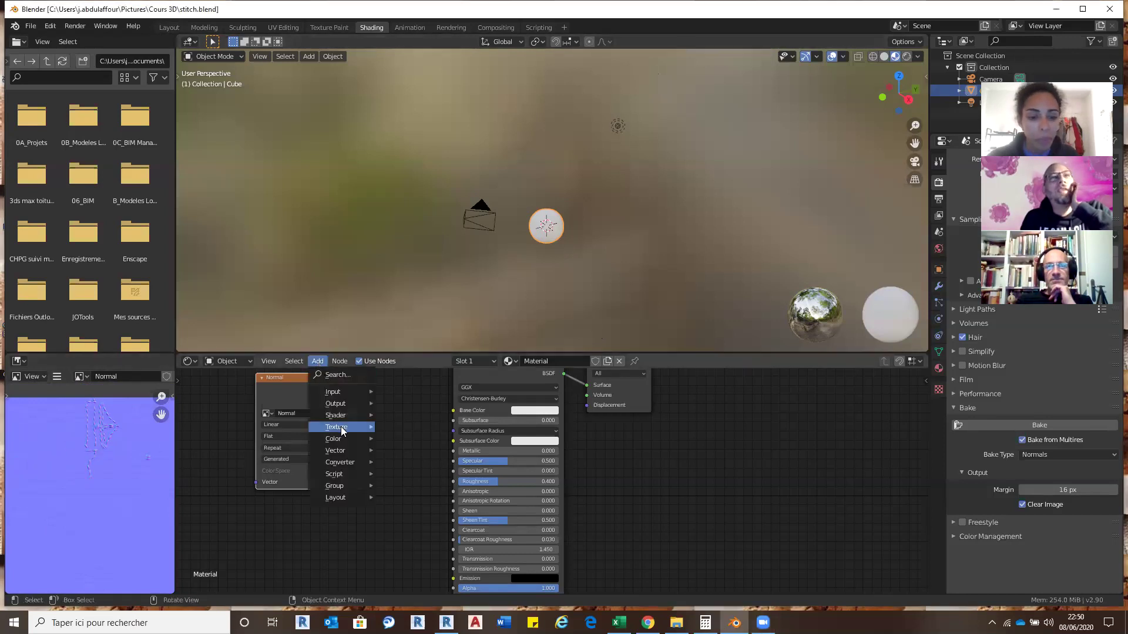
{"action": "mouse_move", "coordinate": [347, 429]}
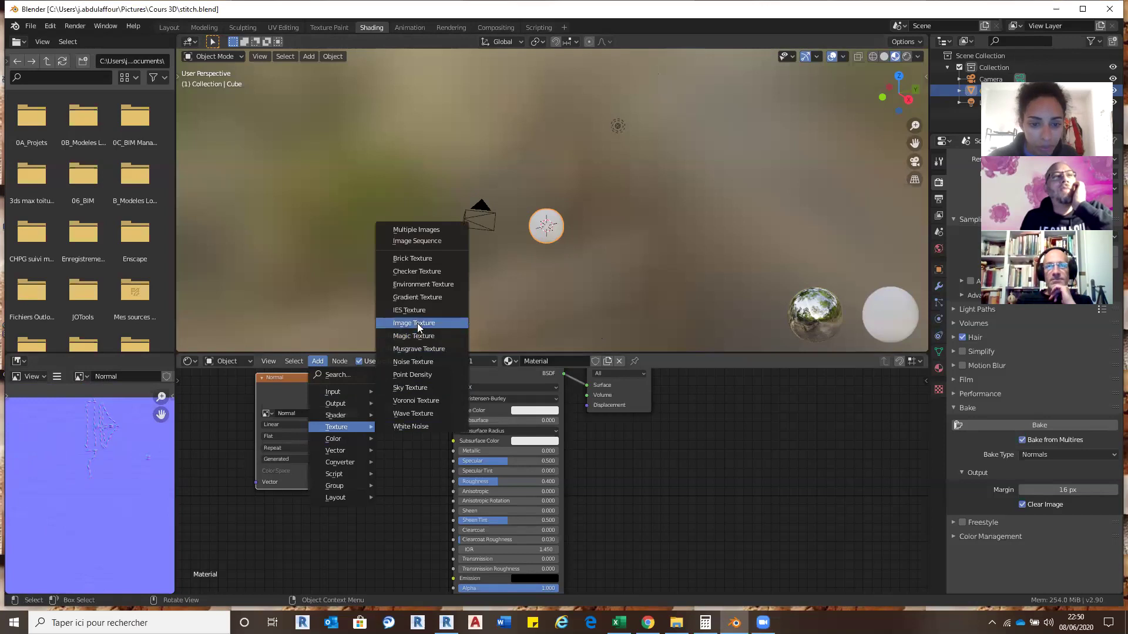
{"action": "left_click", "coordinate": [418, 325]}
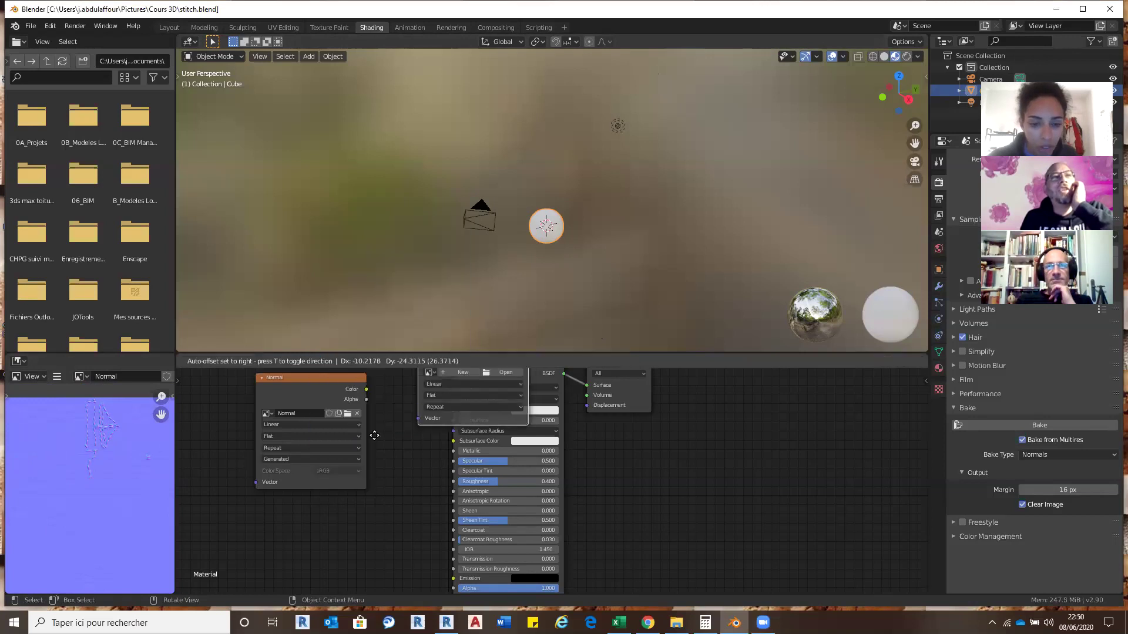
{"action": "left_click", "coordinate": [246, 510]}
{"action": "left_click", "coordinate": [285, 542]}
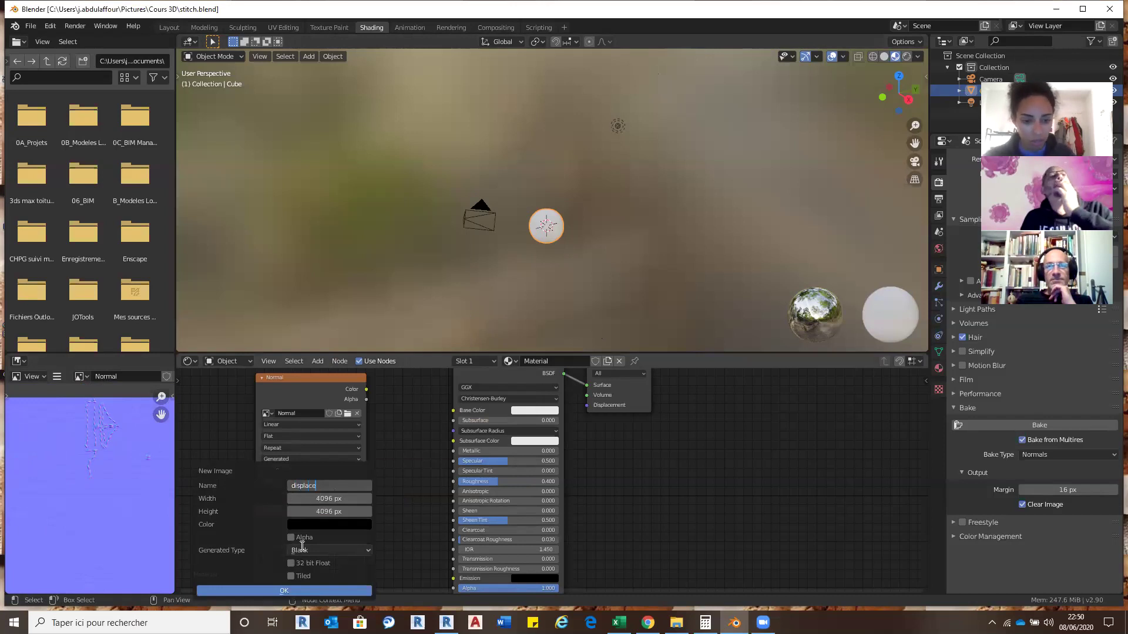
{"action": "type", "text": "displace"}
{"action": "left_click", "coordinate": [318, 591]}
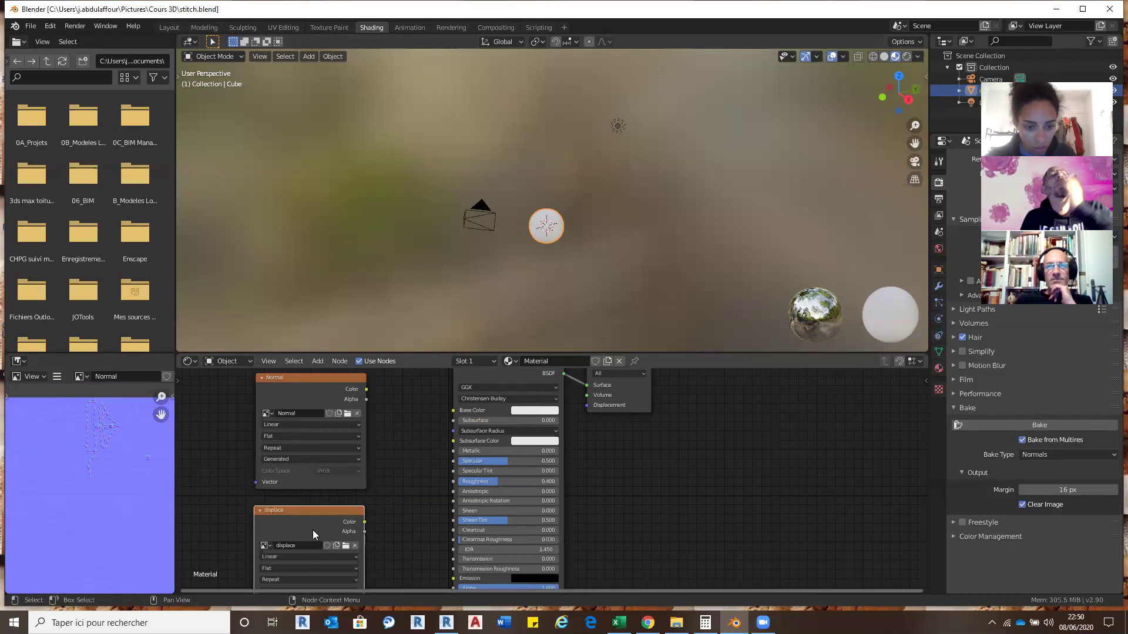
Step: Set the bake type to Displacement and bake the cube's Multires detail into the displace image
{"action": "left_click", "coordinate": [1078, 455]}
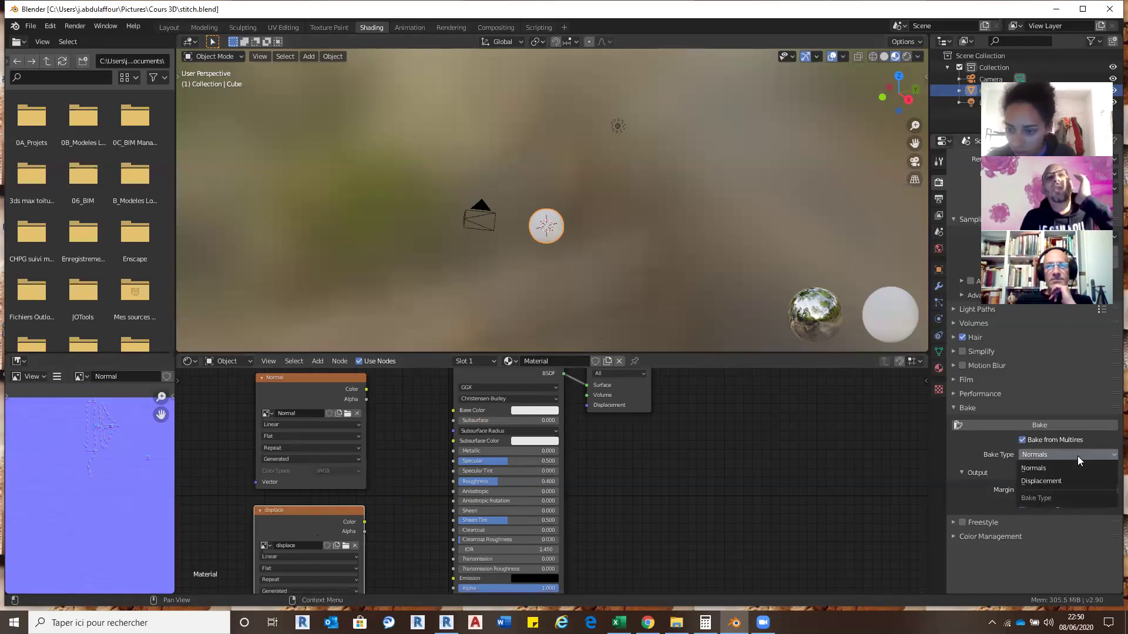
{"action": "left_click", "coordinate": [1054, 482]}
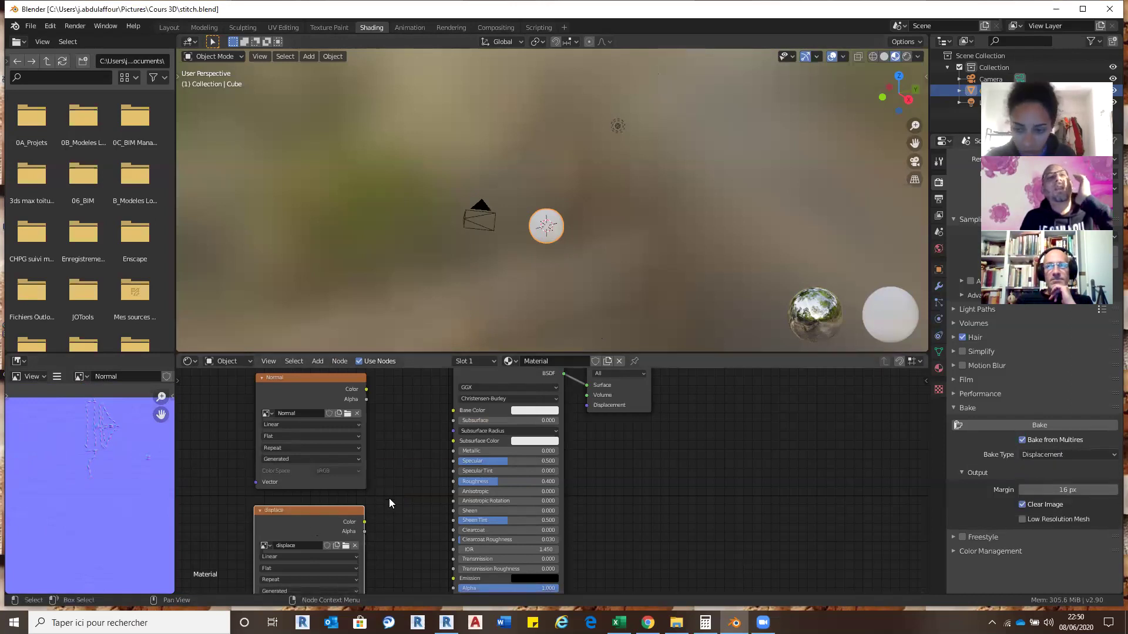
{"action": "left_click", "coordinate": [1038, 426]}
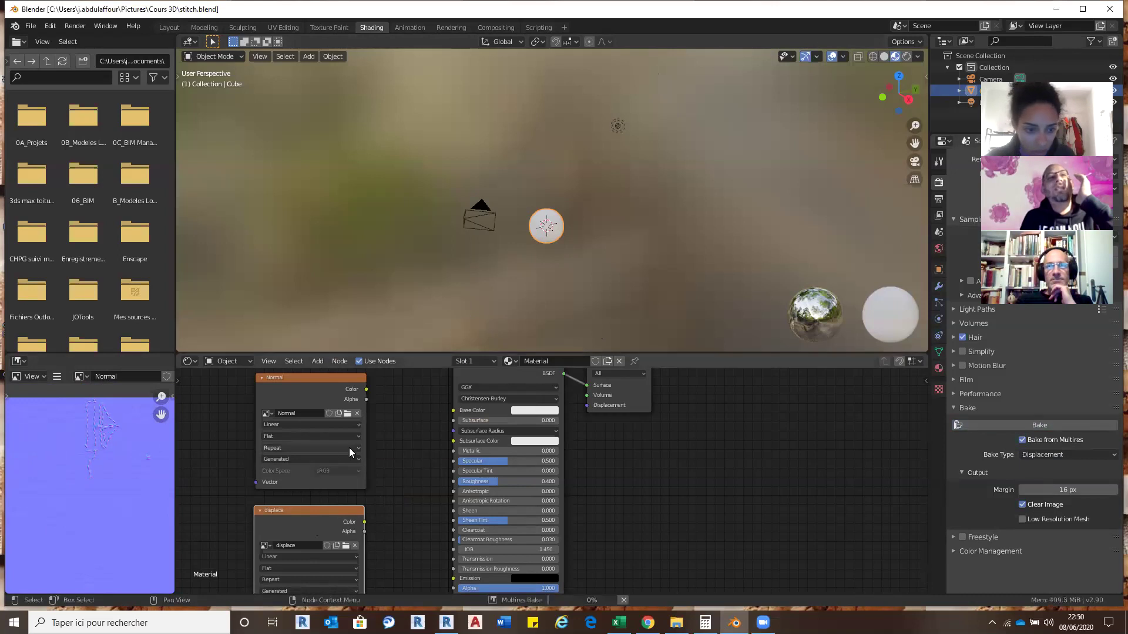
Step: Show the baked displace image in the image editor and examine its stitch pattern
{"action": "left_click", "coordinate": [82, 377]}
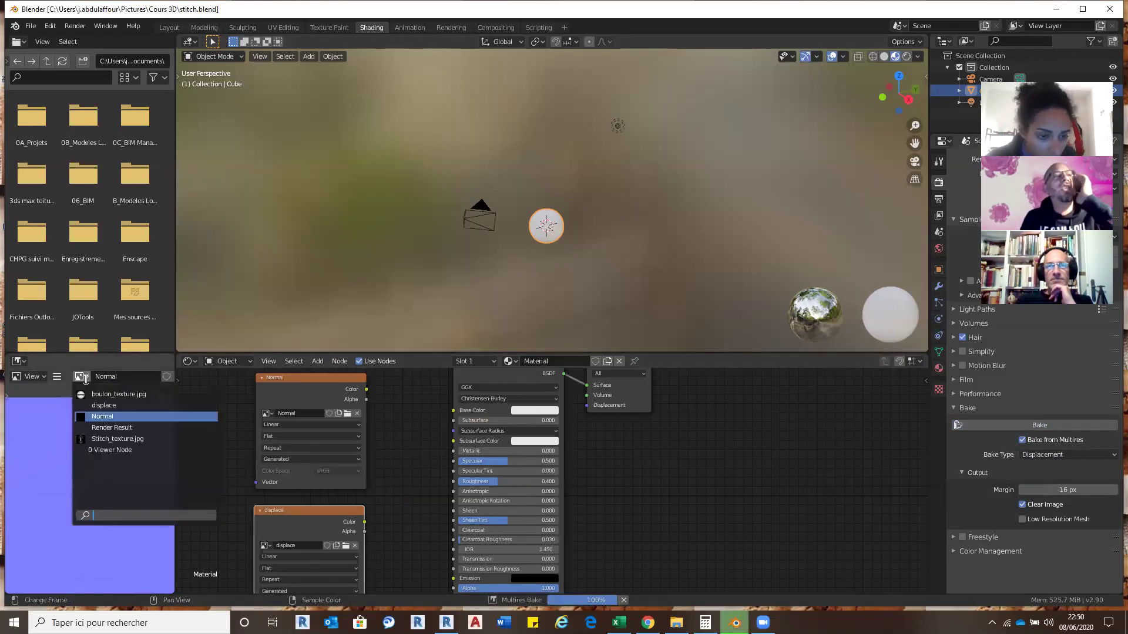
{"action": "left_click", "coordinate": [106, 405]}
{"action": "scroll", "coordinate": [108, 521], "scroll_direction": "down", "scroll_amount": 1}
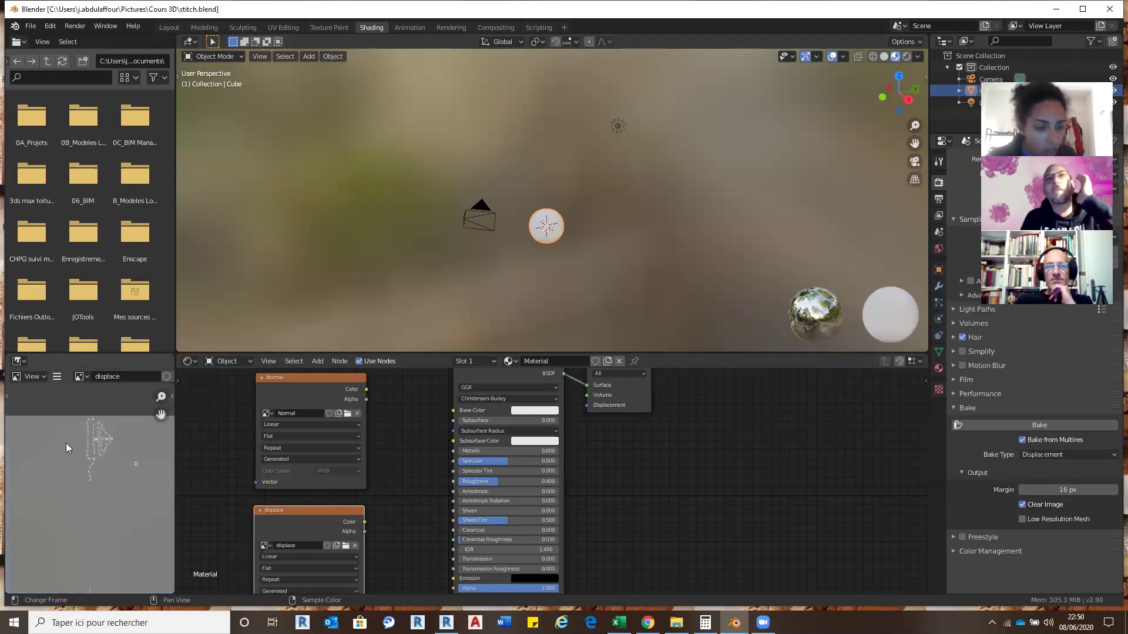
{"action": "scroll", "coordinate": [67, 448], "scroll_direction": "up", "scroll_amount": 1}
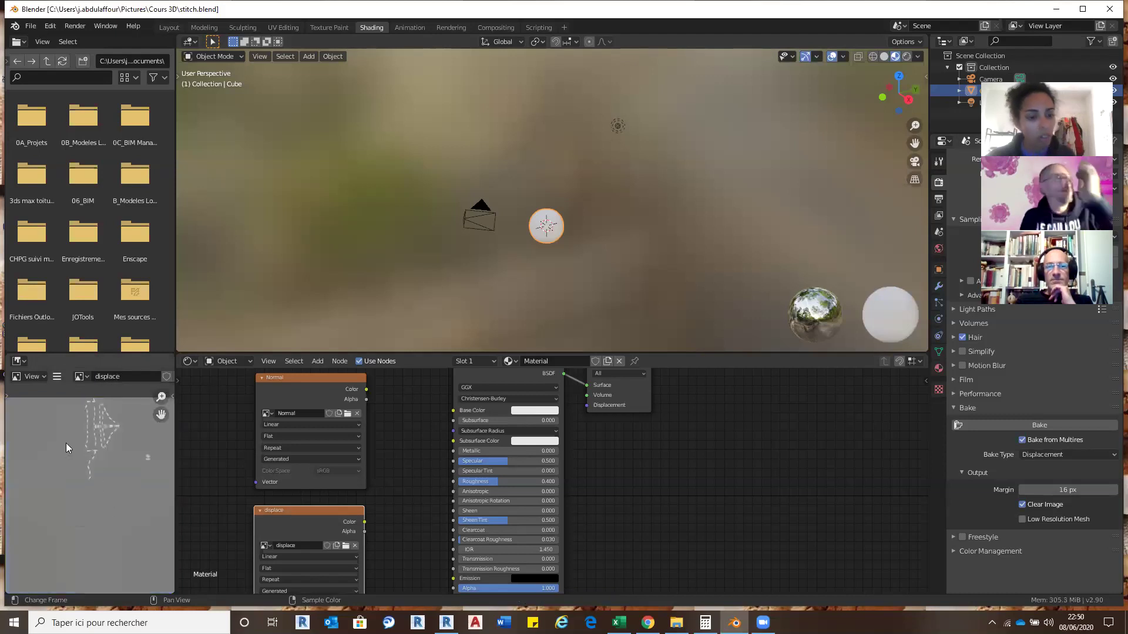
Step: Save the displace image as a PNG file in the texture folder inside Cours 3D
{"action": "left_click", "coordinate": [57, 377]}
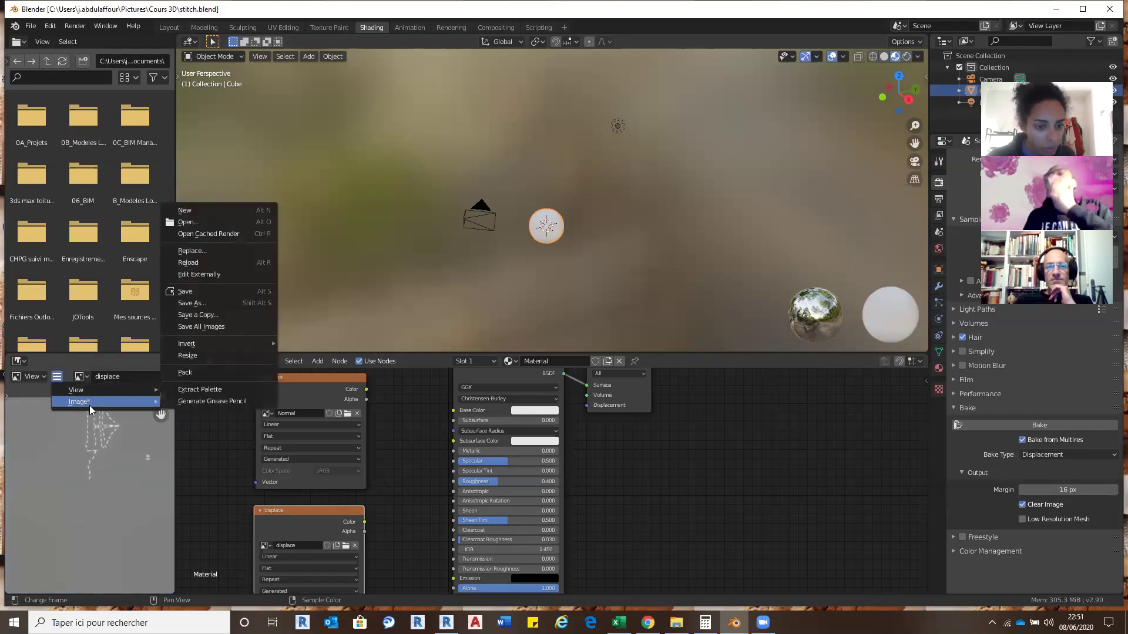
{"action": "left_click", "coordinate": [222, 300]}
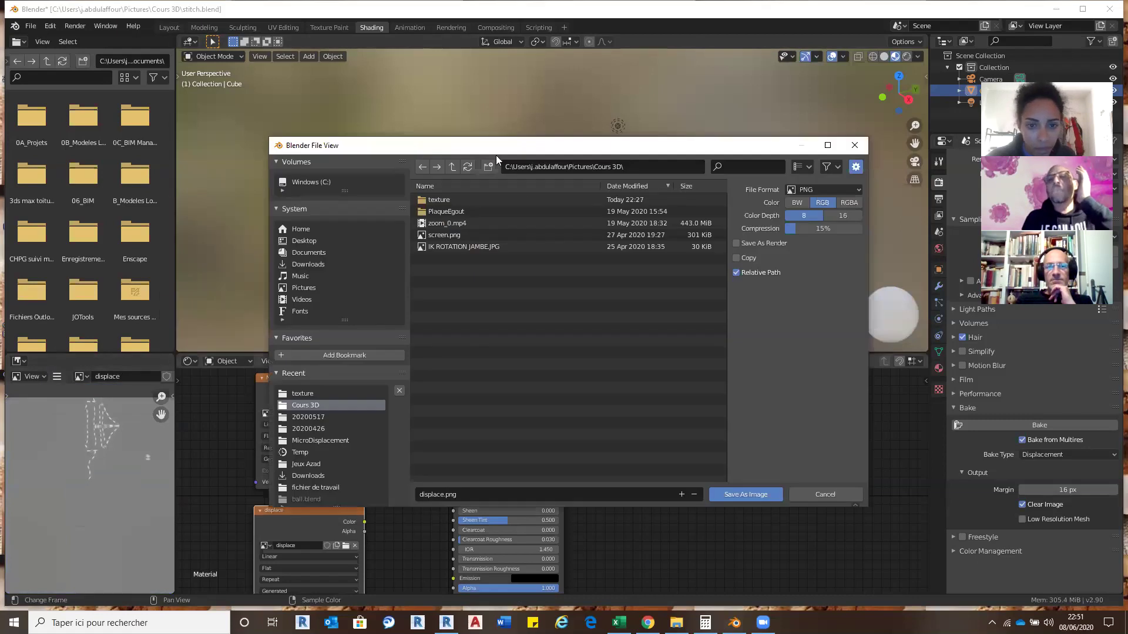
{"action": "left_click", "coordinate": [467, 199]}
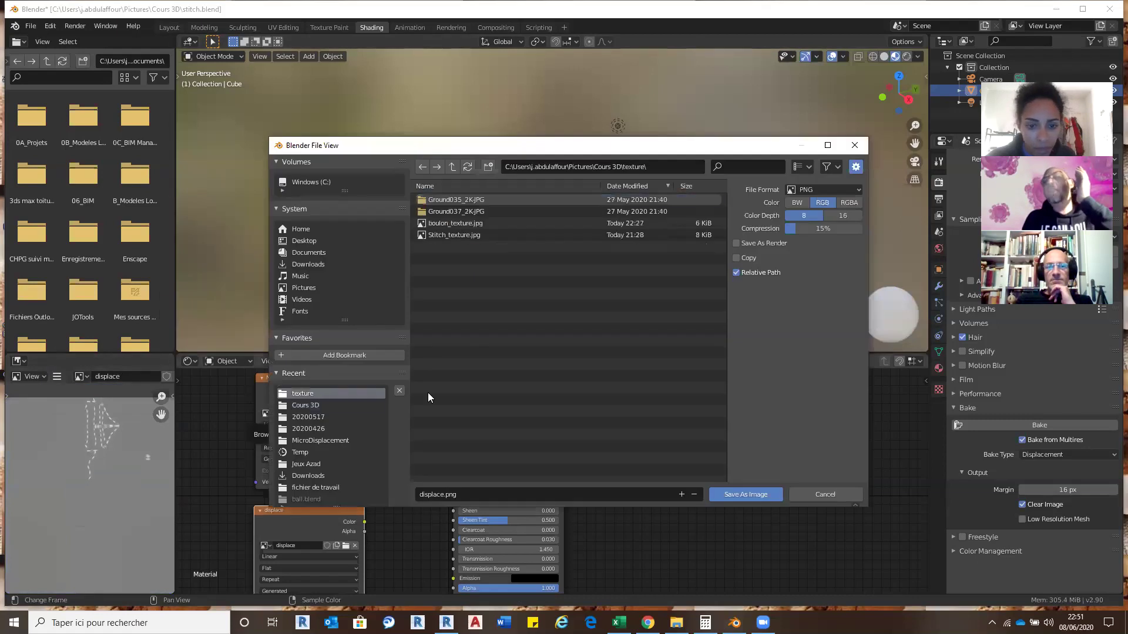
{"action": "left_click", "coordinate": [441, 494]}
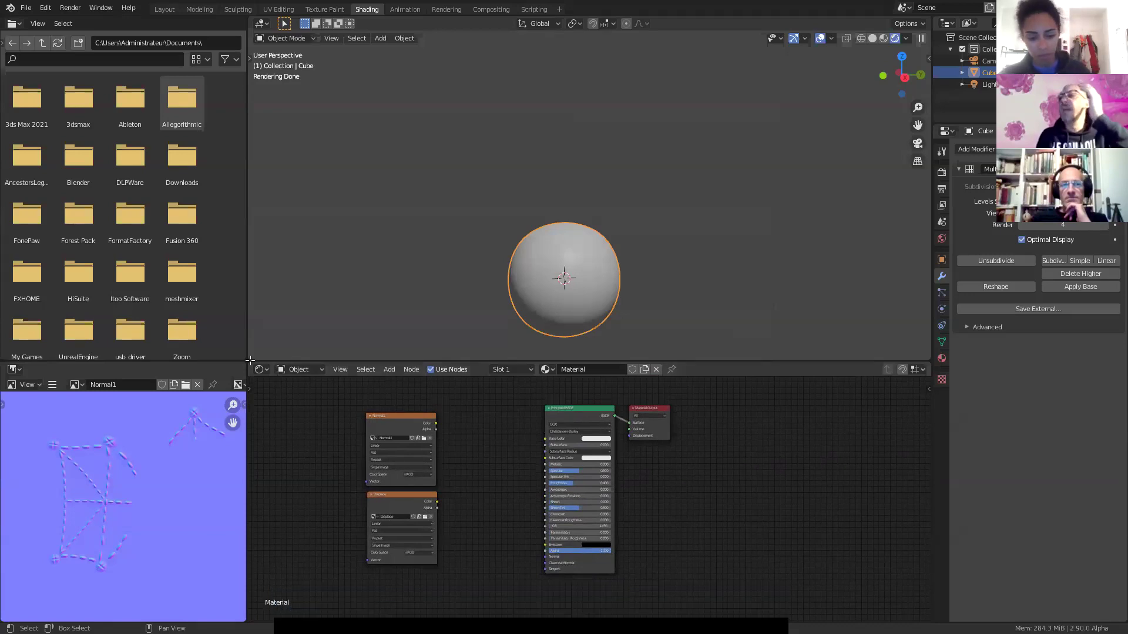
Step: Enlarge the node editor and rearrange the Displace and Normal1 texture nodes, placing Normal1 nearer the Principled BSDF's Normal input
{"action": "left_click_drag", "start_coordinate": [252, 359], "coordinate": [284, 224]}
{"action": "key", "text": "Home"}
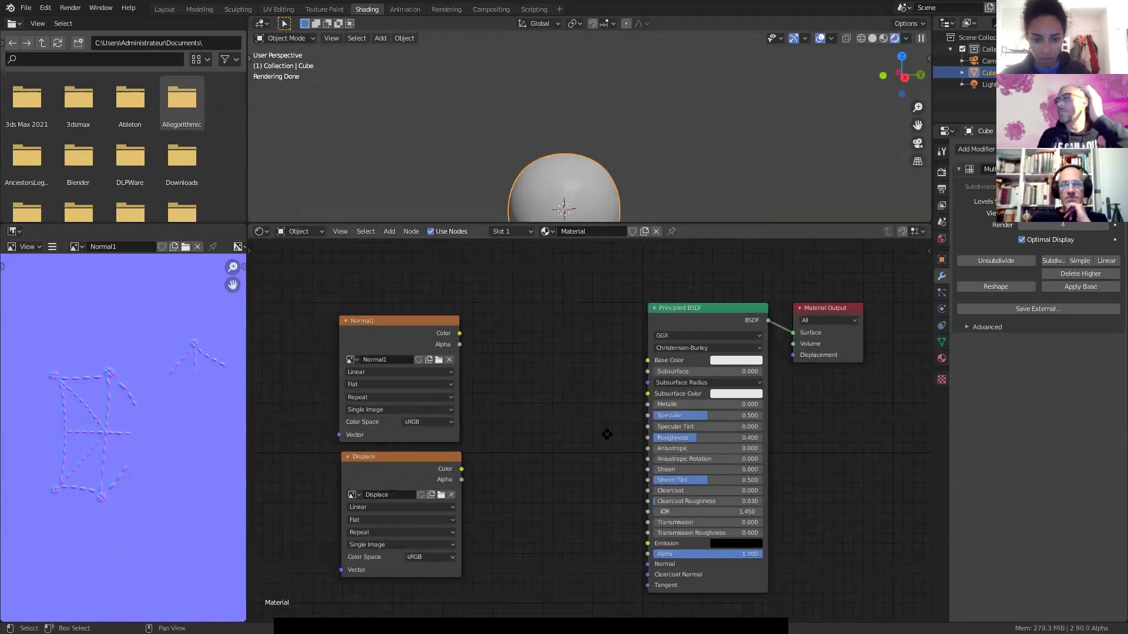
{"action": "left_click", "coordinate": [408, 310]}
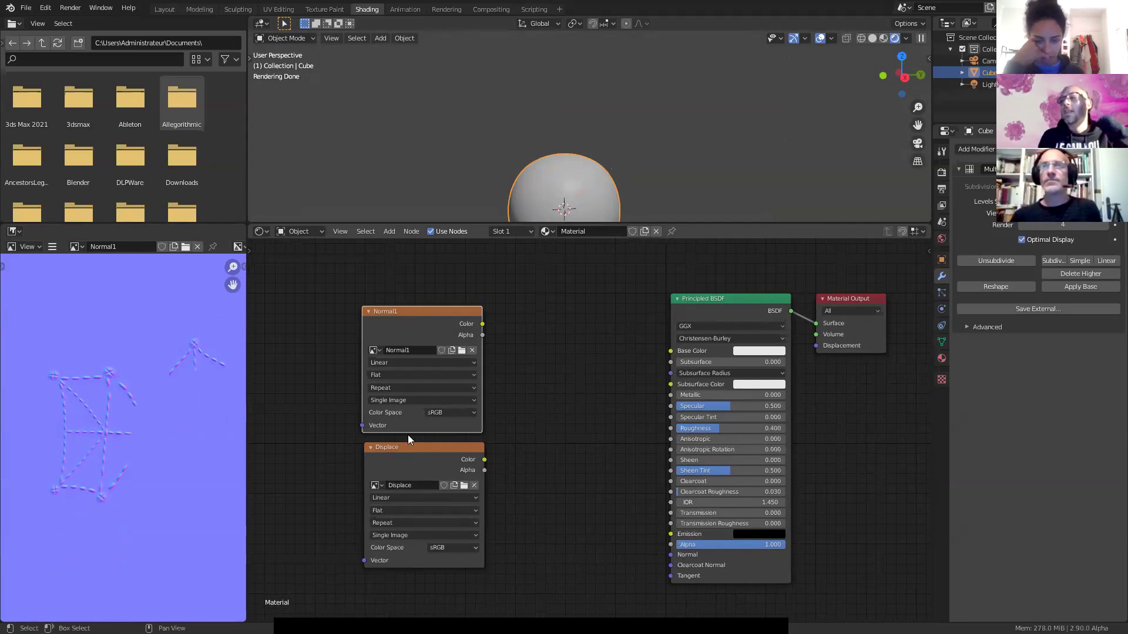
{"action": "left_click_drag", "start_coordinate": [408, 450], "coordinate": [278, 529]}
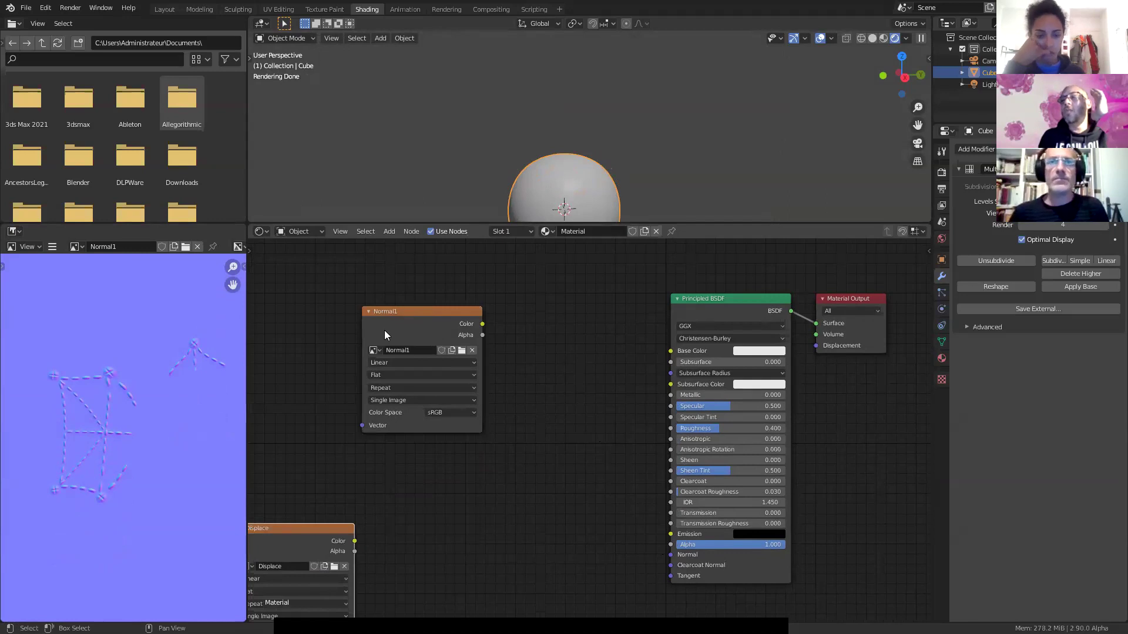
{"action": "left_click_drag", "start_coordinate": [398, 311], "coordinate": [440, 457]}
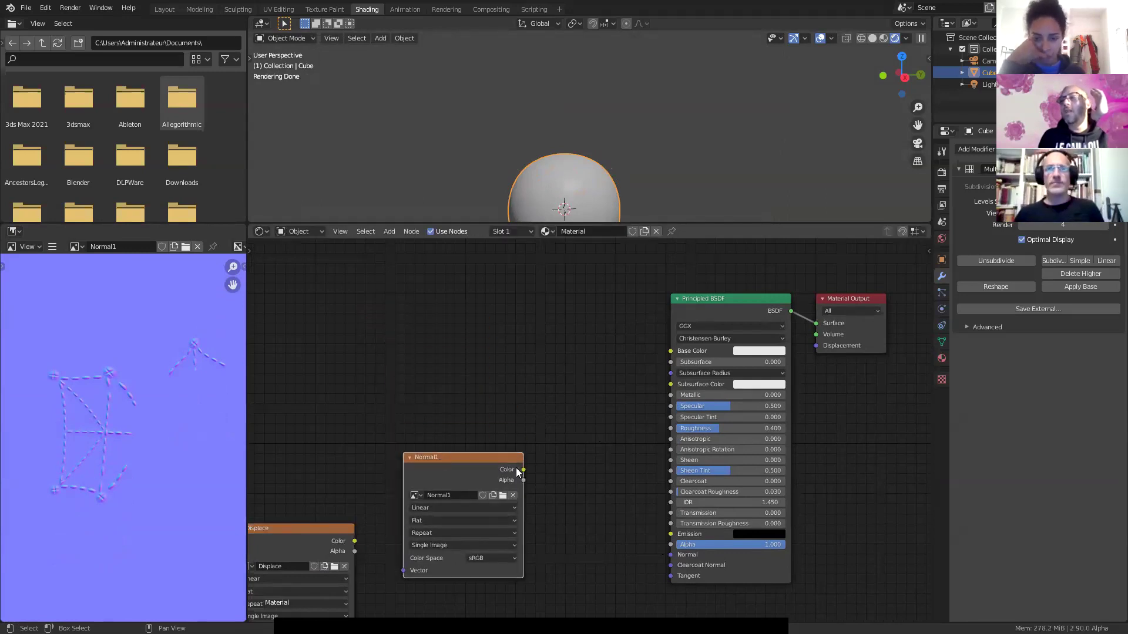
Step: Add a Normal Map node and connect Normal1's Color through it to the Principled BSDF's Normal input
{"action": "left_click_drag", "start_coordinate": [524, 471], "coordinate": [591, 513]}
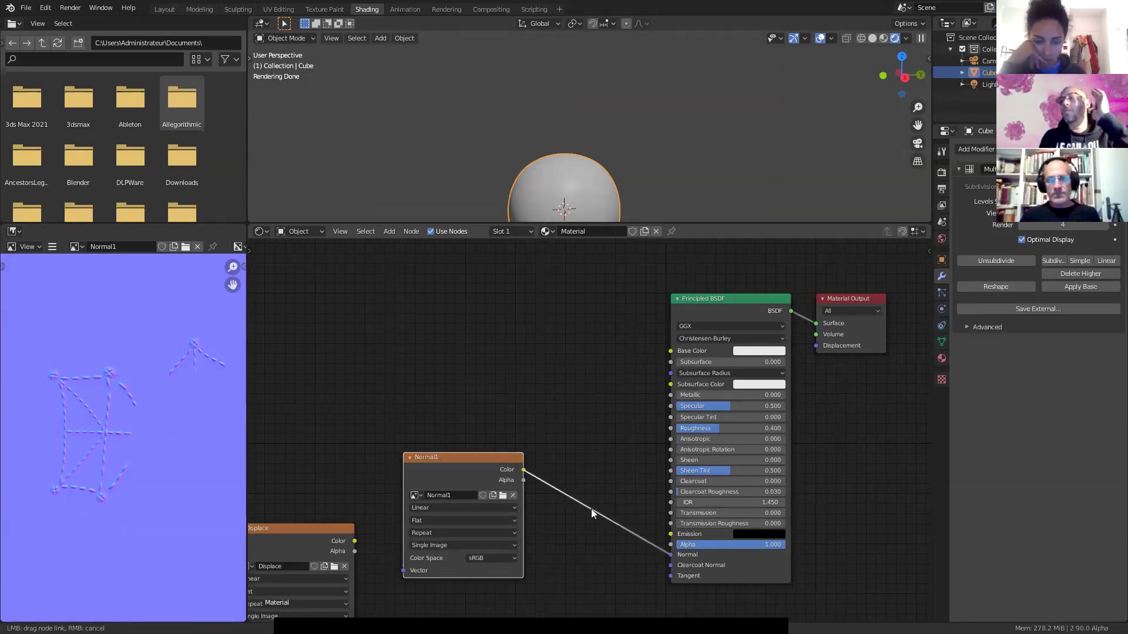
{"action": "left_click_drag", "start_coordinate": [691, 565], "coordinate": [565, 497]}
{"action": "left_click", "coordinate": [390, 232]}
{"action": "mouse_move", "coordinate": [423, 324]}
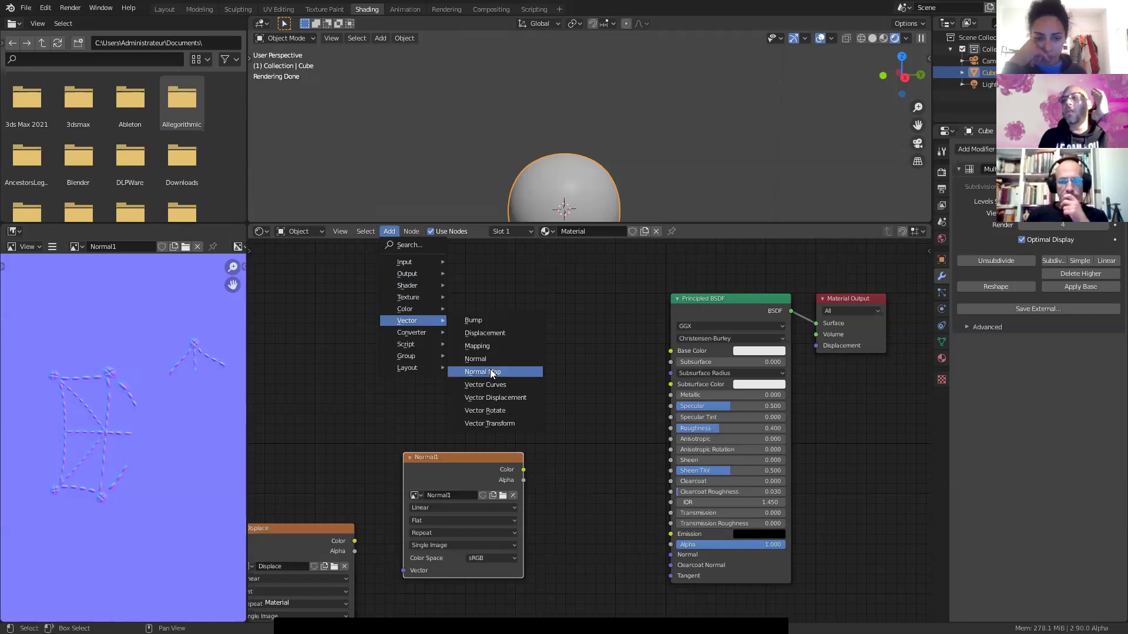
{"action": "left_click", "coordinate": [489, 372]}
{"action": "left_click", "coordinate": [557, 429]}
{"action": "left_click_drag", "start_coordinate": [523, 469], "coordinate": [558, 498]}
{"action": "left_click_drag", "start_coordinate": [632, 447], "coordinate": [670, 555]}
Step: Set the Normal1 texture's color space to Non-Color
{"action": "mouse_move", "coordinate": [586, 180]}
{"action": "middle_mouse_down"}
{"action": "mouse_move", "coordinate": [637, 208]}
{"action": "mouse_move", "coordinate": [713, 162]}
{"action": "mouse_move", "coordinate": [656, 187]}
{"action": "mouse_move", "coordinate": [605, 100]}
{"action": "mouse_move", "coordinate": [604, 112]}
{"action": "mouse_move", "coordinate": [620, 83]}
{"action": "mouse_move", "coordinate": [605, 108]}
{"action": "mouse_move", "coordinate": [530, 90]}
{"action": "mouse_move", "coordinate": [455, 117]}
{"action": "mouse_move", "coordinate": [637, 147]}
{"action": "mouse_move", "coordinate": [630, 82]}
{"action": "middle_mouse_up"}
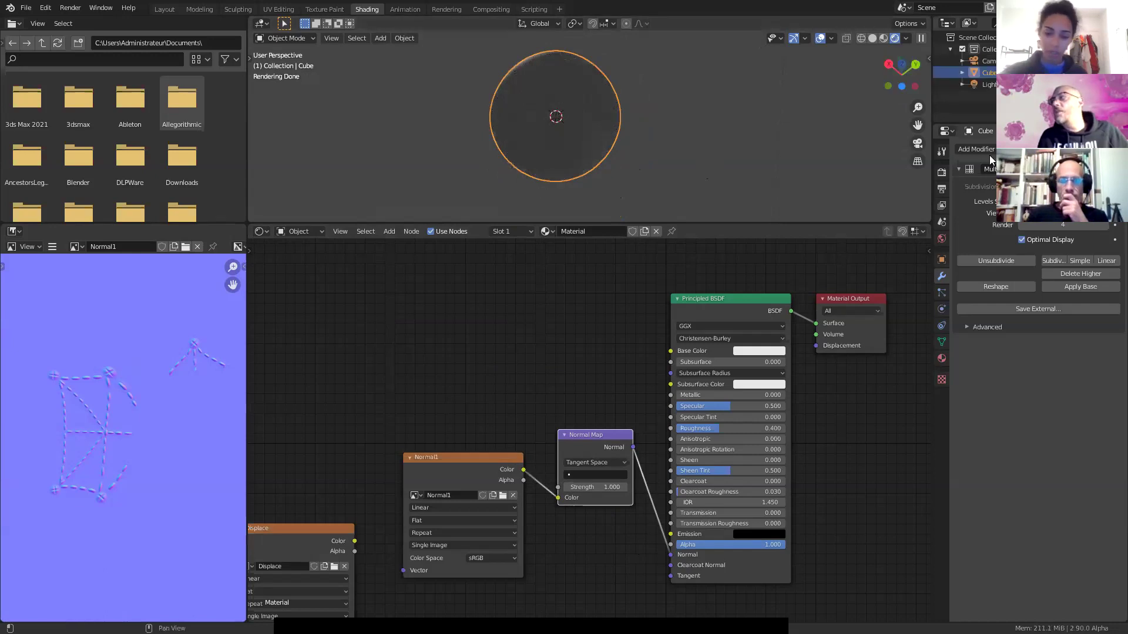
{"action": "mouse_move", "coordinate": [630, 142]}
{"action": "middle_mouse_down"}
{"action": "mouse_move", "coordinate": [645, 168]}
{"action": "mouse_move", "coordinate": [791, 190]}
{"action": "mouse_move", "coordinate": [699, 127]}
{"action": "middle_mouse_up"}
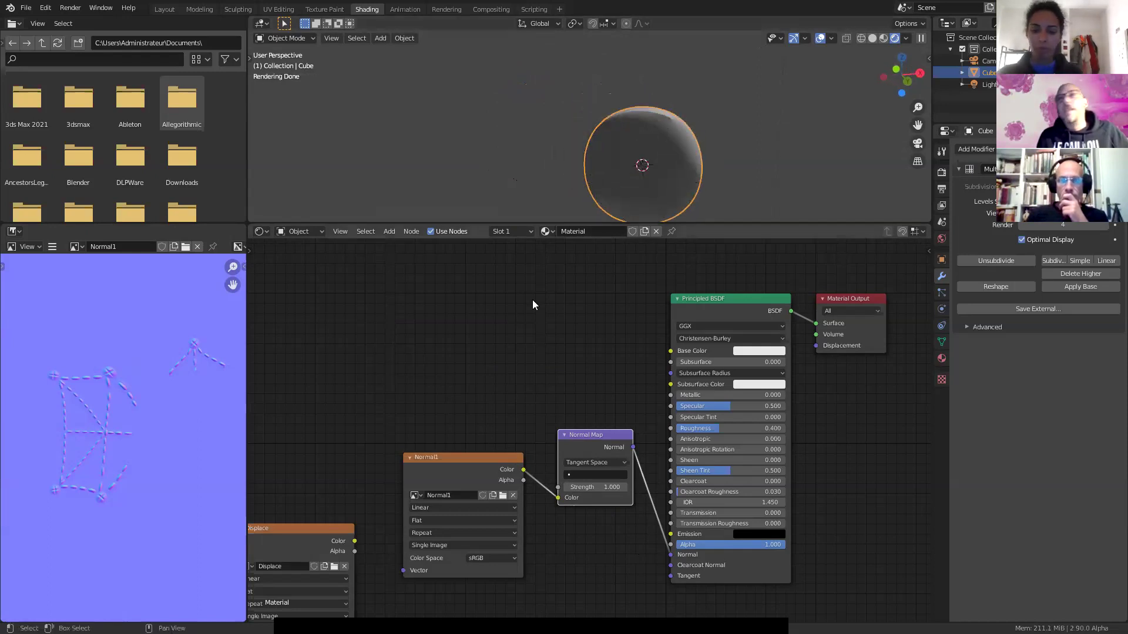
{"action": "left_click_drag", "start_coordinate": [514, 613], "coordinate": [514, 587]}
{"action": "middle_click_drag", "start_coordinate": [615, 419], "coordinate": [562, 380]}
{"action": "scroll", "coordinate": [562, 380], "scroll_direction": "up", "scroll_amount": 1}
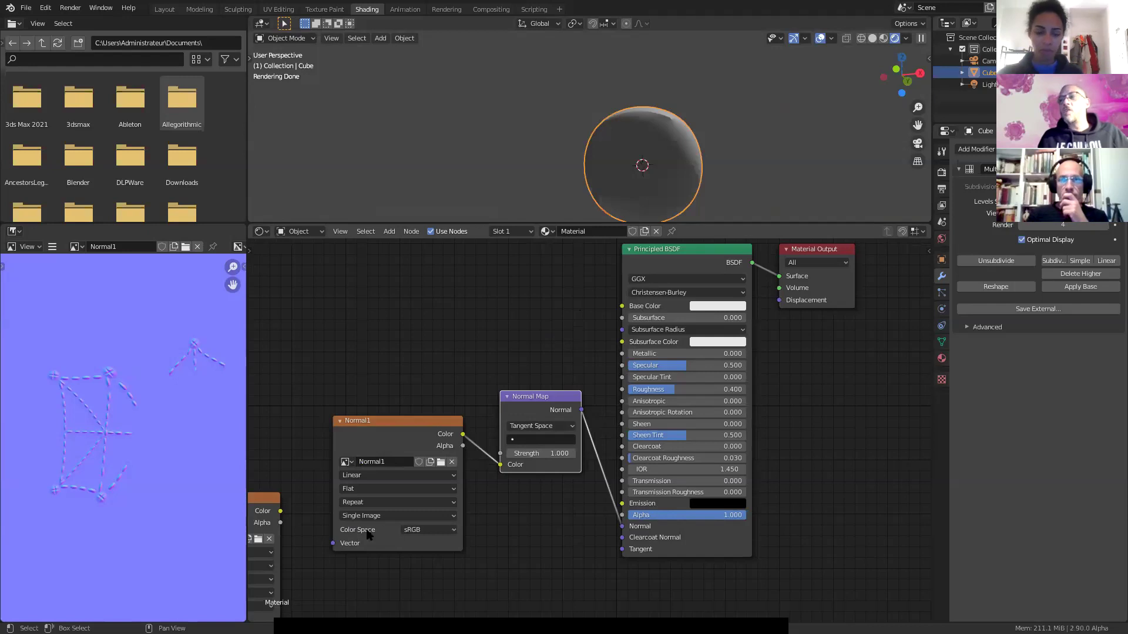
{"action": "left_click", "coordinate": [425, 530]}
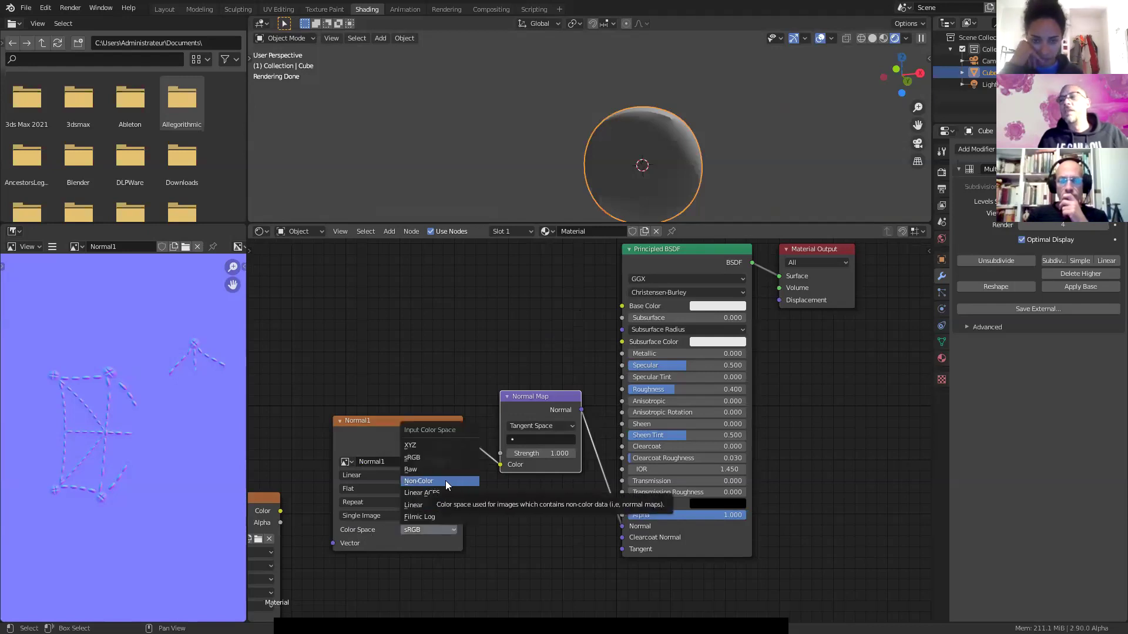
{"action": "left_click", "coordinate": [446, 481]}
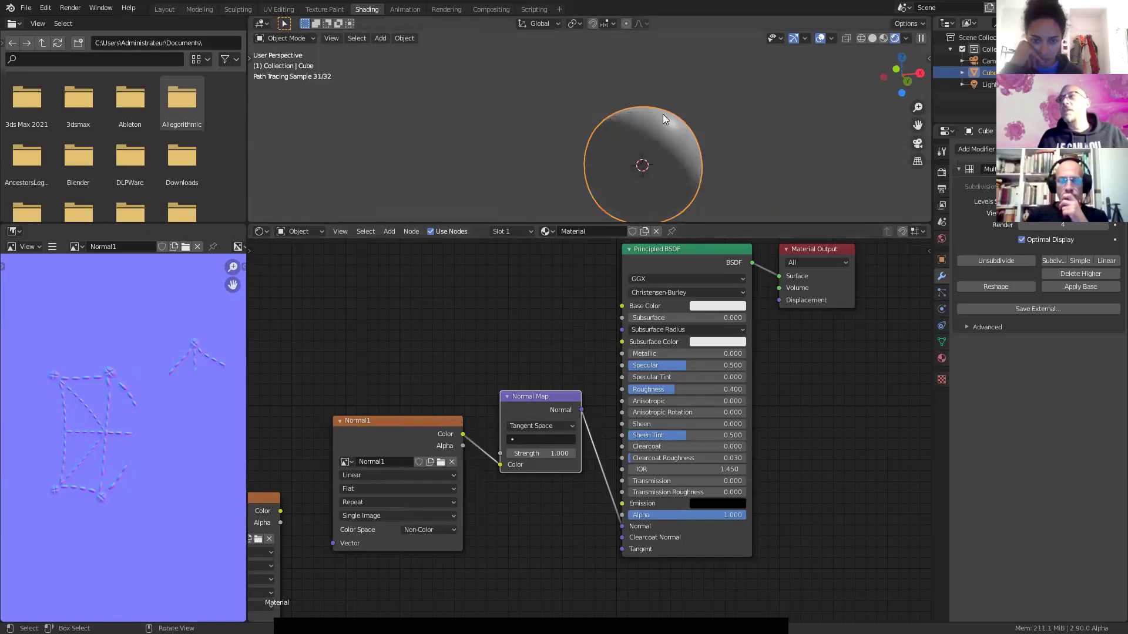
Step: Select the light and move it so that it illuminates the stitched side of the sphere
{"action": "middle_click_drag", "start_coordinate": [673, 131], "coordinate": [606, 102]}
{"action": "scroll", "coordinate": [464, 176], "scroll_direction": "down", "scroll_amount": 5}
{"action": "scroll", "coordinate": [524, 164], "scroll_direction": "down", "scroll_amount": 3}
{"action": "left_click", "coordinate": [521, 88]}
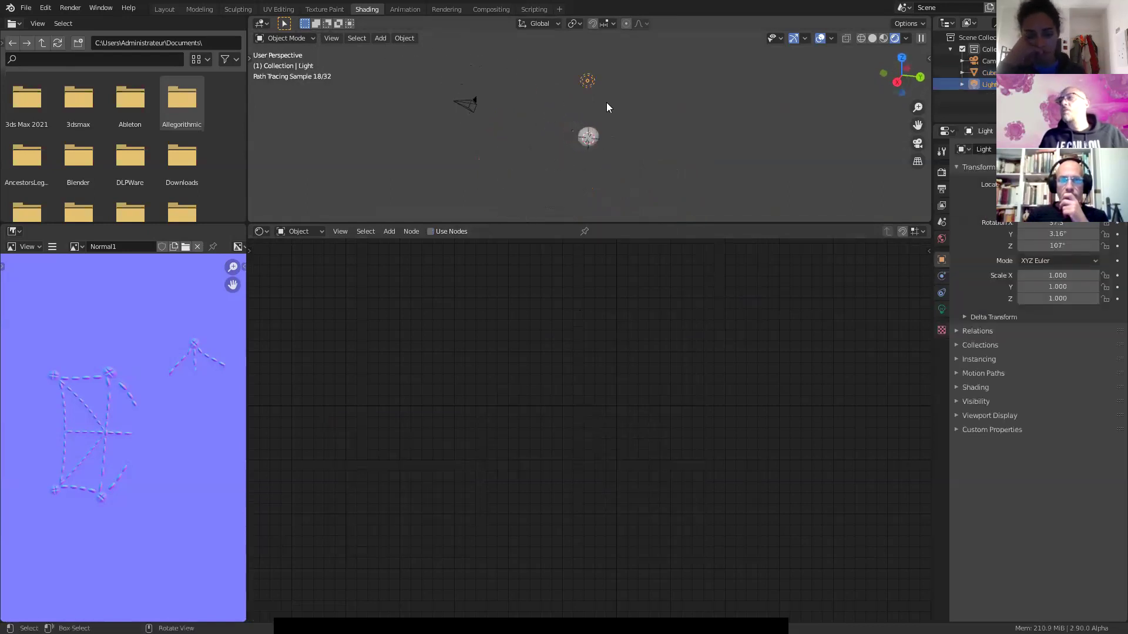
{"action": "key", "text": "g"}
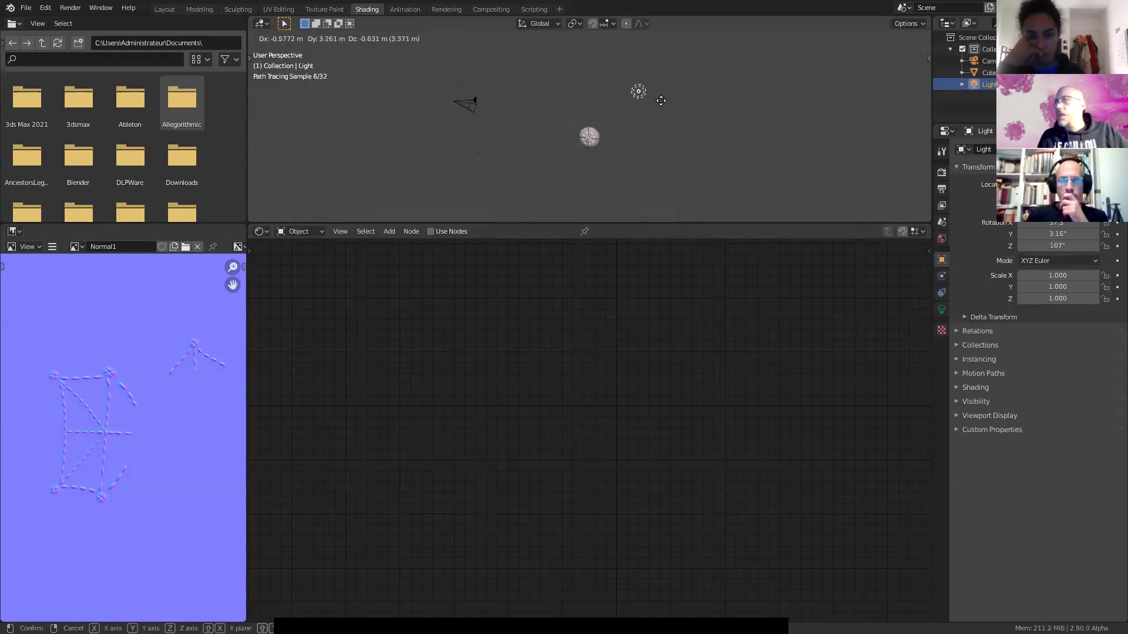
{"action": "left_click", "coordinate": [581, 145]}
{"action": "scroll", "coordinate": [580, 145], "scroll_direction": "up", "scroll_amount": 6}
{"action": "mouse_move", "coordinate": [605, 139]}
{"action": "middle_mouse_down"}
{"action": "mouse_move", "coordinate": [551, 113]}
{"action": "mouse_move", "coordinate": [597, 113]}
{"action": "mouse_move", "coordinate": [622, 138]}
{"action": "middle_mouse_up"}
{"action": "scroll", "coordinate": [540, 148], "scroll_direction": "up", "scroll_amount": 5}
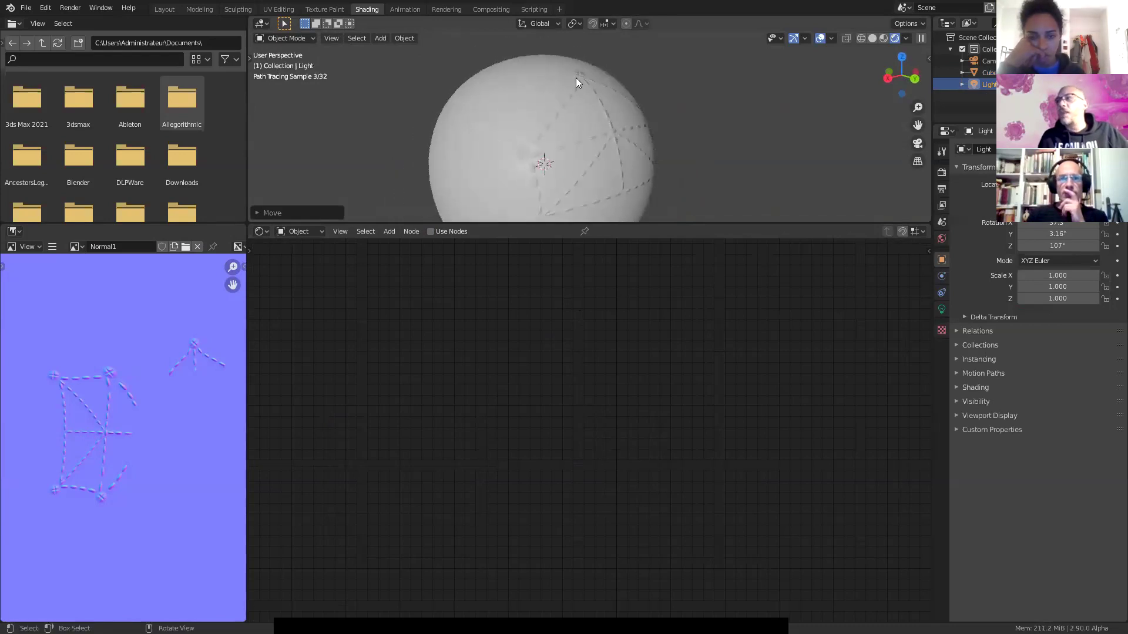
Step: Select the cube and collapse its Multires modifier panel
{"action": "left_click", "coordinate": [594, 184]}
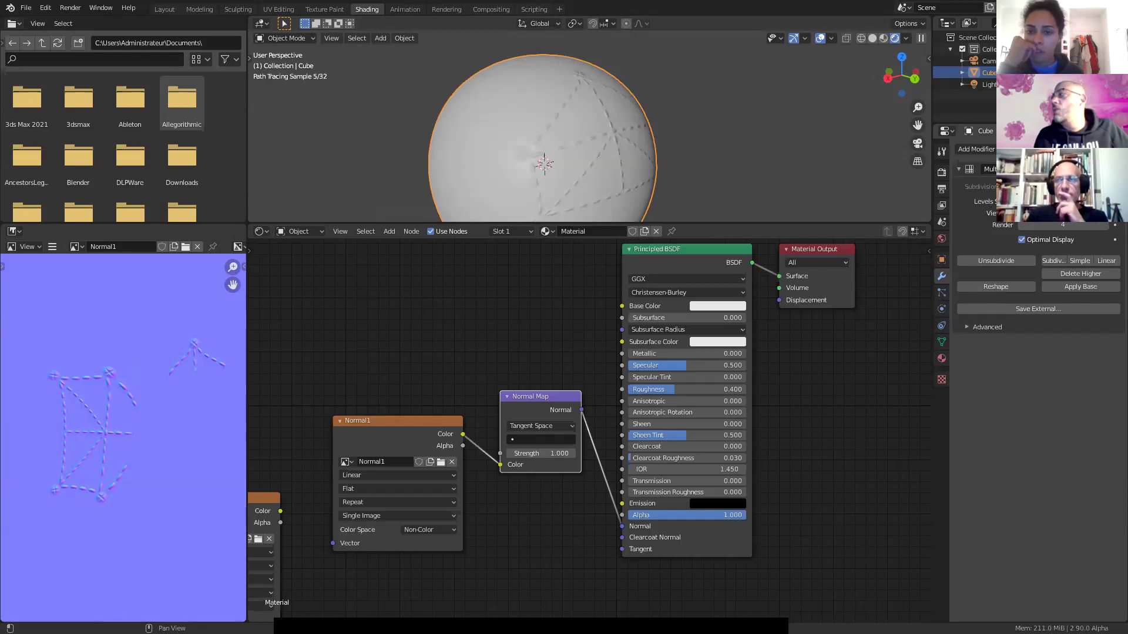
{"action": "left_click", "coordinate": [959, 169]}
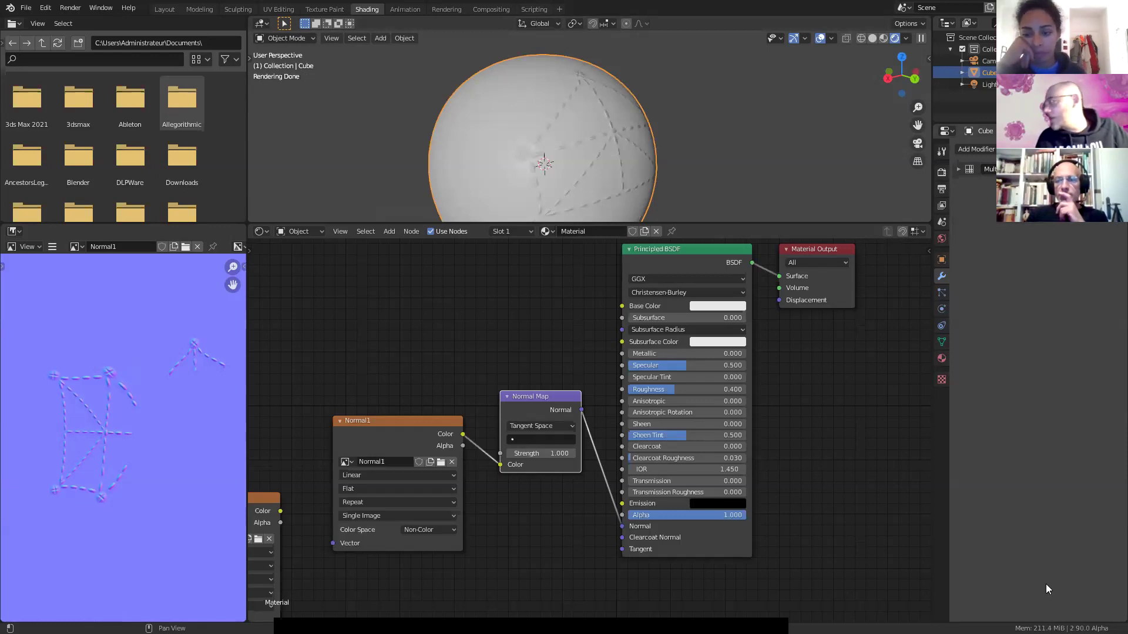
{"action": "mouse_move", "coordinate": [1098, 171]}
{"action": "left_mouse_down"}
{"action": "mouse_move", "coordinate": [1099, 361]}
{"action": "mouse_move", "coordinate": [1097, 170]}
{"action": "left_mouse_up"}
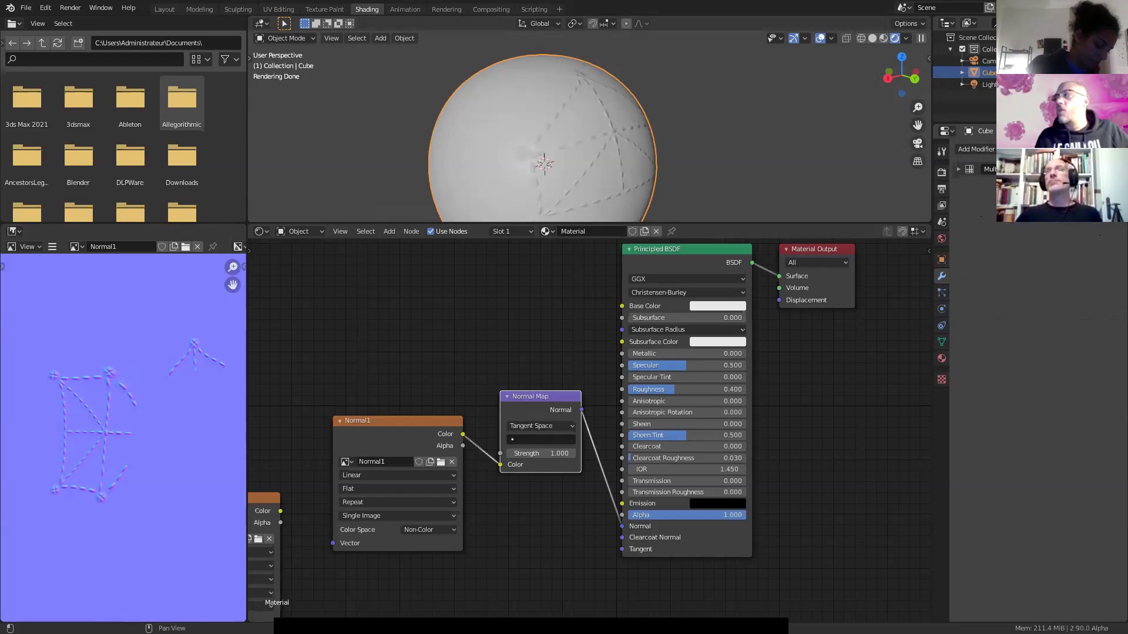
Step: Examine the normal-mapped stitches on the cube from several angles and up close
{"action": "mouse_move", "coordinate": [591, 125]}
{"action": "middle_mouse_down"}
{"action": "mouse_move", "coordinate": [546, 116]}
{"action": "mouse_move", "coordinate": [485, 24]}
{"action": "middle_mouse_up"}
{"action": "middle_click_drag", "start_coordinate": [450, 154], "coordinate": [377, 129]}
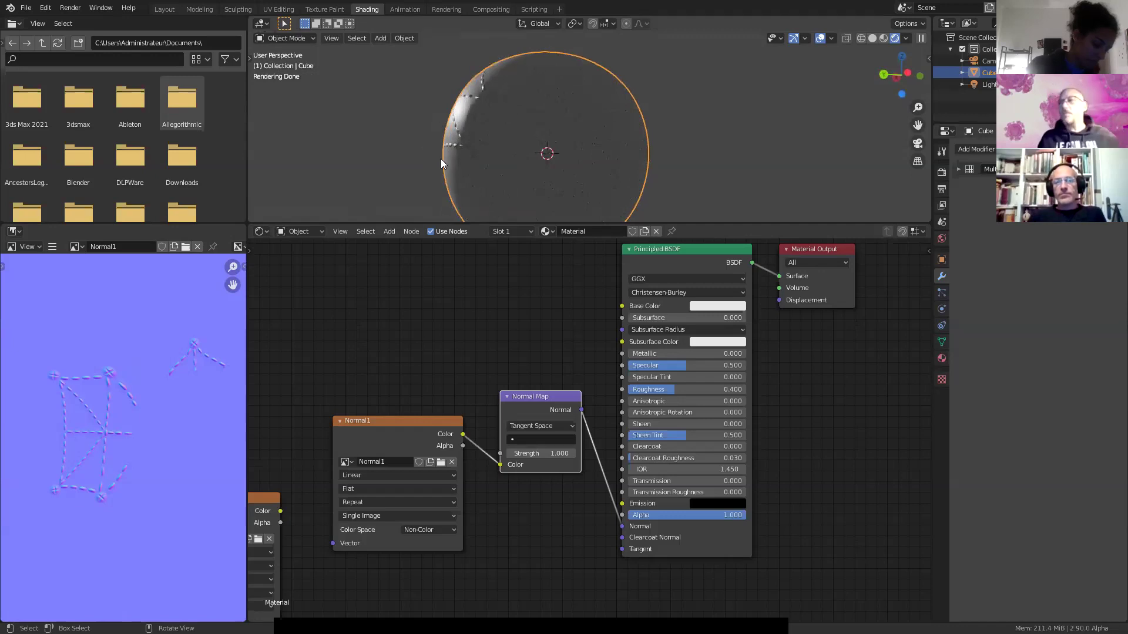
{"action": "mouse_move", "coordinate": [506, 109]}
{"action": "middle_mouse_down"}
{"action": "mouse_move", "coordinate": [666, 121]}
{"action": "mouse_move", "coordinate": [633, 109]}
{"action": "mouse_move", "coordinate": [662, 140]}
{"action": "mouse_move", "coordinate": [626, 135]}
{"action": "middle_mouse_up"}
{"action": "scroll", "coordinate": [581, 135], "scroll_direction": "up", "scroll_amount": 6}
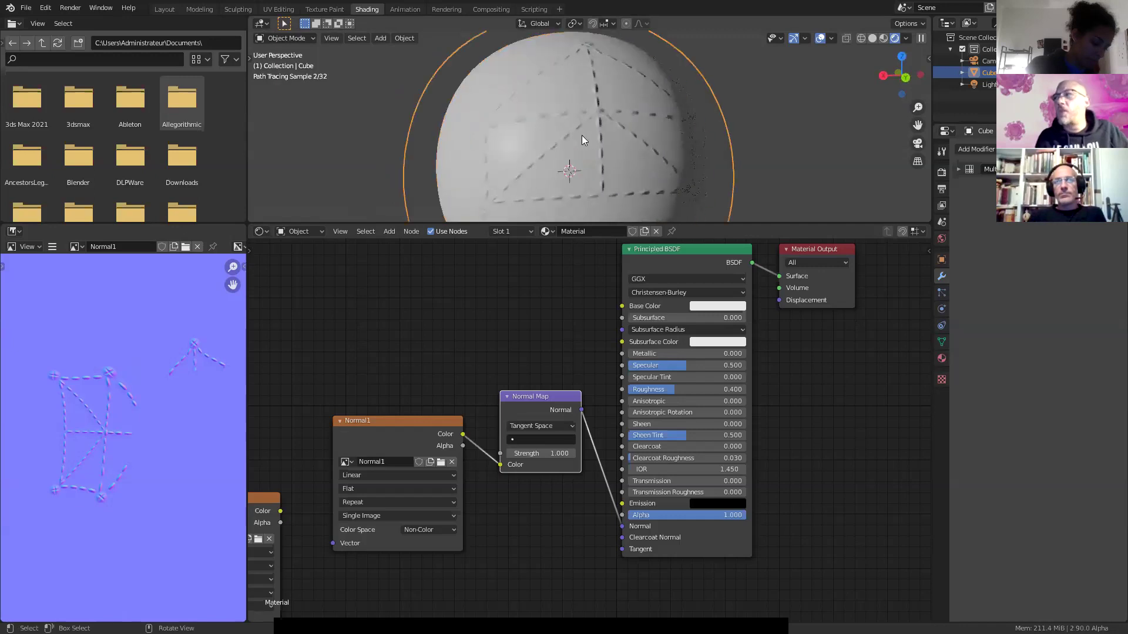
{"action": "scroll", "coordinate": [608, 126], "scroll_direction": "down", "scroll_amount": 3}
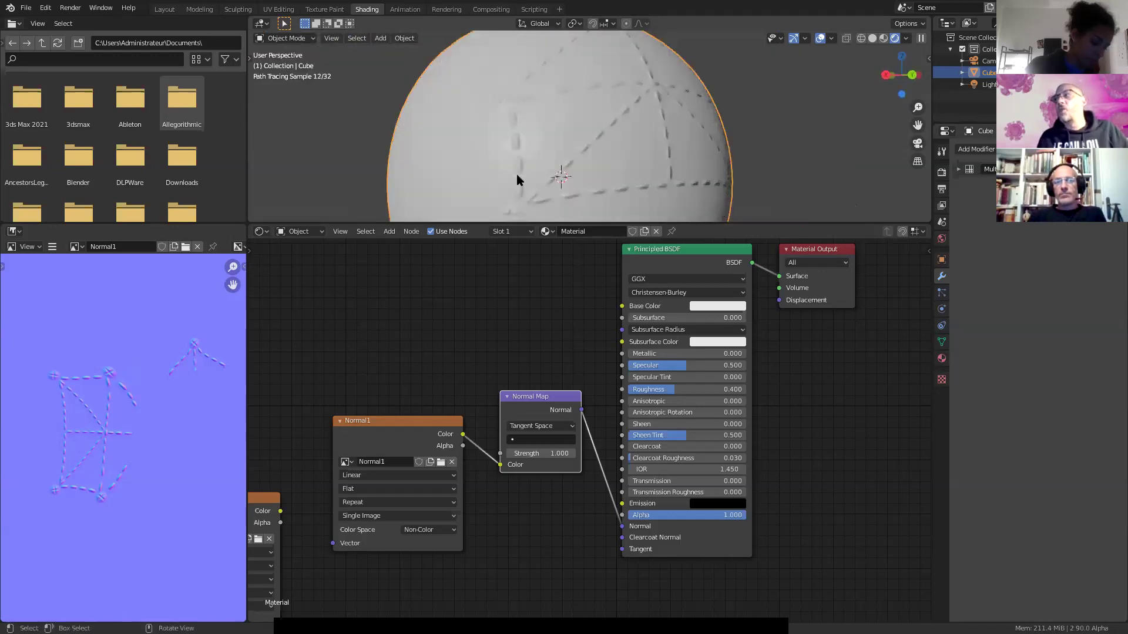
{"action": "scroll", "coordinate": [611, 110], "scroll_direction": "down", "scroll_amount": 5}
{"action": "middle_click_drag", "start_coordinate": [614, 107], "coordinate": [588, 116]}
Step: Move the light to the opposite side of the sphere to show the stitch relief under side lighting
{"action": "left_click", "coordinate": [984, 84]}
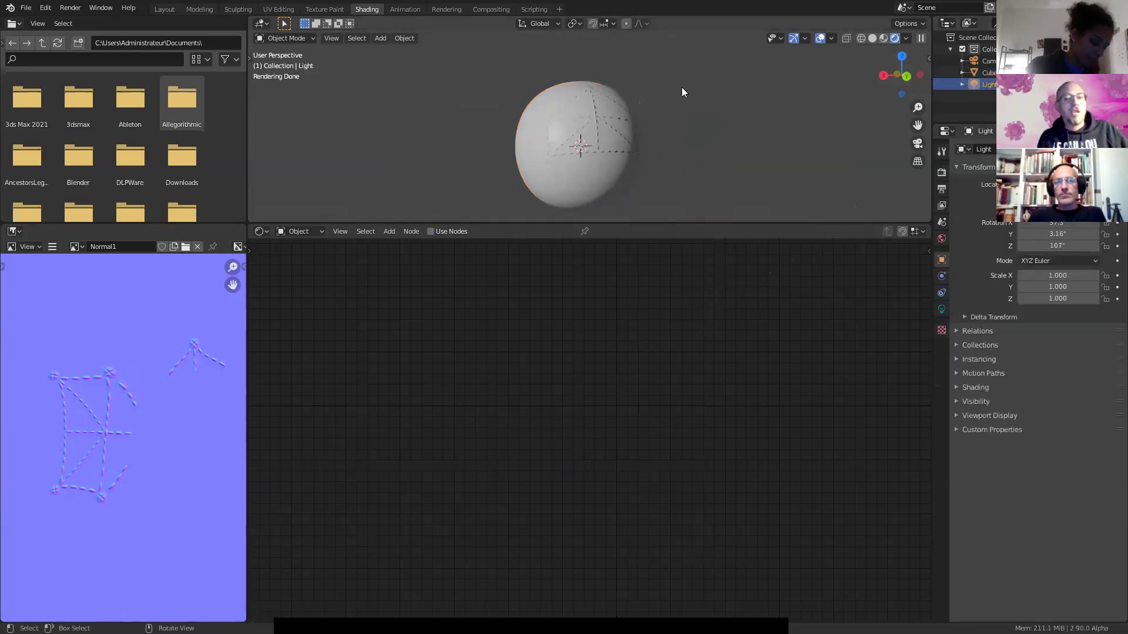
{"action": "key", "text": "g"}
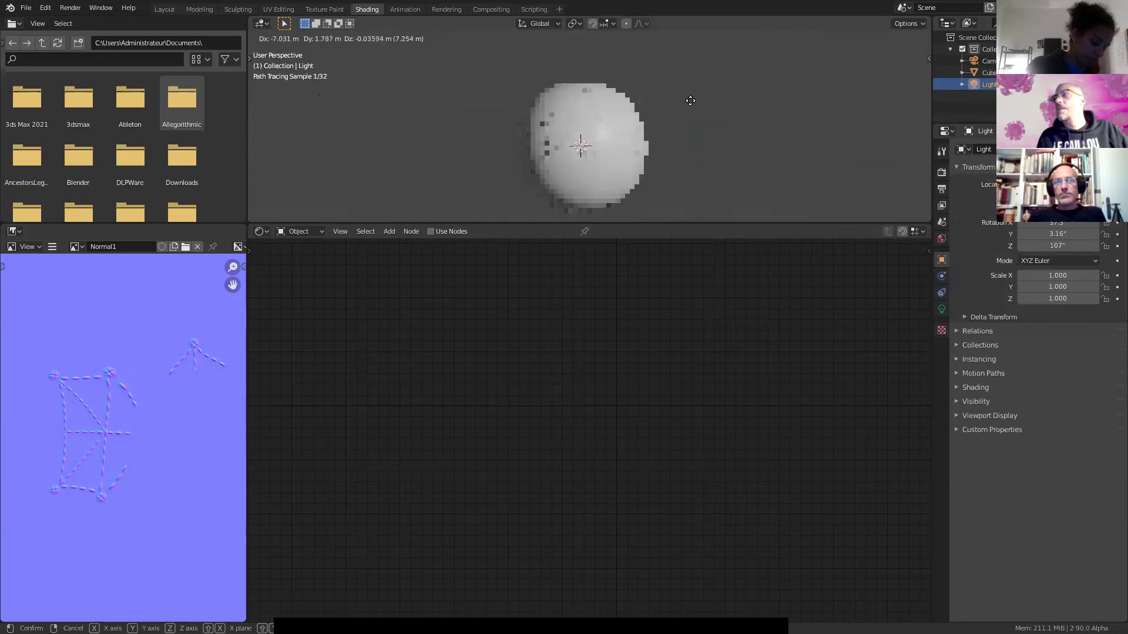
{"action": "left_click", "coordinate": [296, 125]}
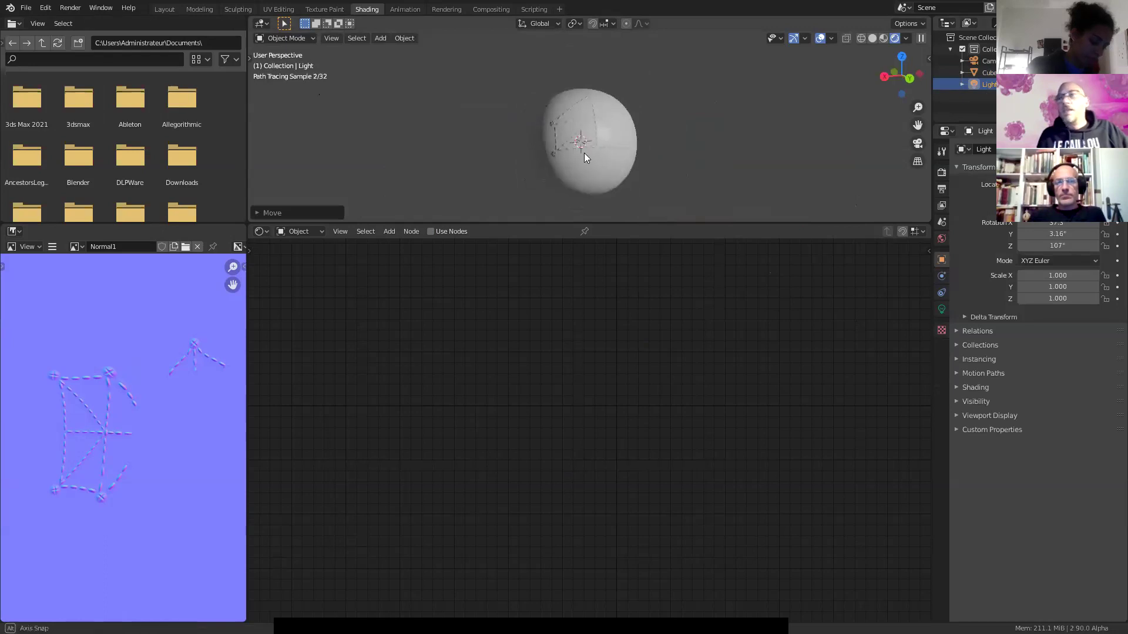
{"action": "scroll", "coordinate": [611, 164], "scroll_direction": "up", "scroll_amount": 6}
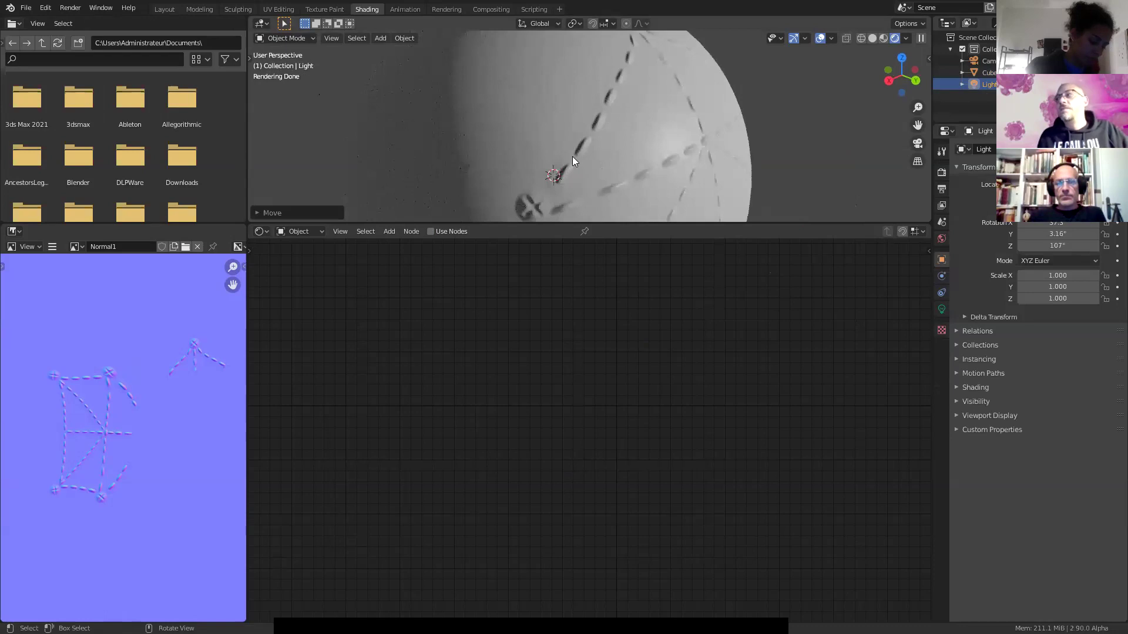
{"action": "scroll", "coordinate": [572, 156], "scroll_direction": "down", "scroll_amount": 3}
{"action": "middle_click_drag", "start_coordinate": [586, 164], "coordinate": [617, 116]}
{"action": "scroll", "coordinate": [638, 110], "scroll_direction": "up", "scroll_amount": 2}
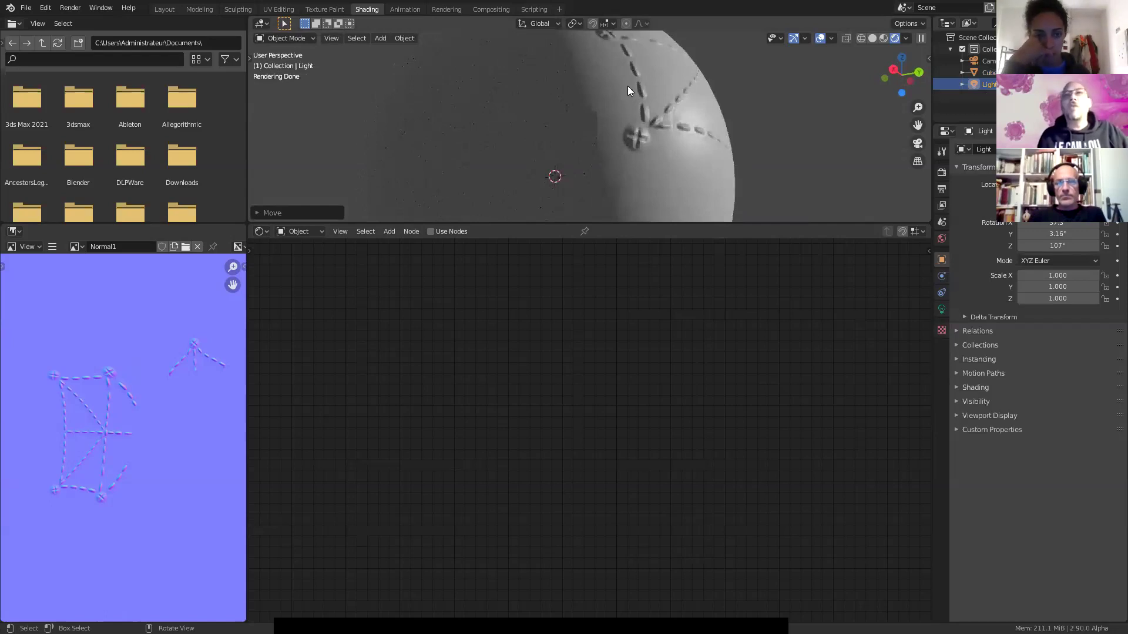
Step: Select the cube and switch the Normal1 texture's color space to sRGB to compare the shading
{"action": "middle_click_drag", "start_coordinate": [495, 289], "coordinate": [415, 550]}
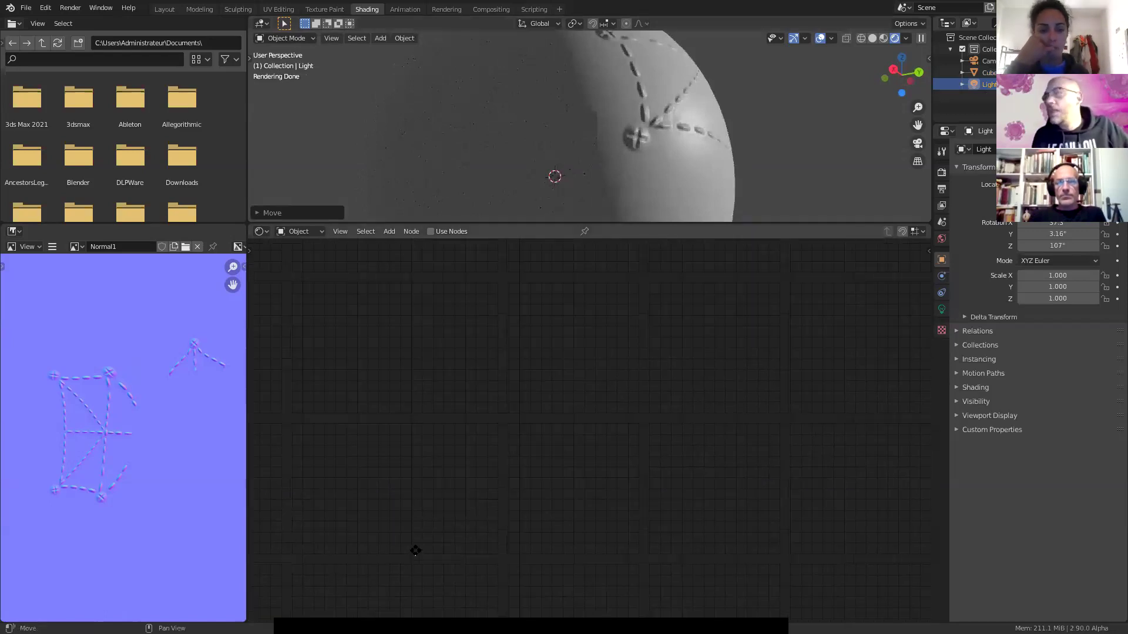
{"action": "left_click", "coordinate": [629, 140]}
{"action": "mouse_move", "coordinate": [551, 255]}
{"action": "middle_mouse_down"}
{"action": "mouse_move", "coordinate": [441, 395]}
{"action": "mouse_move", "coordinate": [444, 352]}
{"action": "mouse_move", "coordinate": [537, 380]}
{"action": "mouse_move", "coordinate": [480, 364]}
{"action": "mouse_move", "coordinate": [573, 257]}
{"action": "middle_mouse_up"}
{"action": "left_click", "coordinate": [512, 451]}
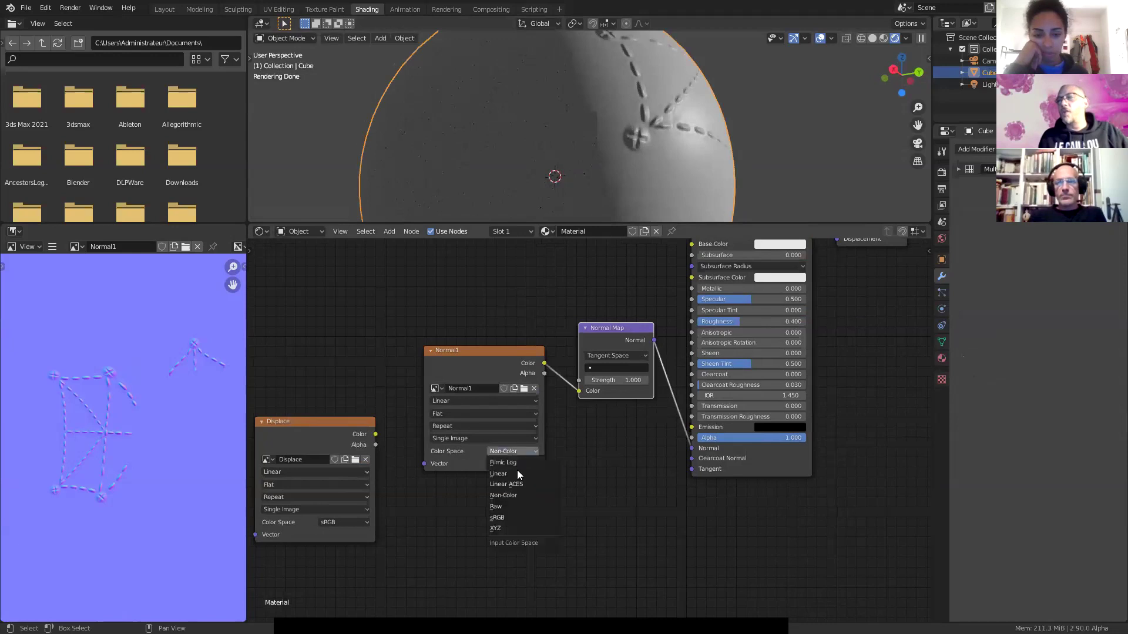
{"action": "left_click", "coordinate": [508, 518]}
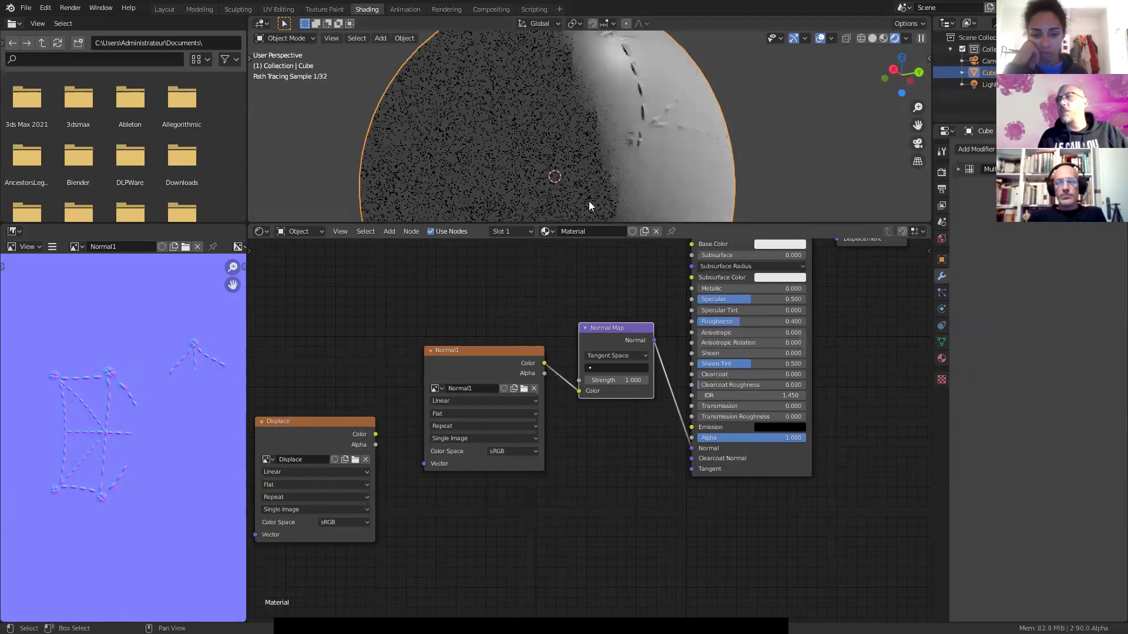
Step: Set the Normal1 texture's color space to Non-Color and place the Displace texture node directly beneath the Normal1 node
{"action": "left_click", "coordinate": [516, 456]}
{"action": "left_click", "coordinate": [517, 497]}
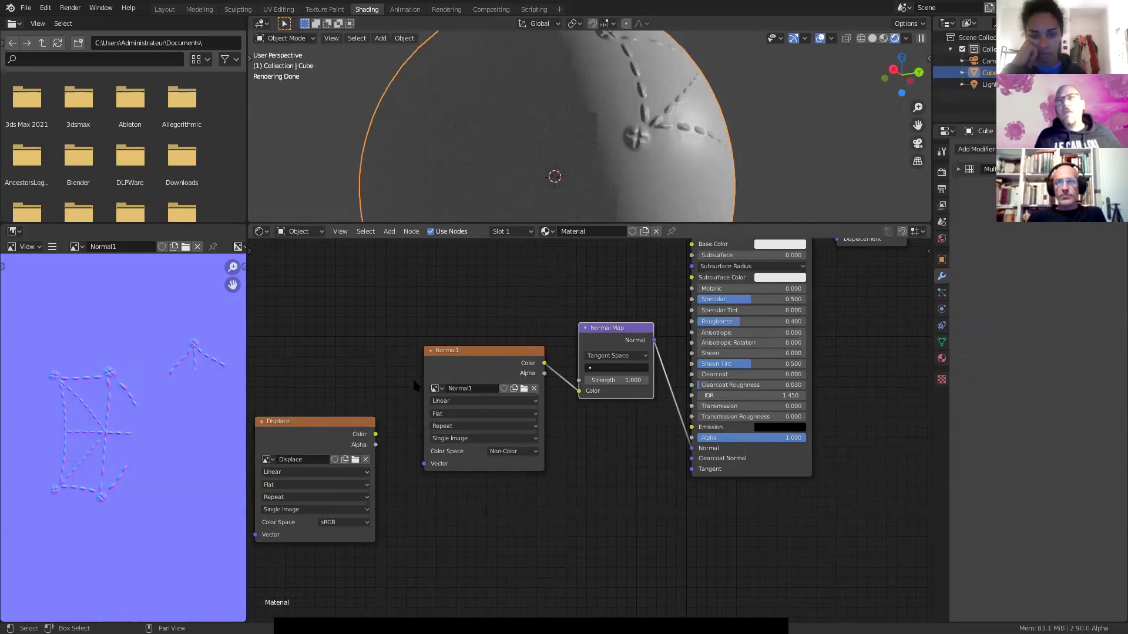
{"action": "left_click_drag", "start_coordinate": [313, 422], "coordinate": [489, 500]}
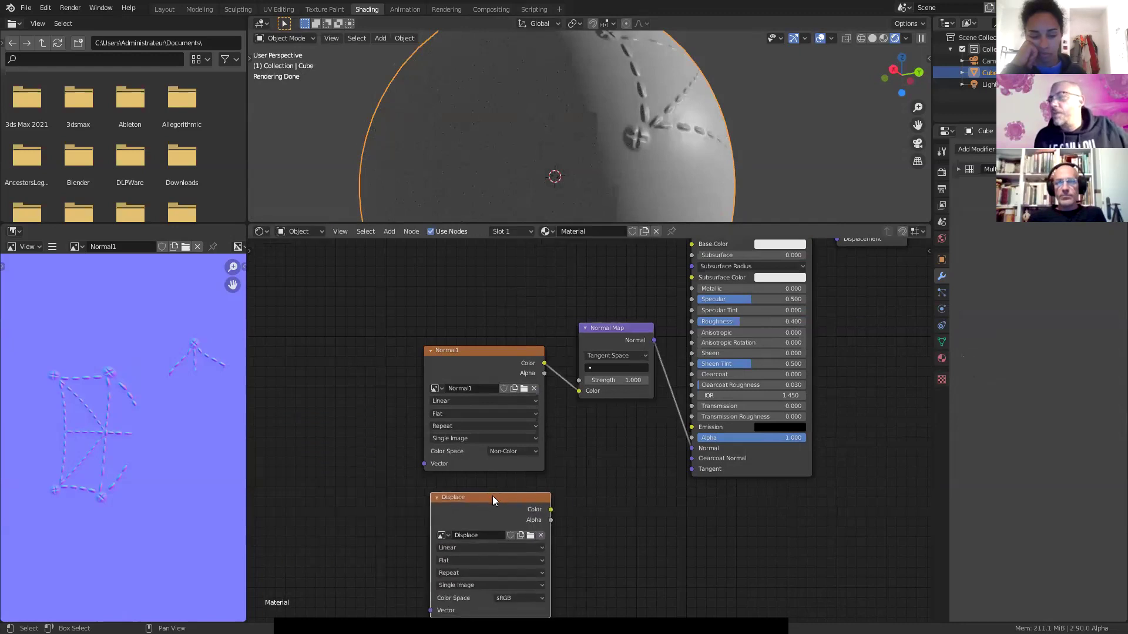
{"action": "middle_click_drag", "start_coordinate": [569, 461], "coordinate": [443, 438]}
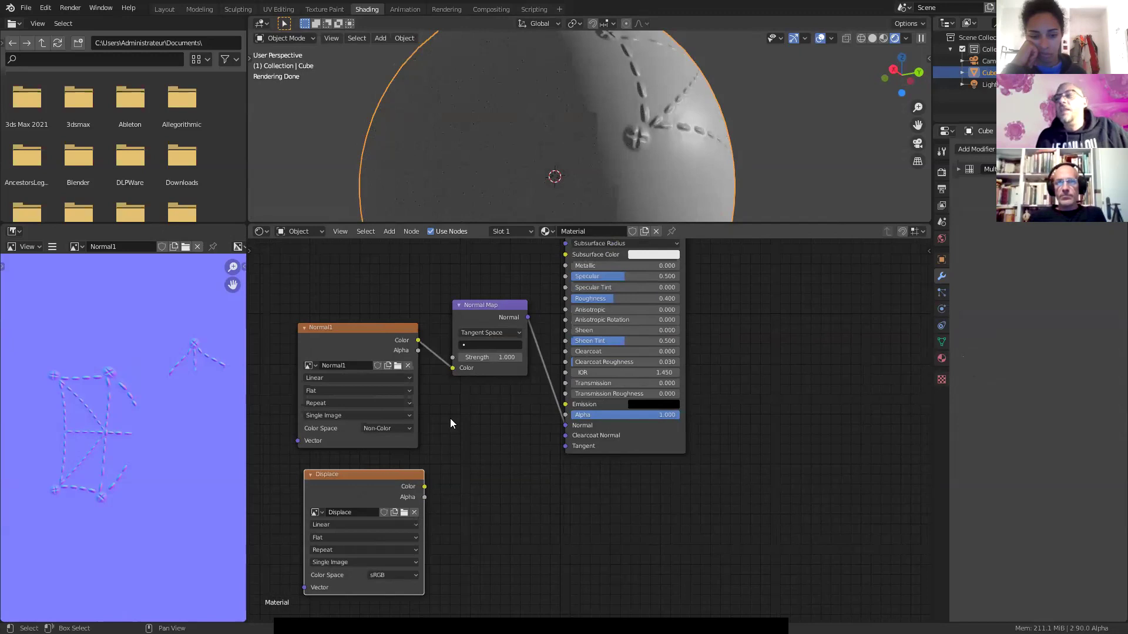
{"action": "middle_click_drag", "start_coordinate": [486, 428], "coordinate": [541, 481]}
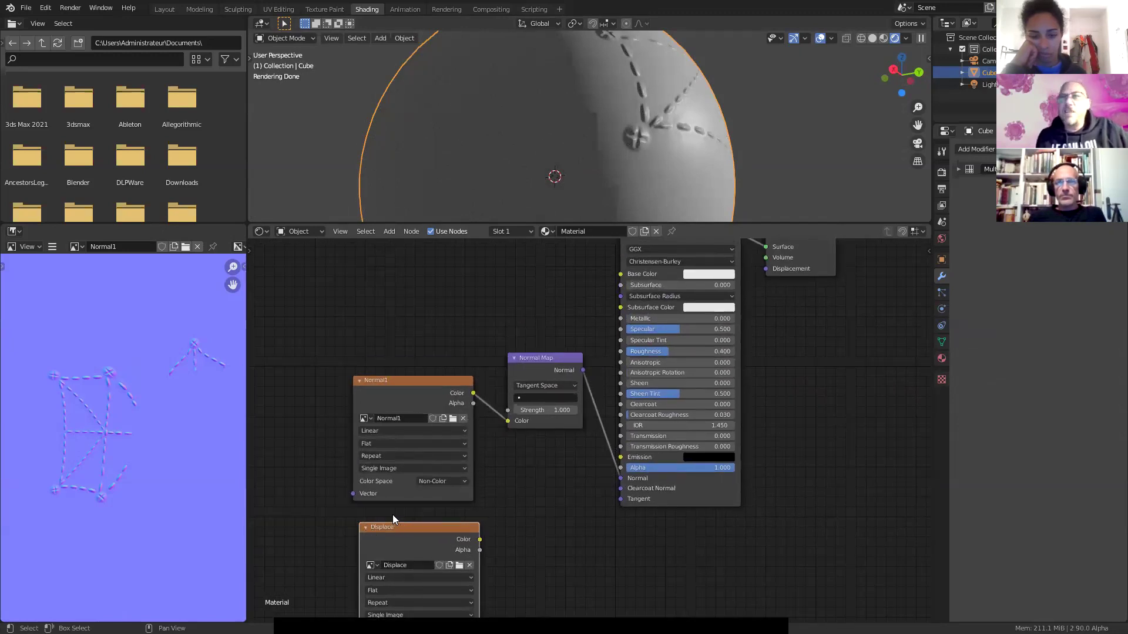
Step: Move the Material Output node down beside the lower end of the Principled BSDF node
{"action": "middle_click_drag", "start_coordinate": [485, 509], "coordinate": [398, 481]}
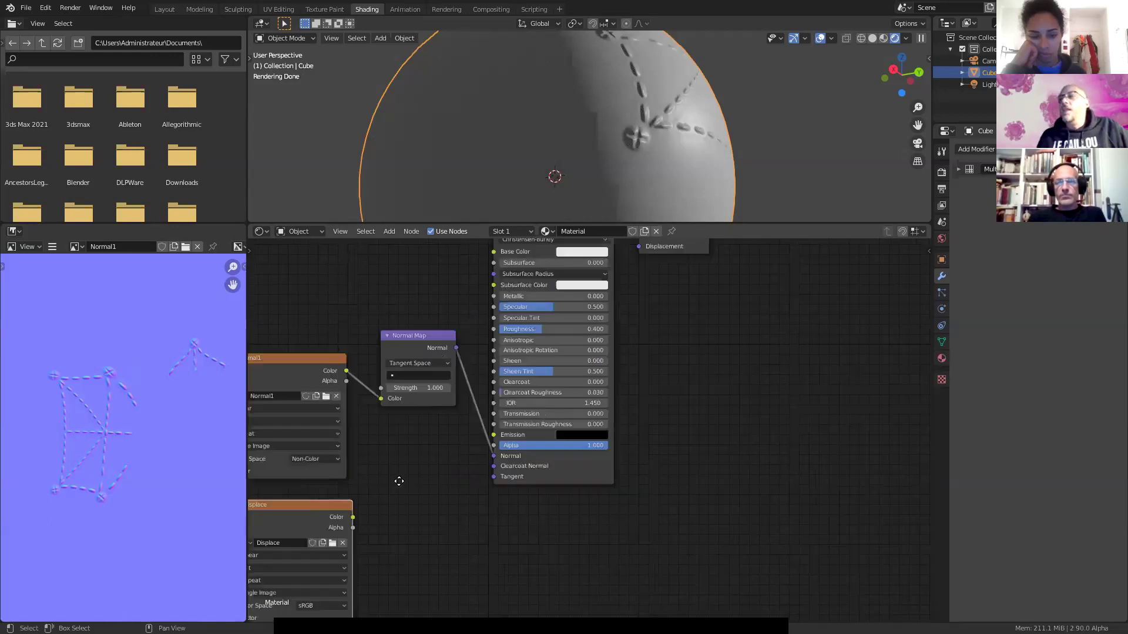
{"action": "middle_click_drag", "start_coordinate": [672, 328], "coordinate": [673, 413]}
{"action": "left_click_drag", "start_coordinate": [660, 296], "coordinate": [664, 571]}
{"action": "middle_click_drag", "start_coordinate": [669, 445], "coordinate": [677, 250]}
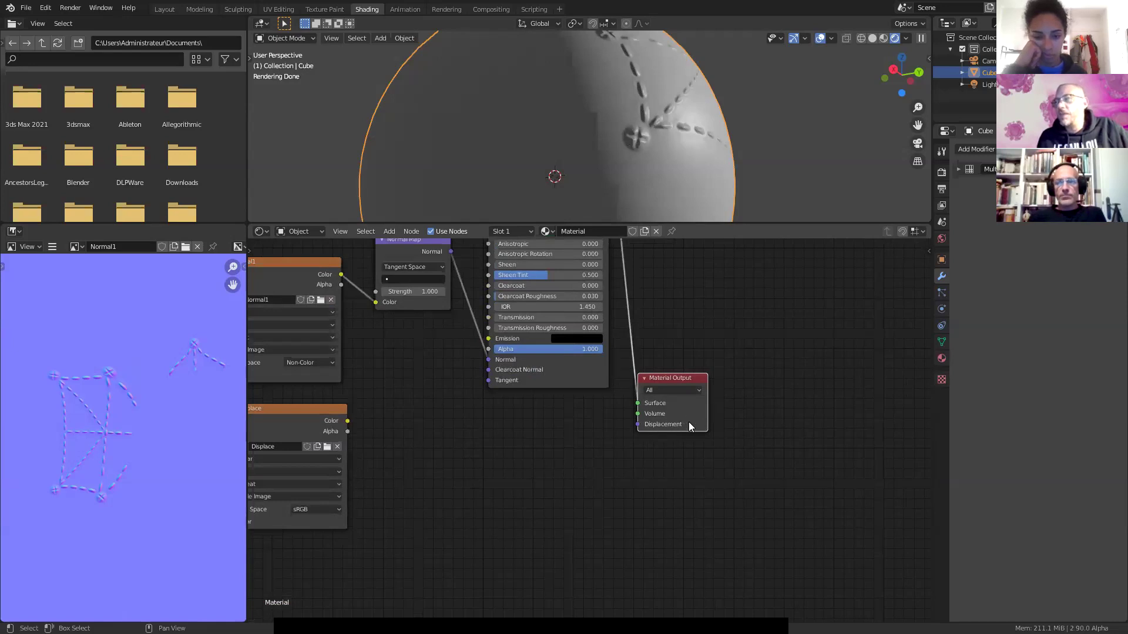
{"action": "middle_click_drag", "start_coordinate": [502, 447], "coordinate": [492, 508]}
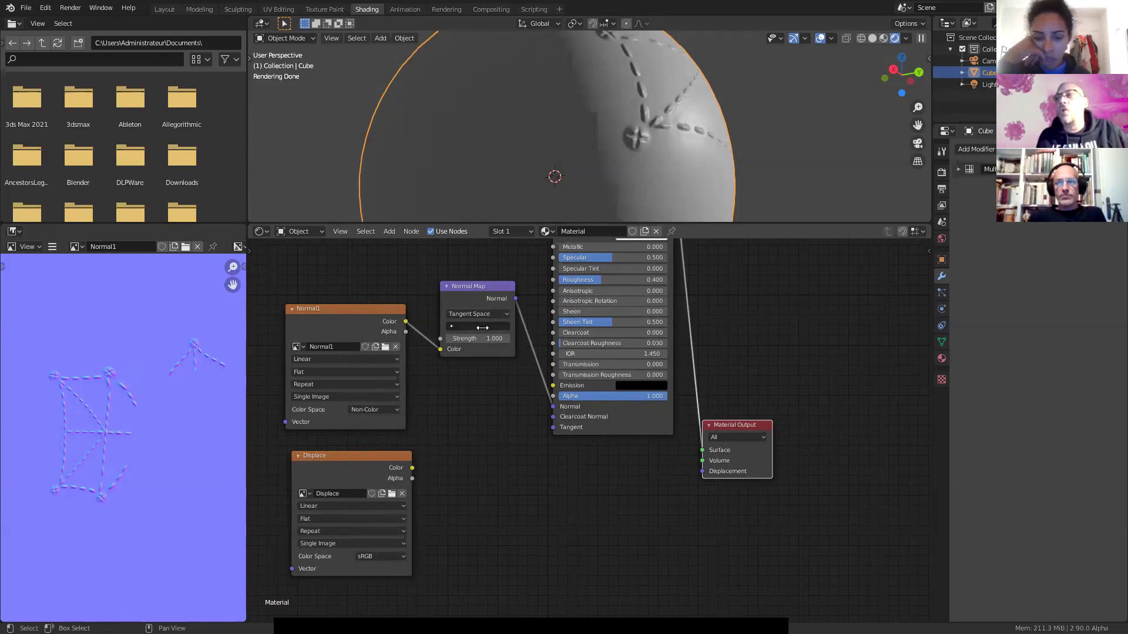
{"action": "scroll", "coordinate": [557, 262], "scroll_direction": "up", "scroll_amount": 3, "text": "shift"}
{"action": "middle_click_drag", "start_coordinate": [645, 188], "coordinate": [701, 171]}
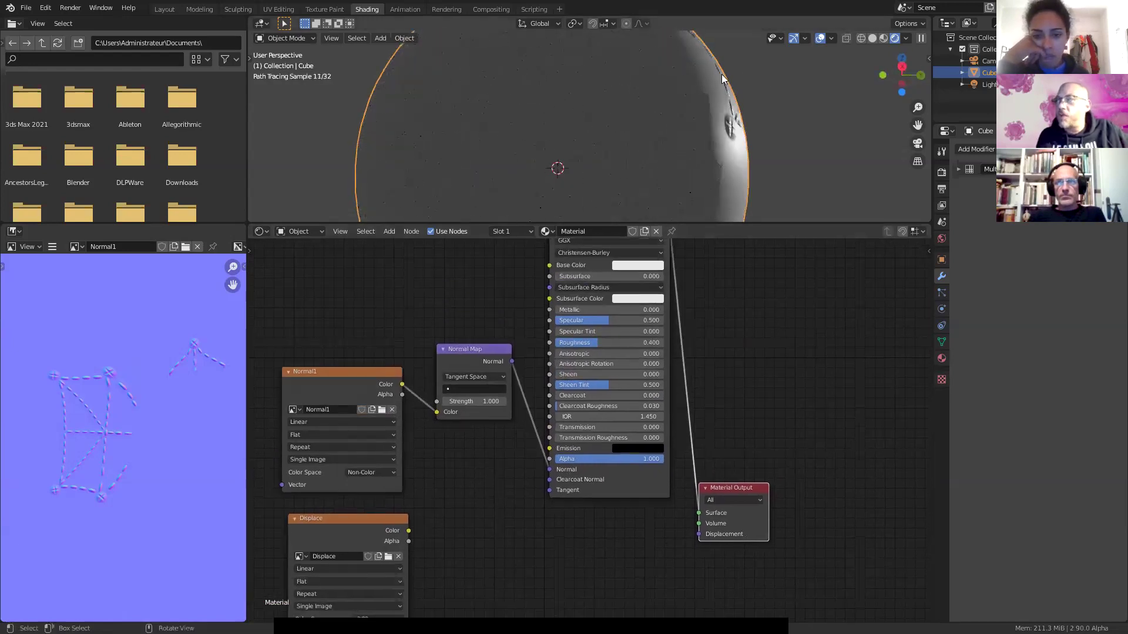
{"action": "middle_click_drag", "start_coordinate": [738, 95], "coordinate": [648, 120]}
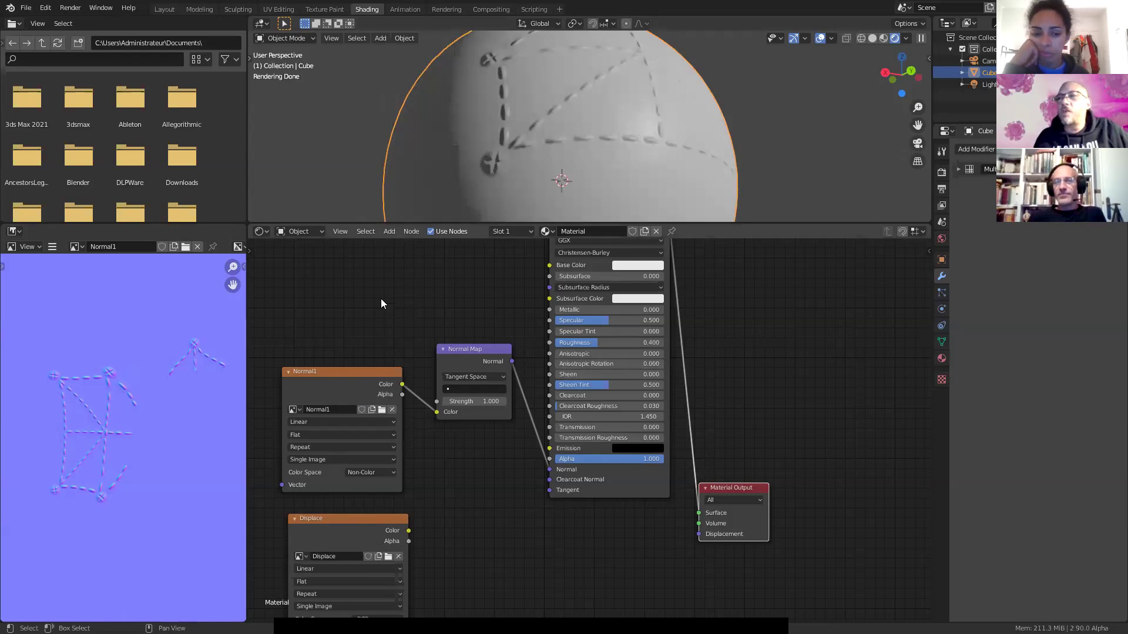
{"action": "left_click", "coordinate": [928, 252]}
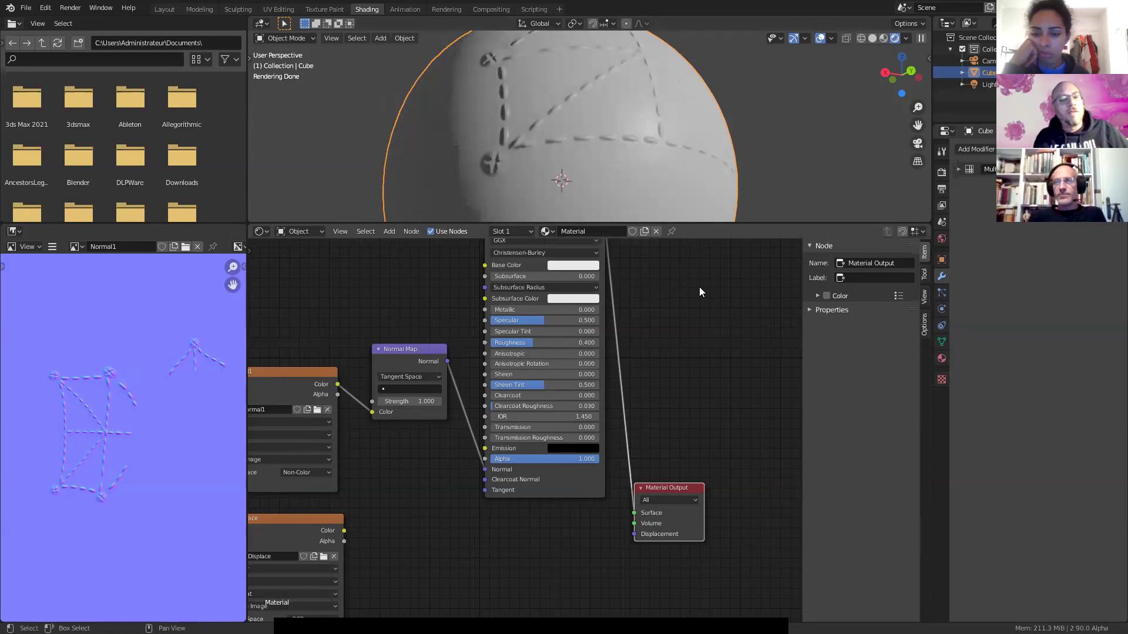
{"action": "key", "text": "n"}
Step: Set the surface displacement method in the cube's material settings to Displacement Only
{"action": "left_click", "coordinate": [942, 360]}
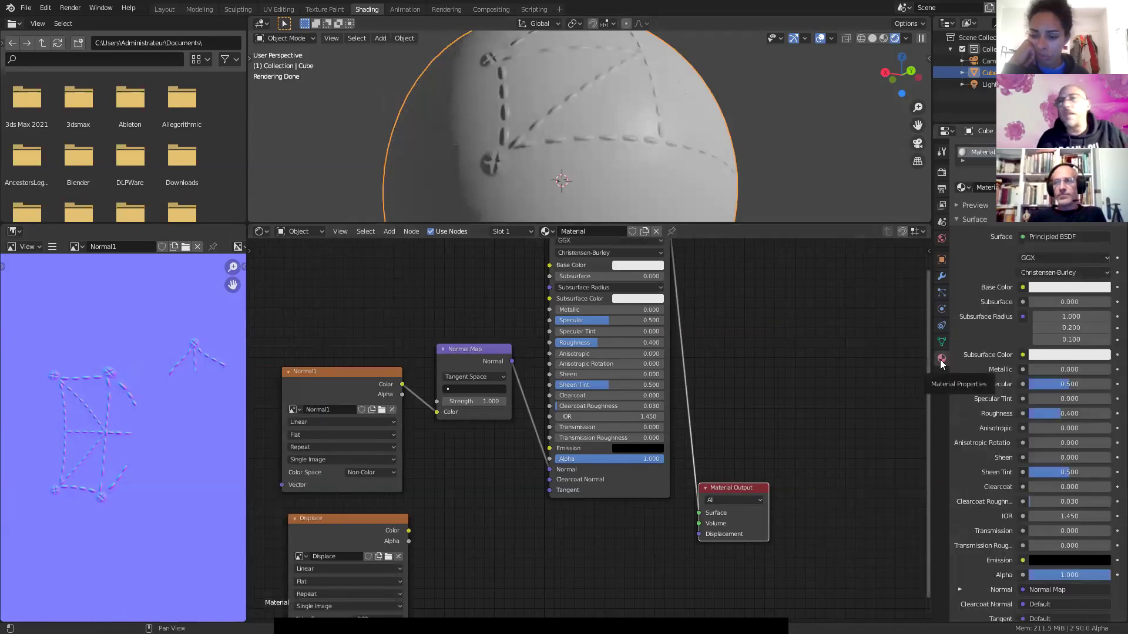
{"action": "scroll", "coordinate": [1004, 504], "scroll_direction": "down", "scroll_amount": 4}
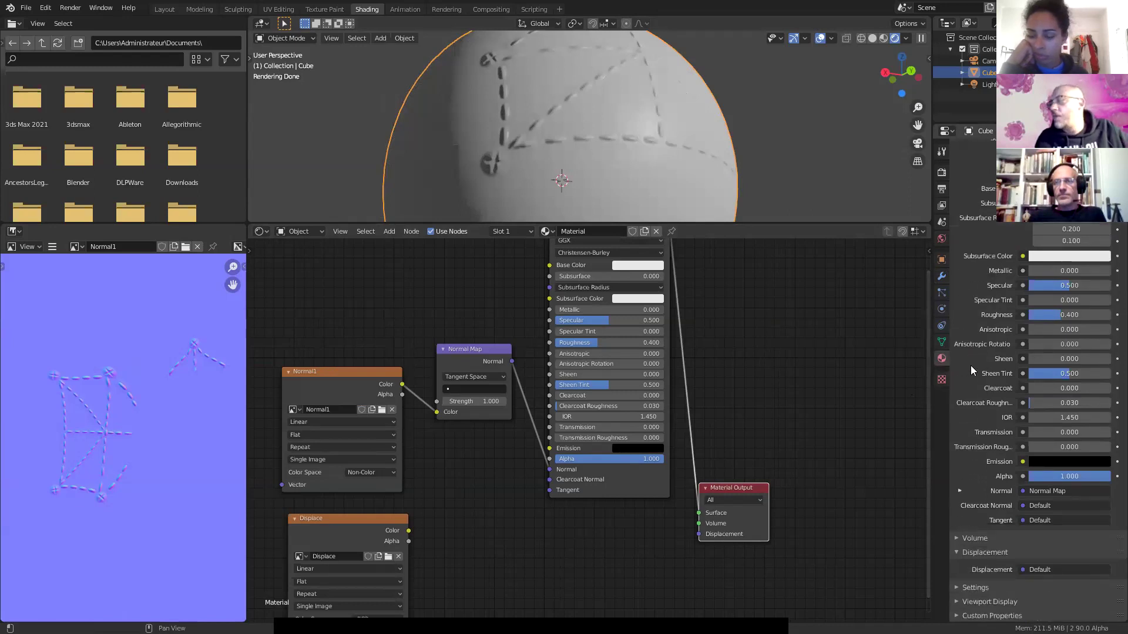
{"action": "left_click", "coordinate": [975, 587]}
{"action": "scroll", "coordinate": [998, 505], "scroll_direction": "down", "scroll_amount": 6}
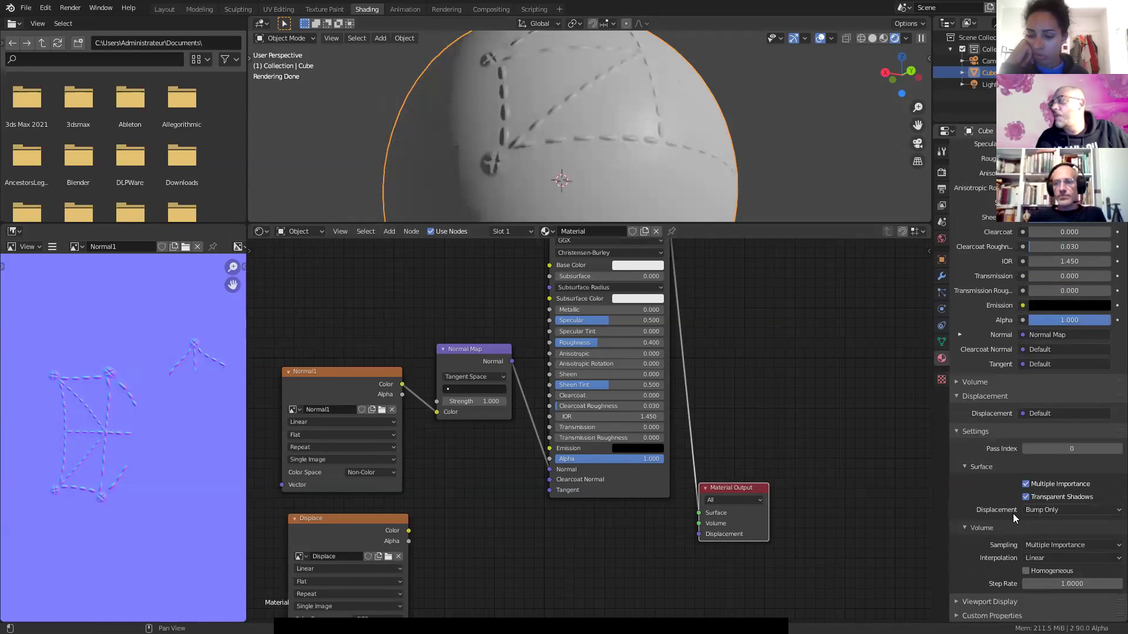
{"action": "left_click", "coordinate": [1057, 509]}
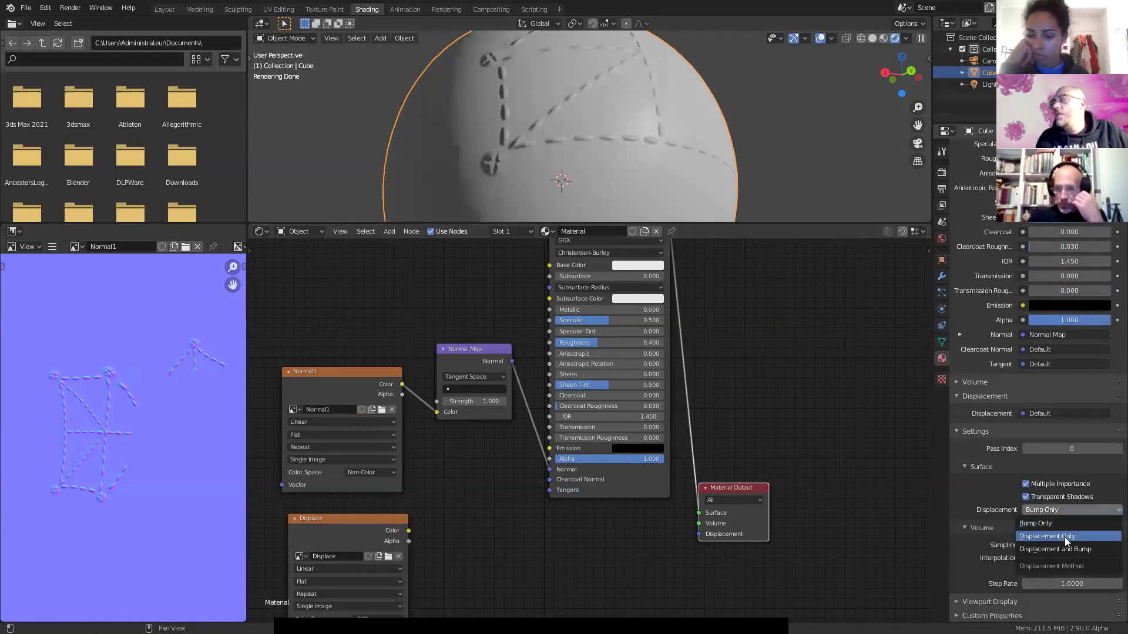
{"action": "left_click", "coordinate": [1061, 536]}
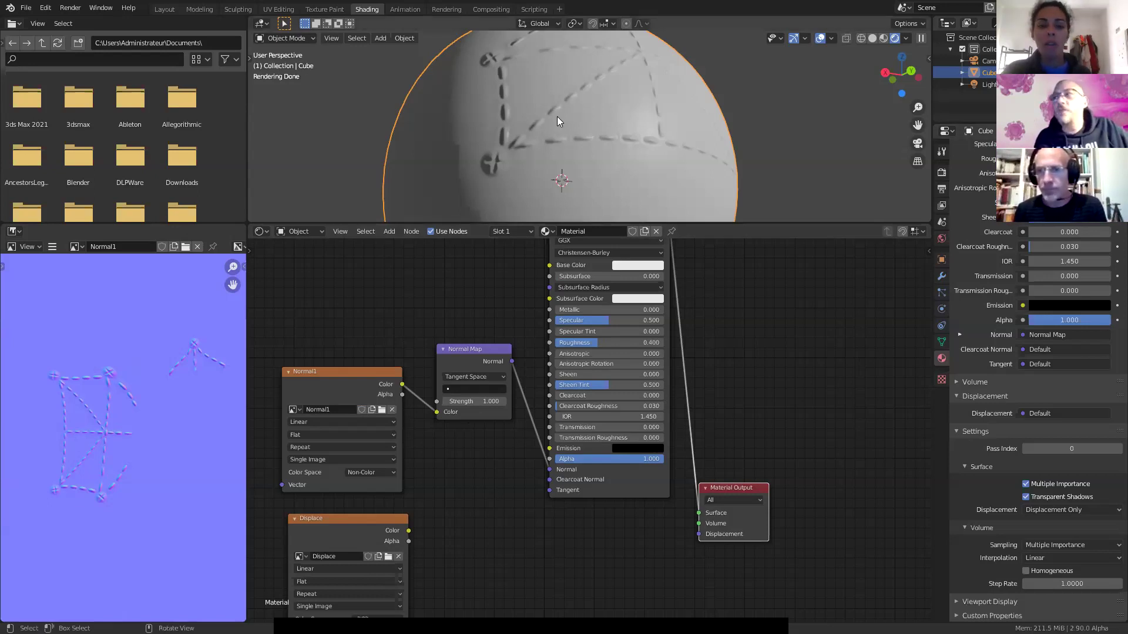
{"action": "middle_click_drag", "start_coordinate": [473, 479], "coordinate": [464, 406]}
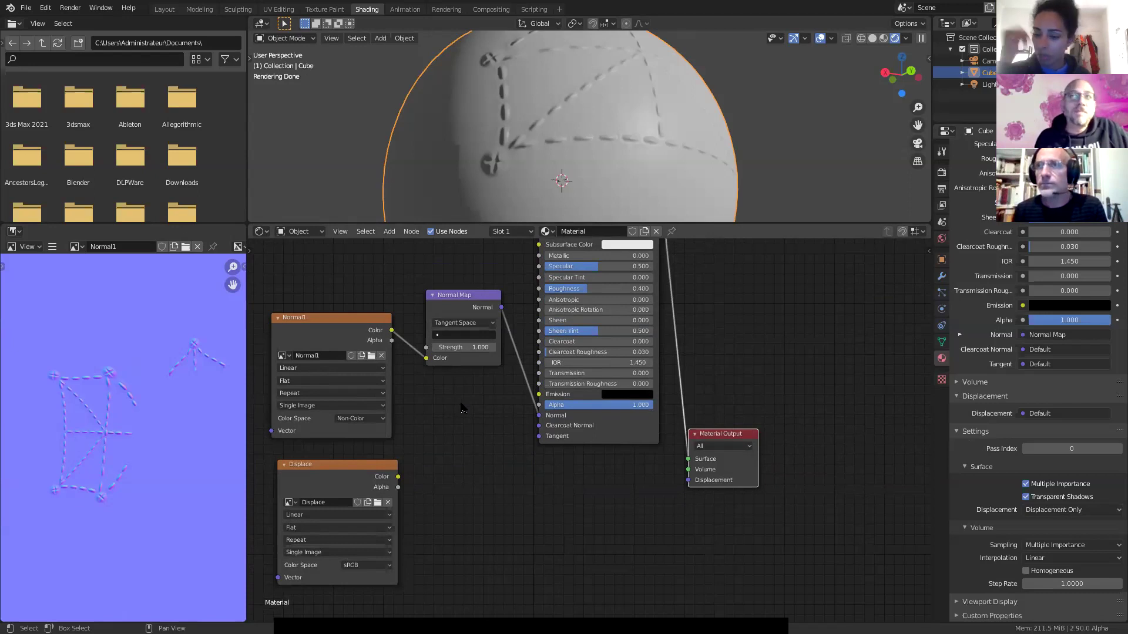
{"action": "middle_click_drag", "start_coordinate": [514, 136], "coordinate": [527, 163]}
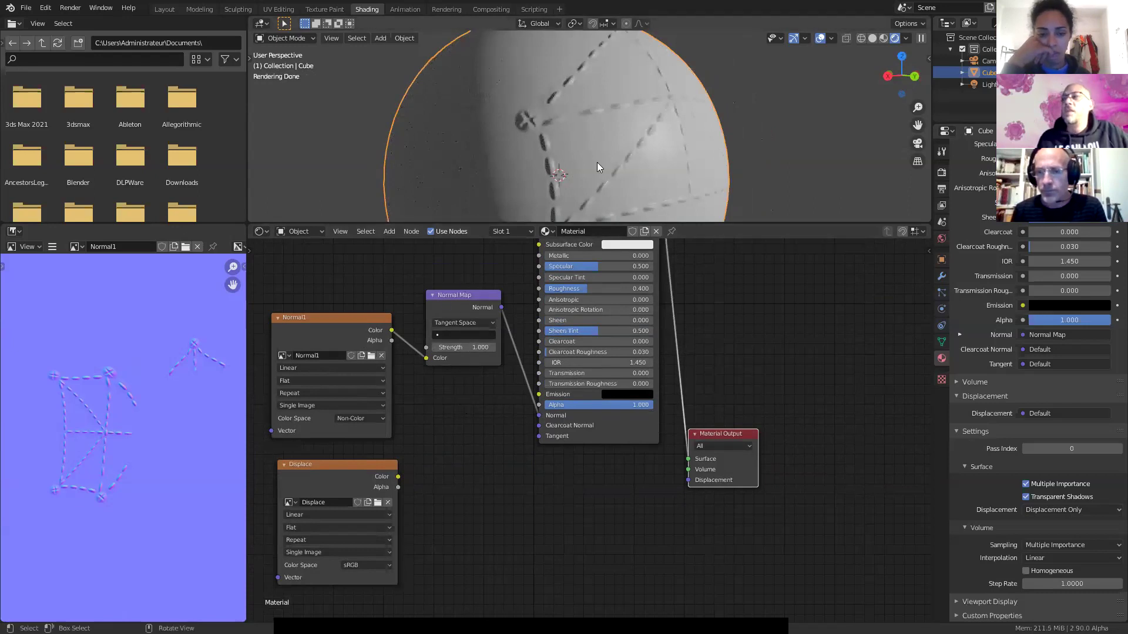
{"action": "left_click", "coordinate": [336, 464]}
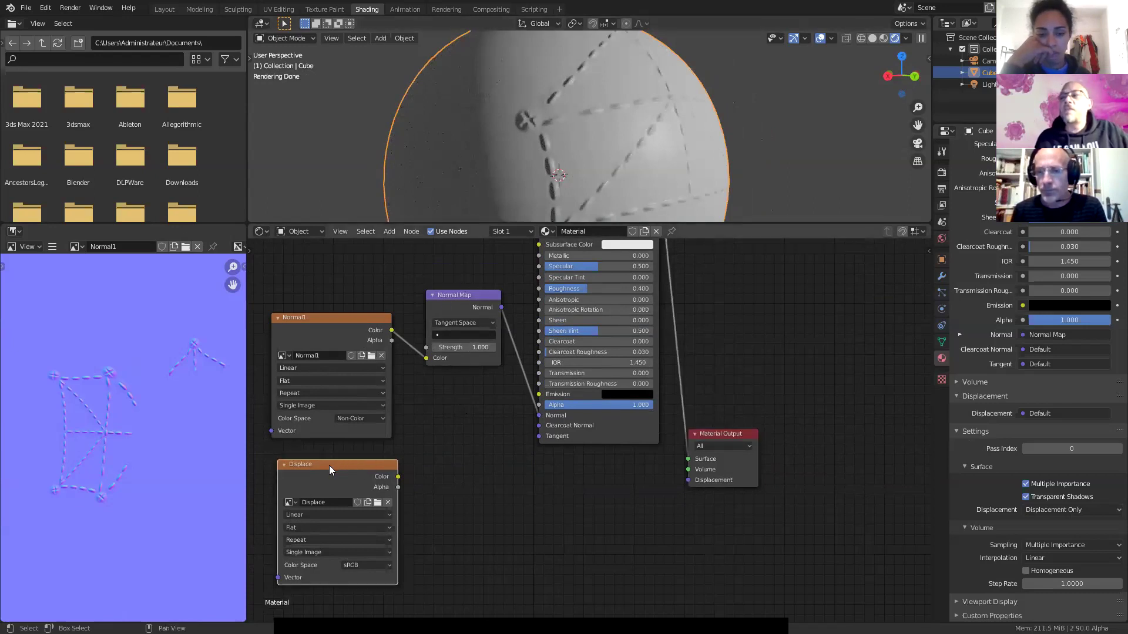
{"action": "left_click", "coordinate": [398, 231]}
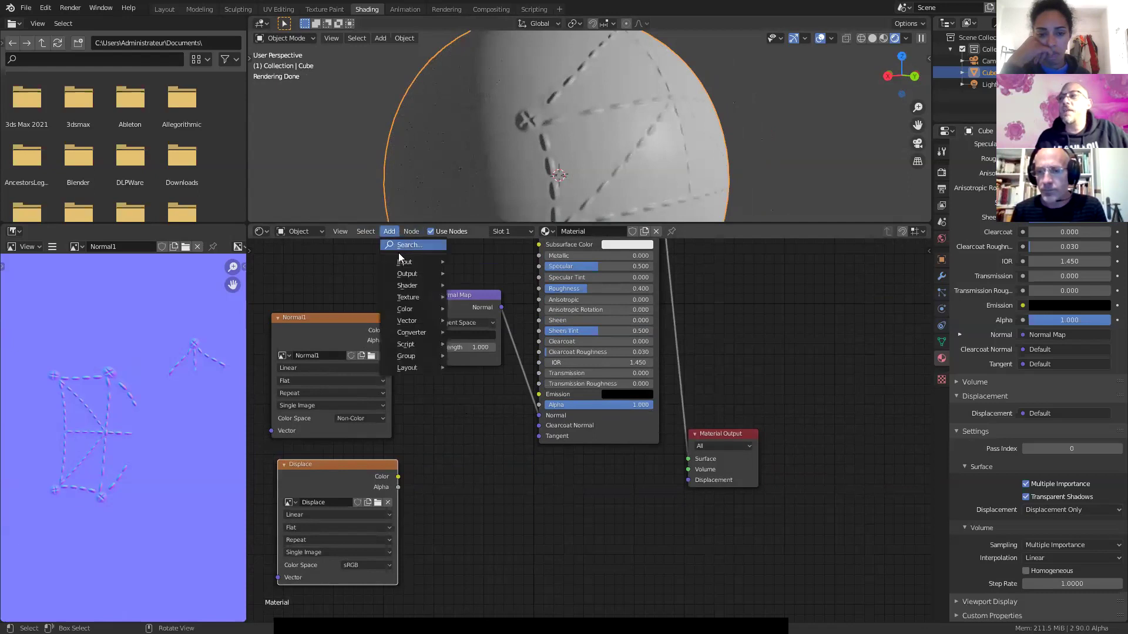
{"action": "mouse_move", "coordinate": [411, 320]}
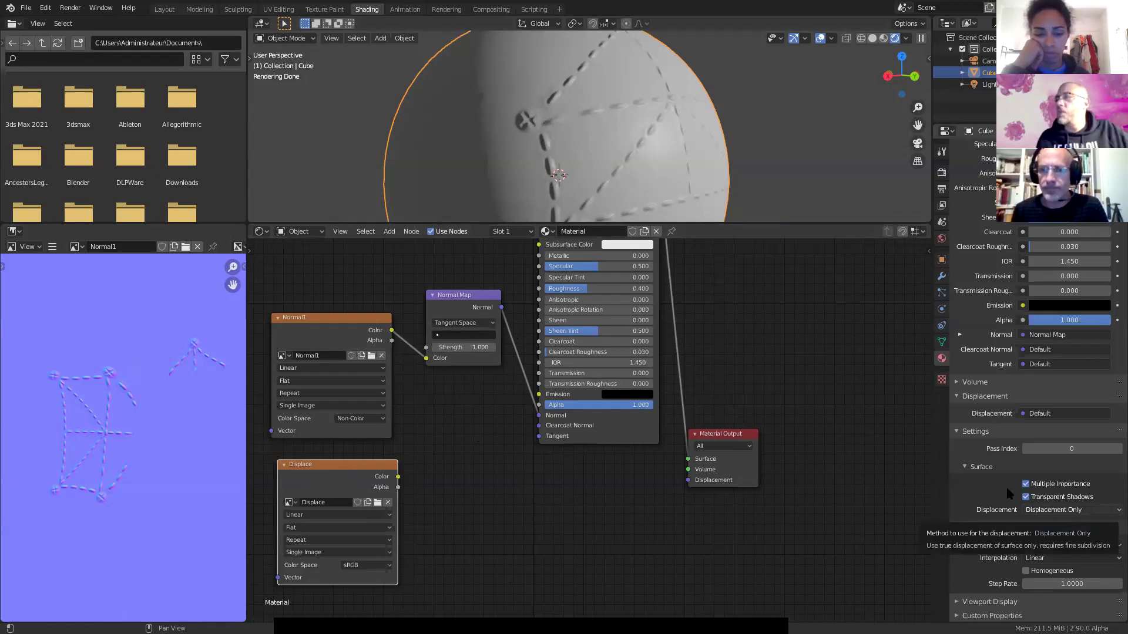
Step: Switch the render engine to Eevee to compare its material settings, and restore Cycles with its displacement options in view
{"action": "left_click", "coordinate": [941, 172]}
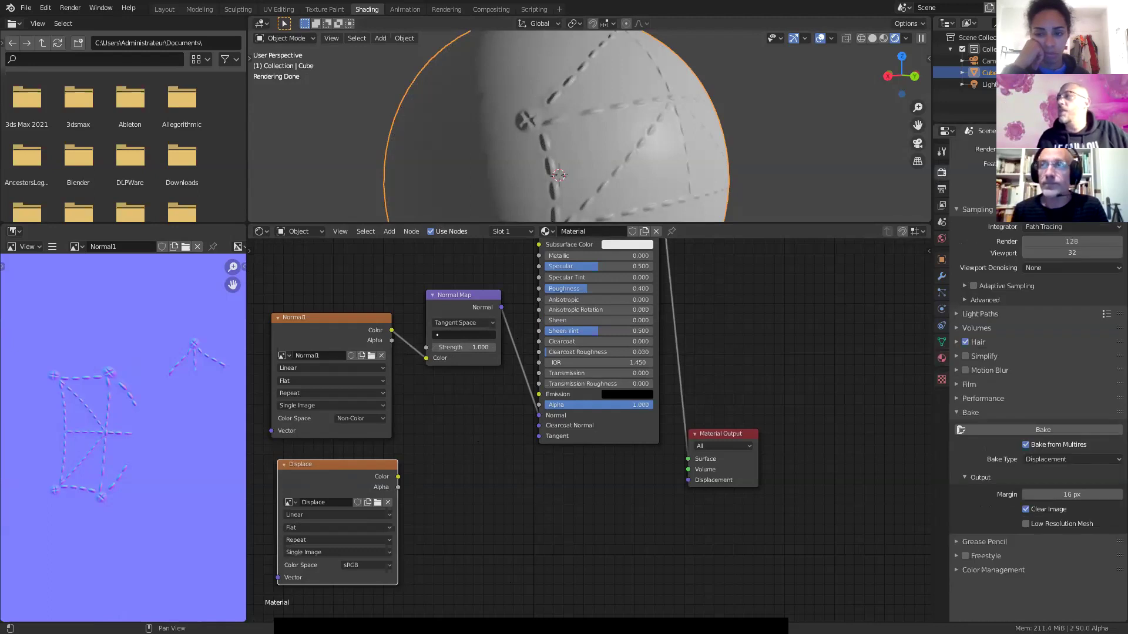
{"action": "left_click", "coordinate": [1051, 162]}
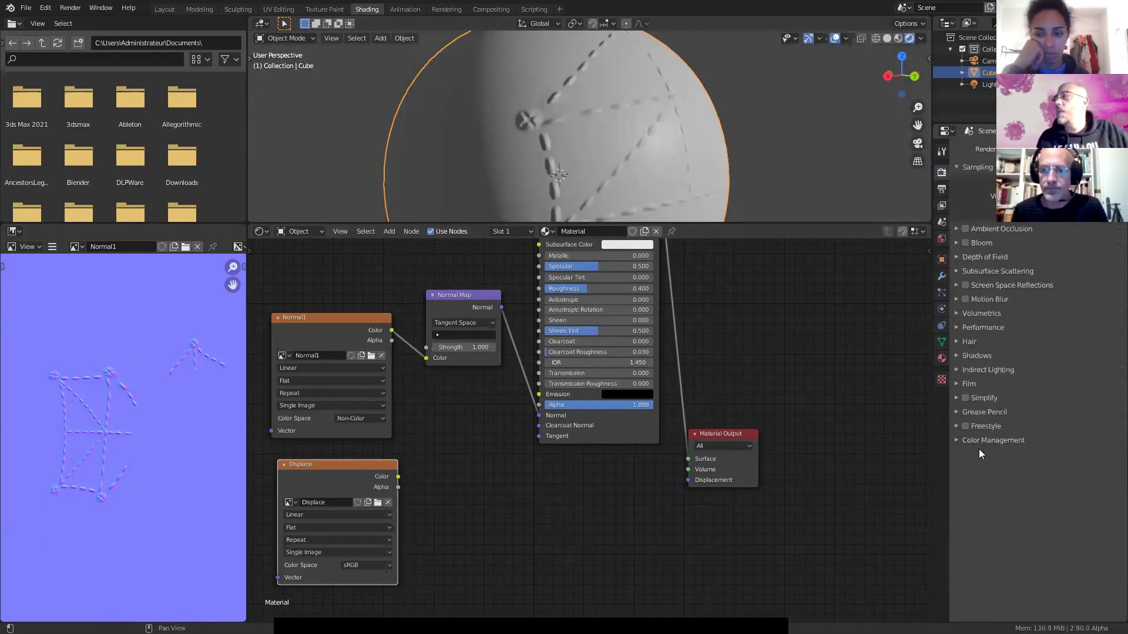
{"action": "left_click", "coordinate": [940, 359]}
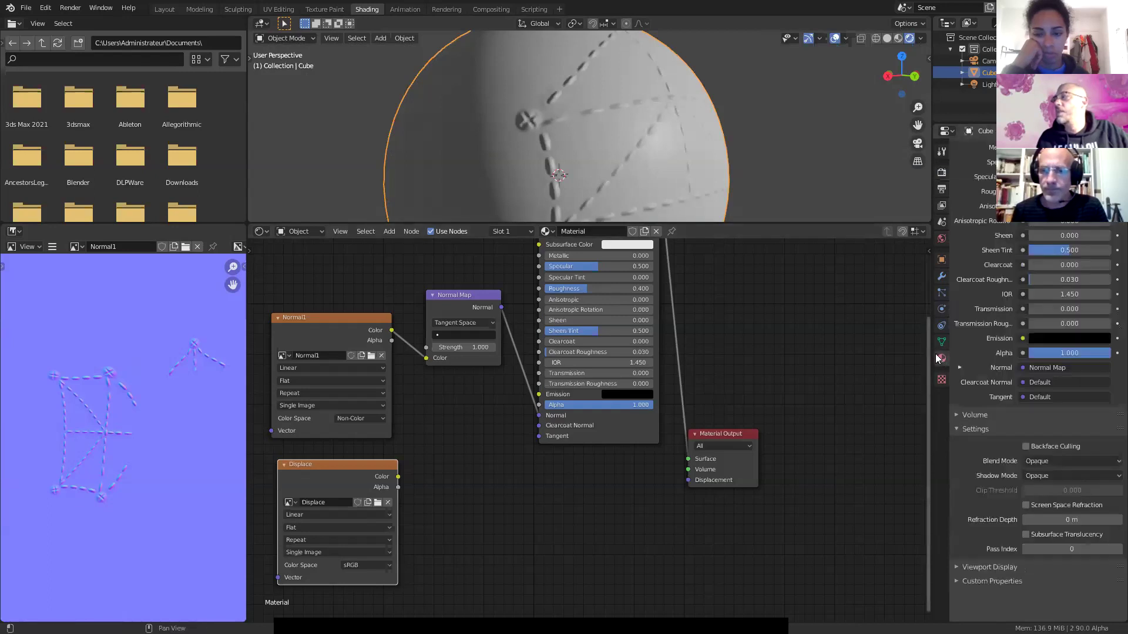
{"action": "scroll", "coordinate": [1019, 507], "scroll_direction": "up", "scroll_amount": 2}
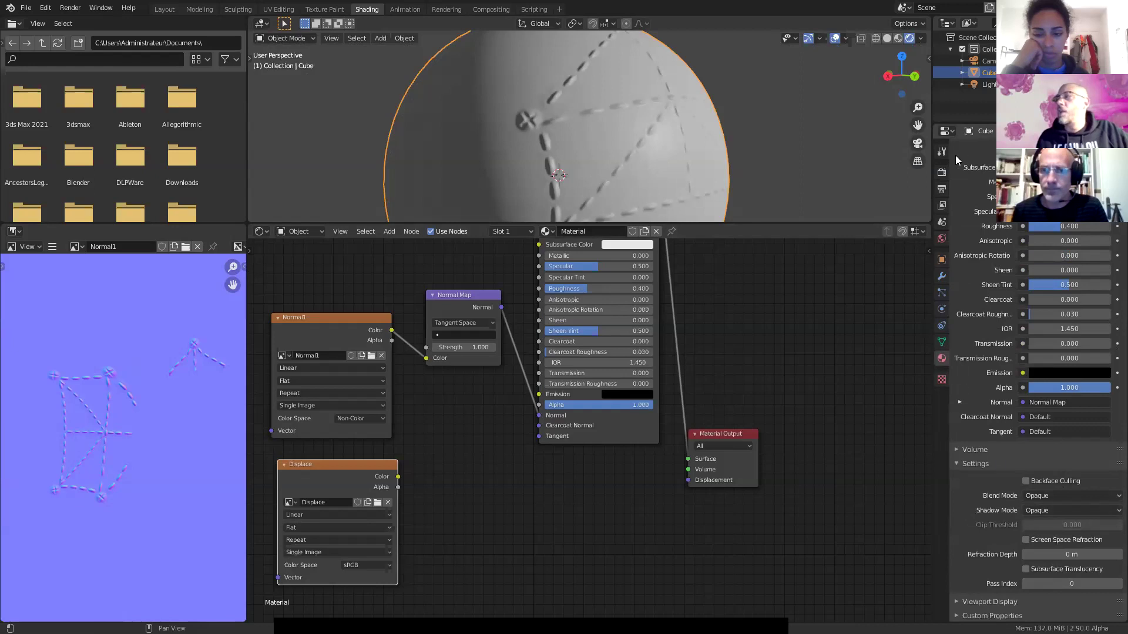
{"action": "left_click", "coordinate": [940, 173]}
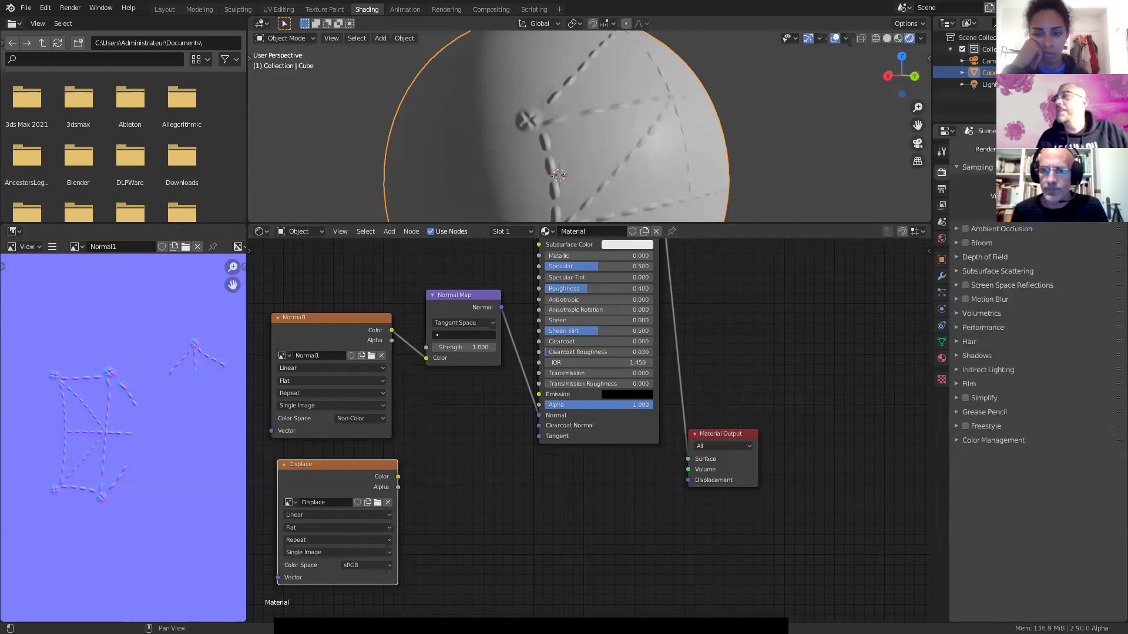
{"action": "left_click", "coordinate": [1057, 185]}
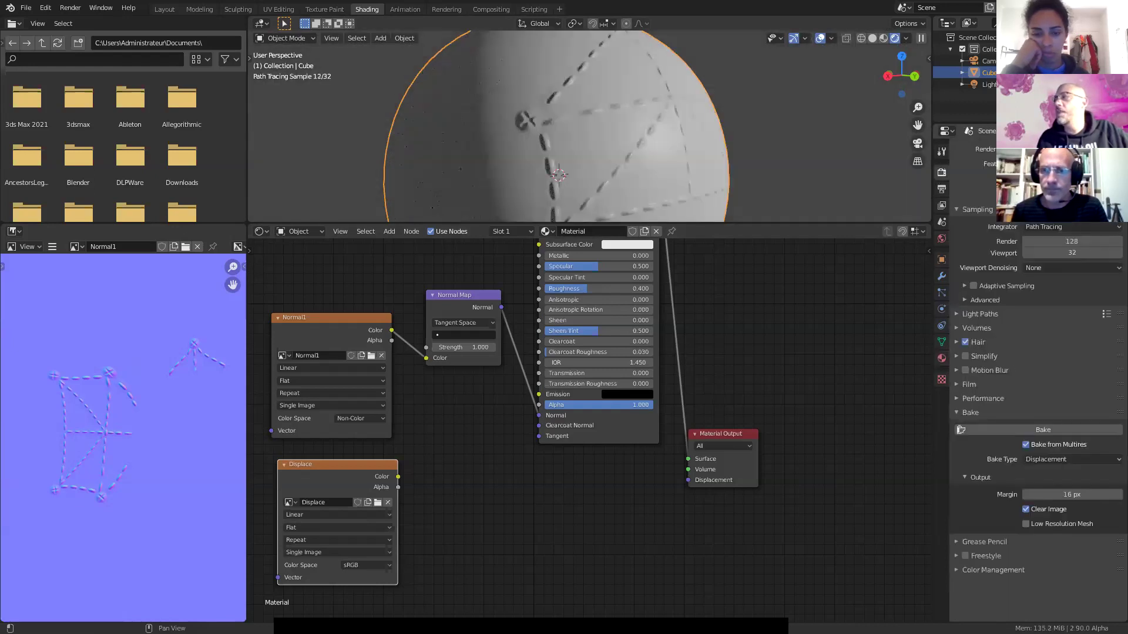
{"action": "left_click", "coordinate": [942, 359]}
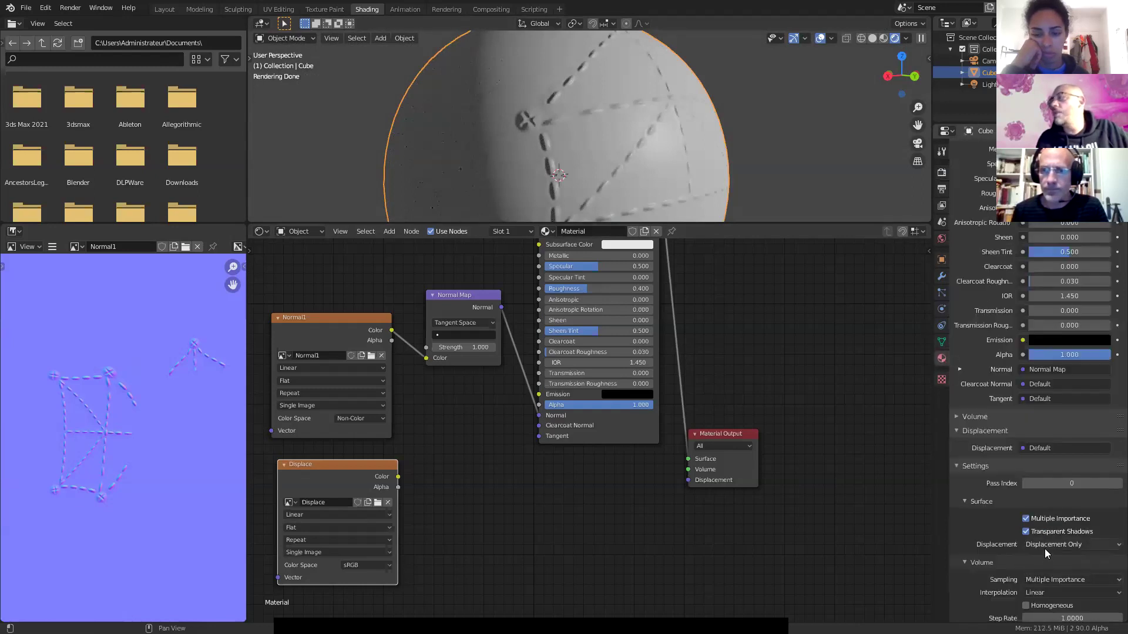
Step: Add a Displacement vector node below the Principled BSDF and link its output to the Material Output's Displacement input
{"action": "middle_click_drag", "start_coordinate": [434, 493], "coordinate": [434, 455]}
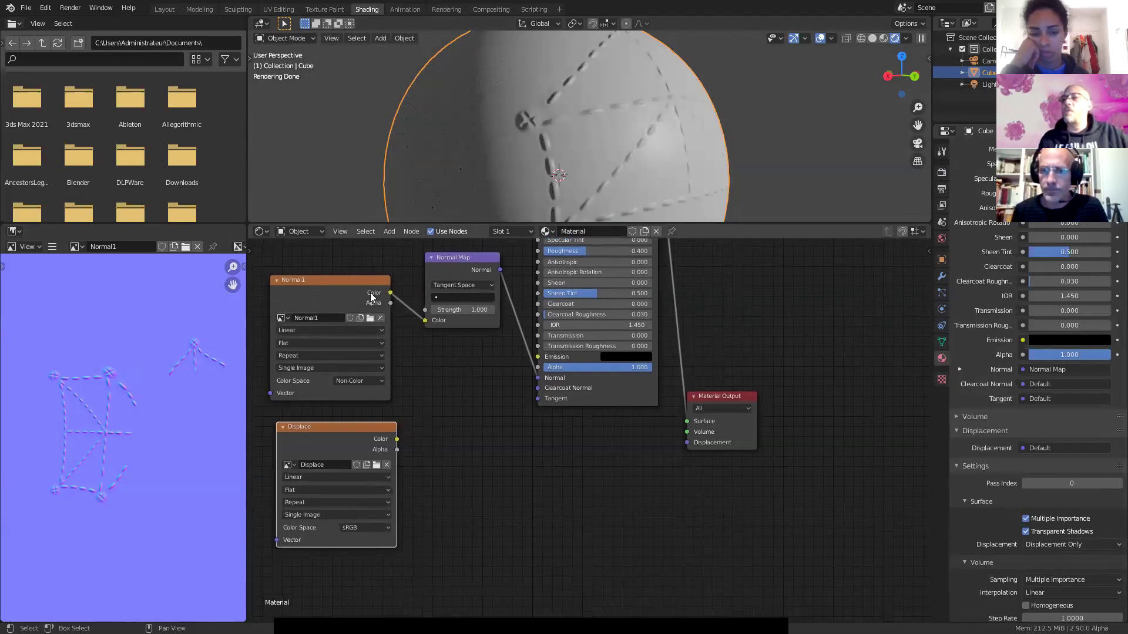
{"action": "left_click", "coordinate": [389, 230]}
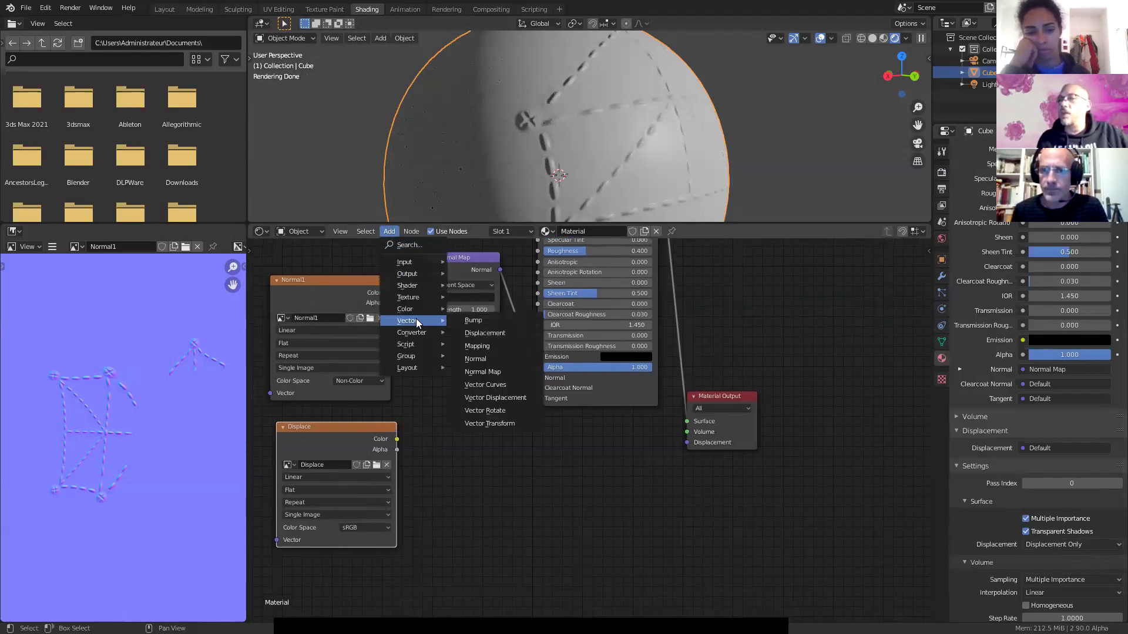
{"action": "left_click", "coordinate": [490, 334]}
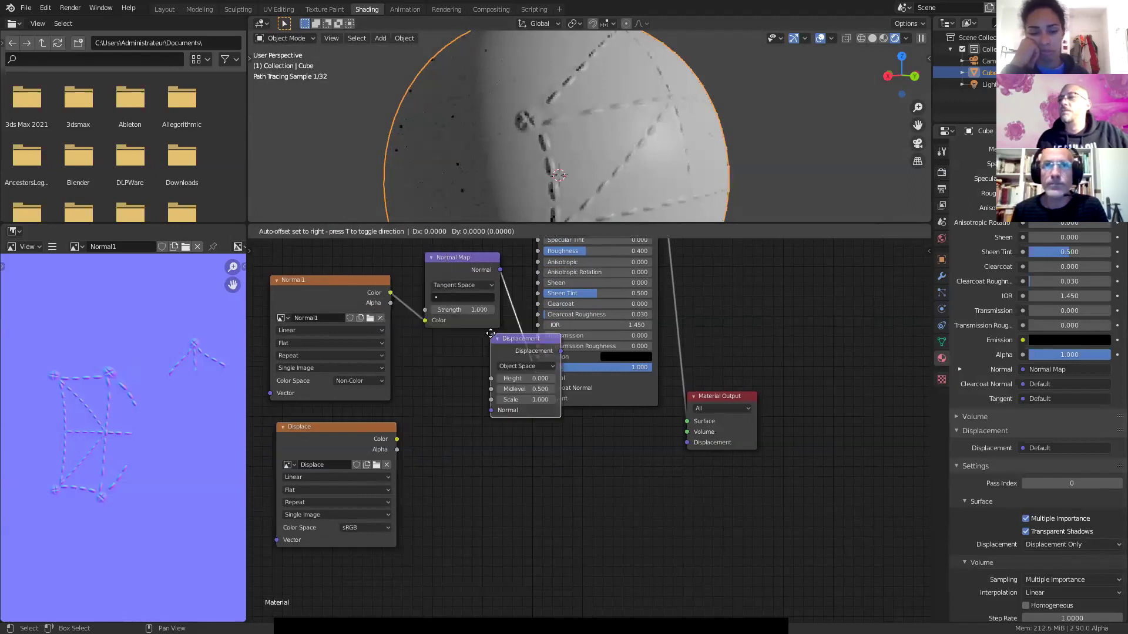
{"action": "left_click", "coordinate": [492, 462]}
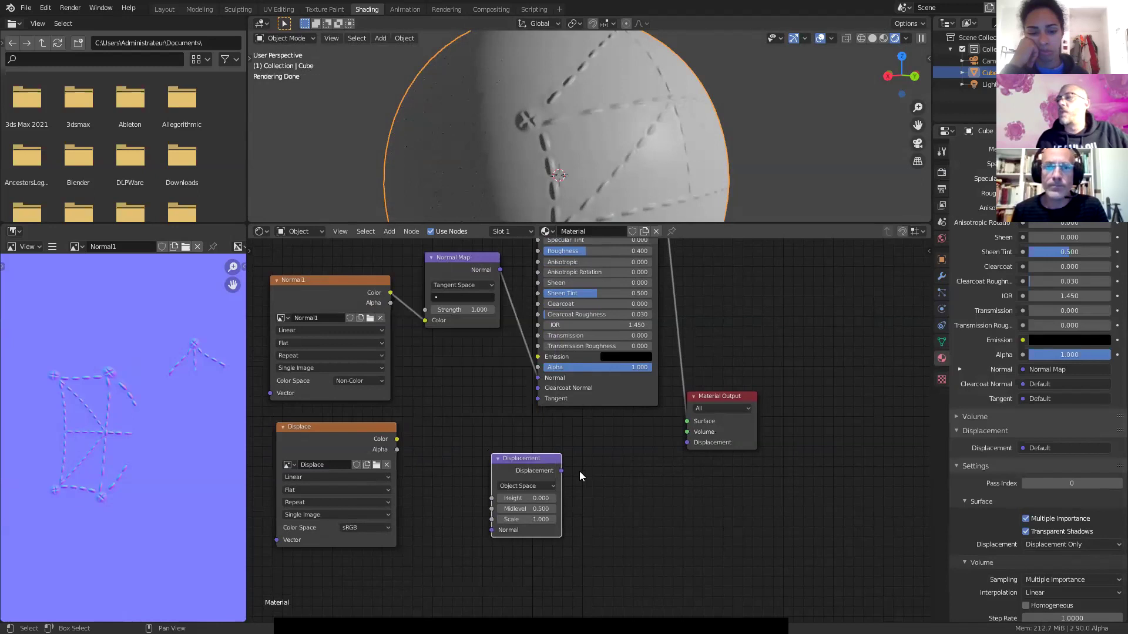
{"action": "left_click_drag", "start_coordinate": [561, 470], "coordinate": [689, 442]}
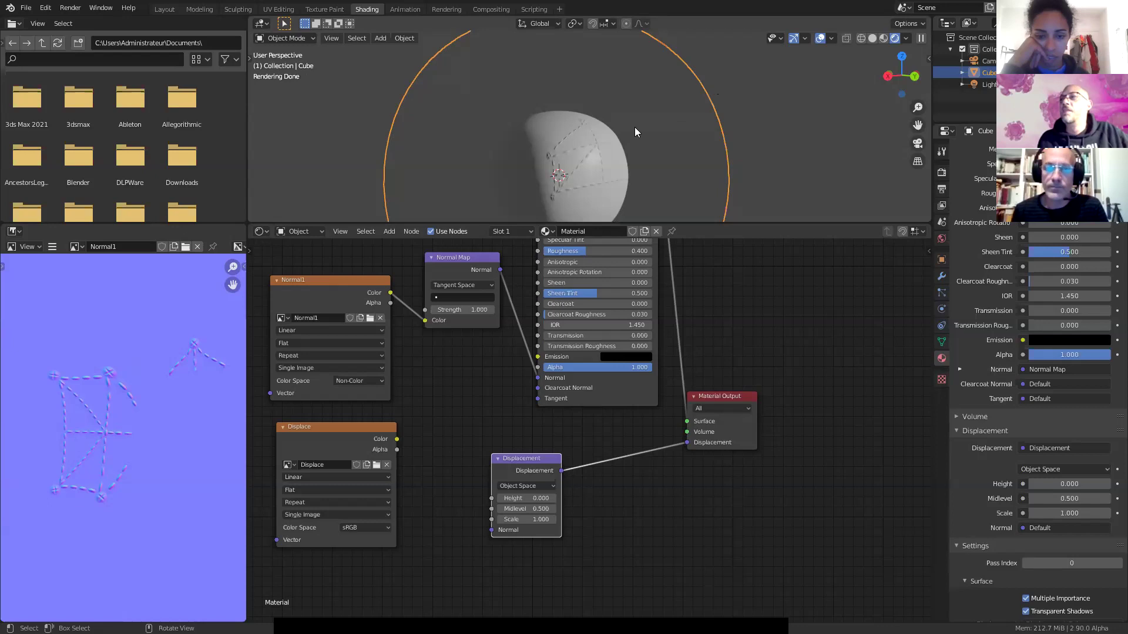
Step: Examine the rendered cube from another angle and distance, and shift the Displacement node closer to the Material Output
{"action": "mouse_move", "coordinate": [661, 117]}
{"action": "middle_mouse_down"}
{"action": "mouse_move", "coordinate": [726, 126]}
{"action": "mouse_move", "coordinate": [575, 105]}
{"action": "mouse_move", "coordinate": [690, 146]}
{"action": "mouse_move", "coordinate": [613, 137]}
{"action": "middle_mouse_up"}
{"action": "scroll", "coordinate": [613, 137], "scroll_direction": "down", "scroll_amount": 4}
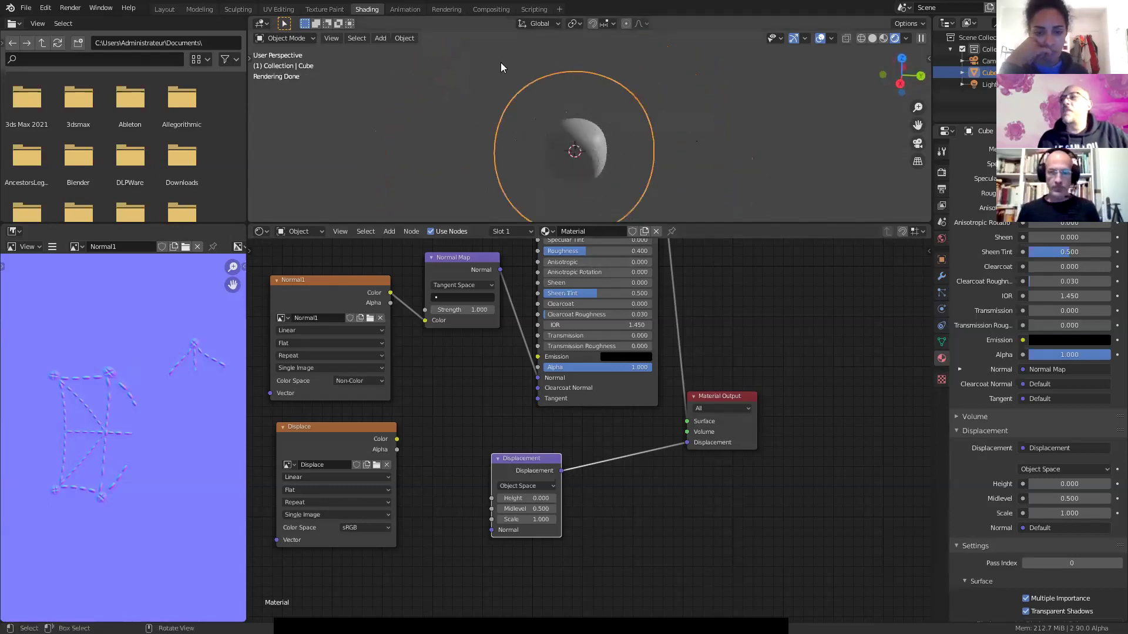
{"action": "scroll", "coordinate": [592, 154], "scroll_direction": "up", "scroll_amount": 4}
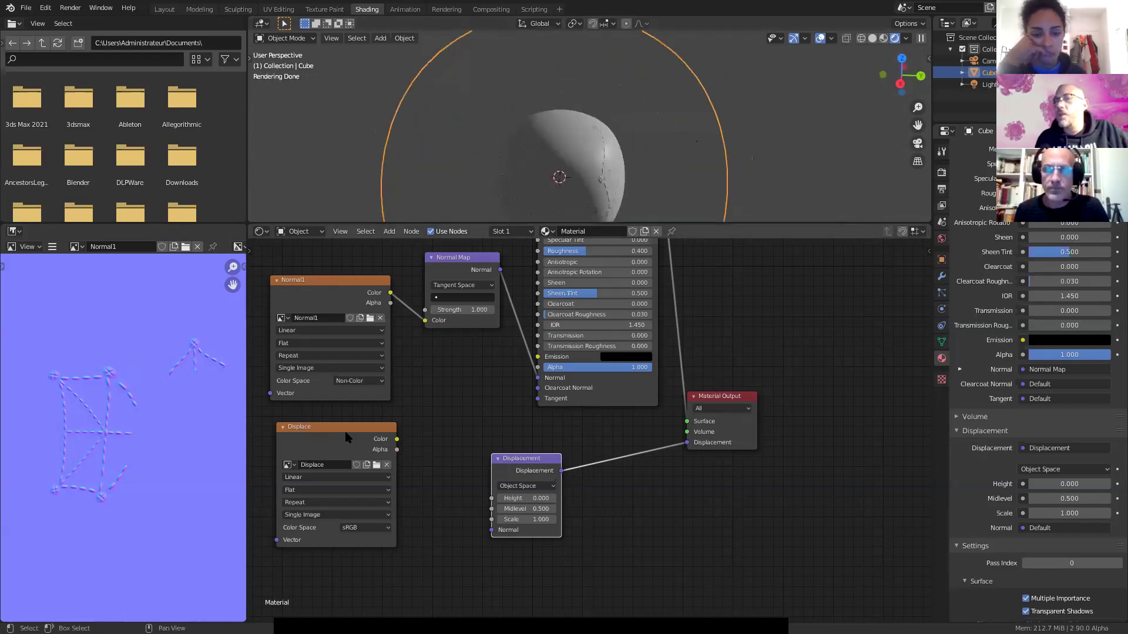
{"action": "left_click_drag", "start_coordinate": [536, 460], "coordinate": [581, 455]}
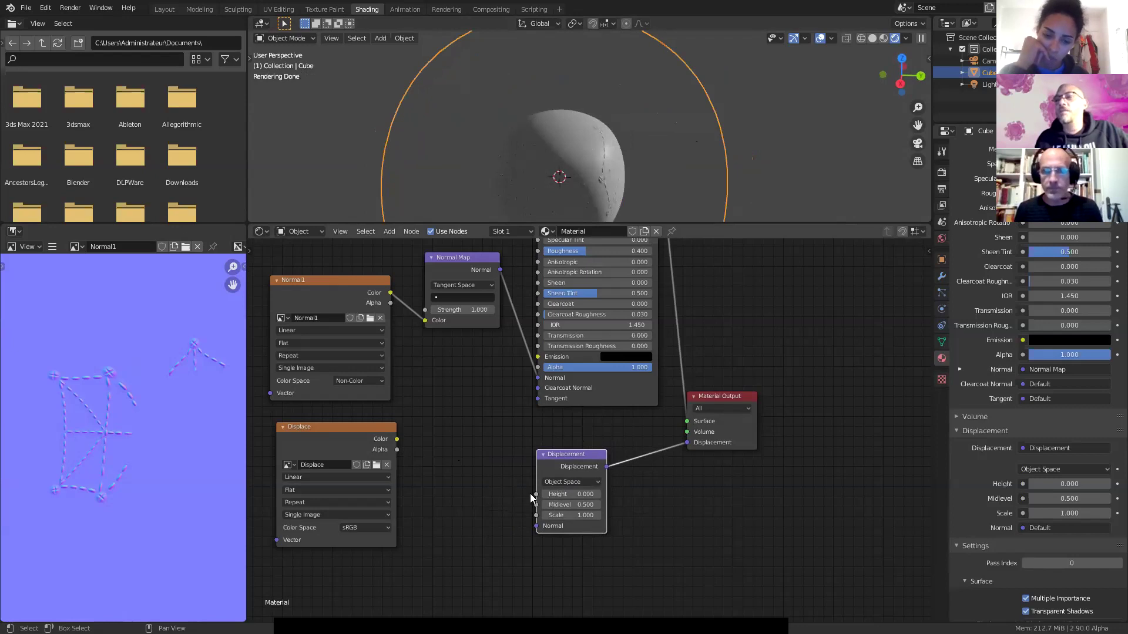
Step: Set the Displace texture's color space to Non-Color and link it through a new RGB to BW node to the Displacement node's Height
{"action": "left_click", "coordinate": [364, 528]}
{"action": "left_click", "coordinate": [354, 571]}
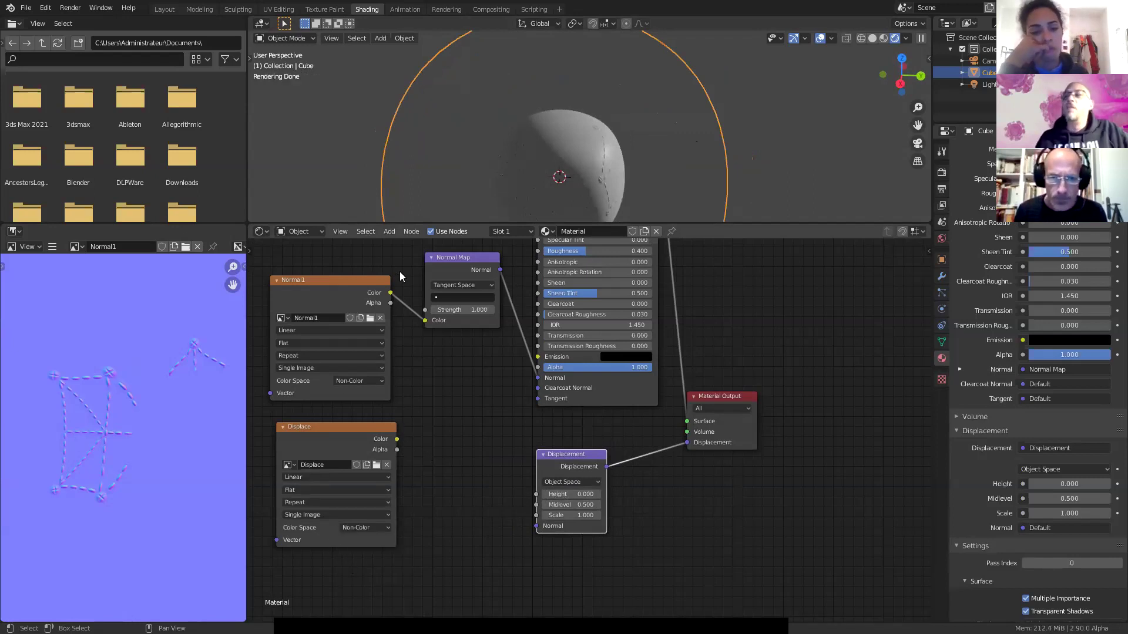
{"action": "left_click", "coordinate": [388, 232]}
{"action": "mouse_move", "coordinate": [412, 333]}
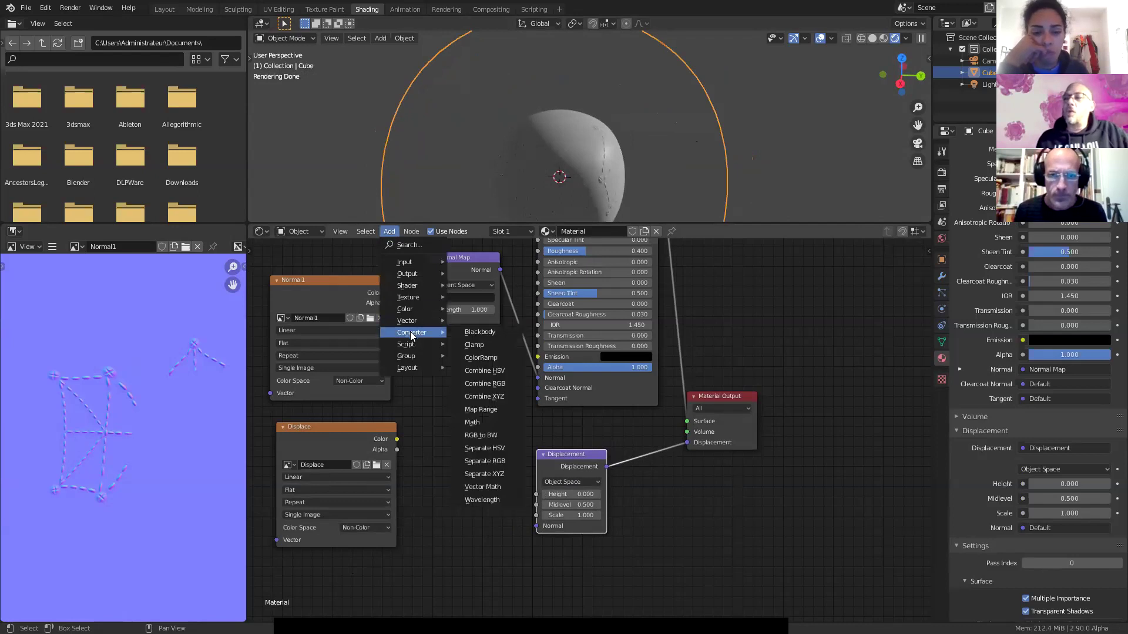
{"action": "left_click", "coordinate": [492, 435]}
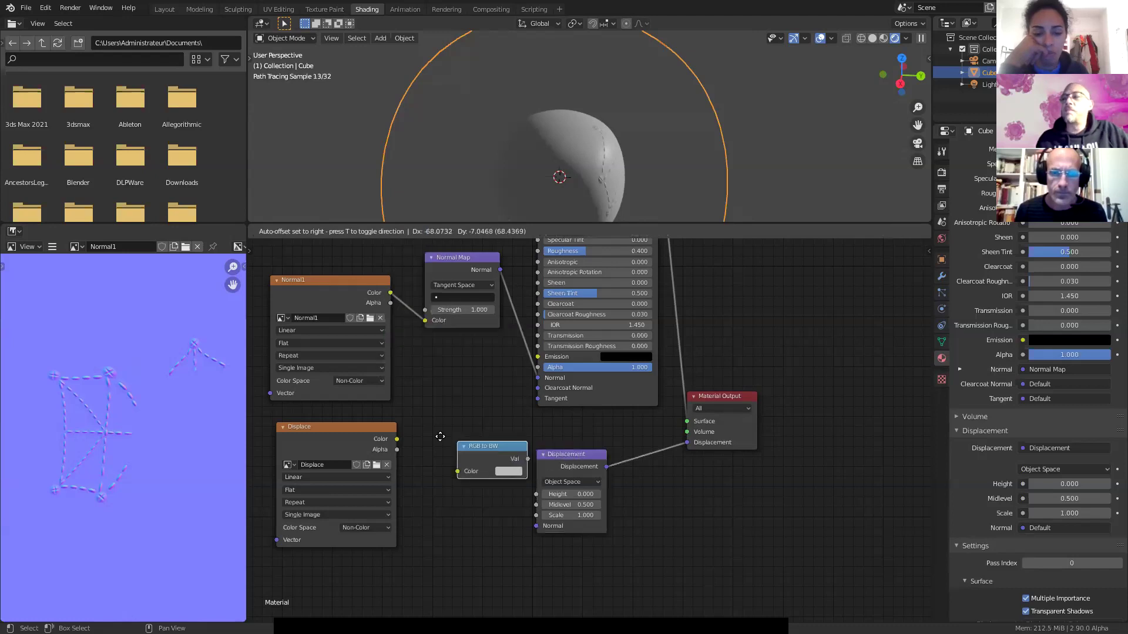
{"action": "left_click_drag", "start_coordinate": [397, 439], "coordinate": [547, 497]}
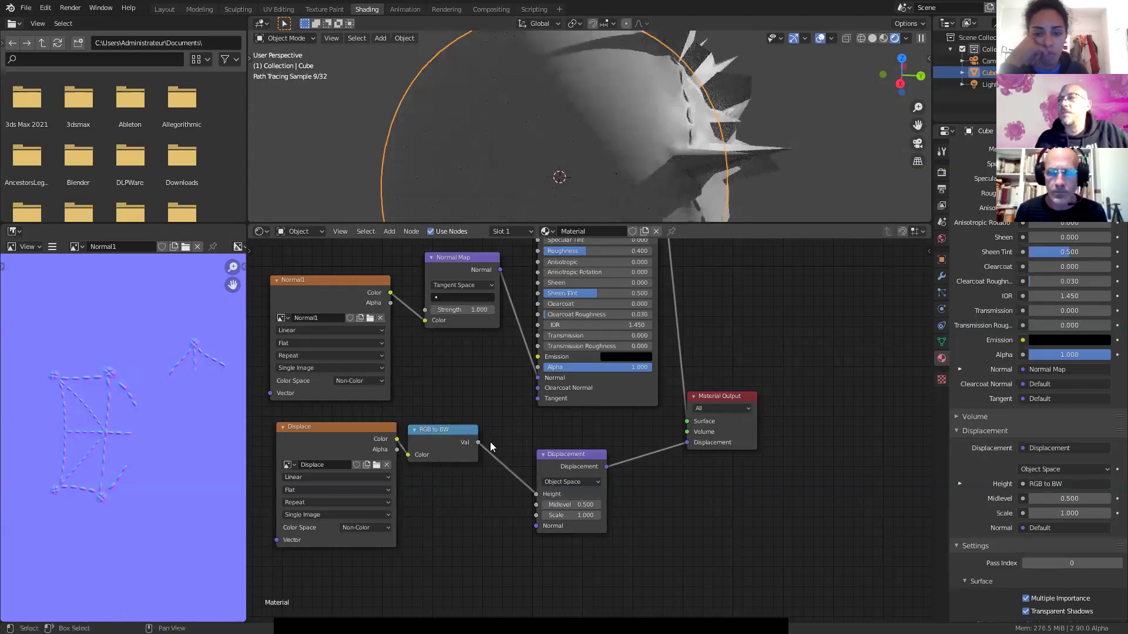
Step: Inspect the displaced surface from other angles and set the Displacement node's scale to 0.02
{"action": "mouse_move", "coordinate": [716, 98]}
{"action": "middle_mouse_down"}
{"action": "mouse_move", "coordinate": [618, 145]}
{"action": "mouse_move", "coordinate": [587, 116]}
{"action": "mouse_move", "coordinate": [606, 139]}
{"action": "mouse_move", "coordinate": [620, 118]}
{"action": "middle_mouse_up"}
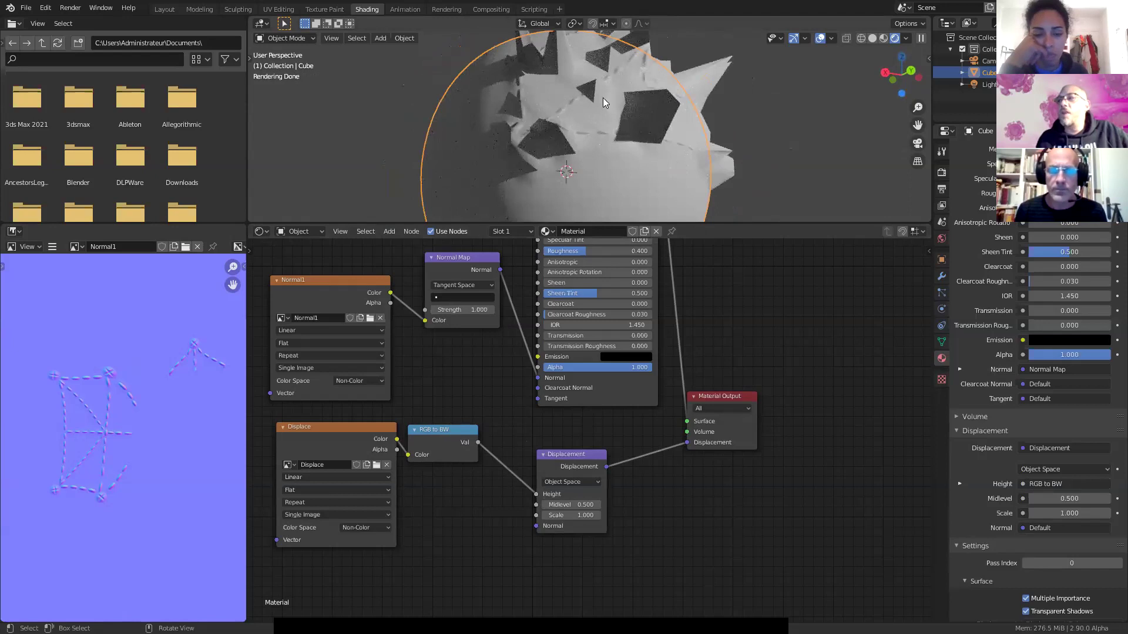
{"action": "mouse_move", "coordinate": [564, 515]}
{"action": "left_mouse_down"}
{"action": "mouse_move", "coordinate": [593, 515]}
{"action": "mouse_move", "coordinate": [561, 515]}
{"action": "left_mouse_up"}
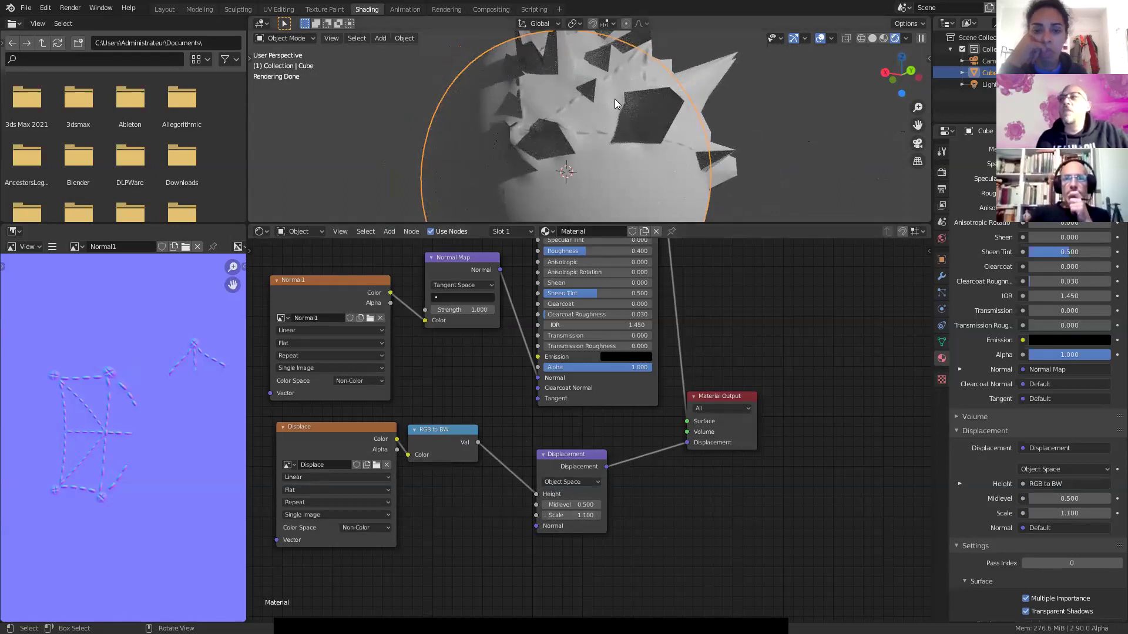
{"action": "mouse_move", "coordinate": [626, 131]}
{"action": "middle_mouse_down"}
{"action": "mouse_move", "coordinate": [557, 128]}
{"action": "mouse_move", "coordinate": [476, 161]}
{"action": "mouse_move", "coordinate": [531, 206]}
{"action": "mouse_move", "coordinate": [527, 133]}
{"action": "middle_mouse_up"}
{"action": "left_click", "coordinate": [572, 516]}
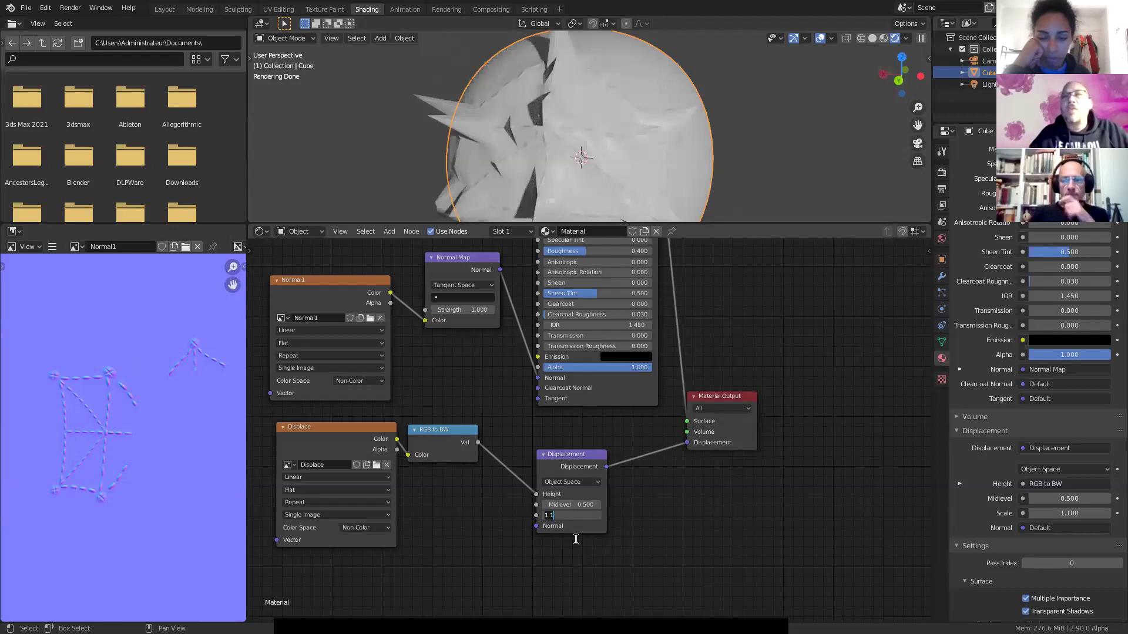
{"action": "type", "text": "0"}
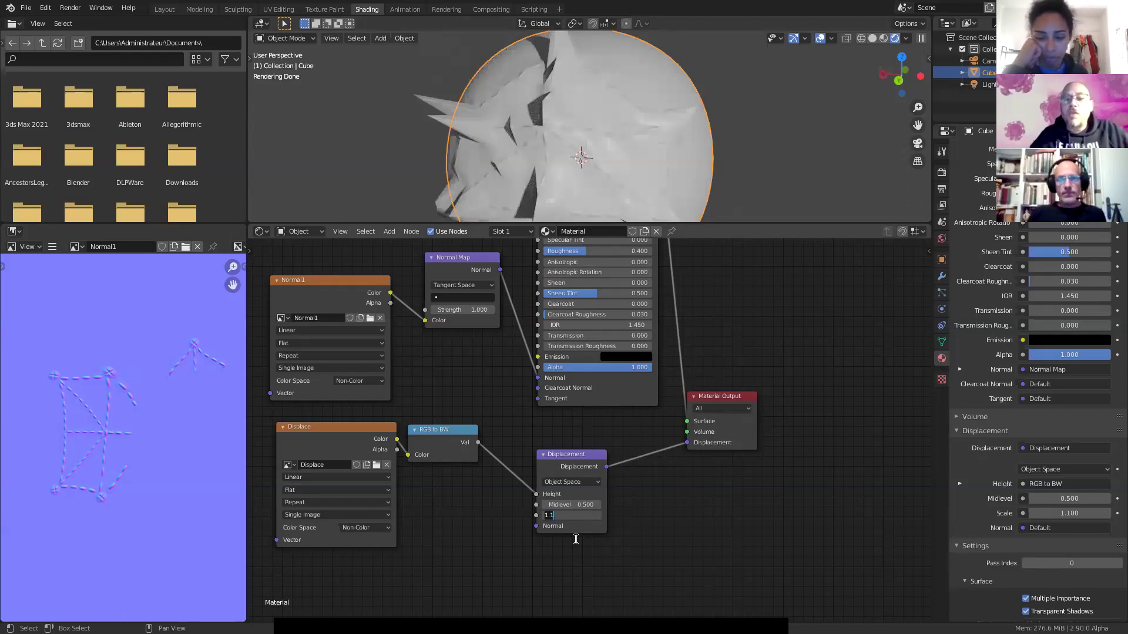
{"action": "type", "text": ".02"}
{"action": "key", "text": "Return"}
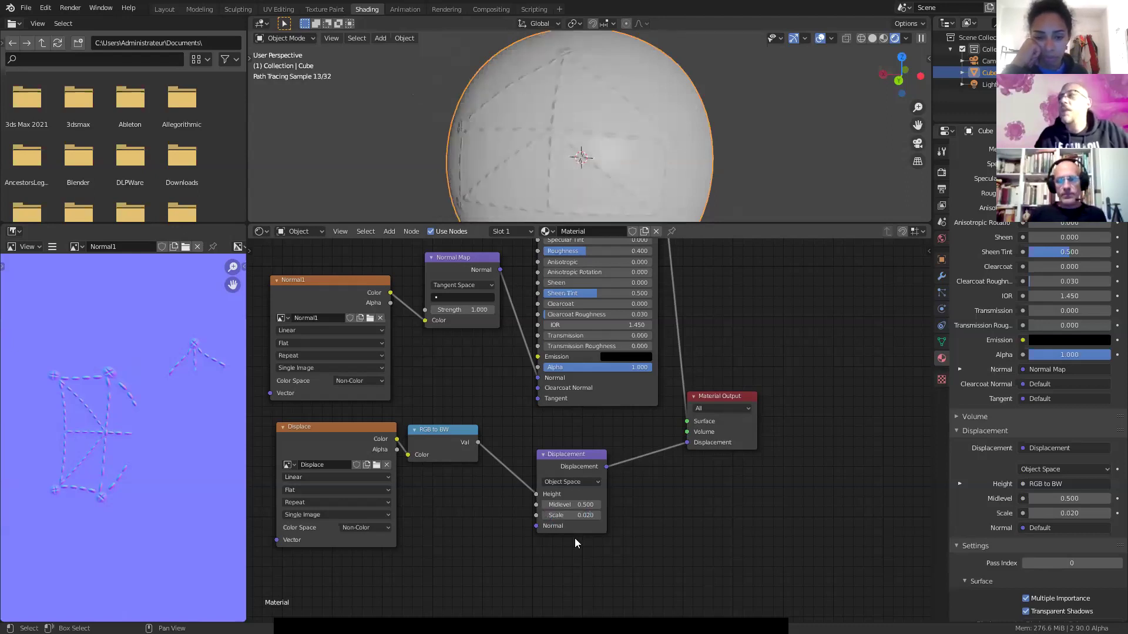
Step: Examine the stitch relief up close and set the Displacement node's scale to 0.05
{"action": "middle_click_drag", "start_coordinate": [589, 114], "coordinate": [660, 72]}
{"action": "scroll", "coordinate": [540, 136], "scroll_direction": "up", "scroll_amount": 2}
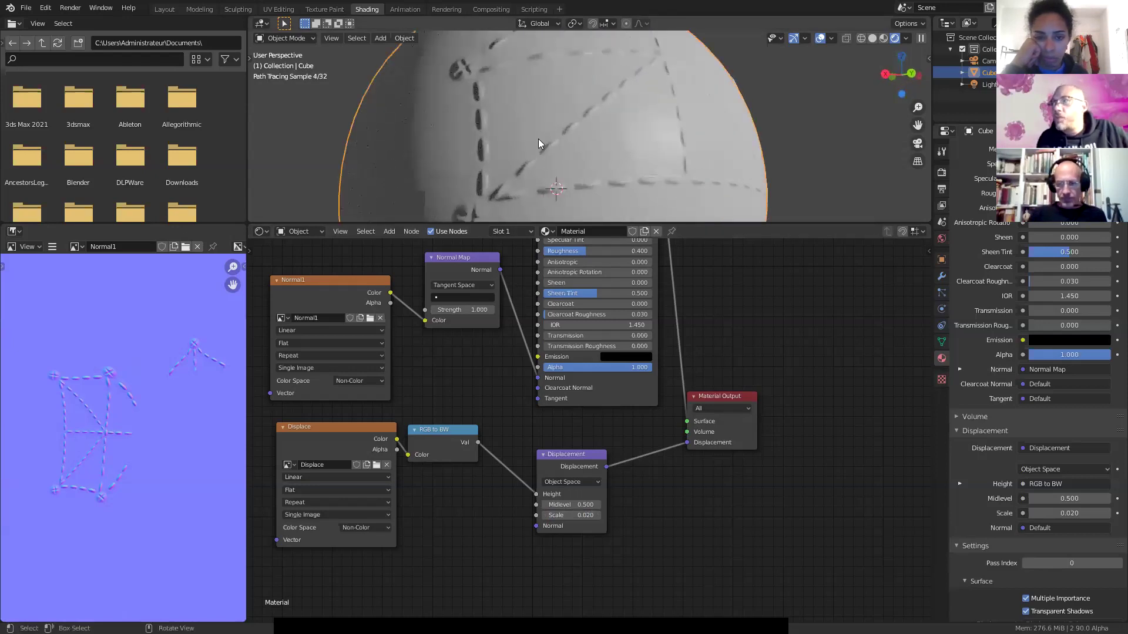
{"action": "scroll", "coordinate": [538, 139], "scroll_direction": "up", "scroll_amount": 3}
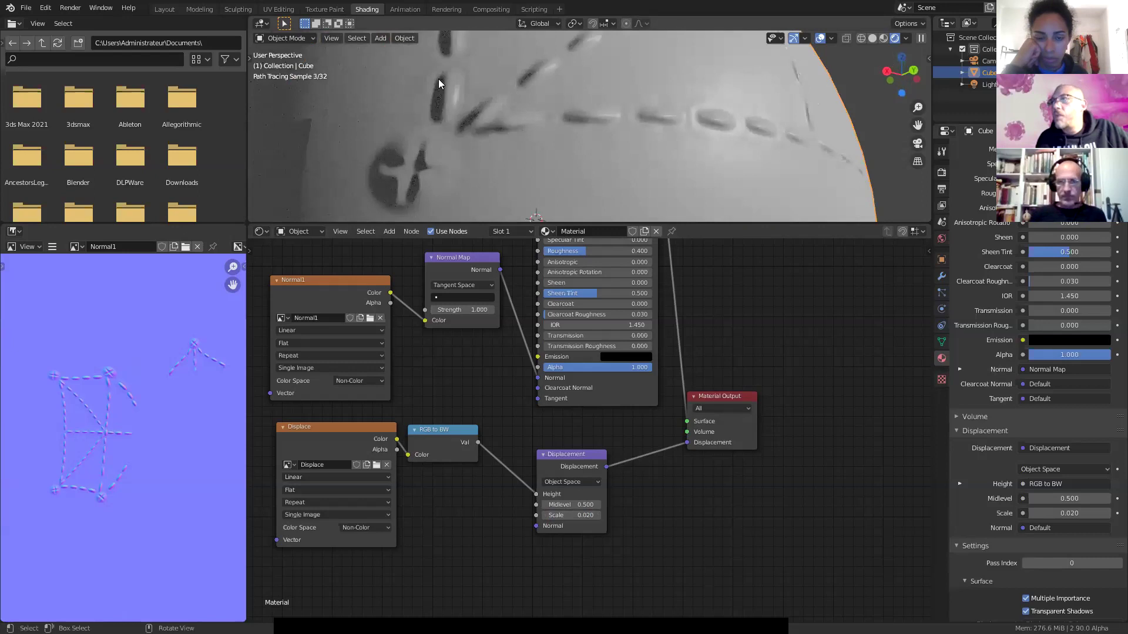
{"action": "left_click", "coordinate": [587, 515]}
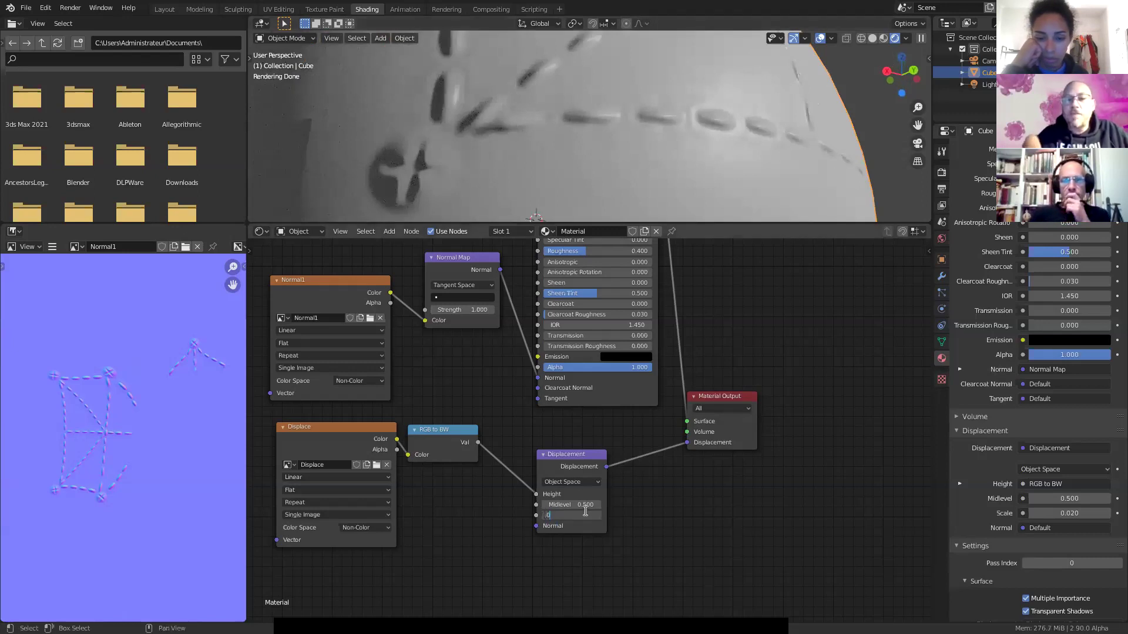
{"action": "key", "text": "Return"}
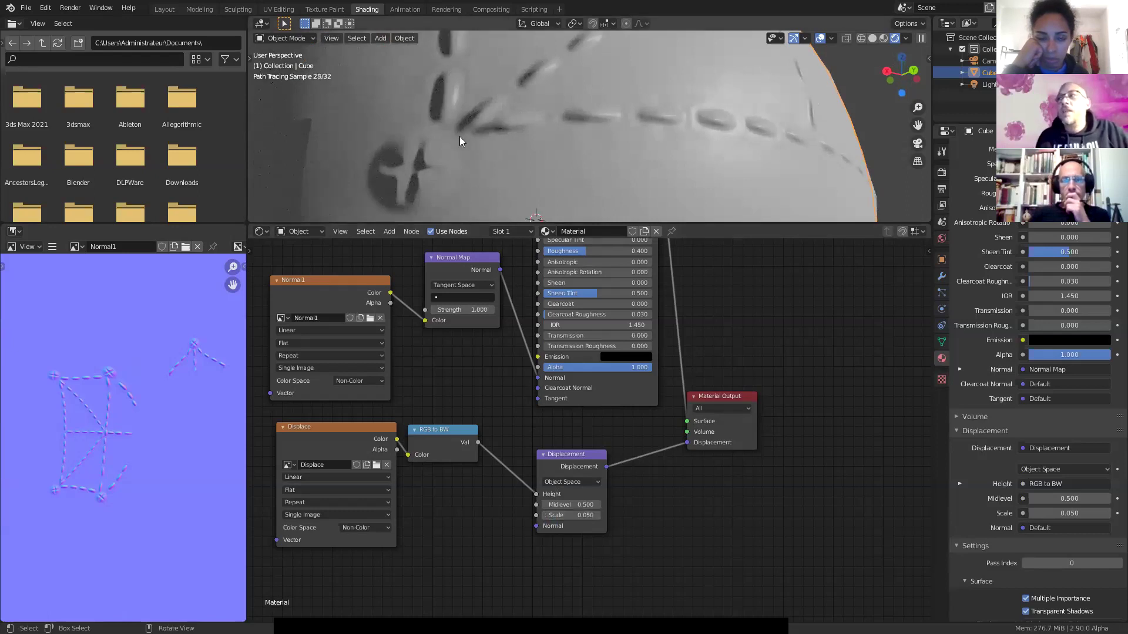
Step: Check the cube's mesh density in Edit Mode, and return to Object Mode
{"action": "scroll", "coordinate": [460, 136], "scroll_direction": "down", "scroll_amount": 2}
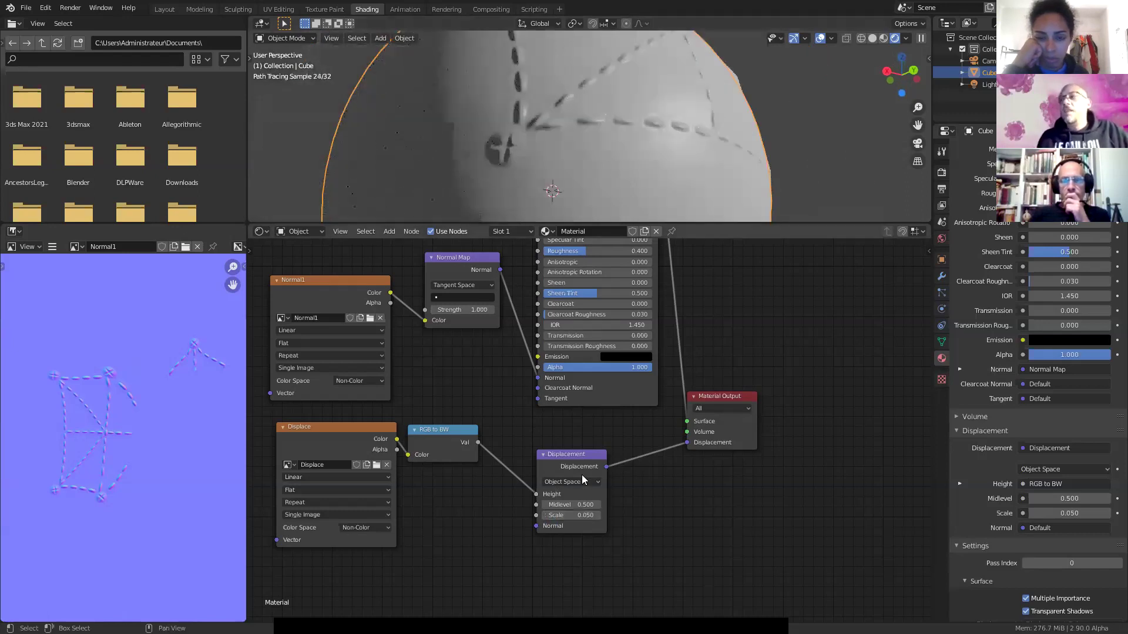
{"action": "left_click", "coordinate": [294, 37]}
{"action": "left_click", "coordinate": [287, 63]}
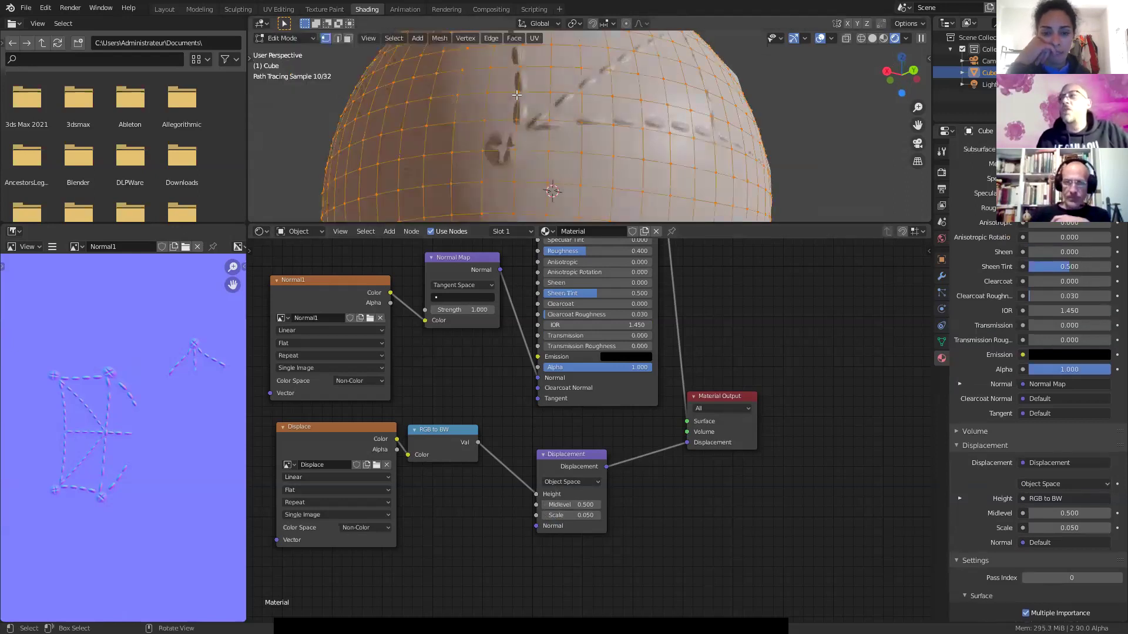
{"action": "left_click", "coordinate": [299, 39]}
{"action": "left_click", "coordinate": [290, 53]}
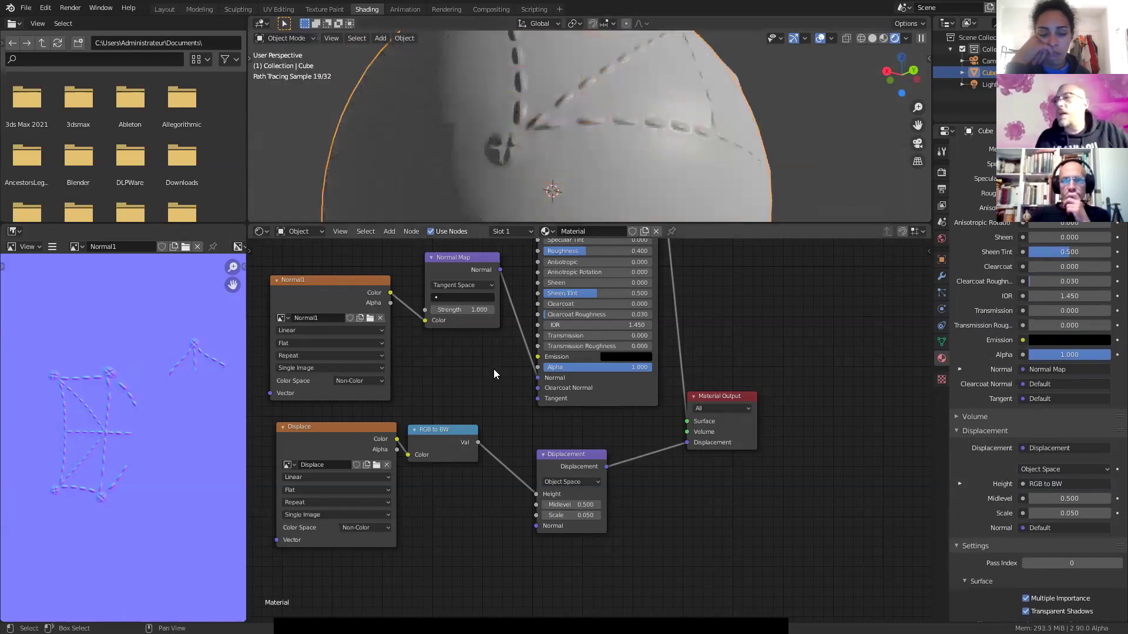
Step: Space the RGB to BW node away from the Displace texture, and set the Cycles feature set to Experimental
{"action": "scroll", "coordinate": [478, 410], "scroll_direction": "down", "scroll_amount": 2}
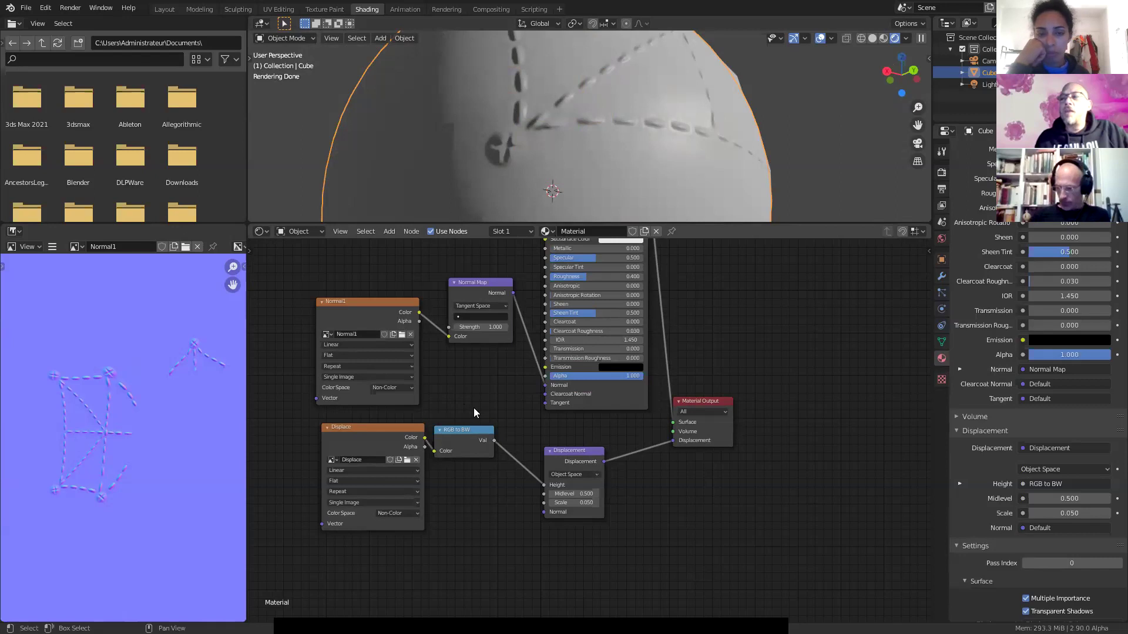
{"action": "left_click_drag", "start_coordinate": [469, 431], "coordinate": [489, 429]}
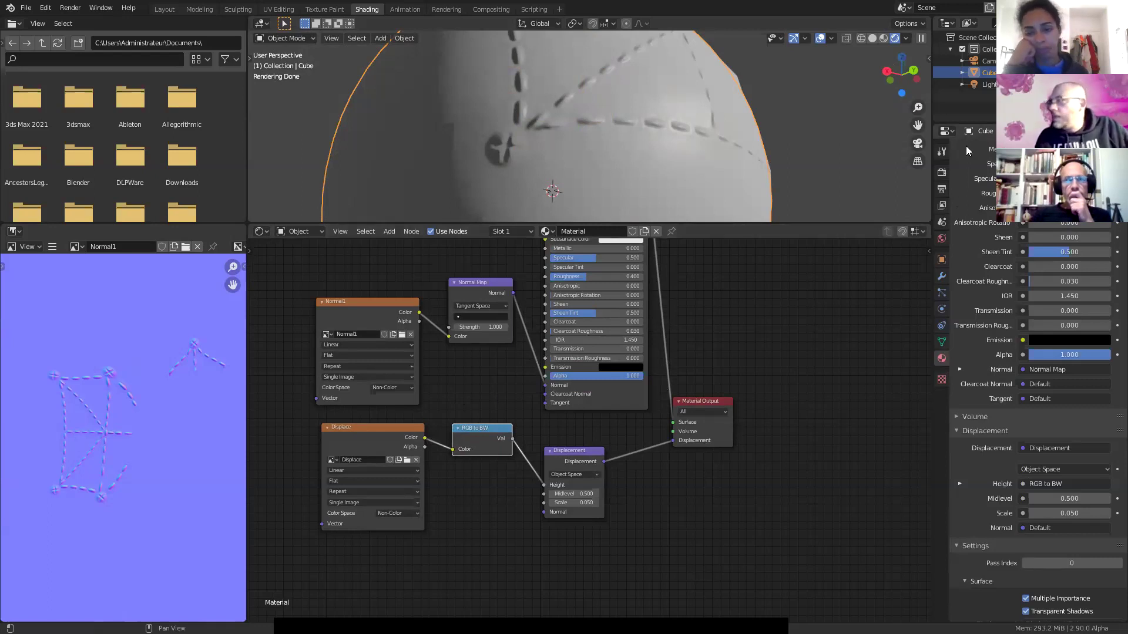
{"action": "scroll", "coordinate": [989, 220], "scroll_direction": "up", "scroll_amount": 5}
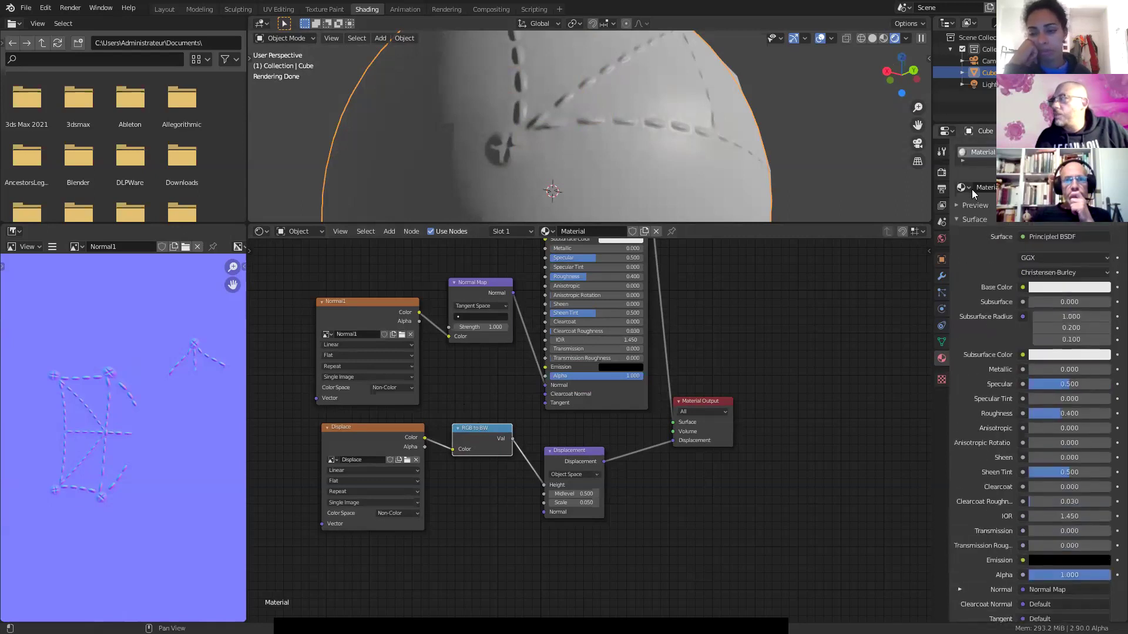
{"action": "left_click", "coordinate": [941, 172]}
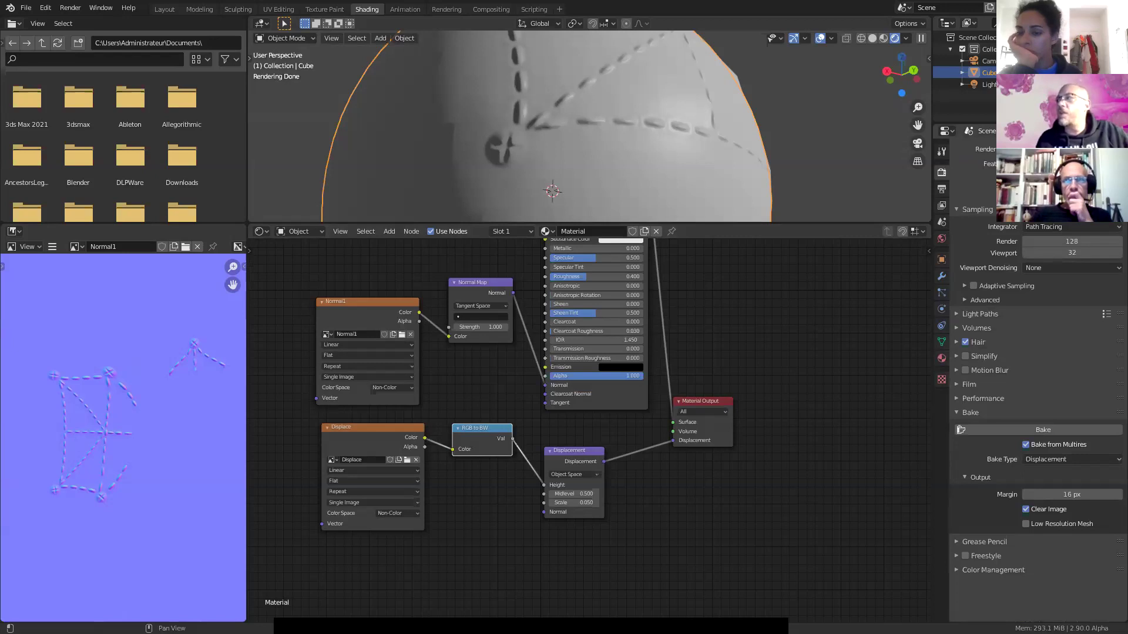
{"action": "left_click", "coordinate": [1057, 189]}
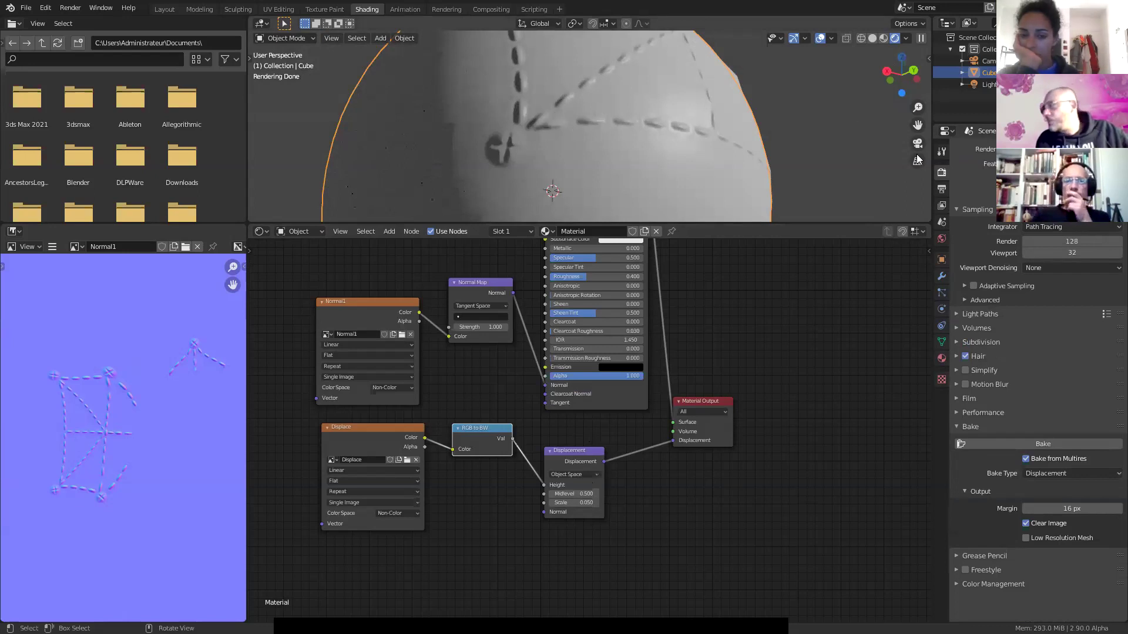
Step: Add a Subdivision Surface modifier to the cube with Adaptive Subdivision enabled, and view the displaced relief from another angle
{"action": "left_click", "coordinate": [942, 276]}
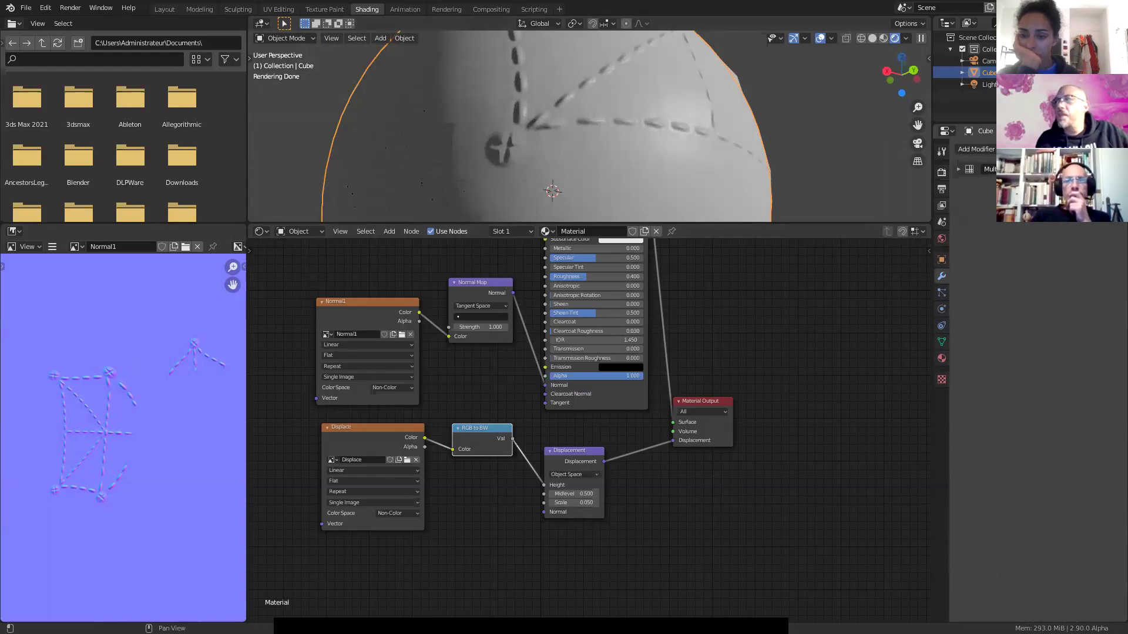
{"action": "left_click", "coordinate": [975, 149]}
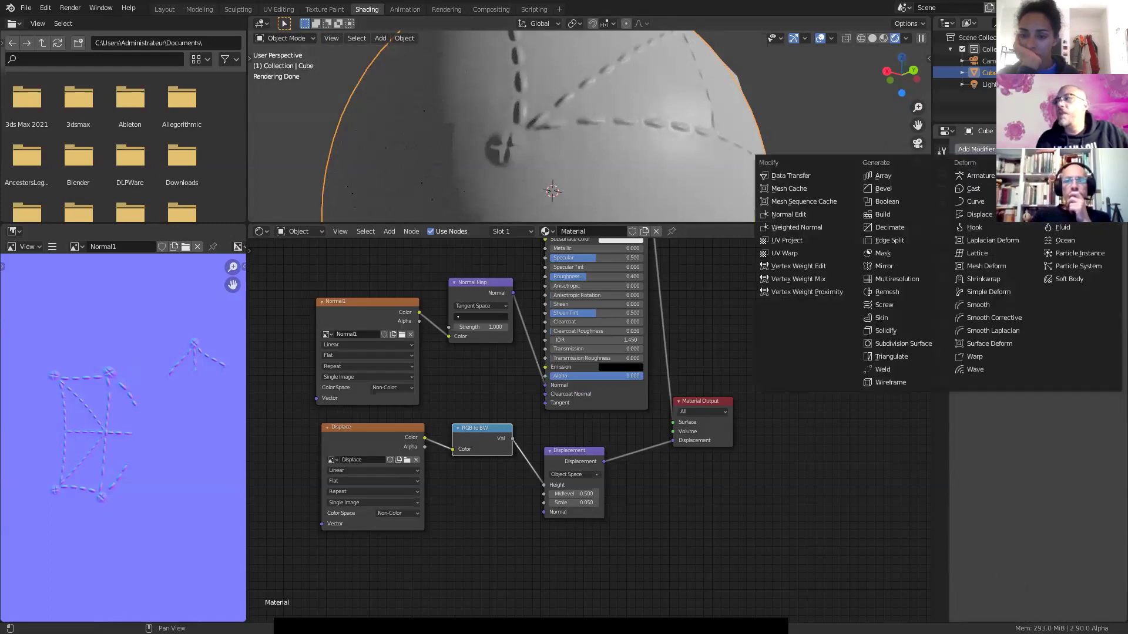
{"action": "left_click", "coordinate": [903, 346]}
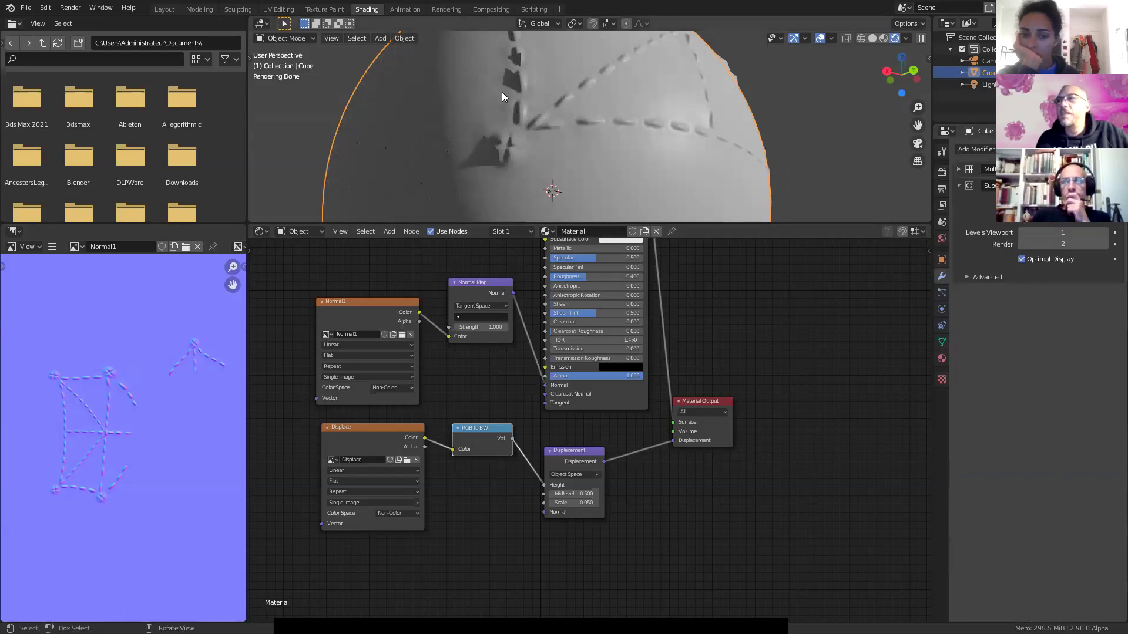
{"action": "left_click", "coordinate": [1019, 224]}
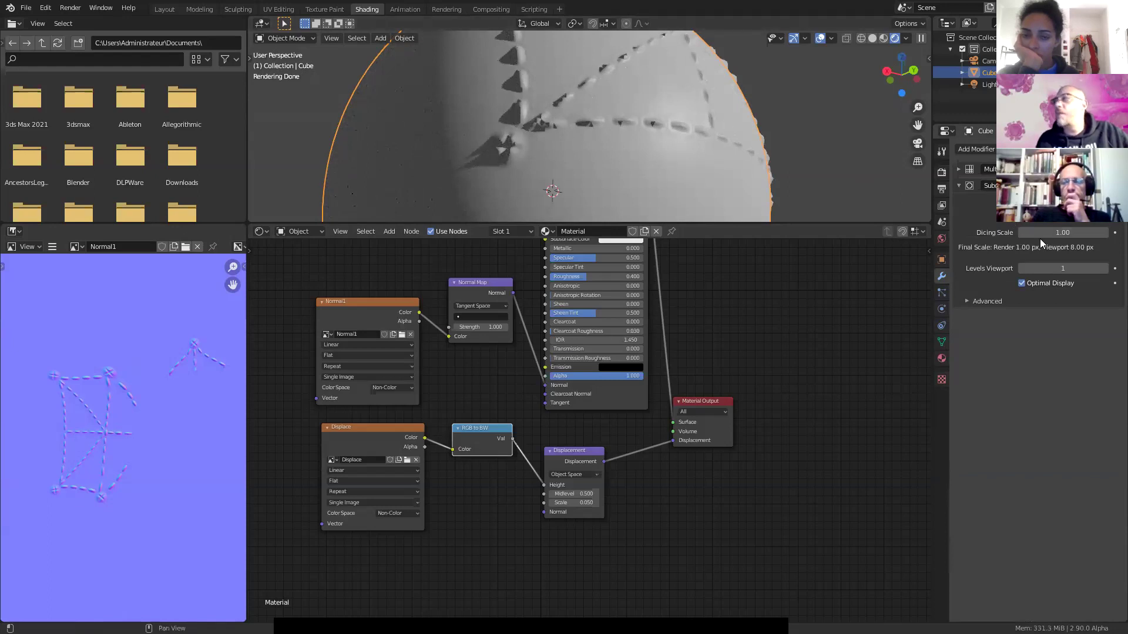
{"action": "middle_click_drag", "start_coordinate": [642, 112], "coordinate": [677, 109]}
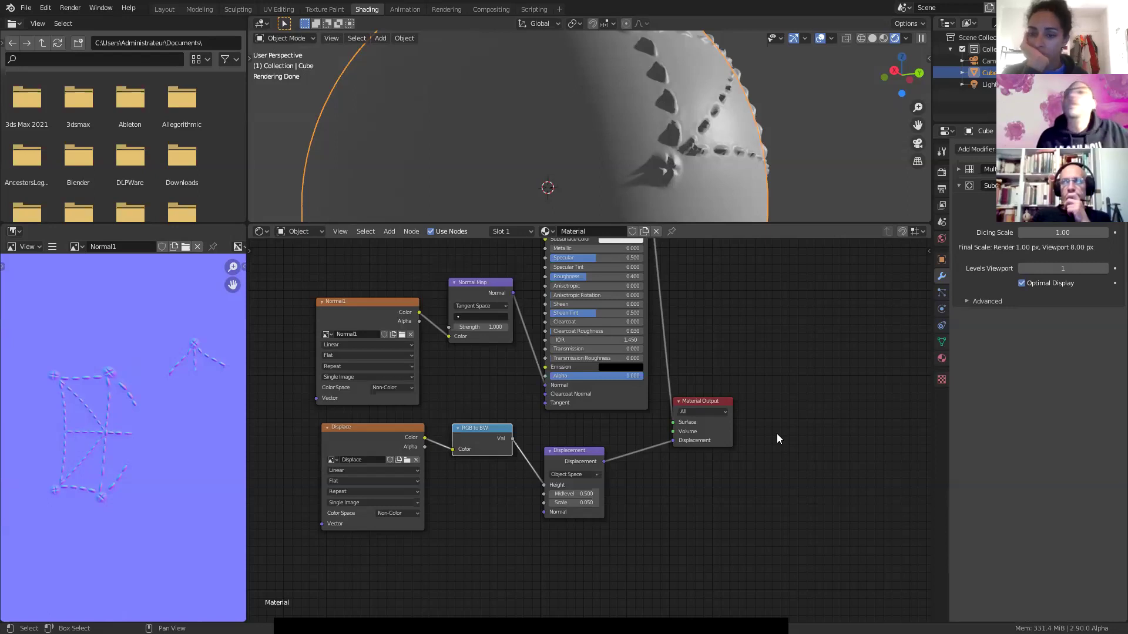
Step: Show the material's surface and volume settings beside the node tree, keeping the displacement method at Displacement Only
{"action": "left_click", "coordinate": [941, 174]}
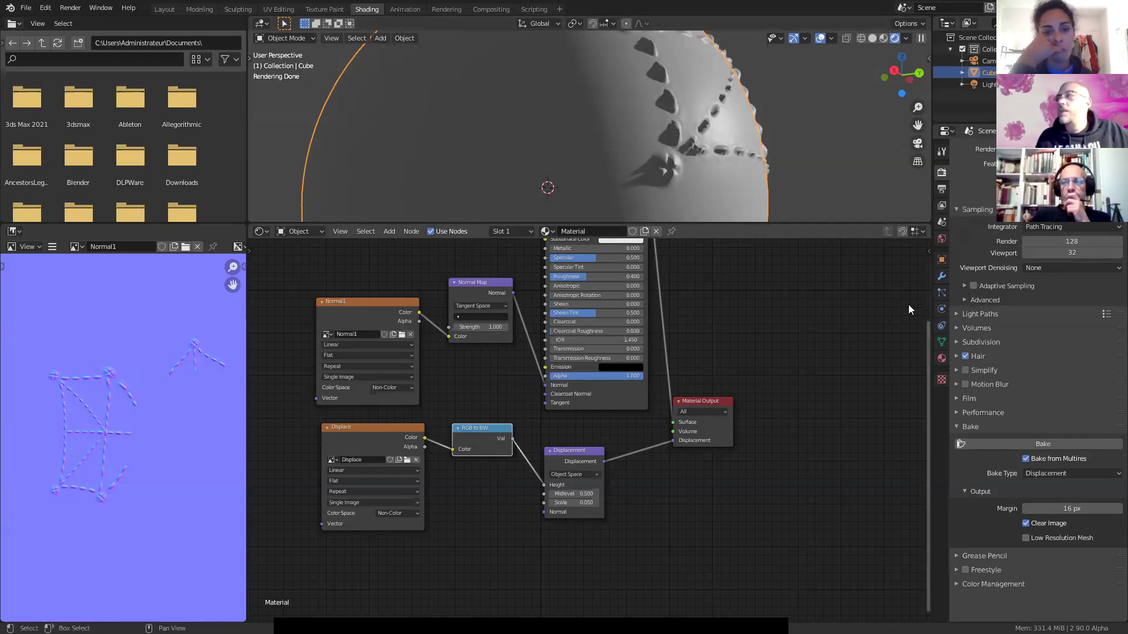
{"action": "left_click", "coordinate": [941, 279]}
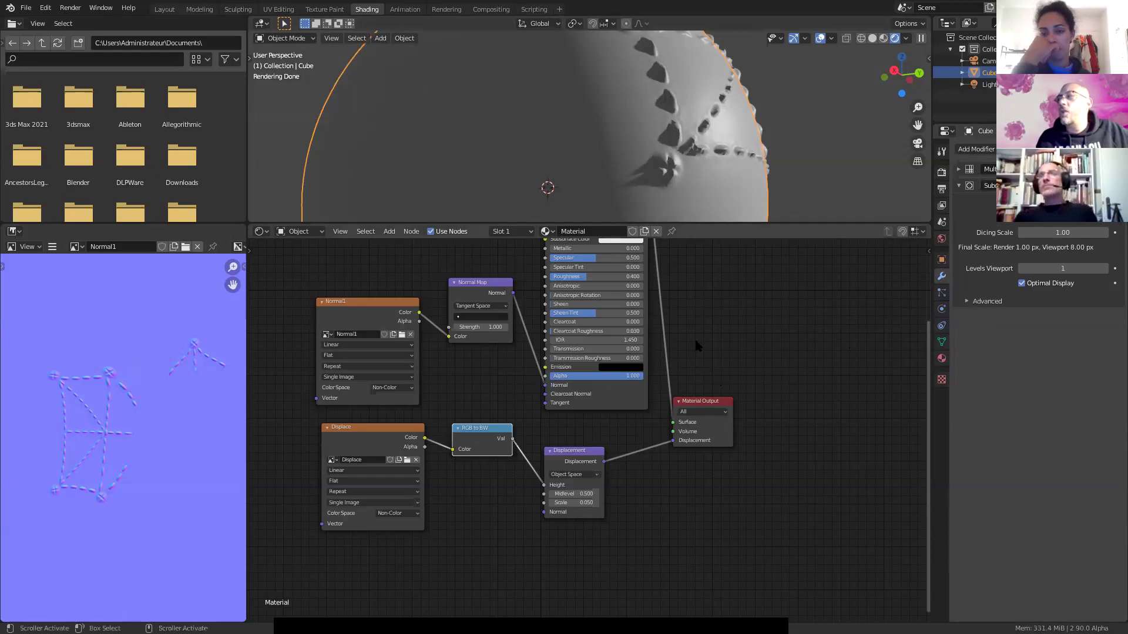
{"action": "left_click", "coordinate": [926, 255]}
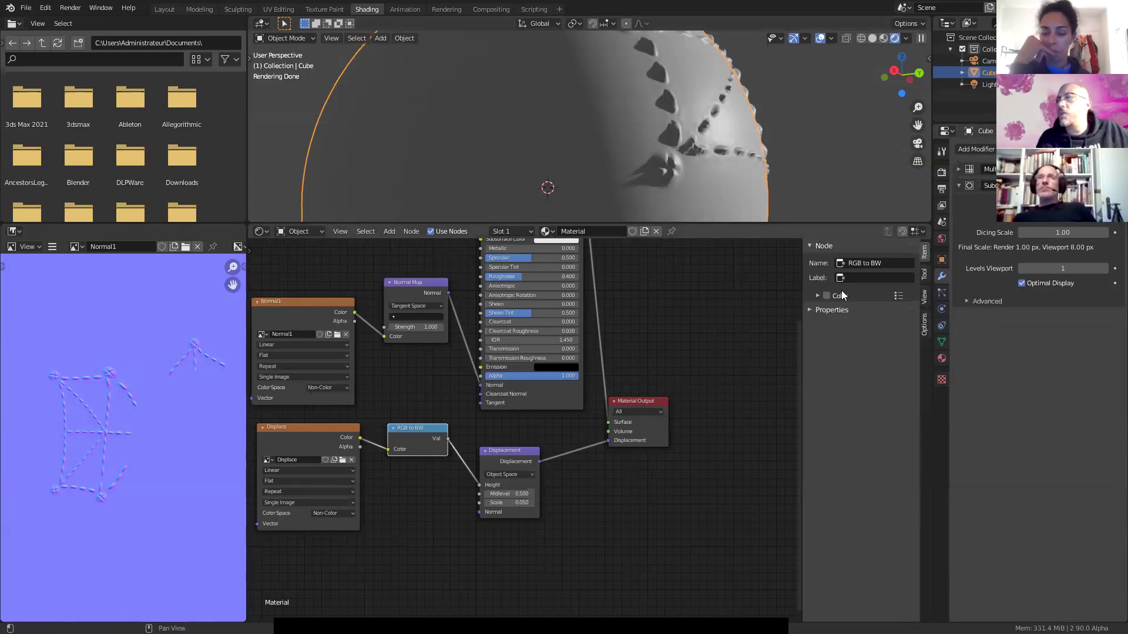
{"action": "left_click", "coordinate": [926, 323]}
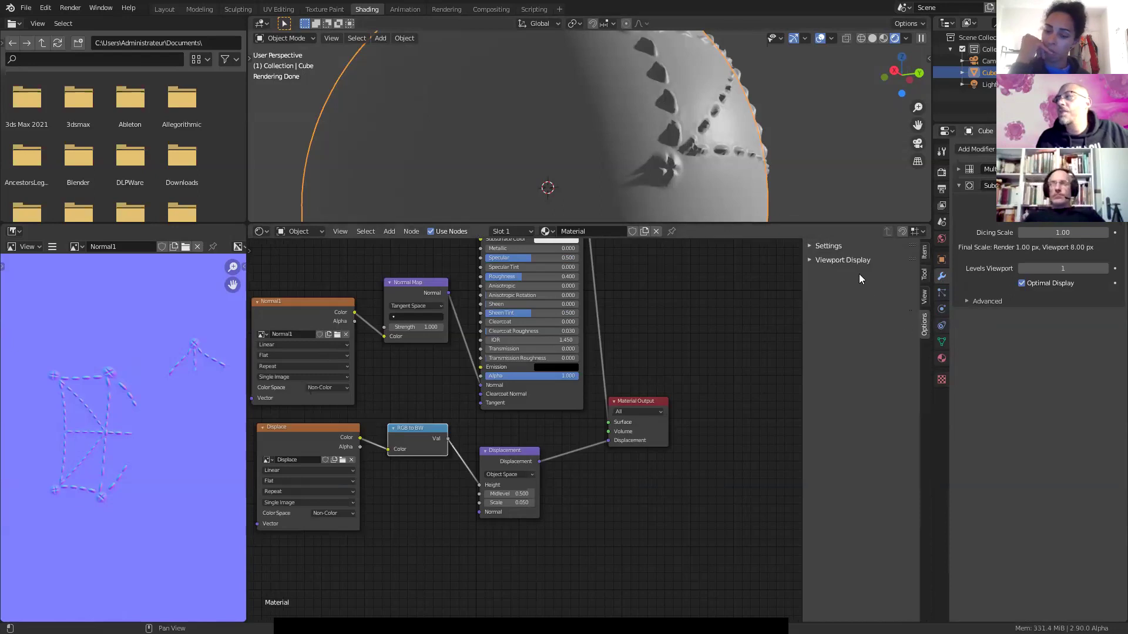
{"action": "left_click", "coordinate": [827, 246]}
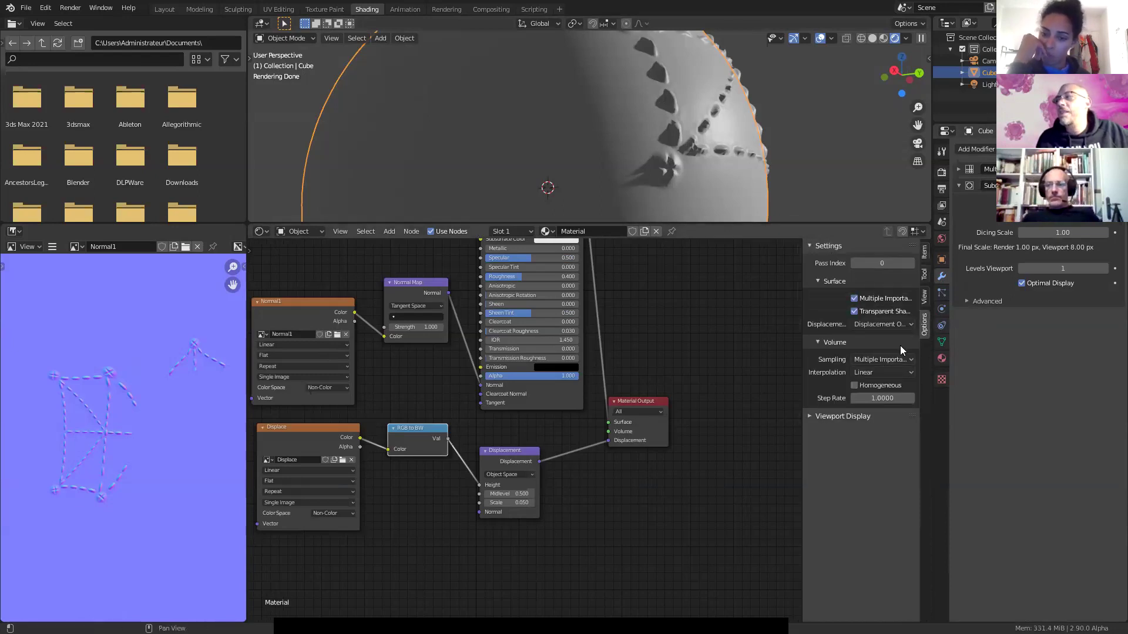
{"action": "left_click", "coordinate": [888, 325]}
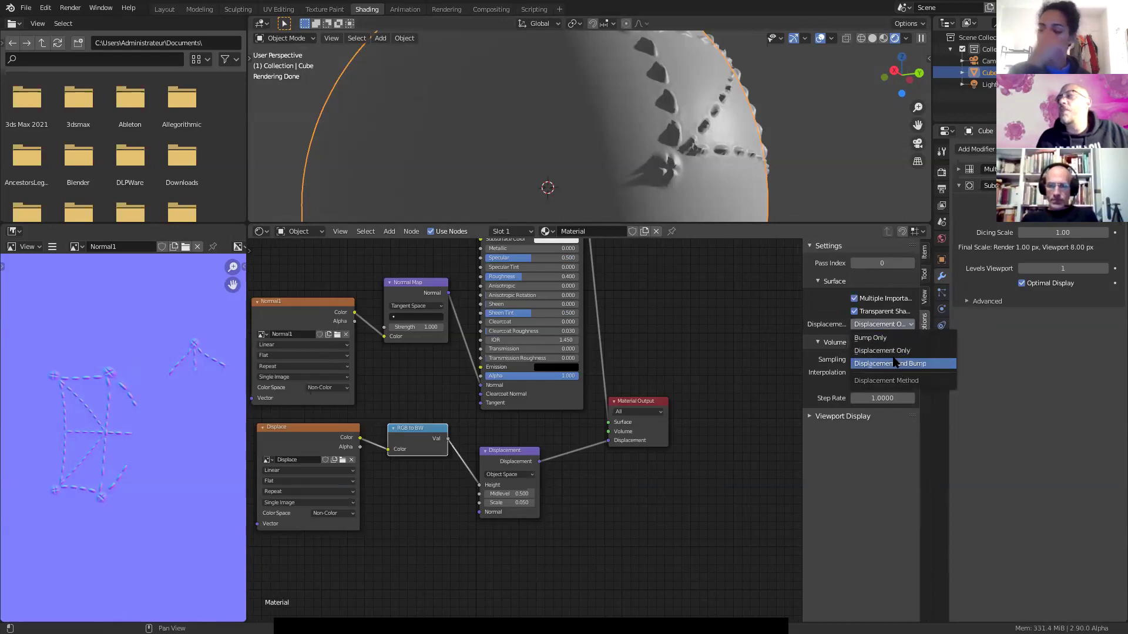
{"action": "left_click", "coordinate": [887, 351]}
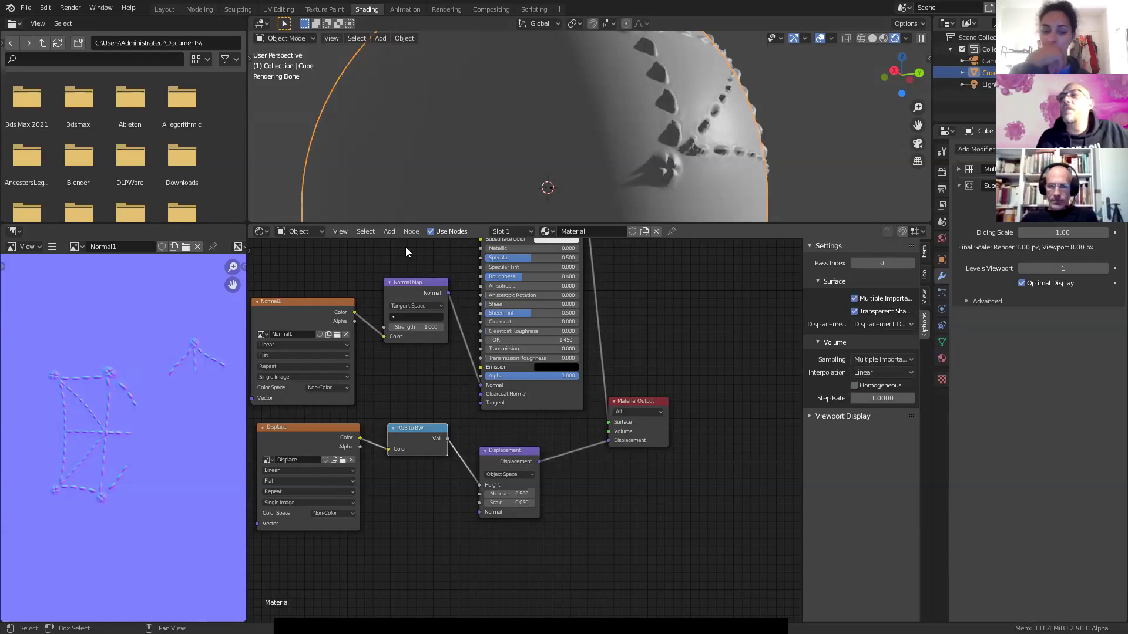
{"action": "left_click", "coordinate": [389, 231]}
{"action": "mouse_move", "coordinate": [425, 277]}
{"action": "mouse_move", "coordinate": [415, 321]}
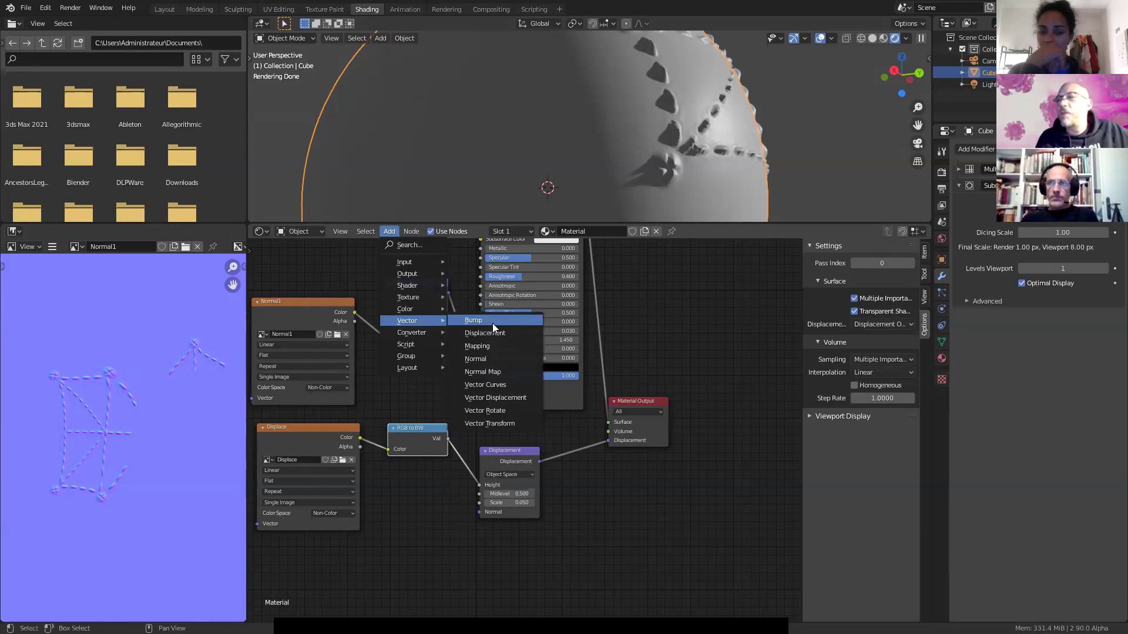
{"action": "left_click", "coordinate": [889, 324]}
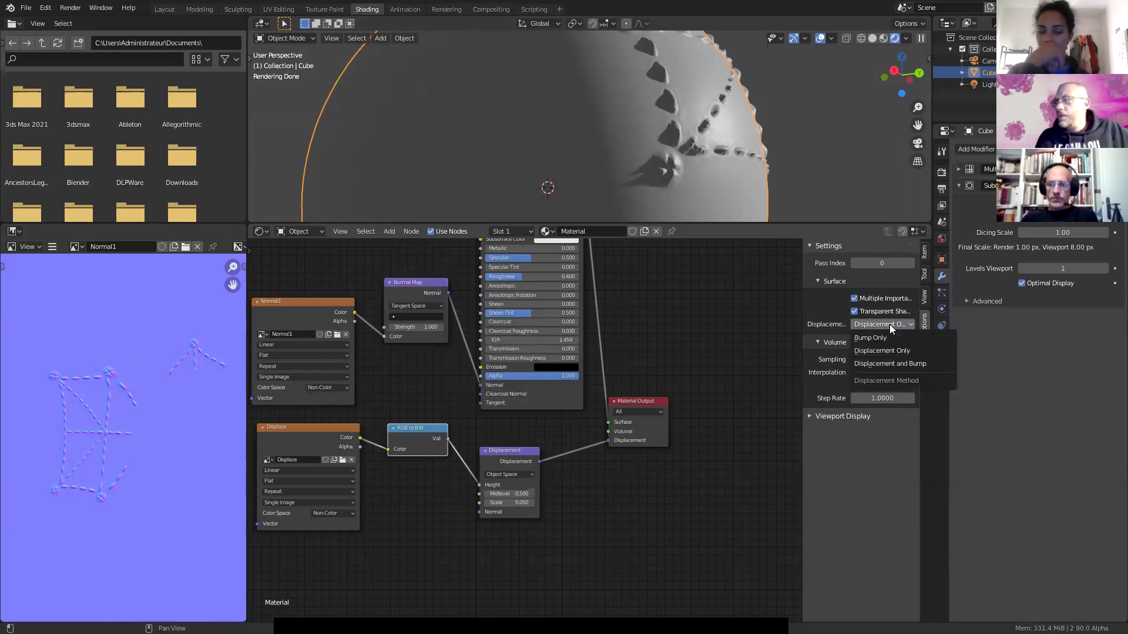
{"action": "left_click", "coordinate": [297, 431]}
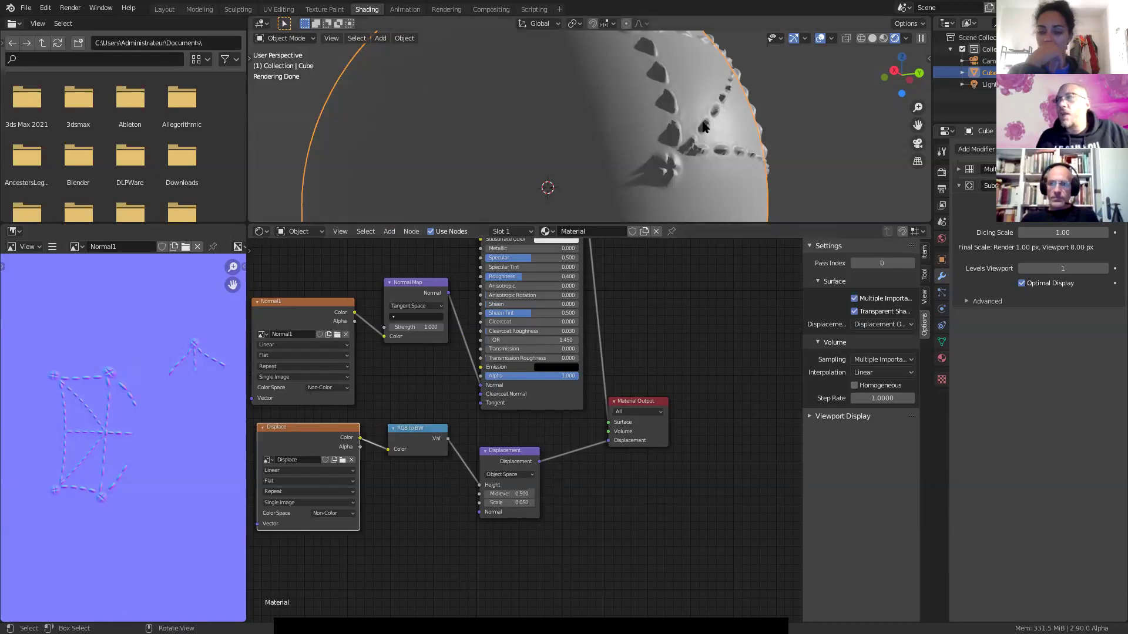
{"action": "mouse_move", "coordinate": [510, 503]}
{"action": "left_mouse_down"}
{"action": "mouse_move", "coordinate": [563, 502]}
{"action": "mouse_move", "coordinate": [514, 503]}
{"action": "left_mouse_up"}
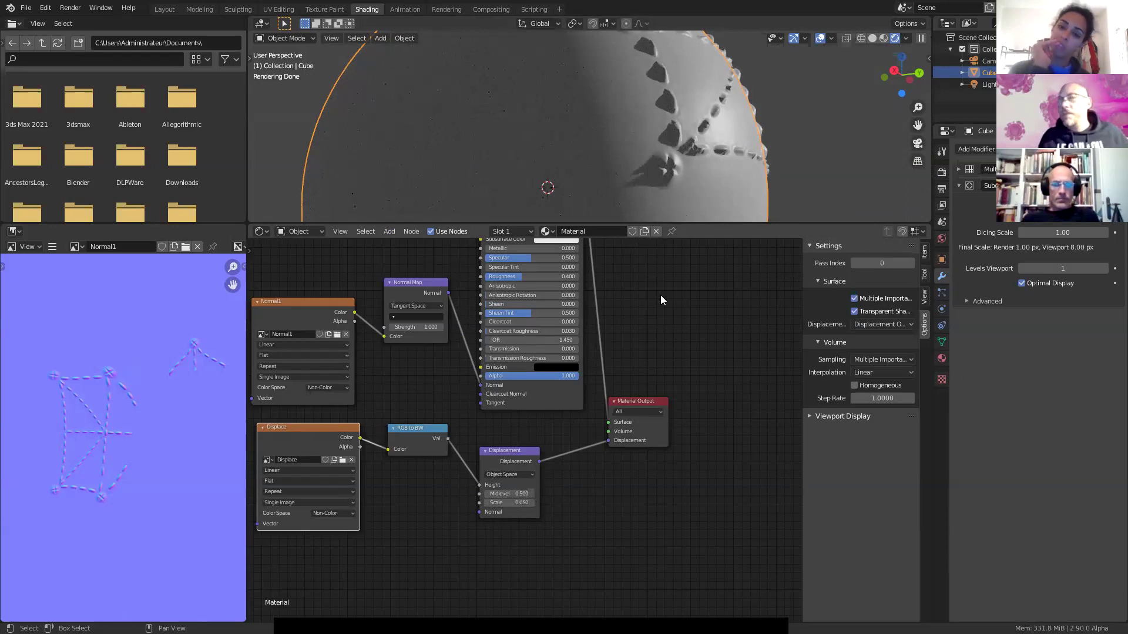
Step: Set the Principled BSDF's Base Color to a dark, fully saturated red
{"action": "middle_click_drag", "start_coordinate": [547, 331], "coordinate": [547, 434]}
{"action": "mouse_move", "coordinate": [302, 533]}
{"action": "left_mouse_down"}
{"action": "mouse_move", "coordinate": [282, 523]}
{"action": "mouse_move", "coordinate": [296, 539]}
{"action": "left_mouse_up"}
{"action": "middle_click_drag", "start_coordinate": [305, 538], "coordinate": [333, 583]}
{"action": "middle_click_drag", "start_coordinate": [646, 153], "coordinate": [663, 204]}
{"action": "scroll", "coordinate": [664, 158], "scroll_direction": "down", "scroll_amount": 4}
{"action": "mouse_move", "coordinate": [576, 64]}
{"action": "middle_mouse_down"}
{"action": "mouse_move", "coordinate": [605, 164]}
{"action": "mouse_move", "coordinate": [616, 67]}
{"action": "middle_mouse_up"}
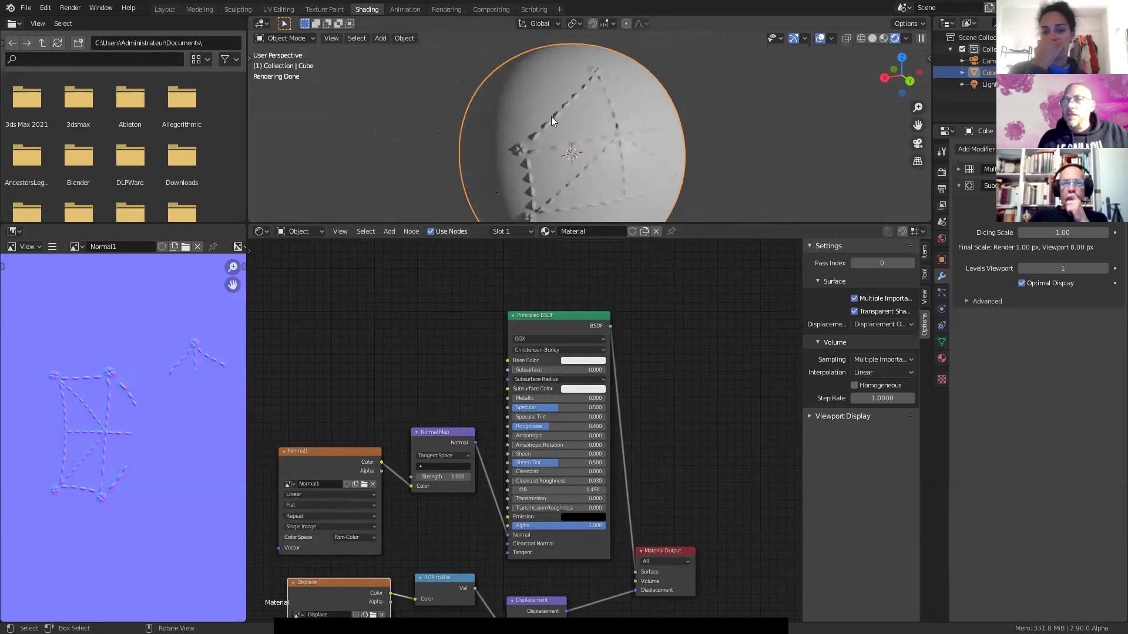
{"action": "middle_click_drag", "start_coordinate": [361, 395], "coordinate": [460, 430]}
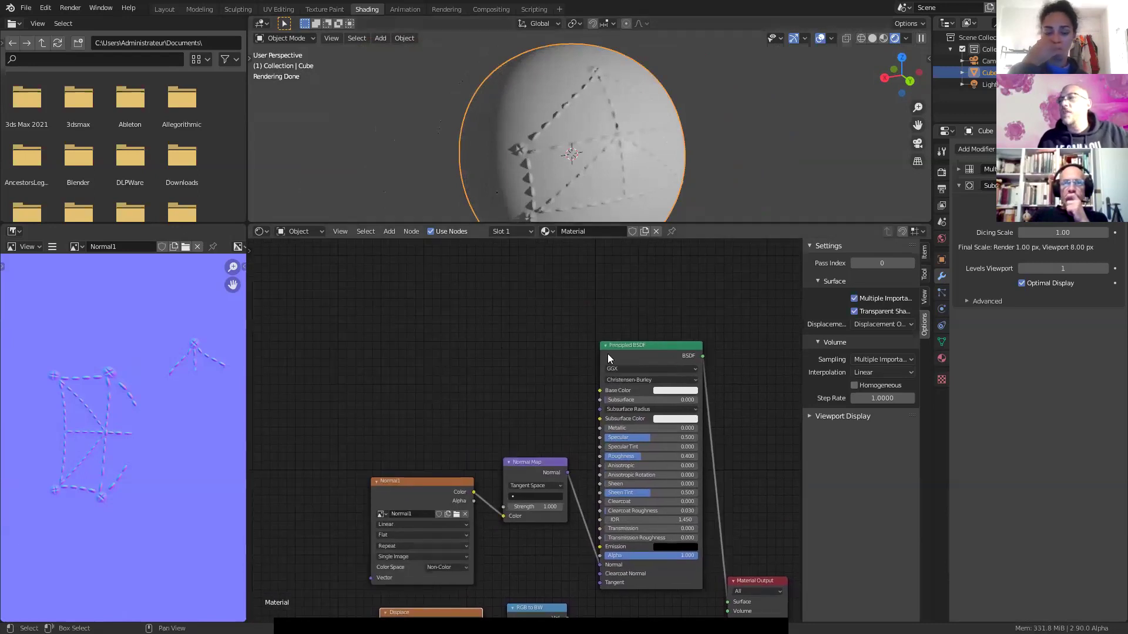
{"action": "left_click", "coordinate": [681, 389]}
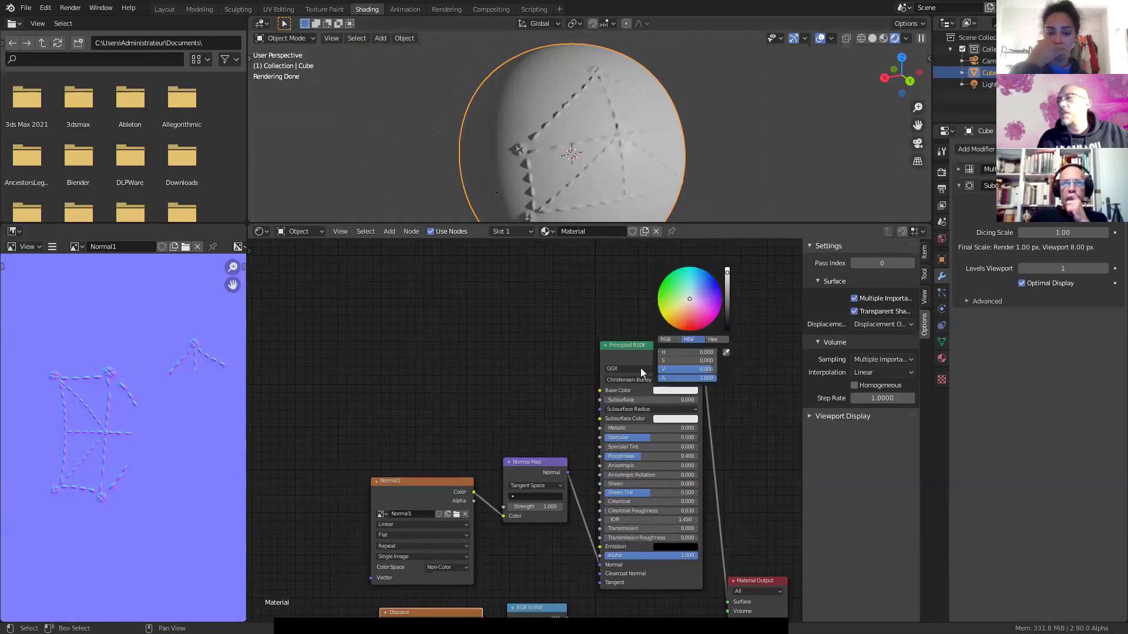
{"action": "left_click", "coordinate": [680, 387]}
{"action": "left_click", "coordinate": [686, 330]}
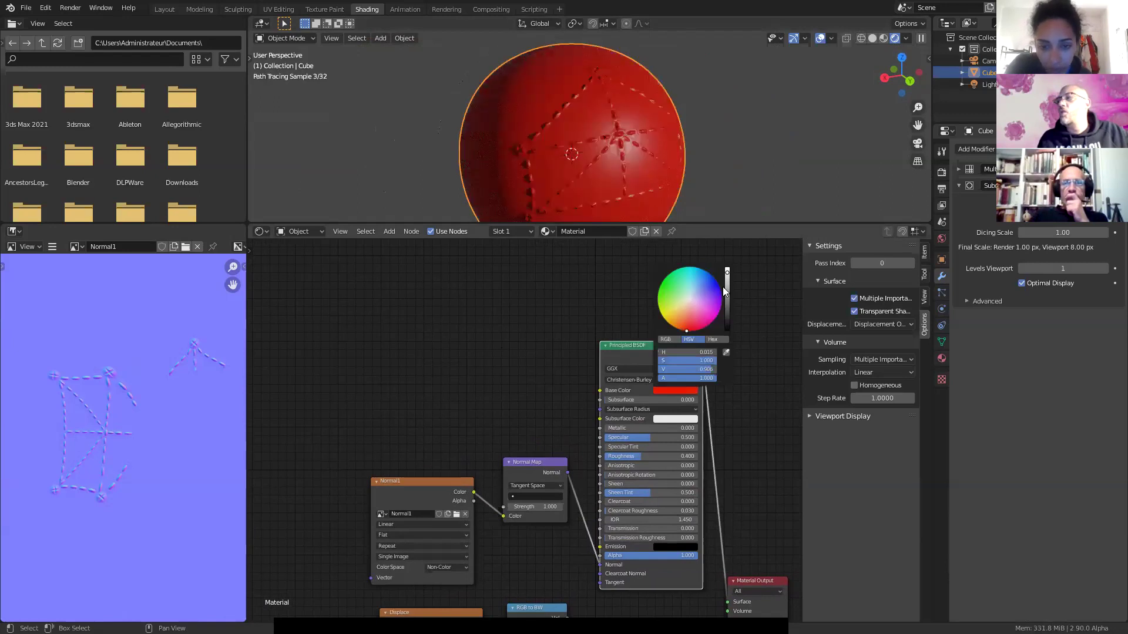
{"action": "left_click_drag", "start_coordinate": [727, 272], "coordinate": [728, 296]}
Step: Space the Displace texture node further from the RGB to BW node, and display the Displace image in the image editor
{"action": "middle_click_drag", "start_coordinate": [582, 315], "coordinate": [542, 266]}
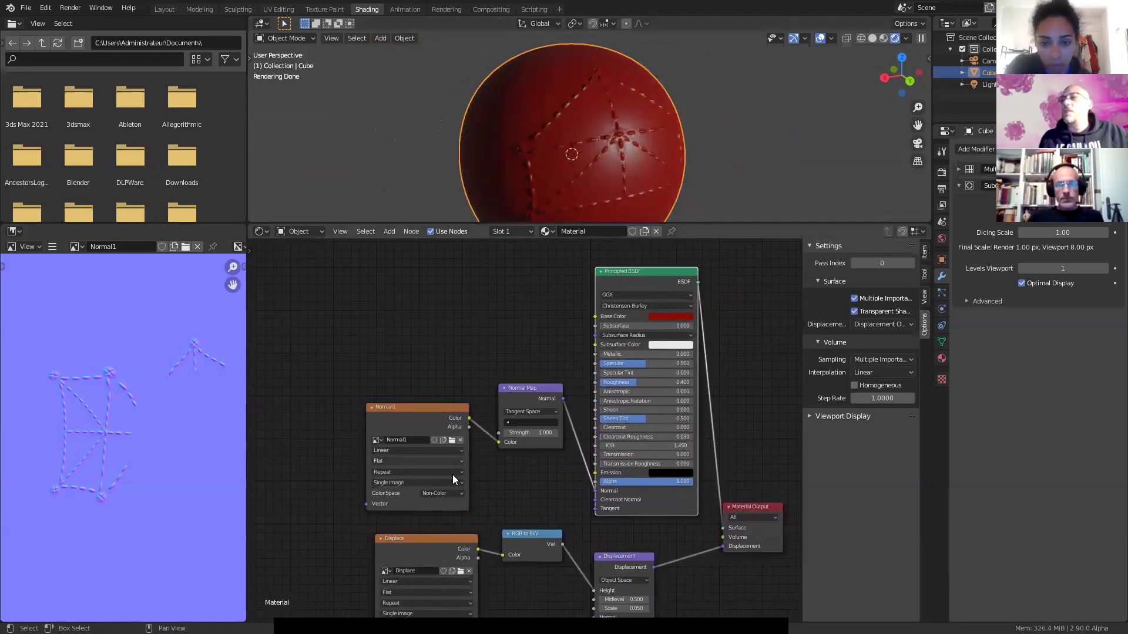
{"action": "middle_click_drag", "start_coordinate": [452, 475], "coordinate": [459, 450]}
{"action": "left_click_drag", "start_coordinate": [432, 495], "coordinate": [398, 495]}
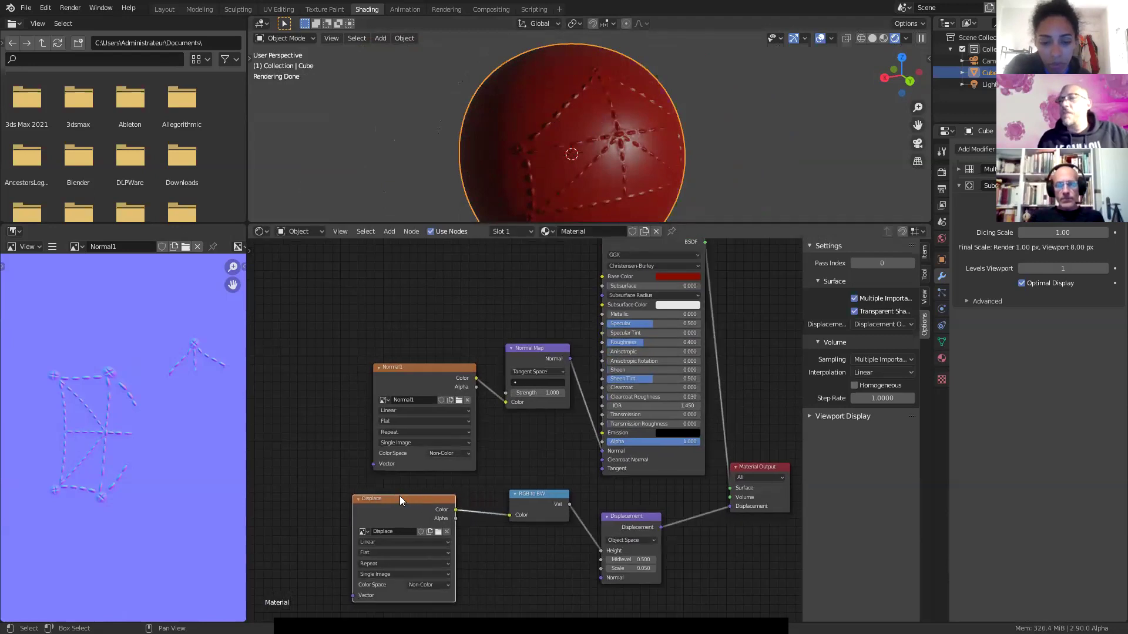
{"action": "left_click", "coordinate": [77, 246]}
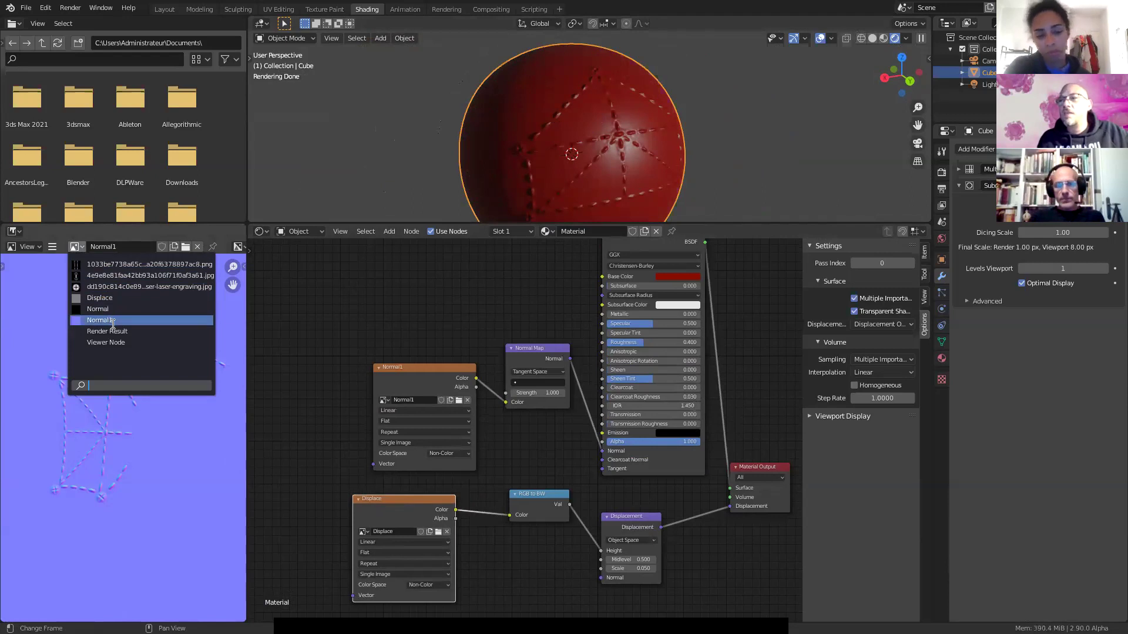
{"action": "left_click", "coordinate": [103, 298]}
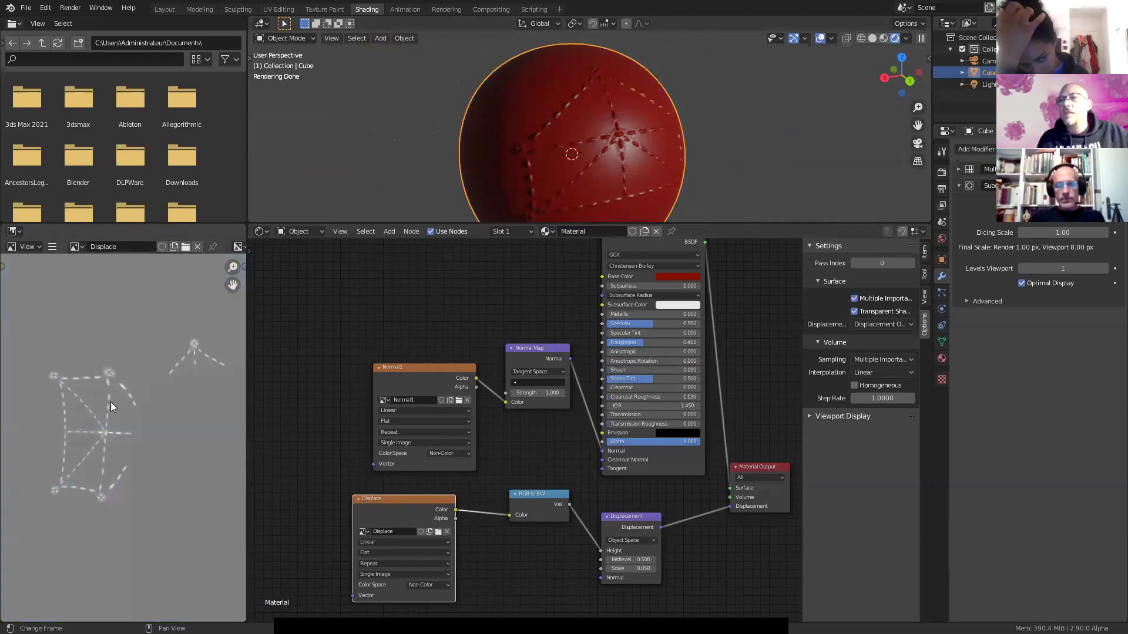
{"action": "scroll", "coordinate": [100, 398], "scroll_direction": "down", "scroll_amount": 2}
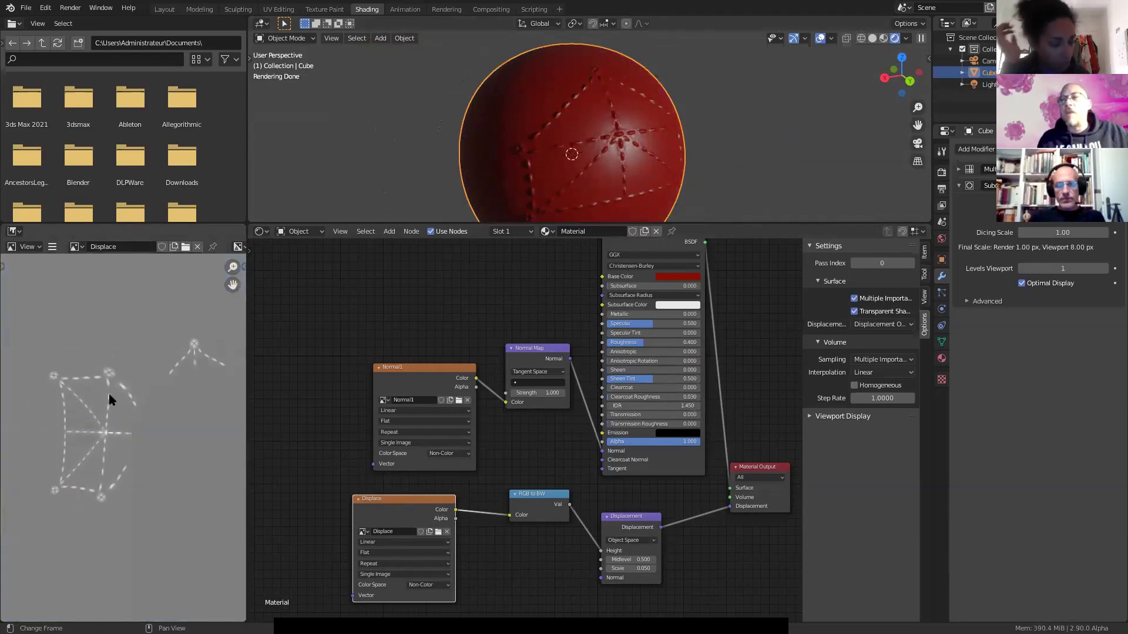
Step: Add a MixRGB node, copy the red base color into Color1, and connect its output to the Principled BSDF's Base Color
{"action": "middle_click_drag", "start_coordinate": [354, 391], "coordinate": [333, 491]}
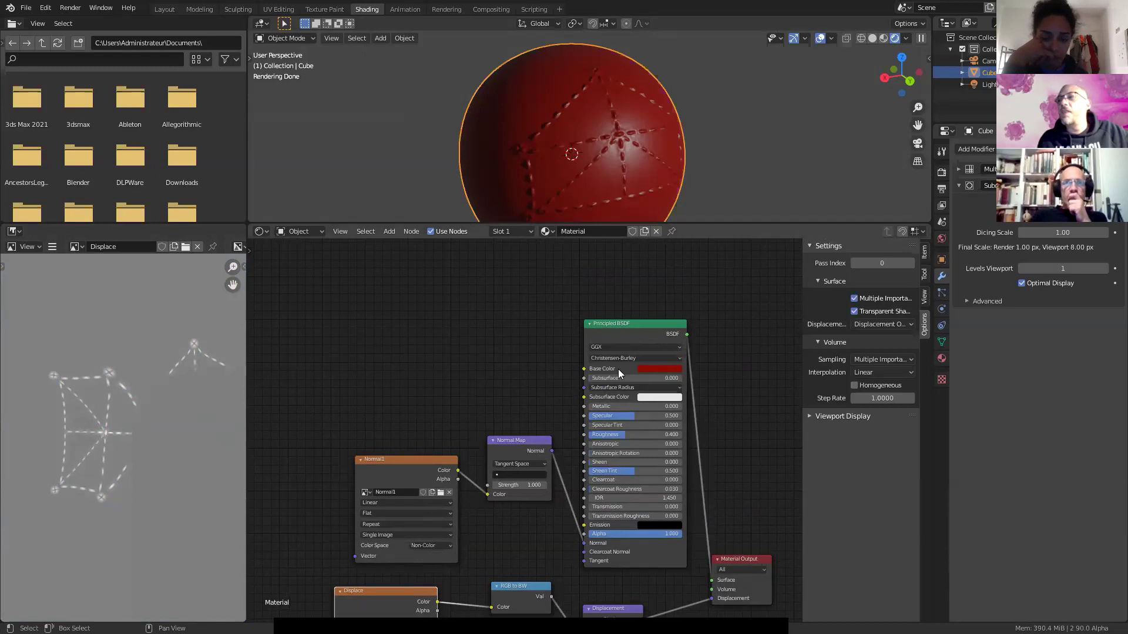
{"action": "left_click", "coordinate": [388, 234]}
{"action": "mouse_move", "coordinate": [405, 308]}
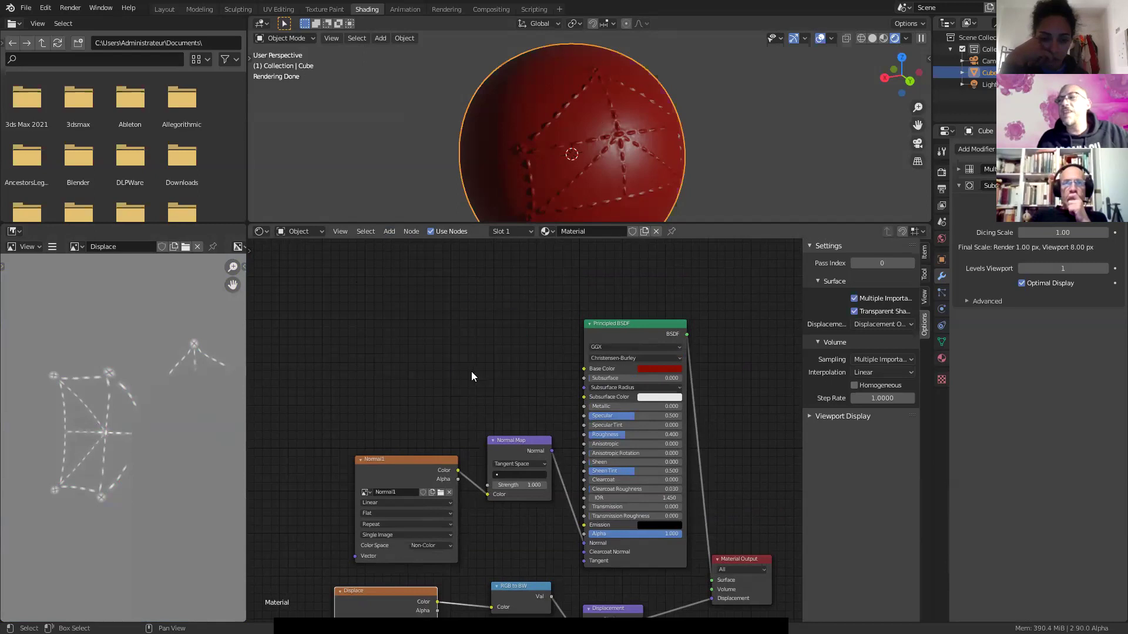
{"action": "left_click", "coordinate": [389, 231]}
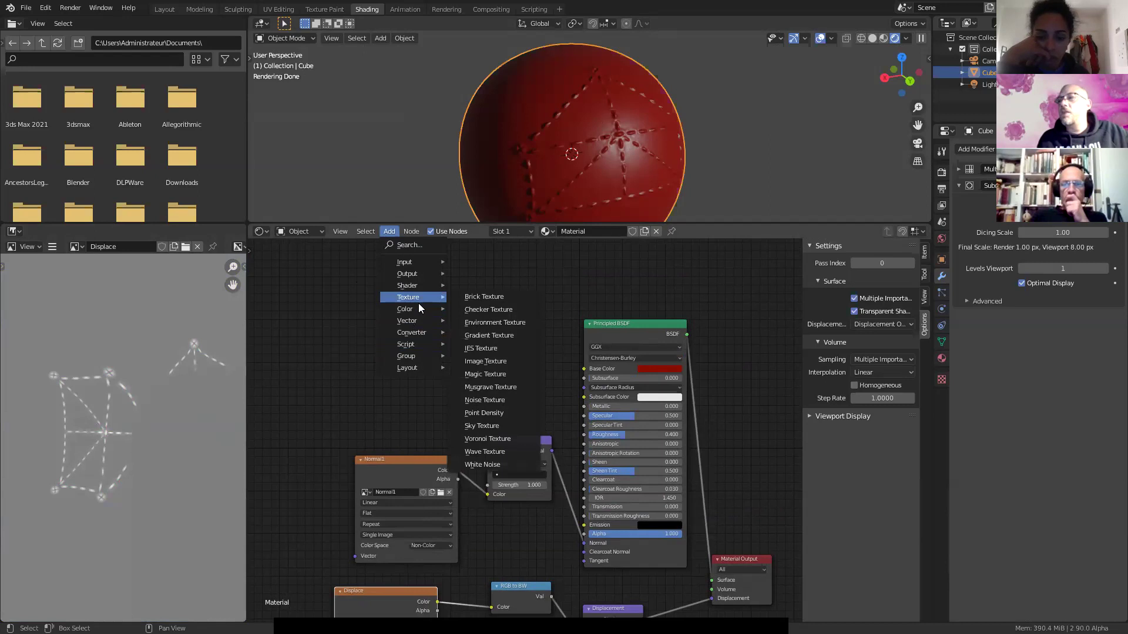
{"action": "mouse_move", "coordinate": [406, 307]}
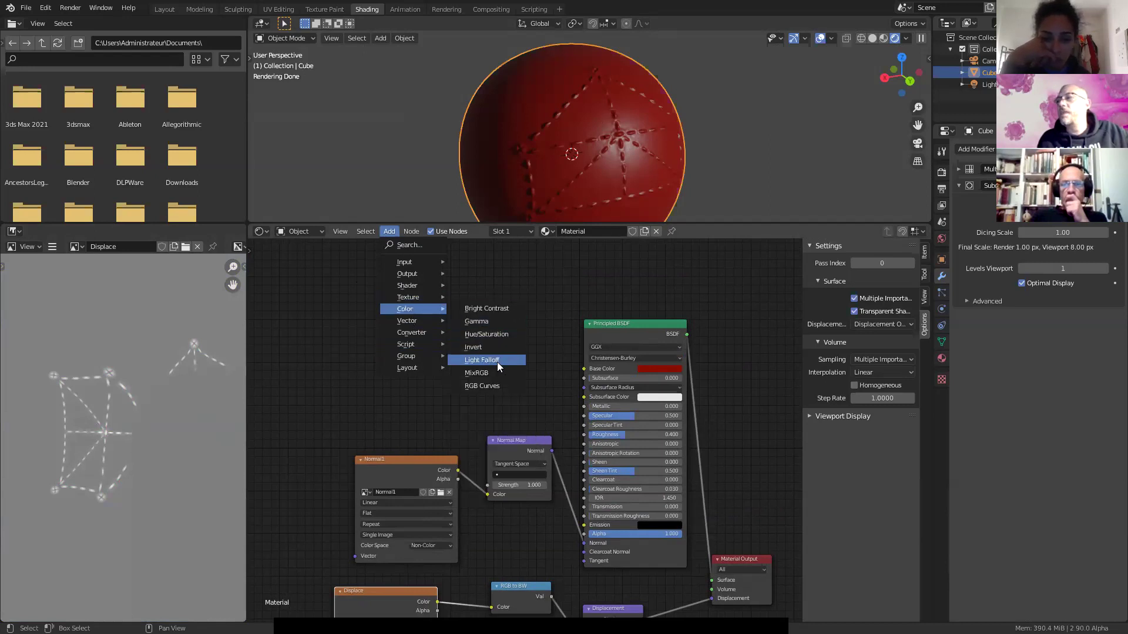
{"action": "left_click", "coordinate": [481, 373]}
{"action": "left_click", "coordinate": [405, 307]}
{"action": "left_click", "coordinate": [453, 390]}
{"action": "left_click_drag", "start_coordinate": [658, 369], "coordinate": [460, 381]}
{"action": "left_click_drag", "start_coordinate": [474, 340], "coordinate": [584, 368]}
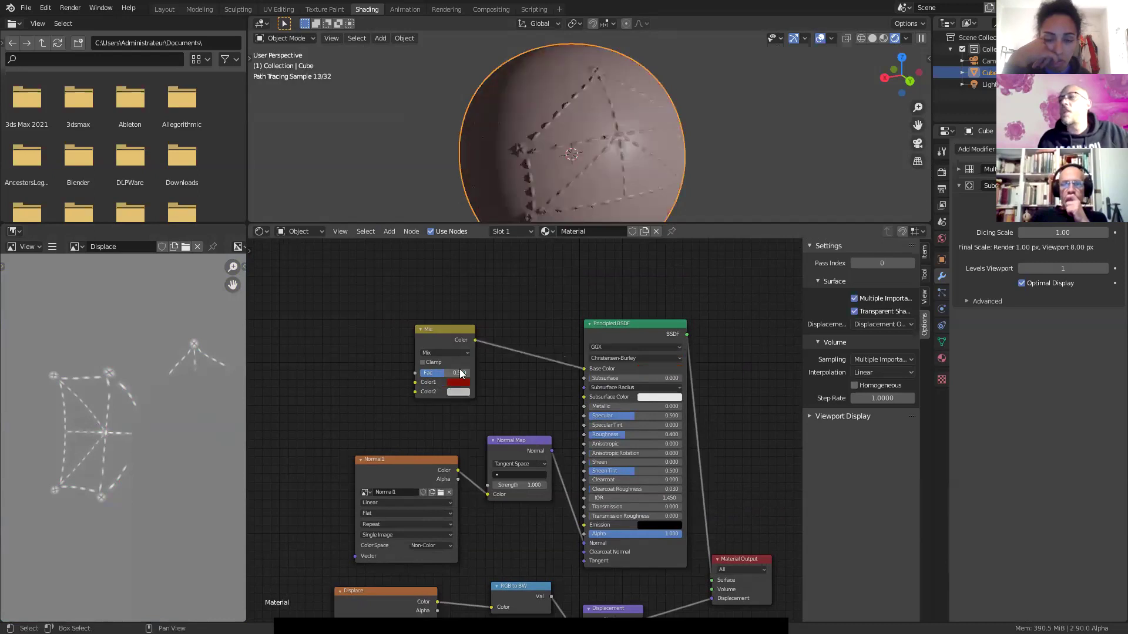
Step: Set the Mix node's Fac to 1.000 and brighten its Color2 to near white
{"action": "left_click_drag", "start_coordinate": [447, 372], "coordinate": [473, 372]}
{"action": "left_click", "coordinate": [462, 391]}
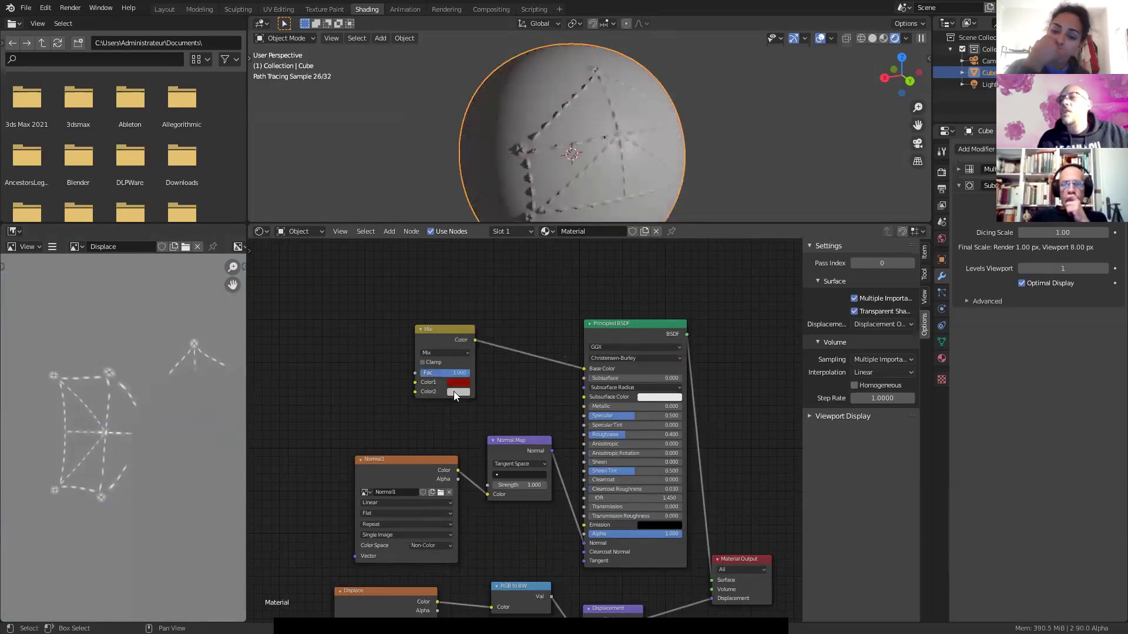
{"action": "left_click", "coordinate": [456, 392]}
{"action": "left_click_drag", "start_coordinate": [483, 300], "coordinate": [520, 270]}
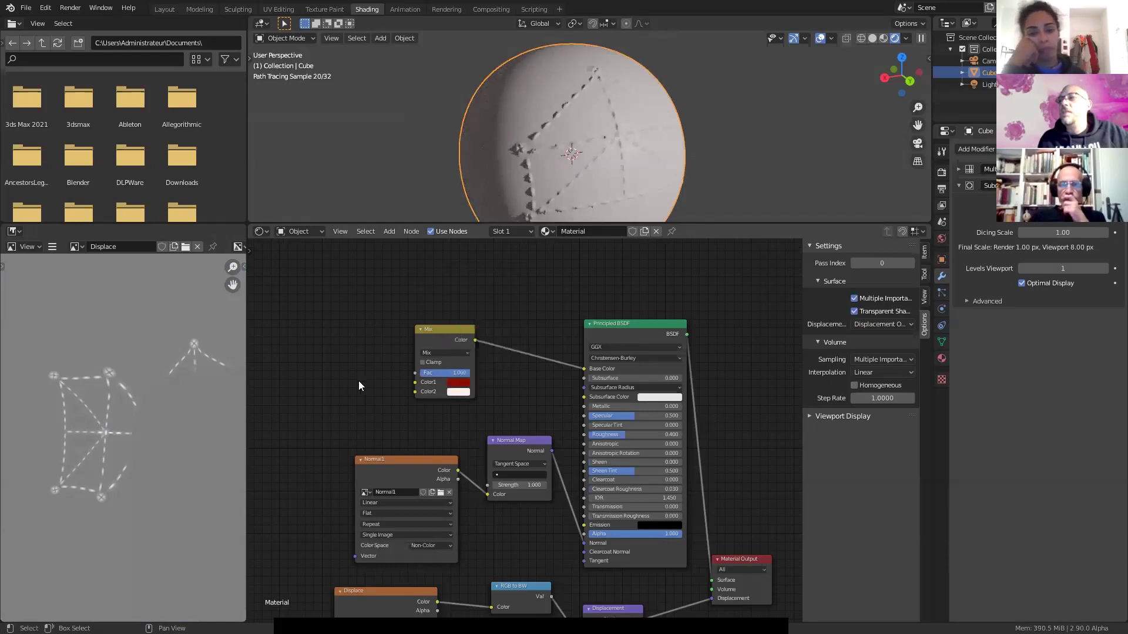
Step: Duplicate the Displace texture node and place the copy beside the Mix node
{"action": "middle_click_drag", "start_coordinate": [388, 469], "coordinate": [416, 501]}
{"action": "scroll", "coordinate": [387, 384], "scroll_direction": "down", "scroll_amount": 2}
{"action": "left_click", "coordinate": [433, 508]}
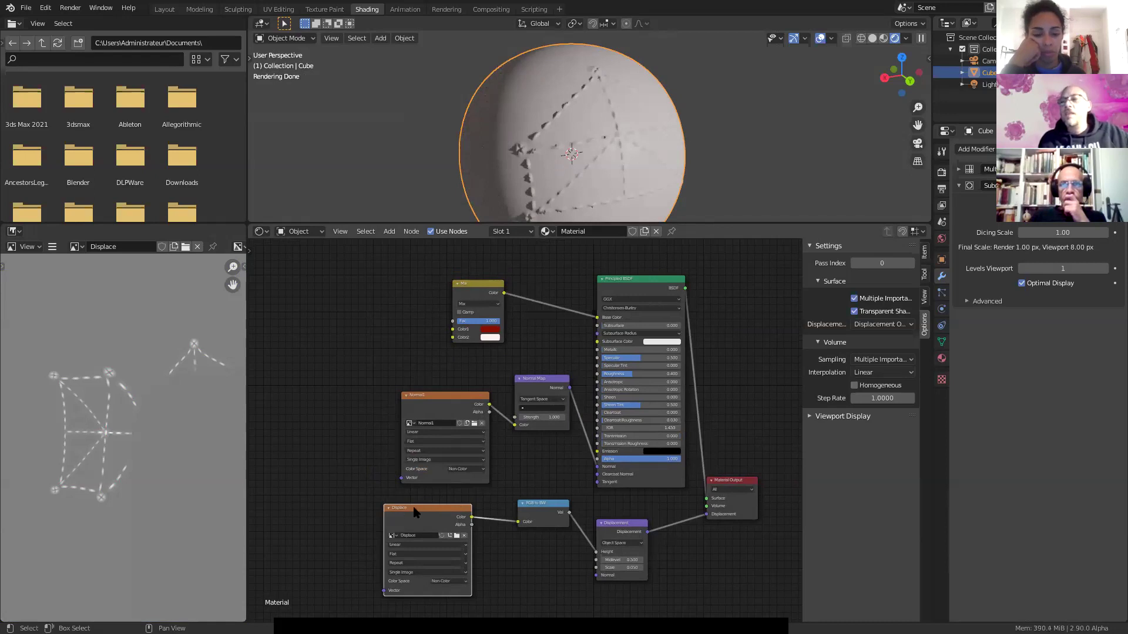
{"action": "key", "text": "shift+d"}
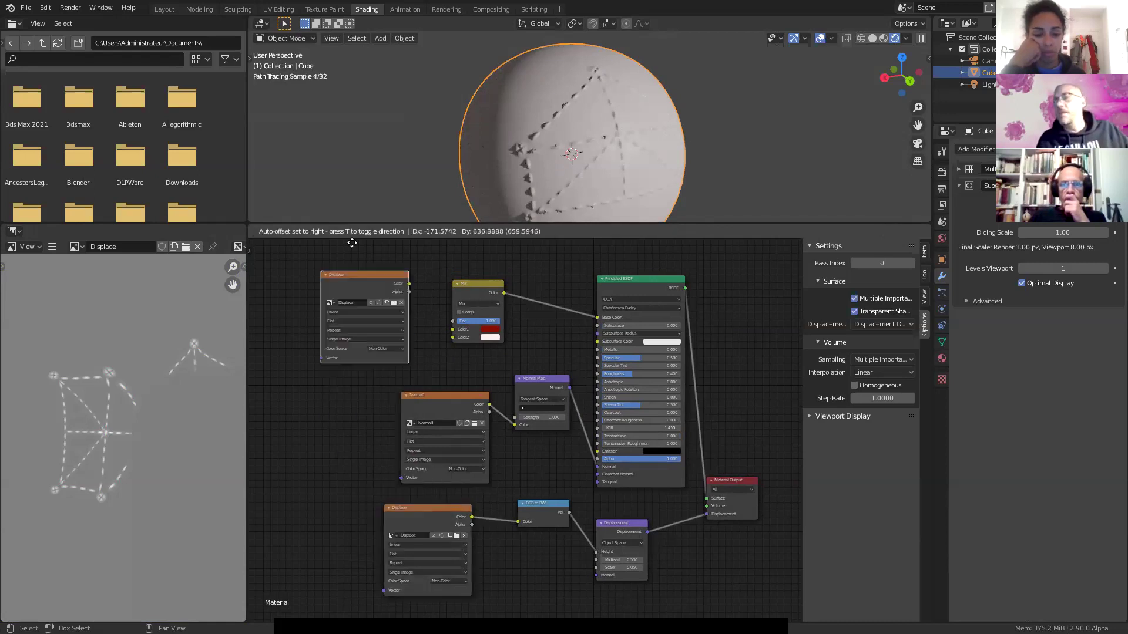
{"action": "left_click", "coordinate": [358, 259]}
Step: Make the duplicated texture's image a single-user copy and connect its Color output to the Mix node's Fac
{"action": "middle_click_drag", "start_coordinate": [402, 305], "coordinate": [390, 368]}
{"action": "scroll", "coordinate": [388, 337], "scroll_direction": "up", "scroll_amount": 4}
{"action": "scroll", "coordinate": [387, 367], "scroll_direction": "up", "scroll_amount": 1}
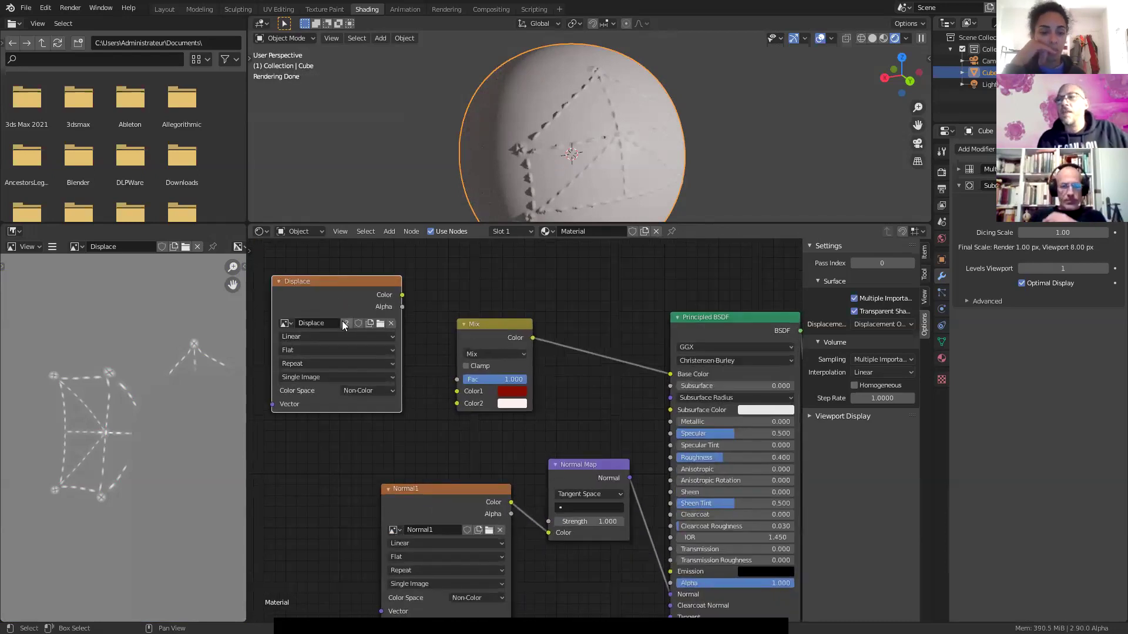
{"action": "left_click", "coordinate": [343, 323]}
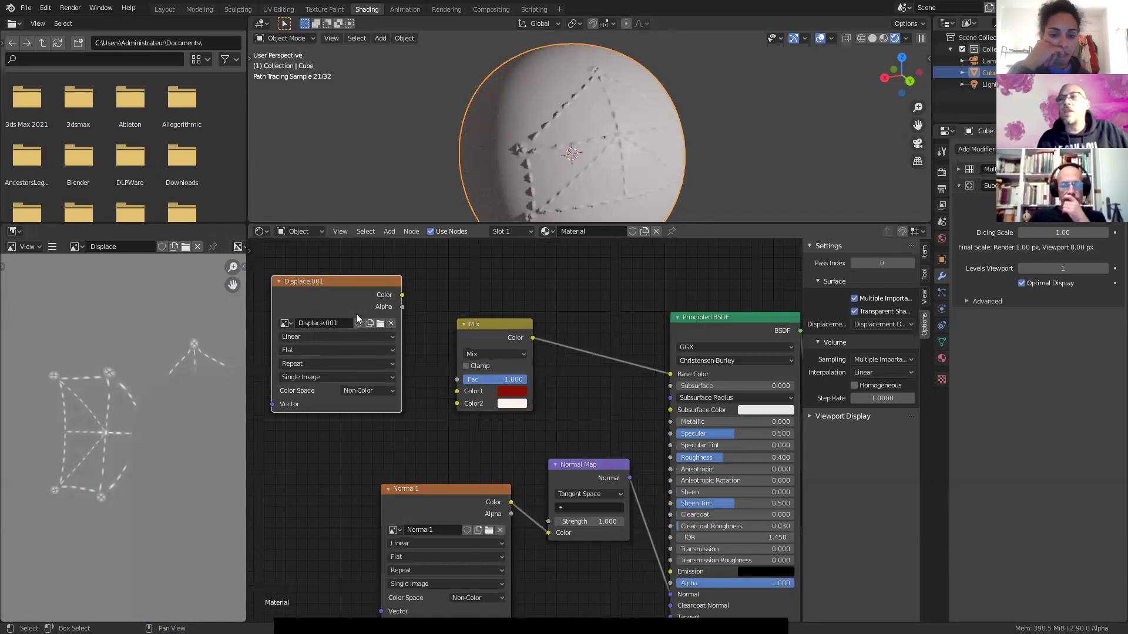
{"action": "left_click_drag", "start_coordinate": [401, 295], "coordinate": [456, 381]}
{"action": "left_click_drag", "start_coordinate": [462, 385], "coordinate": [462, 385]}
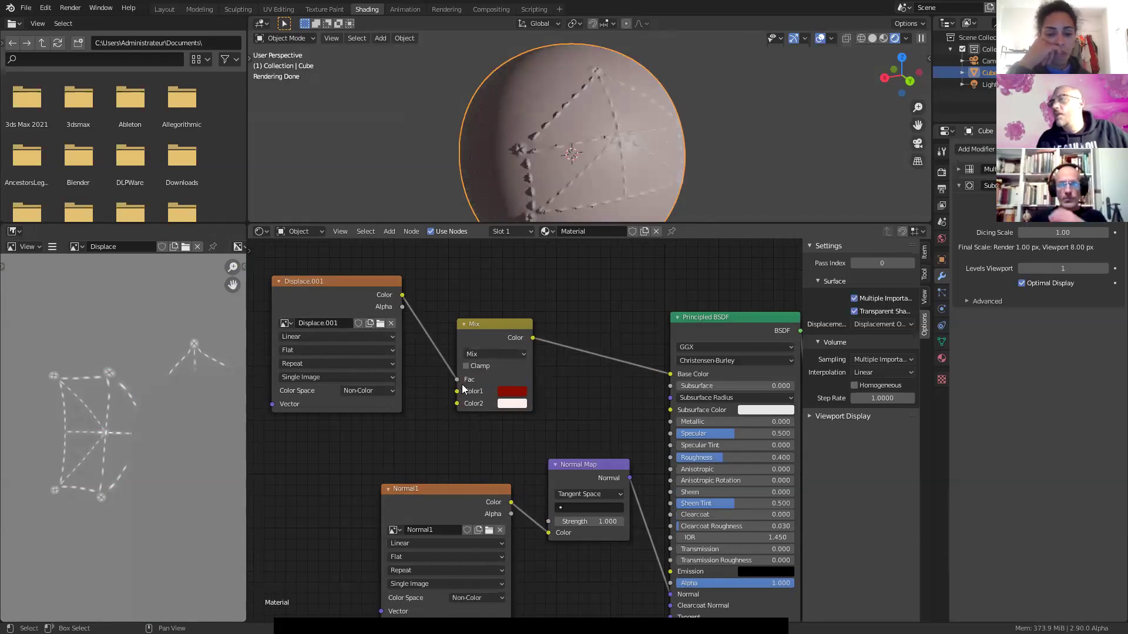
Step: Try the Linear Light and Overlay blending modes on the Mix node
{"action": "left_click", "coordinate": [500, 353]}
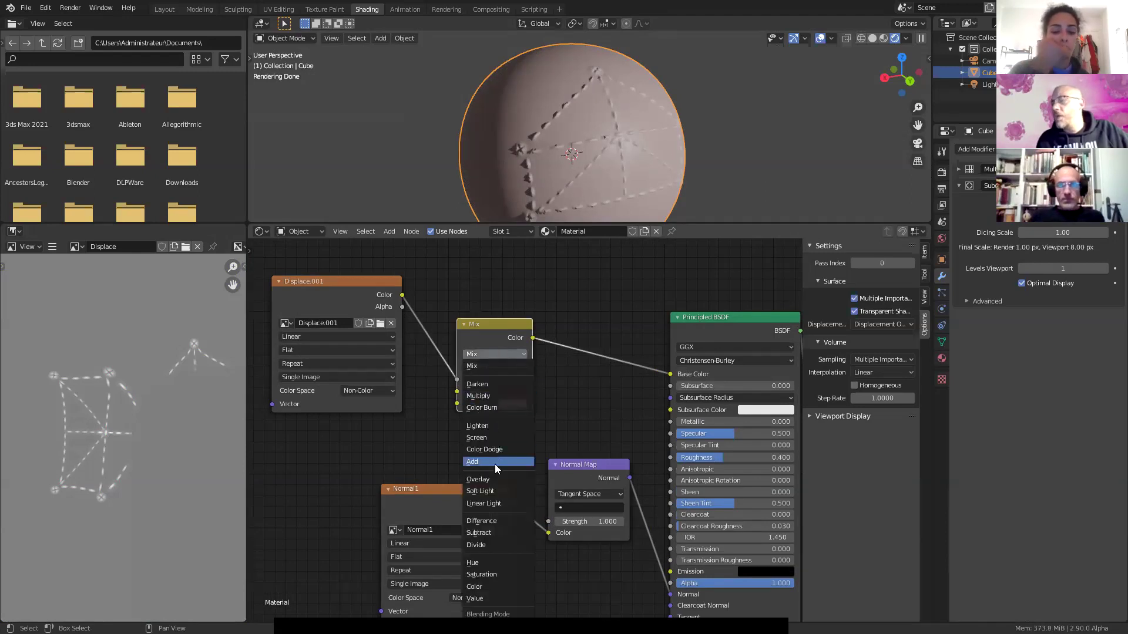
{"action": "left_click", "coordinate": [496, 503]}
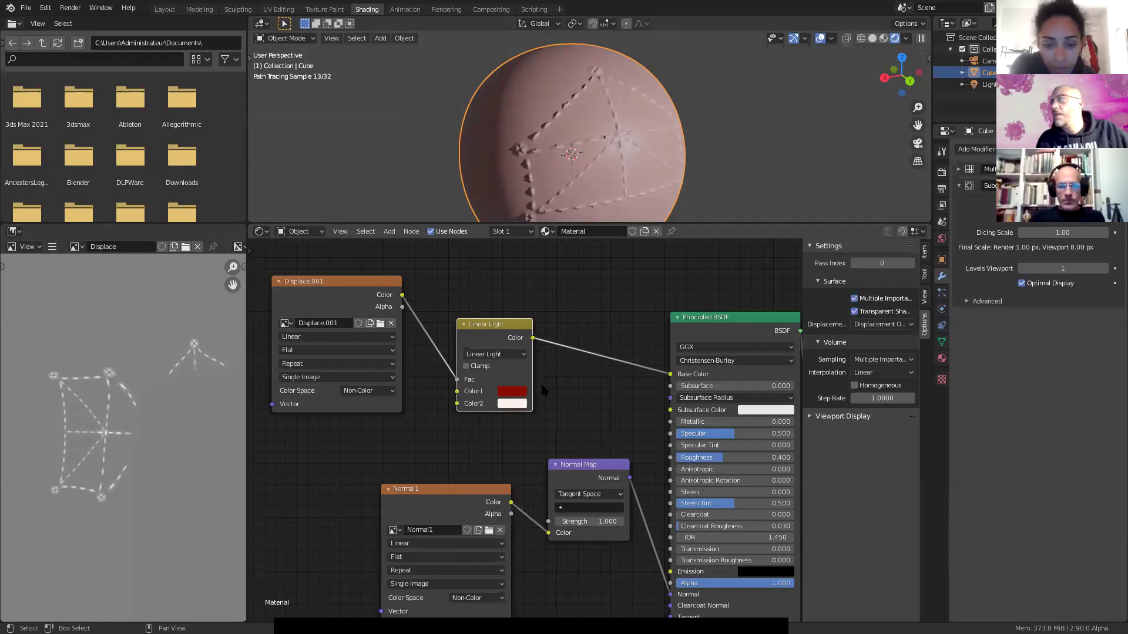
{"action": "left_click", "coordinate": [500, 354]}
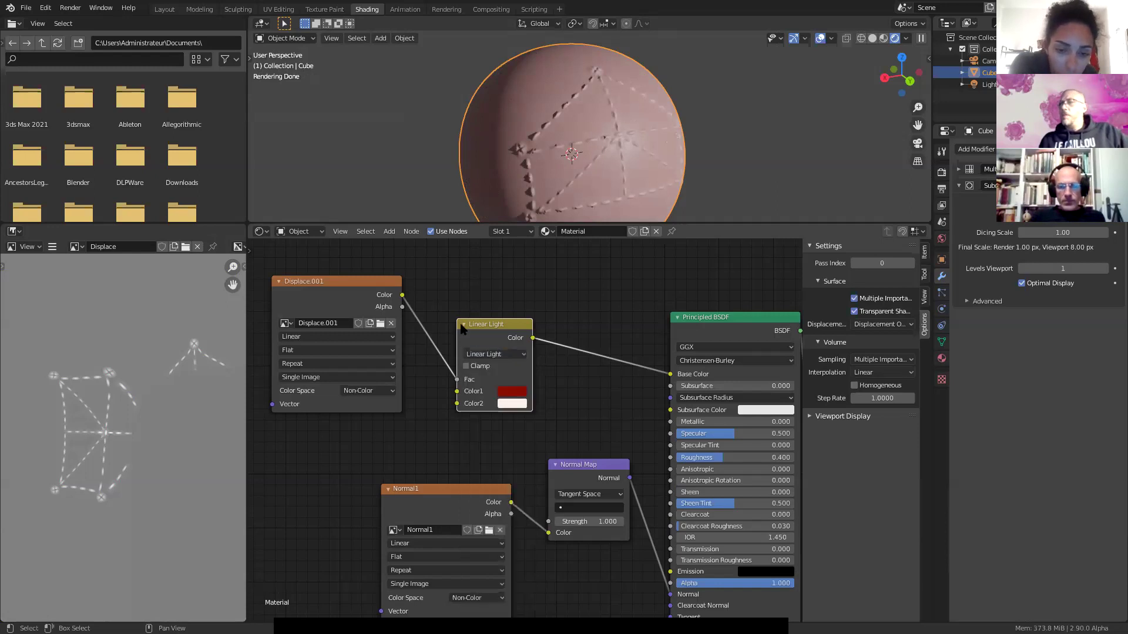
{"action": "left_click", "coordinate": [492, 354]}
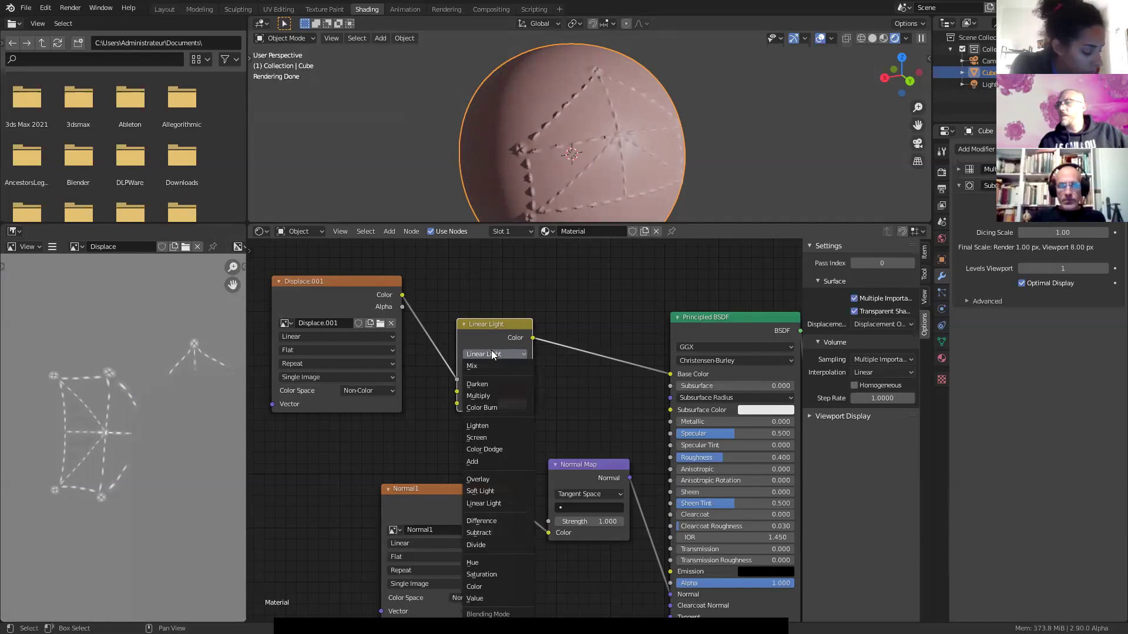
{"action": "left_click", "coordinate": [479, 479]}
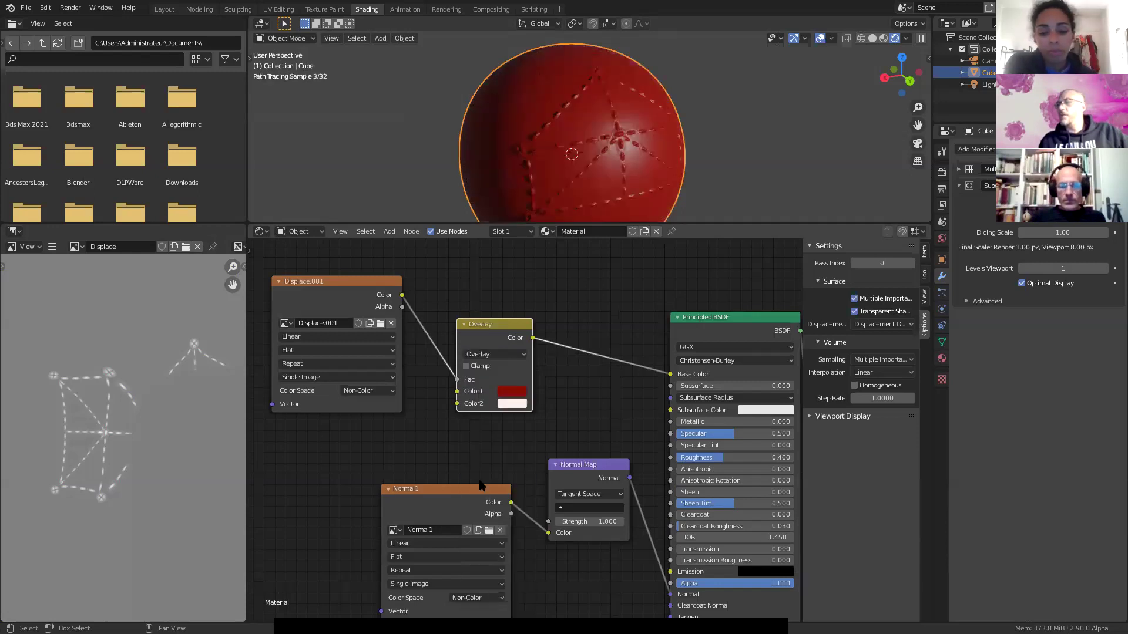
Step: Set the duplicated displacement texture's color space to sRGB and the spaced-out mix node's blending mode to Soft Light
{"action": "left_click_drag", "start_coordinate": [486, 331], "coordinate": [536, 363]}
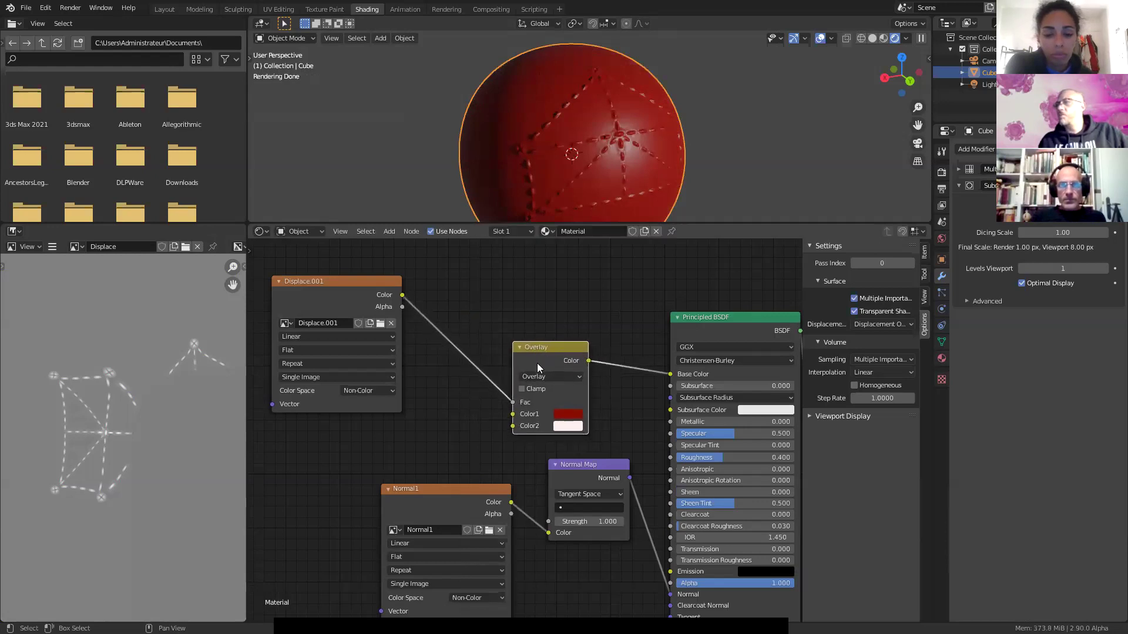
{"action": "left_click", "coordinate": [366, 389]}
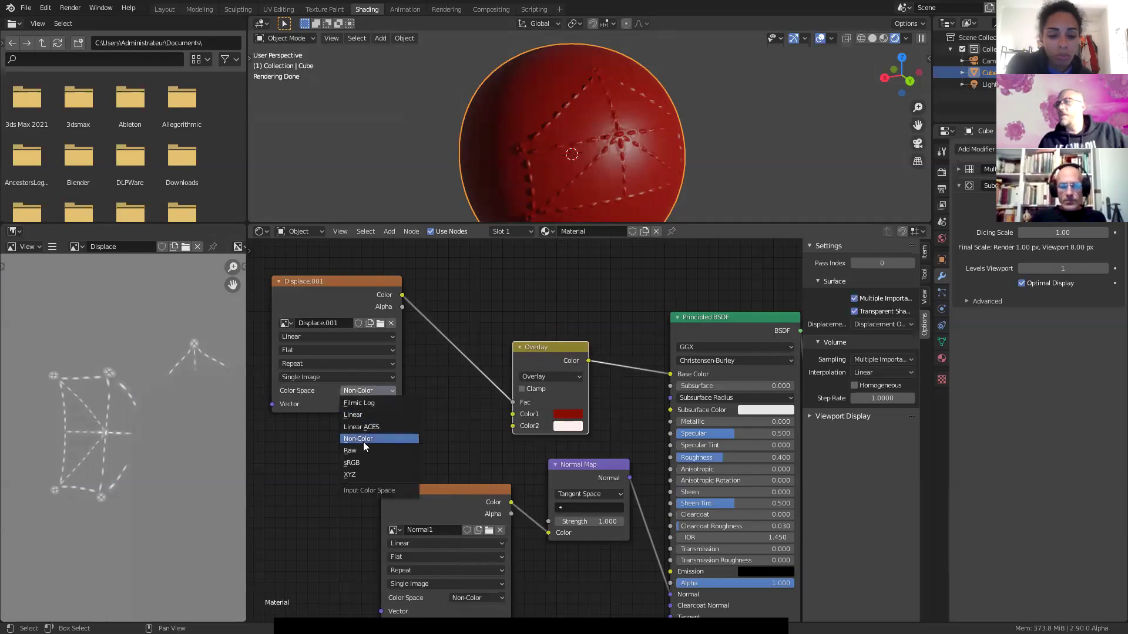
{"action": "left_click", "coordinate": [359, 462]}
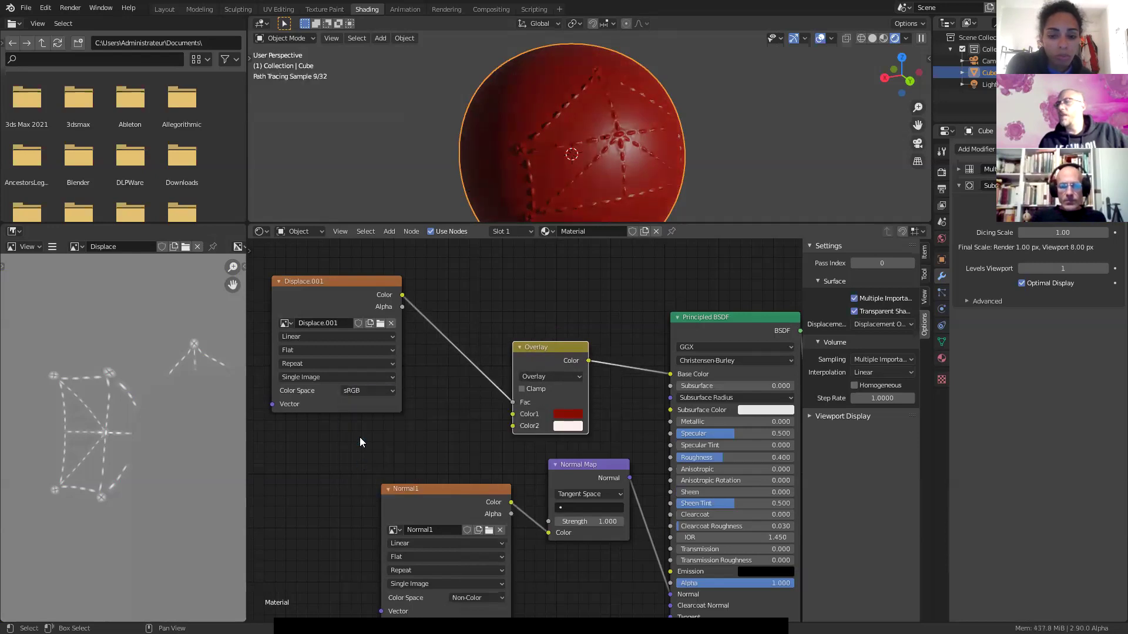
{"action": "left_click", "coordinate": [558, 377]}
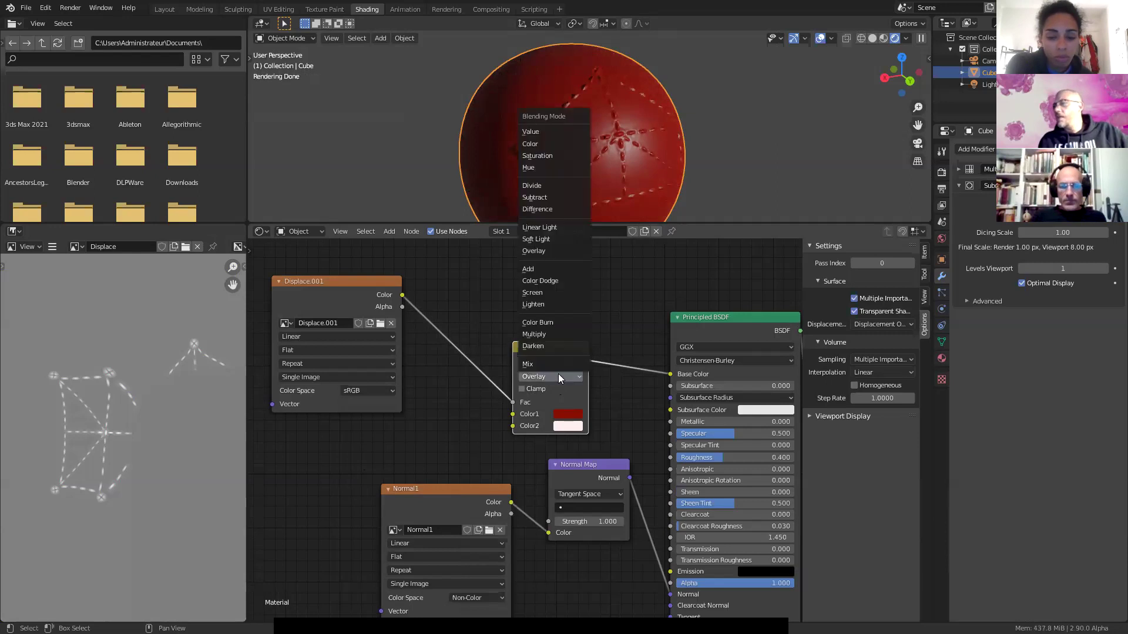
{"action": "left_click", "coordinate": [553, 238]}
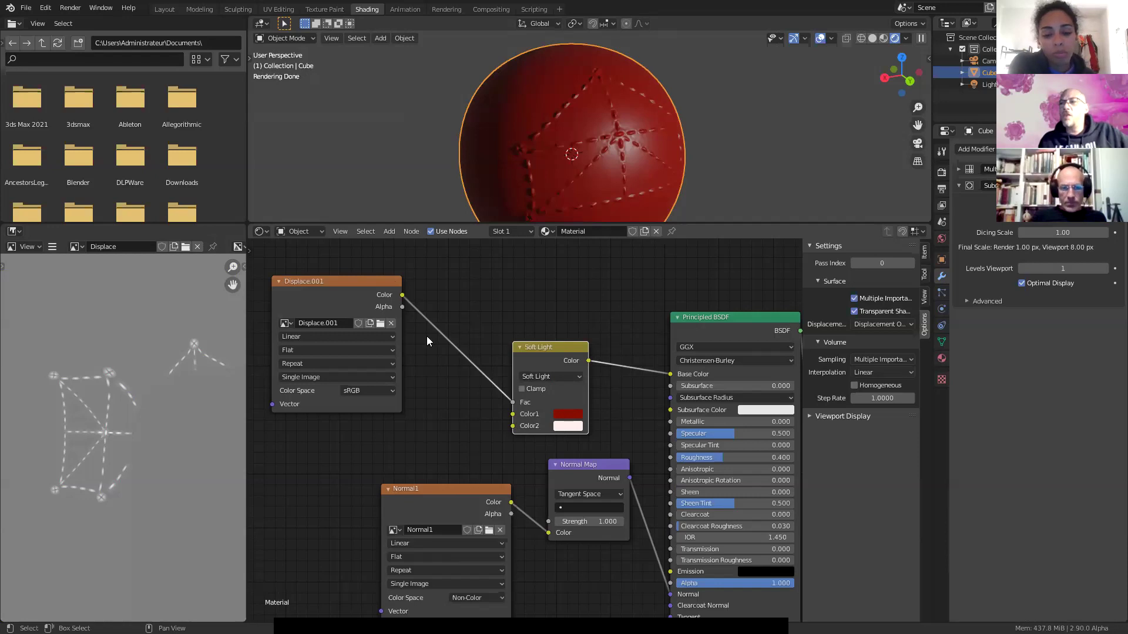
Step: Set the mix node's blending mode to Darken and insert a Bright/Contrast node between the Displace.001 texture and the mix node's Fac
{"action": "left_click", "coordinate": [551, 375]}
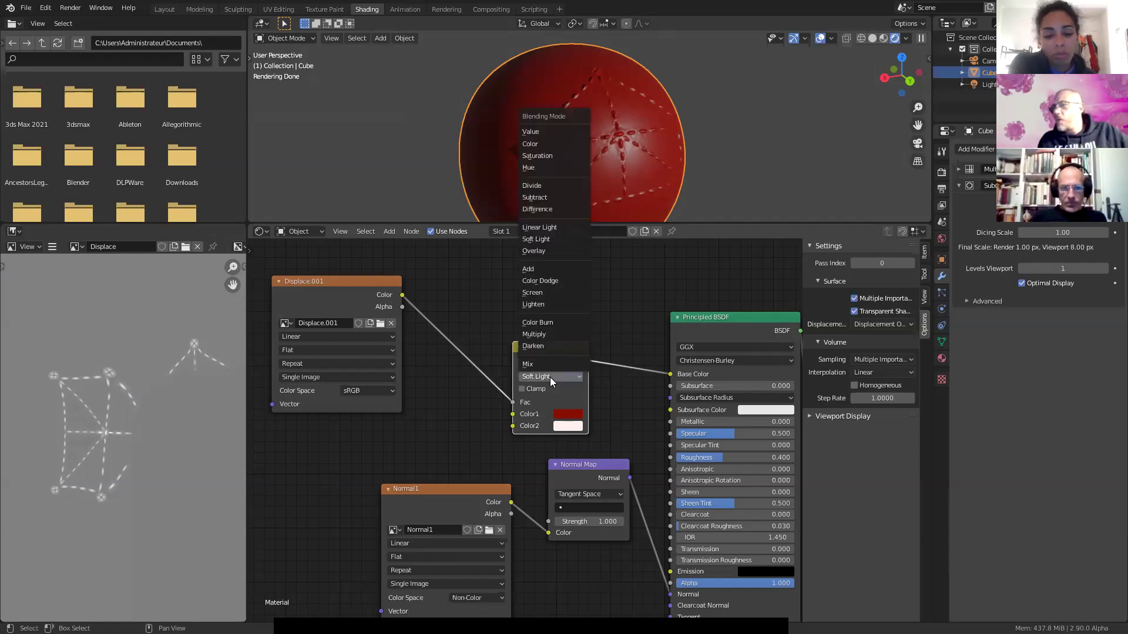
{"action": "left_click", "coordinate": [546, 347]}
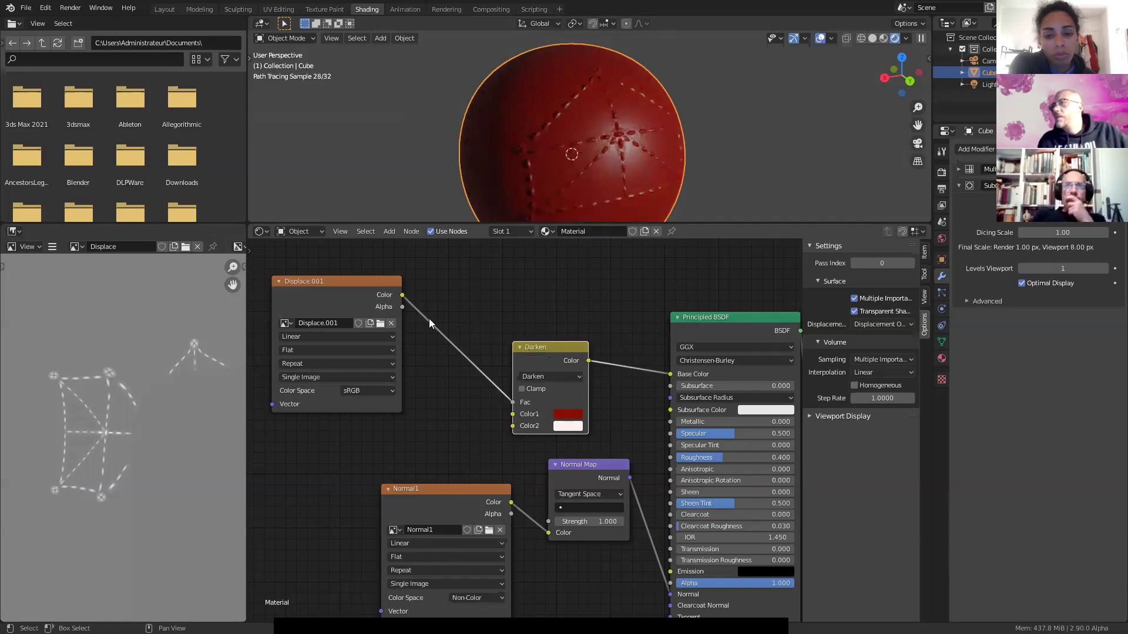
{"action": "left_click", "coordinate": [389, 232]}
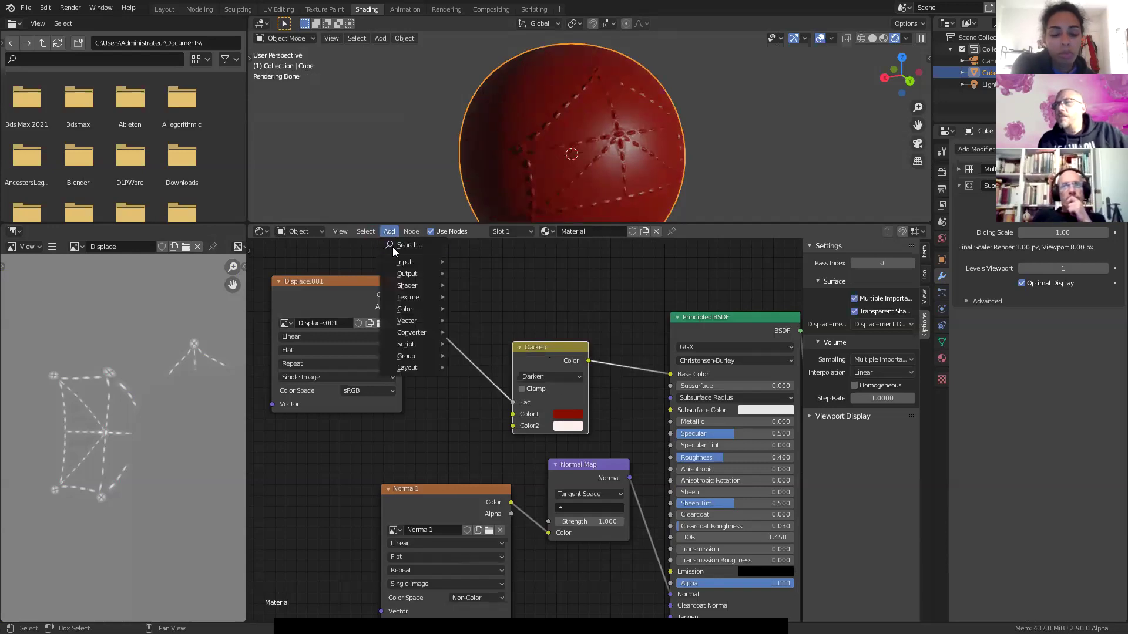
{"action": "mouse_move", "coordinate": [413, 309]}
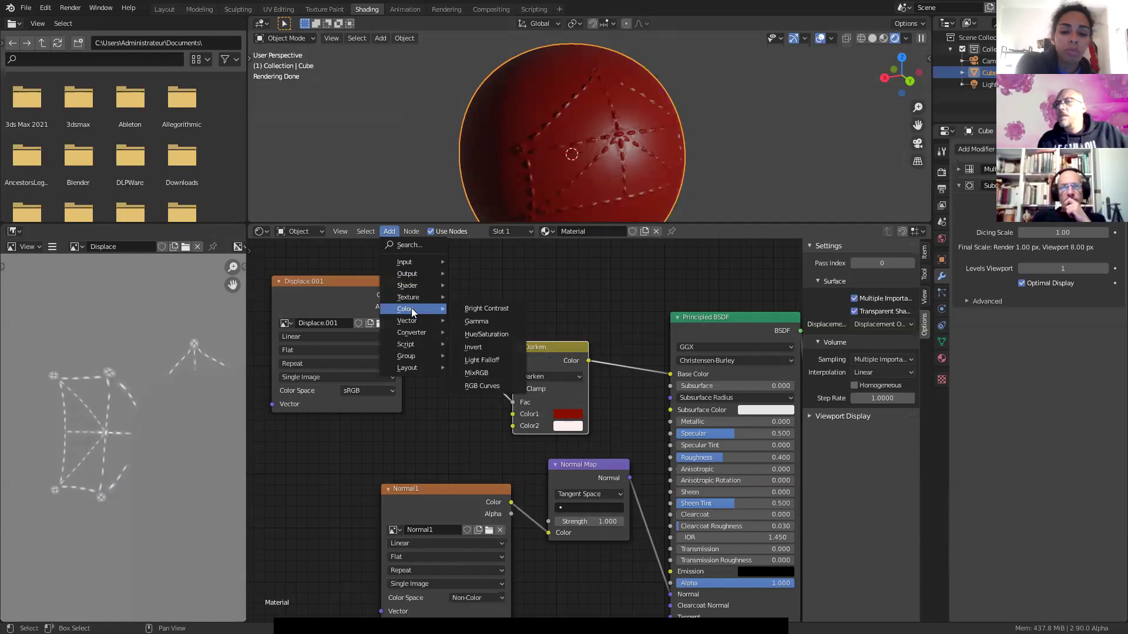
{"action": "left_click", "coordinate": [464, 309]}
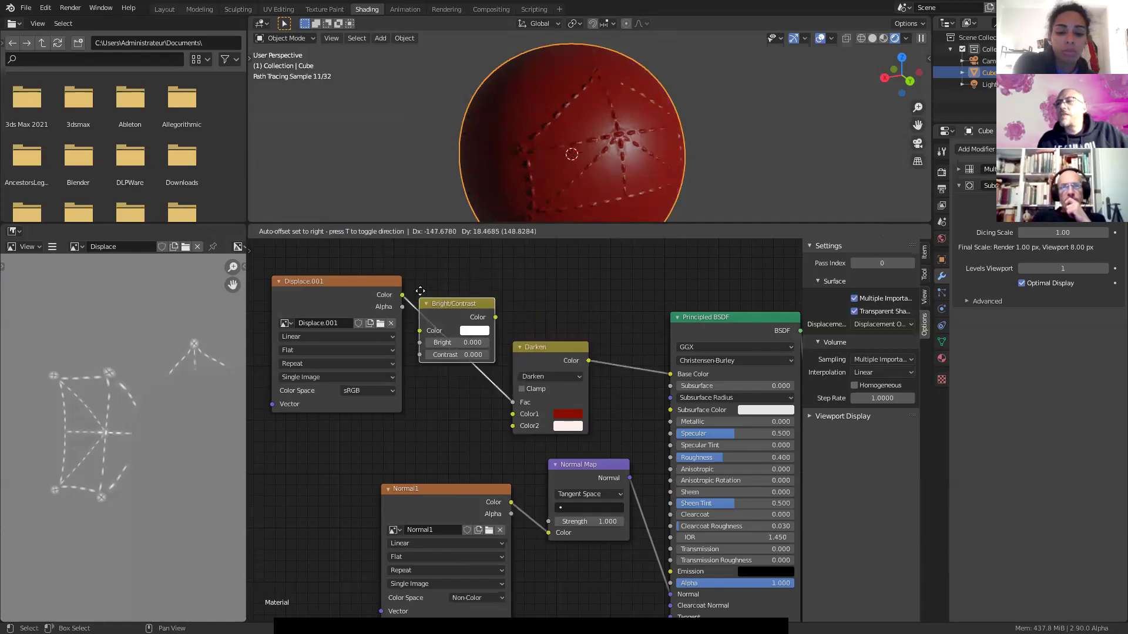
{"action": "left_click", "coordinate": [415, 286]}
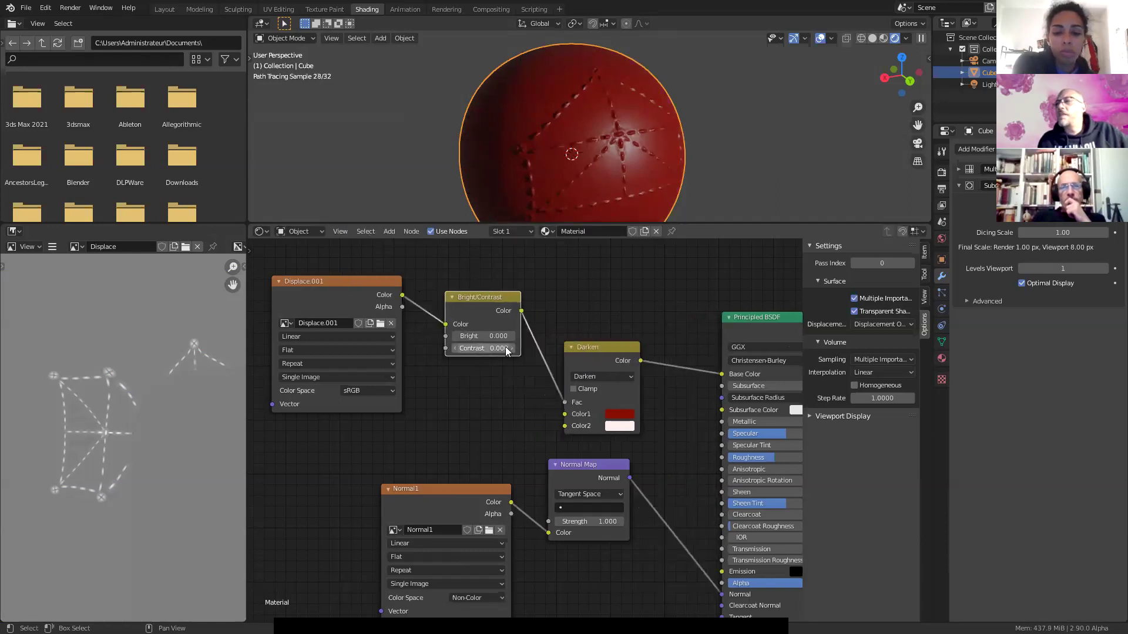
Step: Set the Bright/Contrast node's Bright to 0.300 and Contrast to 5.800
{"action": "middle_click_drag", "start_coordinate": [472, 338], "coordinate": [464, 344]}
{"action": "left_click", "coordinate": [482, 342]}
{"action": "left_click", "coordinate": [448, 381]}
{"action": "left_click", "coordinate": [504, 341]}
{"action": "left_click", "coordinate": [504, 341]}
{"action": "left_click", "coordinate": [504, 342]}
{"action": "left_click", "coordinate": [504, 353]}
{"action": "left_click", "coordinate": [504, 353]}
{"action": "left_click", "coordinate": [504, 352]}
{"action": "left_click", "coordinate": [504, 353]}
{"action": "left_click_drag", "start_coordinate": [482, 353], "coordinate": [552, 353]}
Step: Try the Multiply blending mode on the node mixing red and white, and settle on Add
{"action": "left_click", "coordinate": [597, 382]}
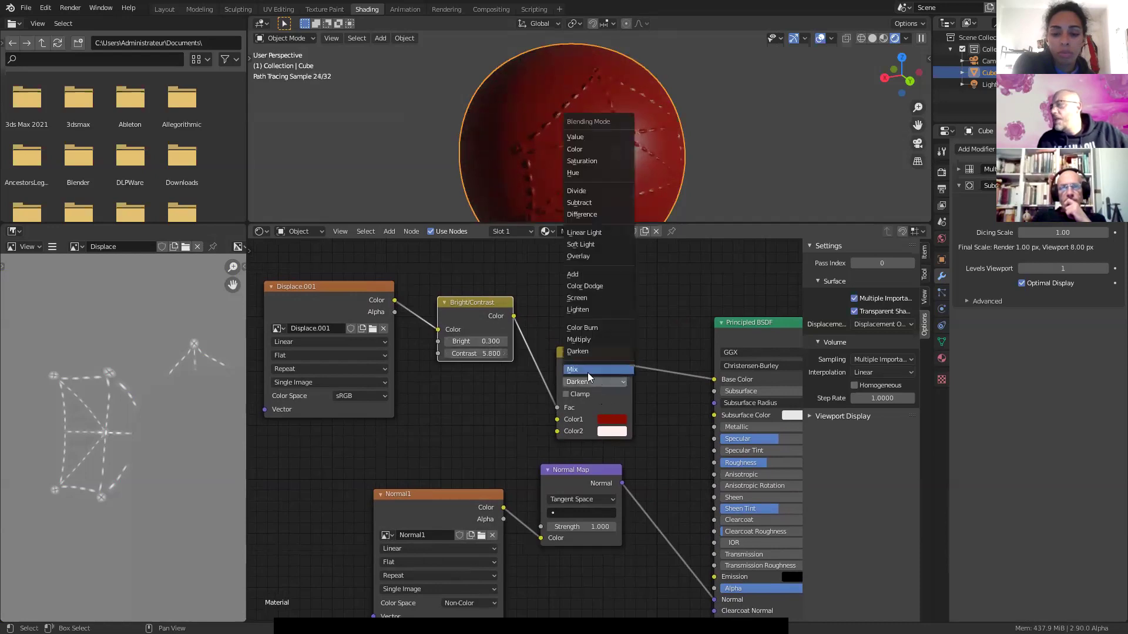
{"action": "left_click", "coordinate": [590, 339]}
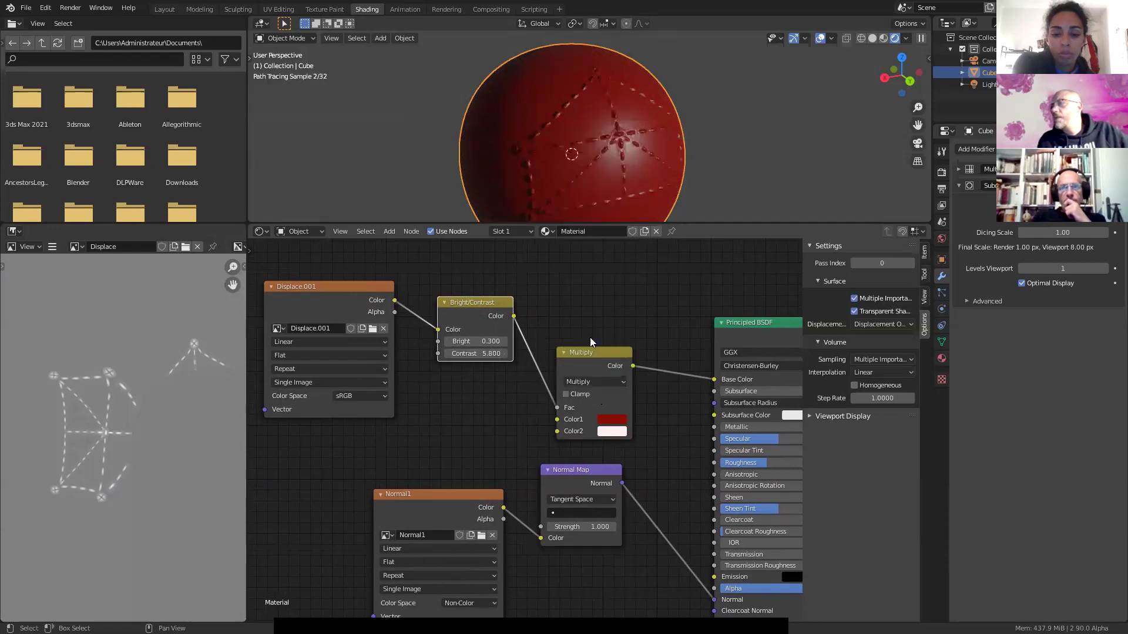
{"action": "middle_click_drag", "start_coordinate": [500, 373], "coordinate": [439, 382]}
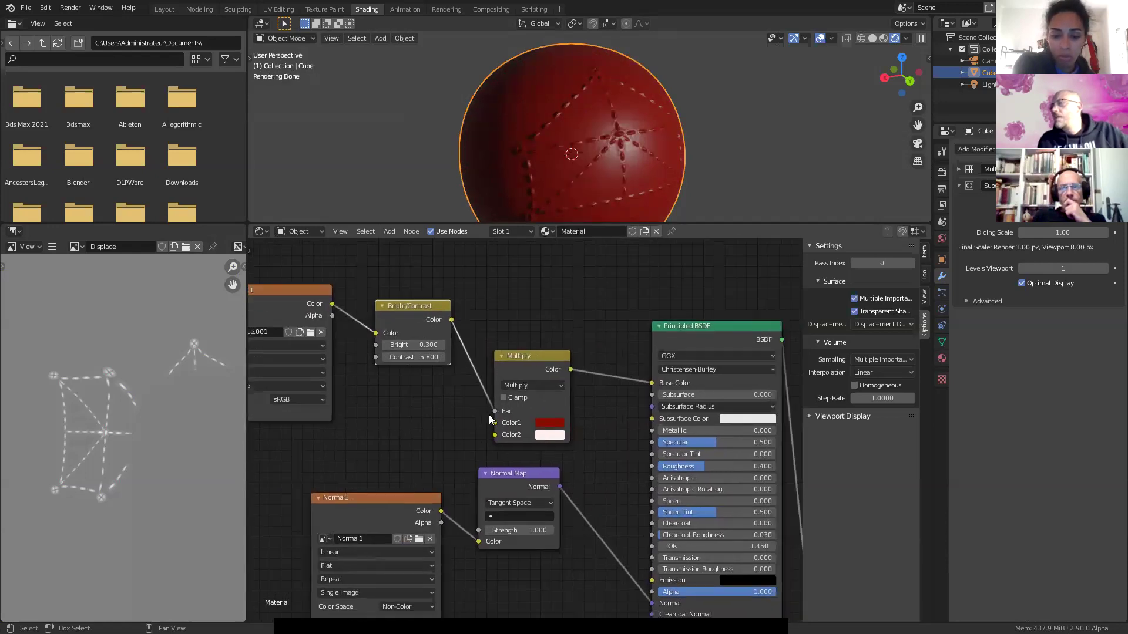
{"action": "scroll", "coordinate": [308, 302], "scroll_direction": "down", "scroll_amount": 1}
{"action": "middle_click_drag", "start_coordinate": [309, 302], "coordinate": [330, 305]}
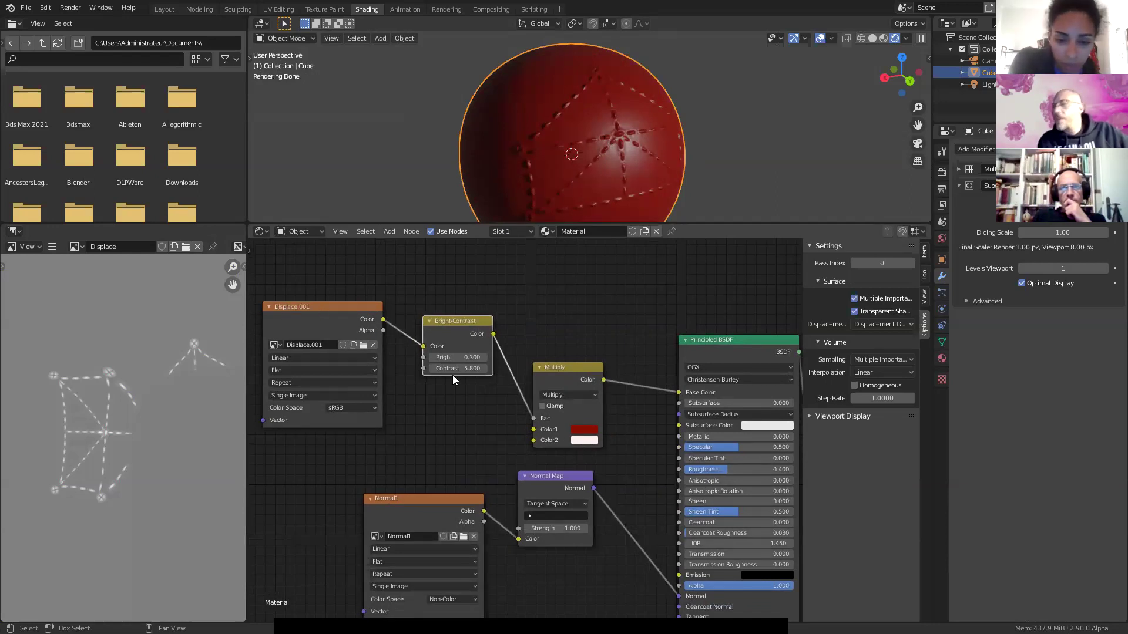
{"action": "left_click", "coordinate": [575, 394]}
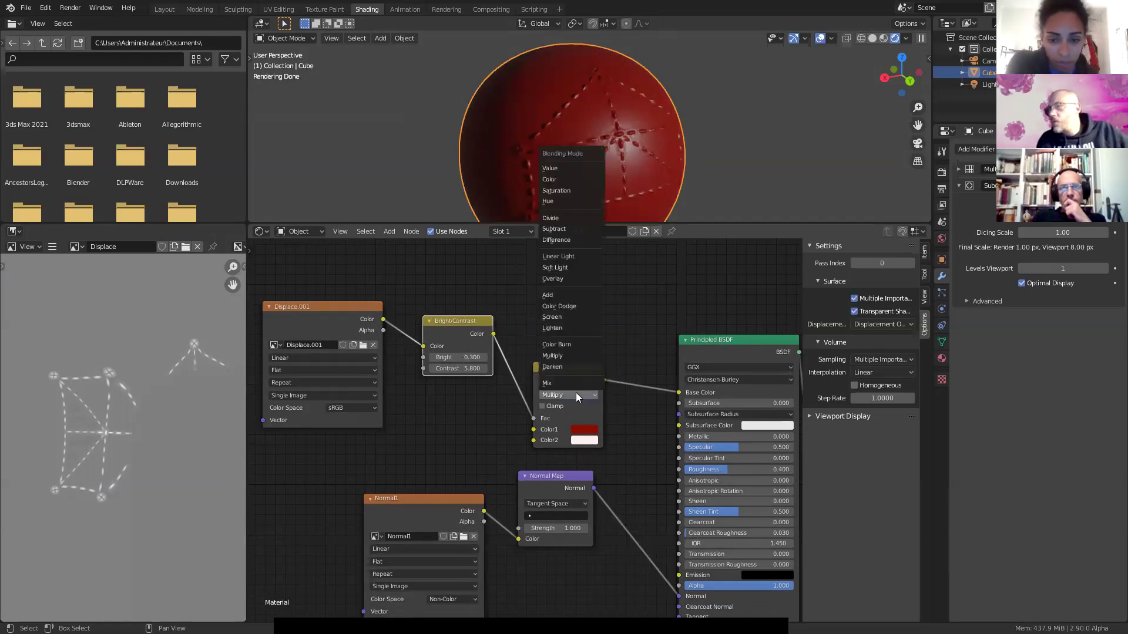
{"action": "left_click", "coordinate": [575, 295]}
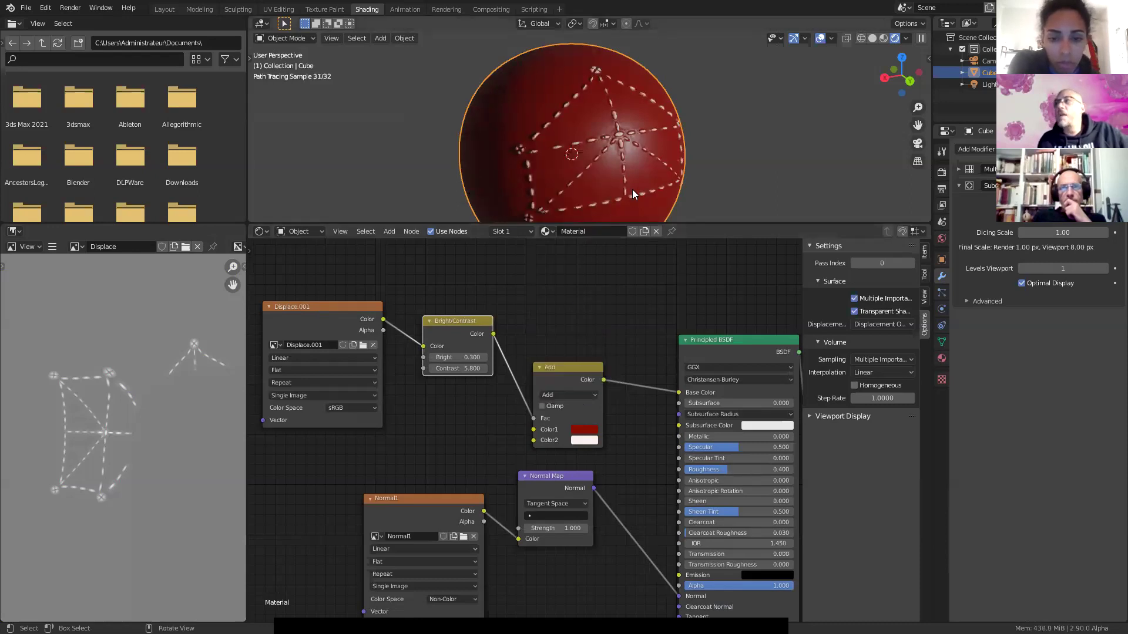
Step: Raise the Bright/Contrast node's Bright to 1.200 and Contrast to 6.200
{"action": "middle_click_drag", "start_coordinate": [632, 189], "coordinate": [590, 164]}
{"action": "mouse_move", "coordinate": [460, 358]}
{"action": "left_mouse_down"}
{"action": "mouse_move", "coordinate": [477, 358]}
{"action": "mouse_move", "coordinate": [449, 357]}
{"action": "mouse_move", "coordinate": [462, 357]}
{"action": "left_mouse_up"}
{"action": "left_click", "coordinate": [433, 357]}
{"action": "left_click", "coordinate": [432, 357]}
{"action": "left_click", "coordinate": [433, 358]}
{"action": "left_click", "coordinate": [433, 357]}
{"action": "left_click", "coordinate": [433, 358]}
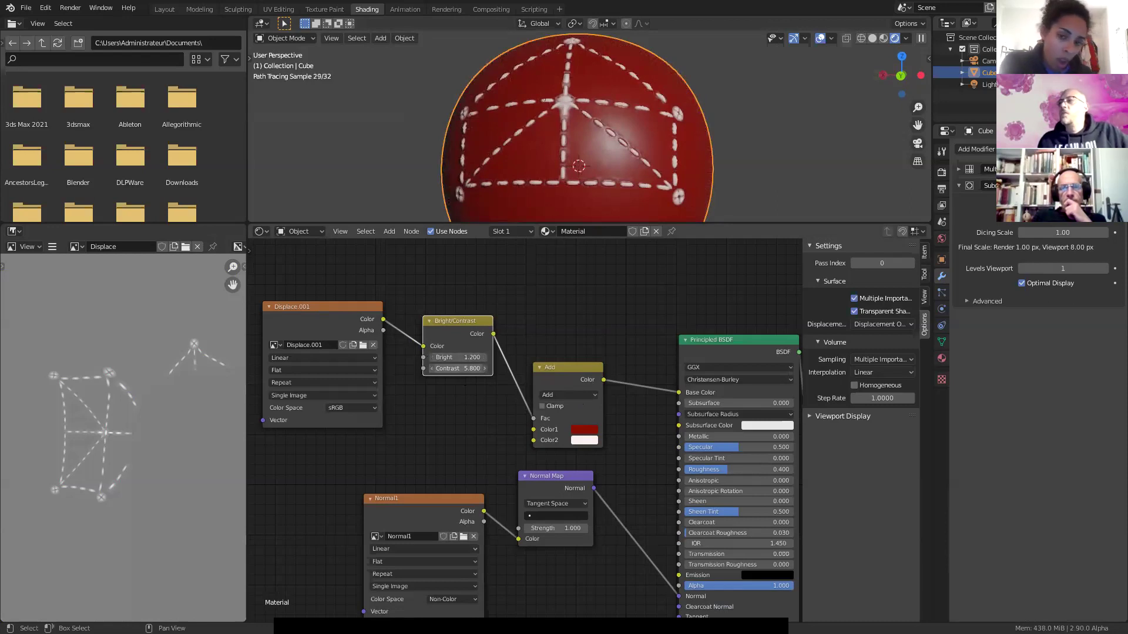
{"action": "mouse_move", "coordinate": [458, 368]}
{"action": "left_mouse_down"}
{"action": "mouse_move", "coordinate": [446, 368]}
{"action": "mouse_move", "coordinate": [463, 368]}
{"action": "left_mouse_up"}
Step: Change the Add node's Color2 to a light green to recolor the stitches on the sphere
{"action": "middle_click_drag", "start_coordinate": [529, 199], "coordinate": [587, 176]}
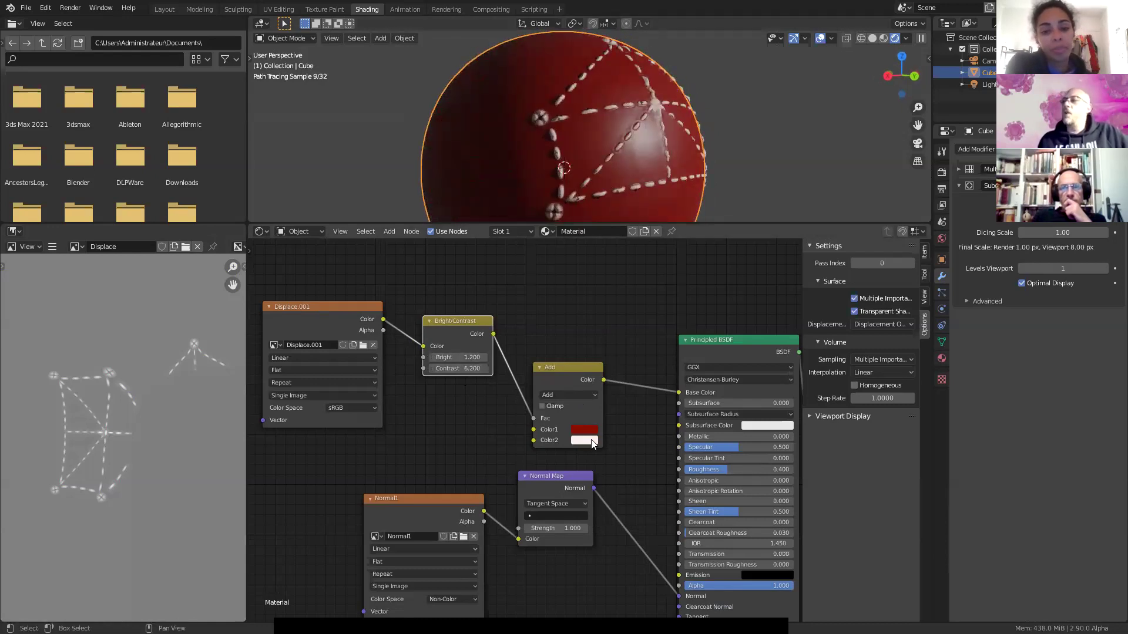
{"action": "left_click", "coordinate": [587, 441]}
{"action": "mouse_move", "coordinate": [591, 337]}
{"action": "left_mouse_down"}
{"action": "mouse_move", "coordinate": [580, 313]}
{"action": "mouse_move", "coordinate": [599, 298]}
{"action": "mouse_move", "coordinate": [598, 323]}
{"action": "left_mouse_up"}
Step: Maximize the node editor and arrange the texture, Bright/Contrast, Add and Normal Map nodes into compact rows before the Principled BSDF
{"action": "middle_click_drag", "start_coordinate": [523, 406], "coordinate": [511, 340]}
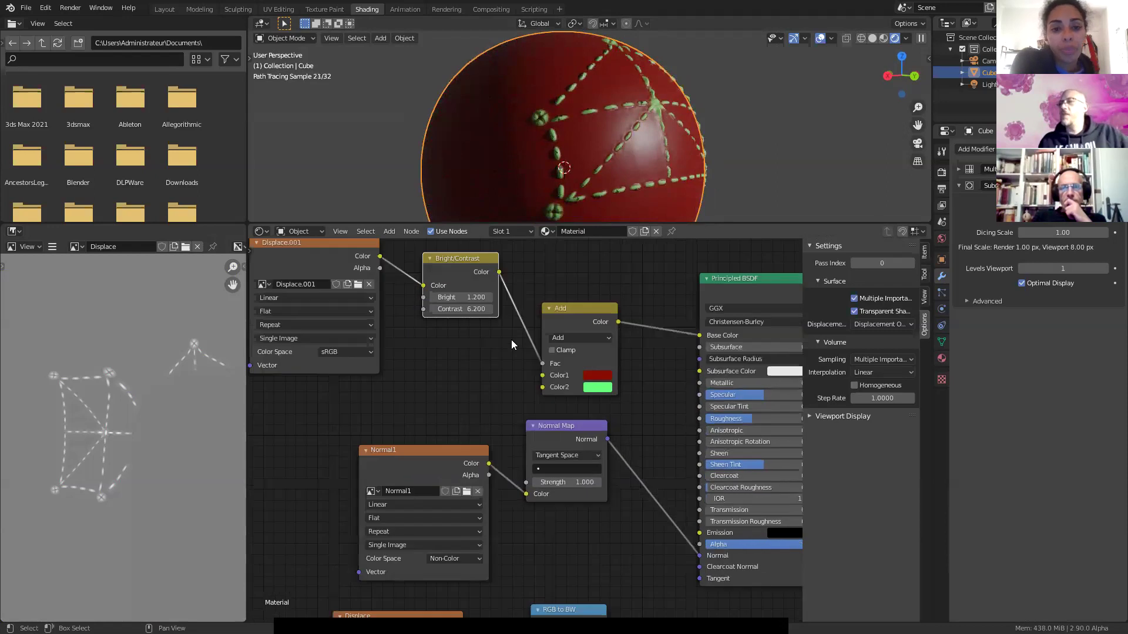
{"action": "scroll", "coordinate": [517, 353], "scroll_direction": "down", "scroll_amount": 2}
{"action": "key", "text": "ctrl+space"}
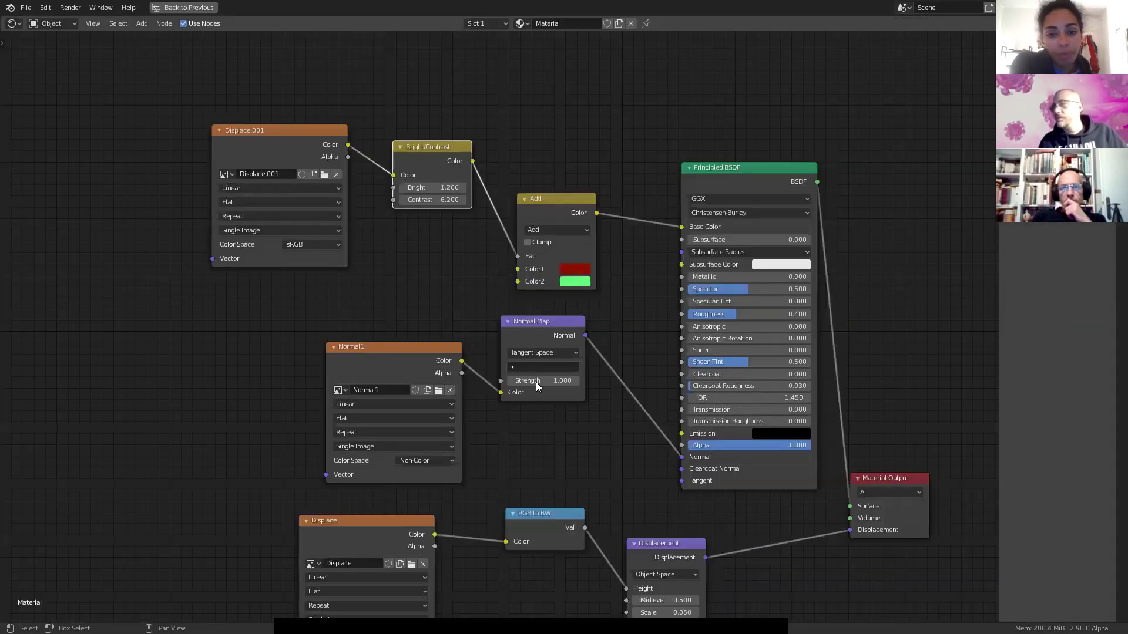
{"action": "scroll", "coordinate": [535, 382], "scroll_direction": "down", "scroll_amount": 1}
{"action": "middle_click_drag", "start_coordinate": [575, 382], "coordinate": [560, 308]}
{"action": "left_click_drag", "start_coordinate": [419, 264], "coordinate": [367, 290]}
{"action": "left_click_drag", "start_coordinate": [525, 242], "coordinate": [529, 297]}
{"action": "left_click_drag", "start_coordinate": [541, 134], "coordinate": [536, 207]}
{"action": "left_click_drag", "start_coordinate": [435, 81], "coordinate": [455, 169]}
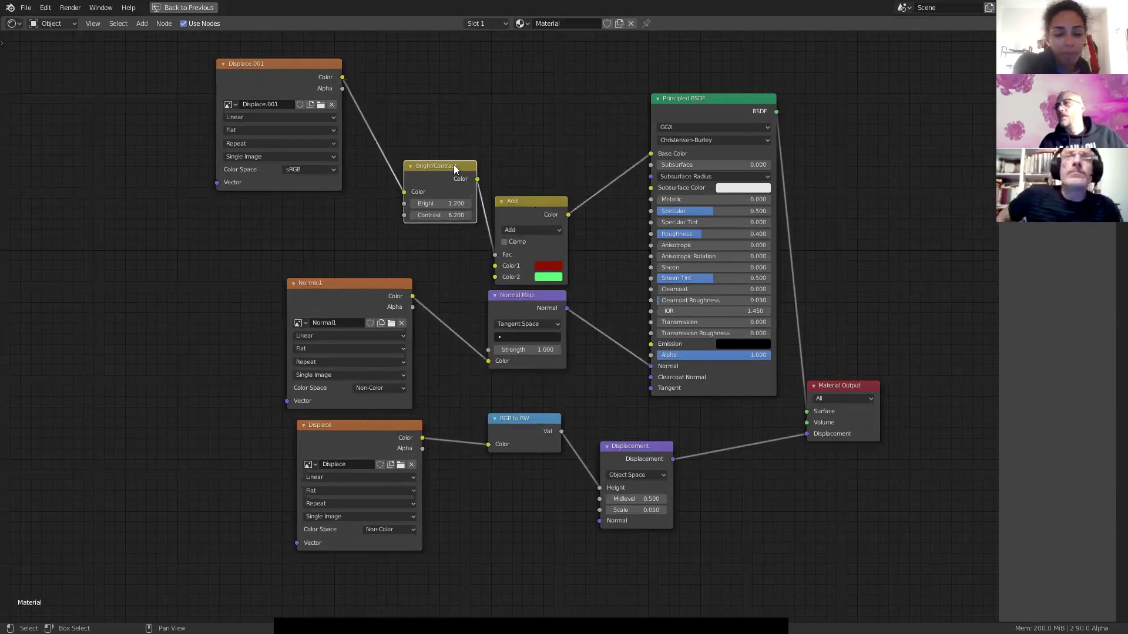
{"action": "left_click_drag", "start_coordinate": [299, 68], "coordinate": [316, 137]}
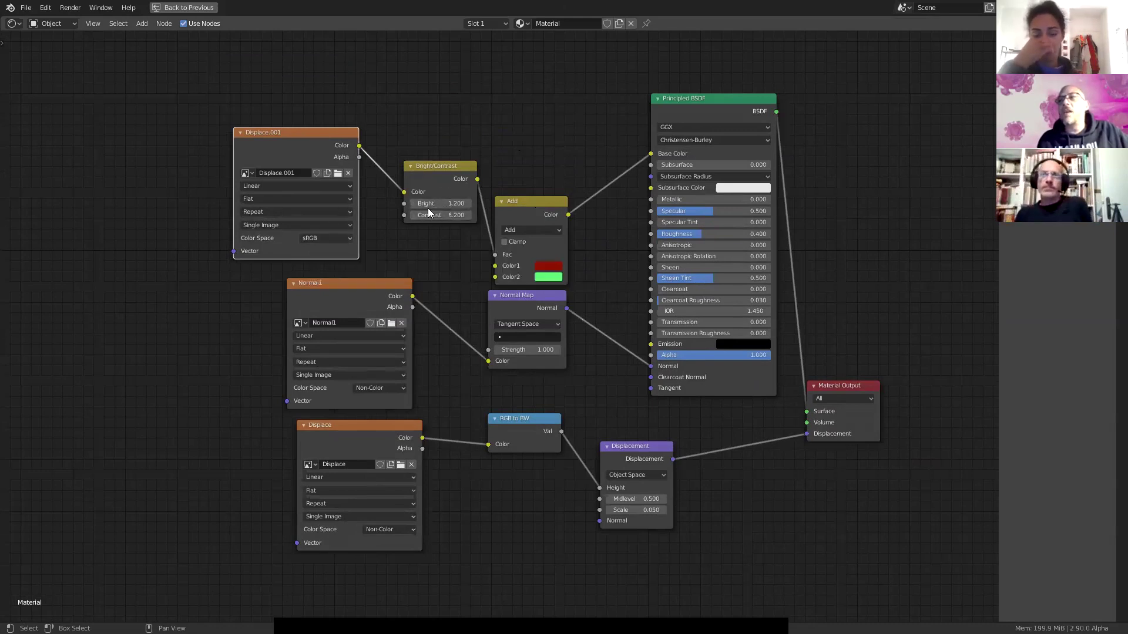
{"action": "left_click_drag", "start_coordinate": [521, 199], "coordinate": [543, 178]}
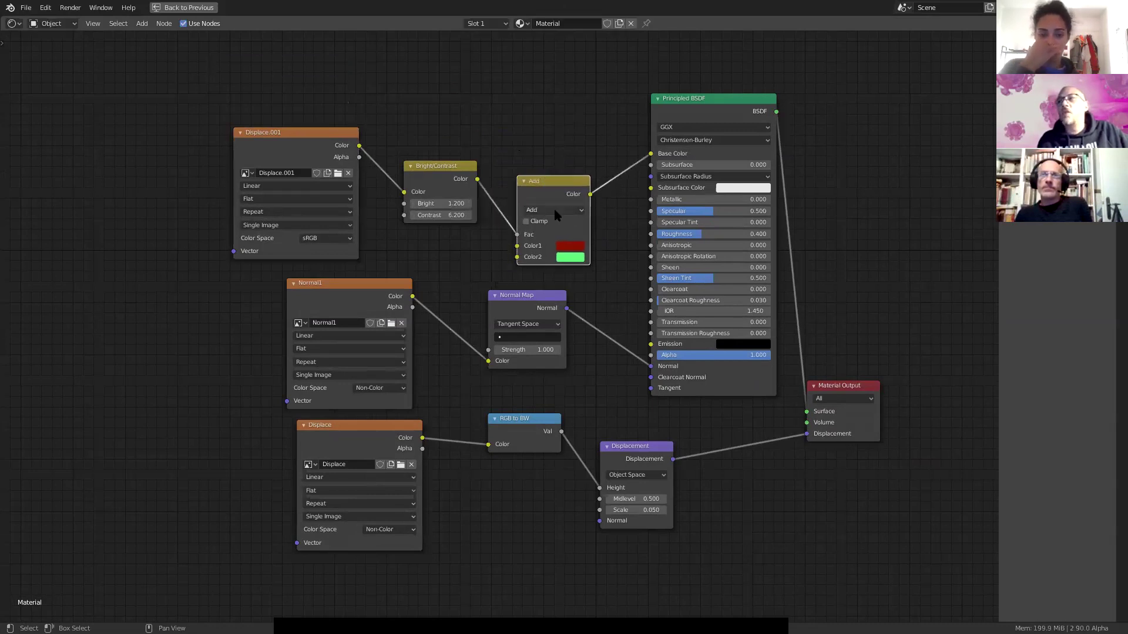